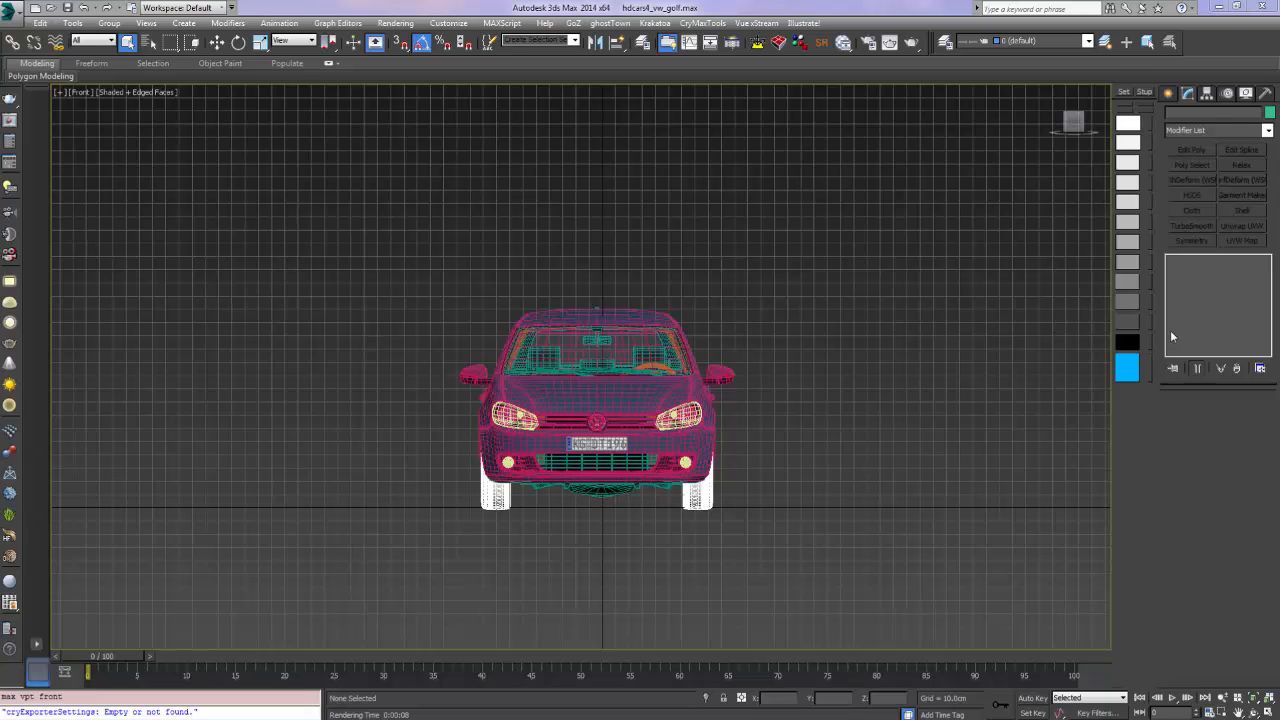
View the reference photo 2014-maserati-ghibli-s-q4-front-three-quarters.jpg from the Desktop folder in the Asset Browser, and put it away after closing the browser
left_click(1265, 92)
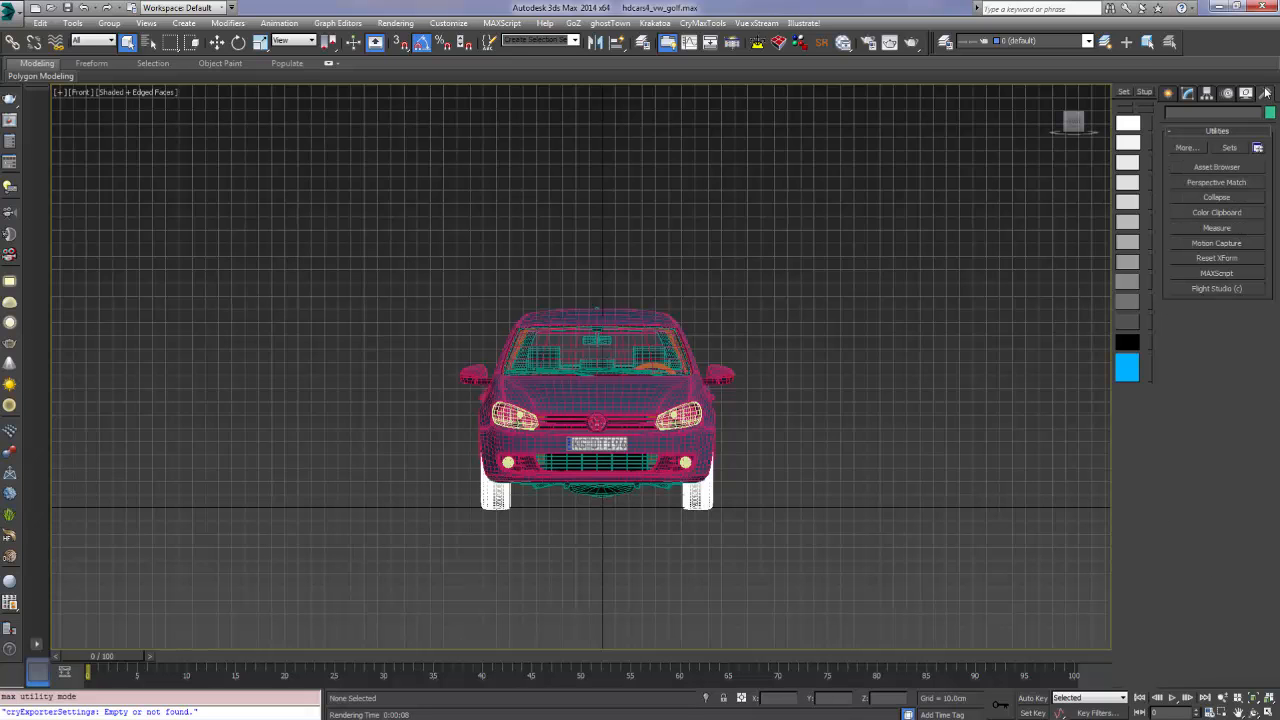
left_click(1200, 170)
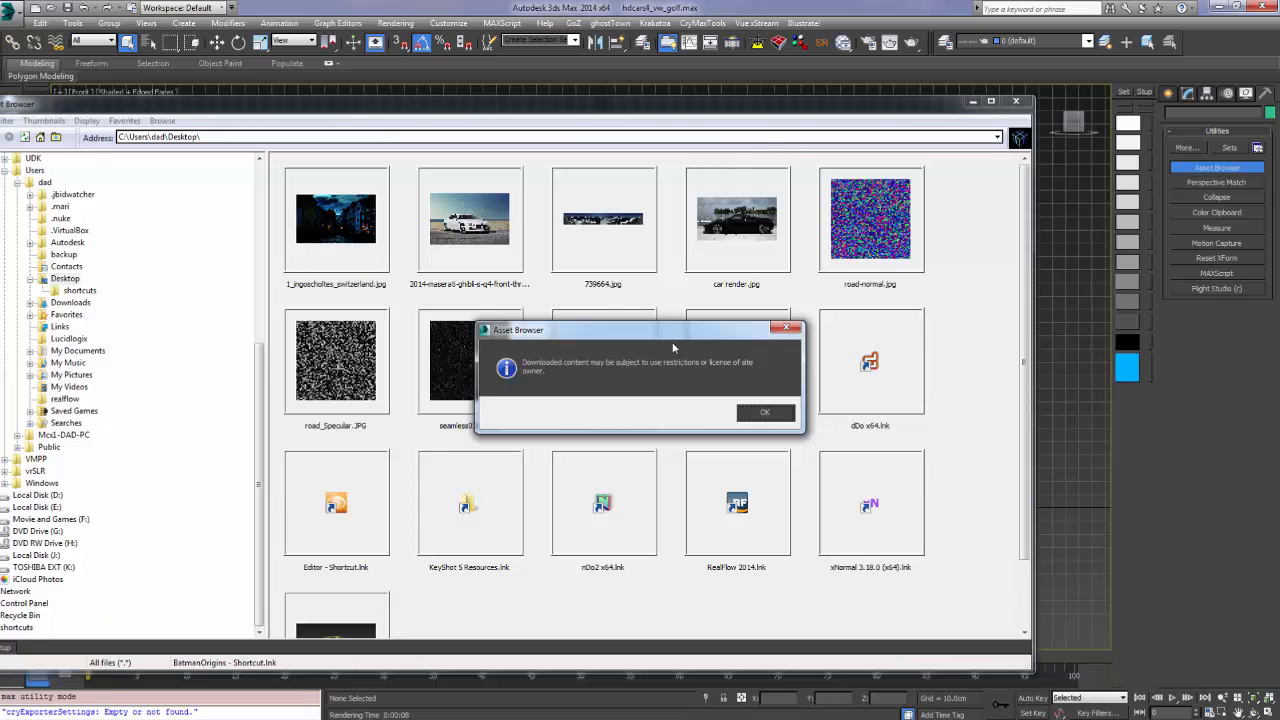
left_click(764, 412)
left_click(463, 231)
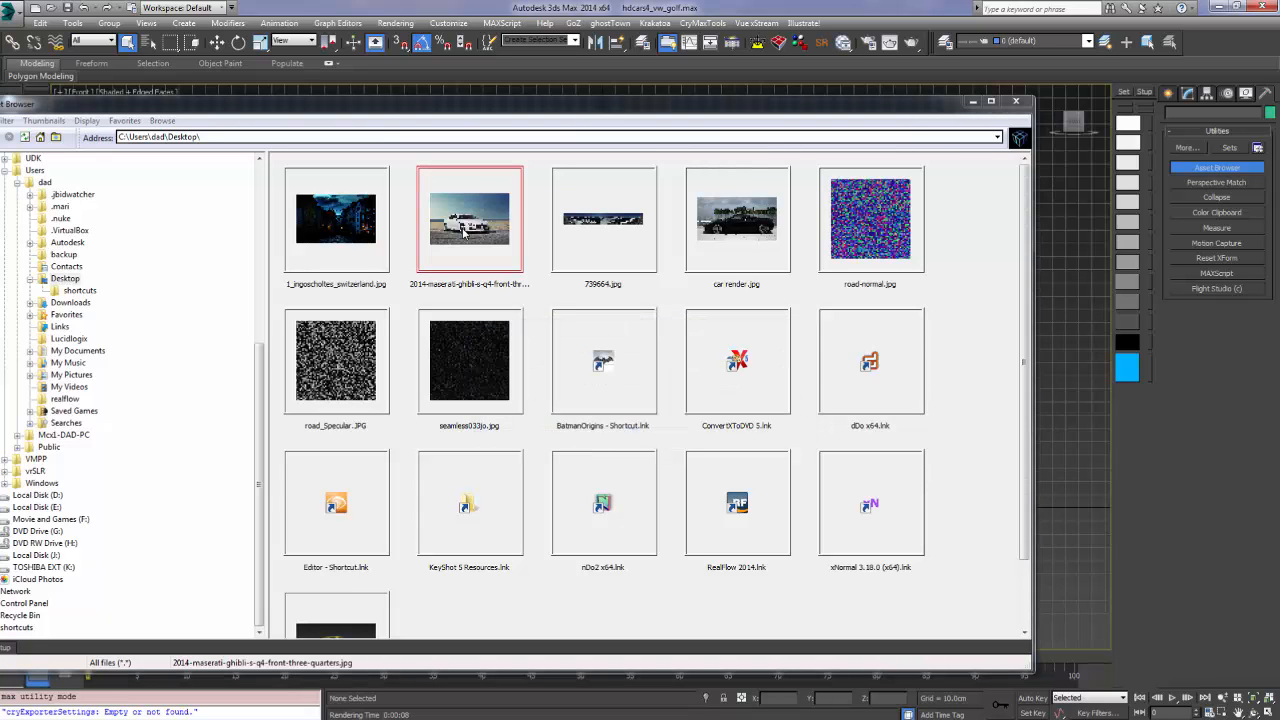
double_click(463, 231)
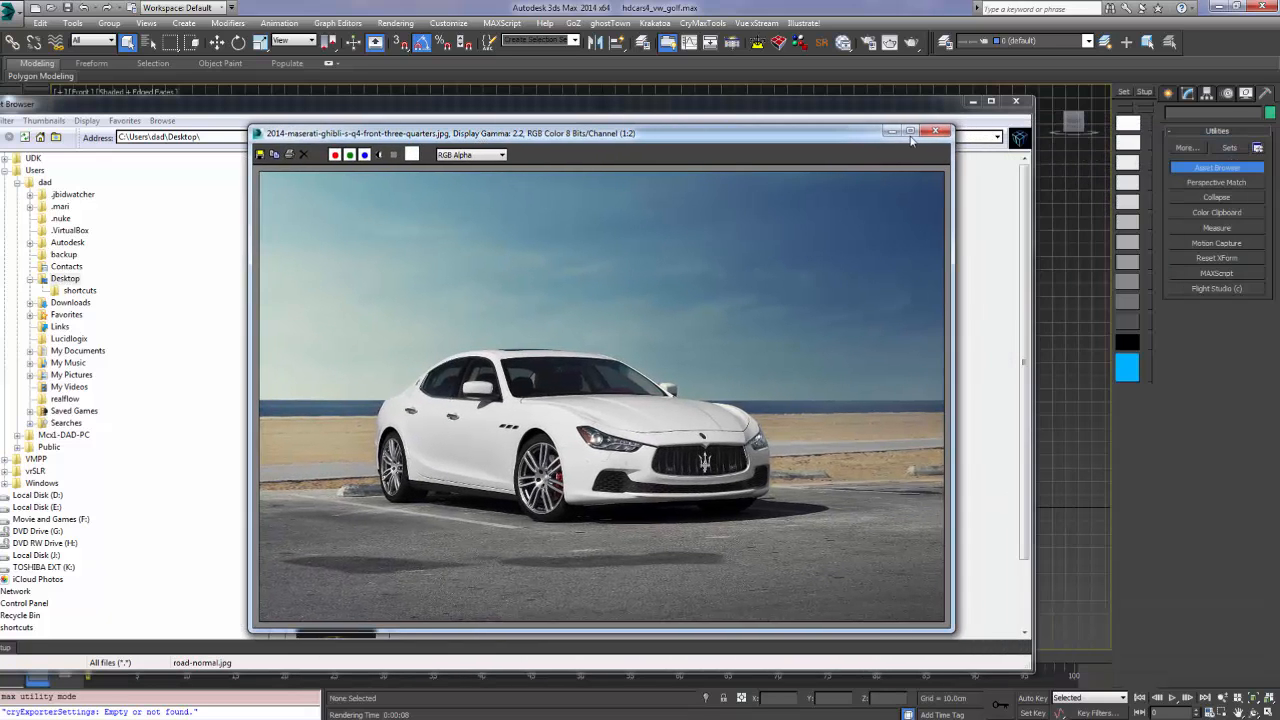
left_click(1016, 101)
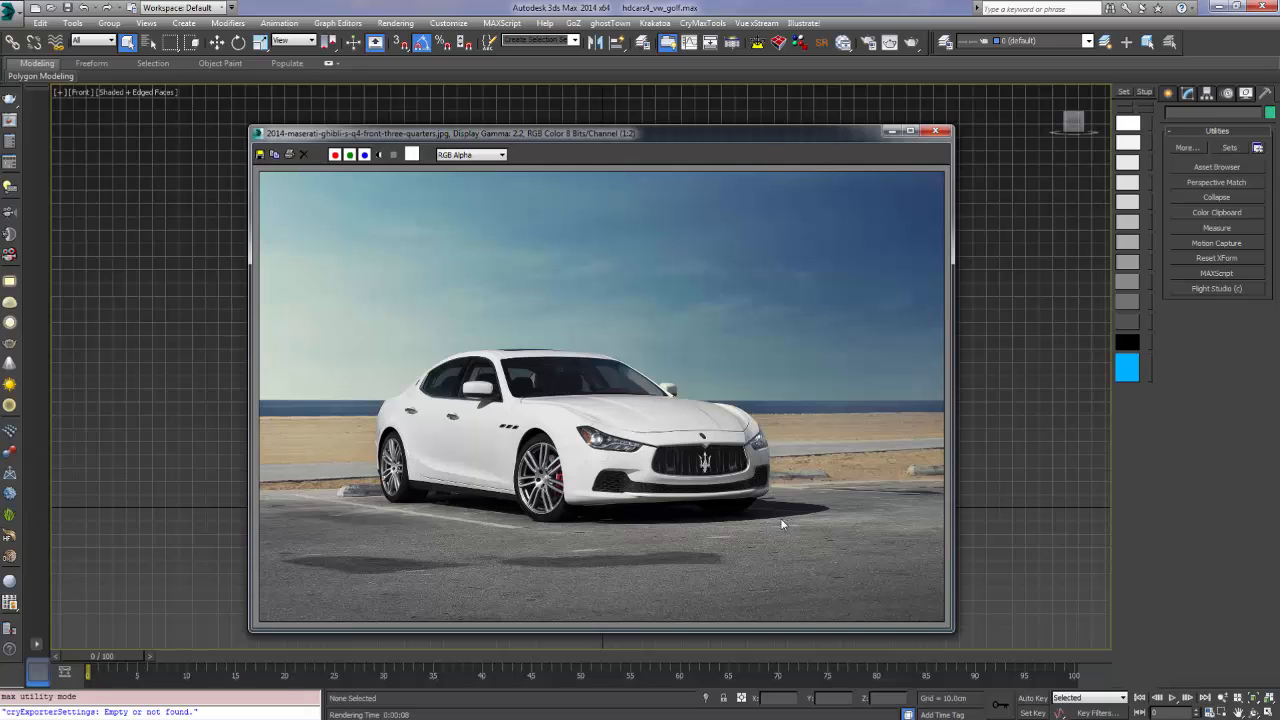
left_click_drag(865, 138, 767, 107)
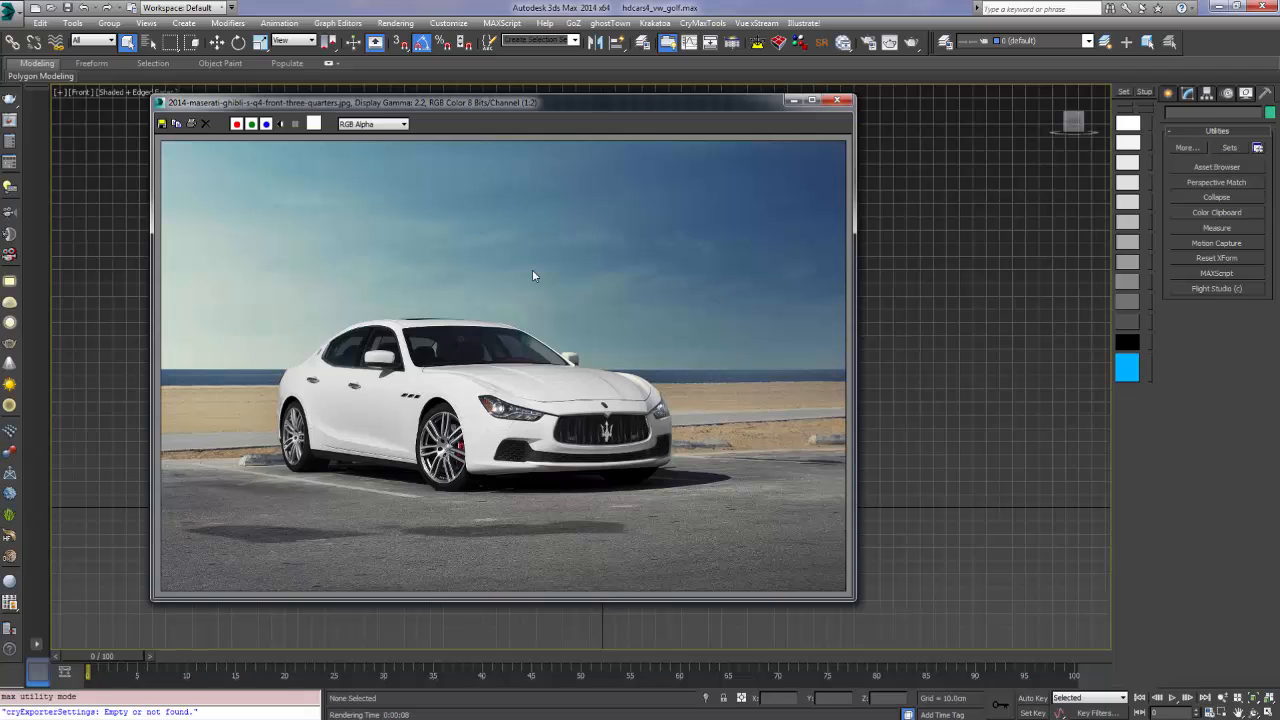
left_click(793, 100)
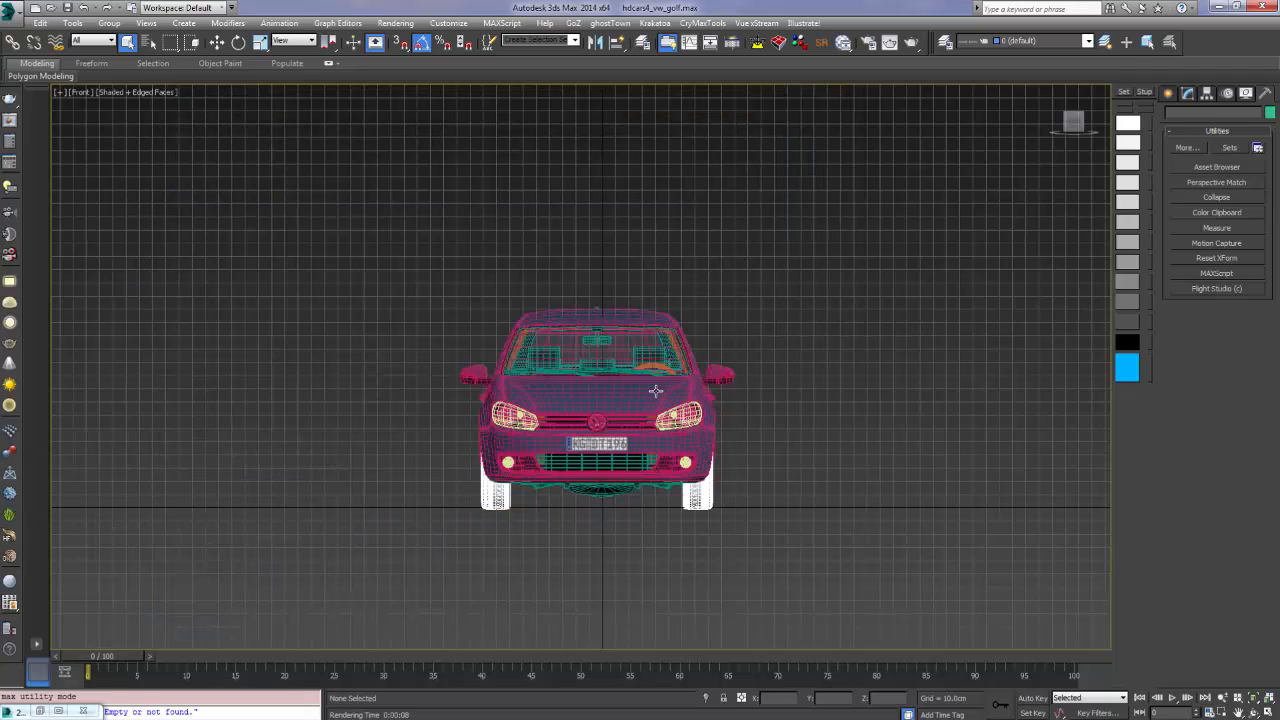
Draw a ground plane about 1729 cm long and 2917 cm wide under the car in the Top view
key("t")
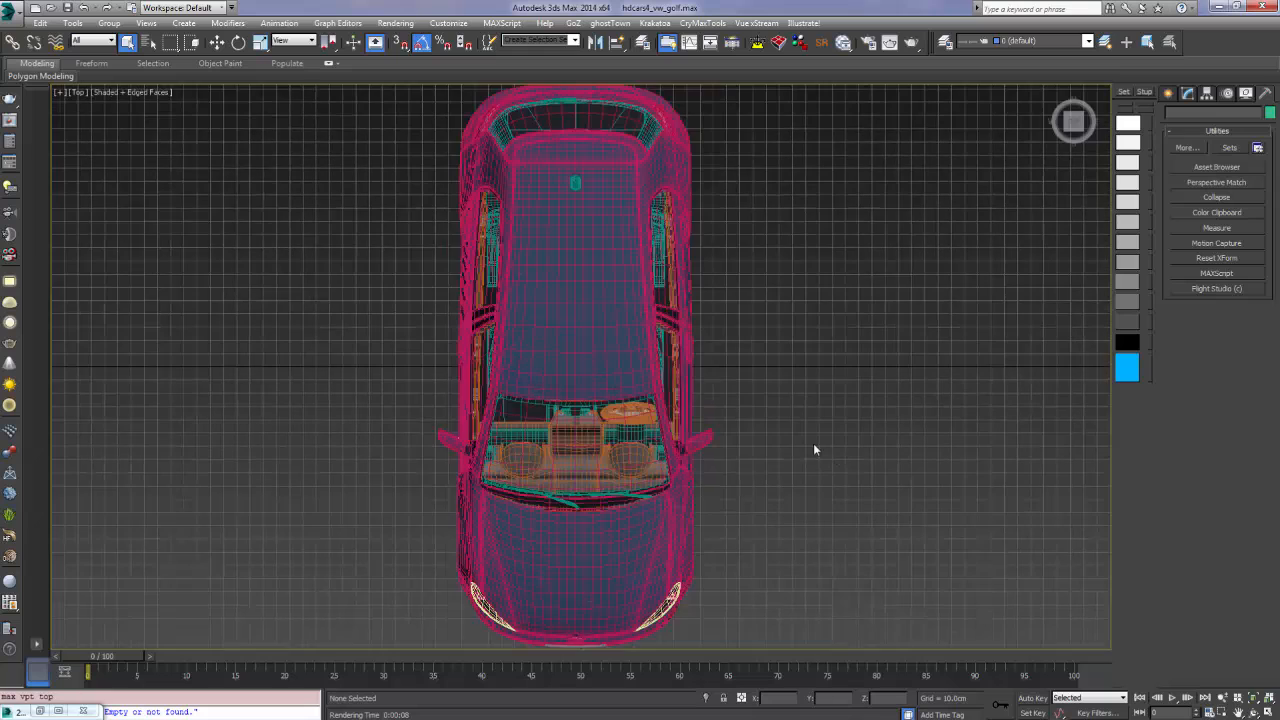
scroll(790, 410, "down", 10)
scroll(758, 350, "up", 3)
right_click(878, 271, "ctrl")
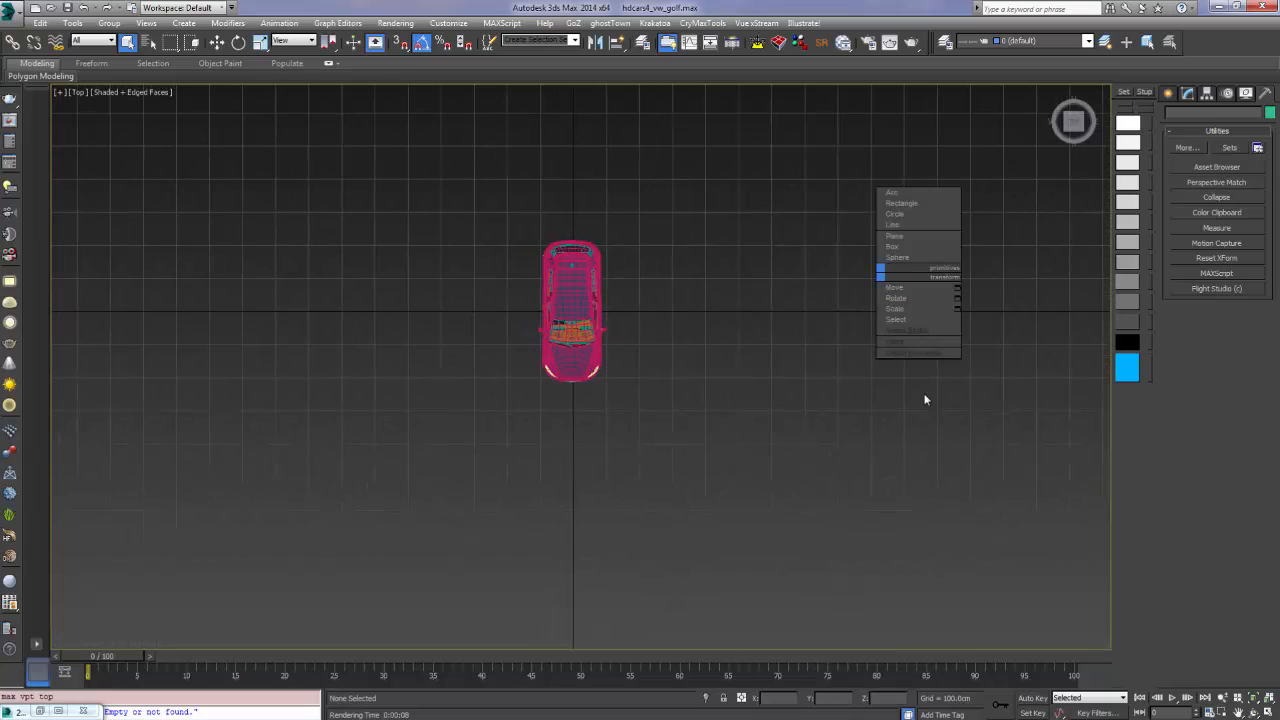
left_click(907, 236)
scroll(776, 382, "down", 5)
middle_click_drag(776, 382, 703, 334)
scroll(705, 325, "up", 2)
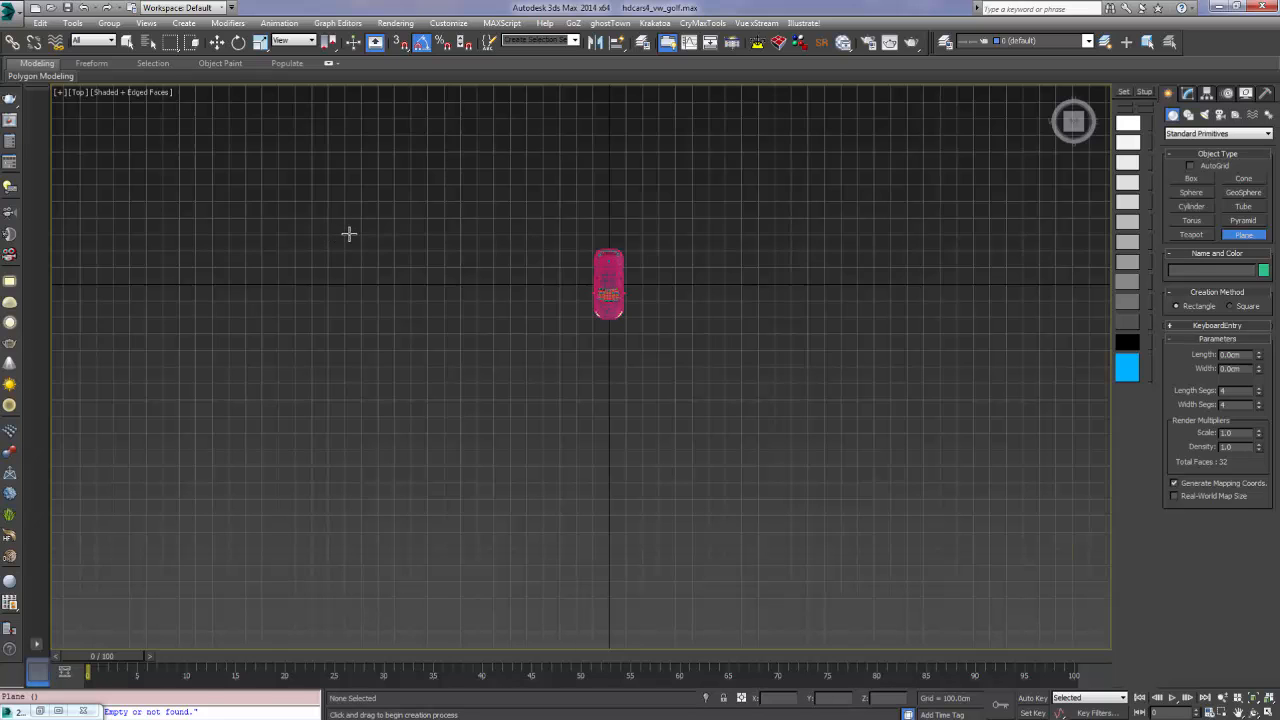
left_click_drag(347, 232, 834, 520)
right_click(834, 520)
scroll(820, 376, "up", 3)
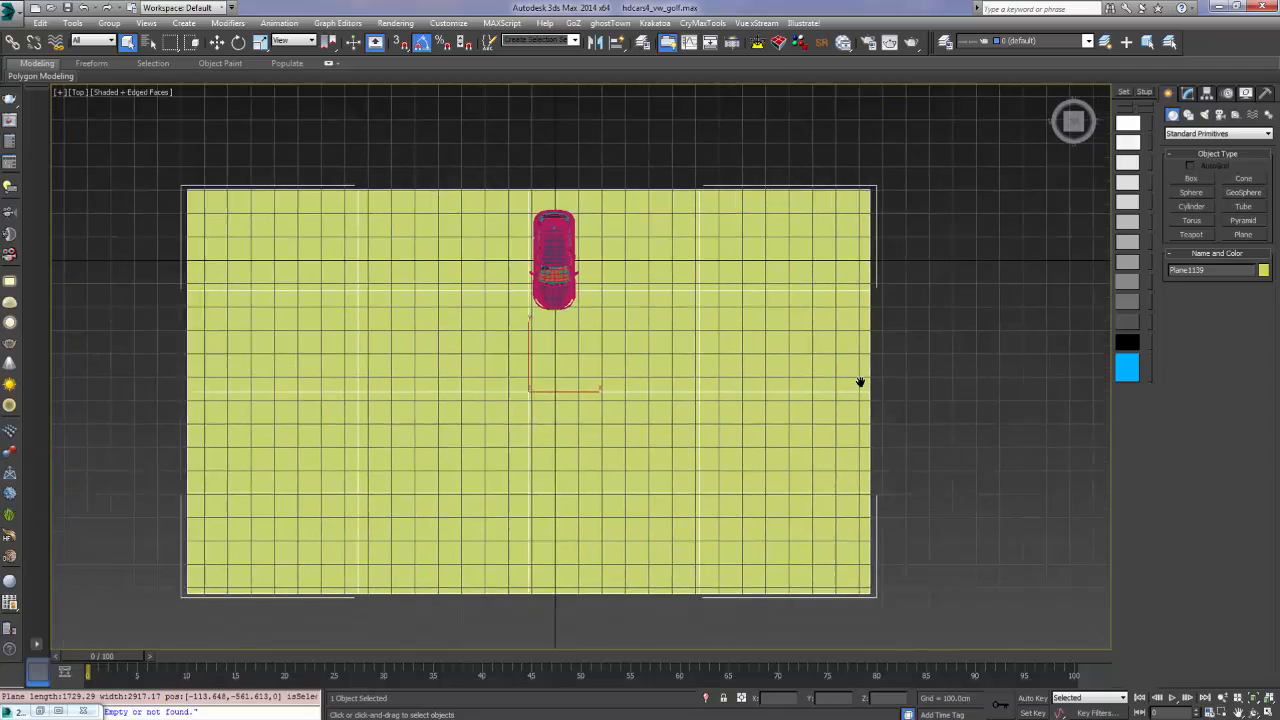
middle_click_drag(822, 362, 792, 366)
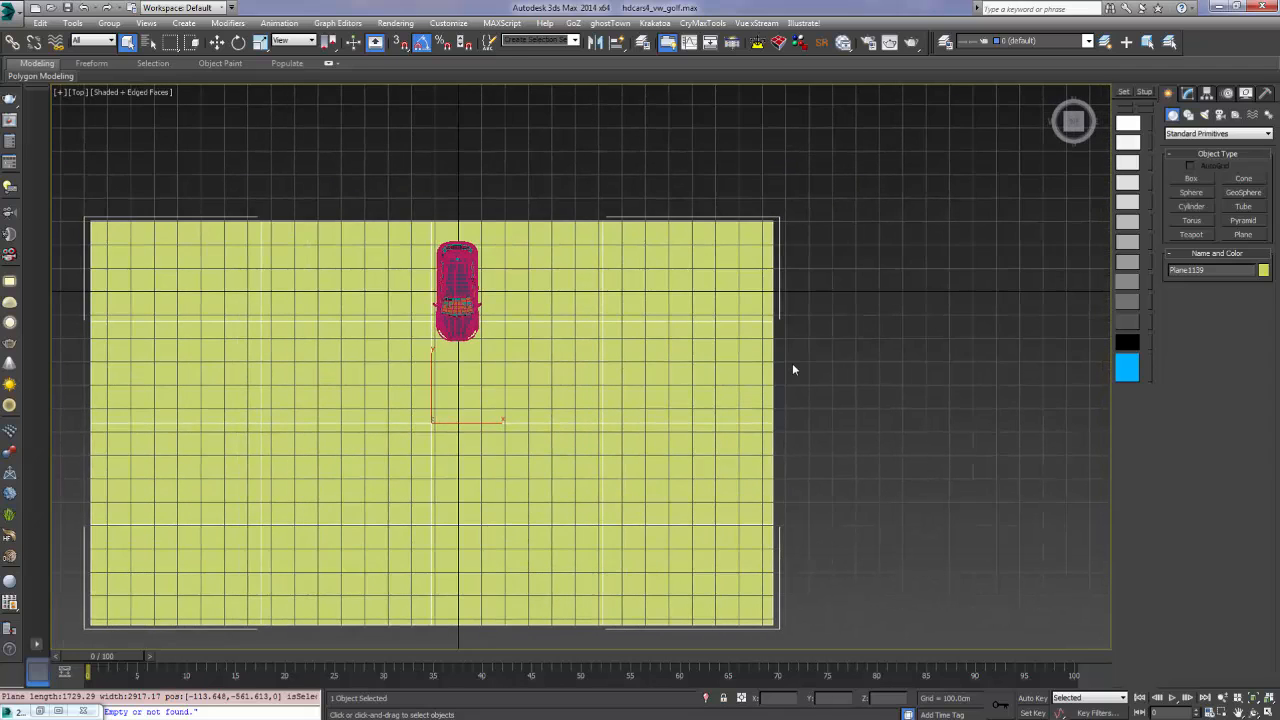
Hide the viewport grid and rename the new plane as Parking_Lot
key("g")
middle_click_drag(743, 311, 723, 322)
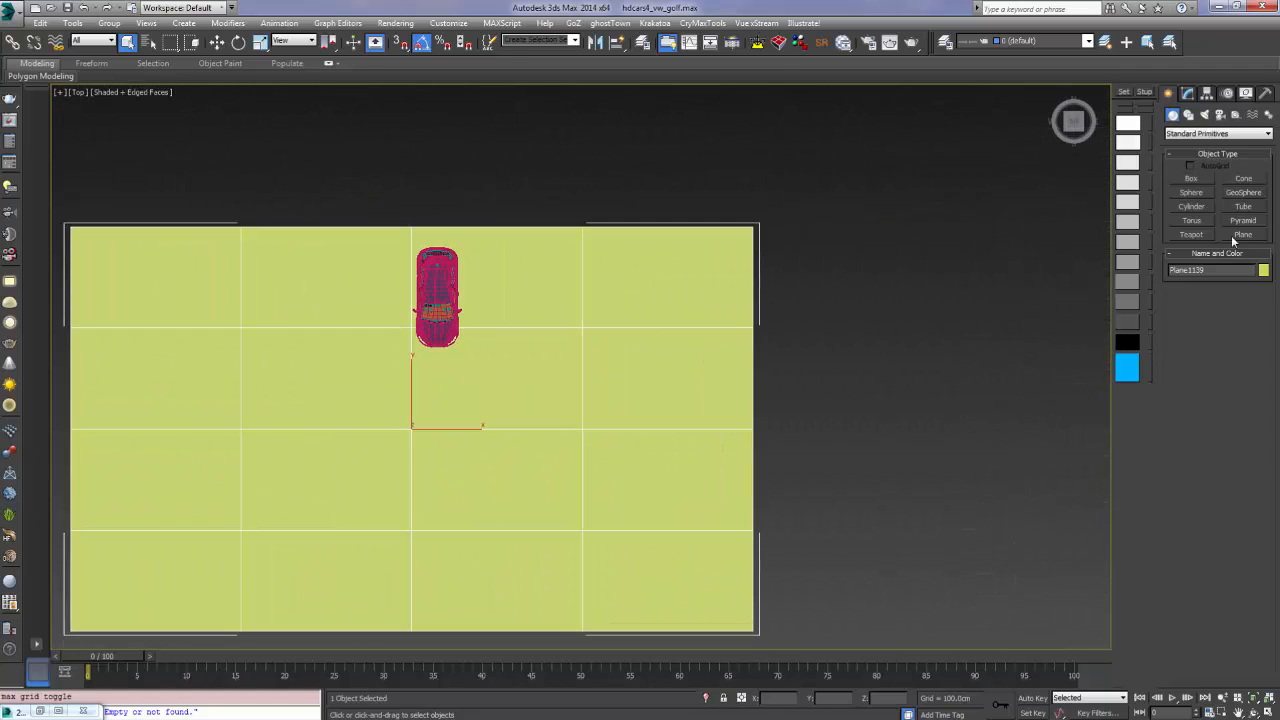
left_click(1218, 269)
type("Pa")
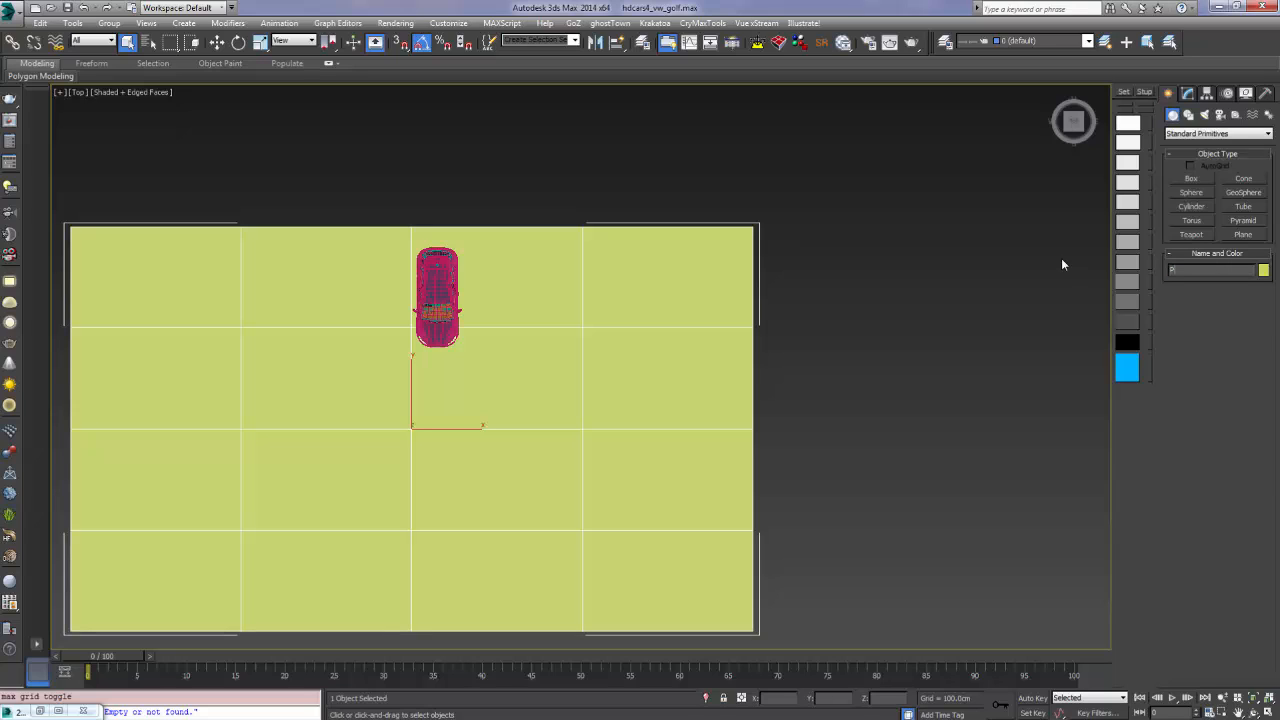
type("rking_LO")
key("BackSpace")
key("BackSpace")
type("ot")
Convert the Parking_Lot plane to an Editable Poly
middle_click_drag(526, 323, 603, 354)
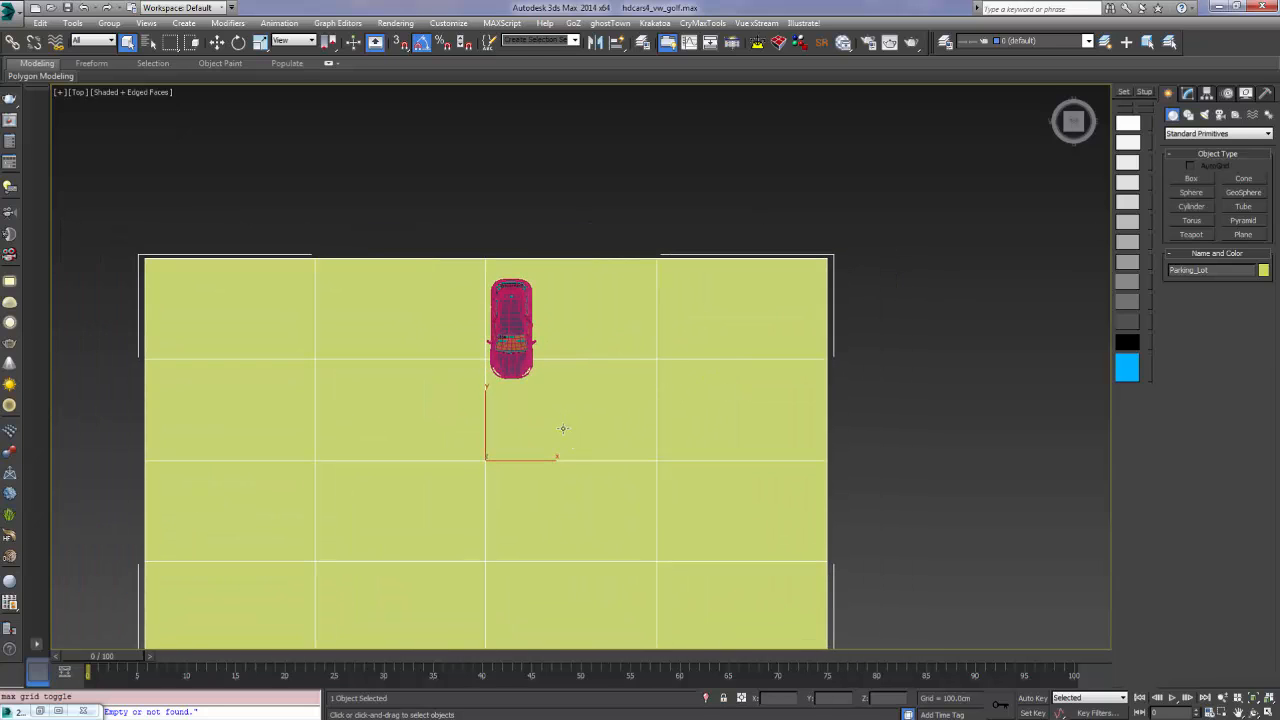
right_click(550, 349)
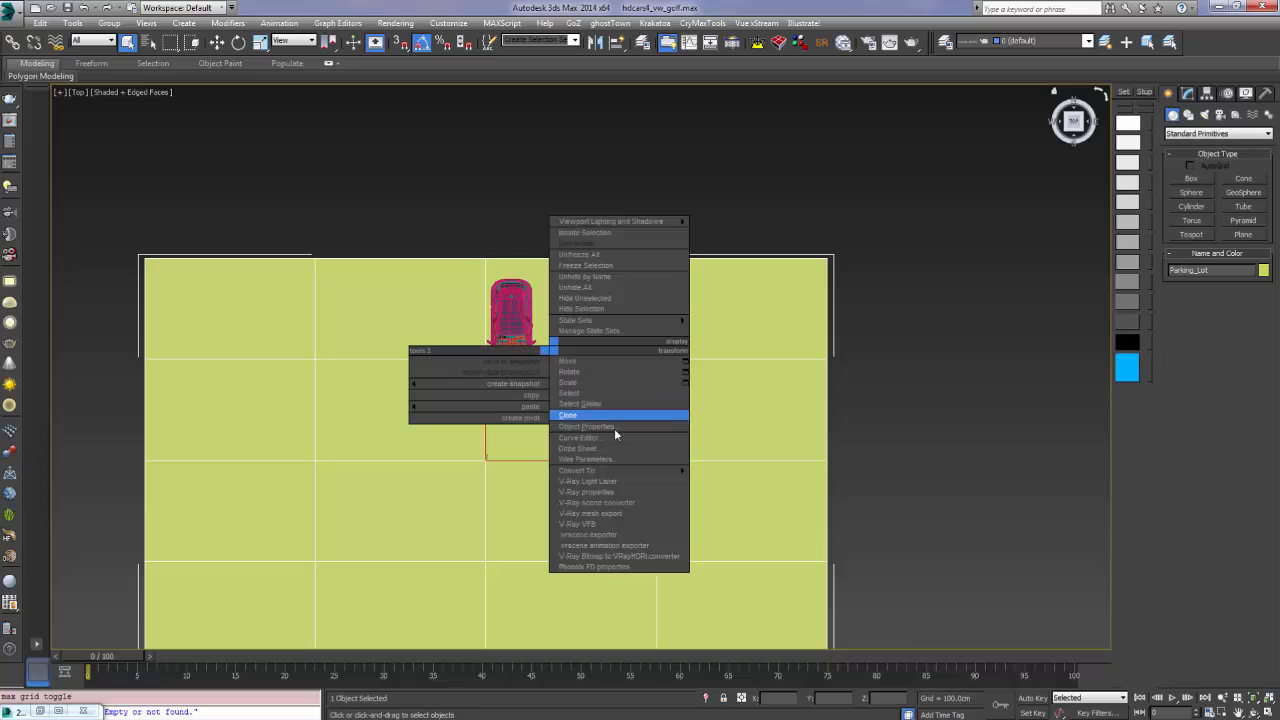
mouse_move(656, 471)
left_click(737, 481)
middle_click_drag(814, 429, 720, 437)
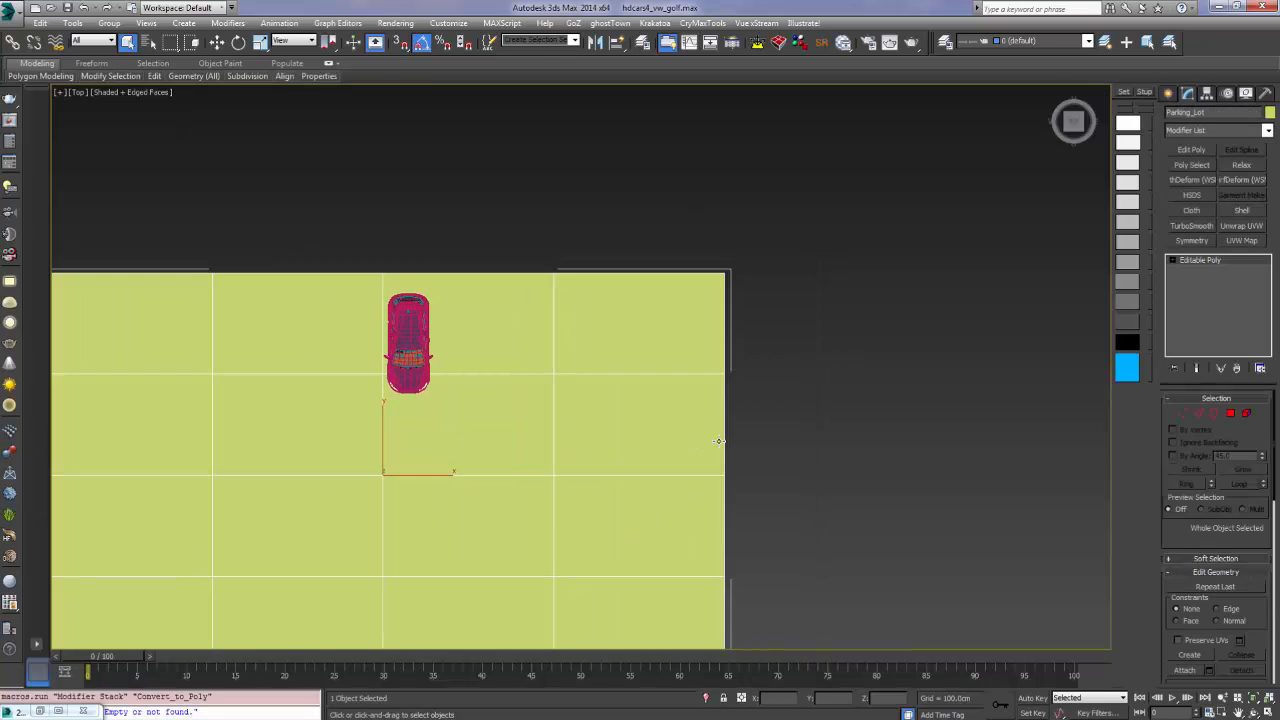
Select the plane's whole border edge loop behind the car and extend it into a new row up to about 537 cm in Y
middle_click_drag(562, 369, 712, 337)
left_click(783, 243)
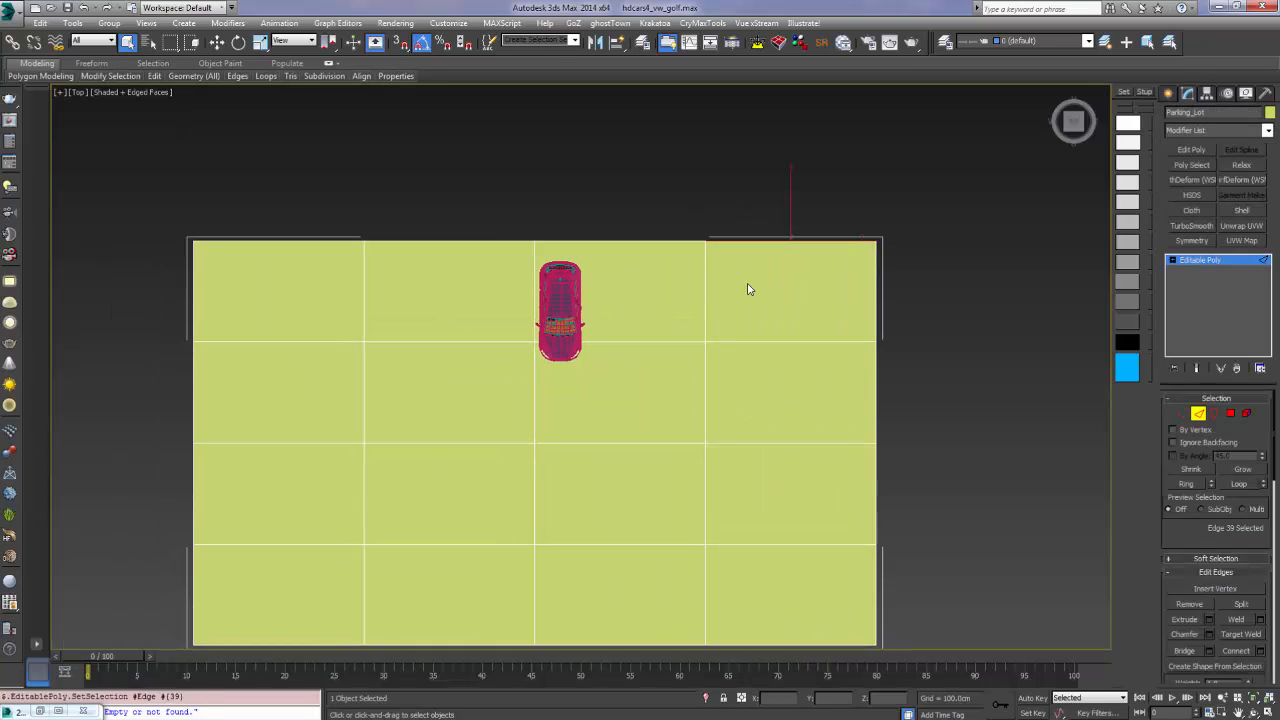
key("alt+l")
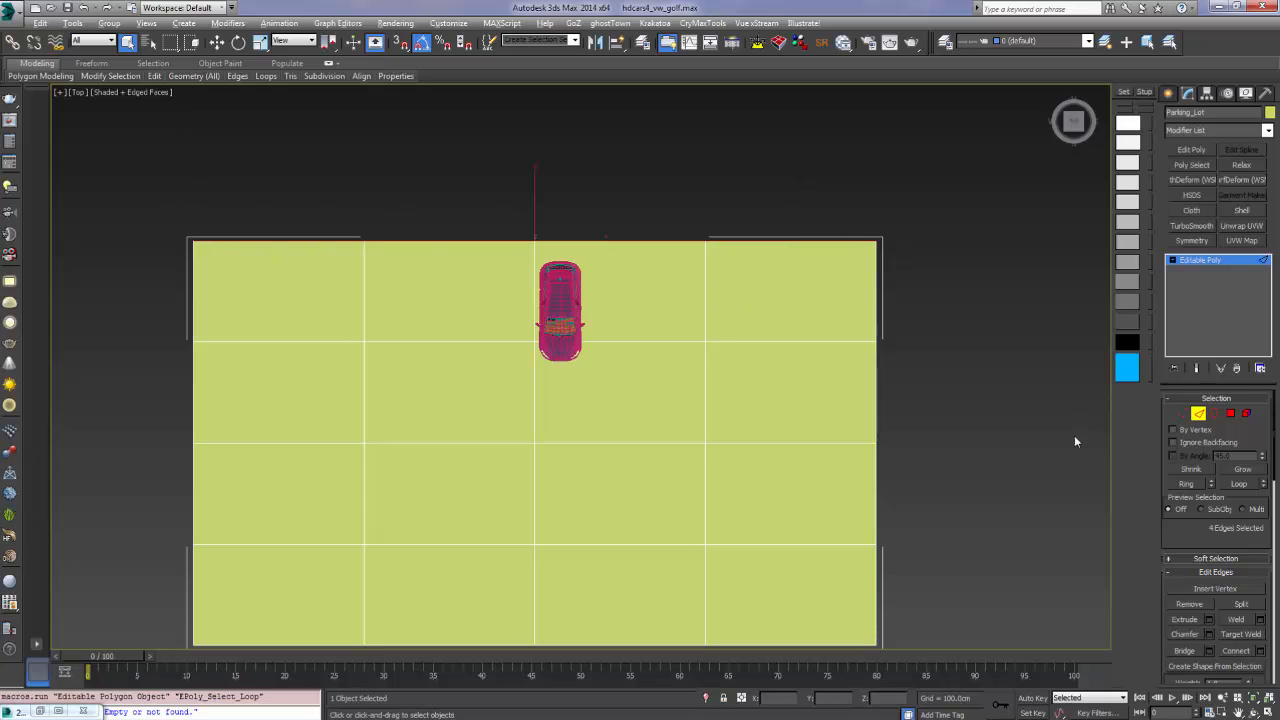
middle_click_drag(654, 331, 601, 355)
key("w")
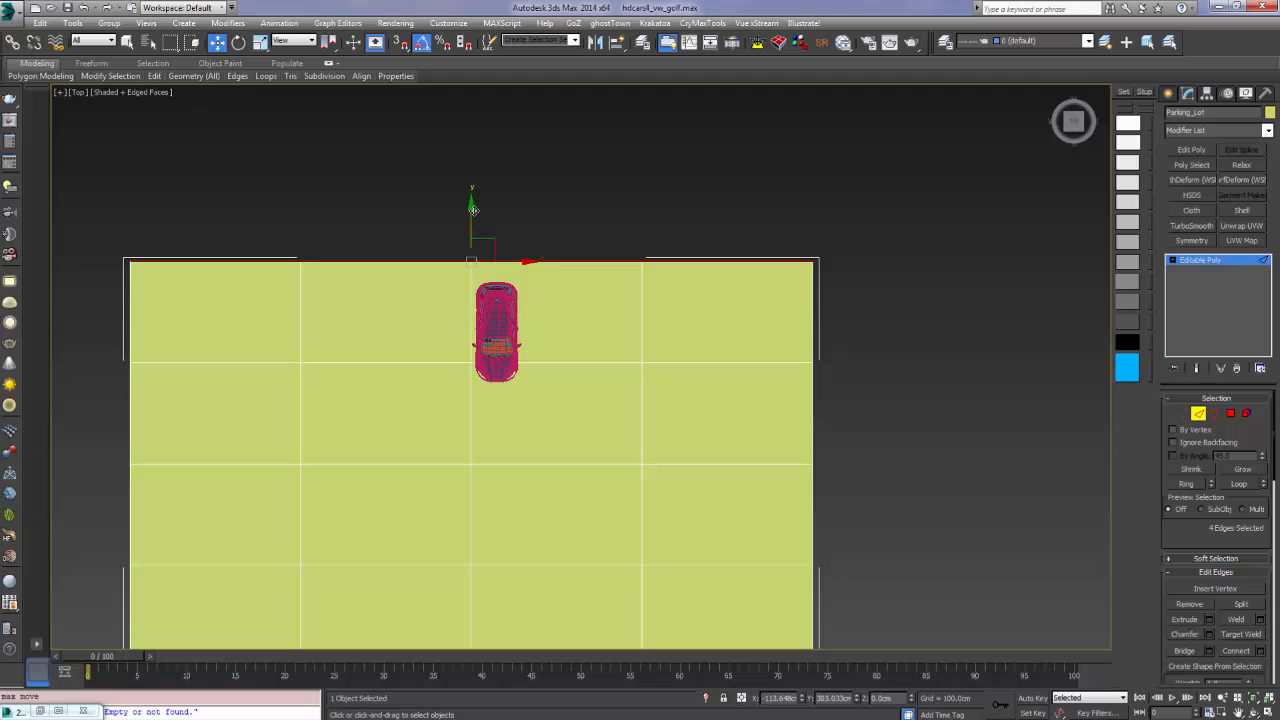
left_click_drag(470, 213, 490, 156)
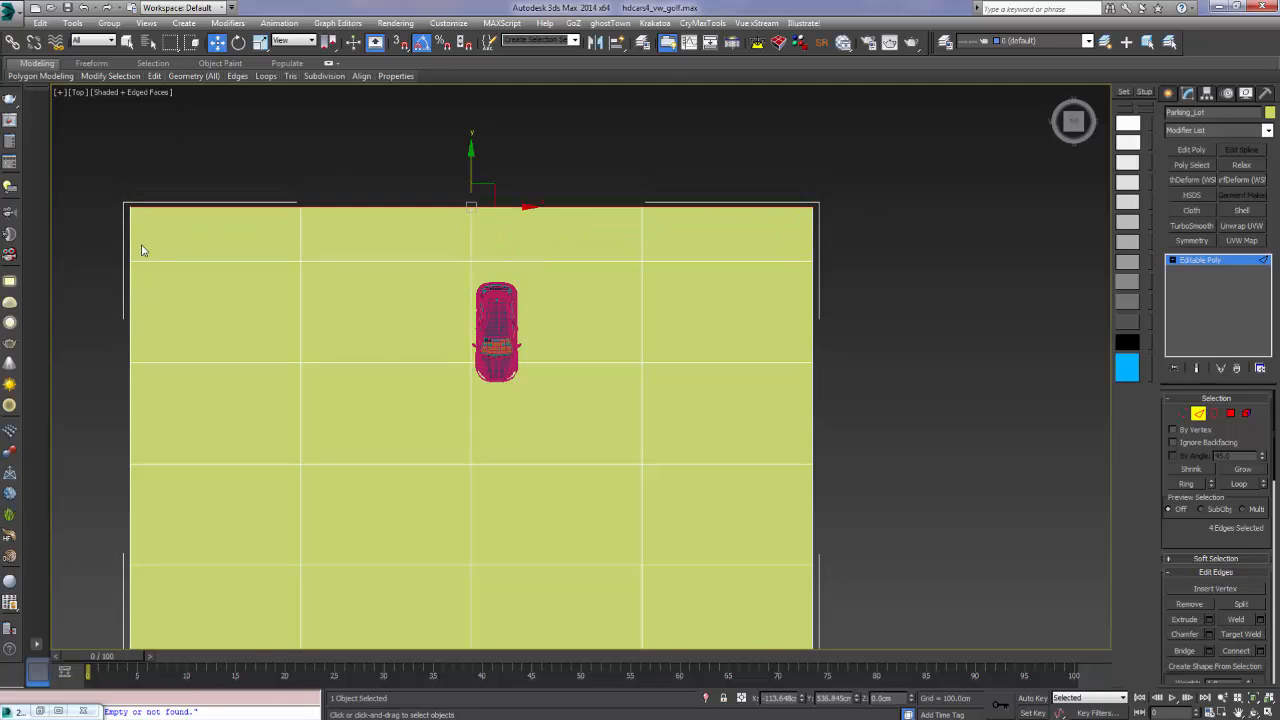
mouse_move(611, 294)
middle_mouse_down()
mouse_move(622, 311)
mouse_move(623, 283)
middle_mouse_up()
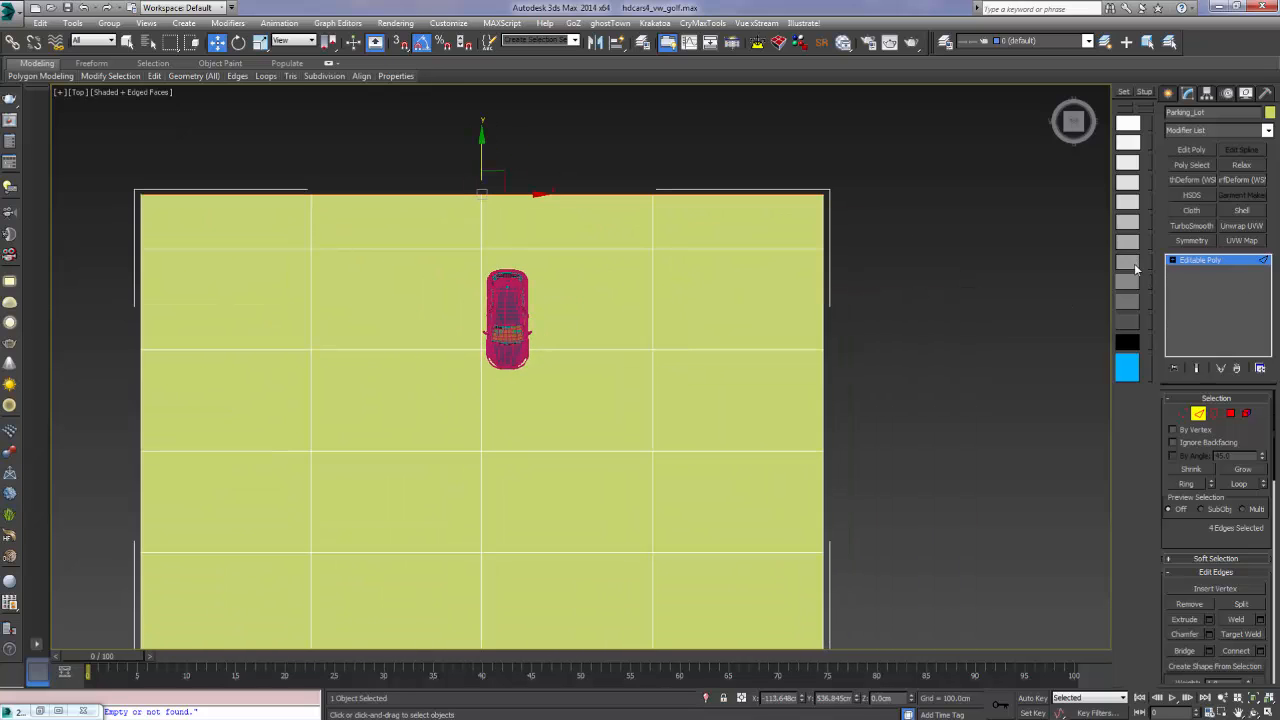
key("4")
left_click_drag(885, 223, 93, 228)
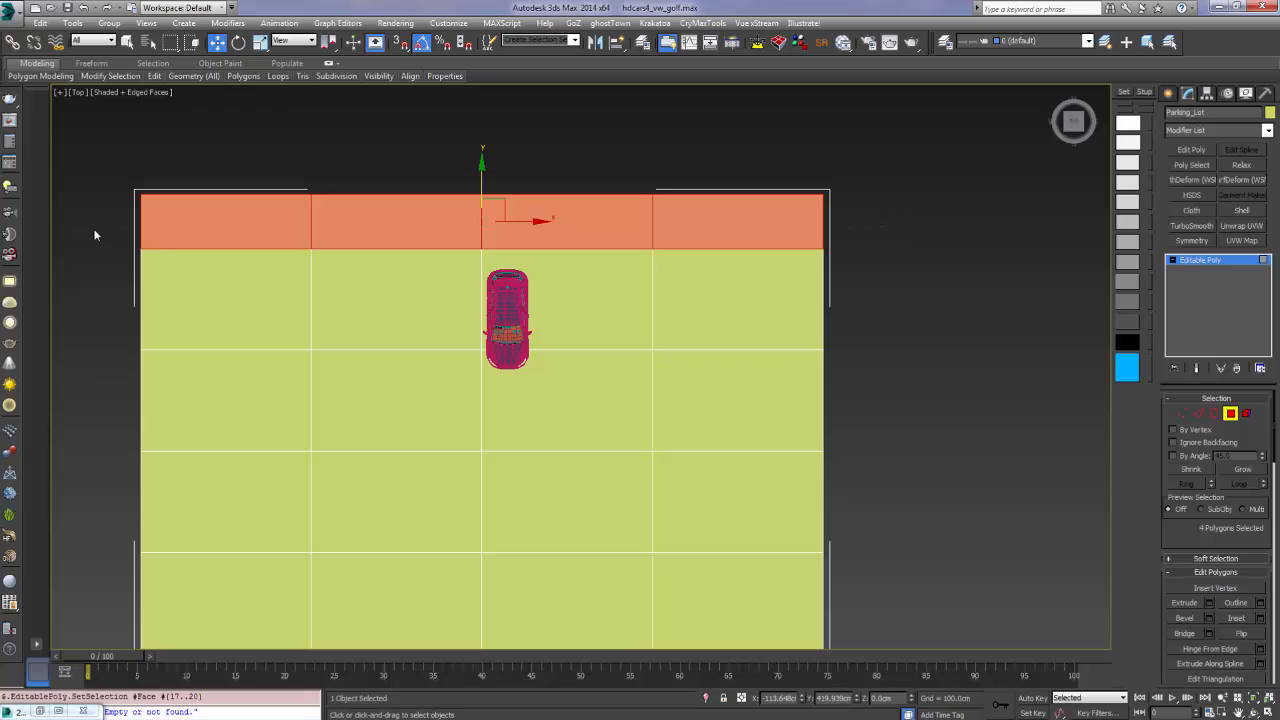
left_click_drag(1198, 532, 1210, 172)
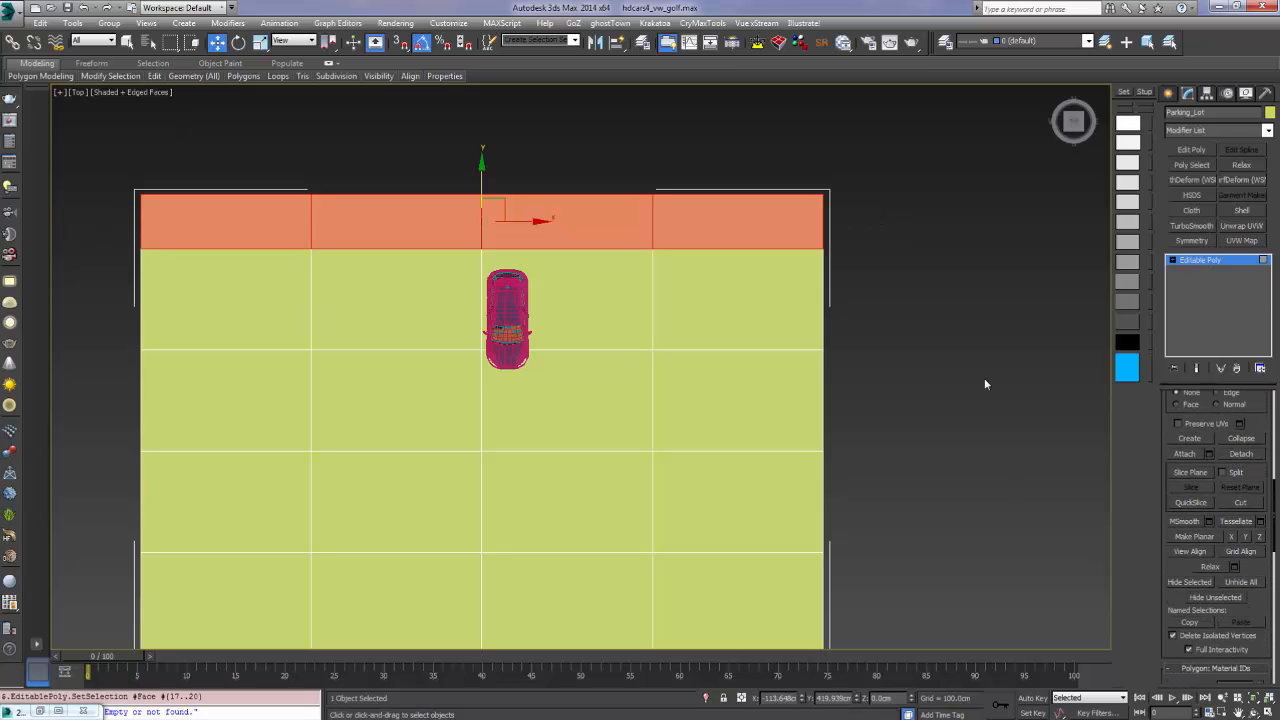
Return to edge editing and extend the four rear border edges into a second row up to about 951 cm in Y
left_click(1173, 260)
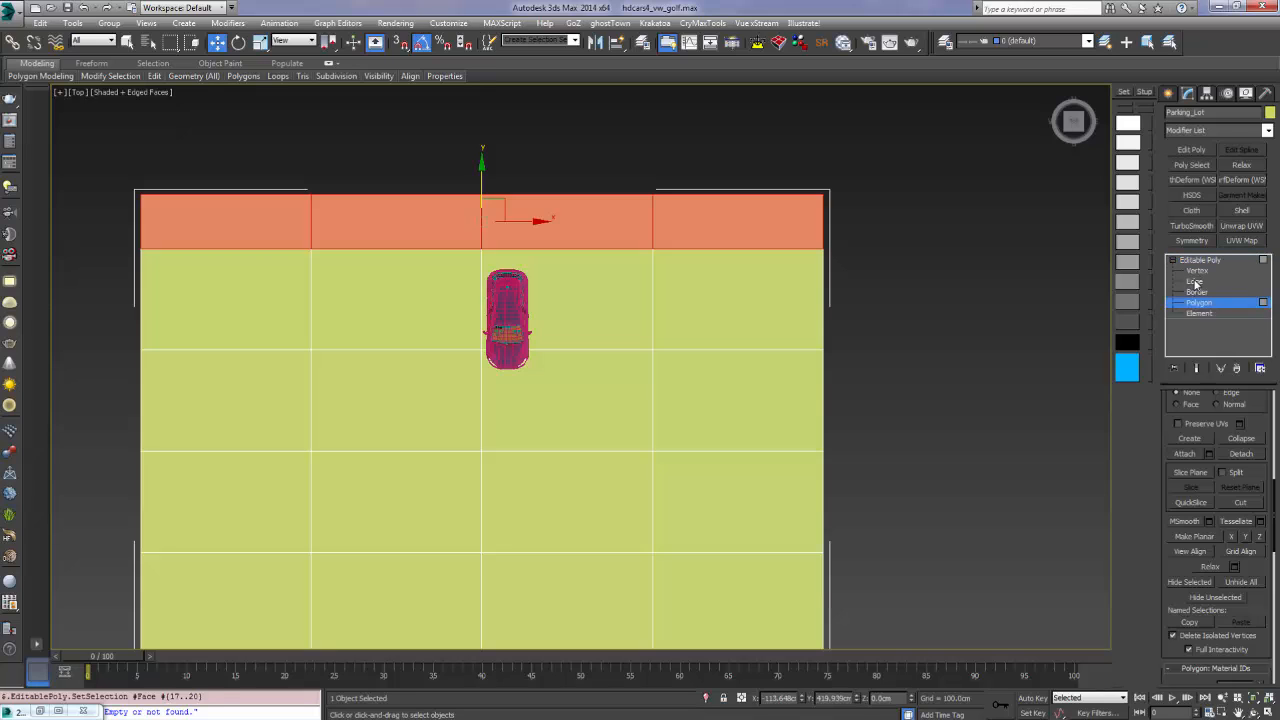
left_click(1195, 281)
middle_click_drag(626, 243, 677, 343)
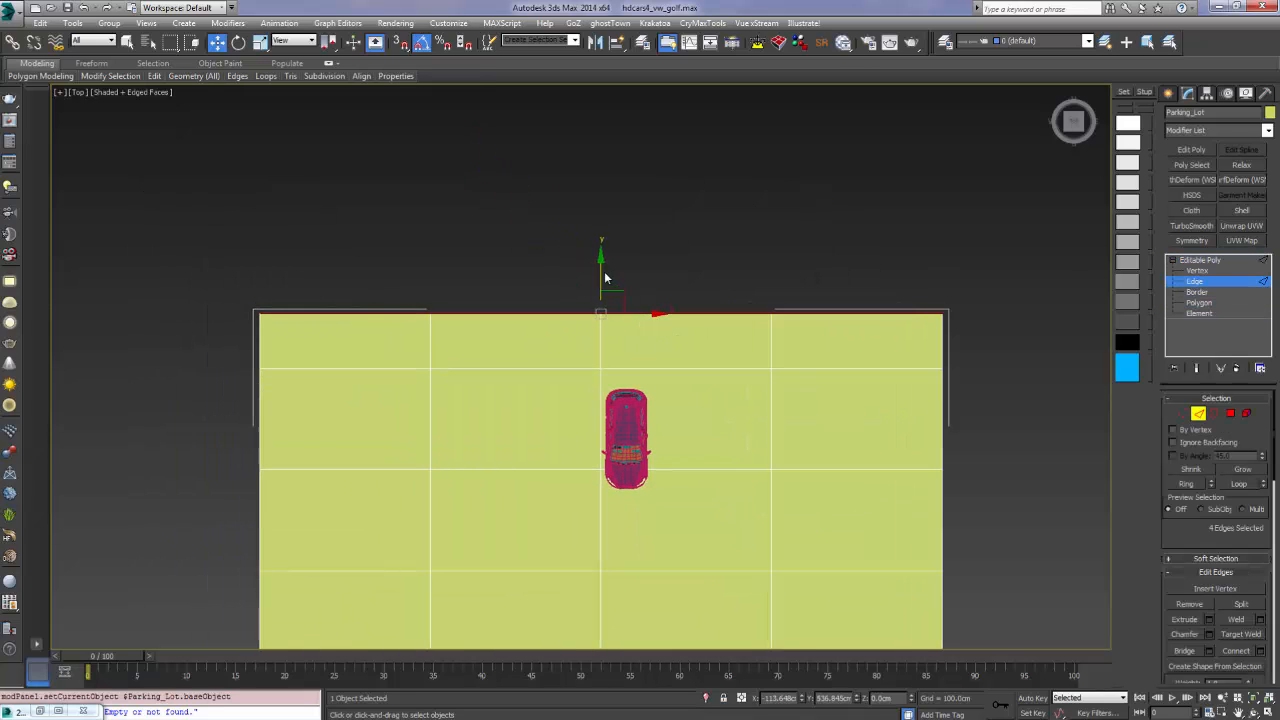
left_click_drag(601, 271, 611, 171)
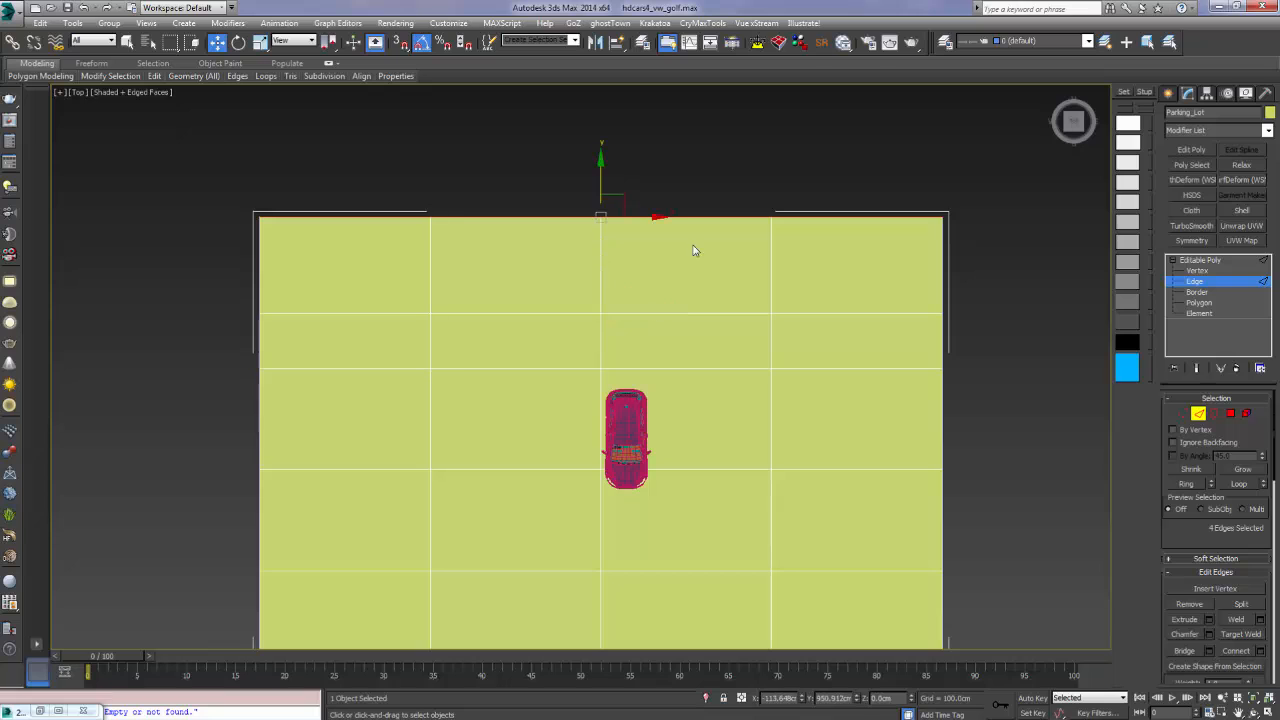
Extend the same four rear edges into a long third row reaching about 3374 cm in Y
scroll(669, 383, "down", 3)
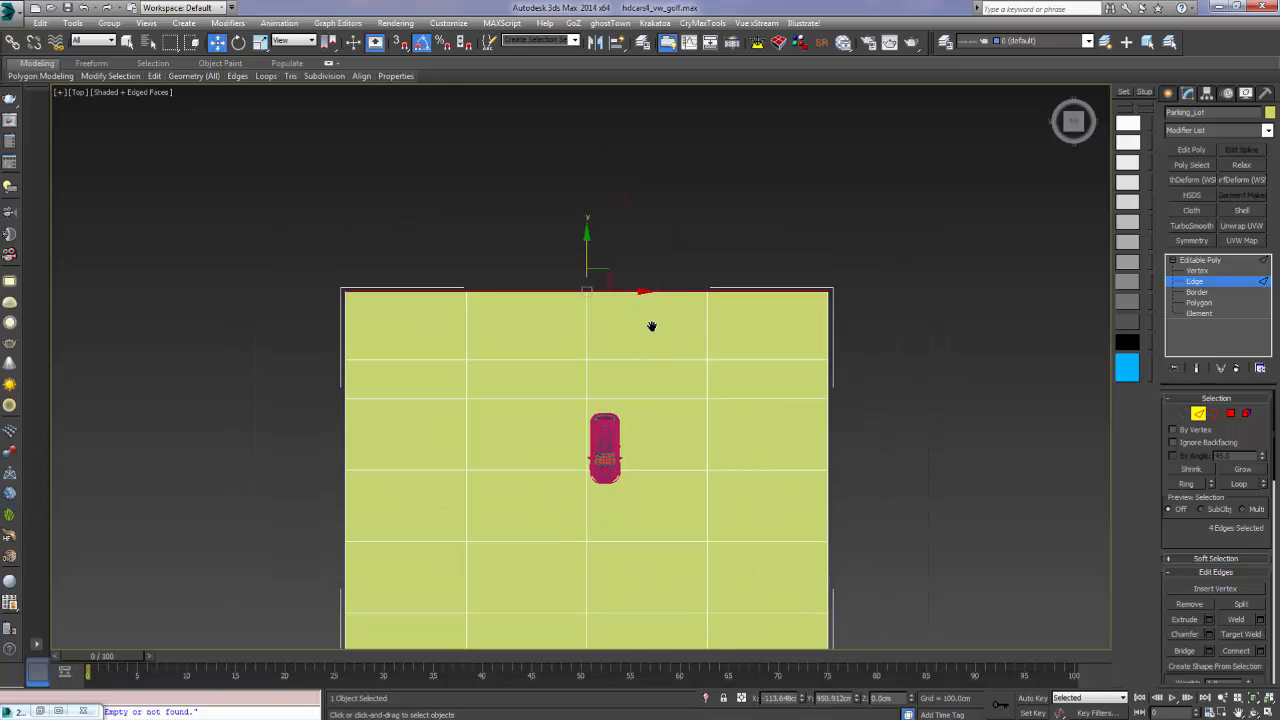
scroll(602, 305, "down", 2)
middle_click_drag(596, 312, 550, 383)
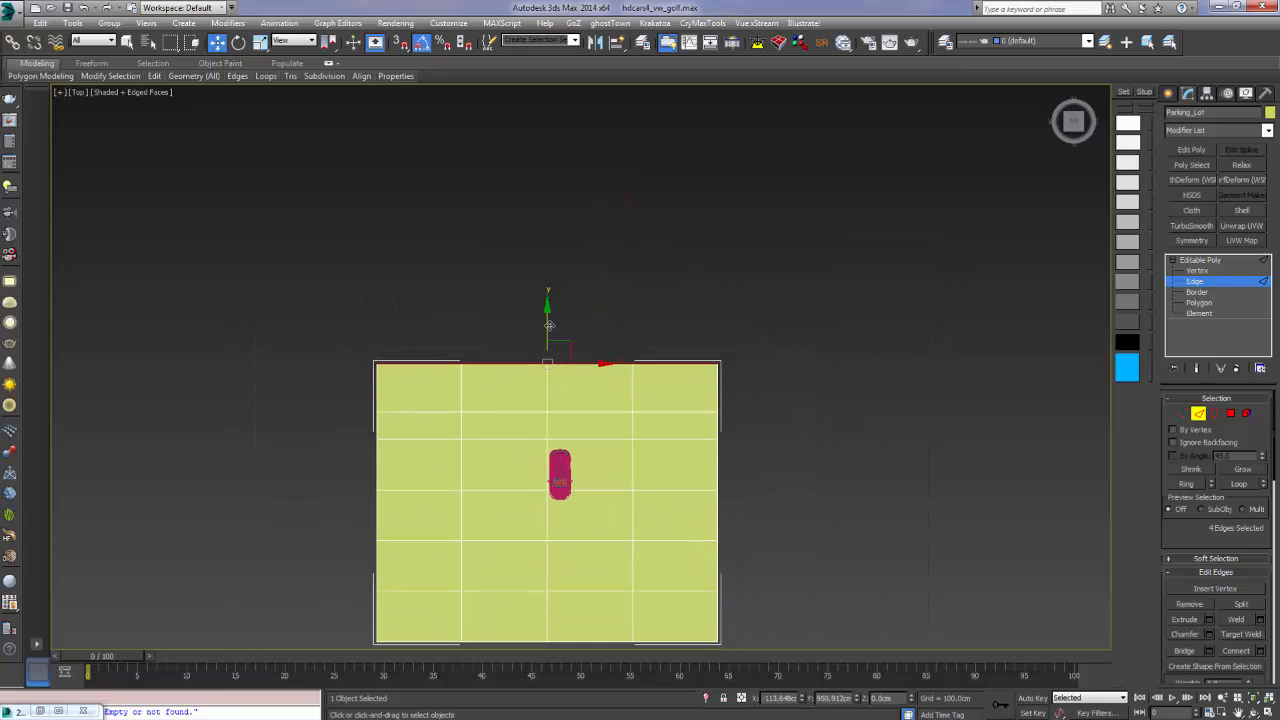
left_click_drag(549, 325, 566, 55, "shift")
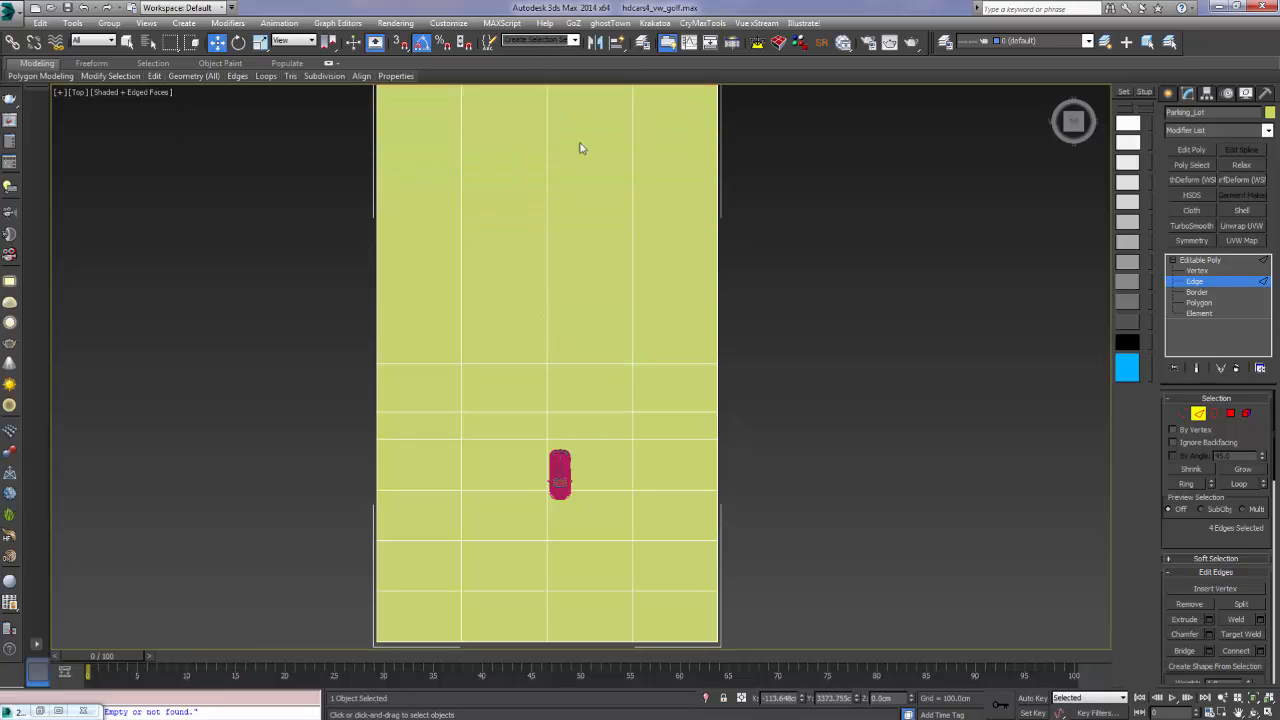
Select only the outer border edges of the three added rows on the plane's positive X side
scroll(610, 325, "down", 3)
left_click_drag(624, 245, 627, 193)
left_click_drag(726, 203, 654, 251)
left_click_drag(691, 211, 629, 259)
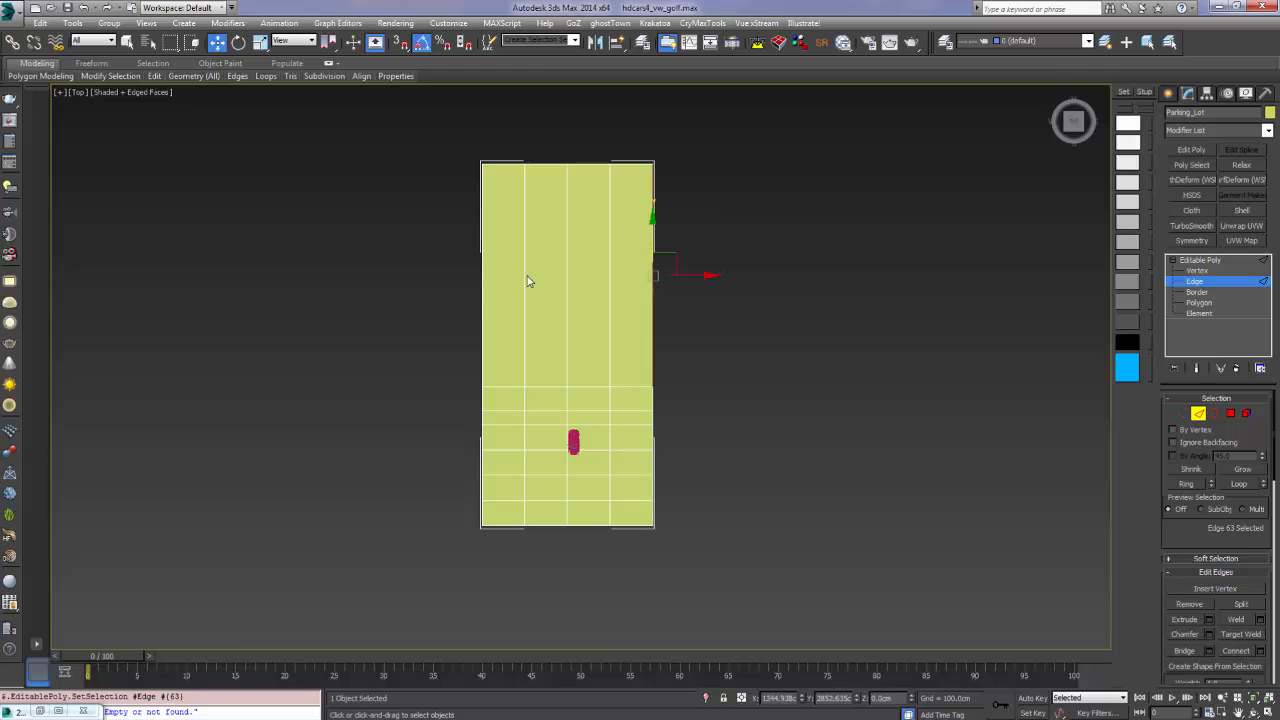
scroll(669, 342, "up", 2)
middle_click_drag(669, 342, 654, 306)
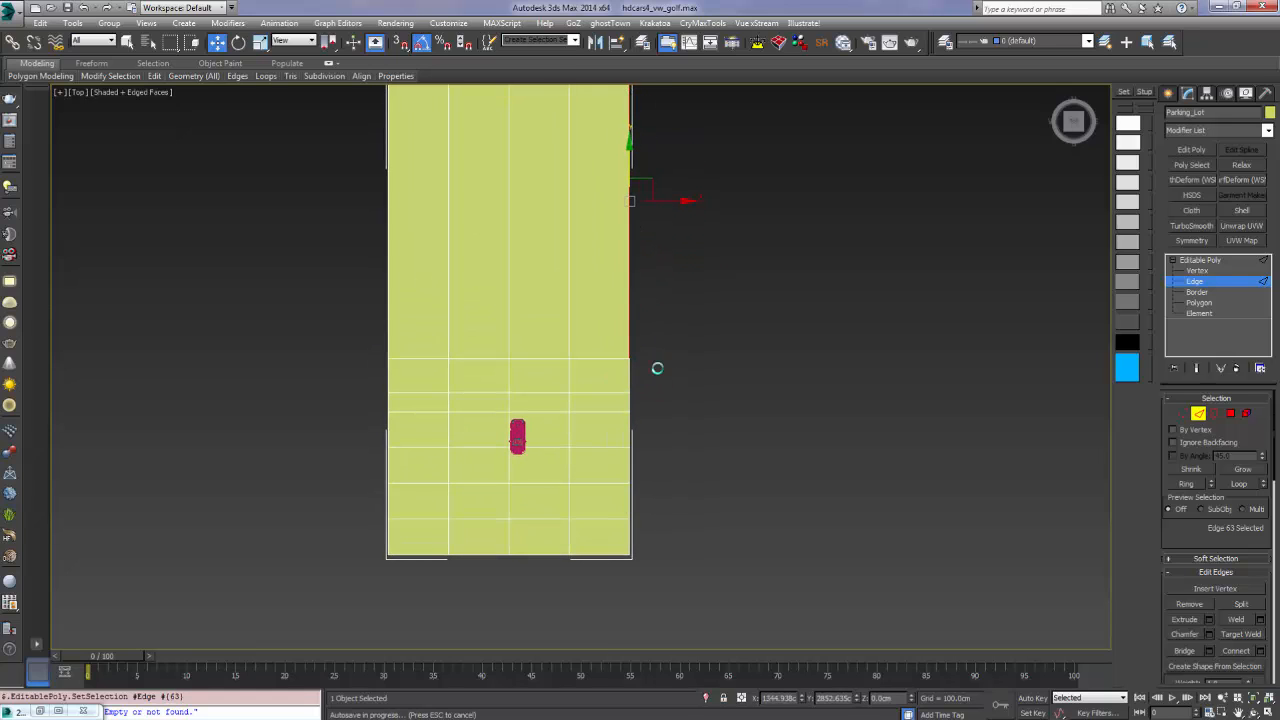
left_click_drag(637, 366, 614, 408, "ctrl")
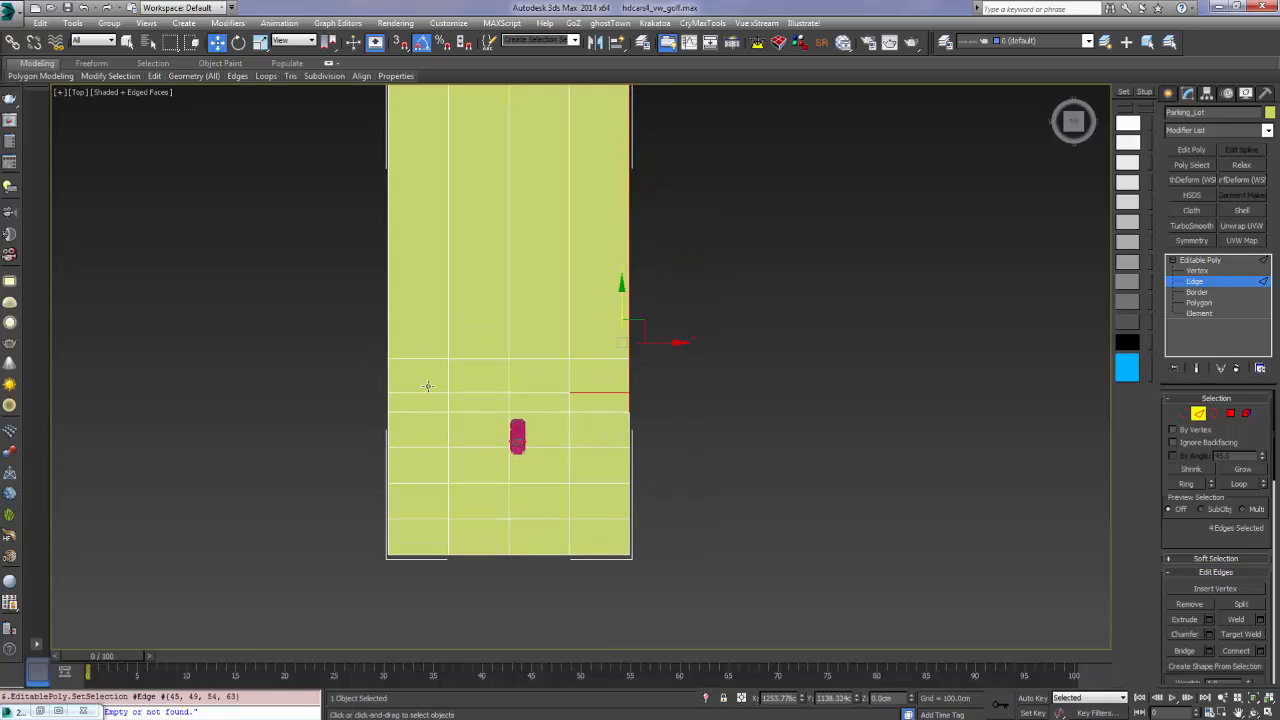
left_click(589, 393, "alt")
Add the three matching outer border edges on the negative X side to the selection, leaving out the crosswise edges
middle_click_drag(417, 247, 421, 305)
scroll(421, 305, "down", 2)
left_click_drag(366, 237, 402, 428, "ctrl")
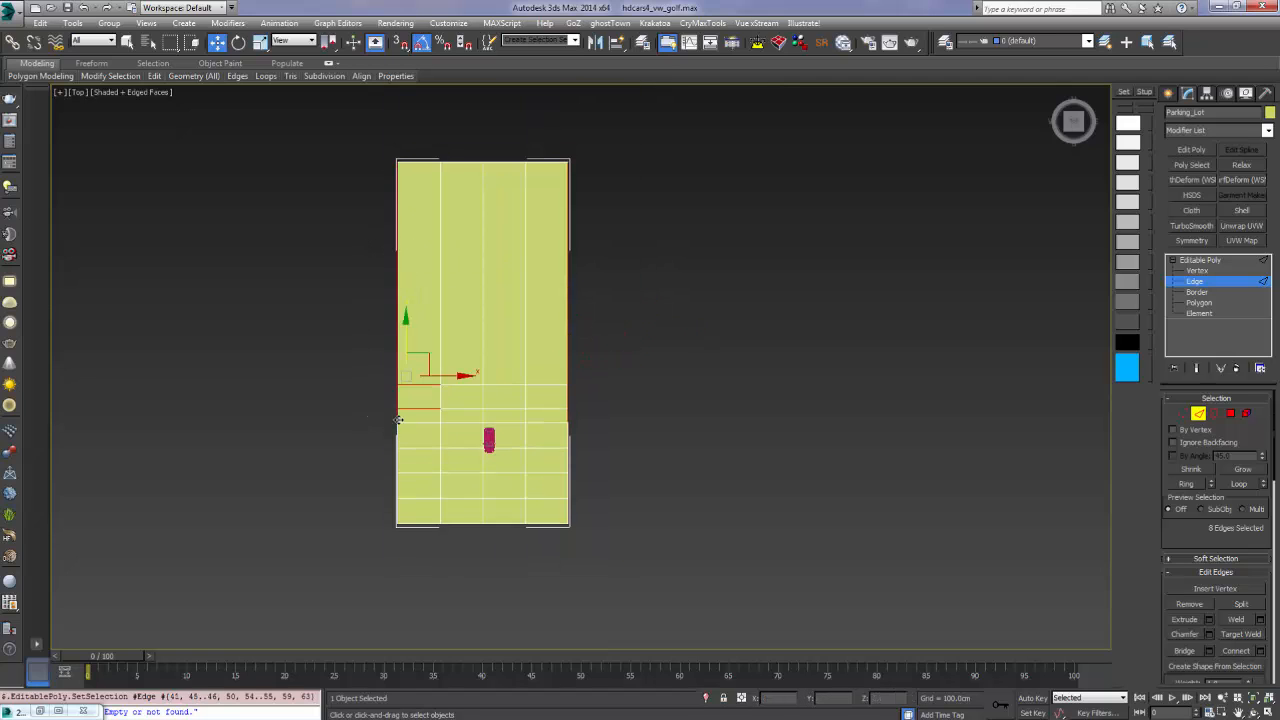
left_click_drag(471, 354, 434, 443, "alt")
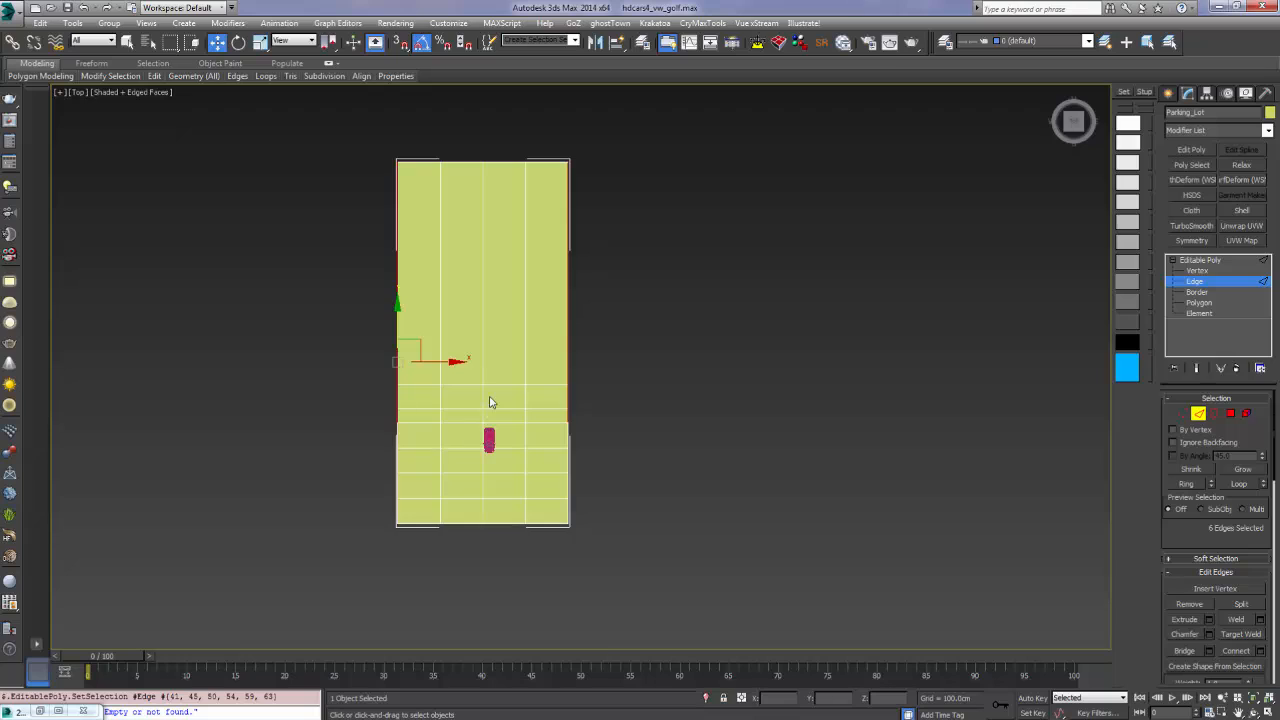
Scale the selected outer edges outward along X about their shared selection centre, extruding wide wings on both sides of the rear rows
key("r")
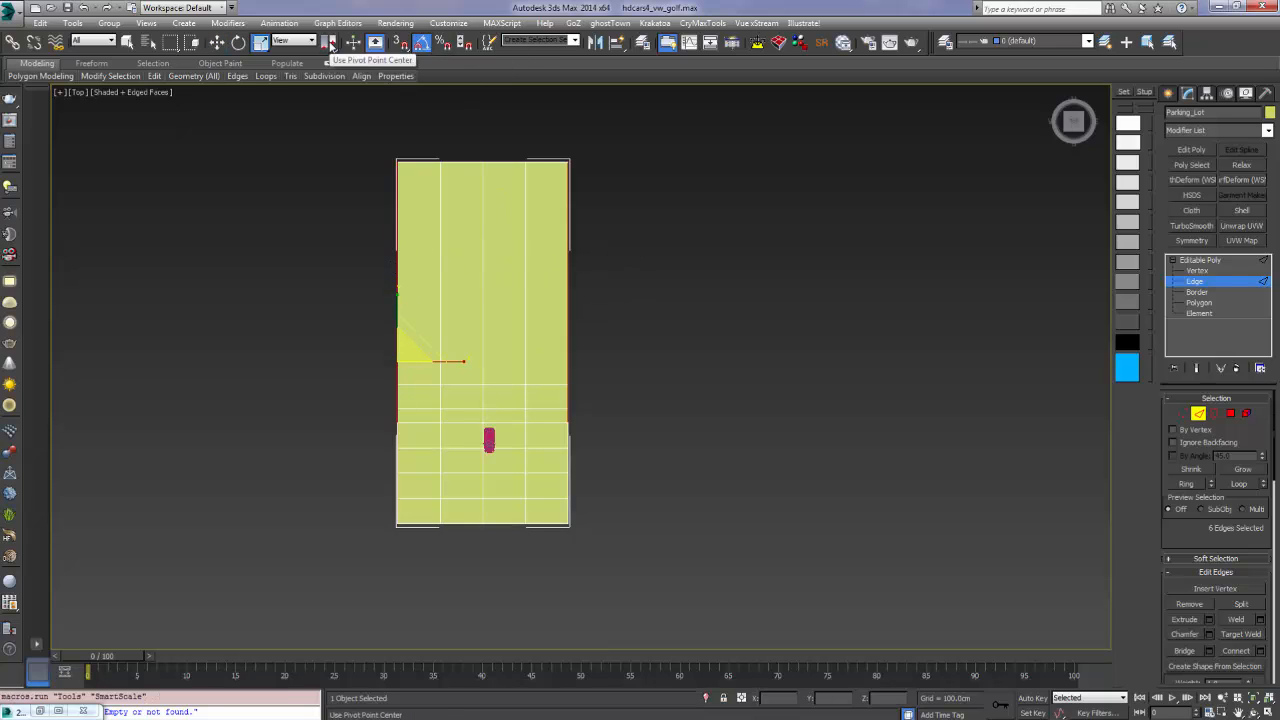
left_click_drag(328, 41, 328, 84)
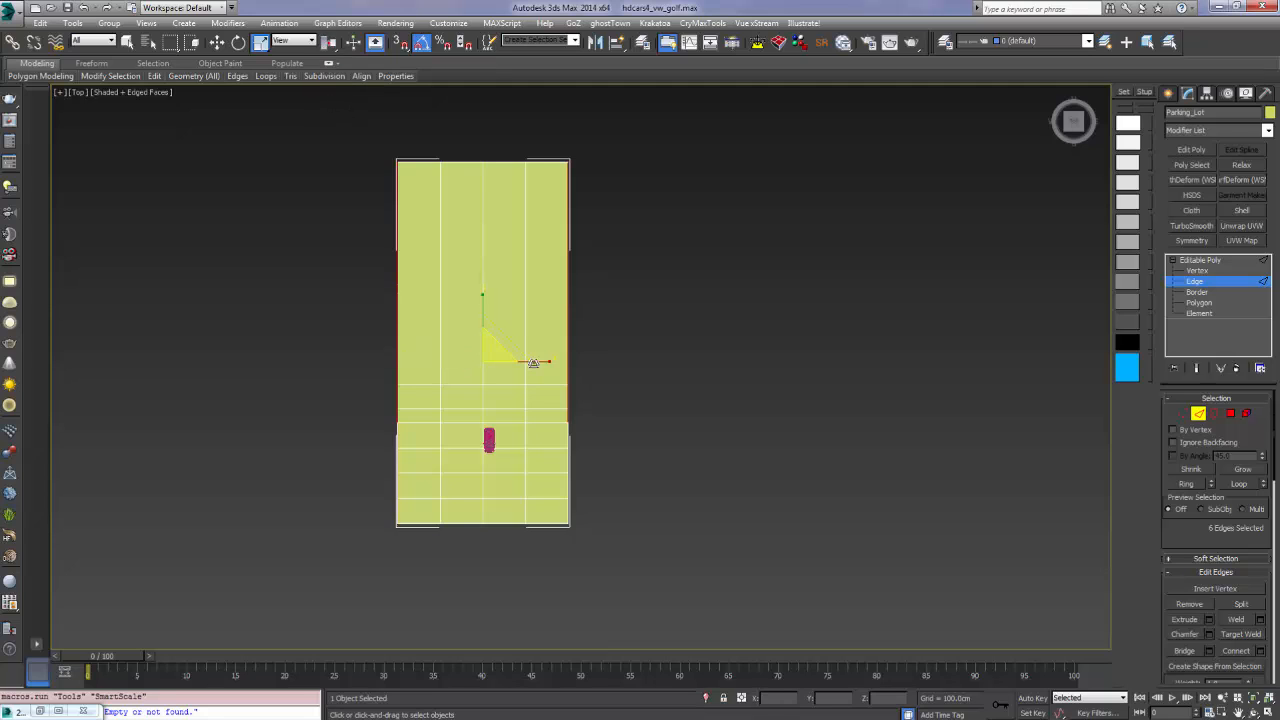
left_click_drag(533, 362, 641, 362)
middle_click_drag(798, 367, 719, 355)
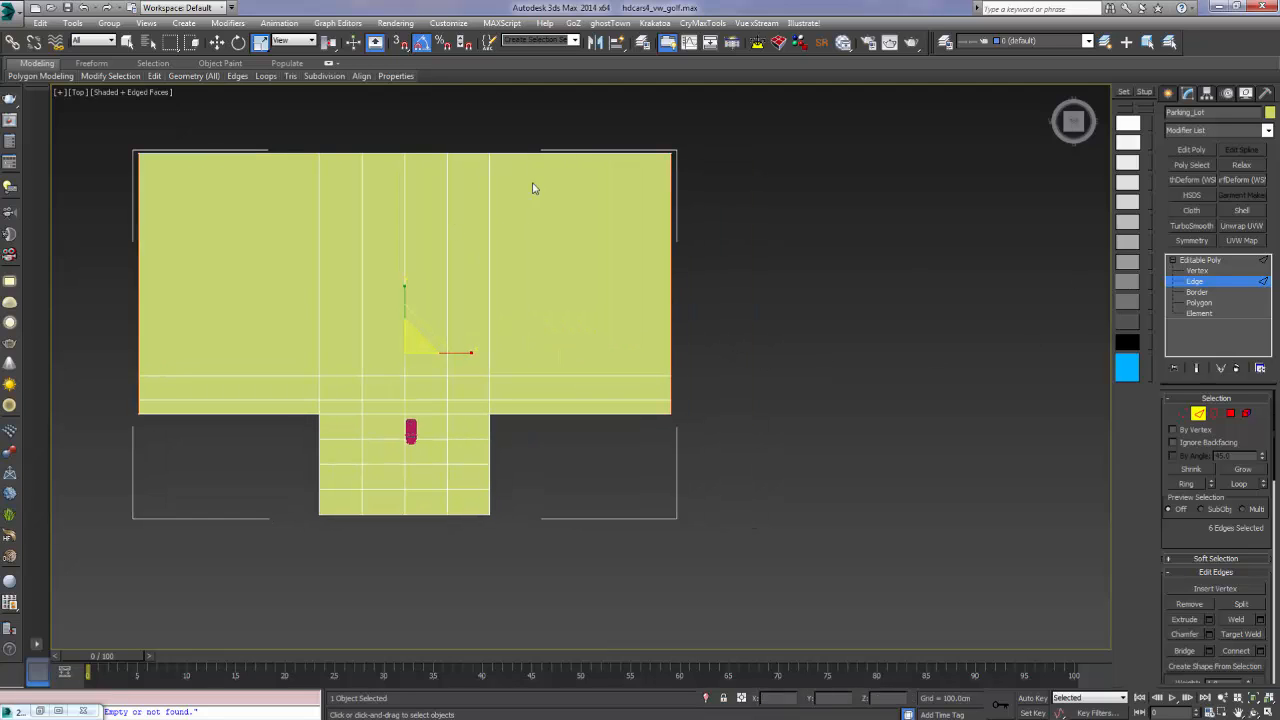
Select the crosswise edges of both side wings and connect them with 3 segments
left_click_drag(586, 150, 572, 442)
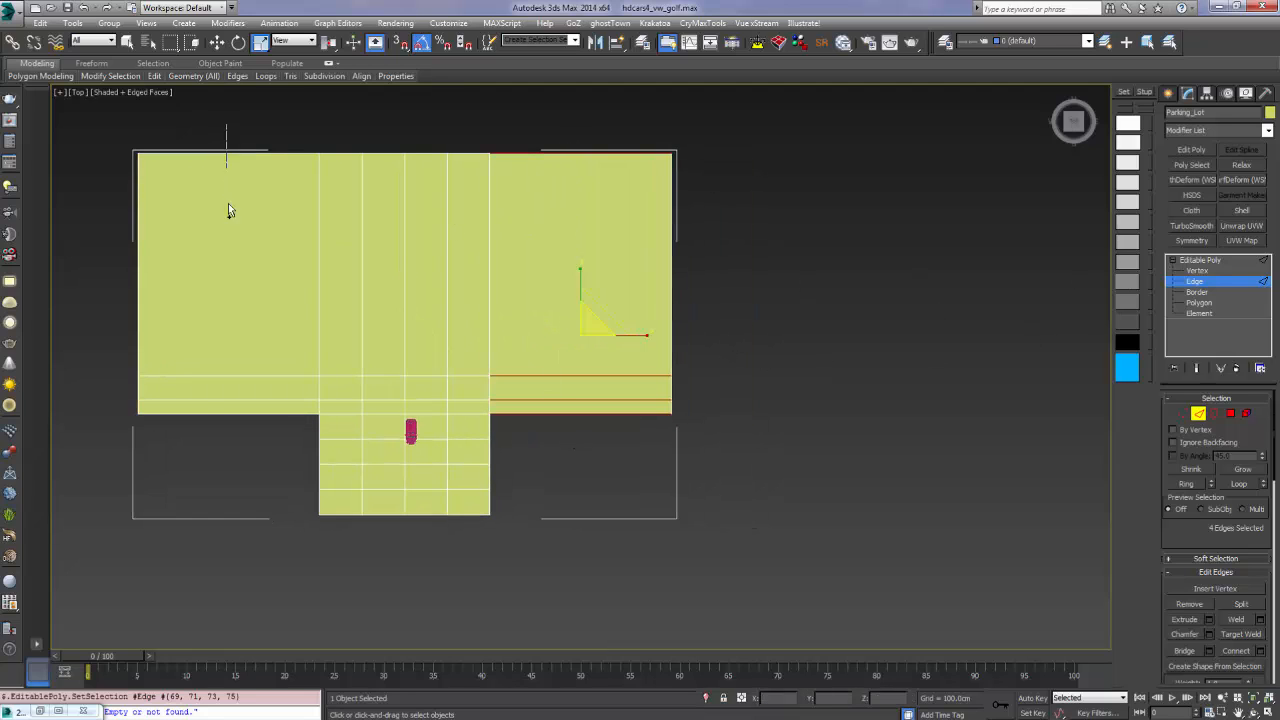
left_click_drag(228, 210, 306, 400, "ctrl")
right_click(628, 270)
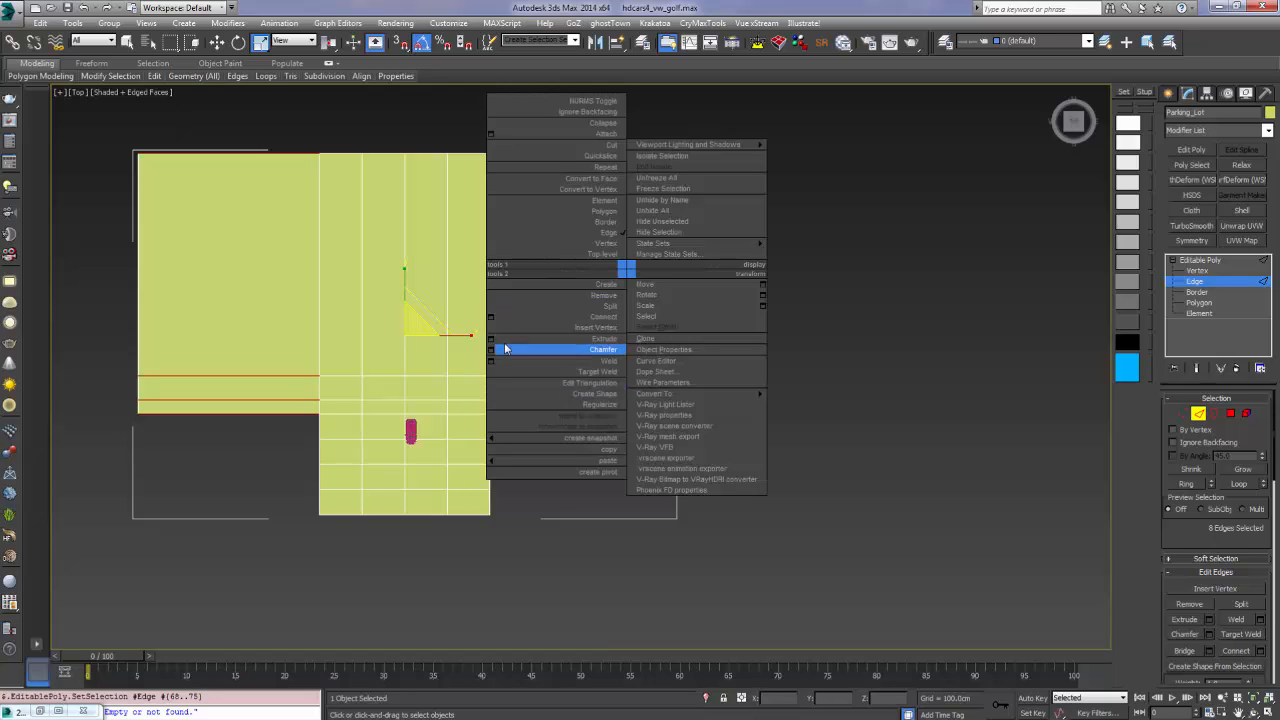
left_click(490, 317)
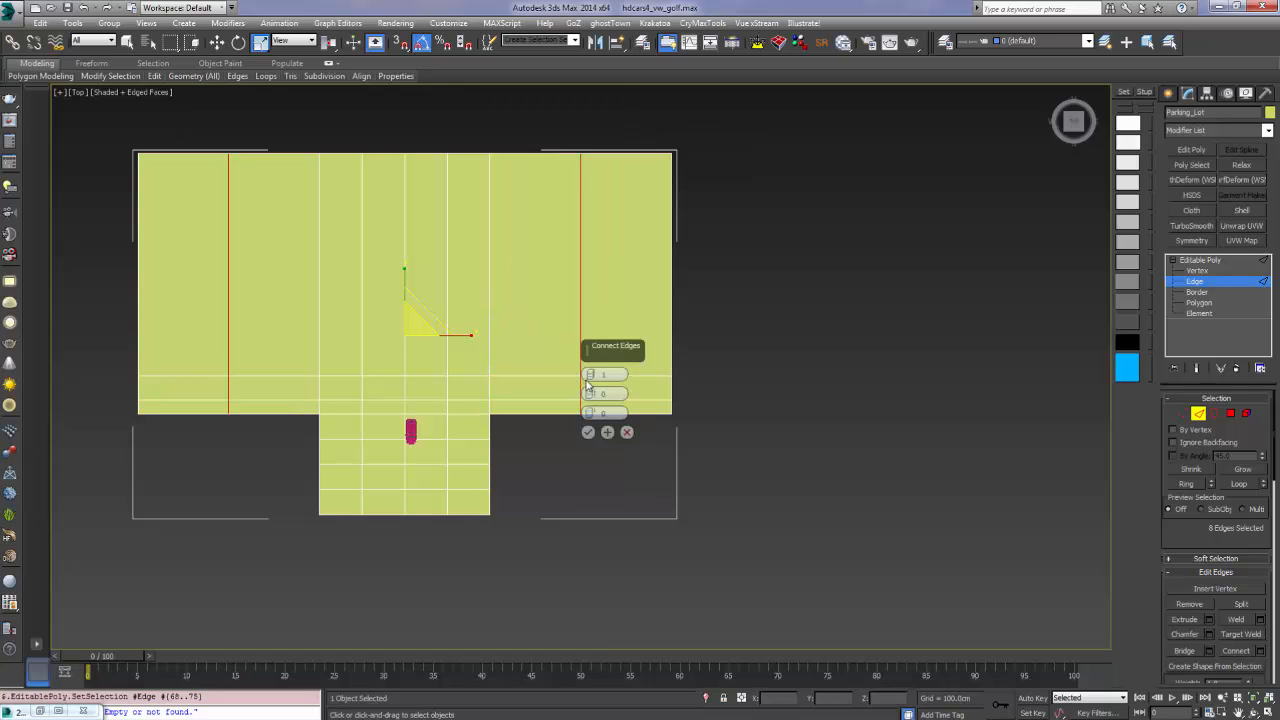
left_click_drag(588, 382, 588, 362)
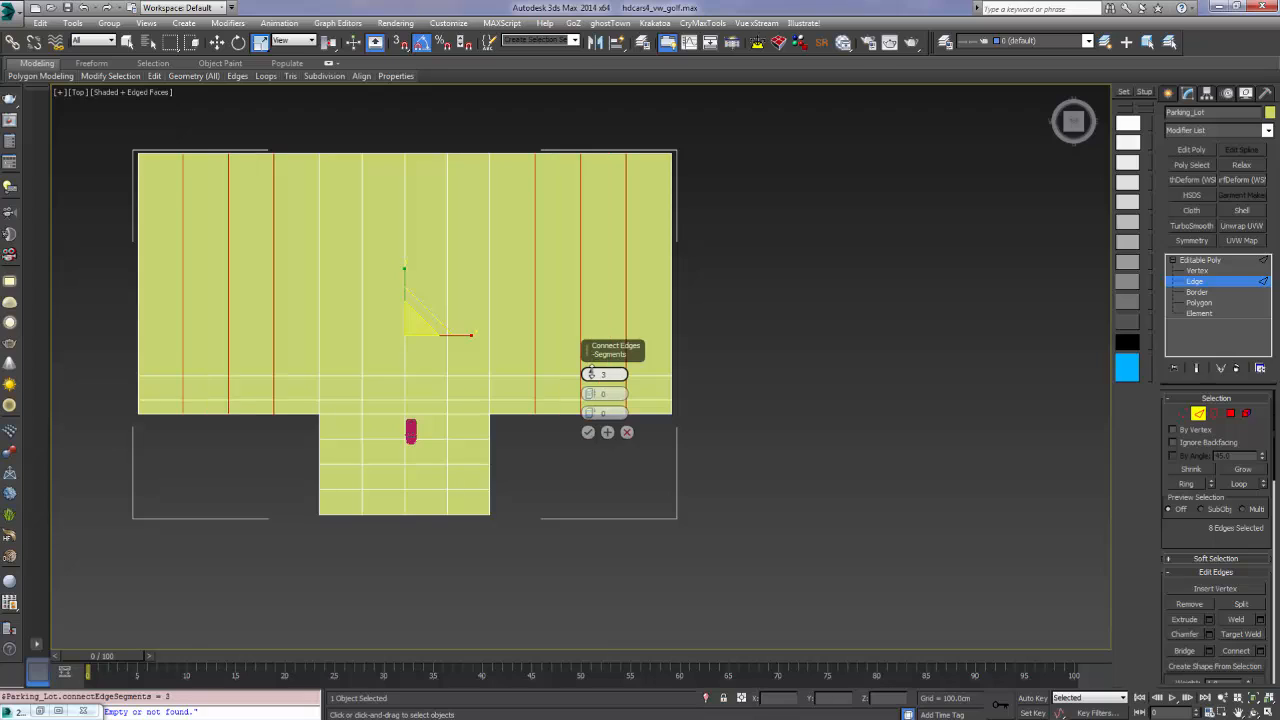
left_click(588, 432)
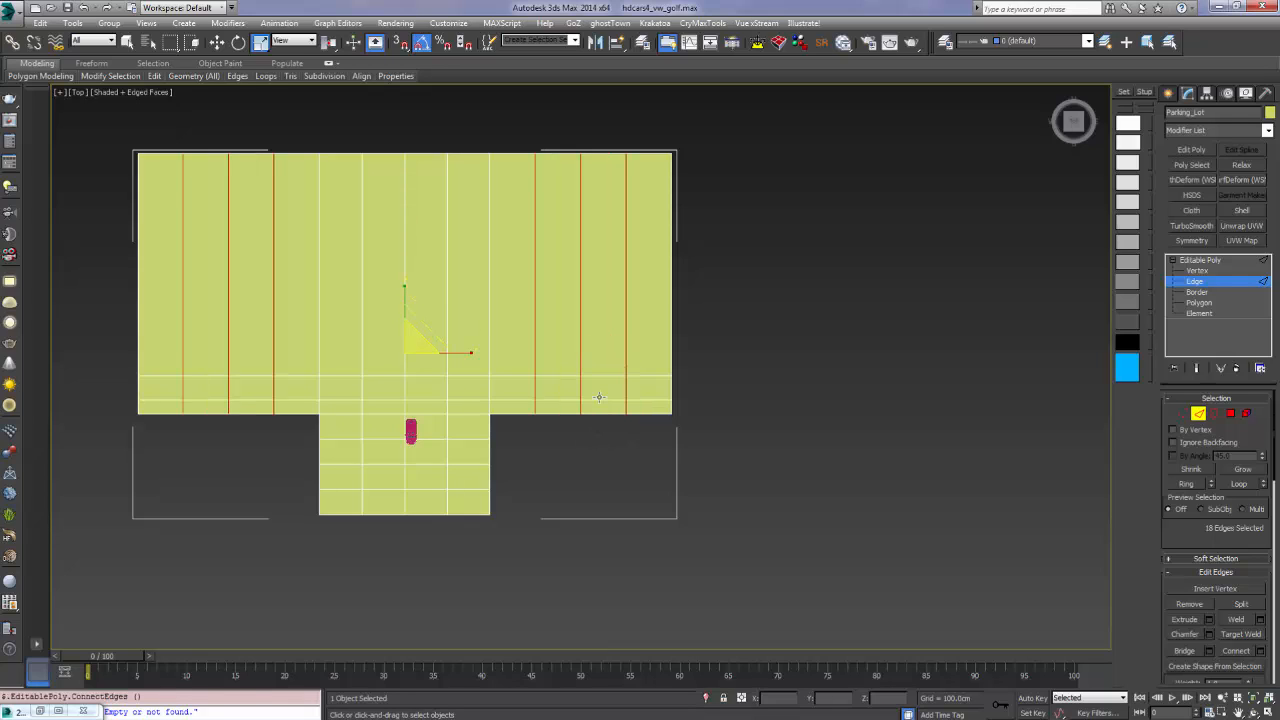
Select the lengthwise edges of the long rear row across the full width and connect them with 6 segments
key("alt+r")
left_click_drag(710, 384, 69, 456)
right_click(595, 247)
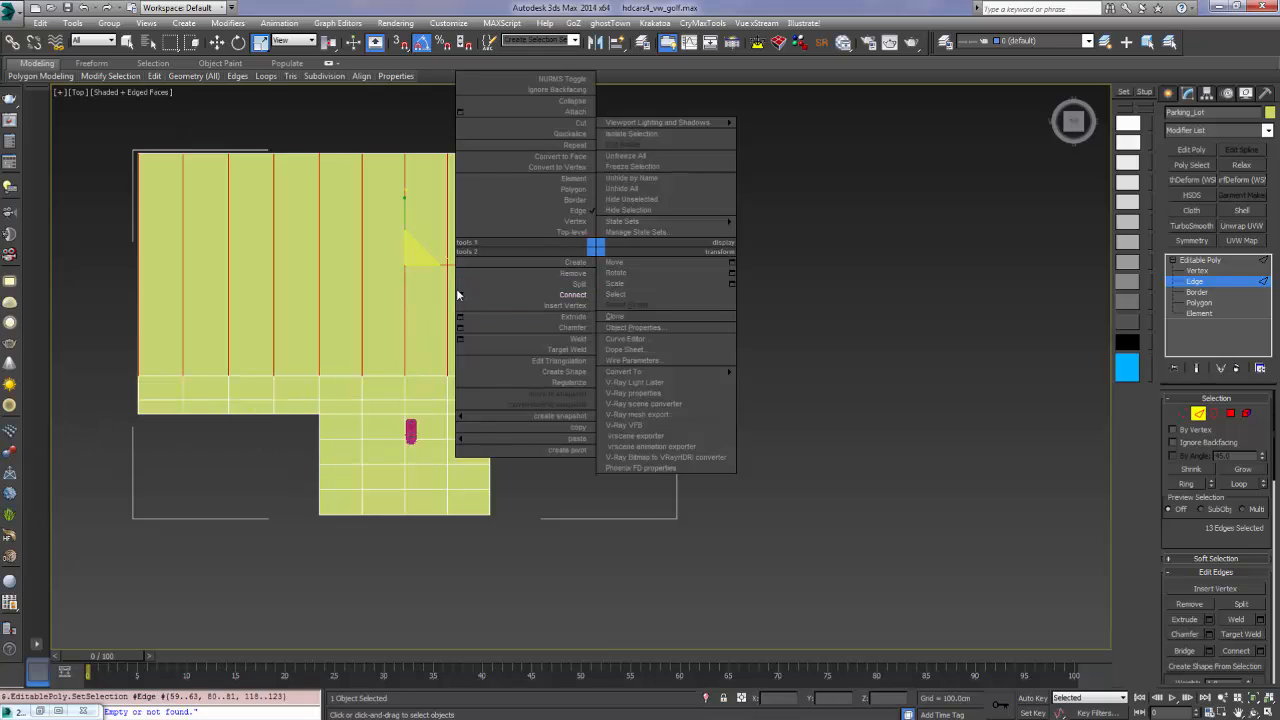
left_click(460, 296)
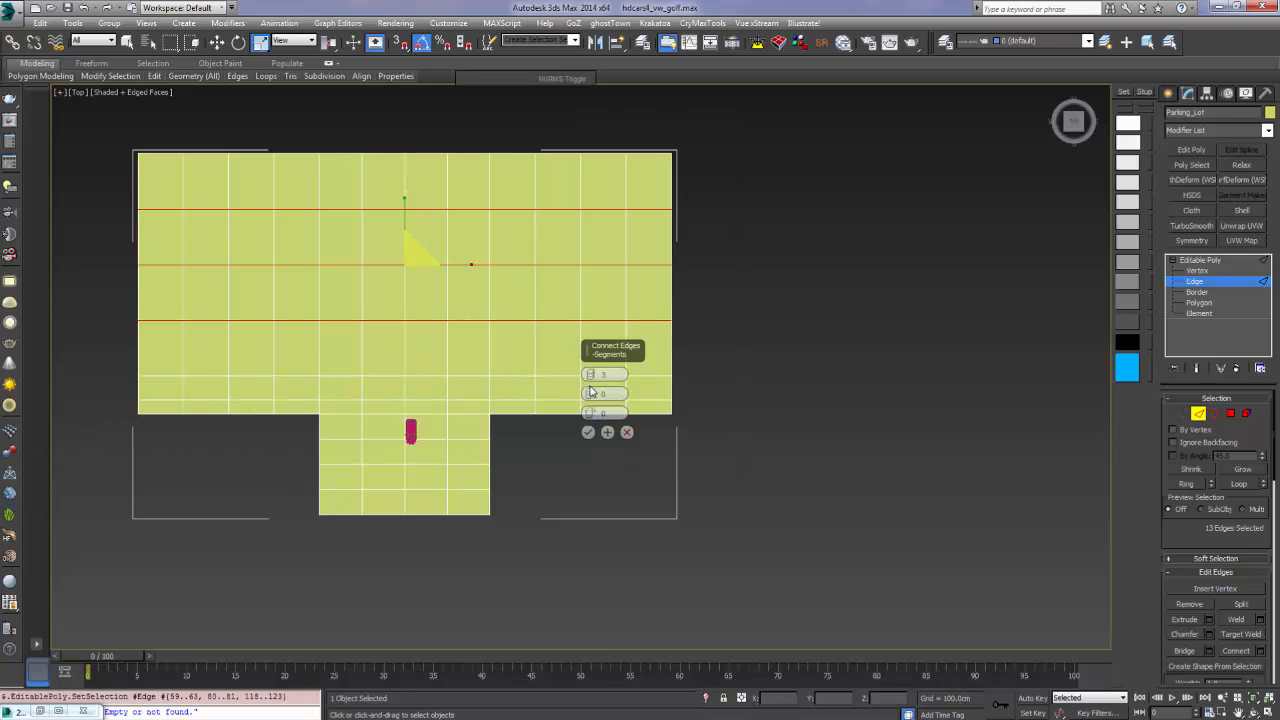
left_click_drag(591, 375, 590, 372)
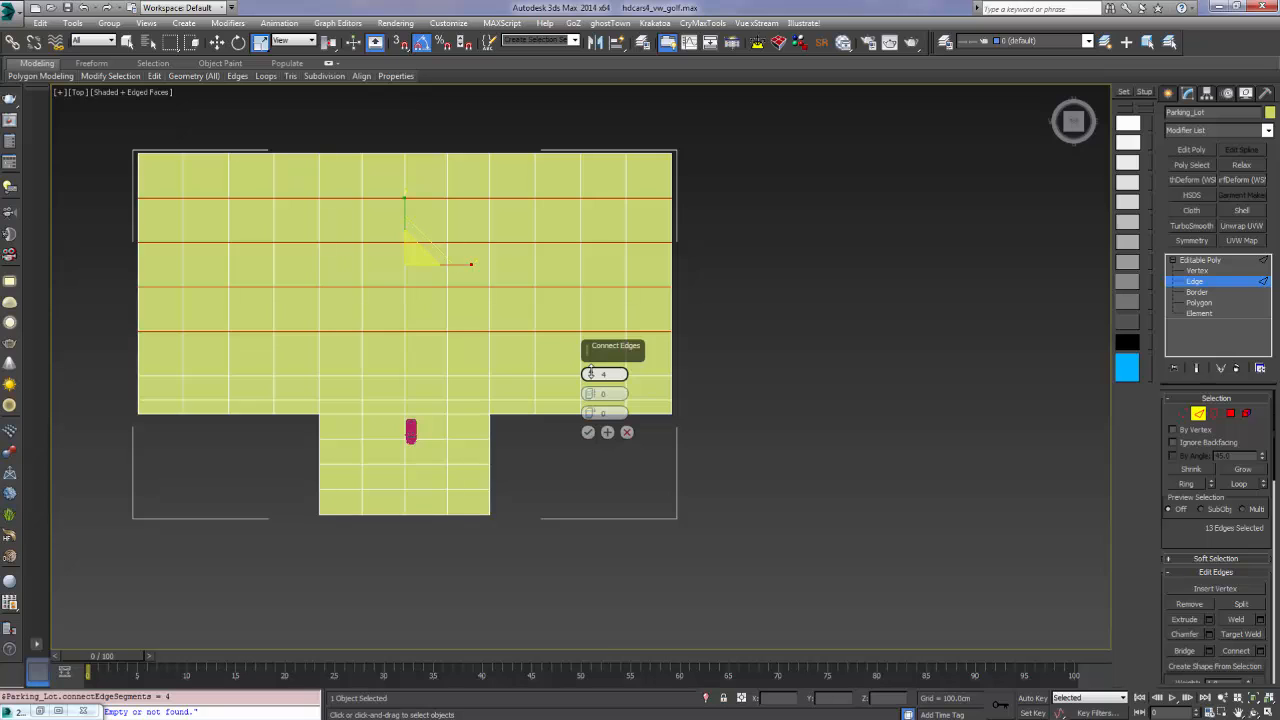
left_click(591, 371)
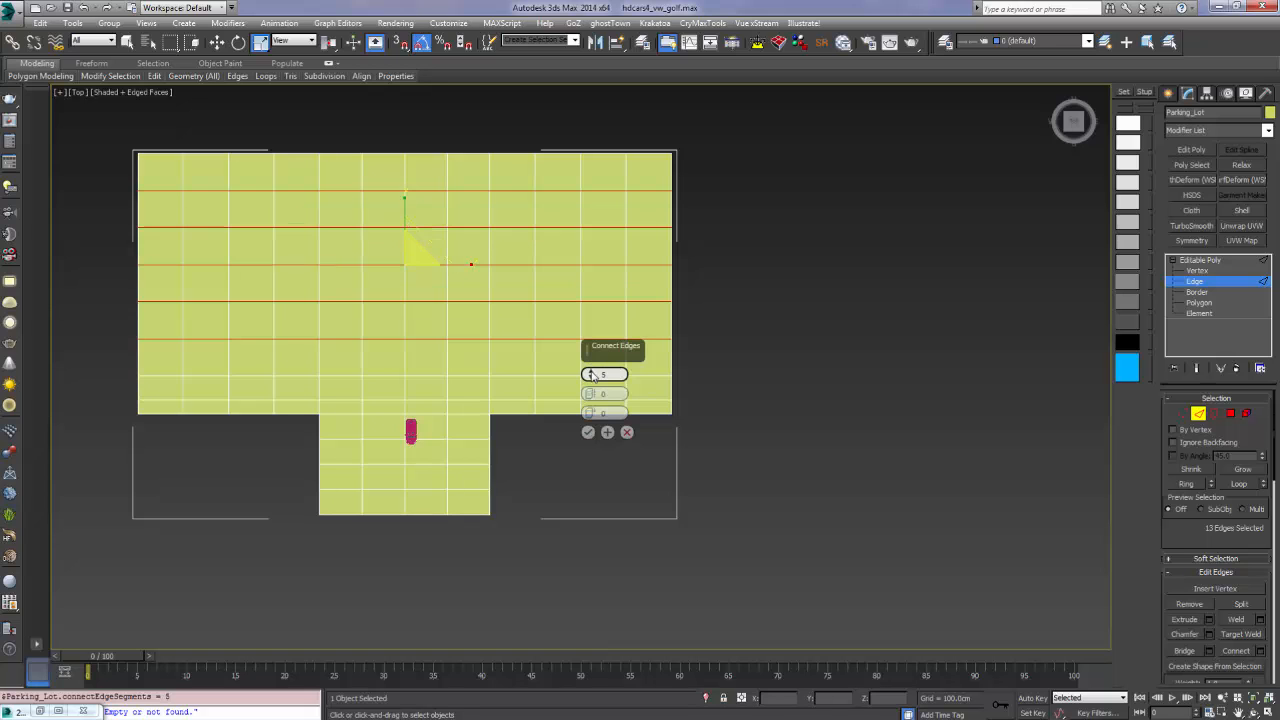
left_click(591, 371)
left_click(590, 432)
Detach the narrow full-width strip directly behind the parking area and the large rear grid, without the strip between them, as "Beach"
scroll(560, 354, "up", 5)
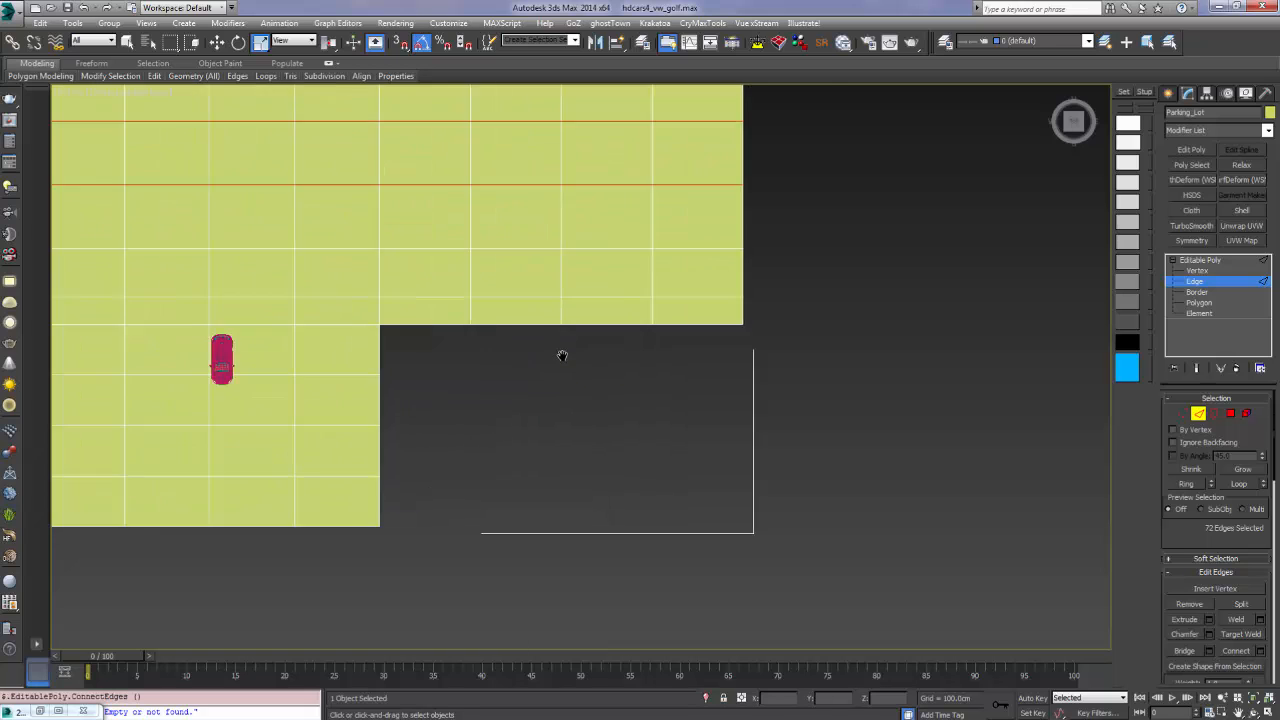
scroll(913, 423, "down", 4)
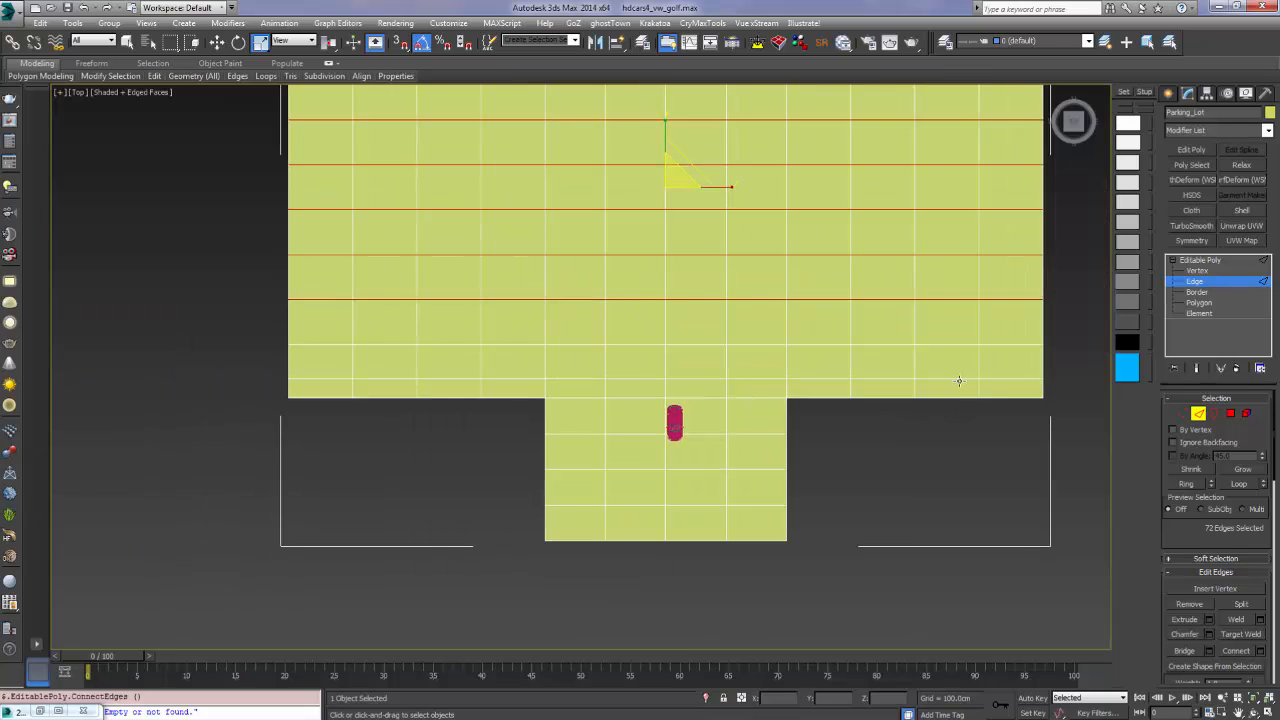
middle_click_drag(958, 380, 798, 401)
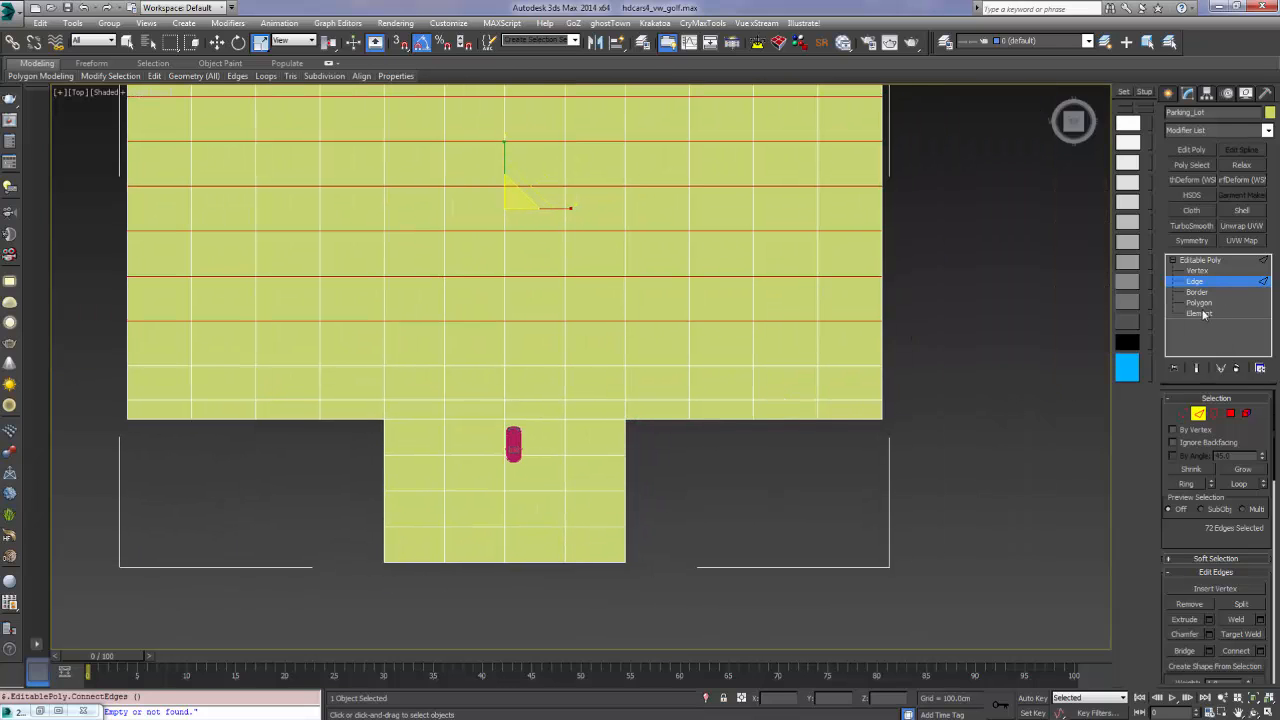
left_click(1199, 302)
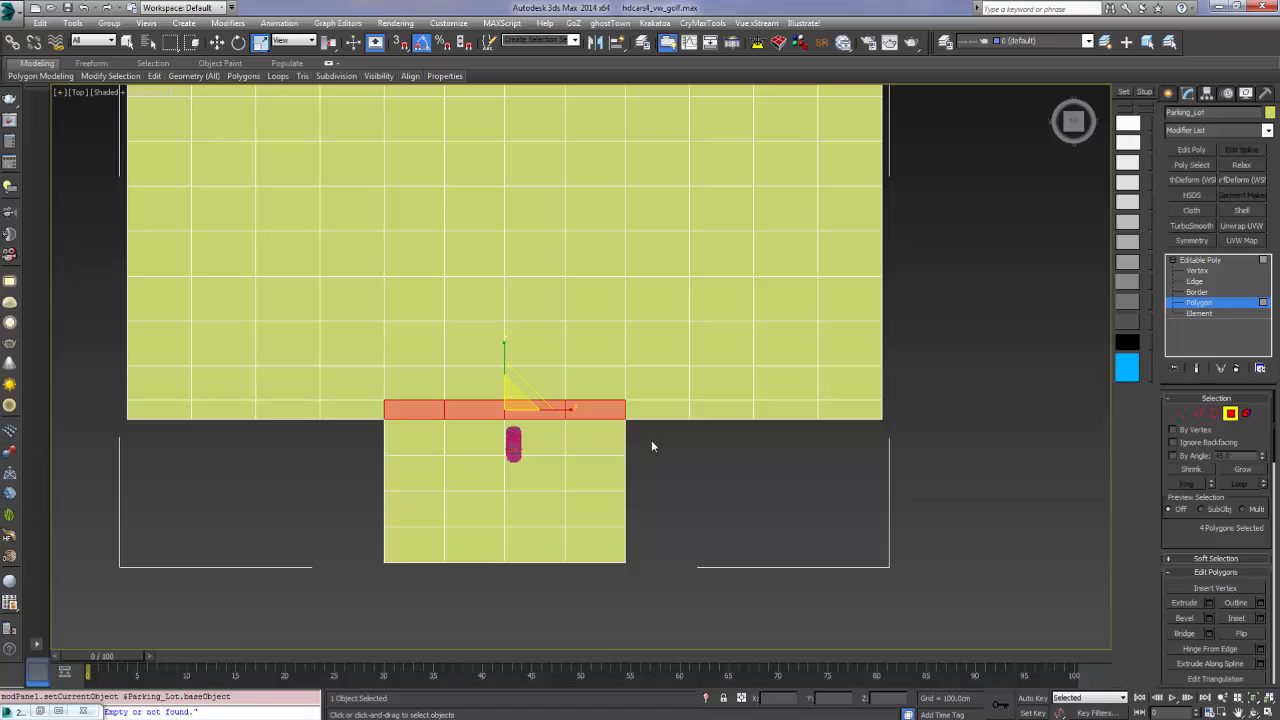
left_click_drag(652, 440, 266, 620)
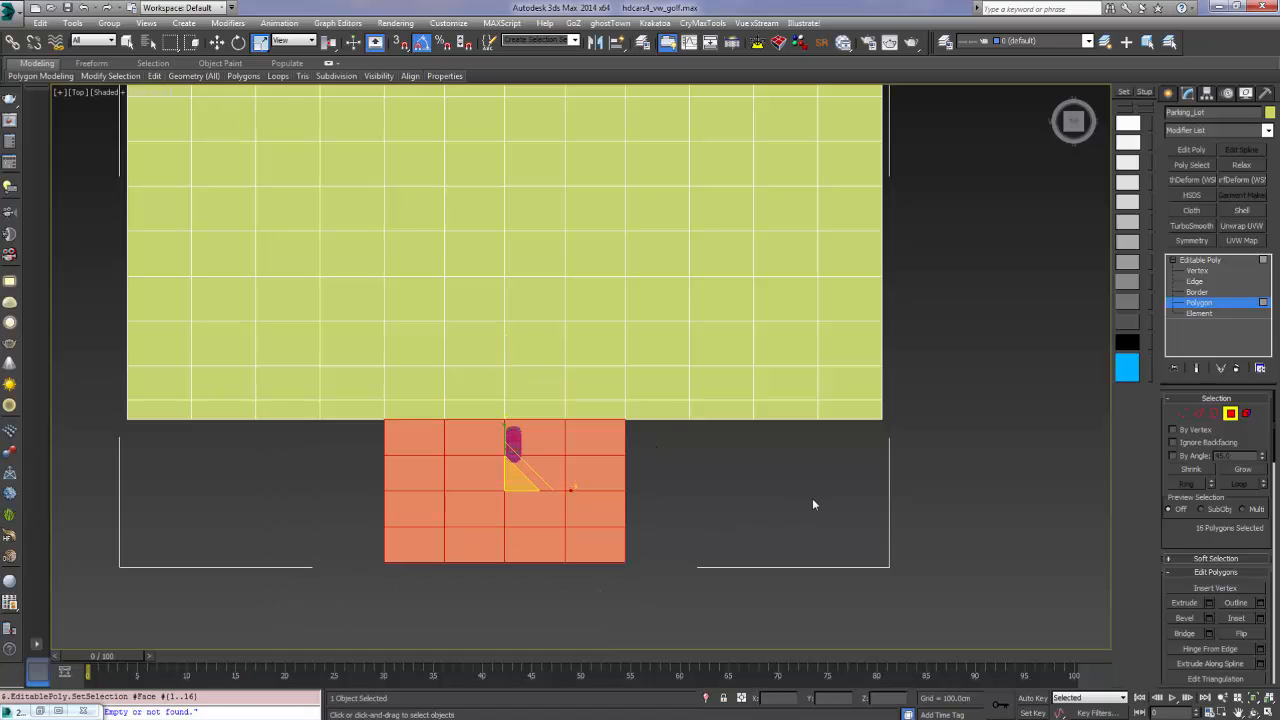
middle_click_drag(729, 406, 701, 447)
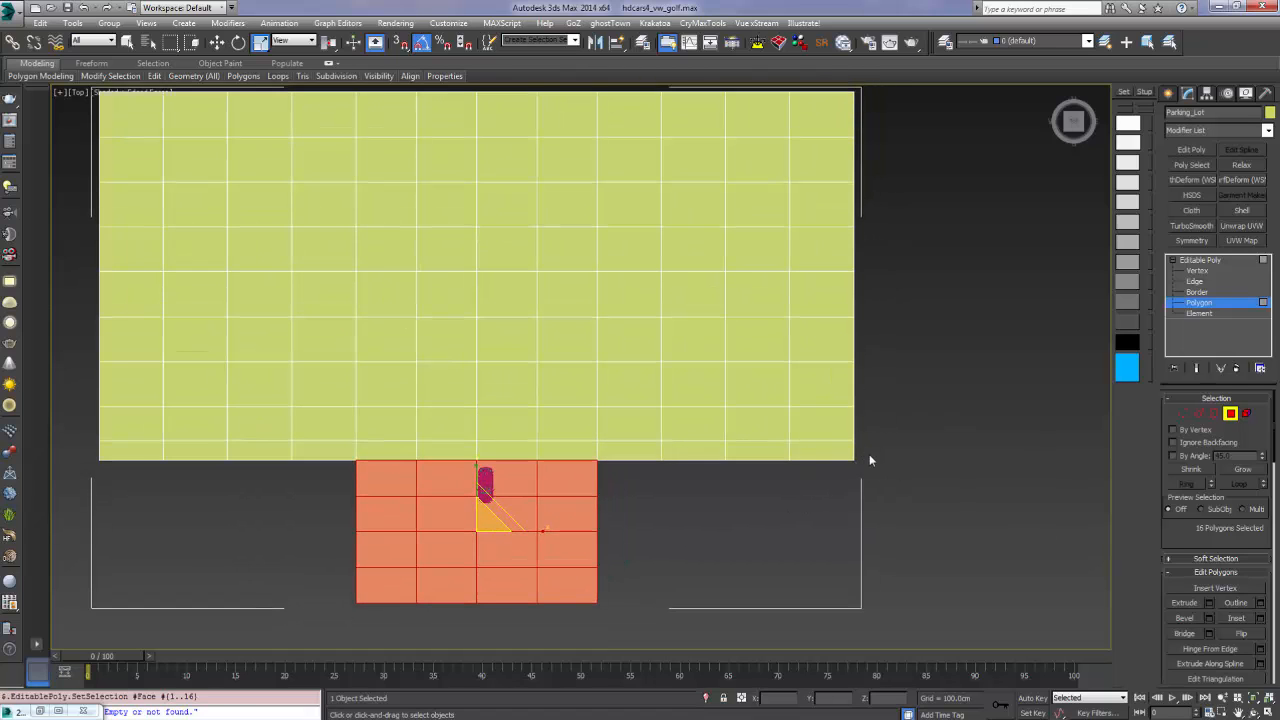
left_click_drag(860, 446, 93, 458)
scroll(580, 380, "down", 3)
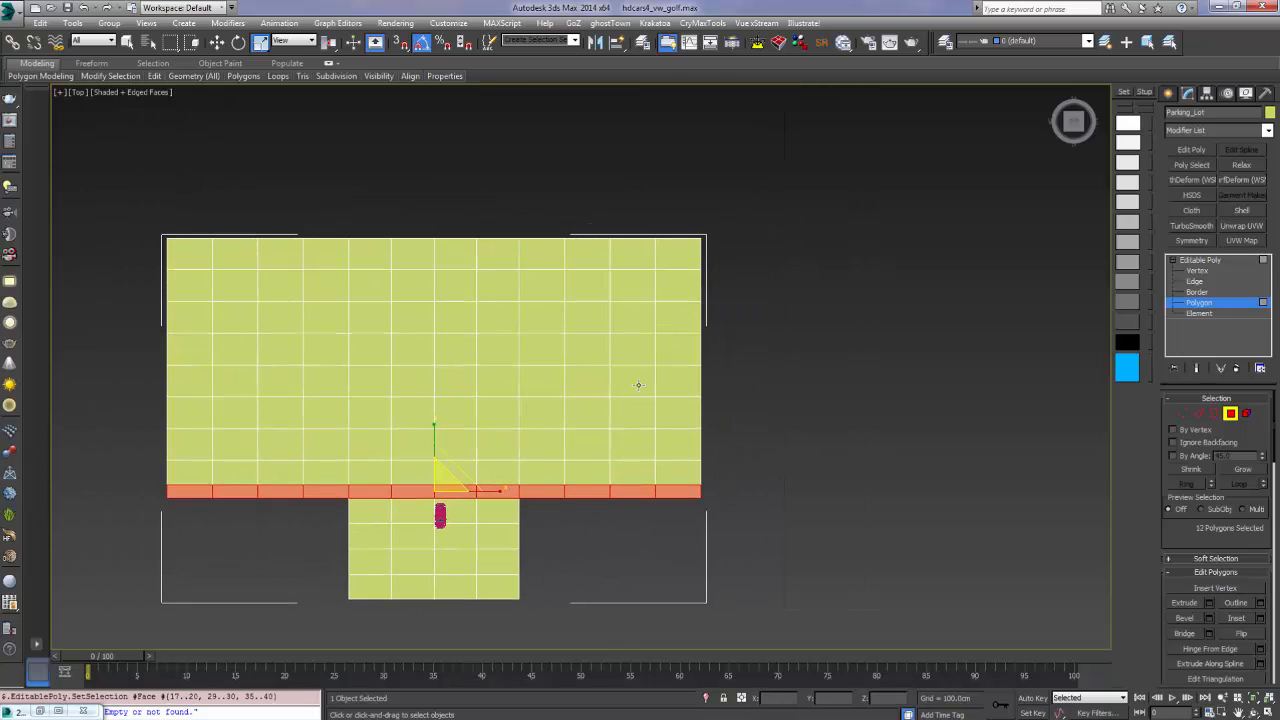
left_click_drag(781, 234, 61, 436, "ctrl")
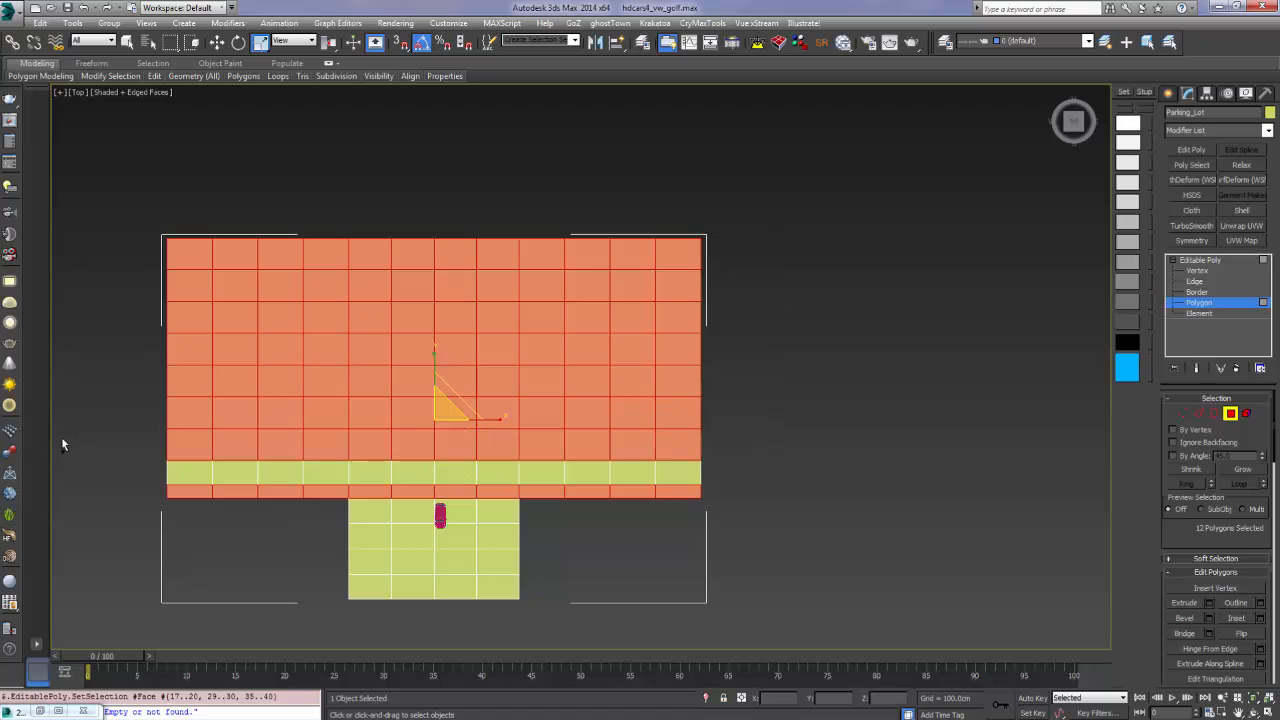
scroll(1191, 536, "down", 5)
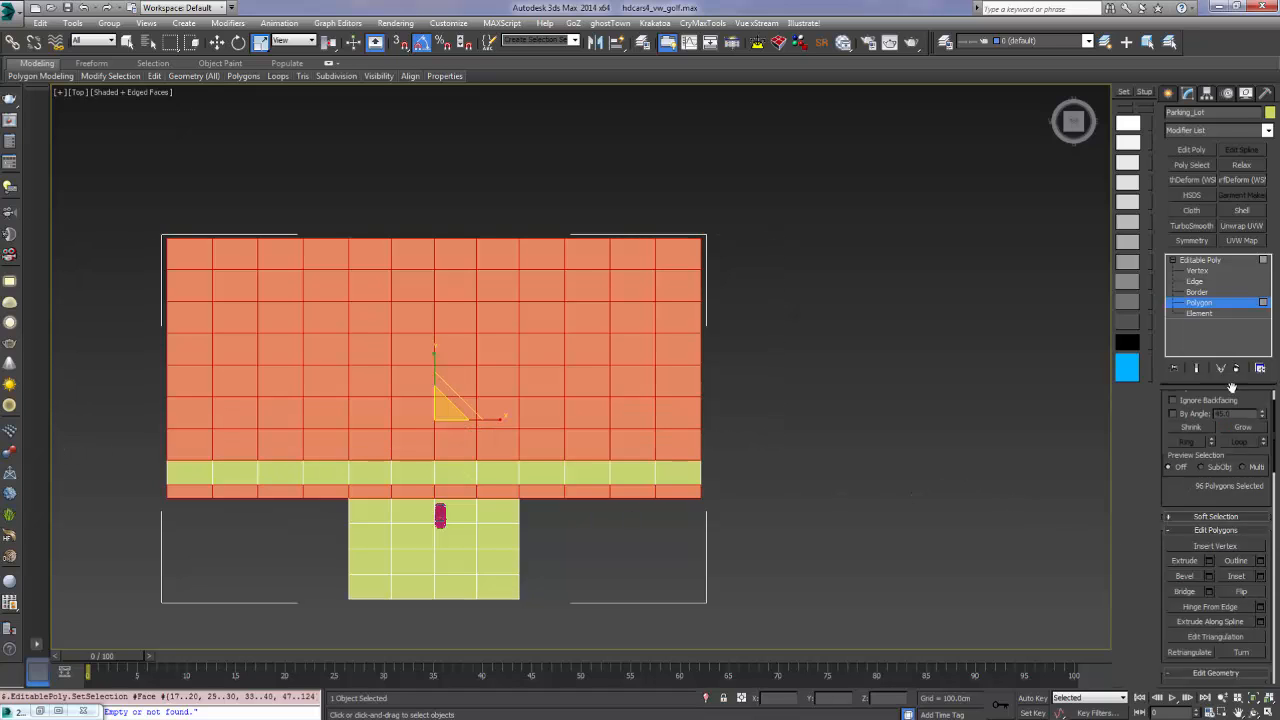
left_click(1241, 571)
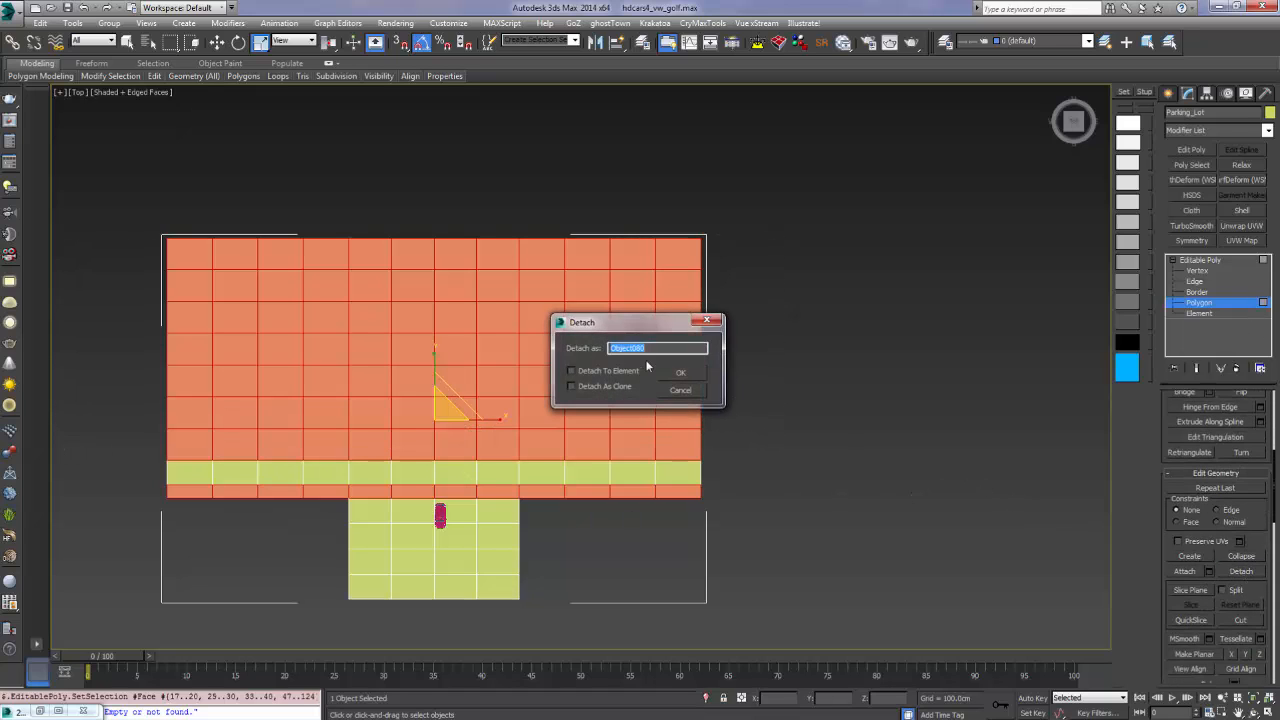
type("Beach")
left_click(680, 372)
middle_click_drag(723, 511, 771, 471)
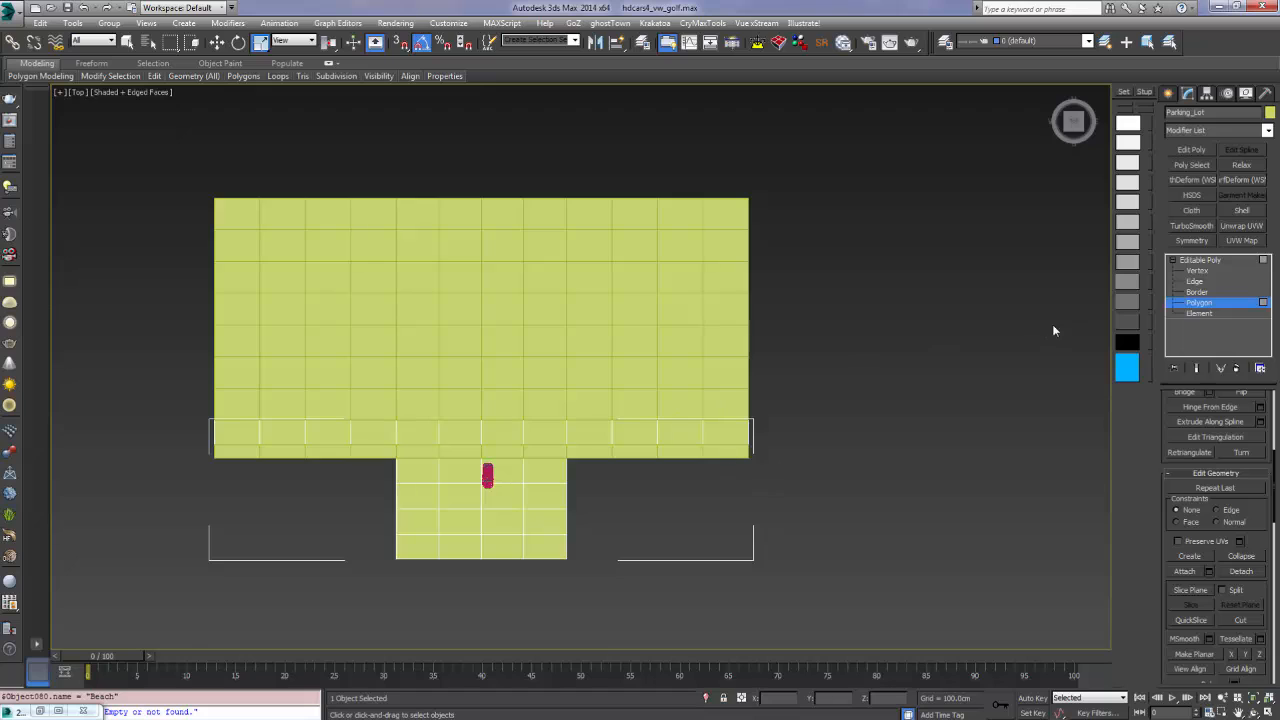
Select the remaining full-width strip between the beach parts as an element and detach it as "Road"
key("5")
left_click(534, 434)
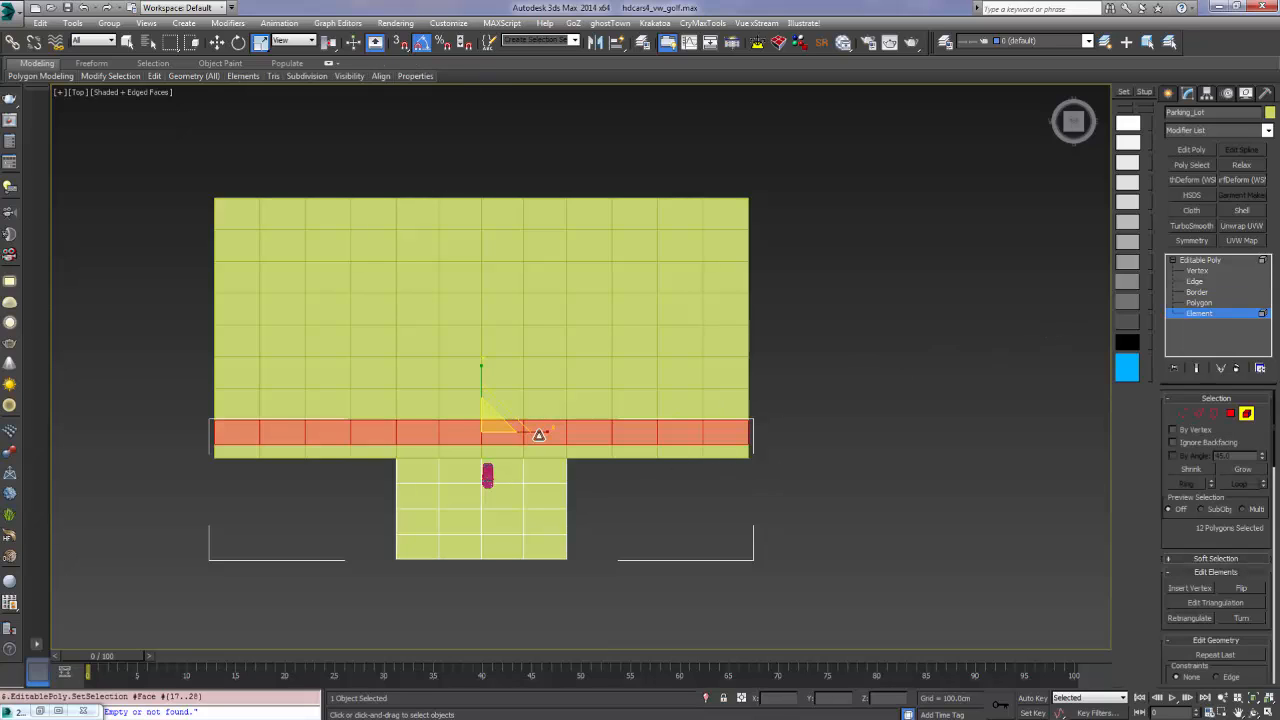
left_click_drag(1236, 532, 1242, 400)
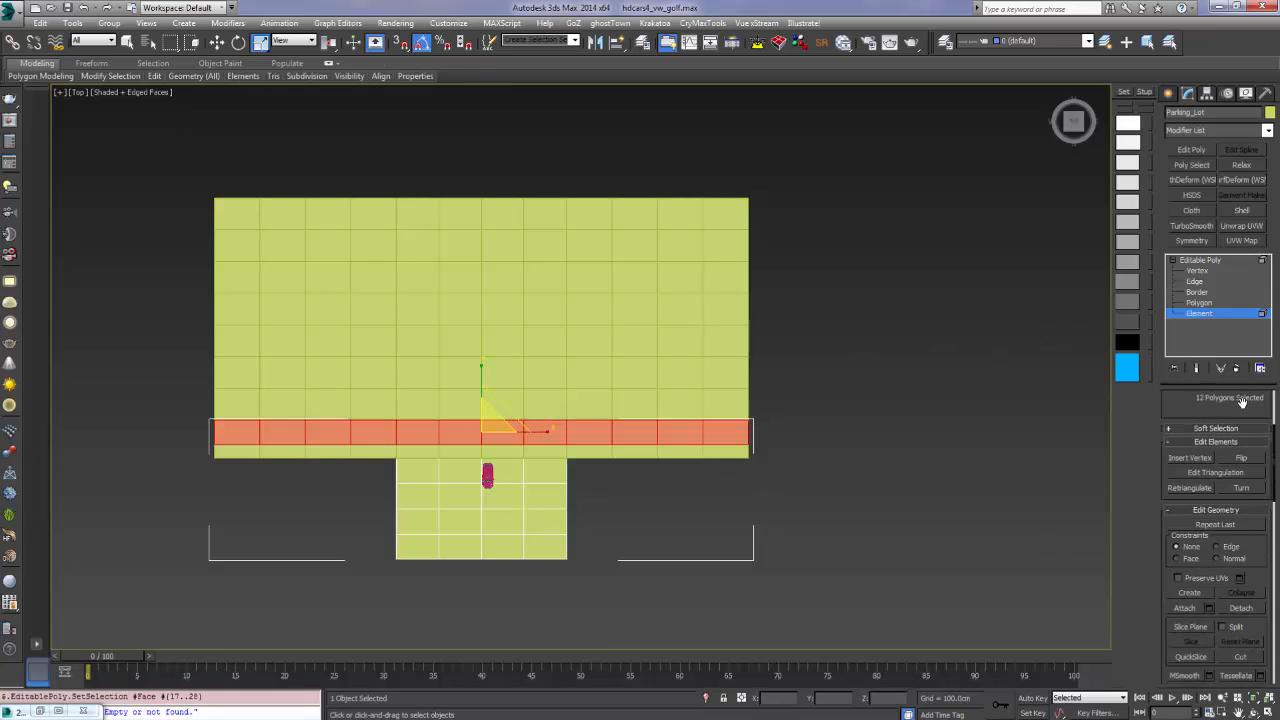
left_click(1258, 612)
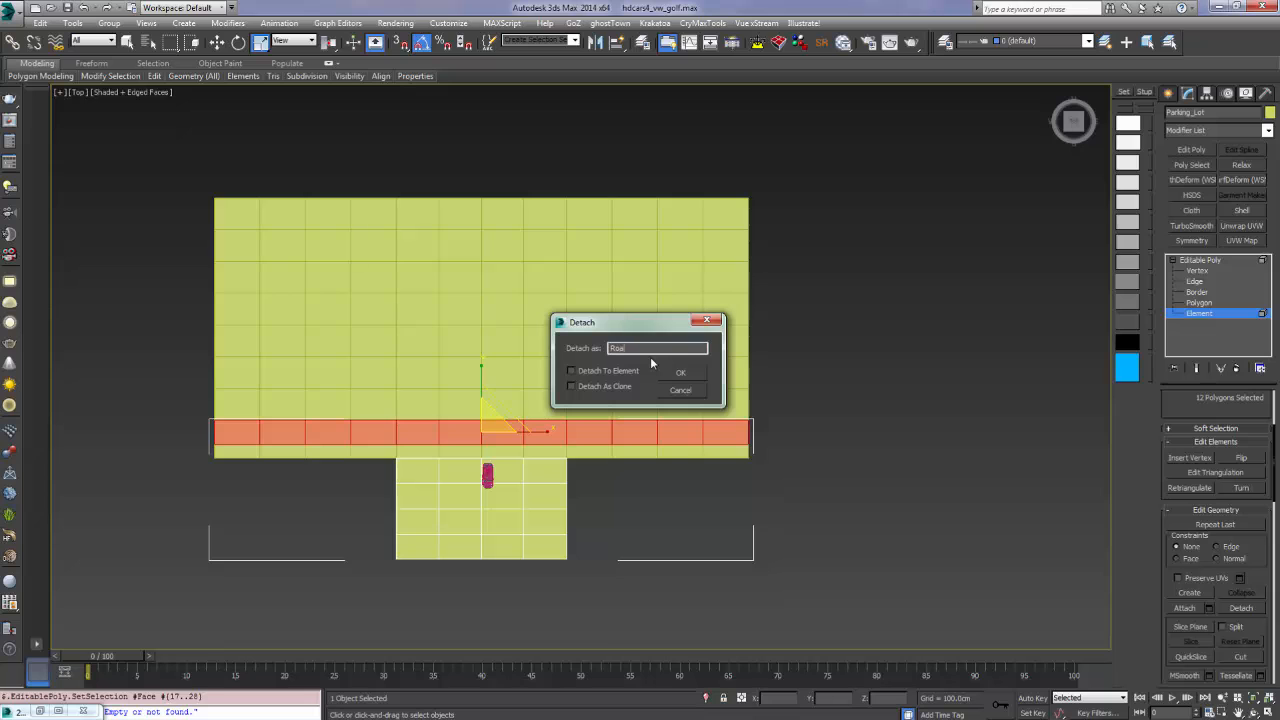
type("Road")
left_click(689, 371)
Give the parking lot object a dark grey colour and leave its element editing
middle_click_drag(762, 365, 781, 308, "alt")
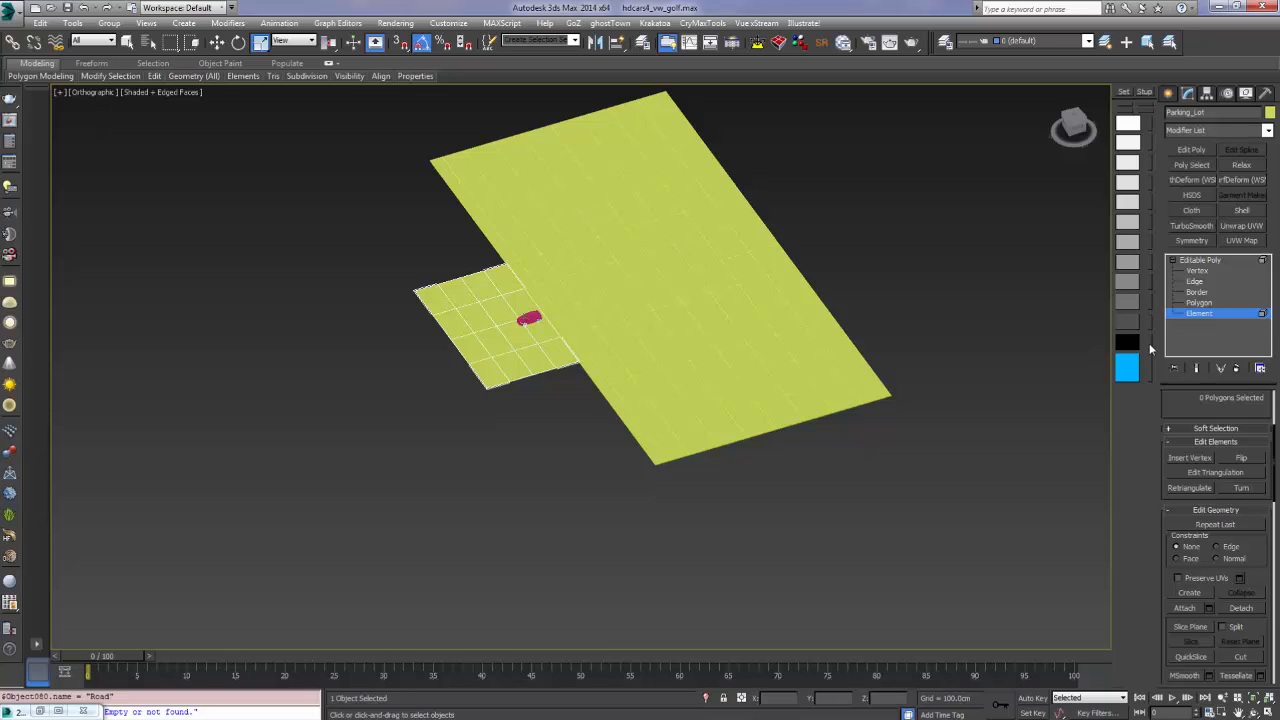
middle_click_drag(745, 395, 660, 413)
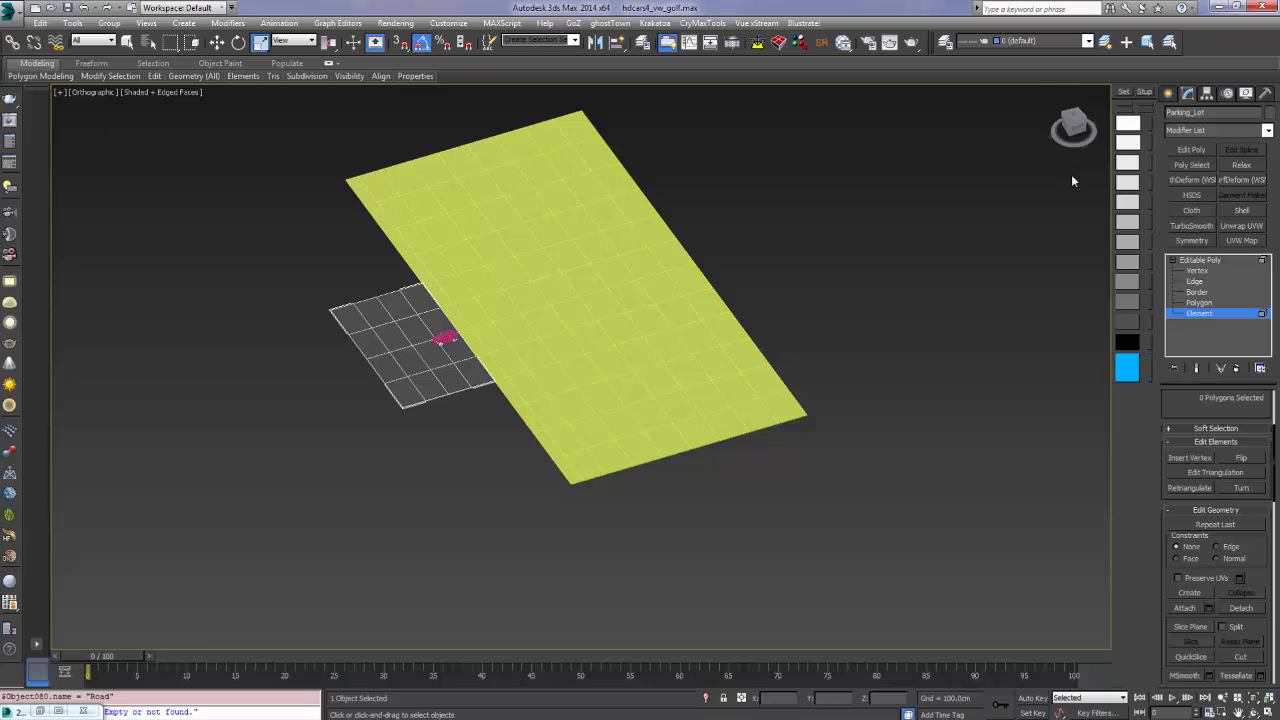
key("5")
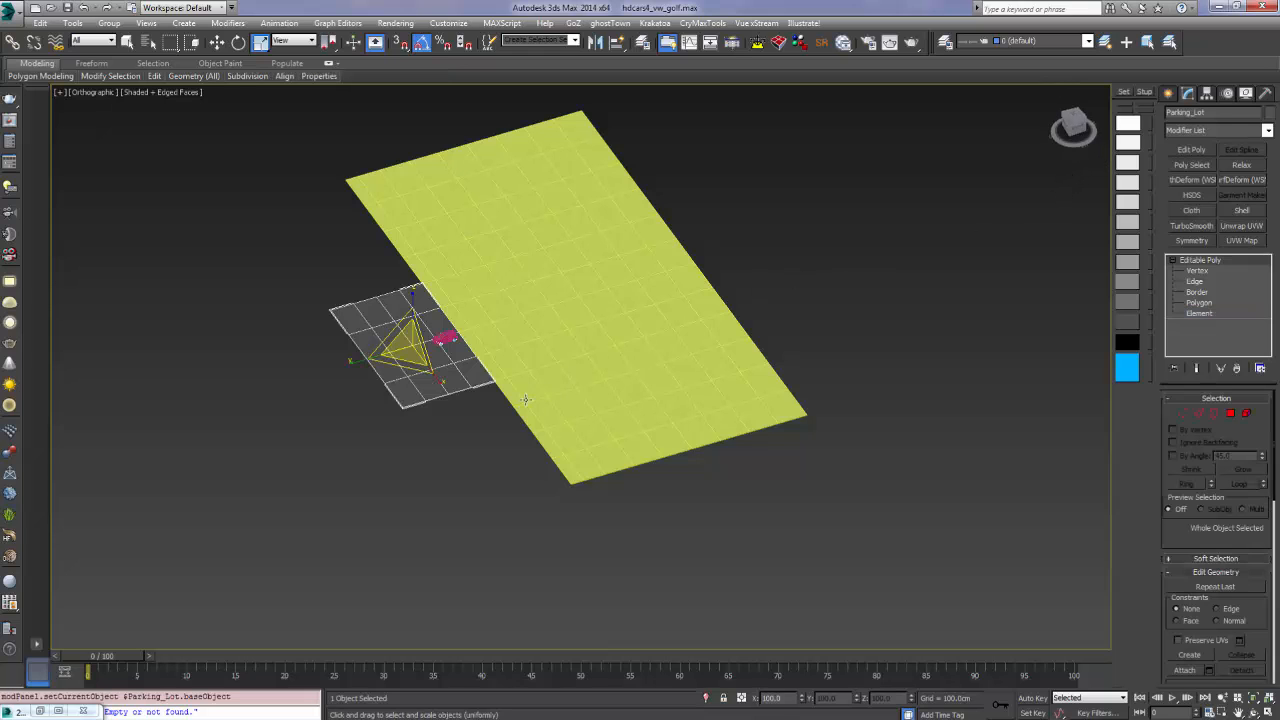
Select the Beach object, switch to the multicoloured swatch palette and darken its orange swatch to brown
left_click(515, 403)
scroll(597, 393, "up", 2)
middle_click_drag(597, 393, 685, 454)
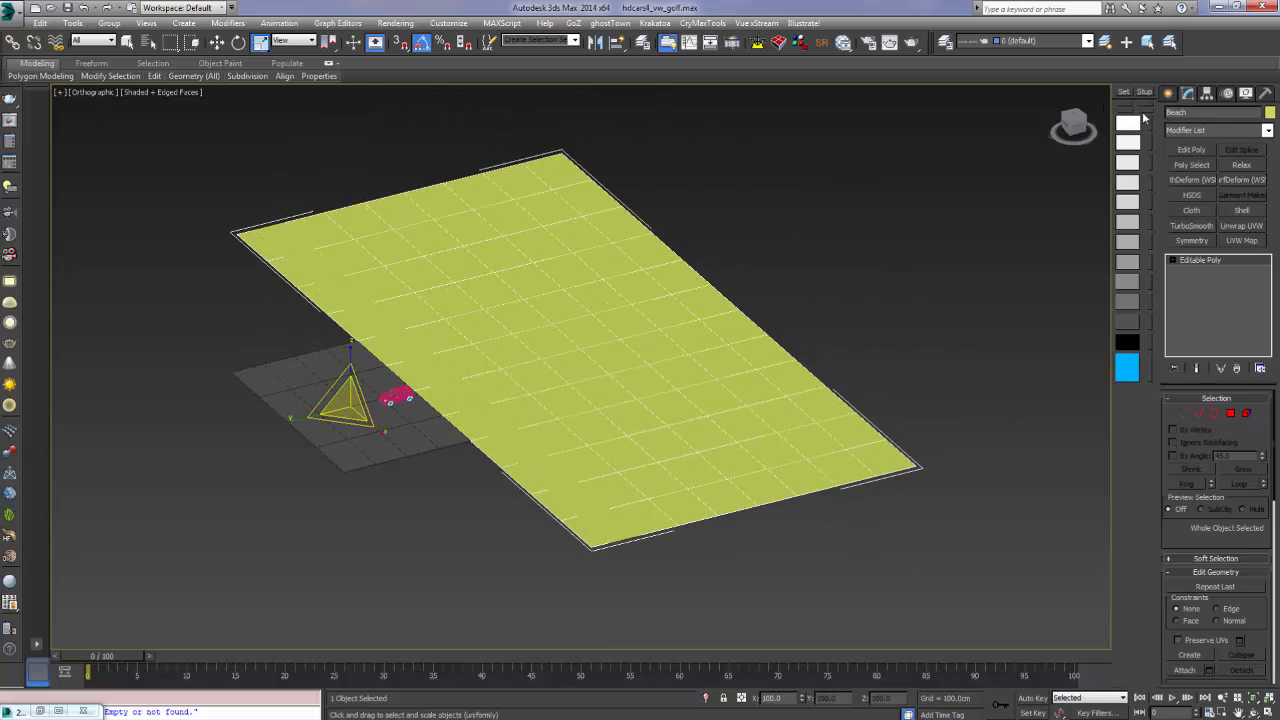
left_click(1145, 111)
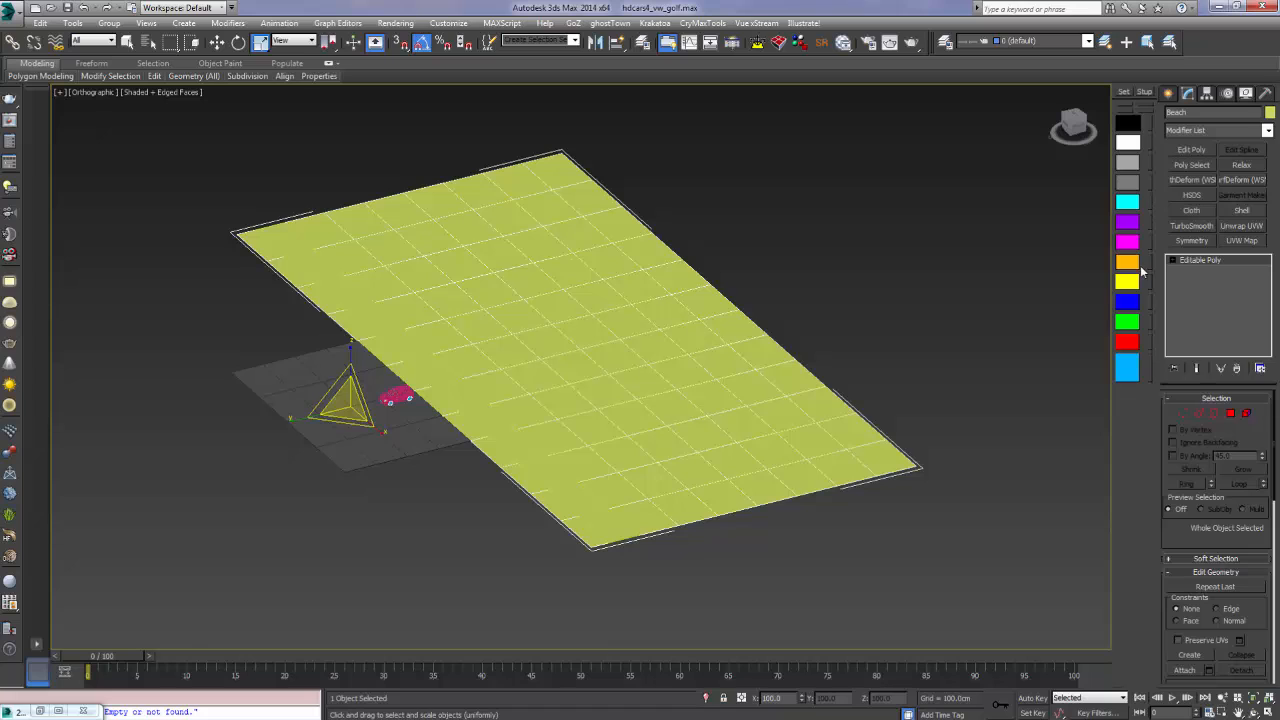
left_click(1127, 264)
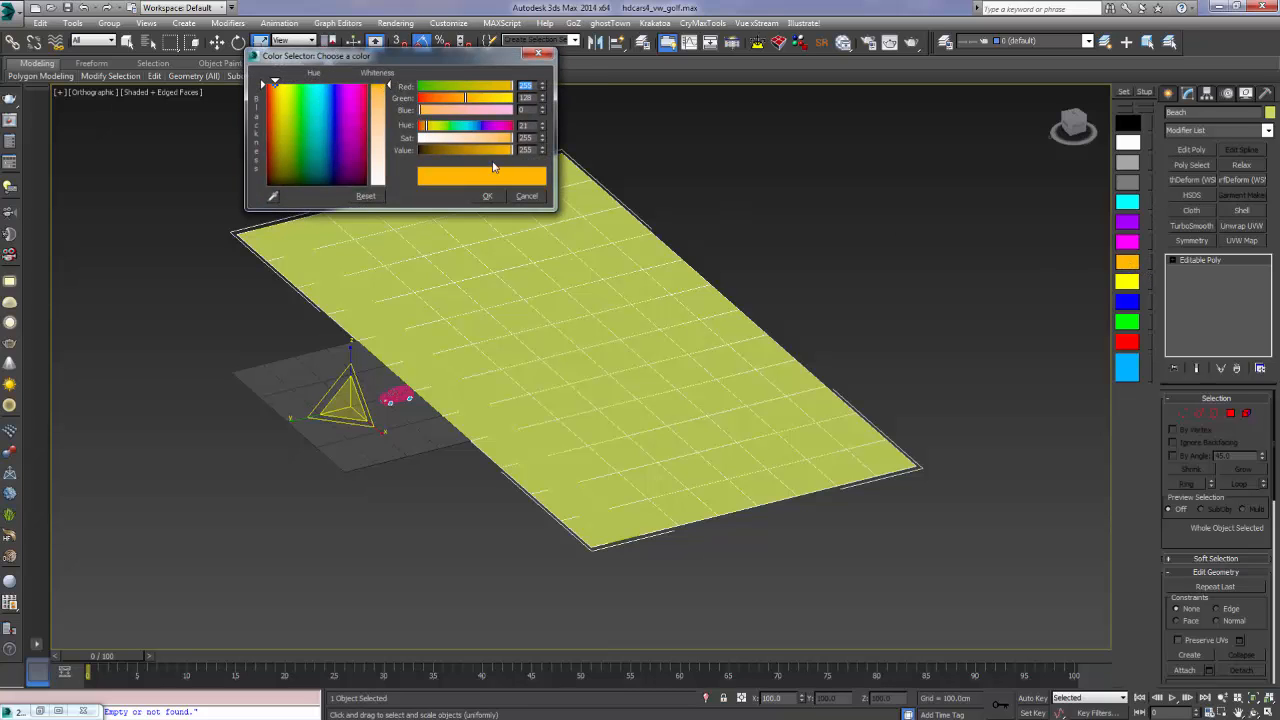
left_click_drag(495, 153, 432, 151)
left_click(493, 197)
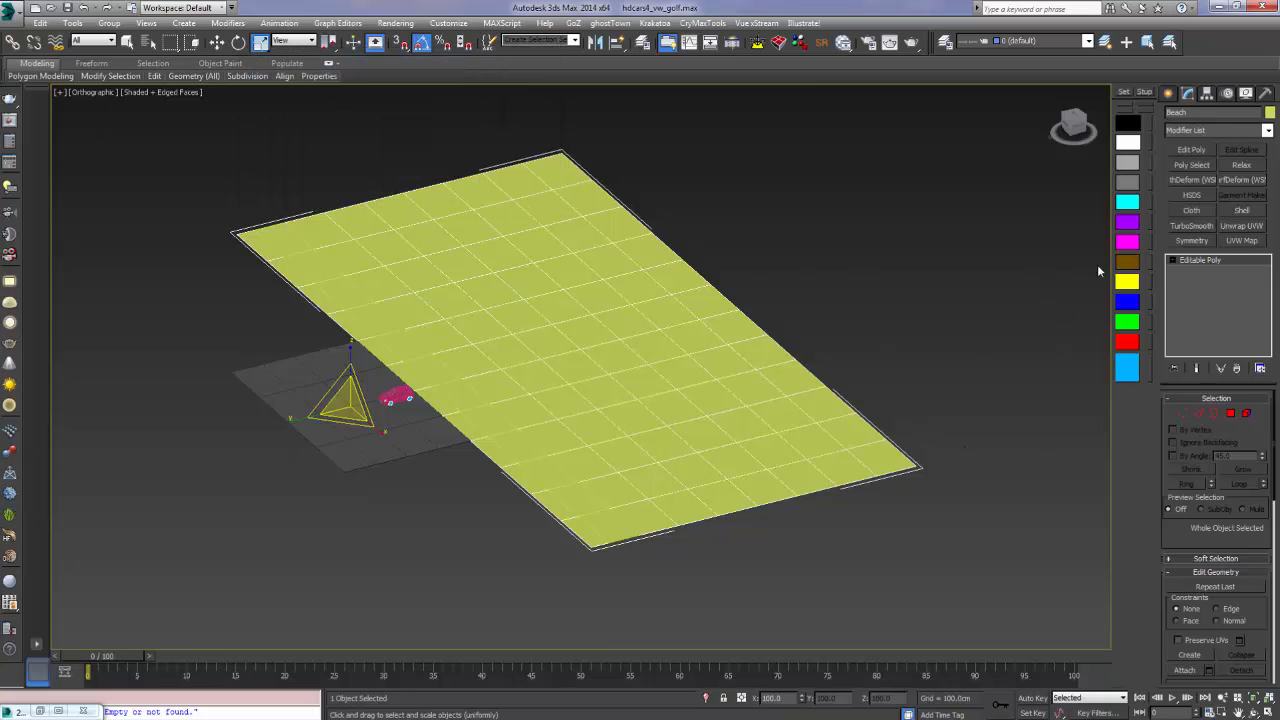
Apply the brown swatch to the Beach object and enter its vertex editing
left_click(1127, 262)
middle_click_drag(820, 410, 763, 423)
scroll(704, 462, "up", 2)
middle_click_drag(704, 462, 724, 460)
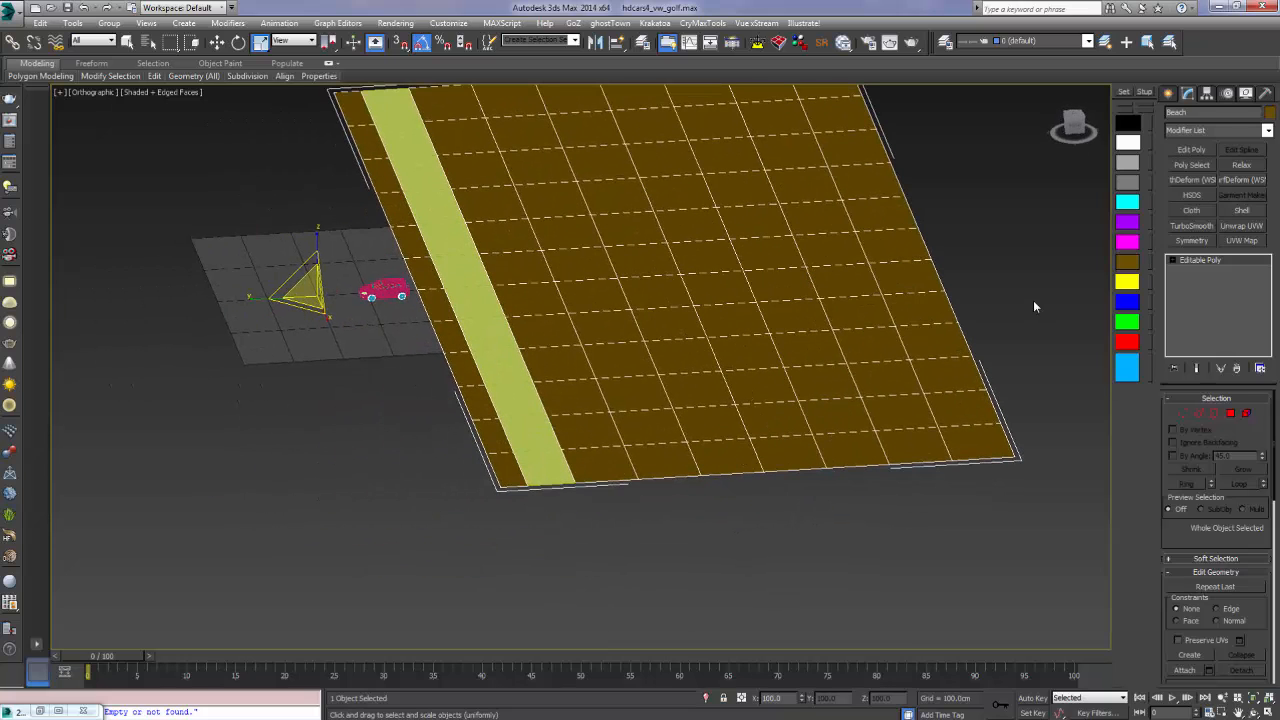
key("1")
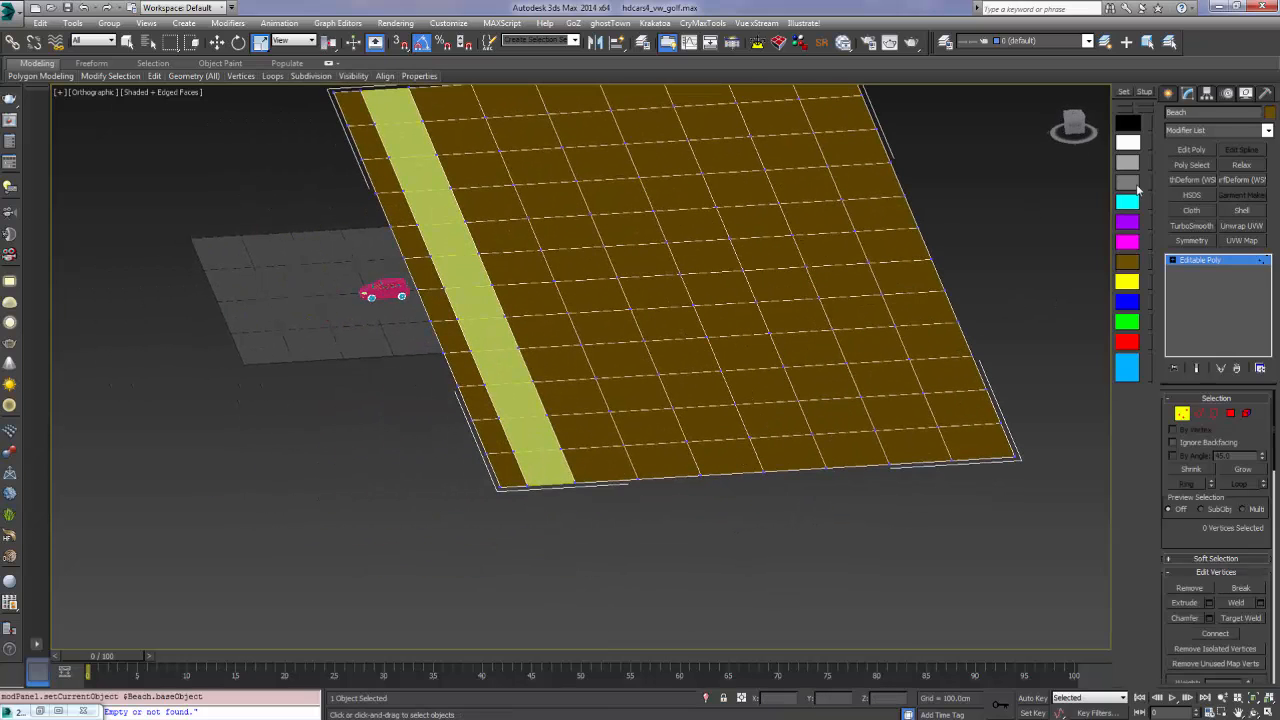
Leave the Beach object's vertex editing, colour the Road strip medium grey and clear the selection
key("1")
key("r")
left_click(462, 270)
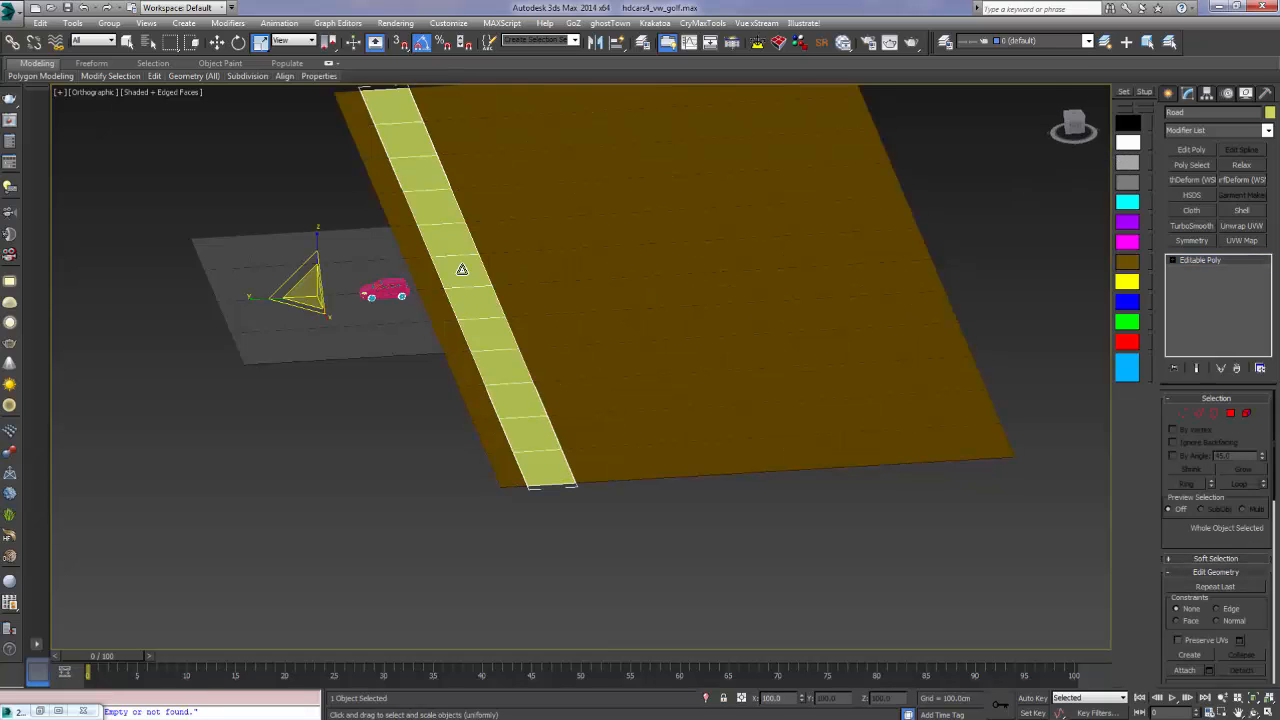
middle_click_drag(543, 289, 543, 371)
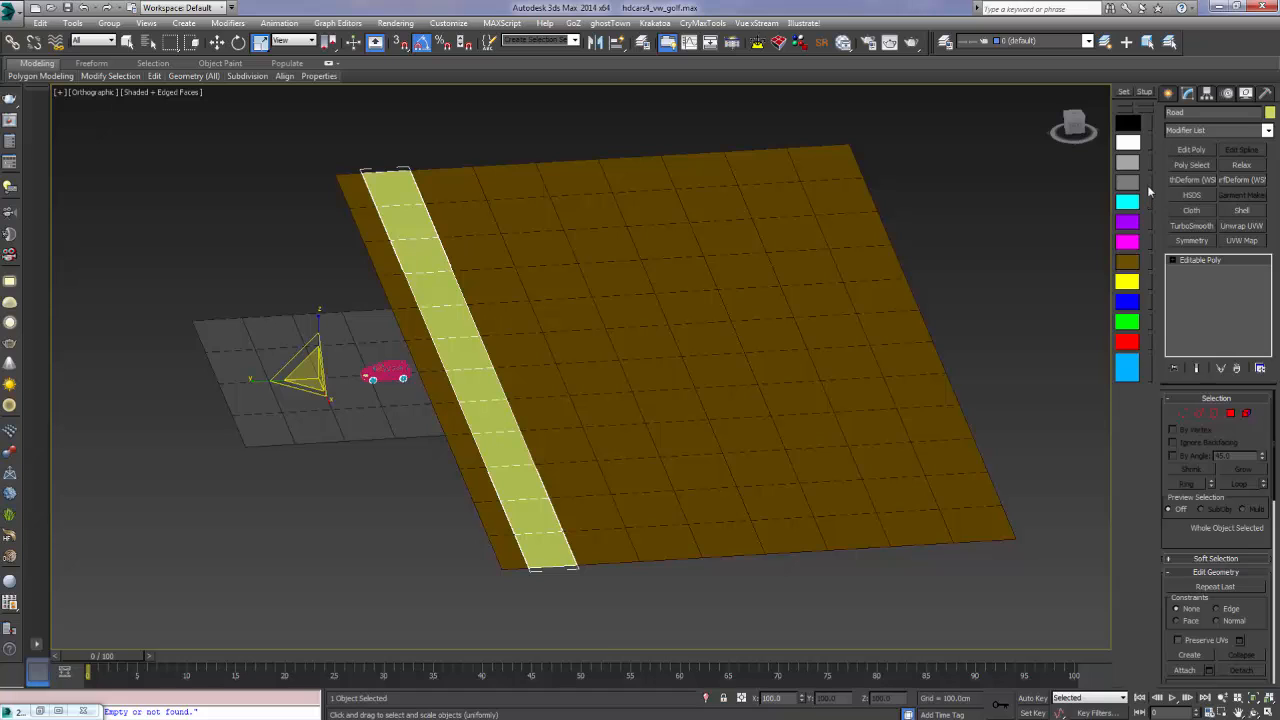
left_click(1130, 183)
key("ctrl+d")
middle_click_drag(582, 314, 512, 348)
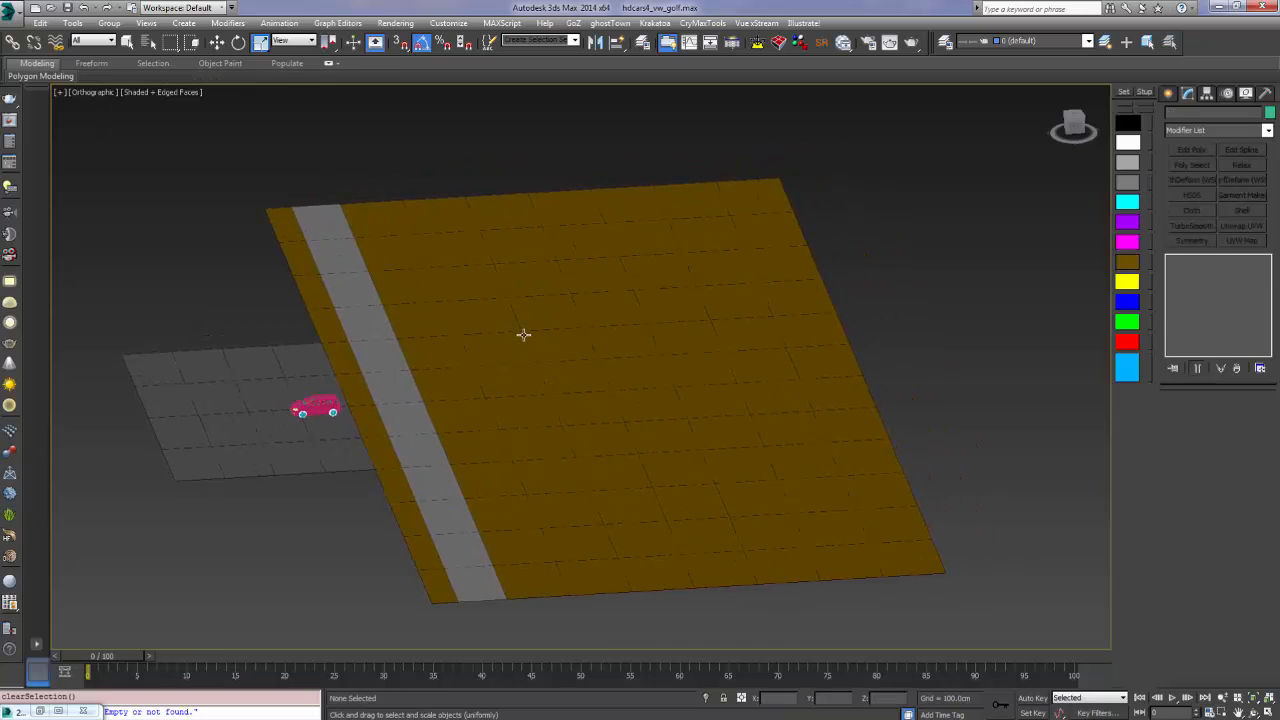
Draw a plane about 16549.5 by 35555.6 cm in the top view, bordering the beach's far edge and extending well beyond both its ends
key("p")
middle_click_drag(385, 463, 622, 480, "alt")
scroll(612, 510, "down", 3)
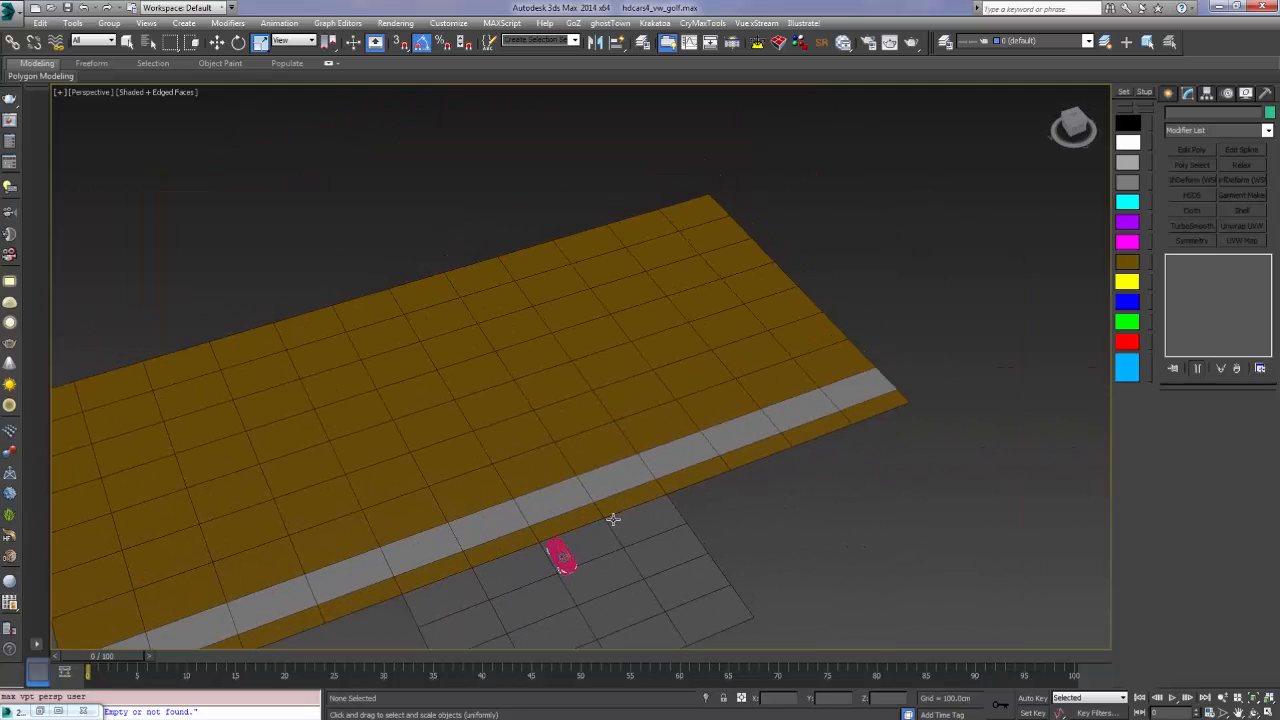
scroll(669, 499, "down", 3)
key("t")
scroll(667, 502, "down", 6)
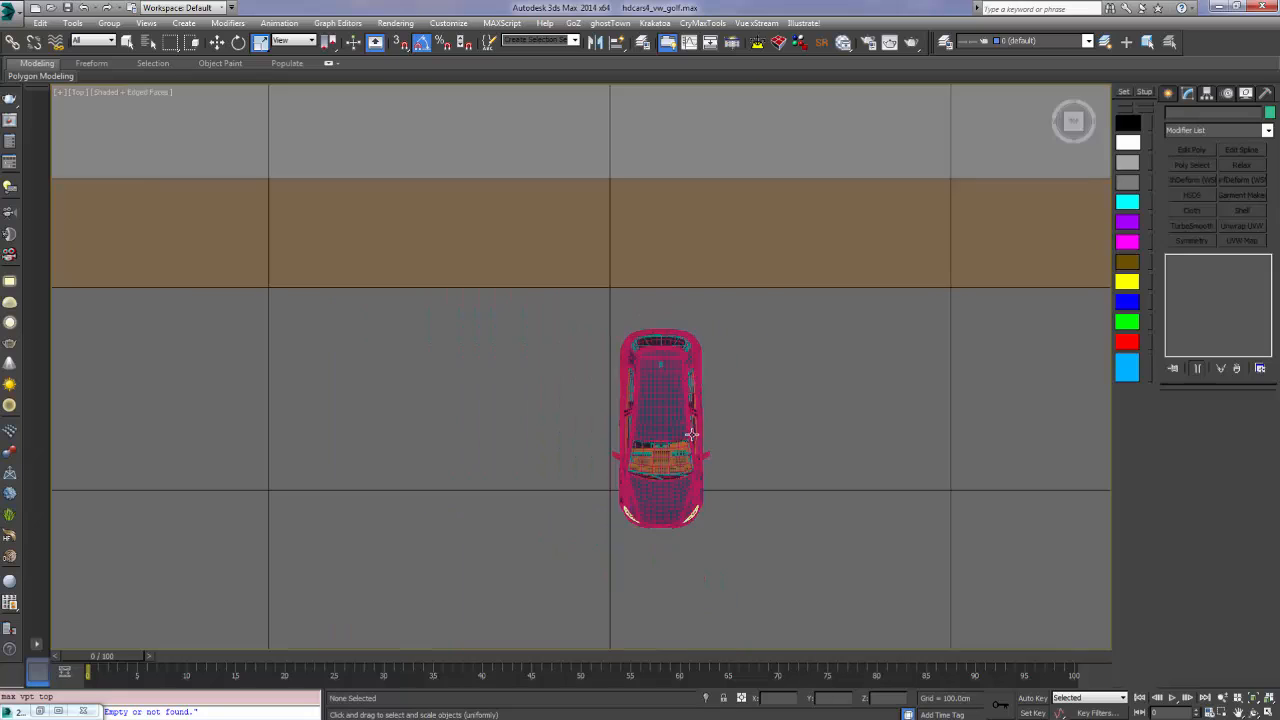
middle_click_drag(757, 503, 690, 485)
scroll(692, 483, "up", 3)
middle_click_drag(692, 483, 558, 494)
right_click(857, 356)
left_click(866, 316)
scroll(560, 392, "down", 4)
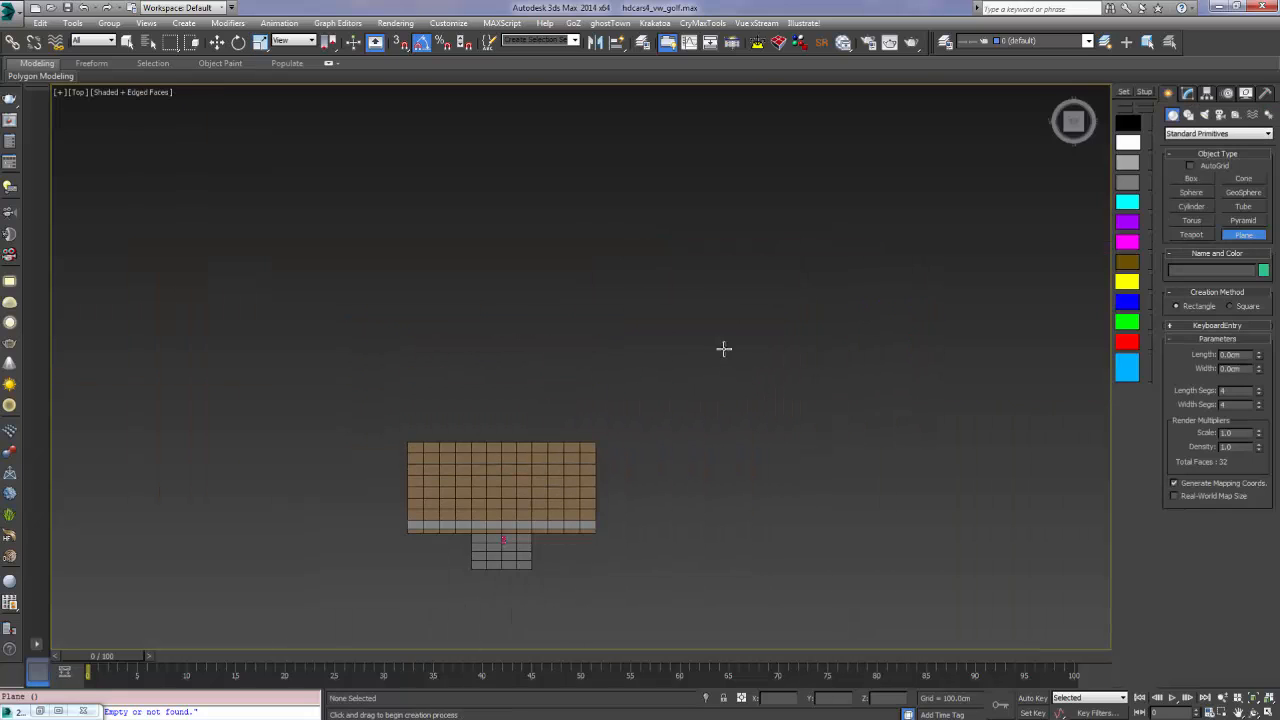
left_click_drag(838, 98, 92, 443)
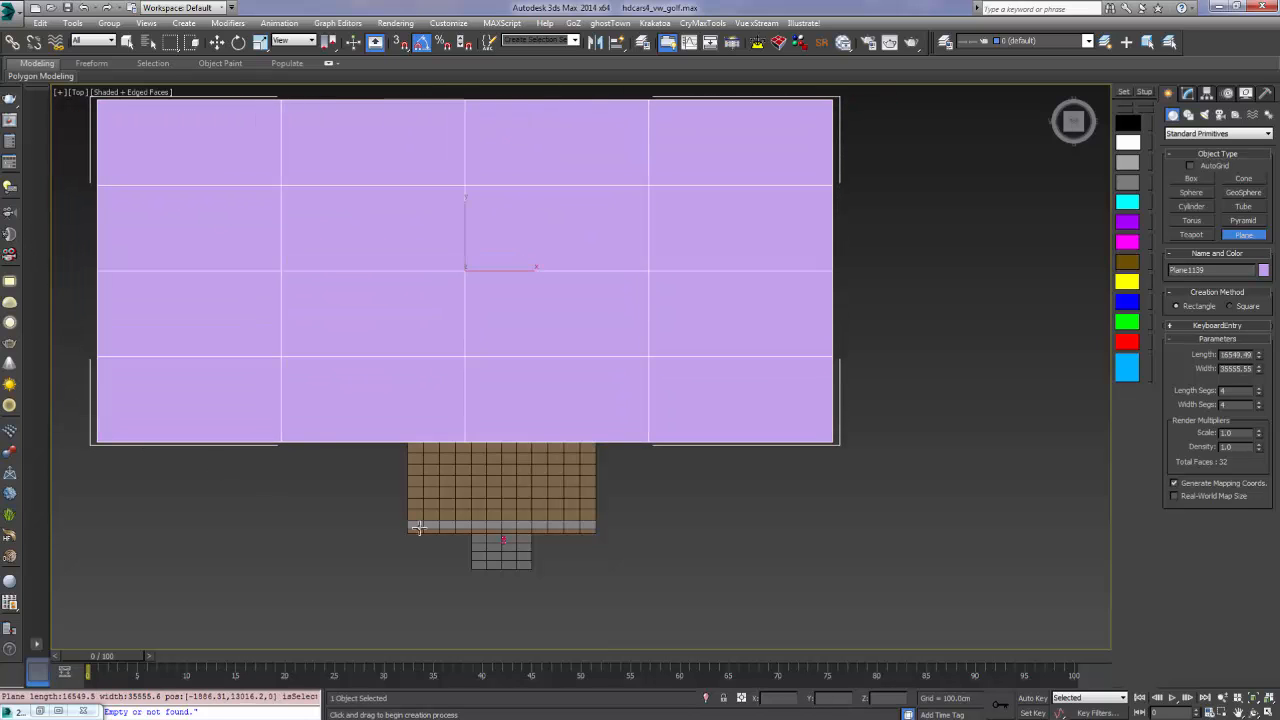
Rename the new large plane "Sea" and deselect it
key("r")
middle_click_drag(677, 503, 880, 340, "alt")
left_click_drag(1230, 270, 1044, 260)
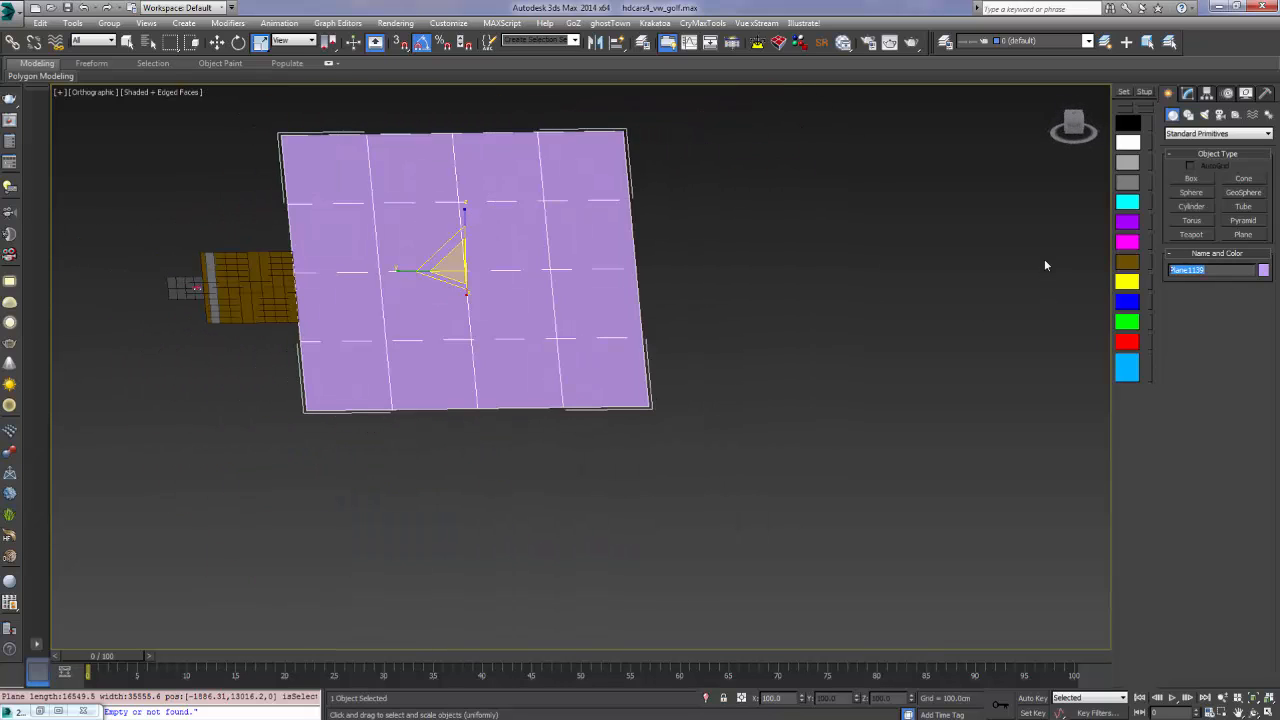
type("Seal")
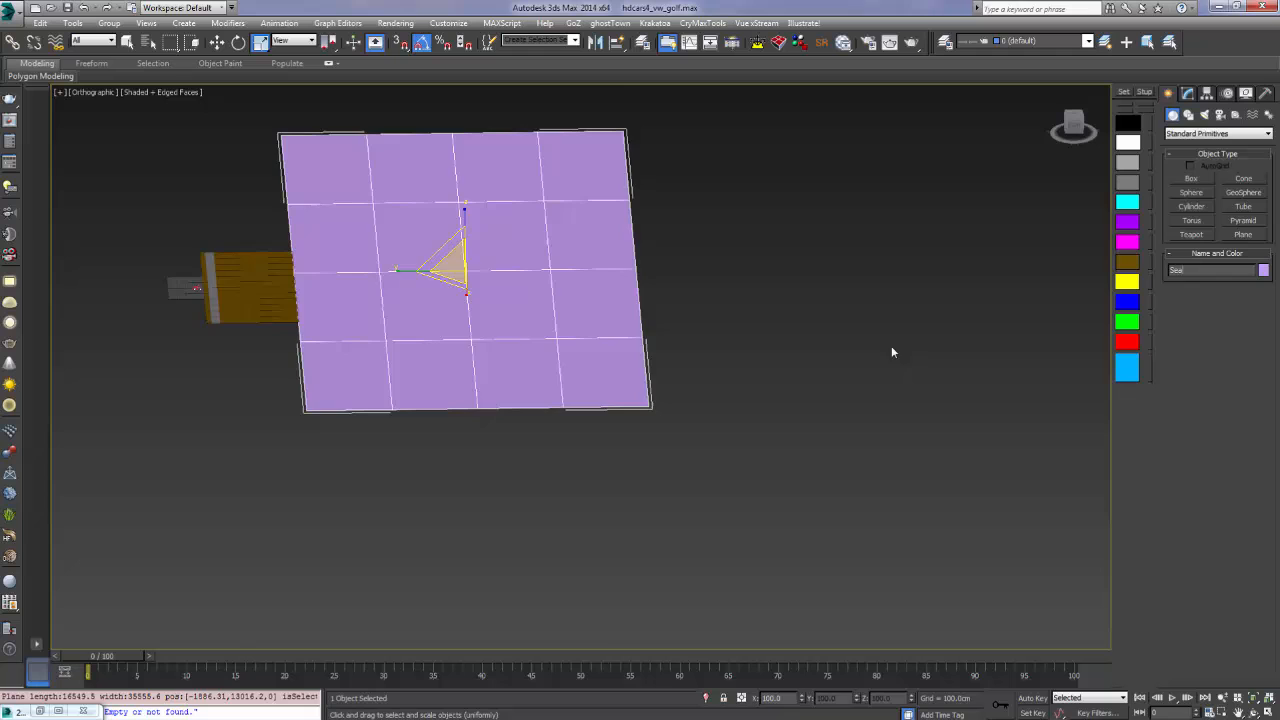
left_click(732, 381)
Select the Sea plane, give it the light grey colour and clear the selection
scroll(642, 379, "up", 2)
middle_click_drag(642, 379, 957, 469)
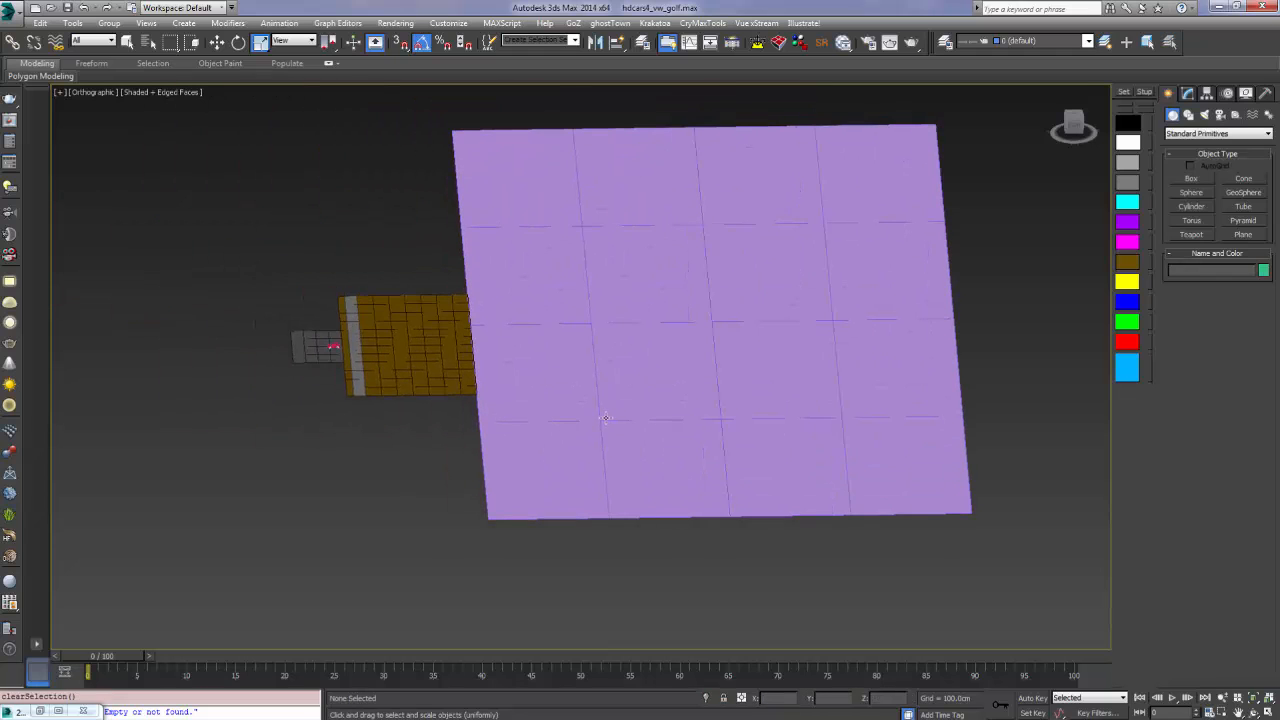
scroll(603, 421, "up", 2)
middle_click_drag(603, 421, 742, 441)
left_click(590, 342)
middle_click_drag(714, 371, 649, 440, "alt")
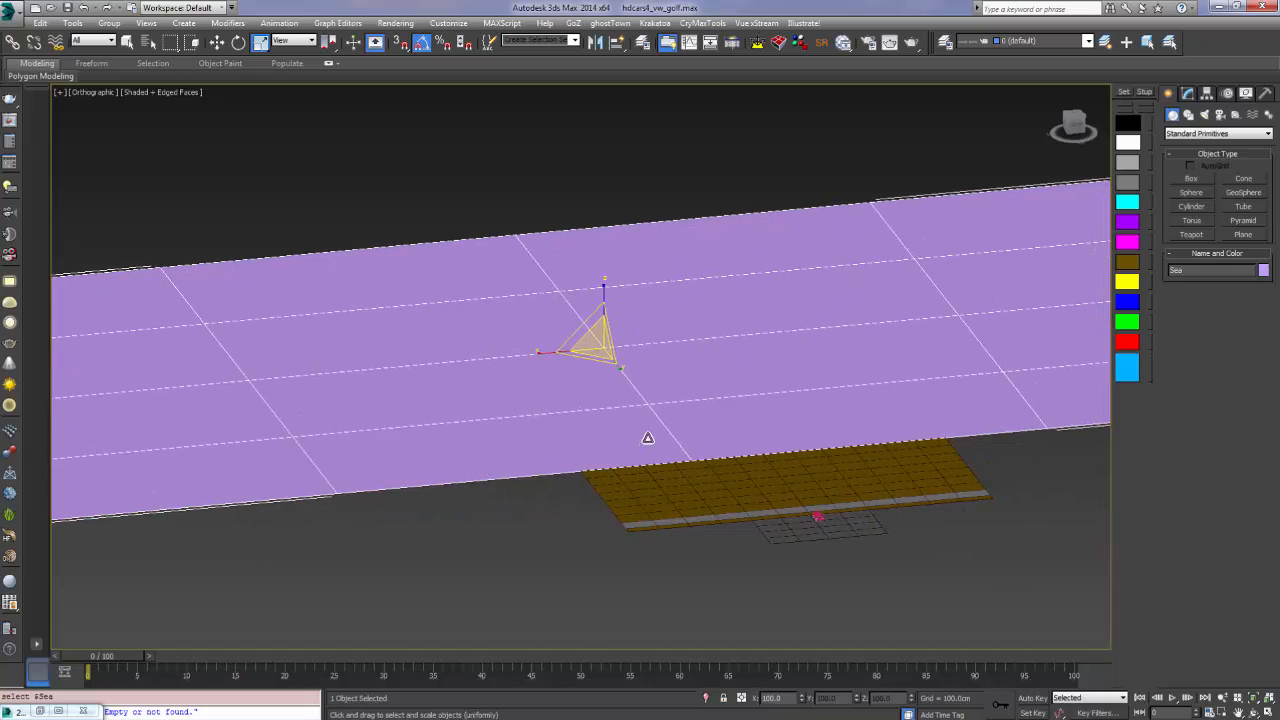
key("t")
scroll(650, 421, "down", 10)
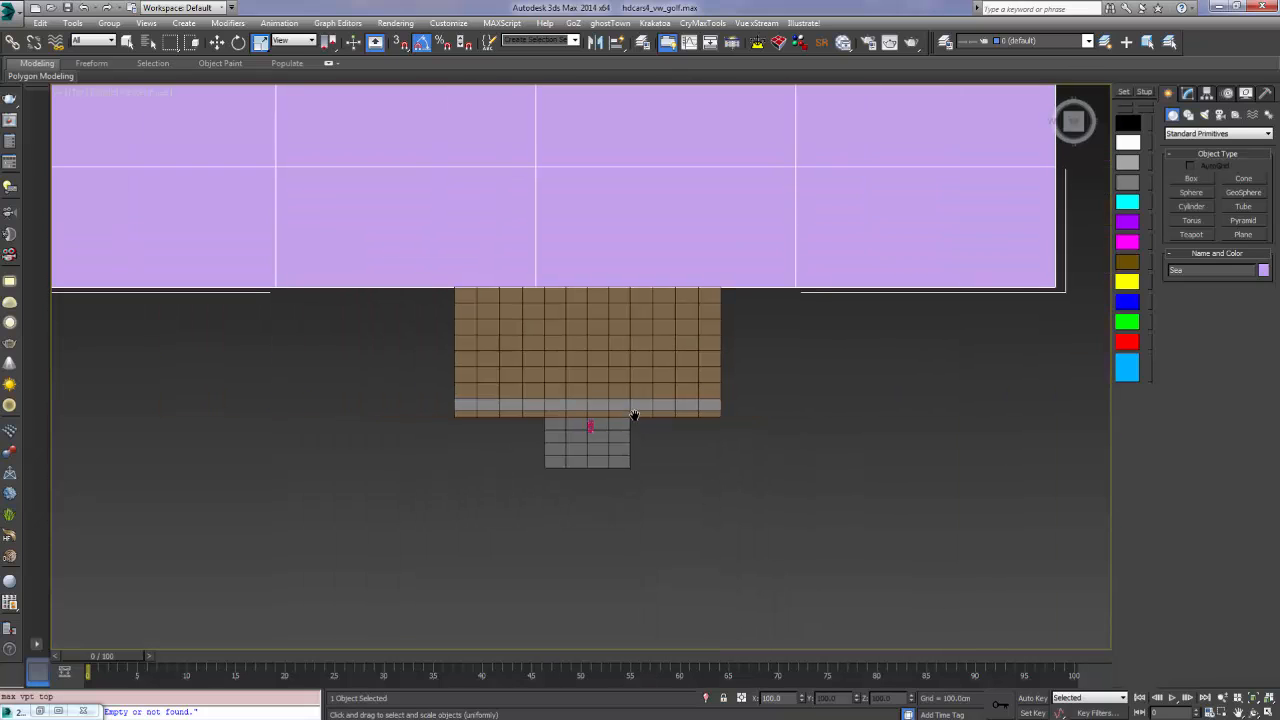
scroll(452, 196, "down", 5)
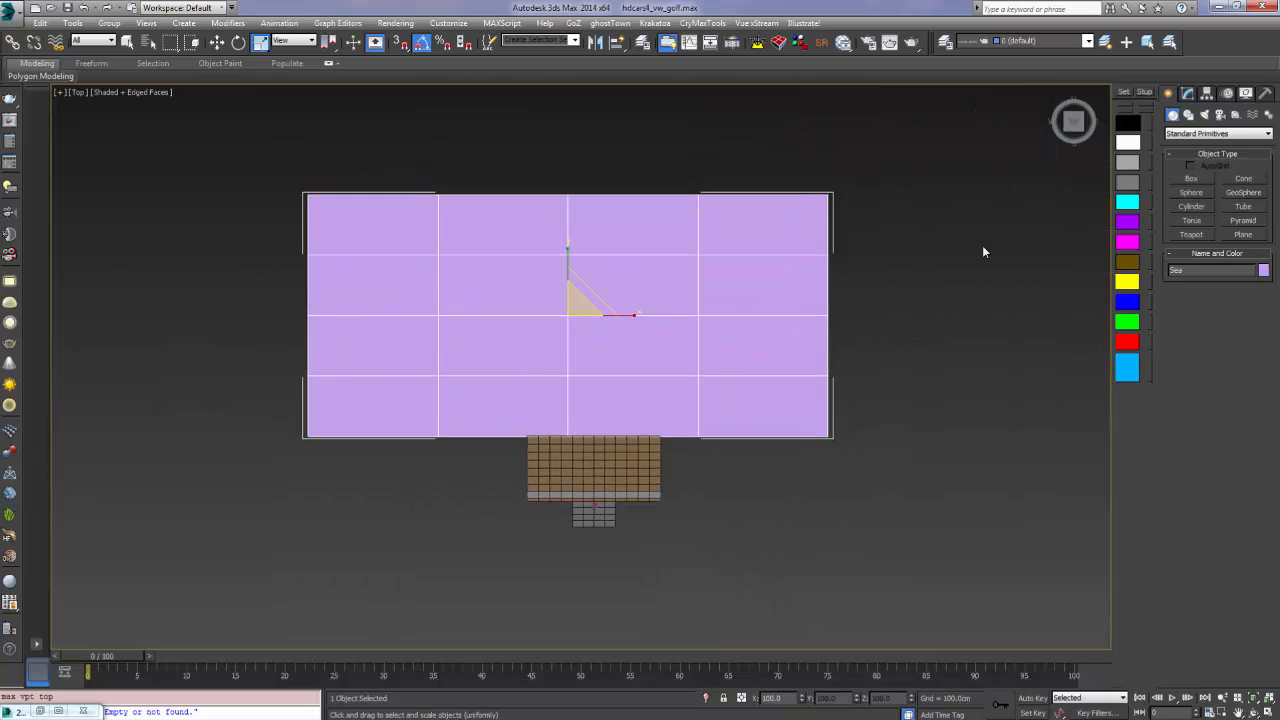
left_click(1136, 163)
left_click(757, 157)
Start a V-Ray physical camera in the top view around the car and check the reference photo for the viewing angle
middle_click_drag(614, 490, 634, 387)
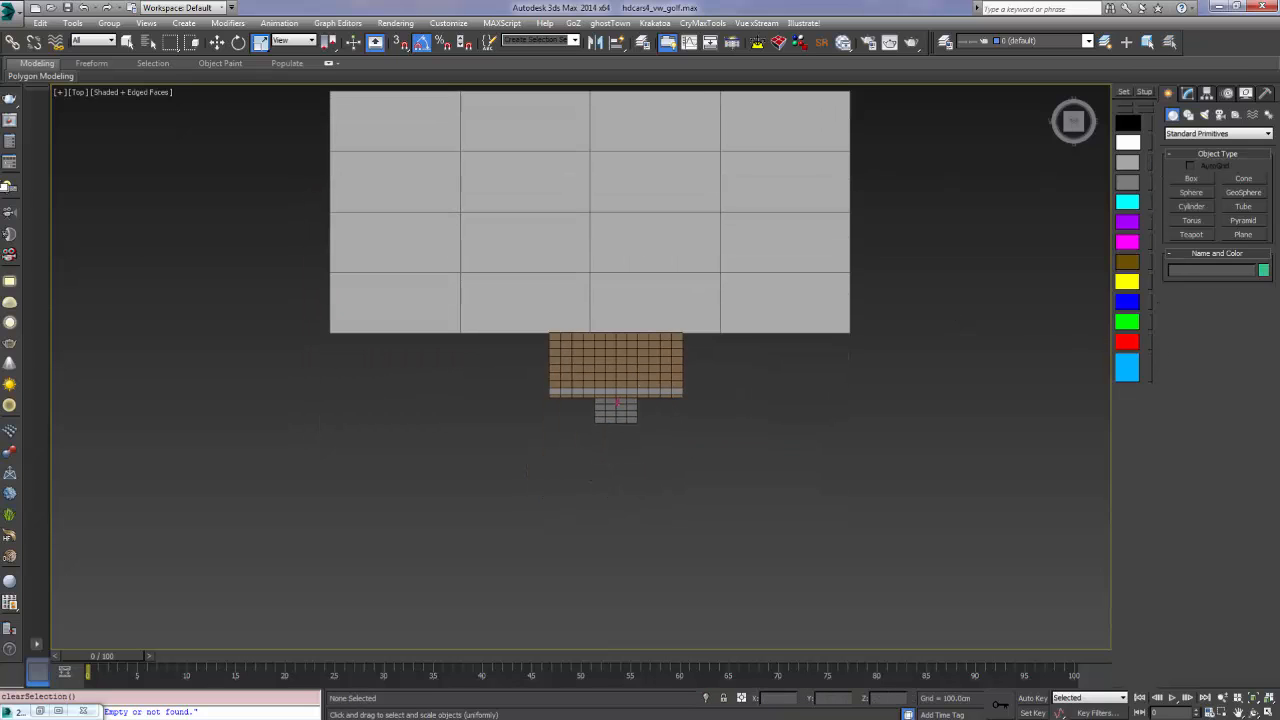
left_click(10, 214)
scroll(655, 395, "up", 2)
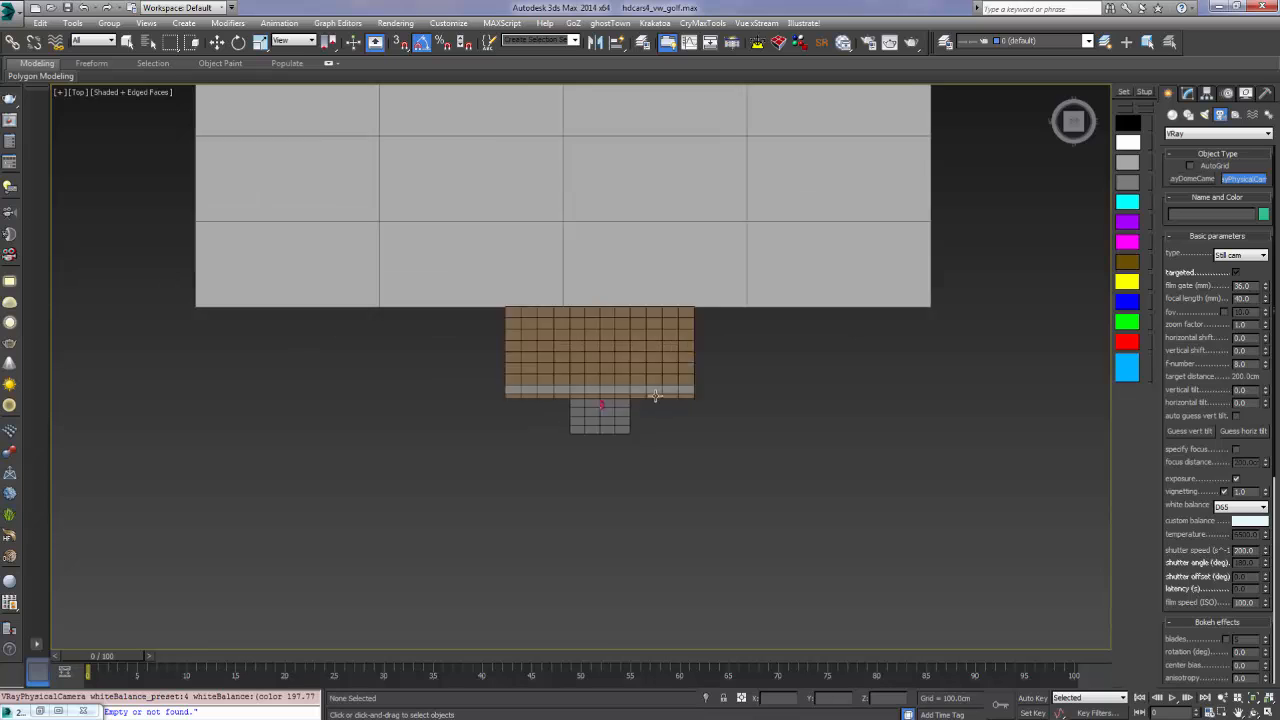
scroll(686, 366, "up", 4)
scroll(403, 440, "up", 3)
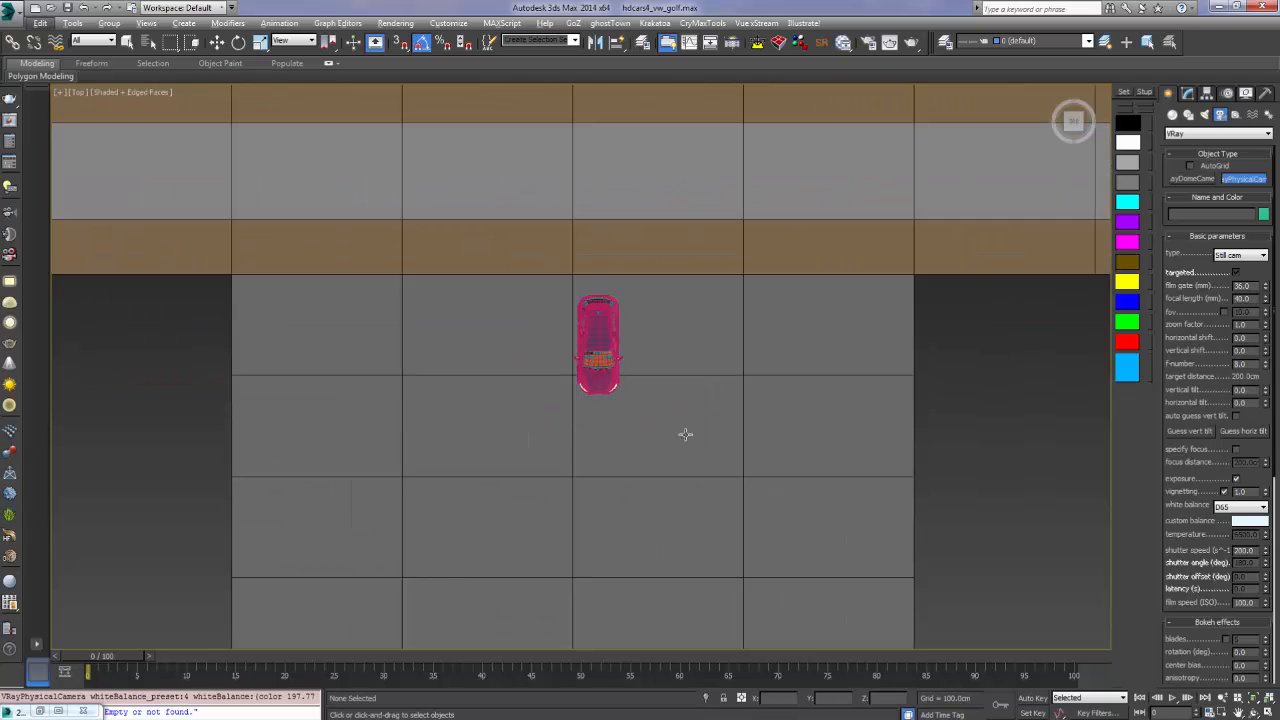
left_click(40, 711)
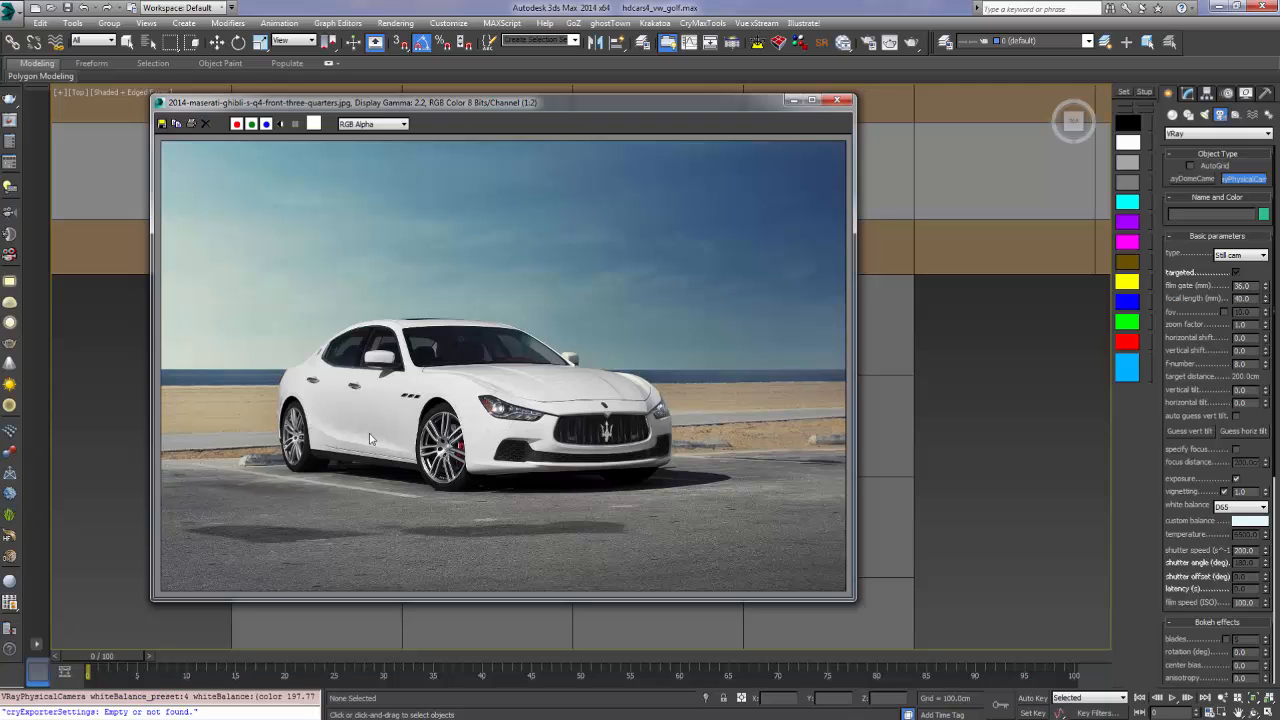
left_click(798, 102)
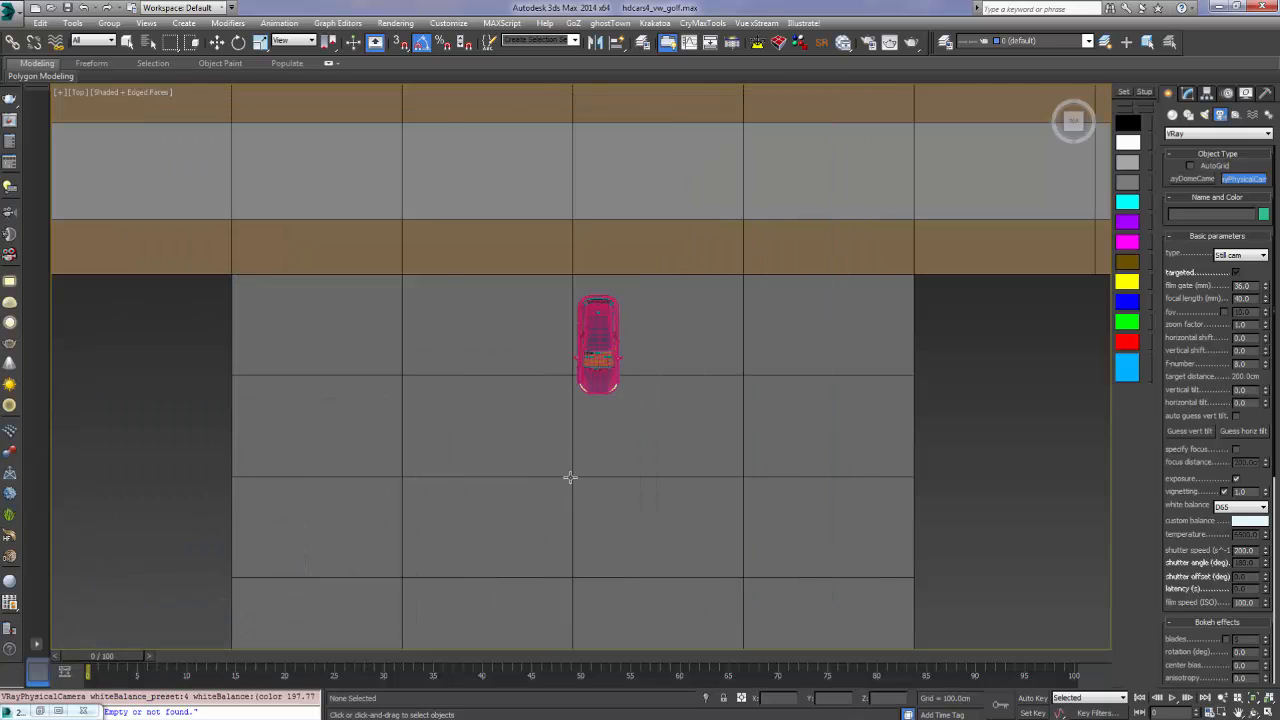
left_click_drag(534, 471, 565, 390)
left_click(575, 362)
key("ctrl+z")
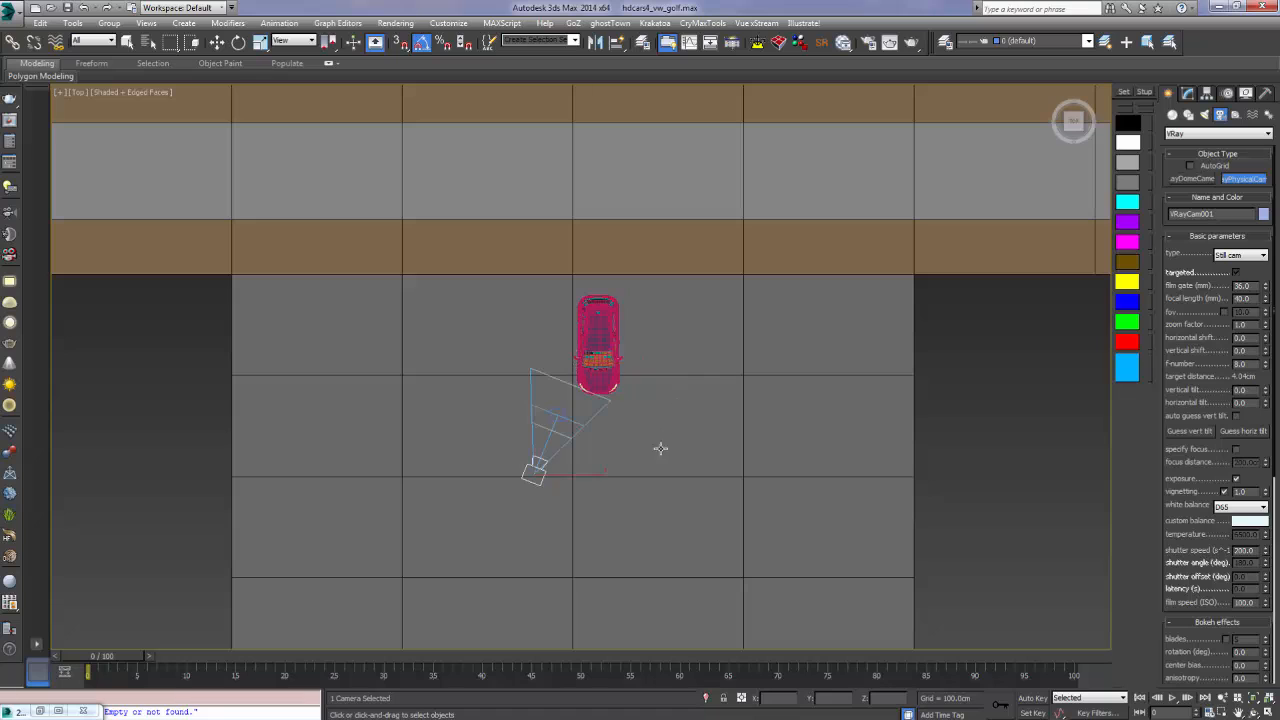
key("ctrl+z")
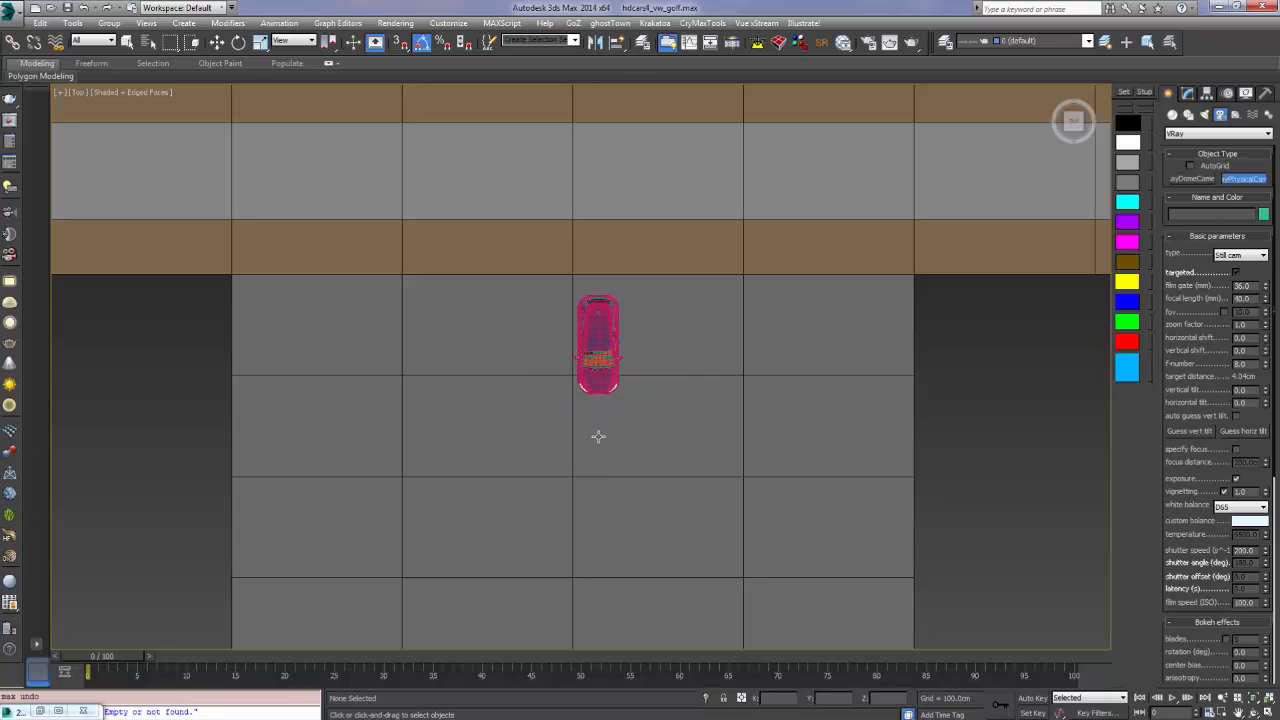
Place a targeted V-Ray physical camera diagonally ahead of the car, aimed at its front corner, and show the shaded camera view
key("F3")
mouse_move(540, 457)
left_mouse_down()
mouse_move(568, 362)
mouse_move(582, 389)
left_mouse_up()
key("r")
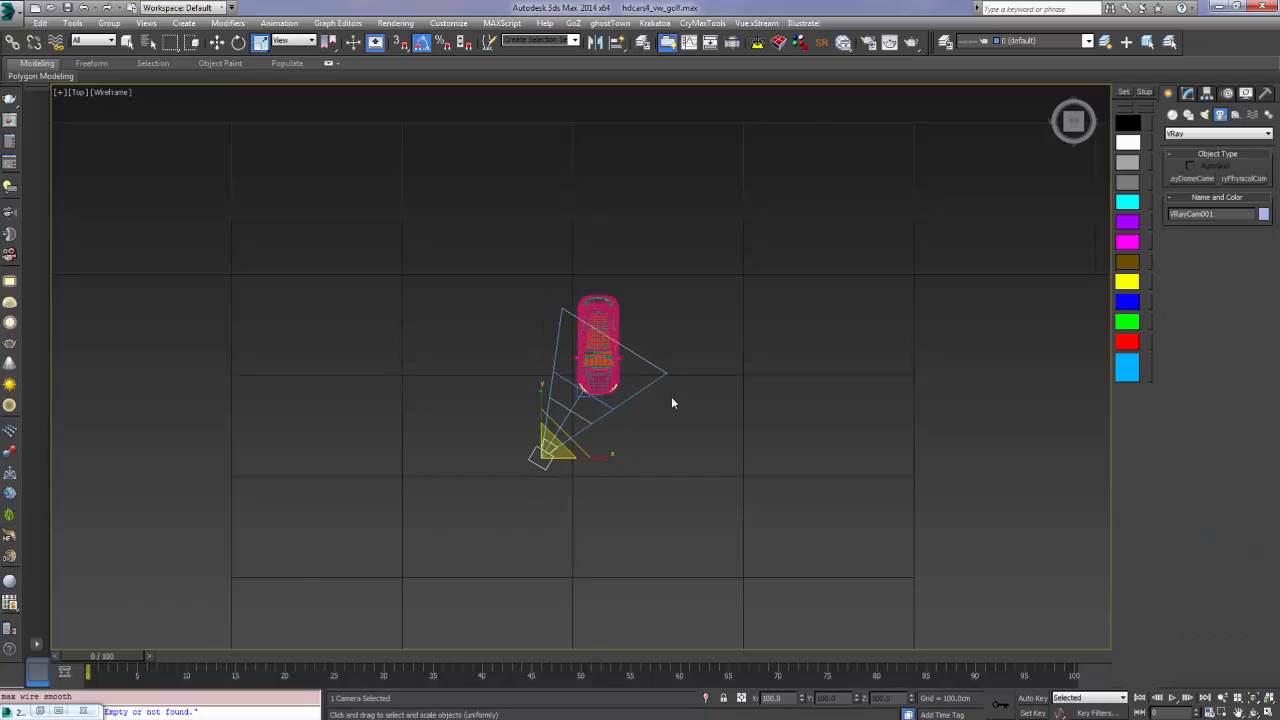
key("c")
middle_click_drag(586, 391, 582, 549)
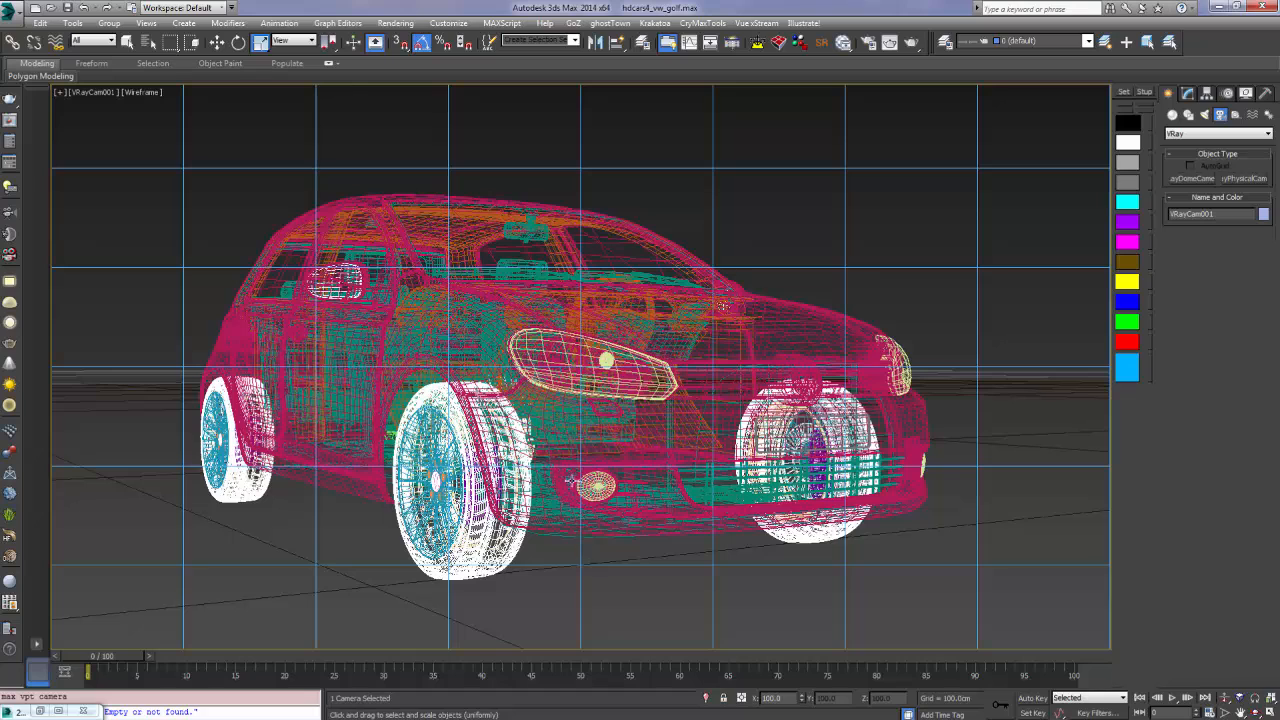
key("F3")
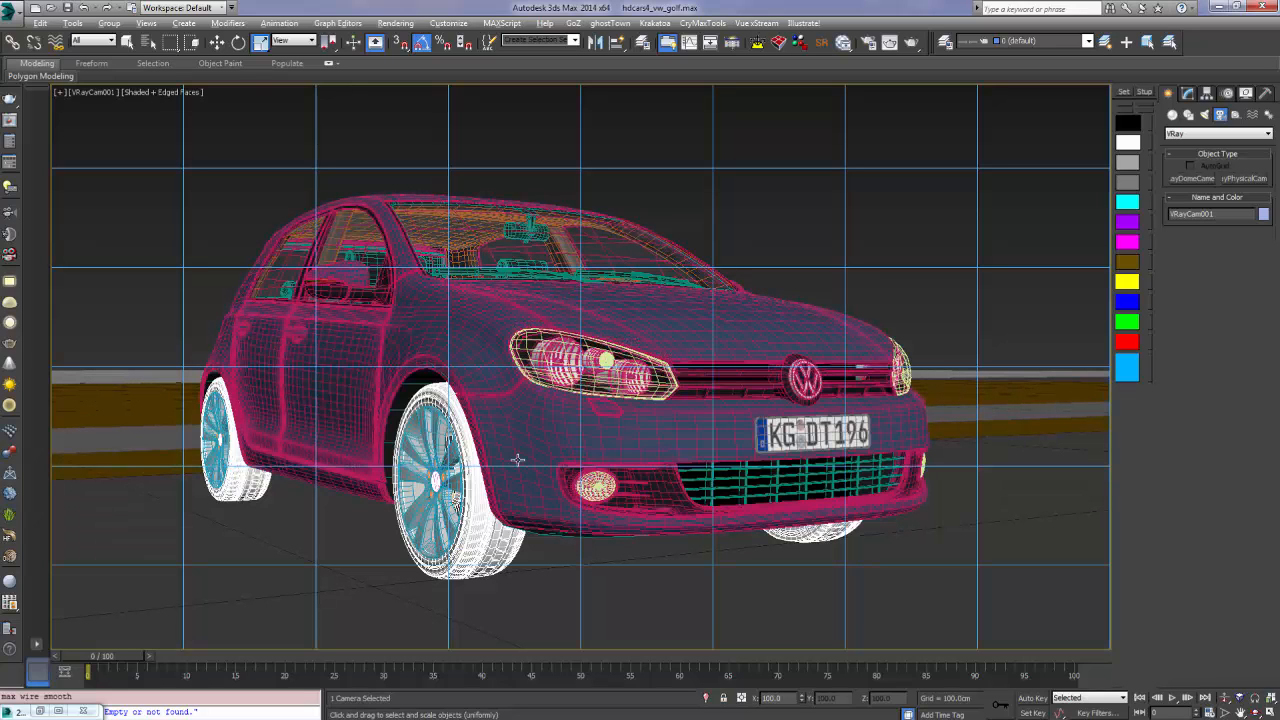
Dolly the camera back so the whole car fits with space around it, and turn on safe frames
key("alt+z")
left_click_drag(557, 420, 557, 441)
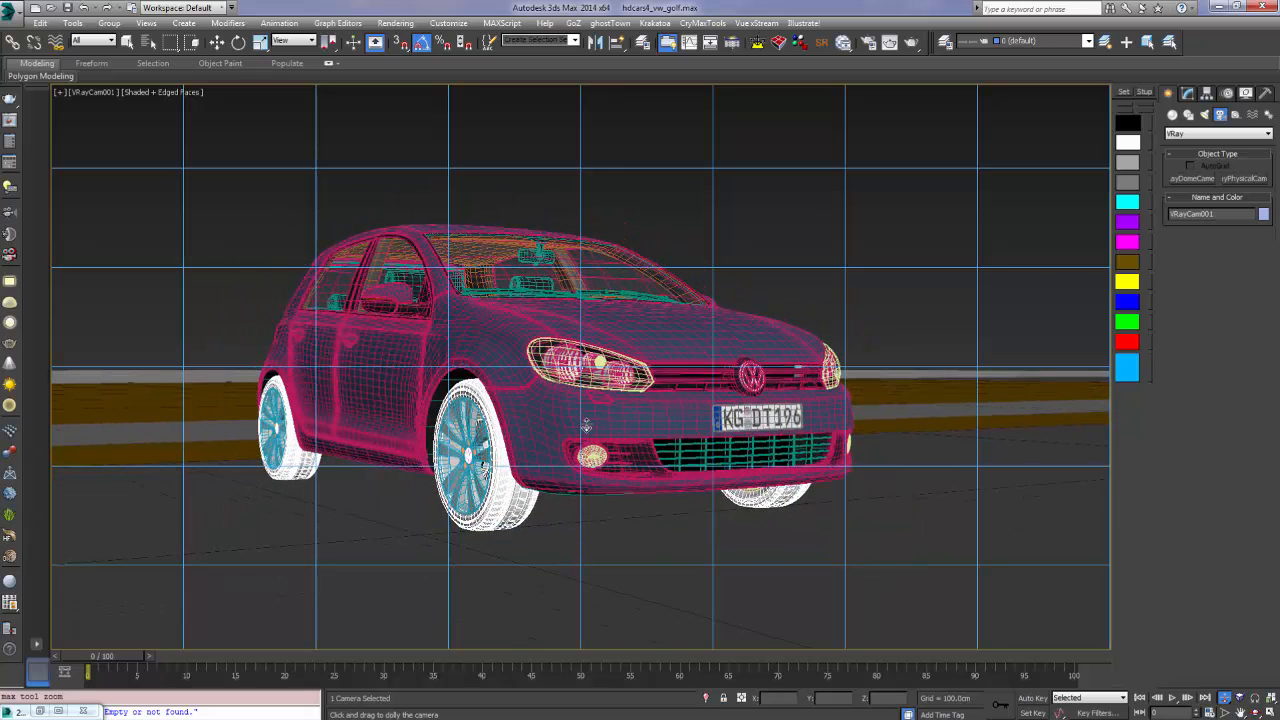
key("shift+f")
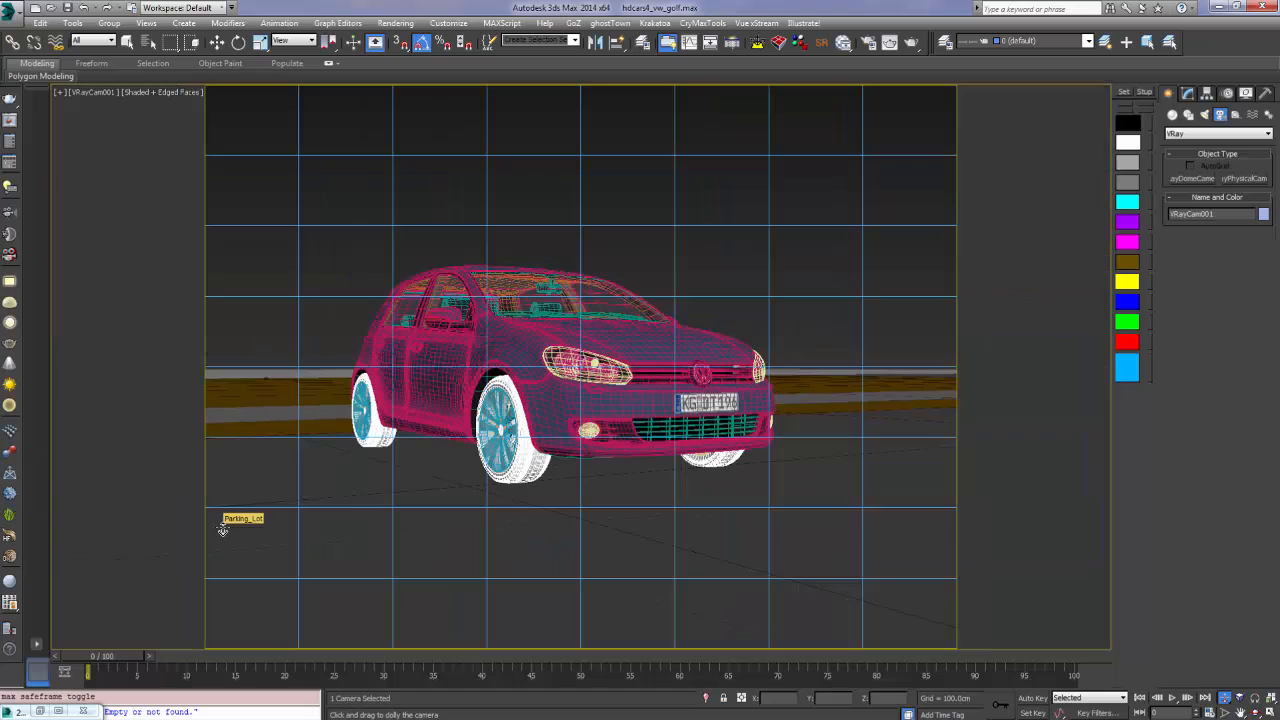
key("r")
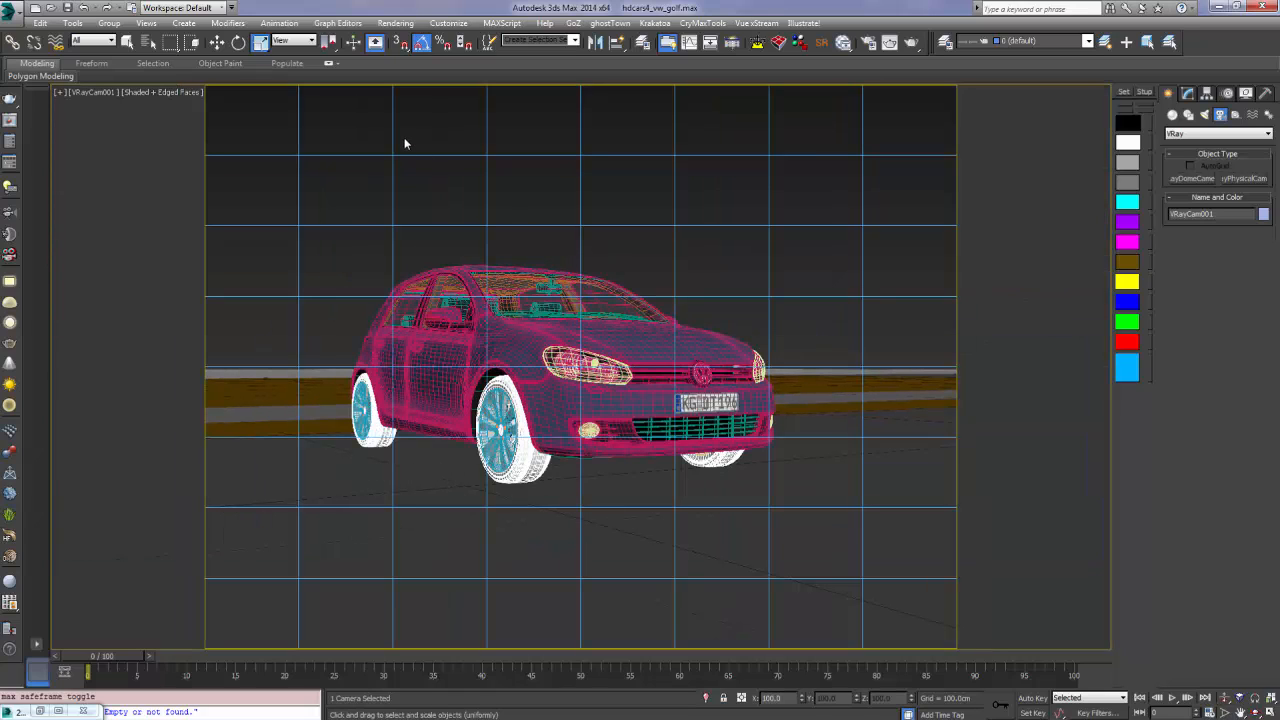
Set the render output to the HDTV (video) format at 480x270 and close the render settings
left_click(390, 23)
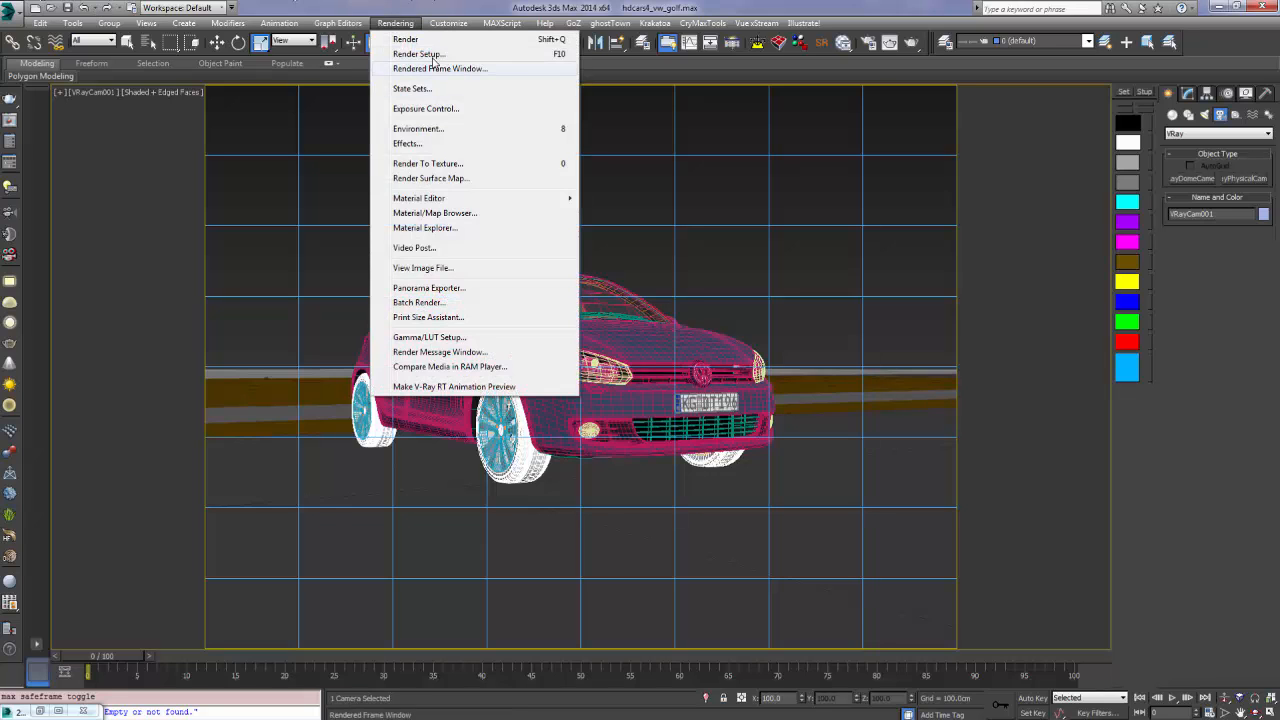
left_click(416, 53)
left_click(239, 163)
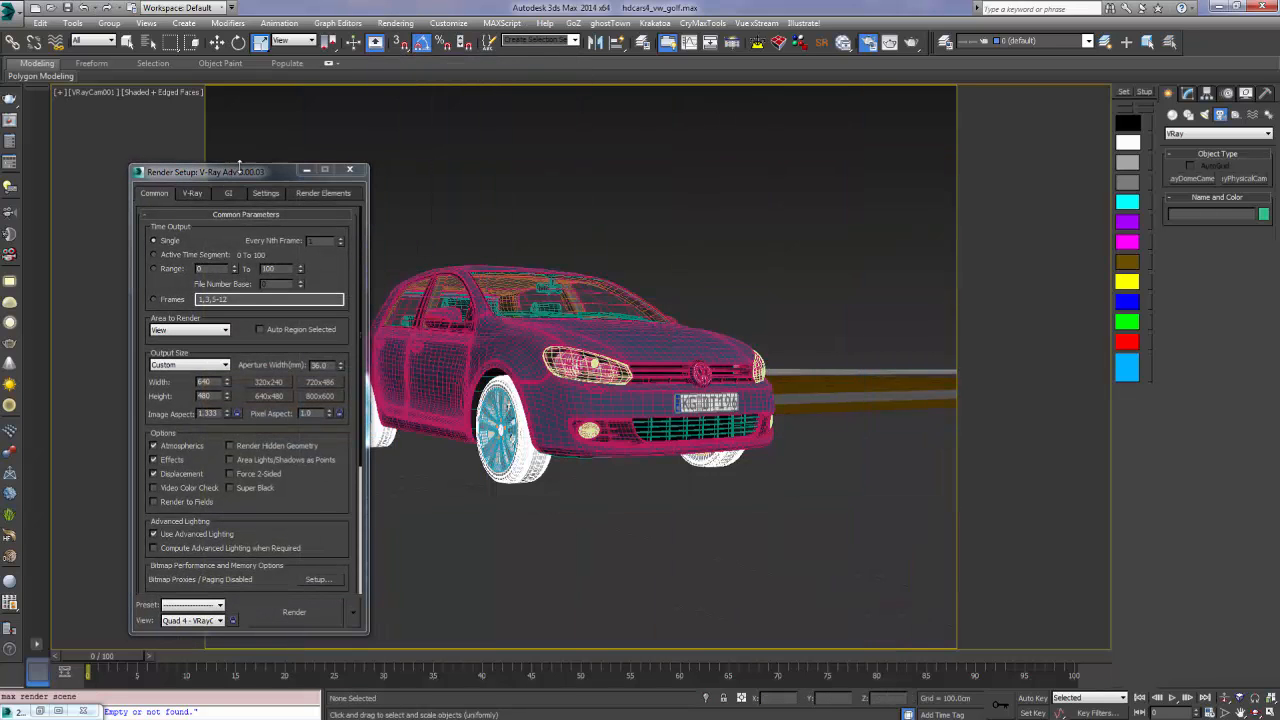
left_click_drag(246, 176, 148, 80)
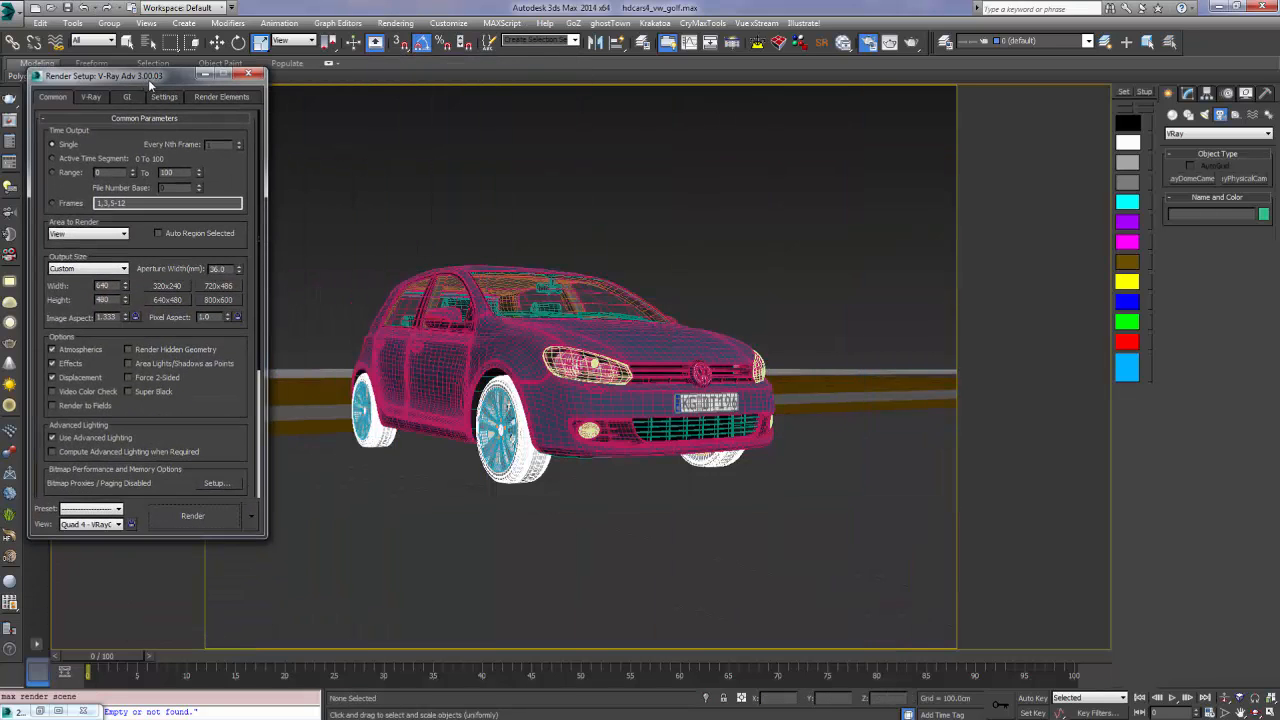
left_click(75, 270)
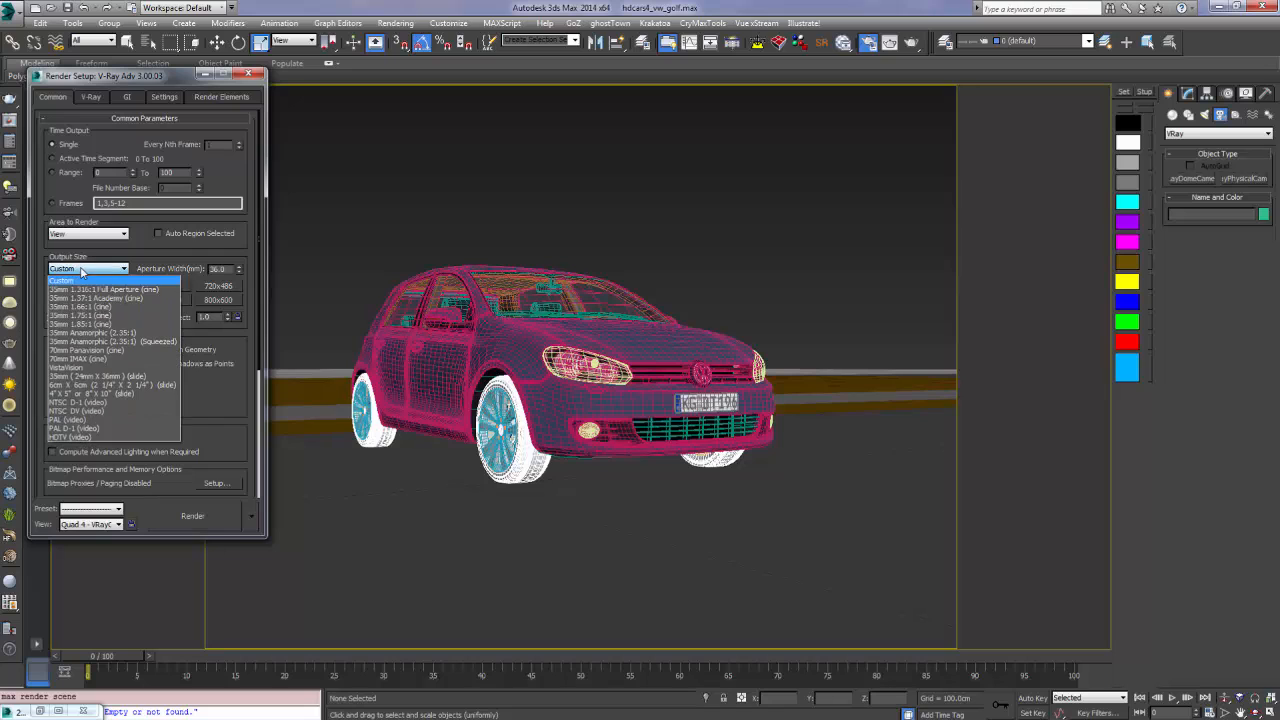
left_click(80, 437)
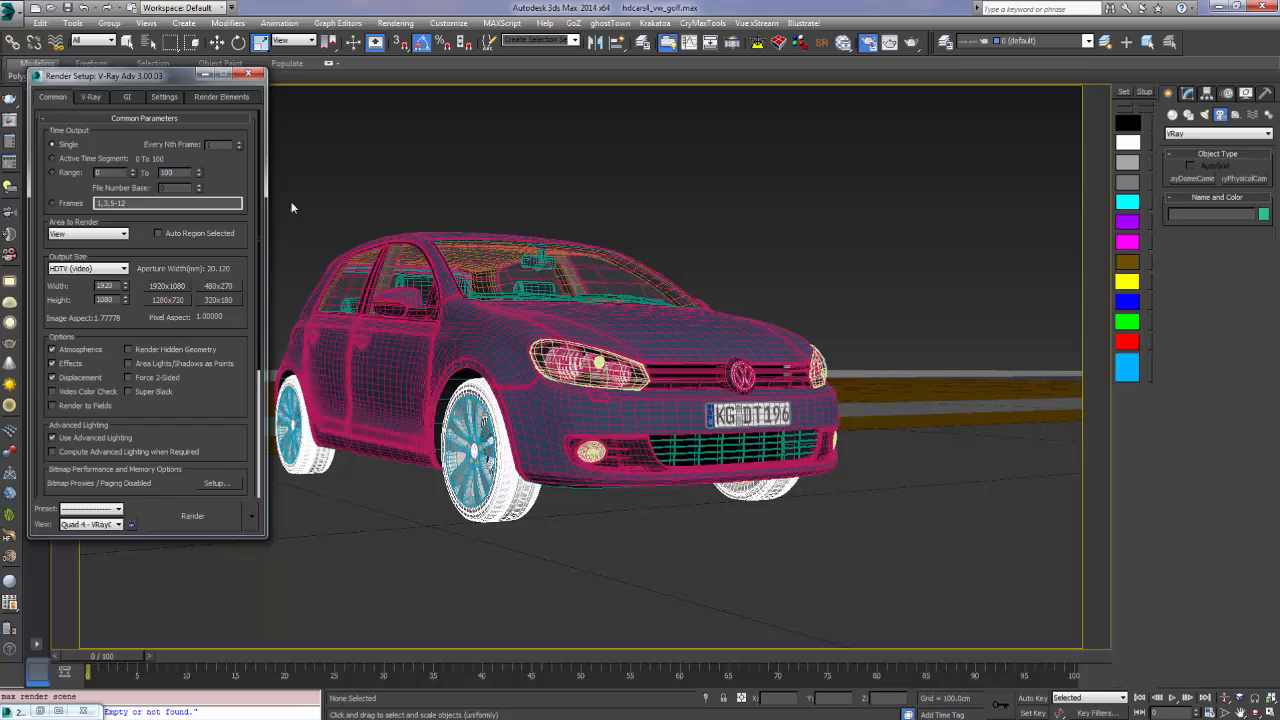
left_click(220, 286)
left_click(248, 74)
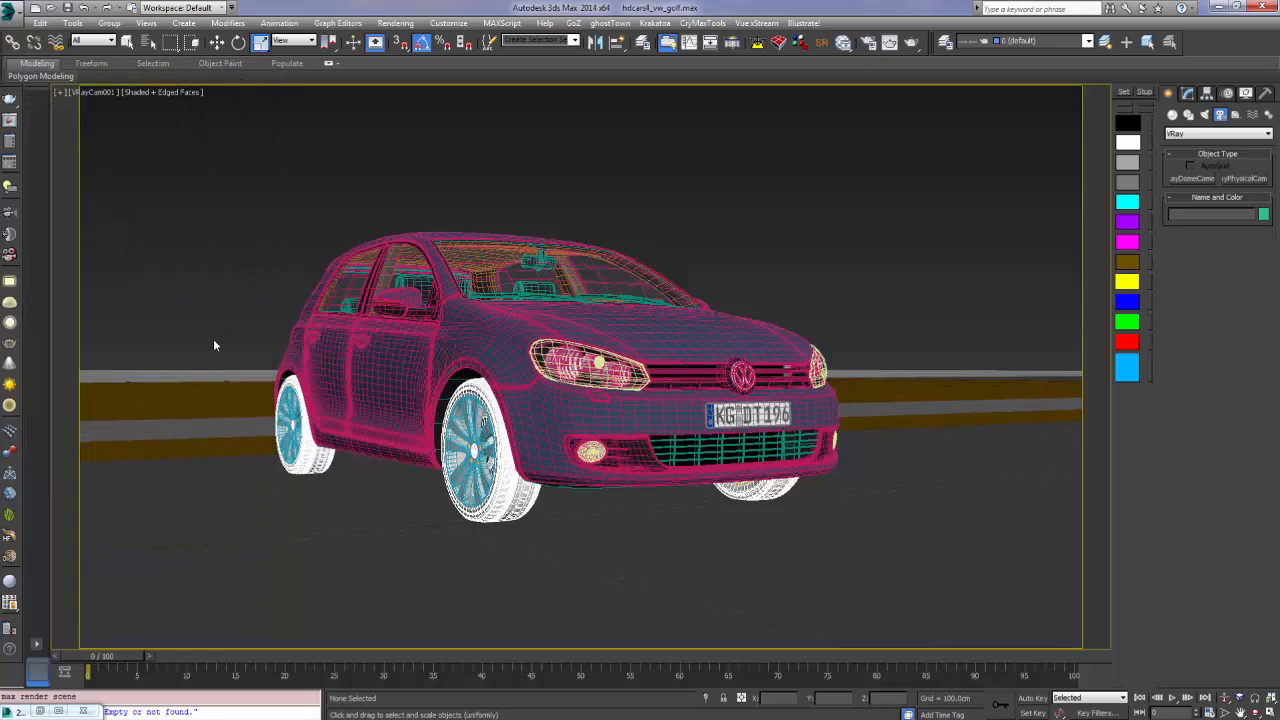
Truck the camera so the car shifts slightly right and down in the frame, and compare the composition with the reference photo
middle_click_drag(252, 340, 284, 347)
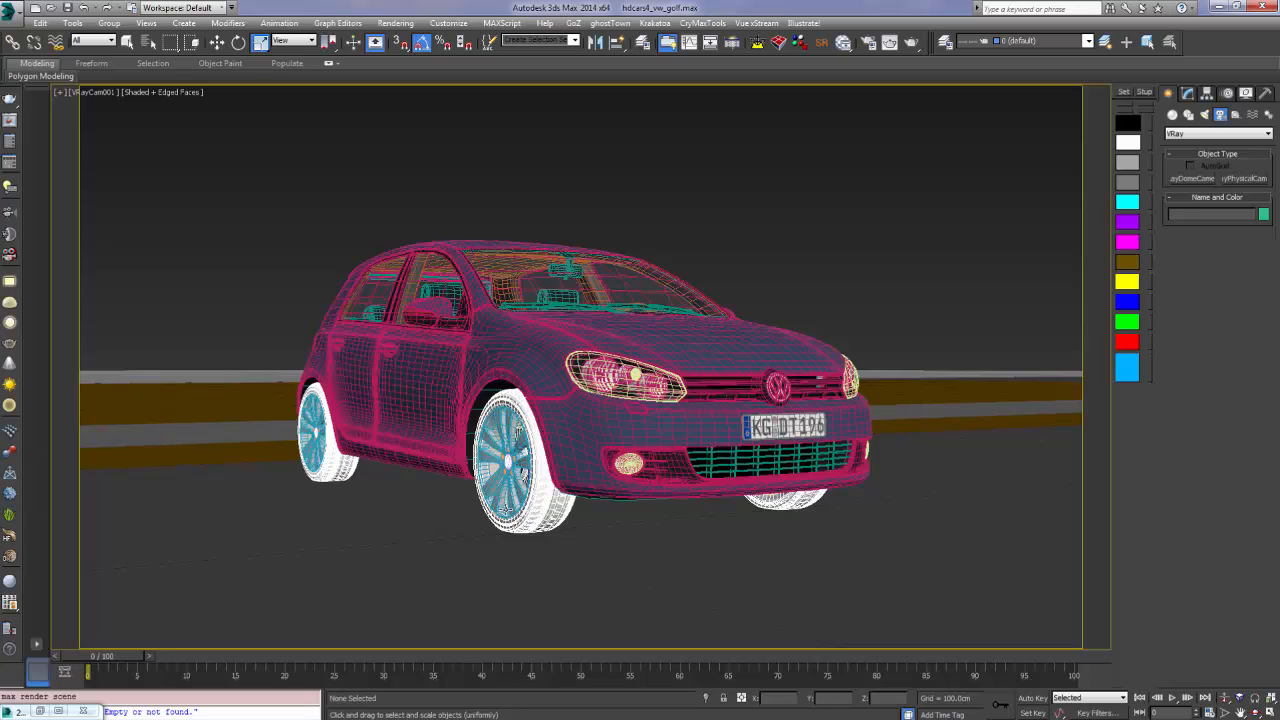
left_click(40, 710)
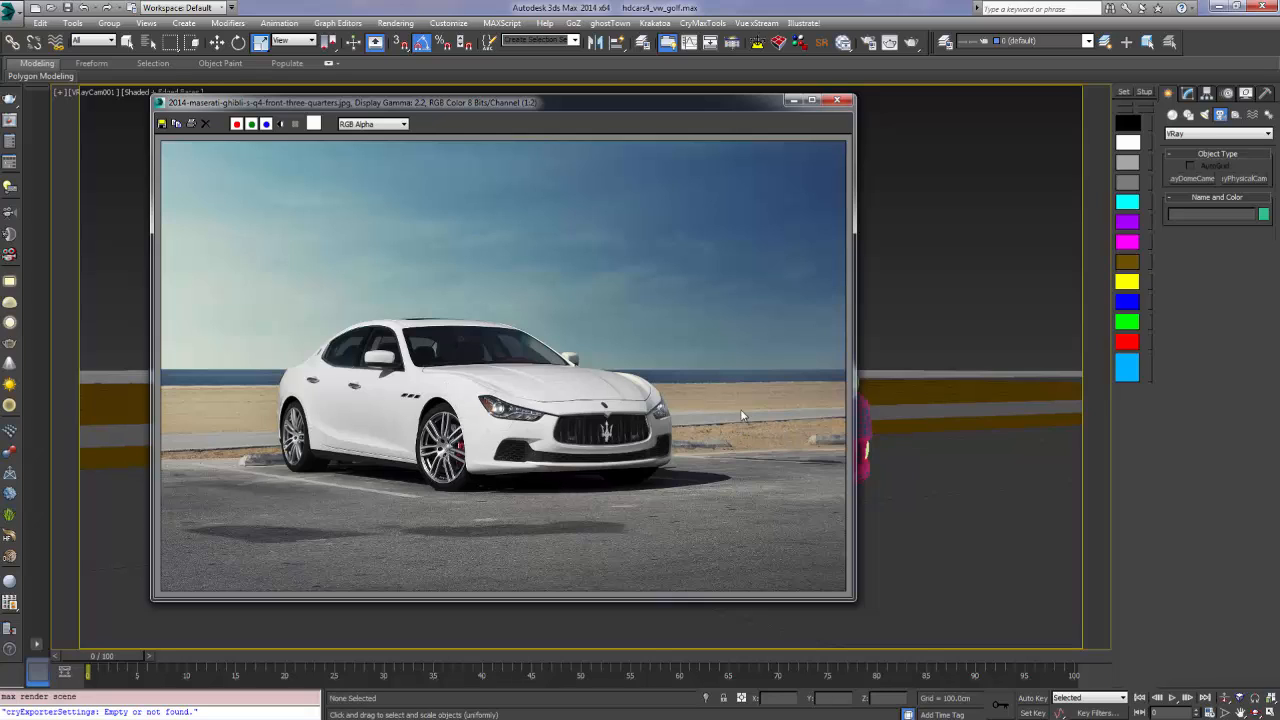
left_click(837, 100)
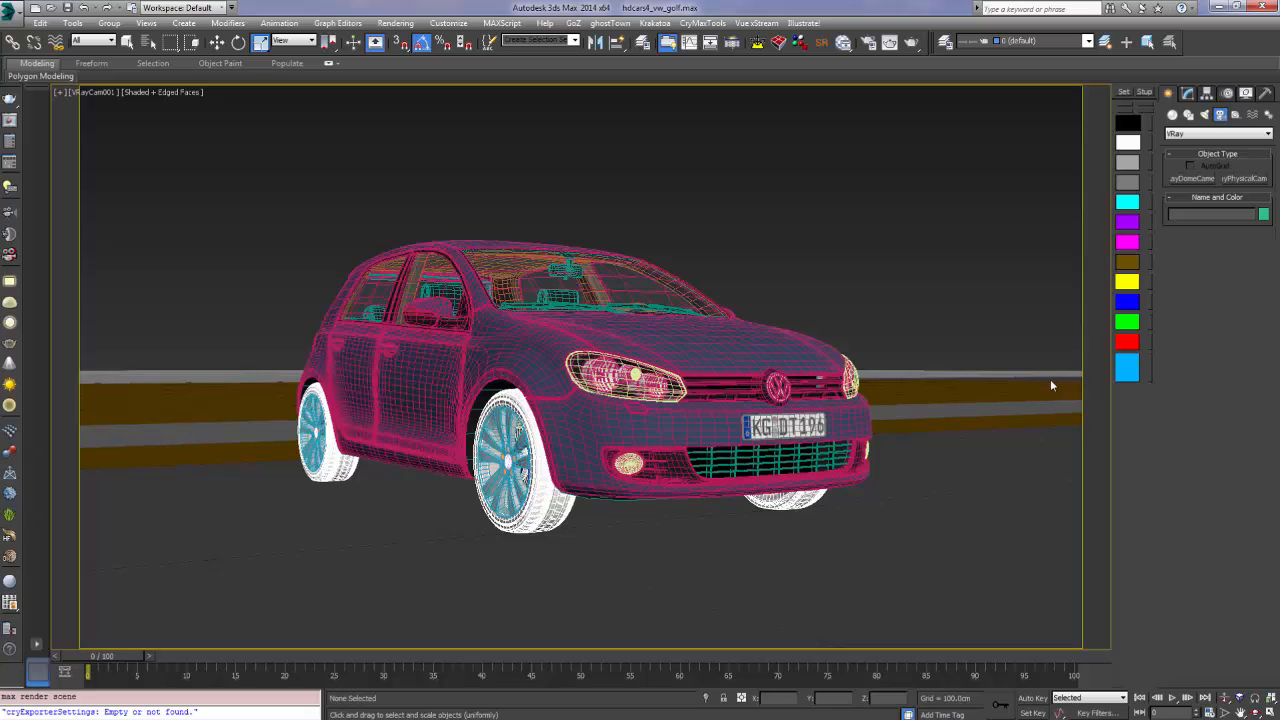
Select the Beach and Road planes together in the top view and add a shared Edit Poly modifier at Edge level
key("t")
scroll(925, 343, "down", 15)
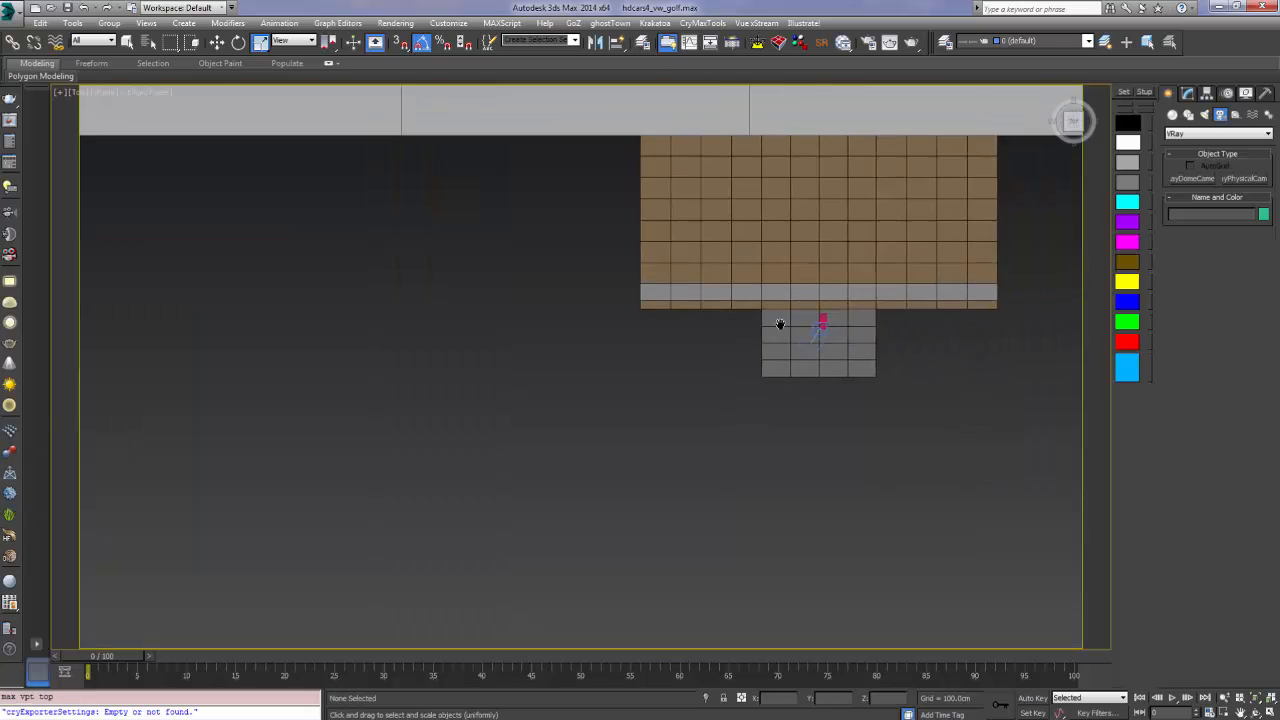
left_click(699, 337)
key("z")
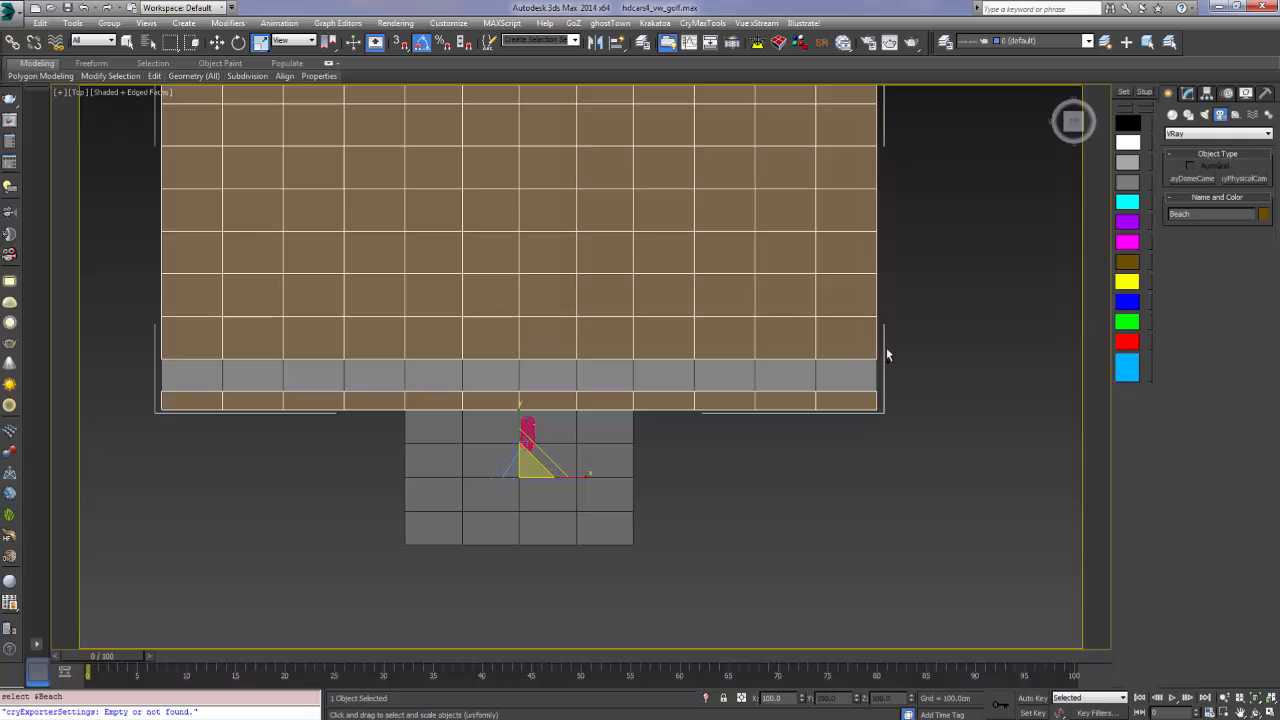
scroll(831, 331, "down", 2)
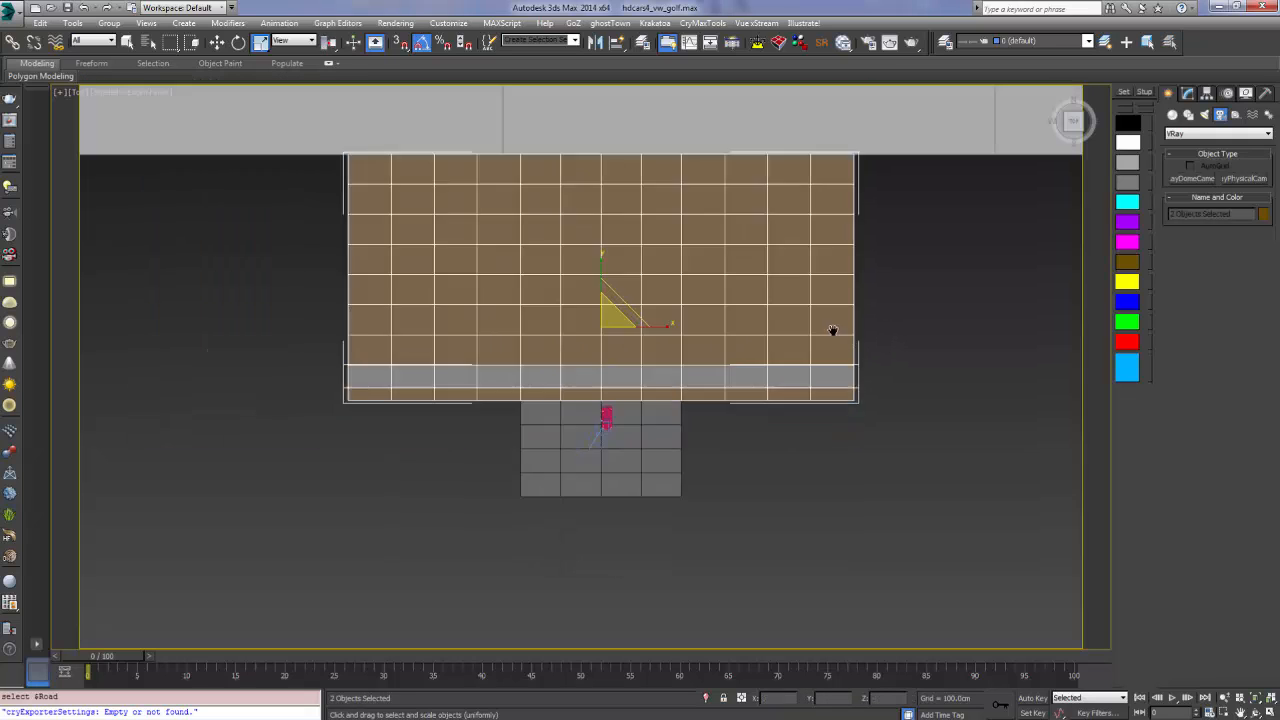
middle_click_drag(831, 331, 755, 328)
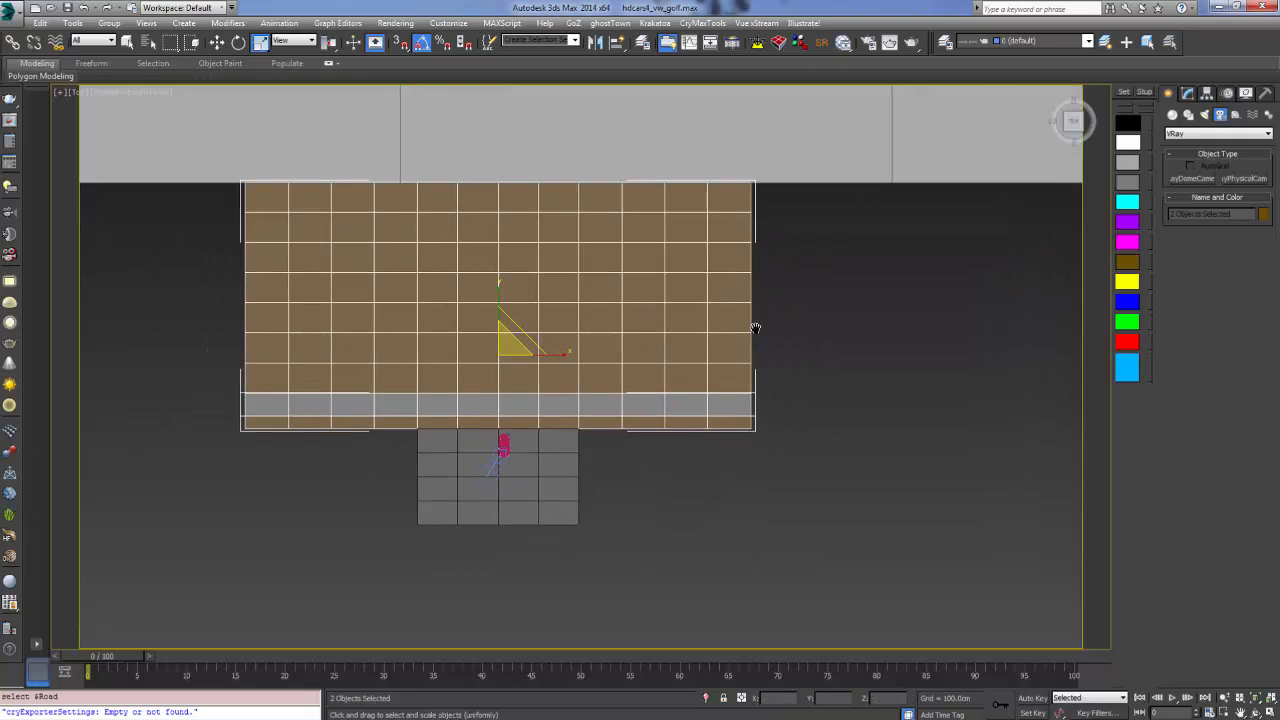
left_click(1189, 93)
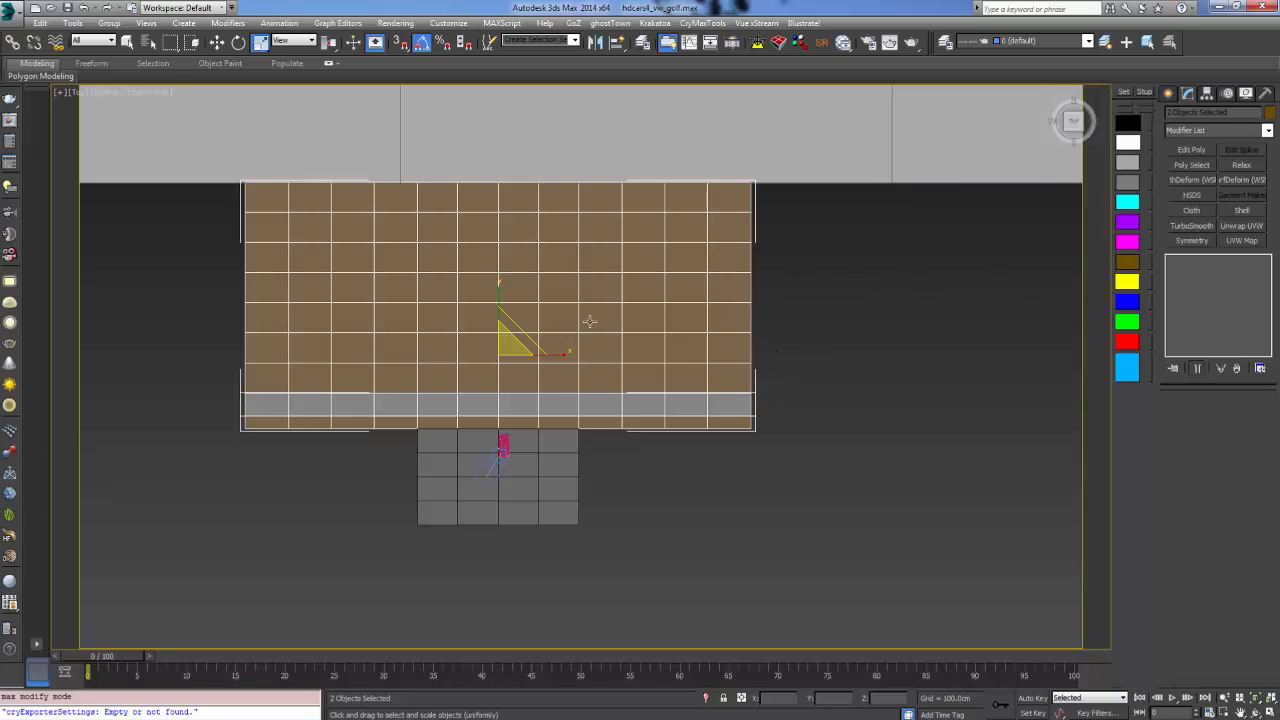
left_click(1198, 152)
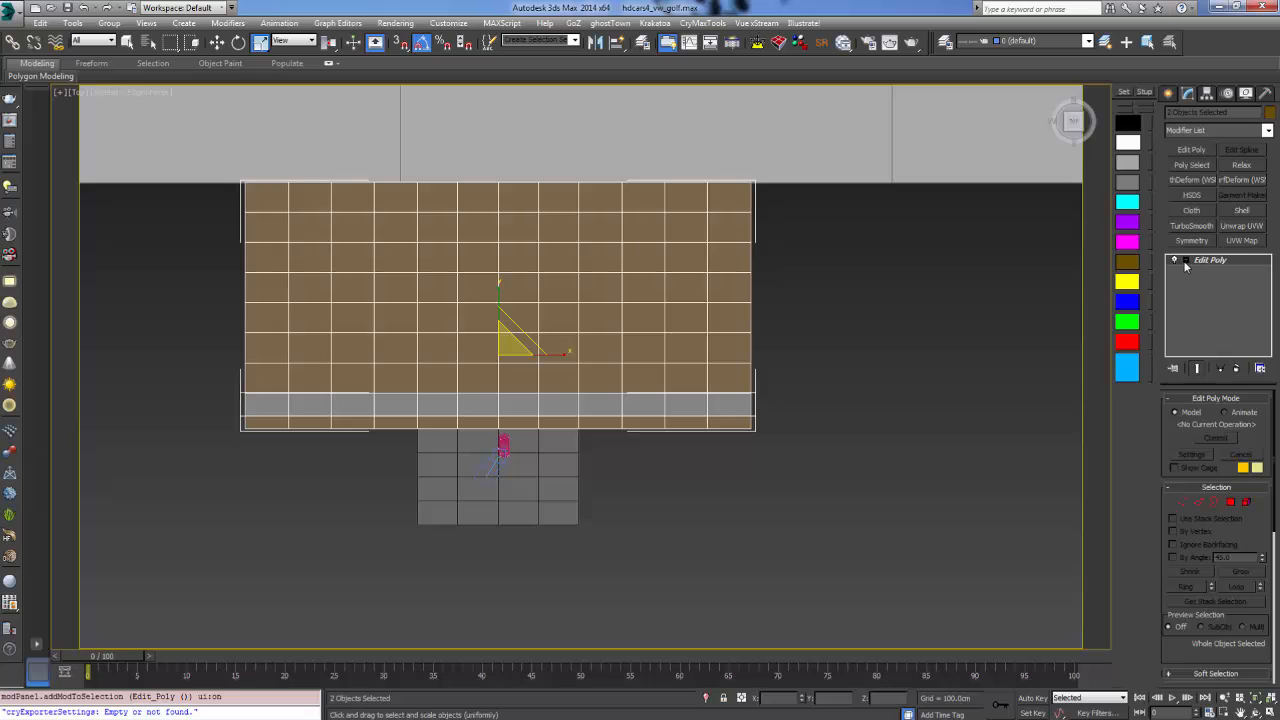
left_click(1175, 260)
left_click(1208, 281)
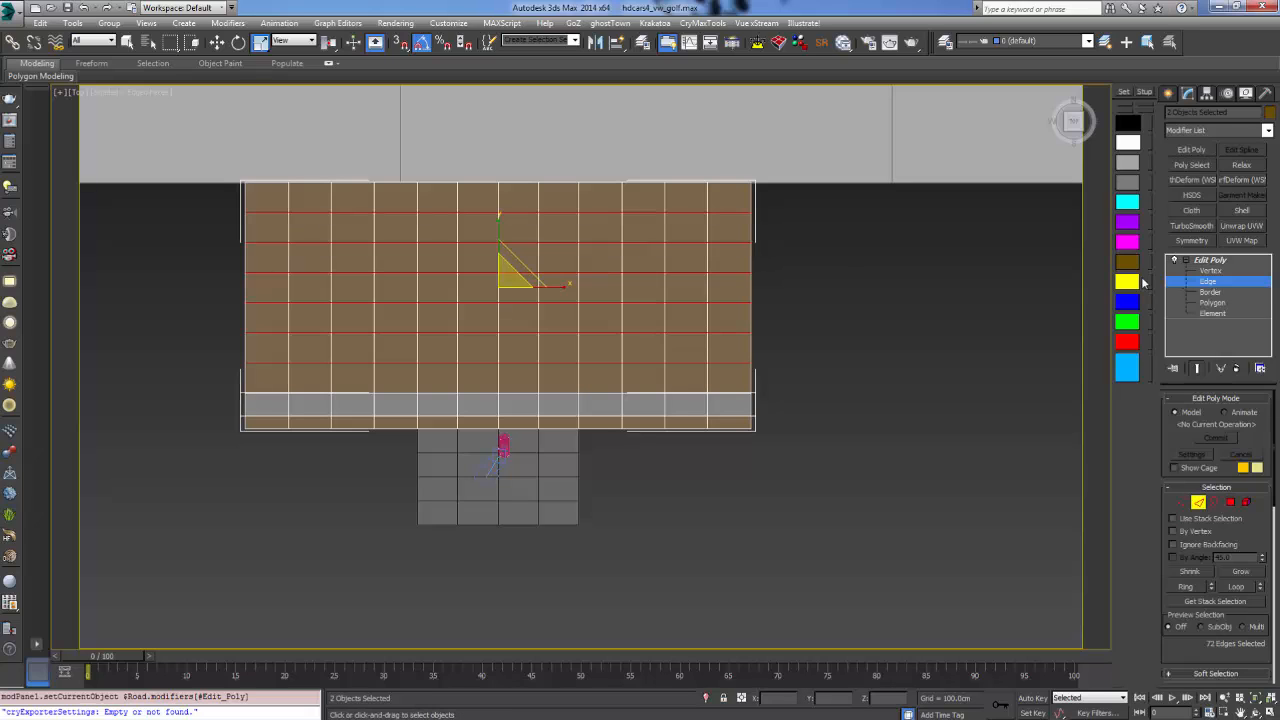
Select one border edge each on the beach, road and front beach strip along the same short side
left_click(748, 200)
left_click(752, 408, "ctrl")
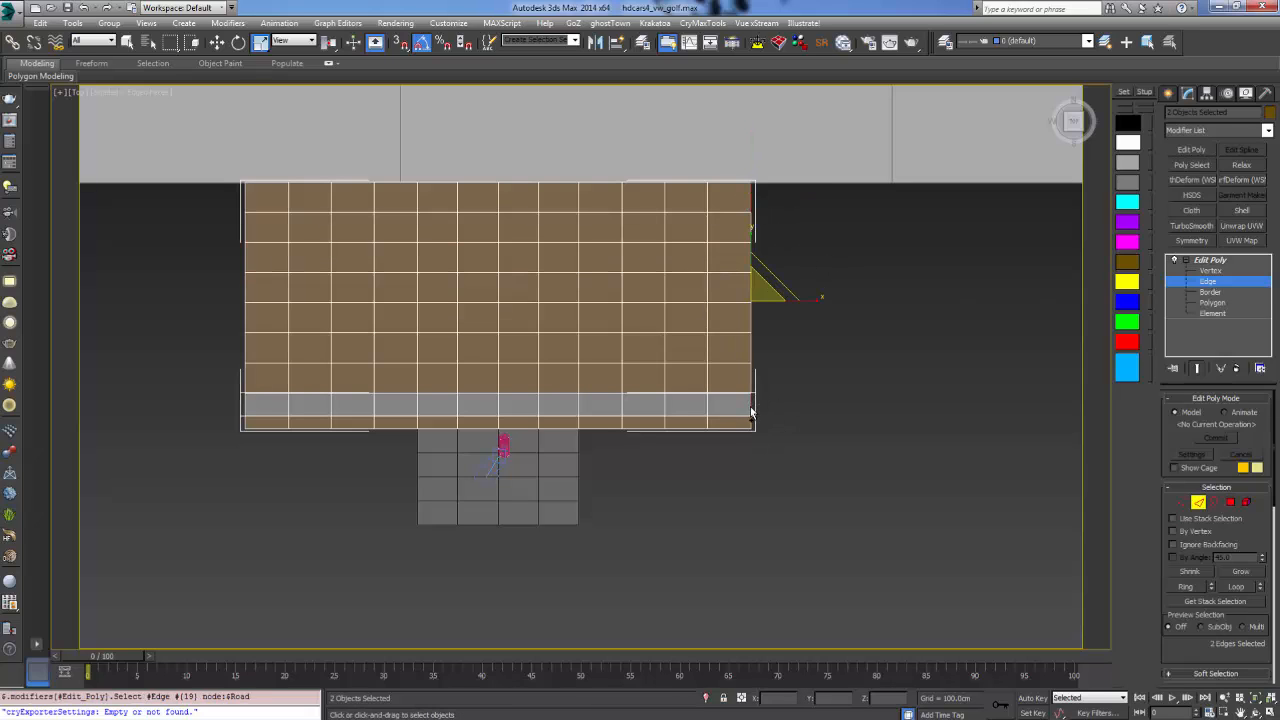
left_click(757, 430, "ctrl")
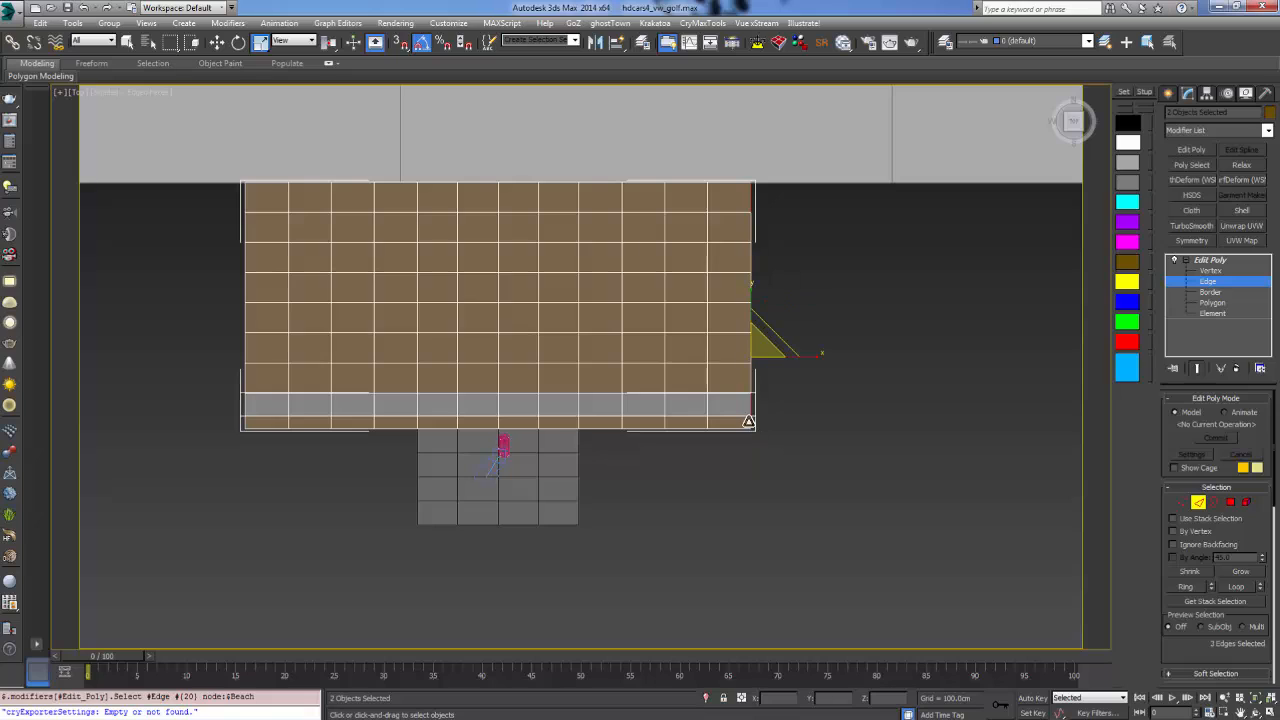
left_click(243, 427, "ctrl")
left_click(243, 408, "ctrl")
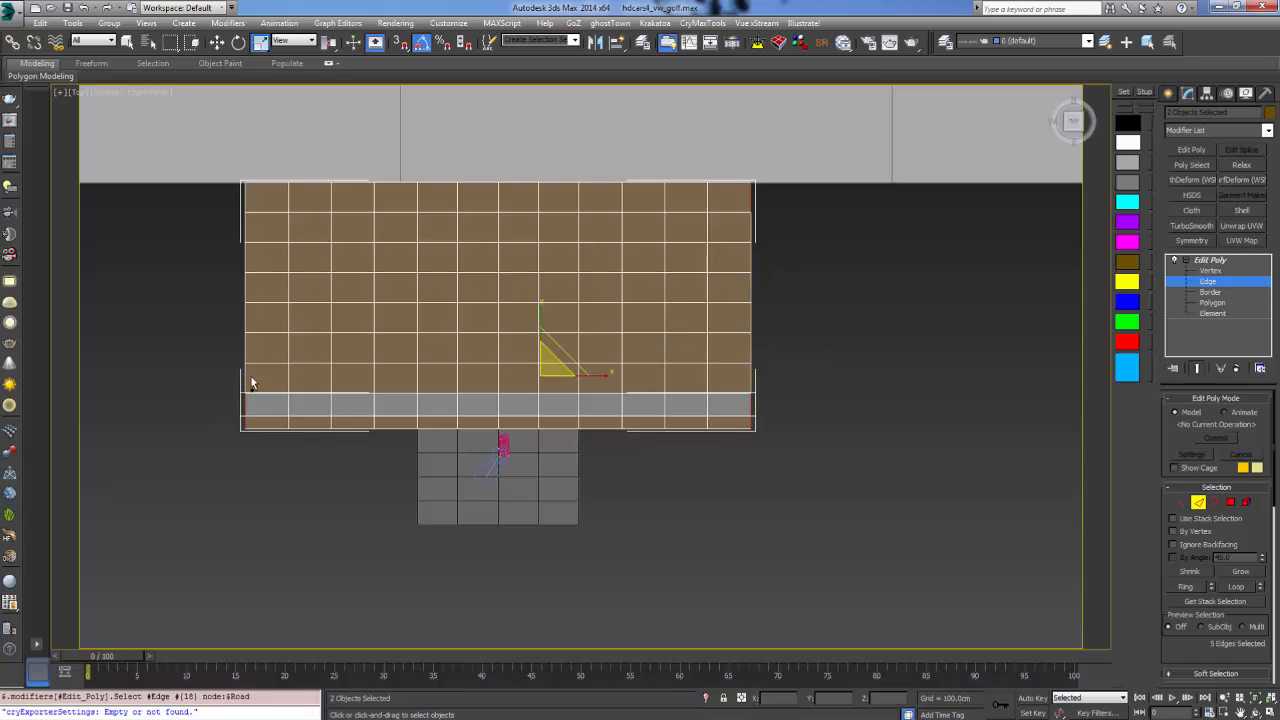
left_click_drag(272, 388, 238, 466, "alt")
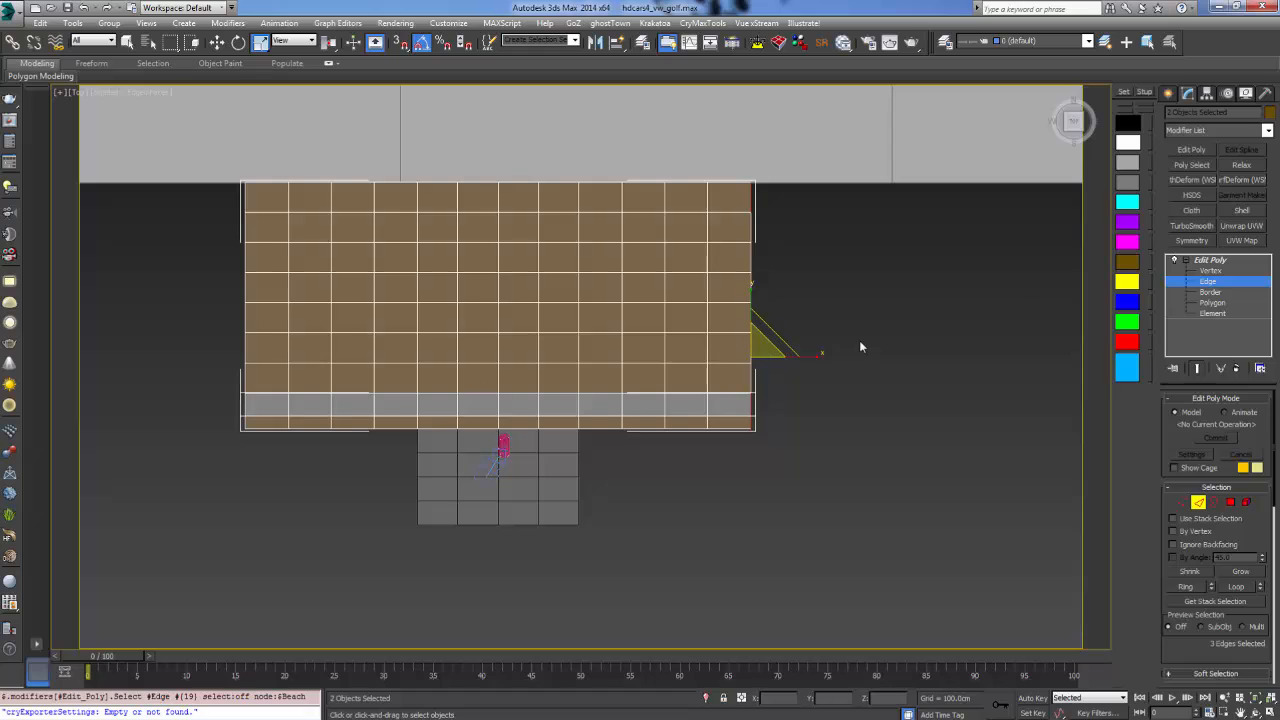
middle_click_drag(857, 349, 795, 387)
key("e")
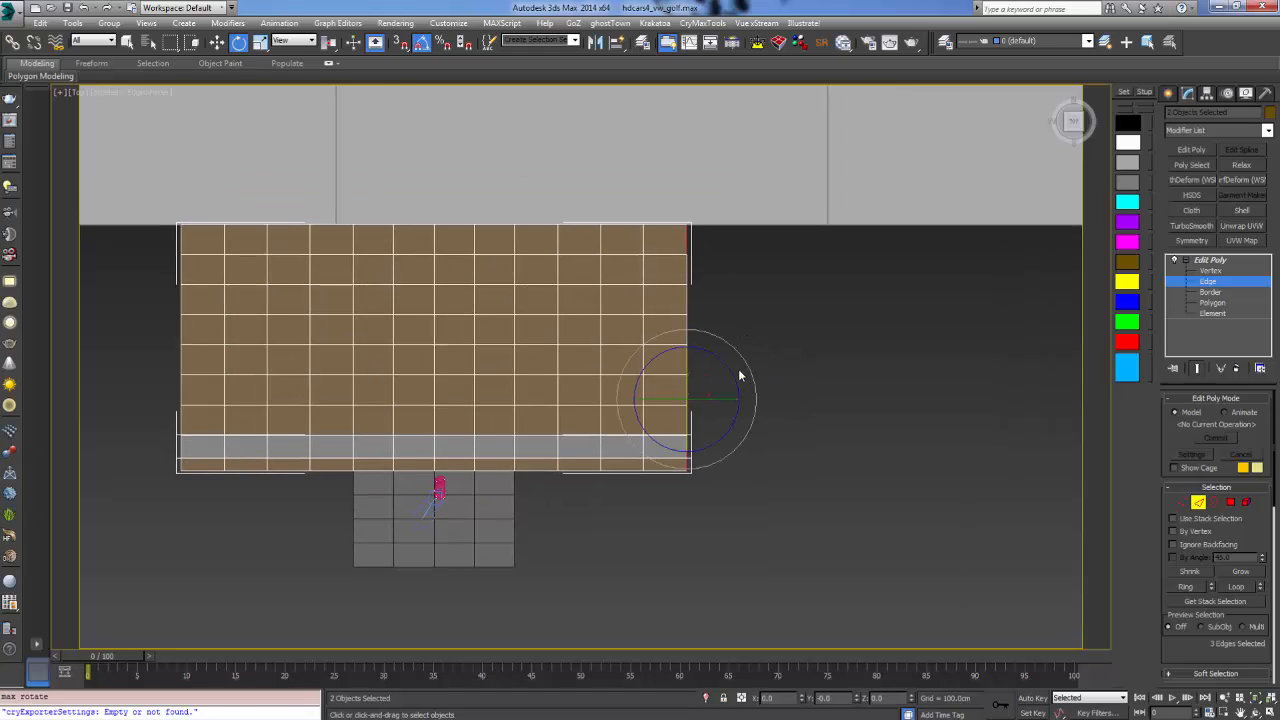
key("w")
left_click_drag(725, 398, 772, 398, "shift")
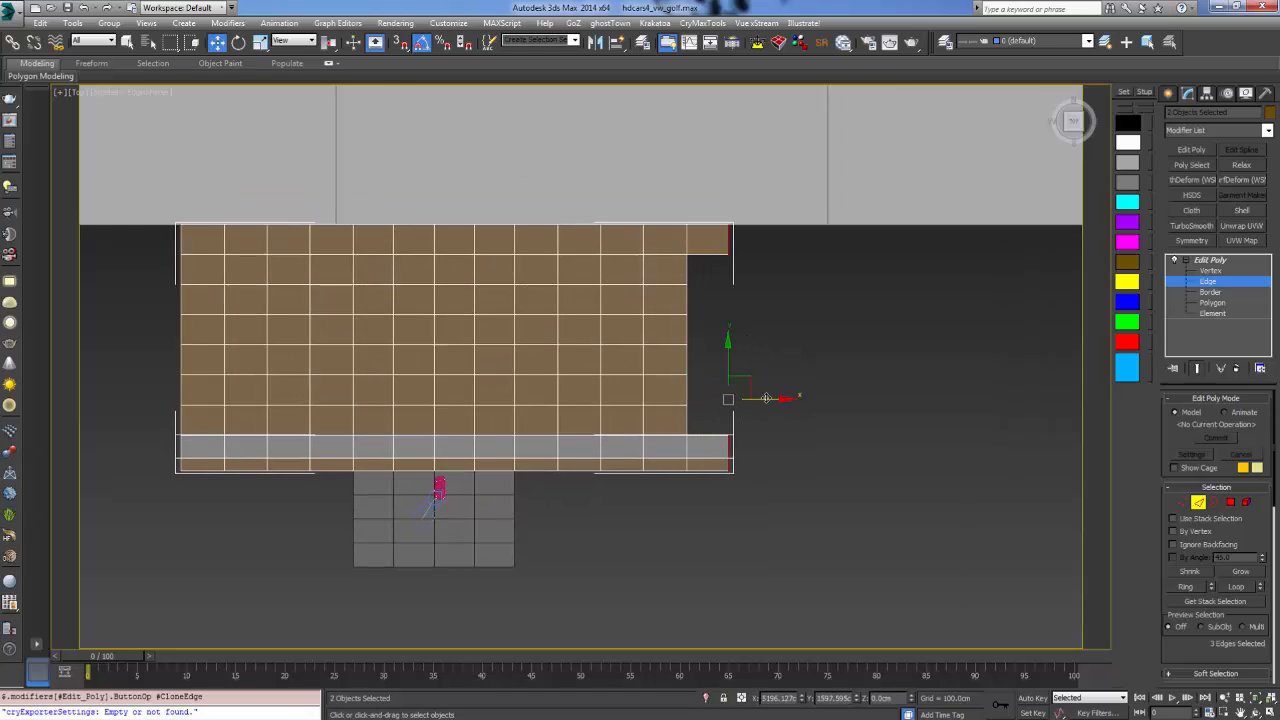
key("ctrl+z")
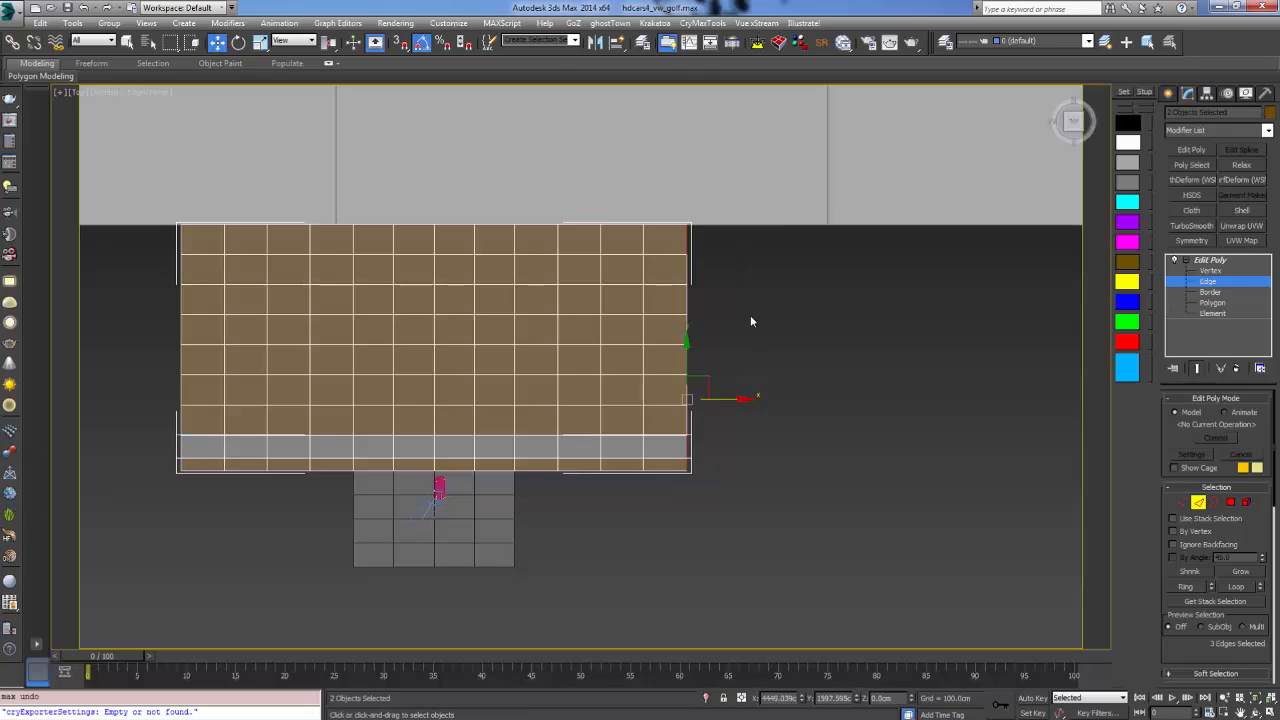
Expand the selection to the full border loop, clone the edges outward along X to lengthen the beach and road, and check the camera view
left_click(1240, 586)
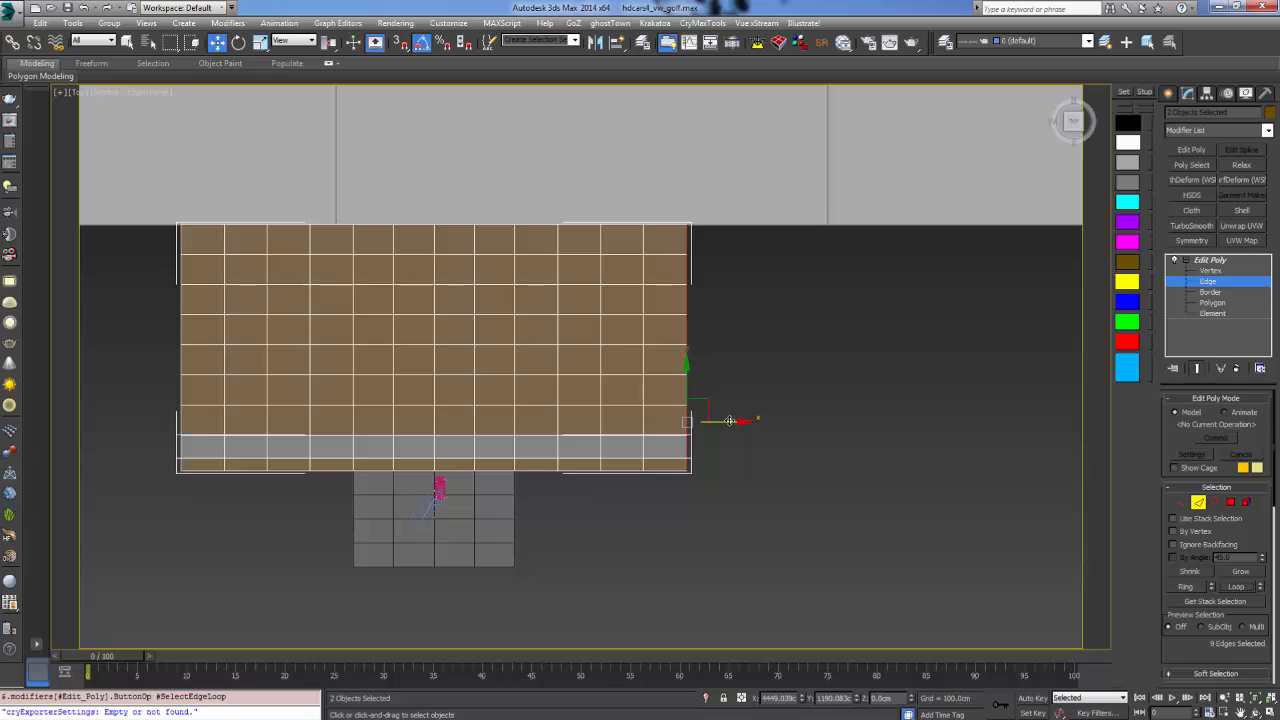
left_click_drag(734, 423, 942, 421)
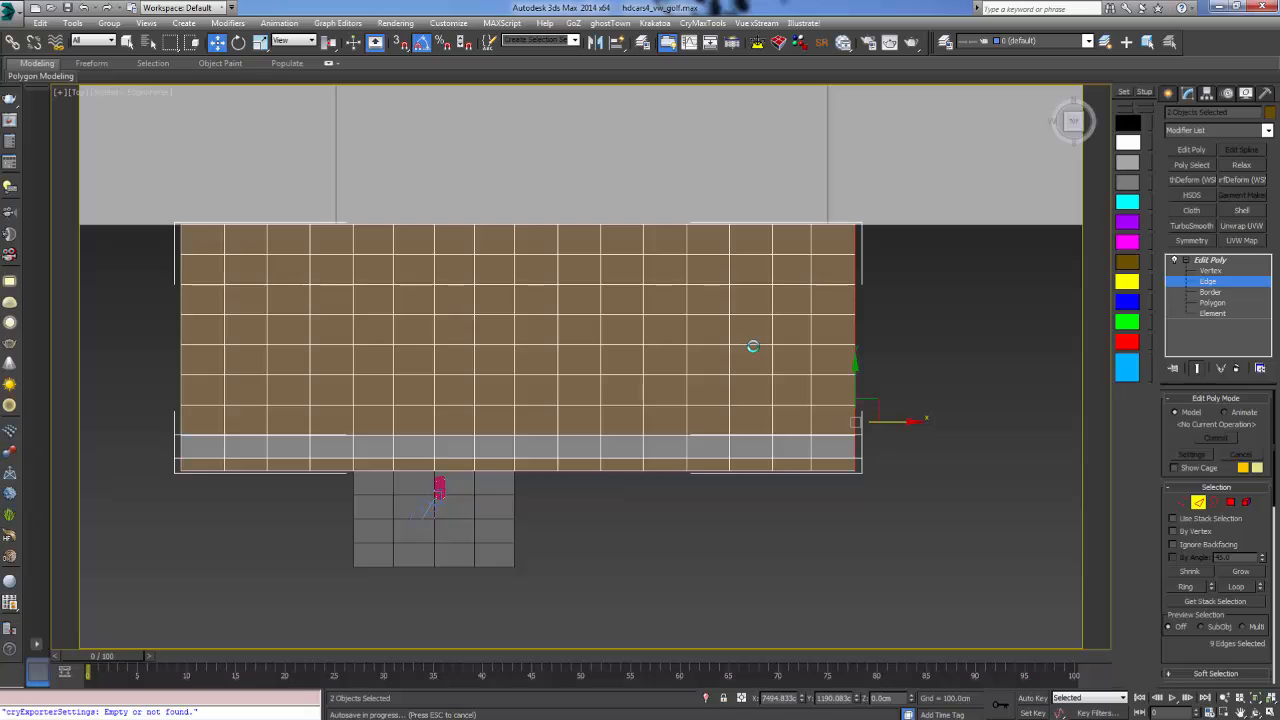
key("c")
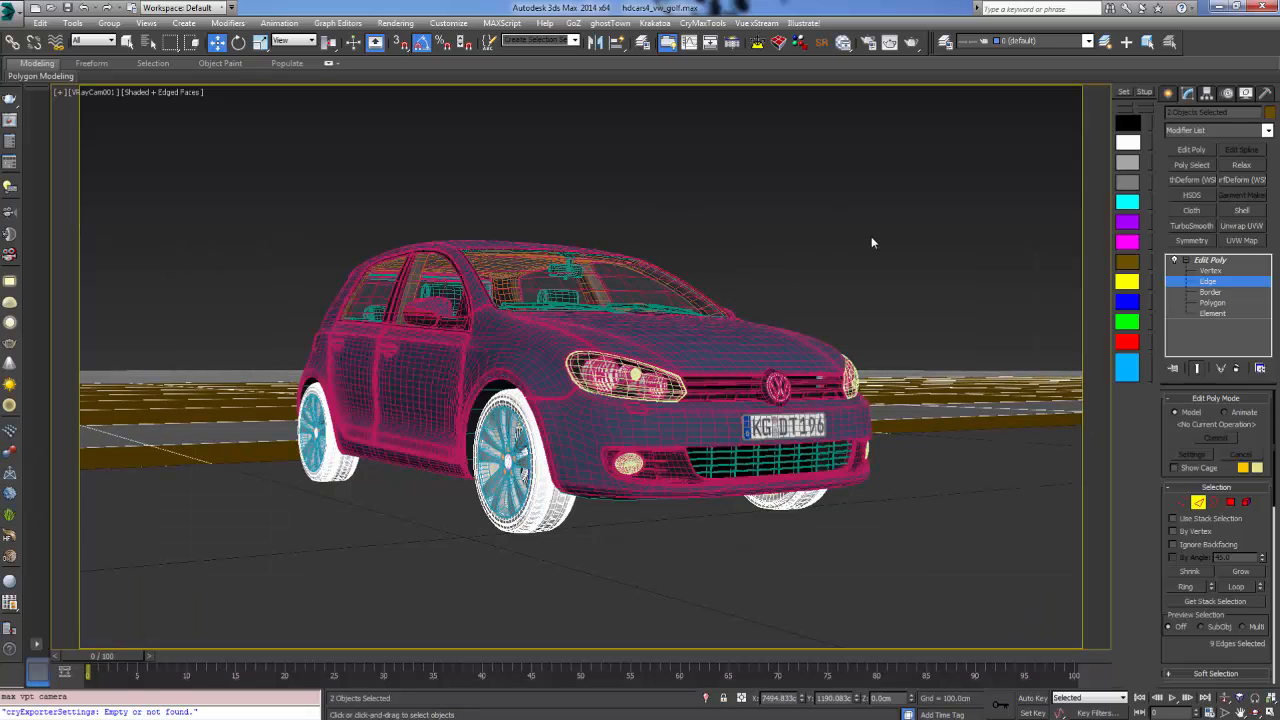
Leave edge editing, hide the geometry in the top view, and select the V-Ray camera
key("t")
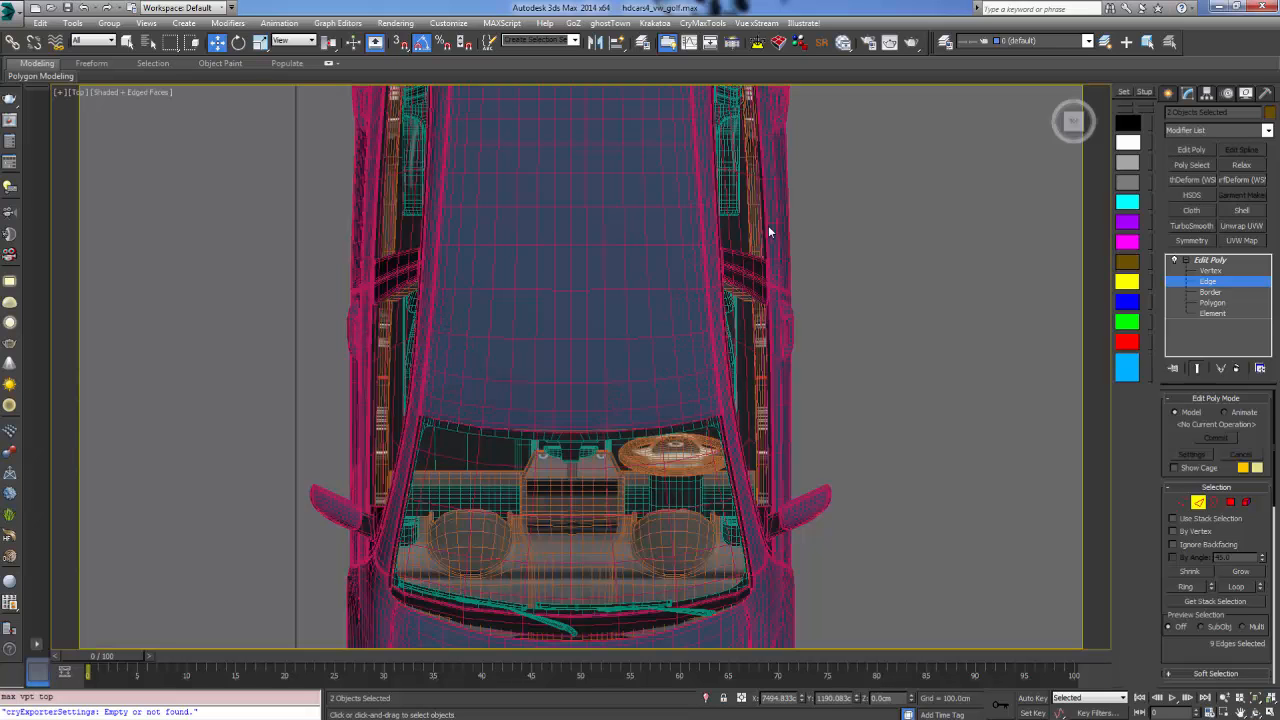
scroll(563, 288, "down", 8)
scroll(571, 349, "up", 2)
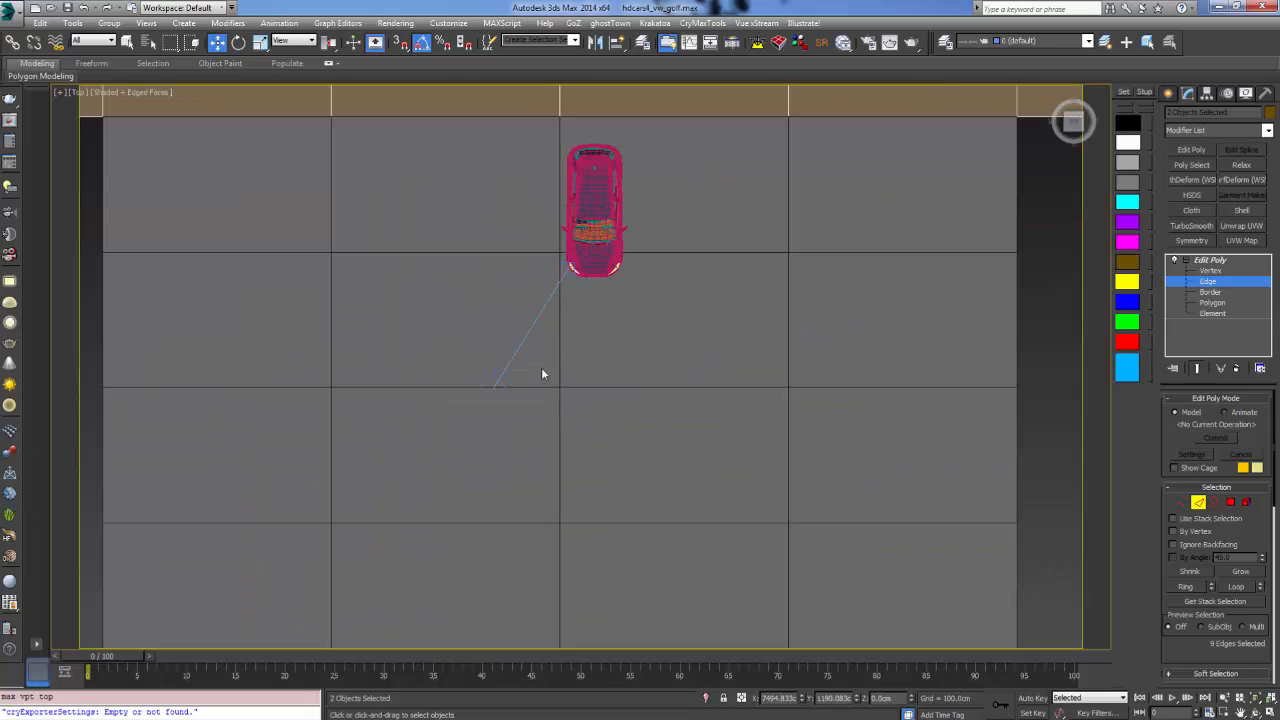
left_click(1168, 92)
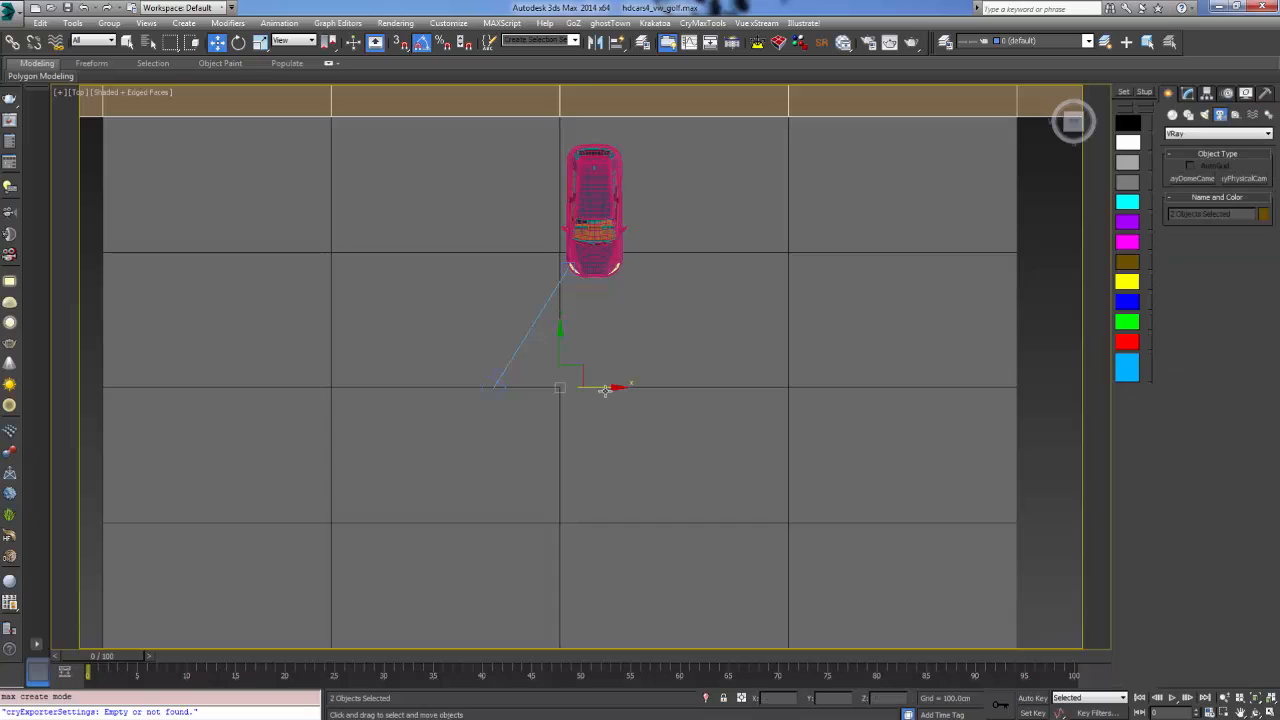
left_click(495, 382)
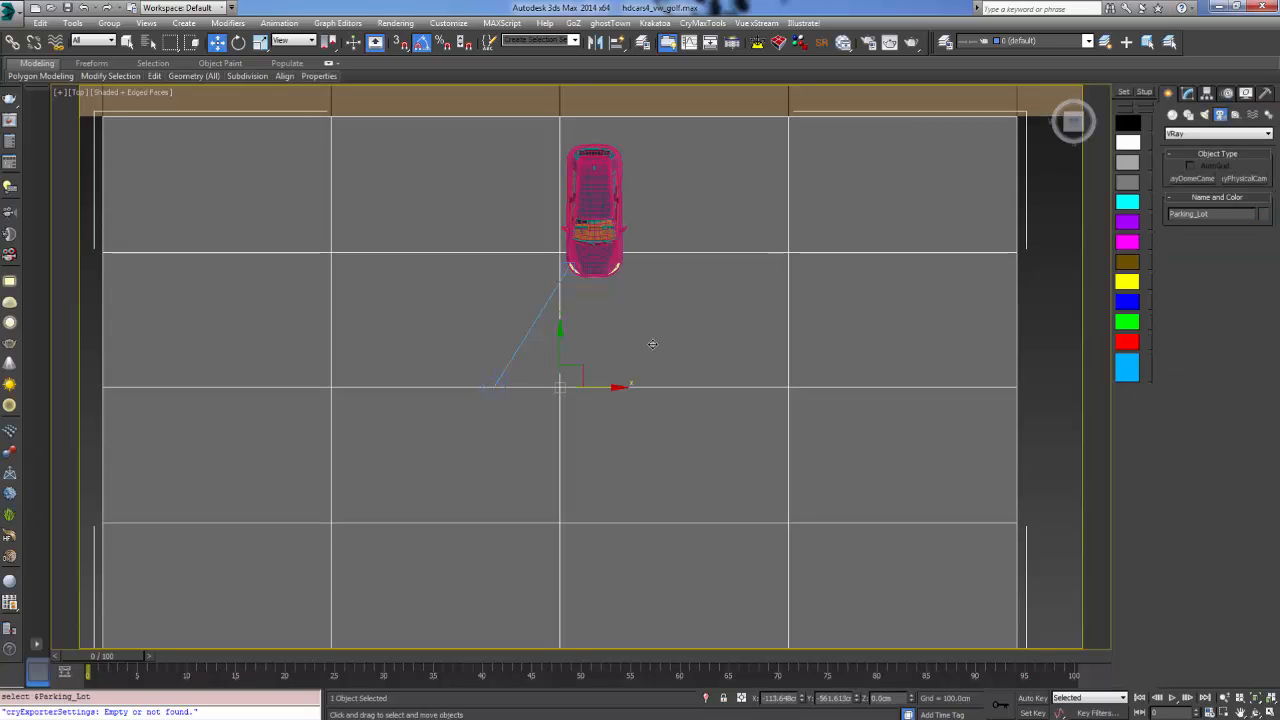
key("shift+g")
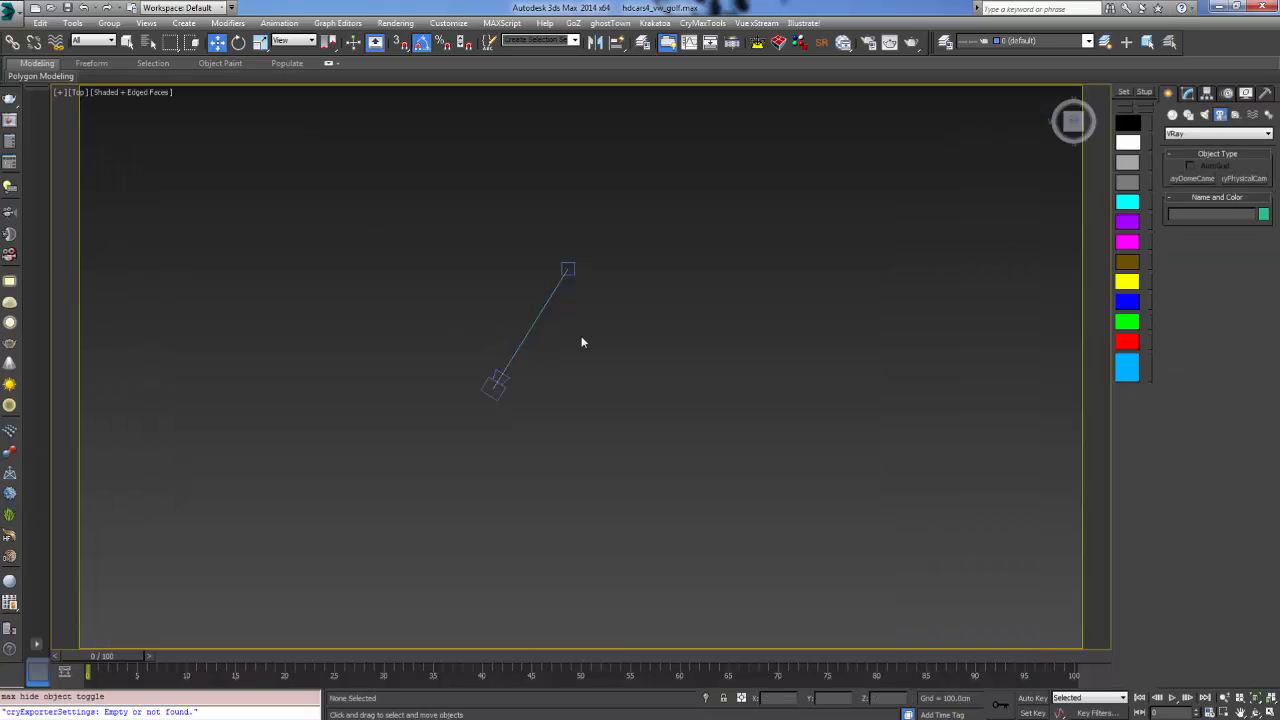
left_click(493, 388)
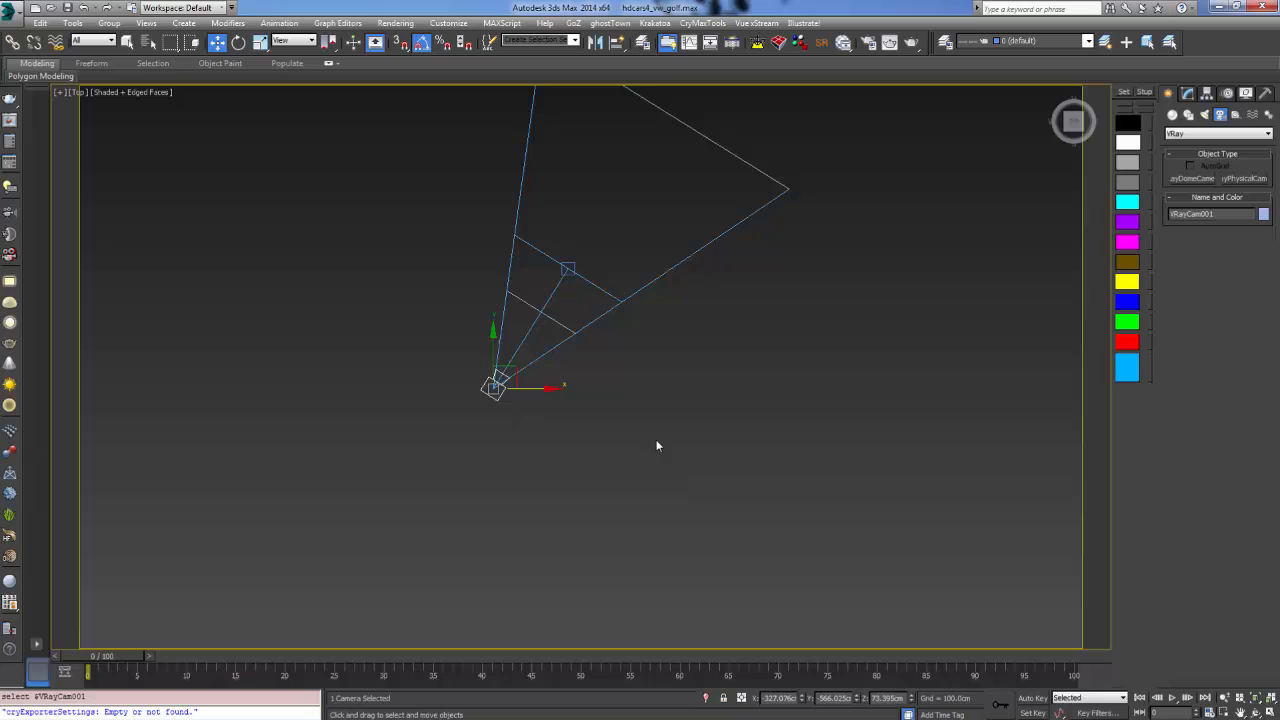
Lock the V-Ray camera's move, rotate and scale transforms on the X, Y and Z axes
left_click(1207, 93)
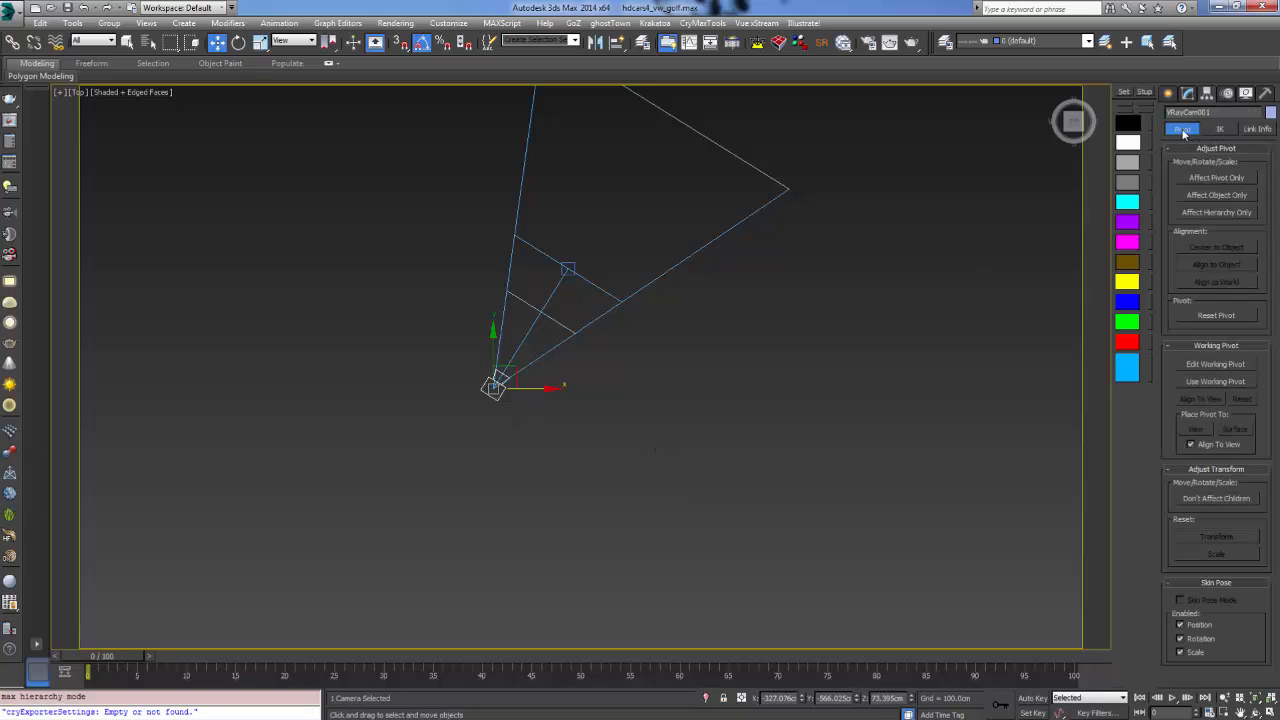
left_click(1258, 130)
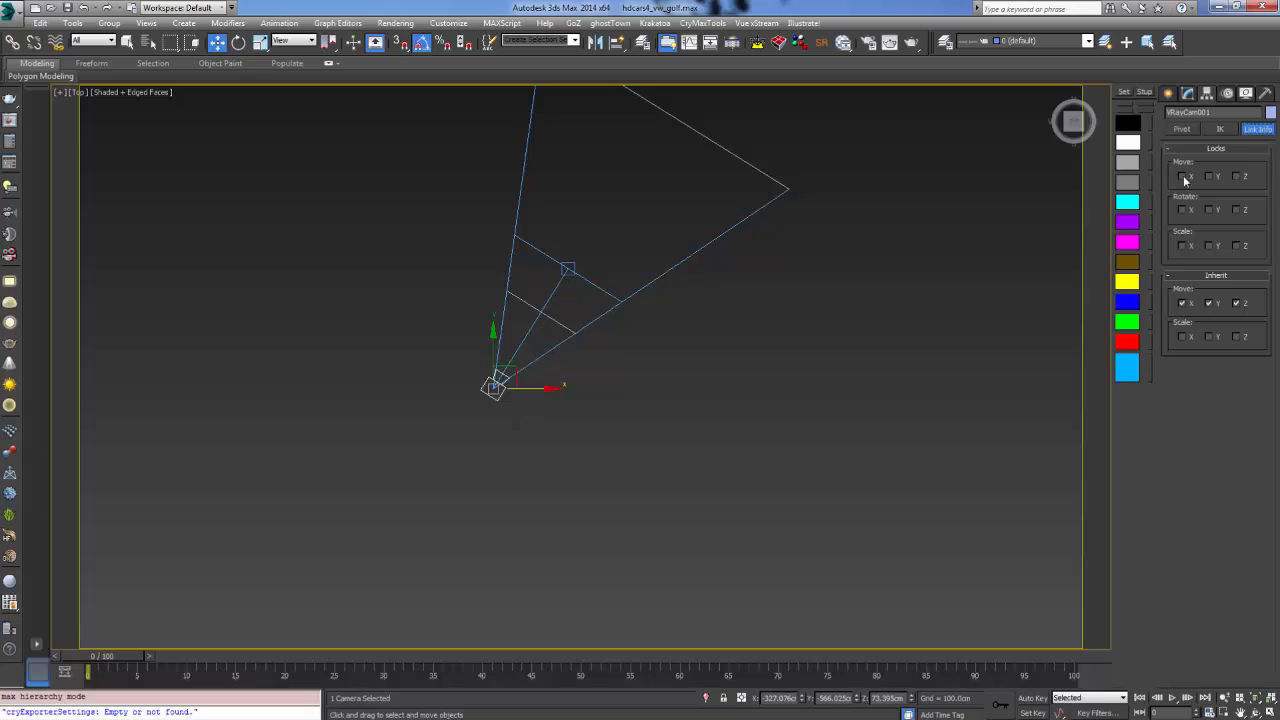
left_click(1183, 176)
left_click(1244, 179)
left_click(1183, 210)
left_click(1210, 210)
left_click(1238, 210)
left_click(1183, 246)
left_click(1210, 246)
Return to the camera view, unhide the geometry, and undo the stray selection changes
key("c")
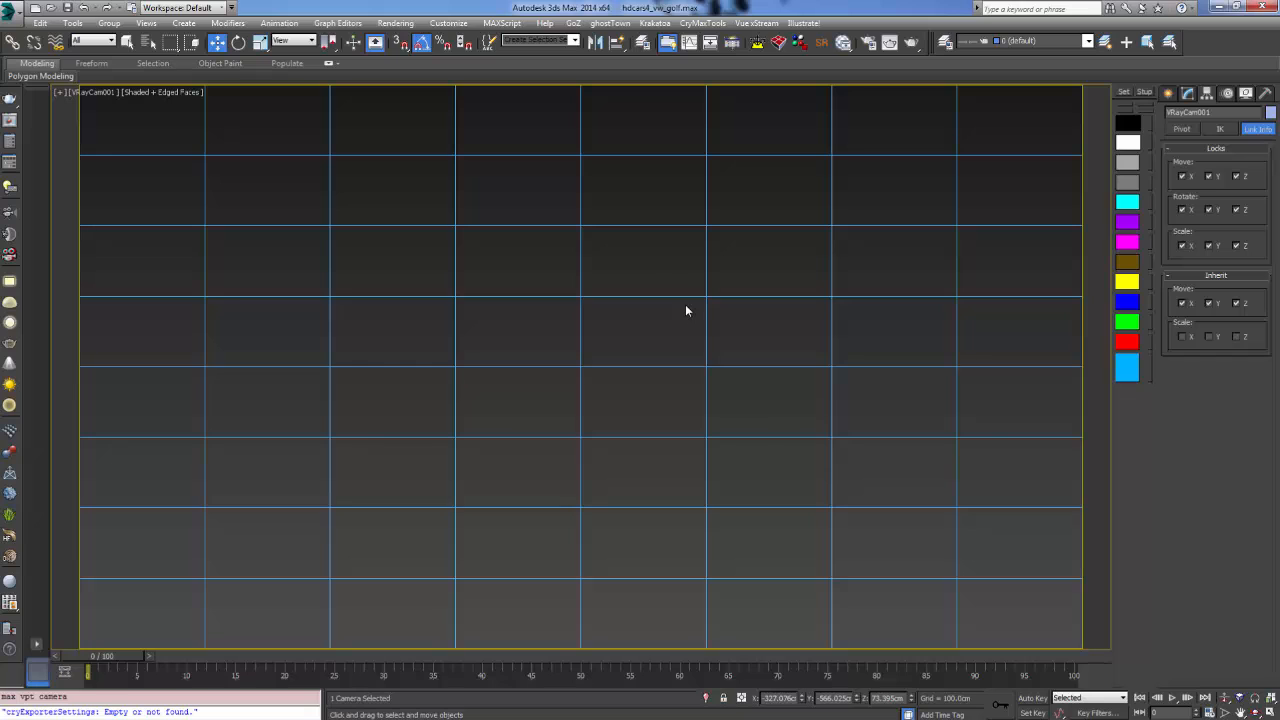
key("shift+g")
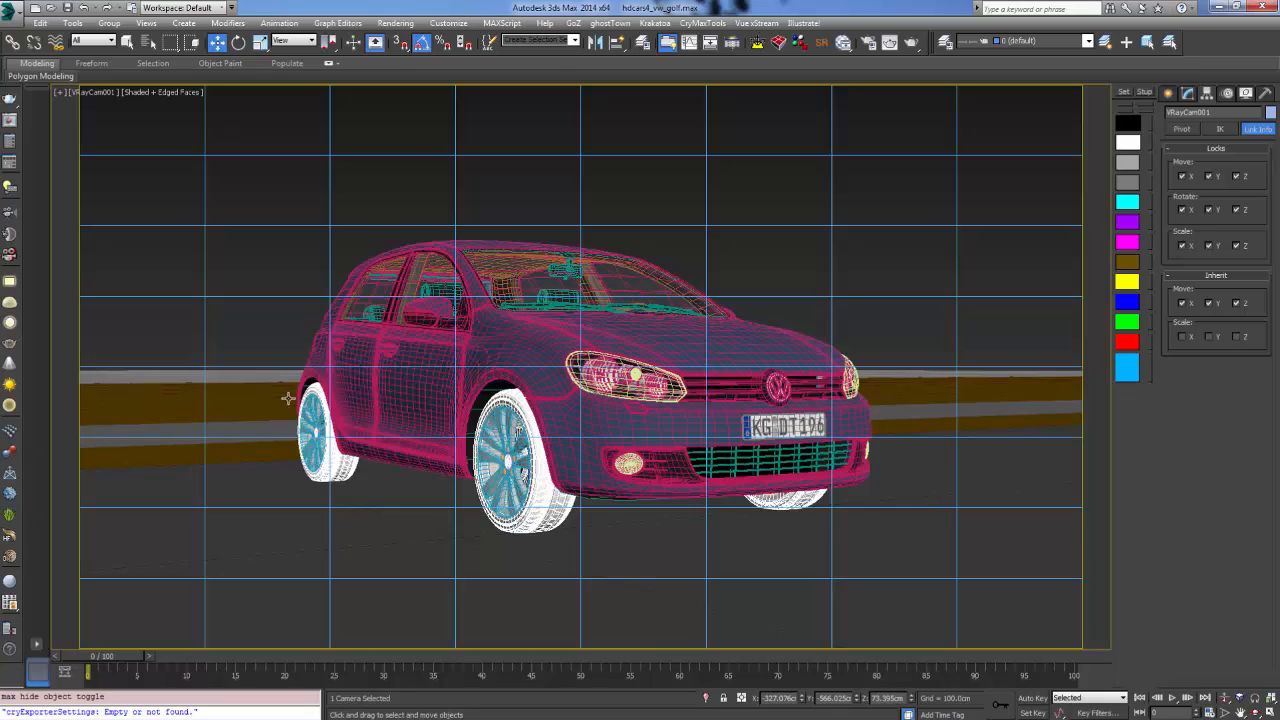
left_click(224, 378)
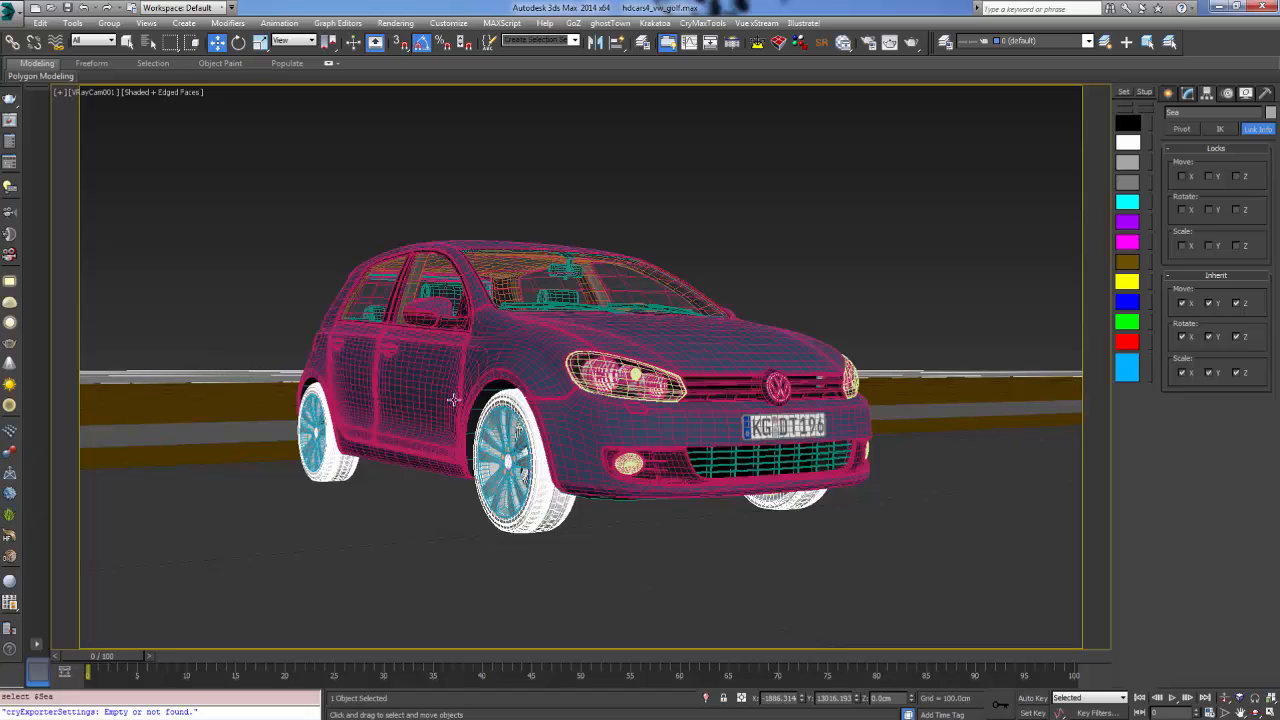
key("ctrl+z")
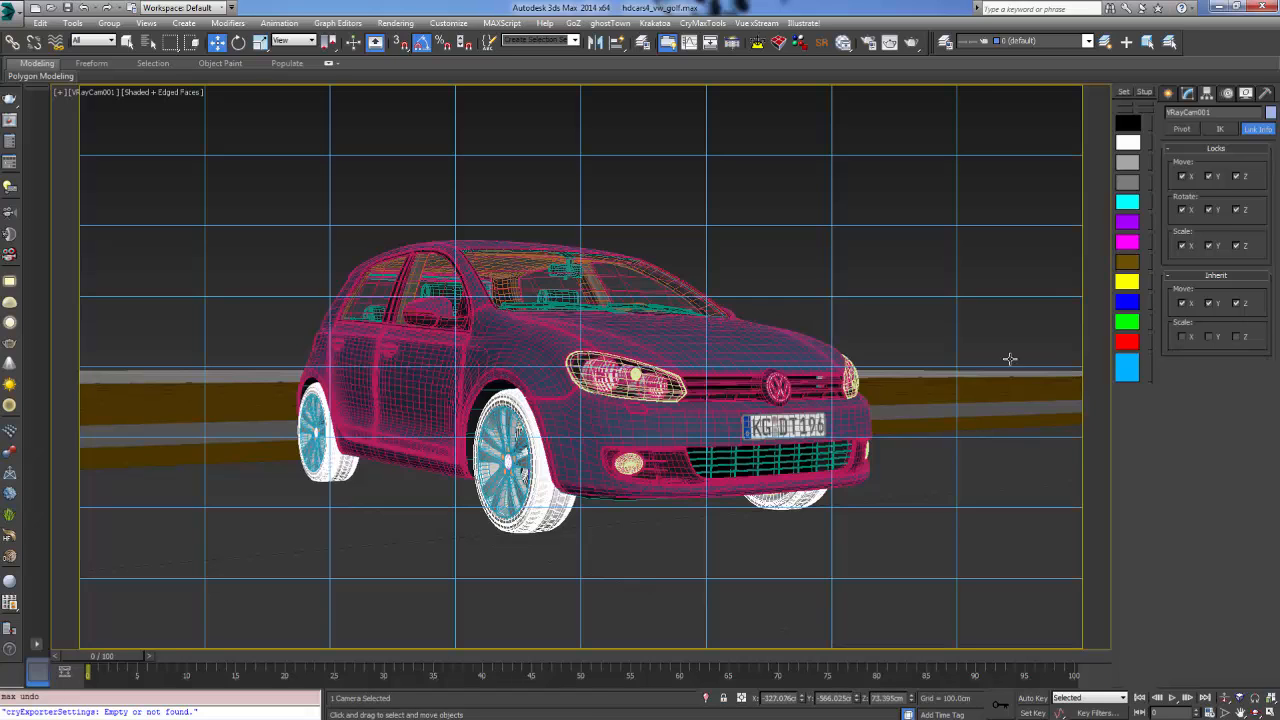
key("ctrl+z")
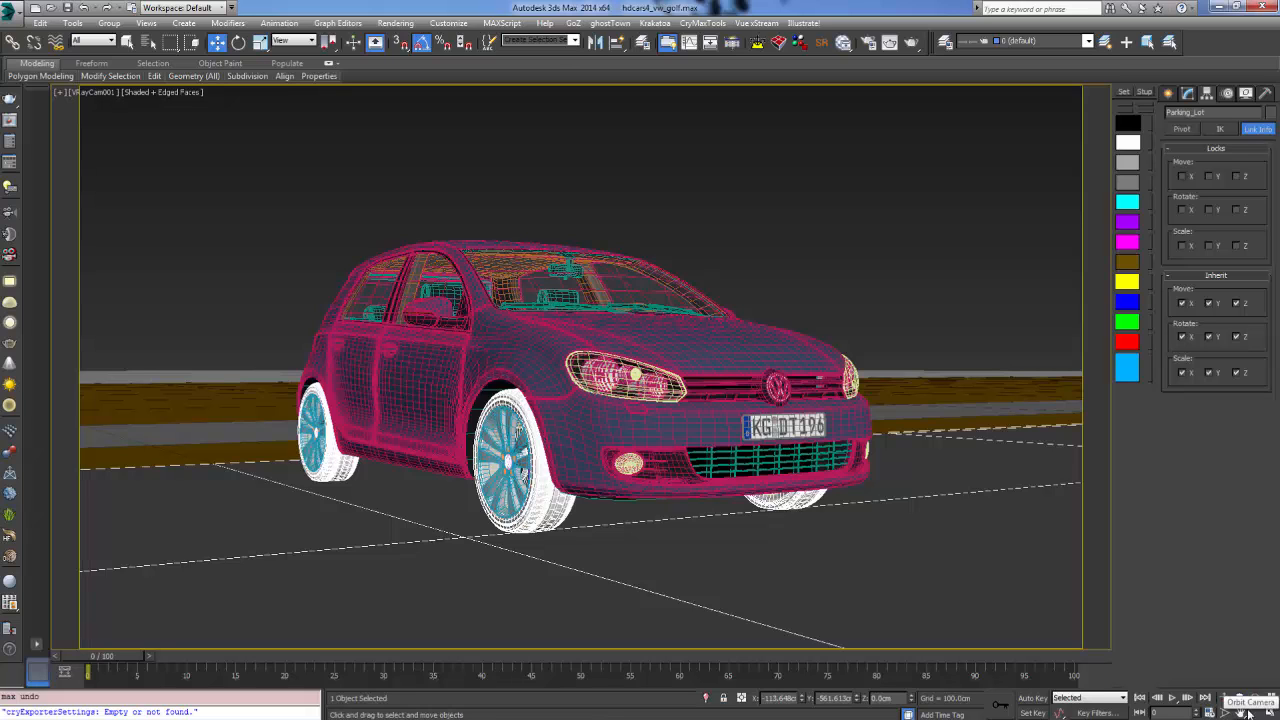
Truck the camera so the car sits slightly lower in the frame
left_click(1240, 712)
left_click_drag(504, 336, 507, 368)
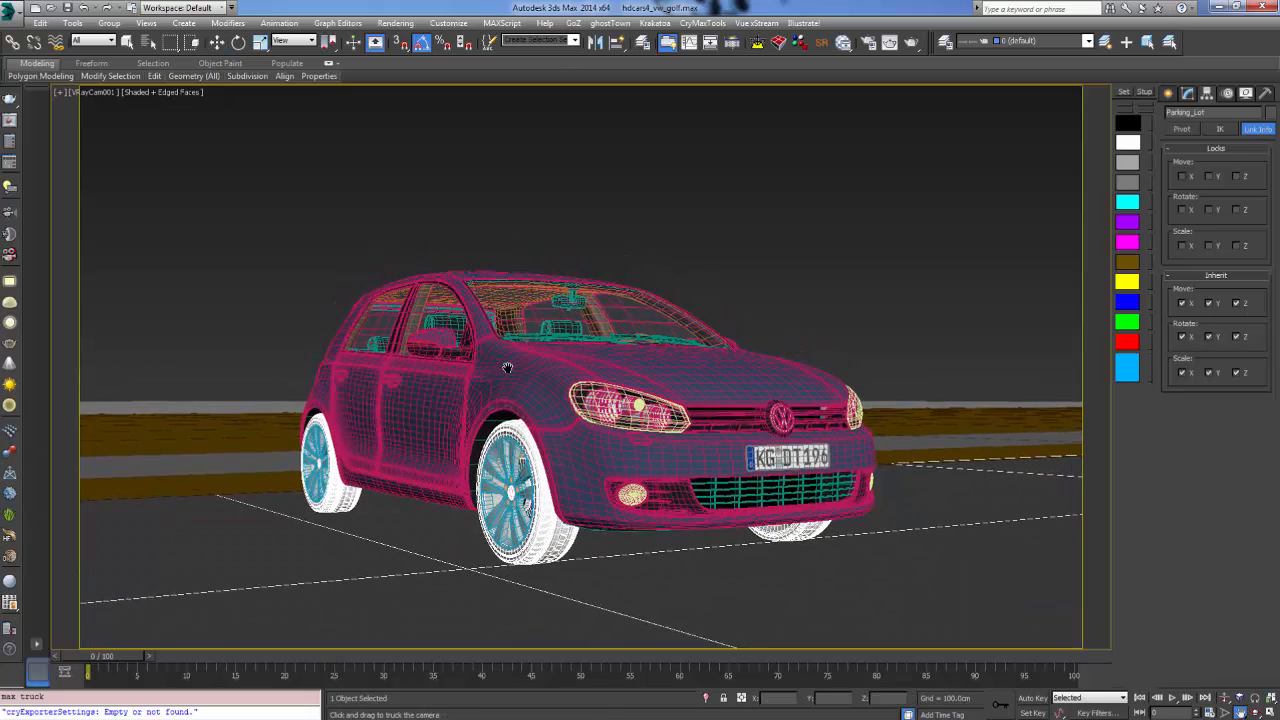
left_click_drag(622, 423, 619, 424)
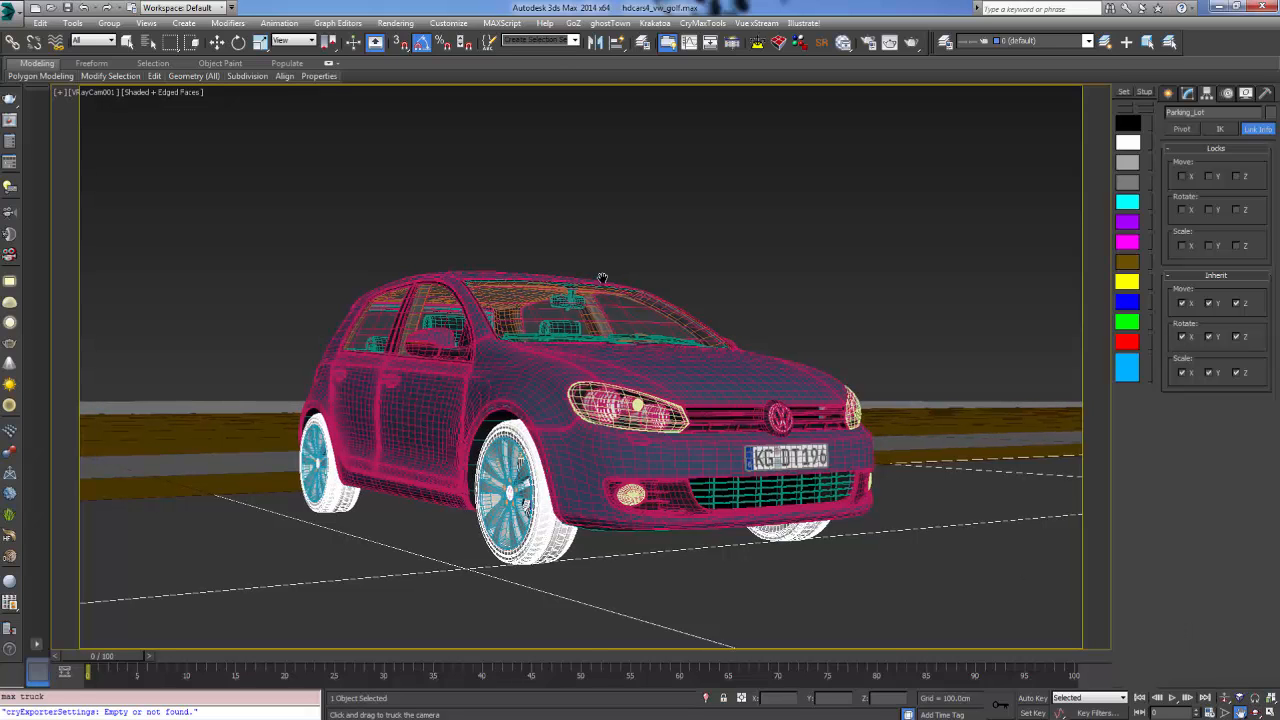
Select the V-Ray camera in the front view and unlock its movement on the X, Y and Z axes
key("alt+w")
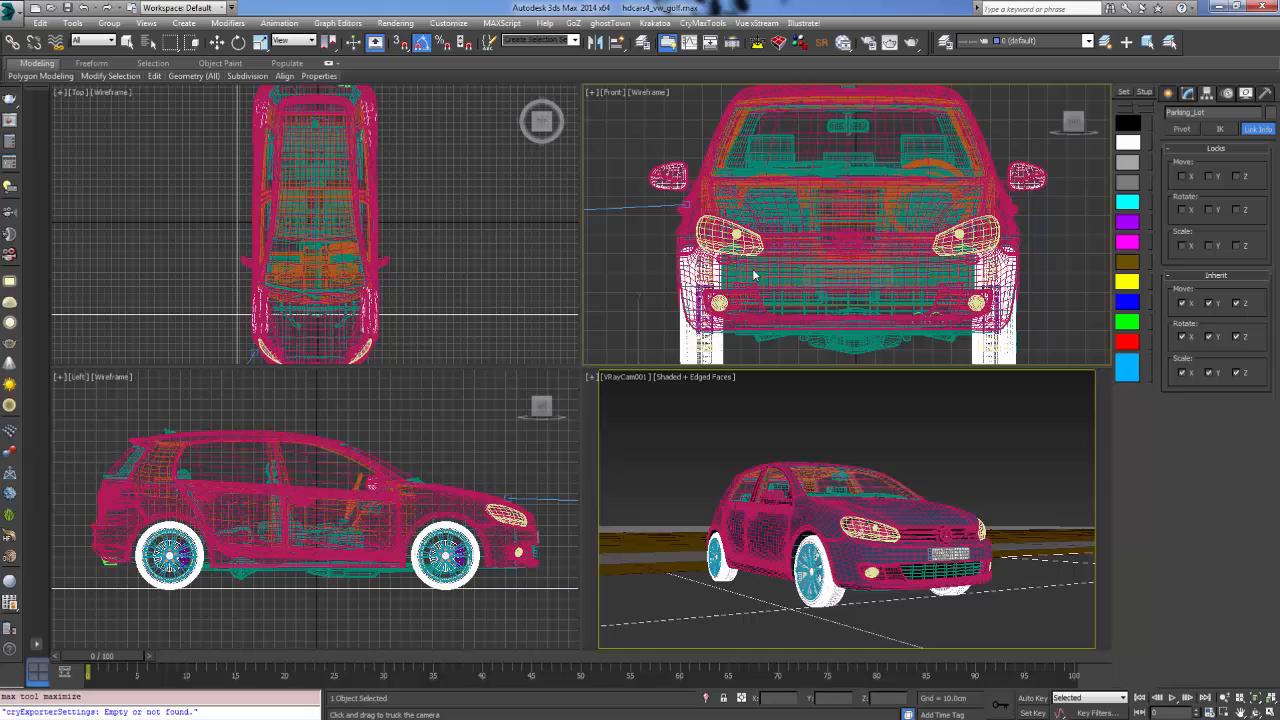
scroll(754, 270, "down", 4)
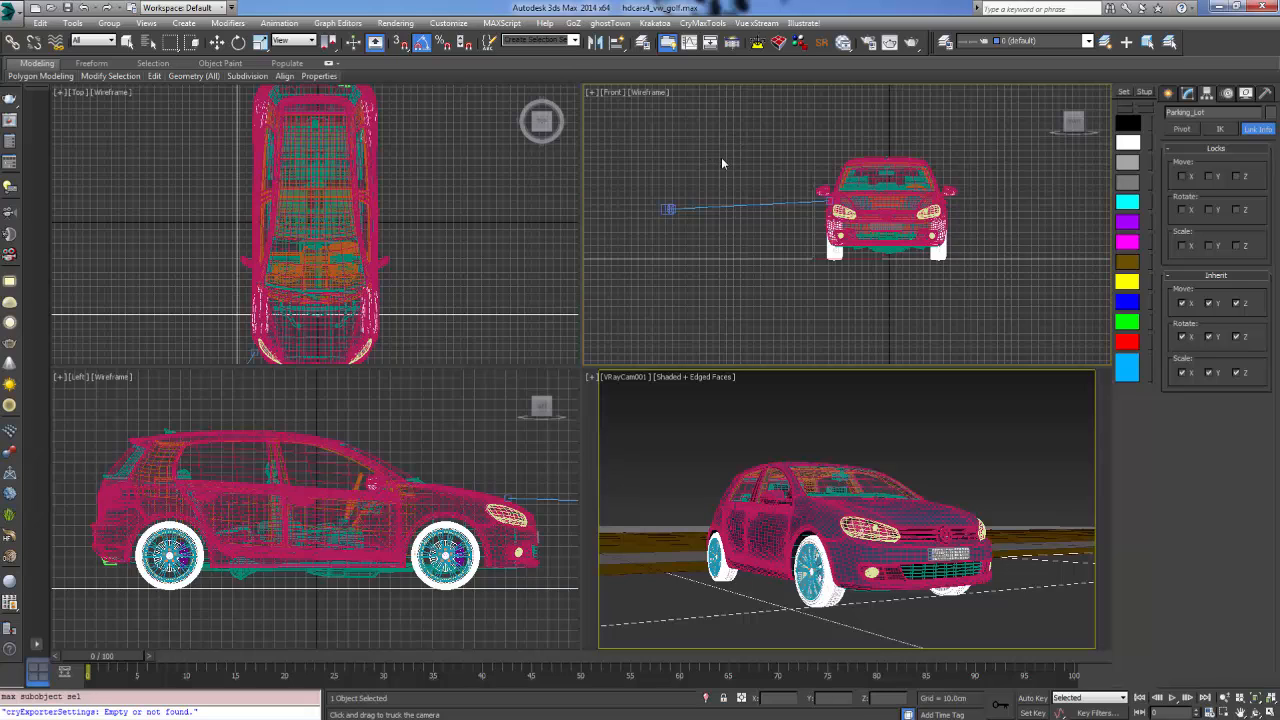
key("w")
left_click(669, 210)
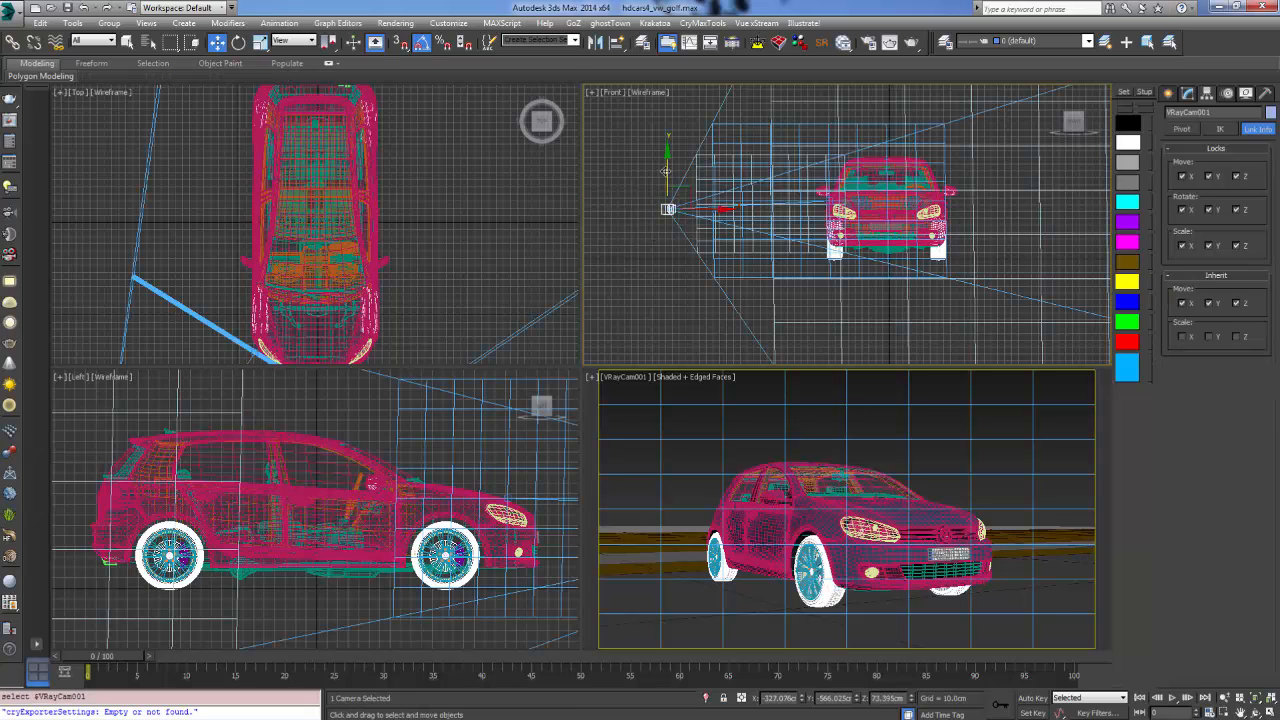
left_click(663, 156)
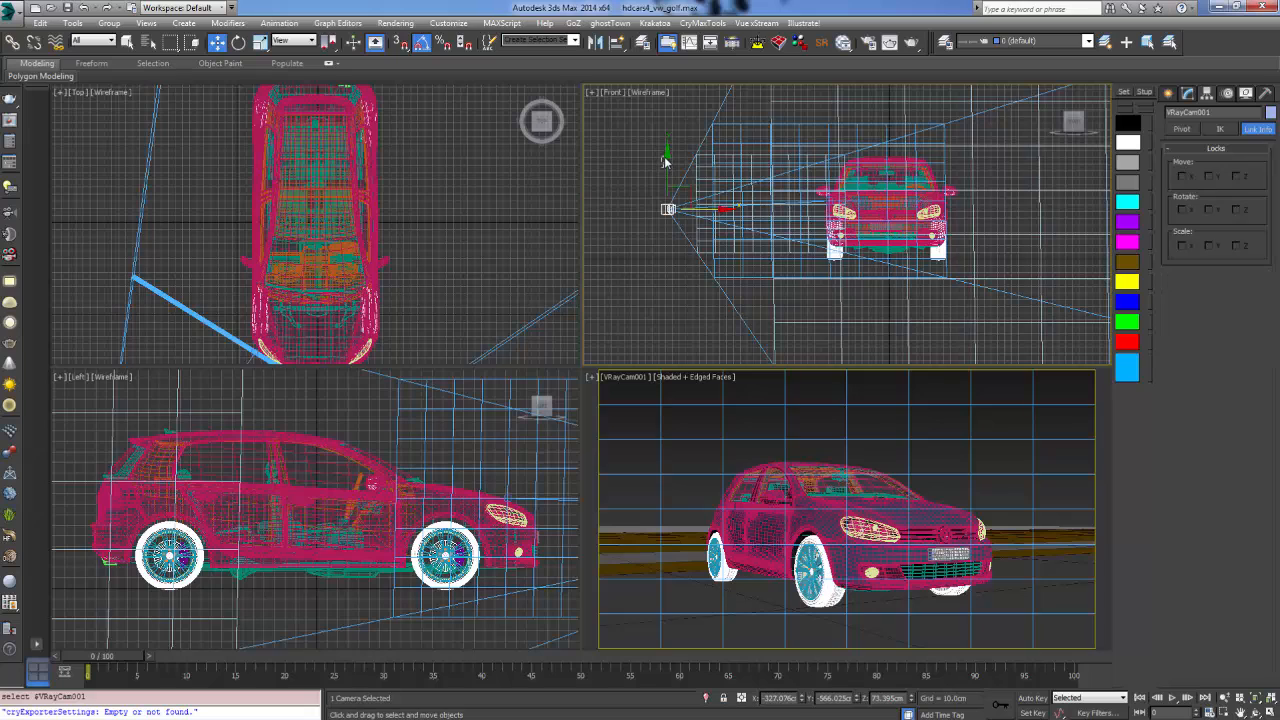
key("ctrl+z")
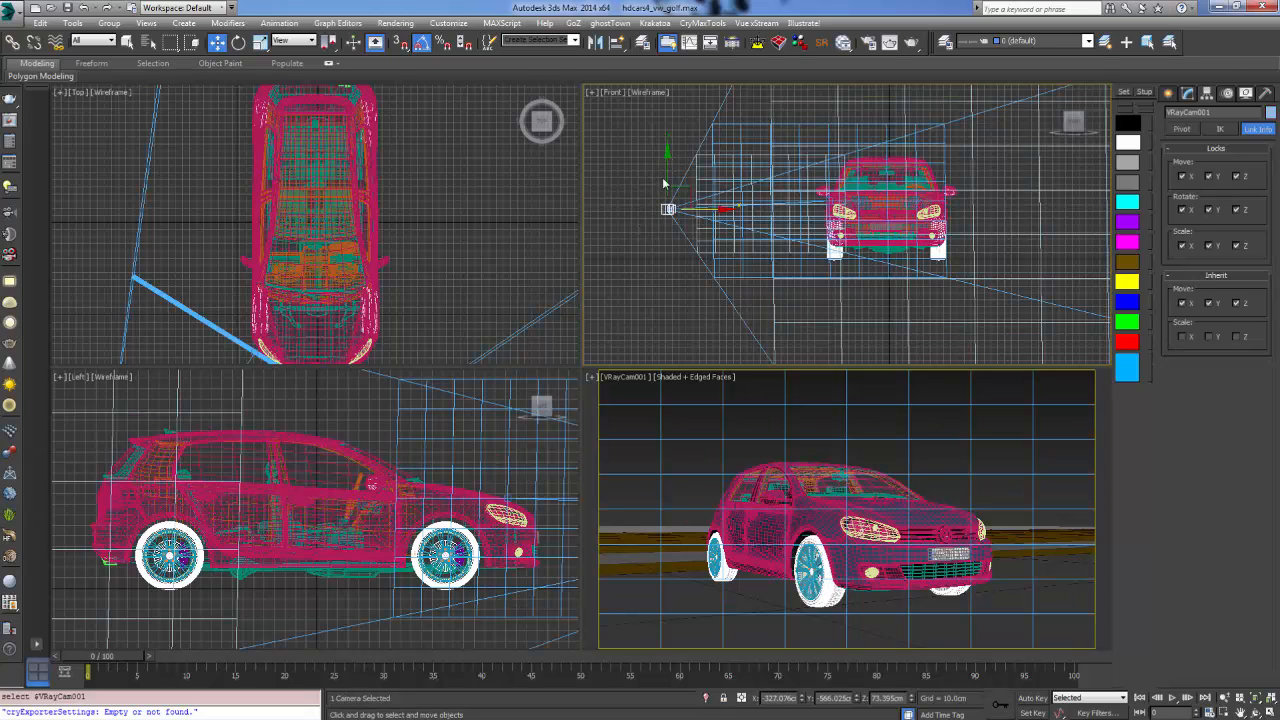
left_click(1182, 177)
left_click(1237, 177)
Raise the V-Ray camera to a height of about 106.7 cm and lock its X, Y and Z movement again
left_click_drag(667, 155, 677, 122)
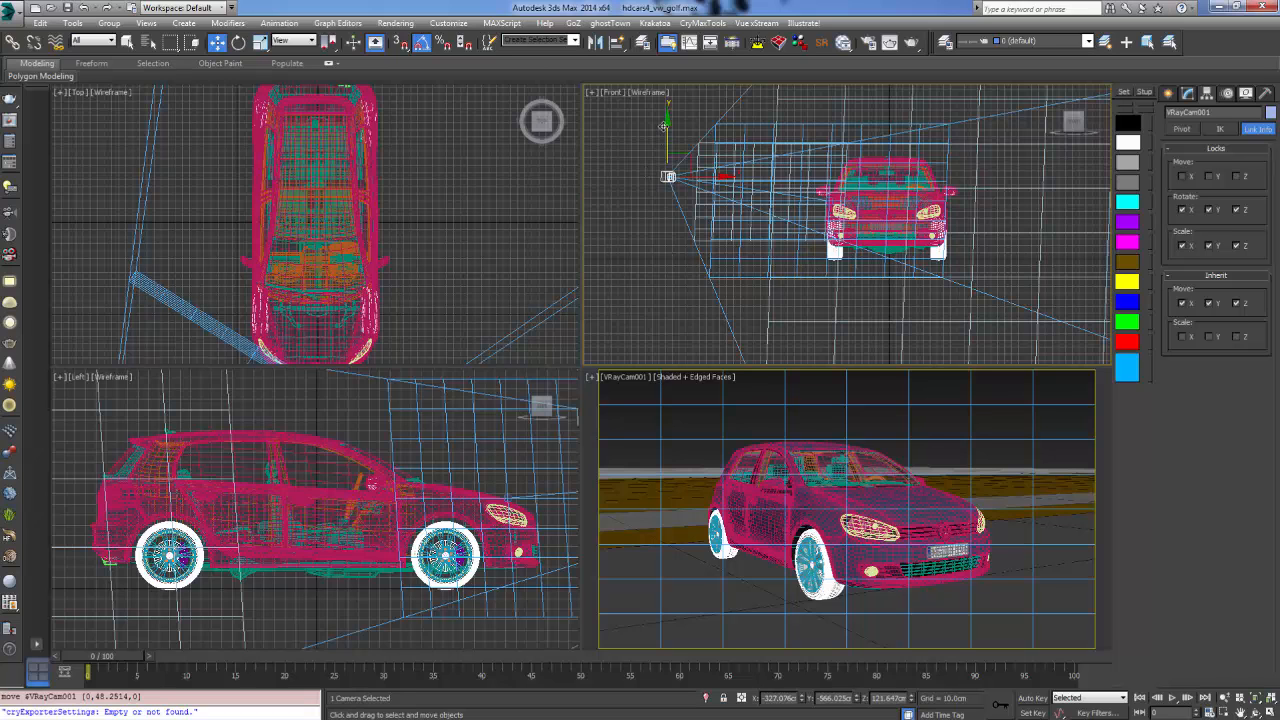
left_click_drag(663, 126, 664, 134)
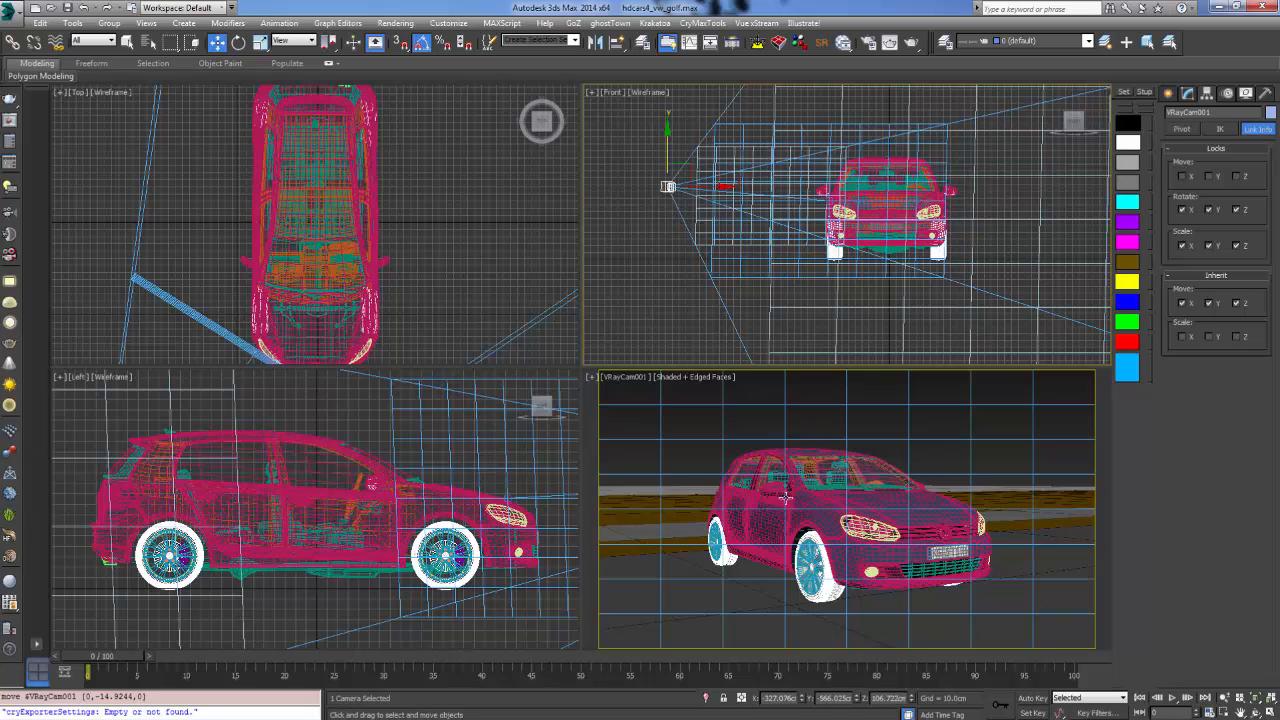
left_click(1182, 176)
left_click(1209, 176)
left_click(1237, 176)
Set the V-Ray camera's shutter speed to 20 and its white balance to Neutral
left_click(1188, 93)
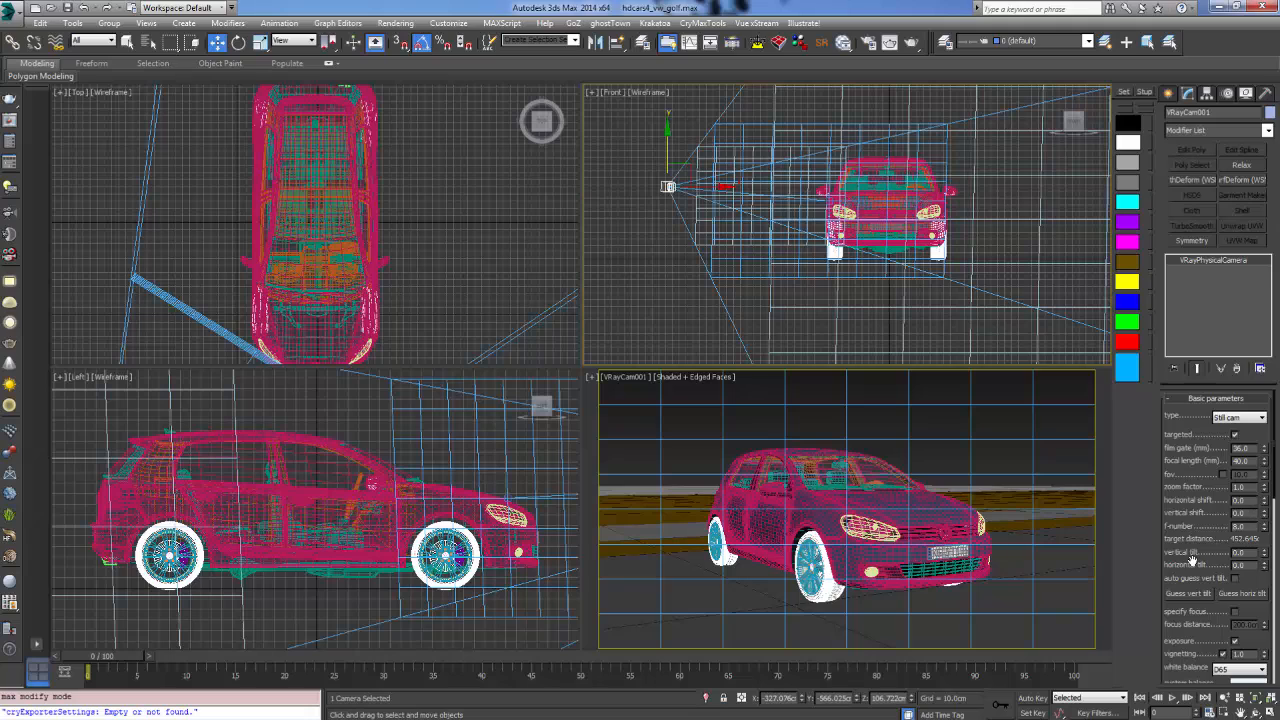
left_click_drag(1192, 562, 1170, 340)
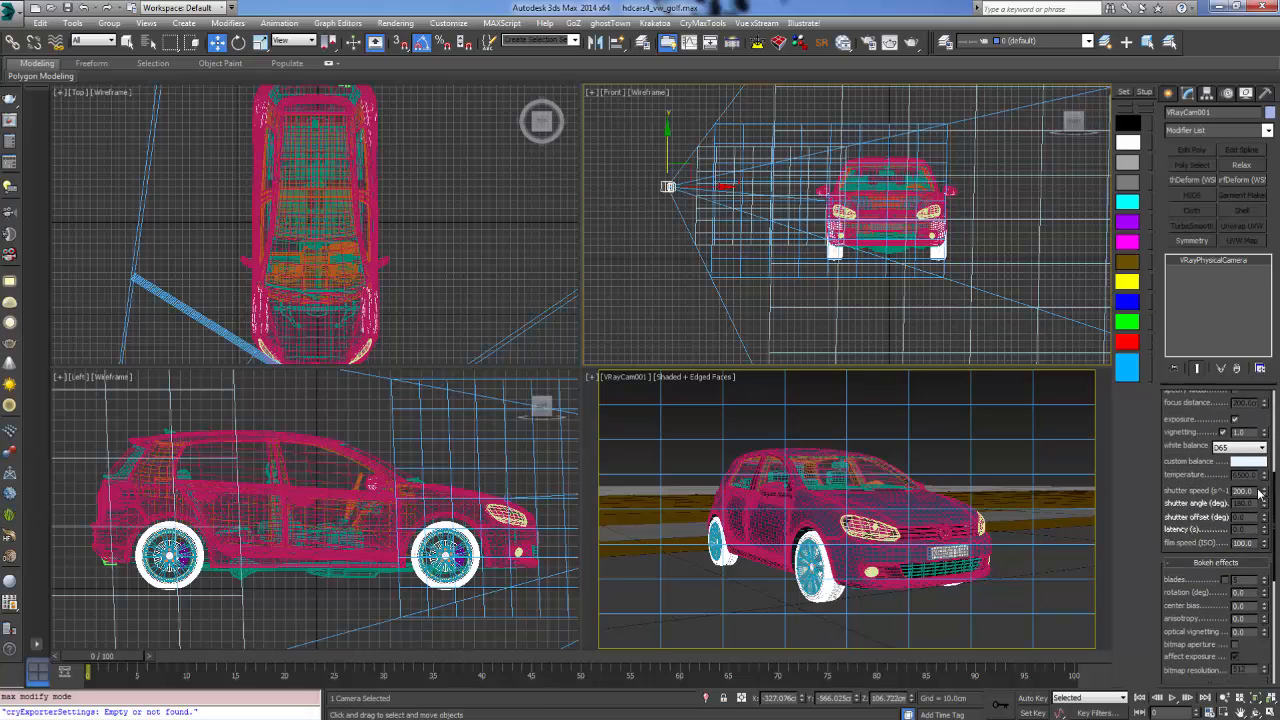
type("20")
key("Return")
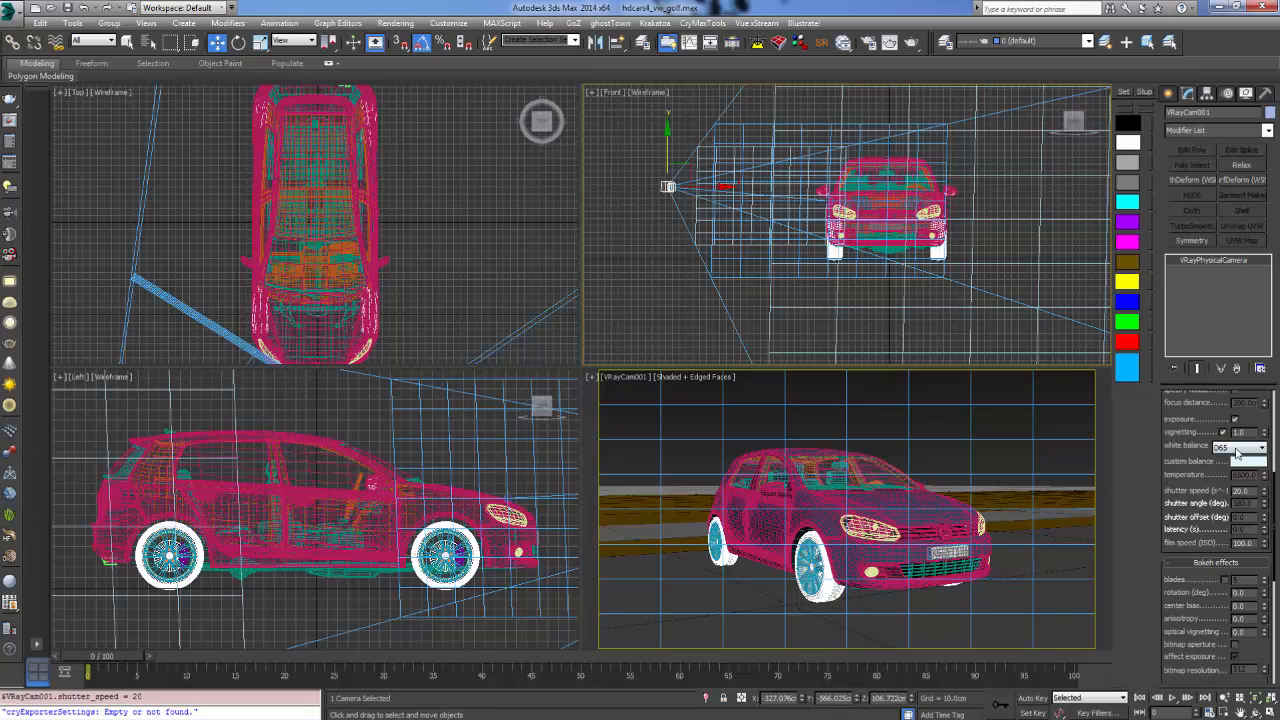
left_click(1230, 448)
left_click(1222, 486)
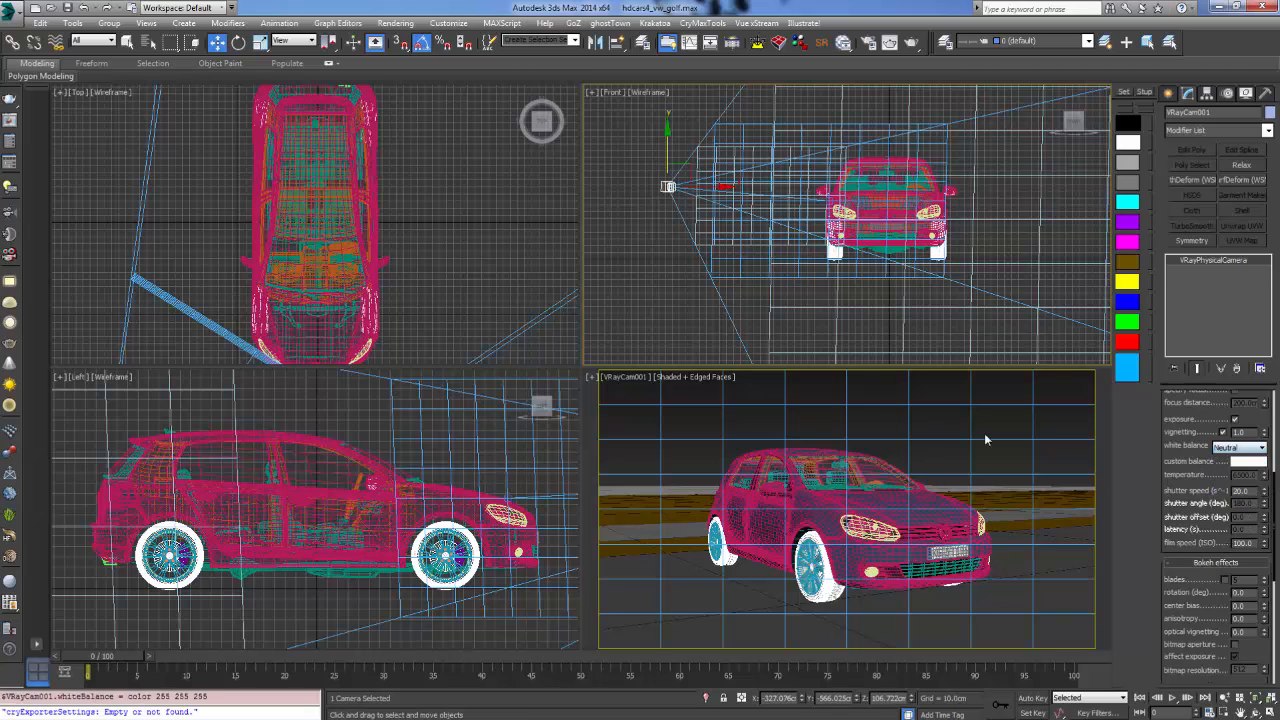
Select the beach through the maximized camera view, isolate it, and switch to a perspective view
left_click(907, 427)
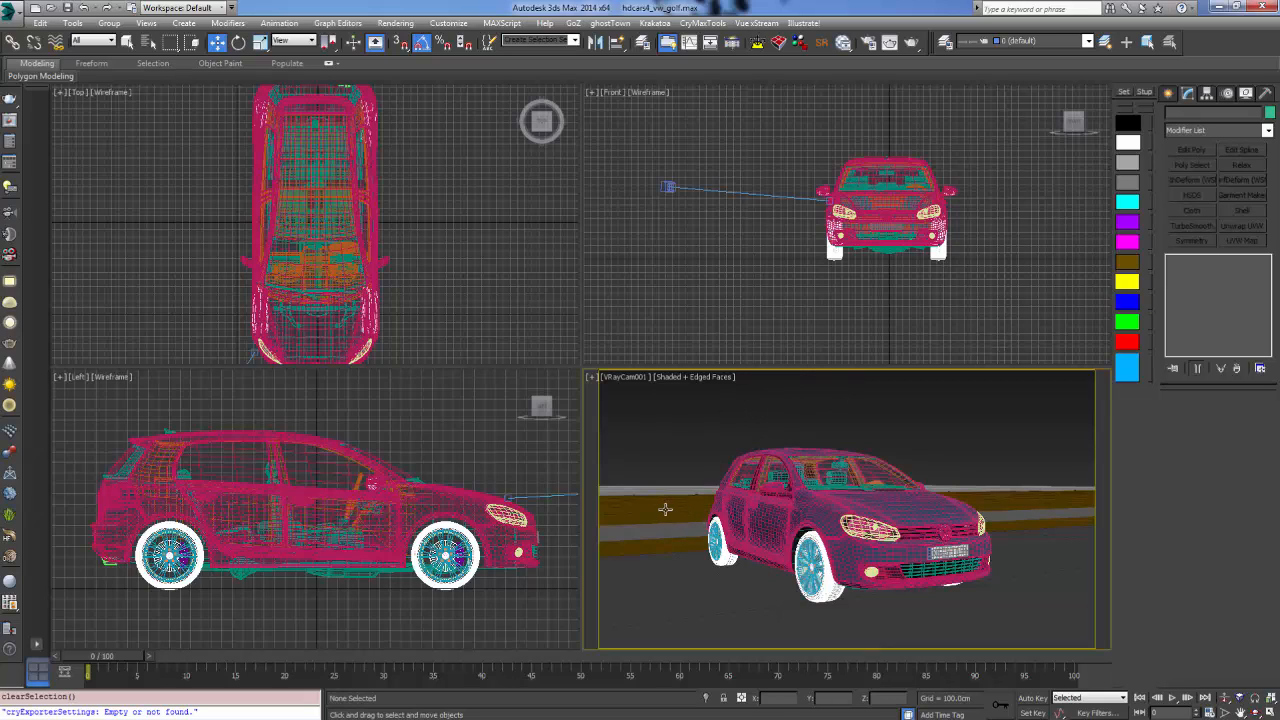
left_click(665, 510)
key("alt+w")
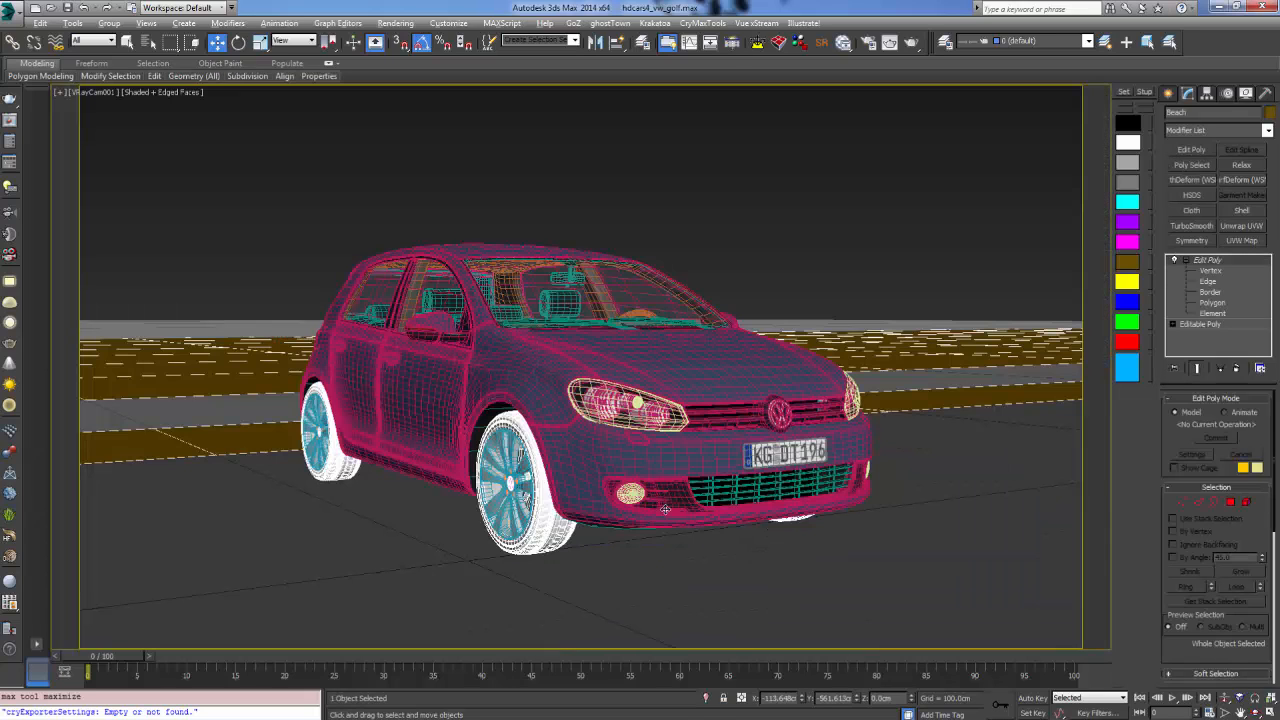
key("alt+q")
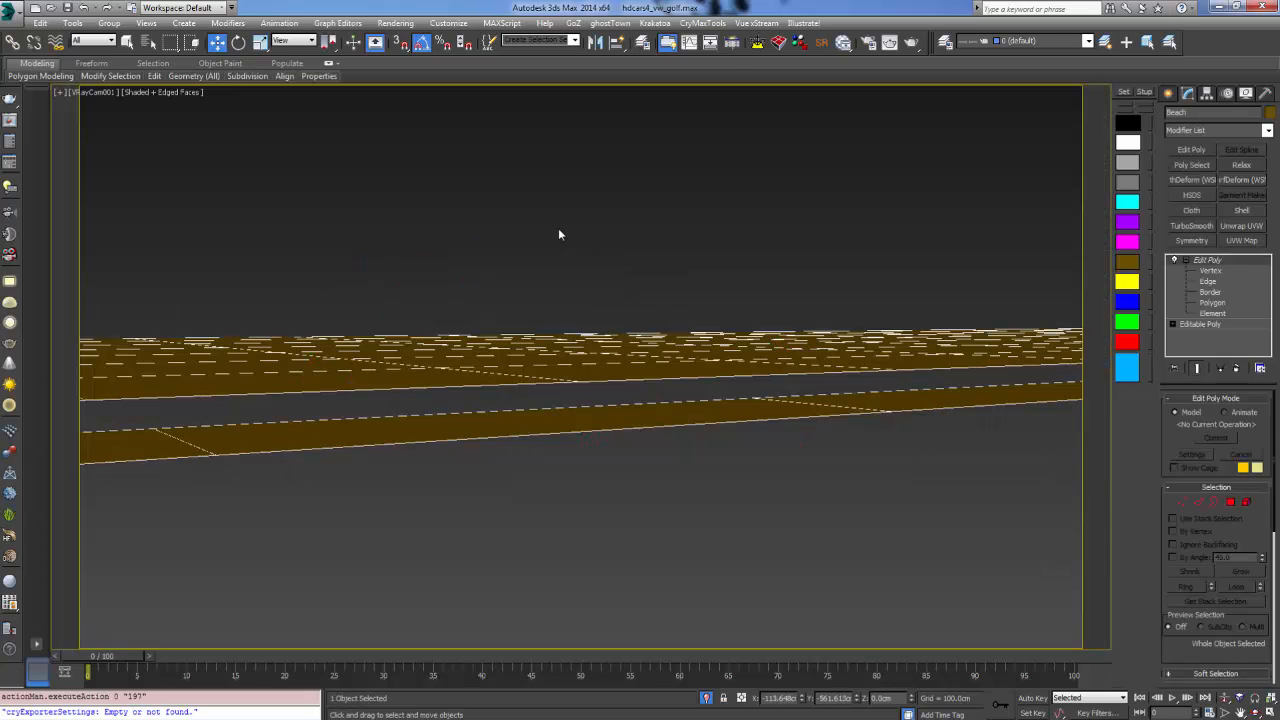
key("p")
middle_click_drag(569, 246, 490, 240, "alt")
scroll(561, 379, "down", 8)
scroll(492, 365, "up", 6)
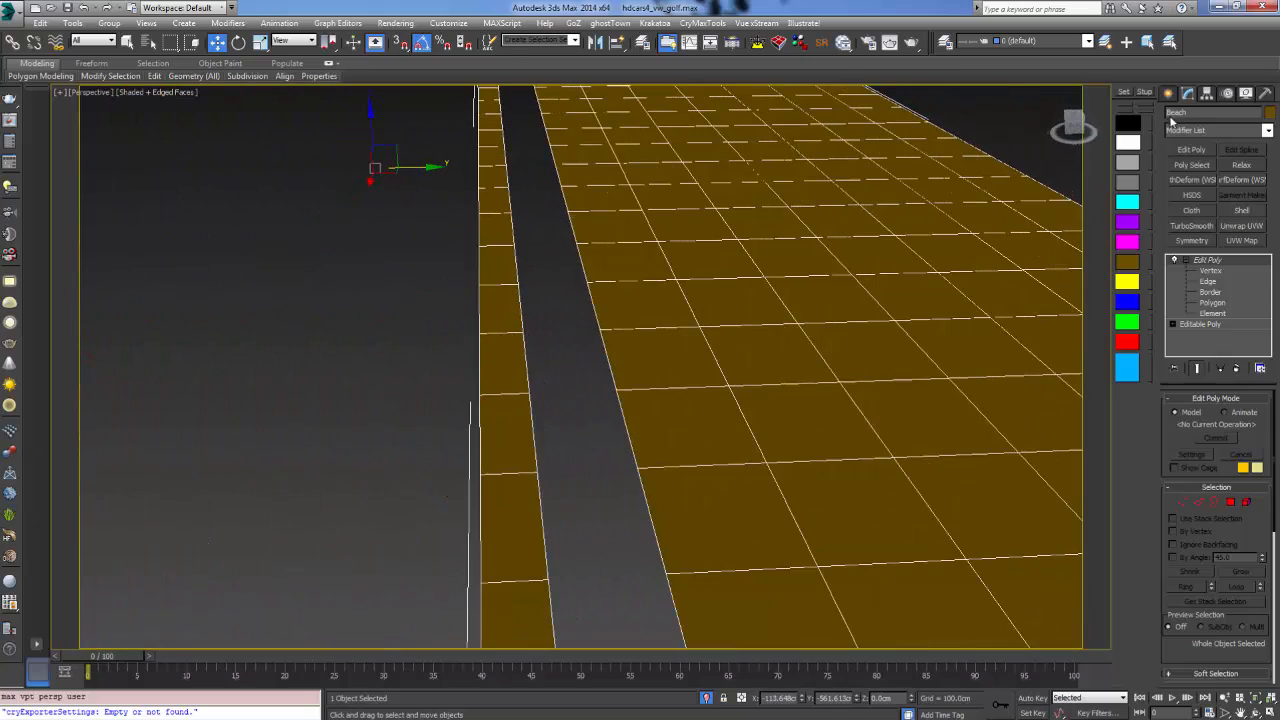
Examine the beach mesh's grid and border edges at edge level from several angles
left_click(1208, 281)
scroll(706, 434, "down", 5)
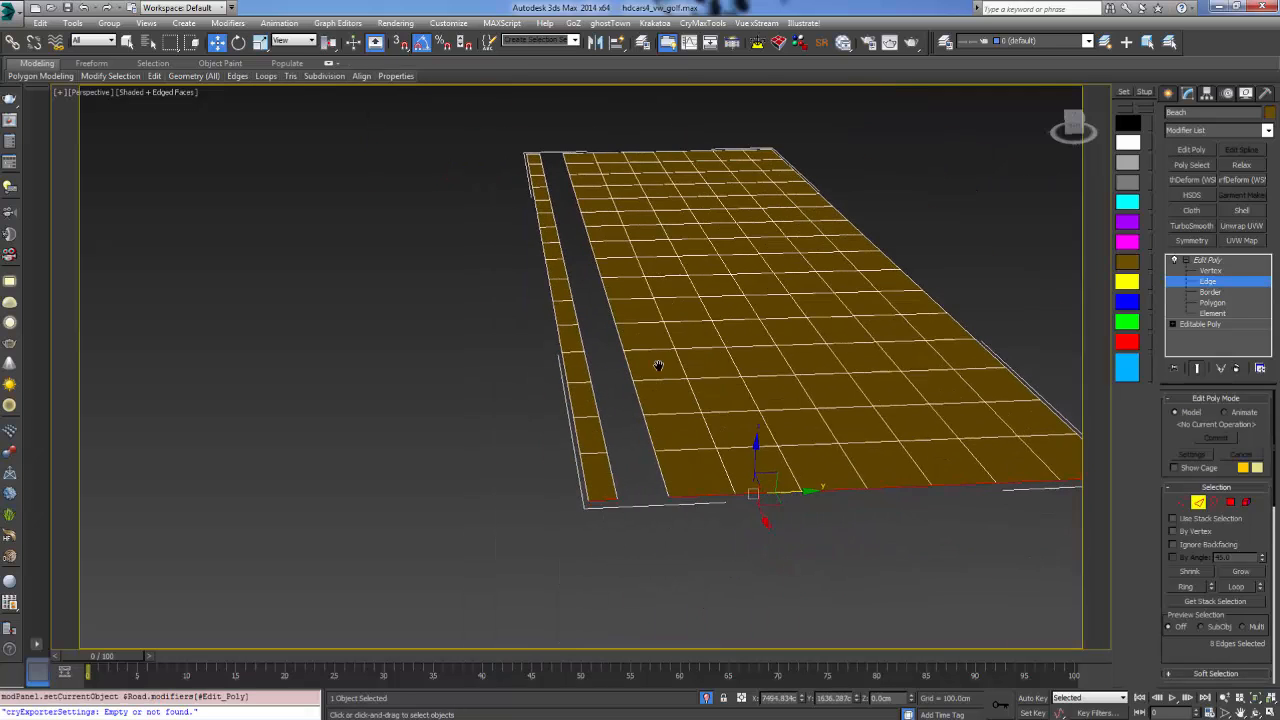
middle_click_drag(659, 366, 652, 300)
middle_click_drag(591, 340, 582, 317, "alt")
scroll(602, 383, "up", 4)
middle_click_drag(606, 389, 708, 422, "alt")
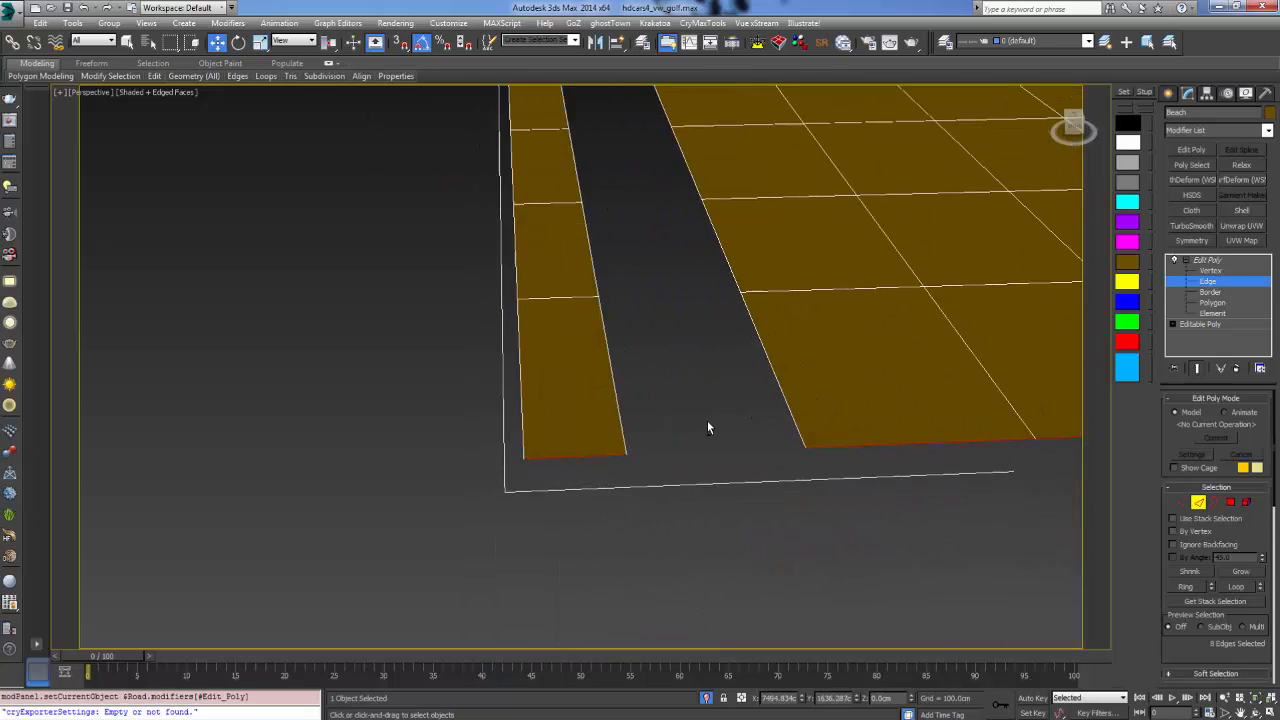
scroll(707, 428, "down", 3)
scroll(763, 417, "down", 4)
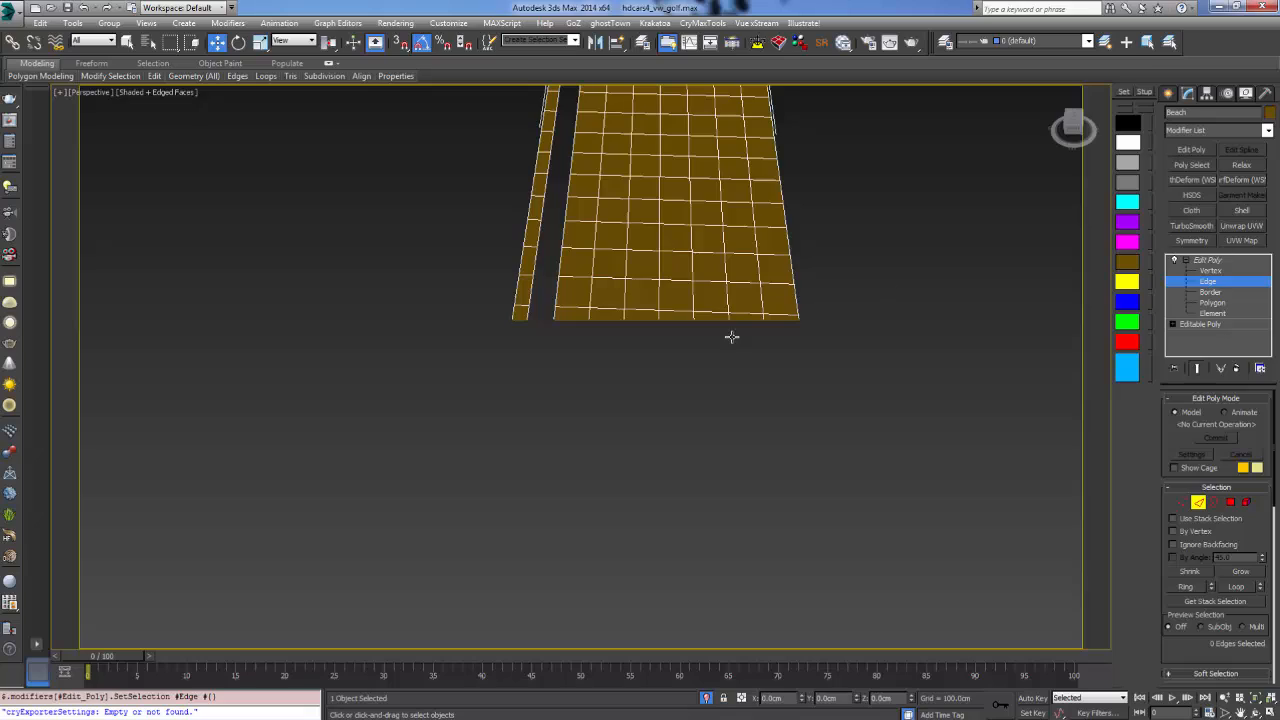
middle_click_drag(731, 337, 808, 375, "alt")
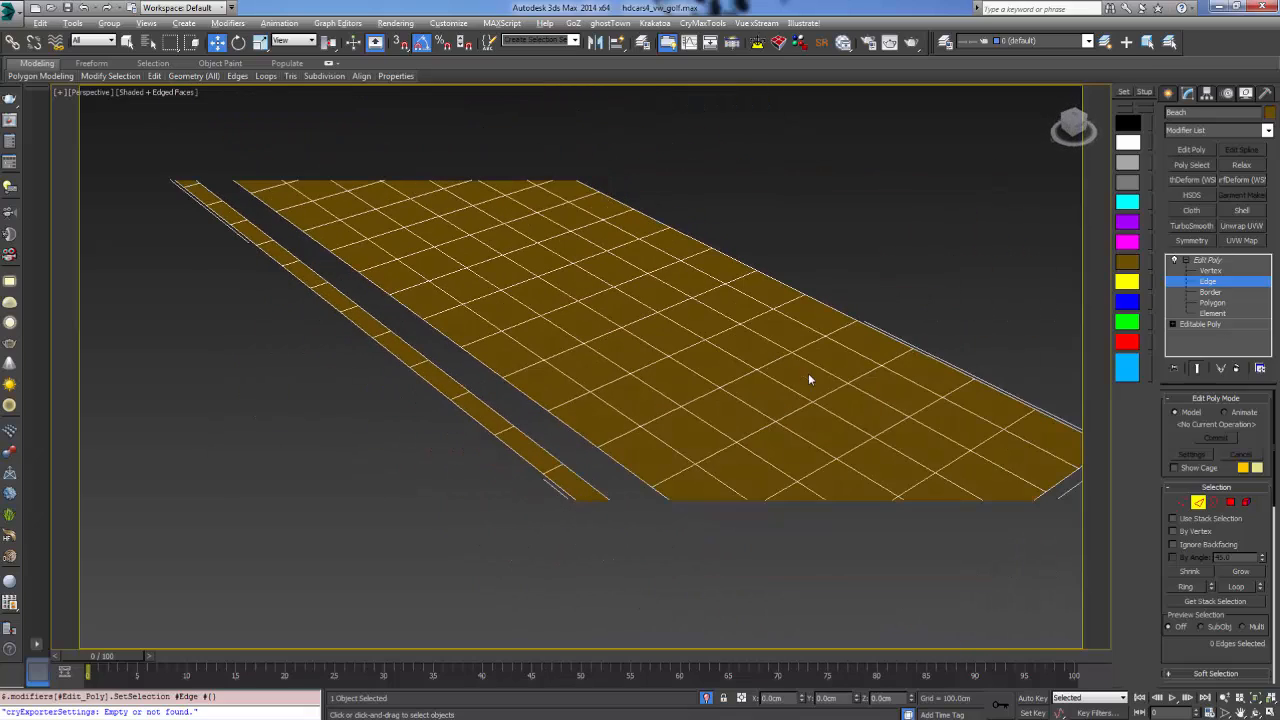
Add a TurboSmooth modifier to the beach with 5 iterations
left_click(1196, 226)
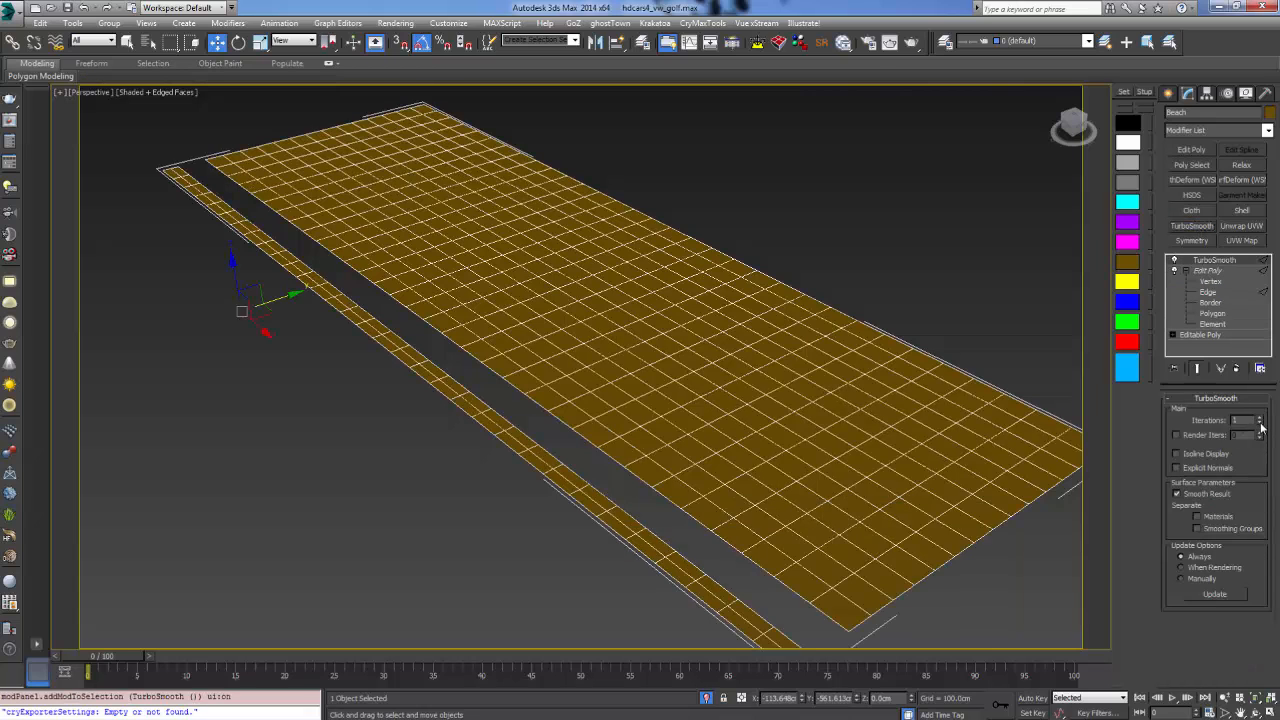
left_click_drag(1261, 427, 1259, 421)
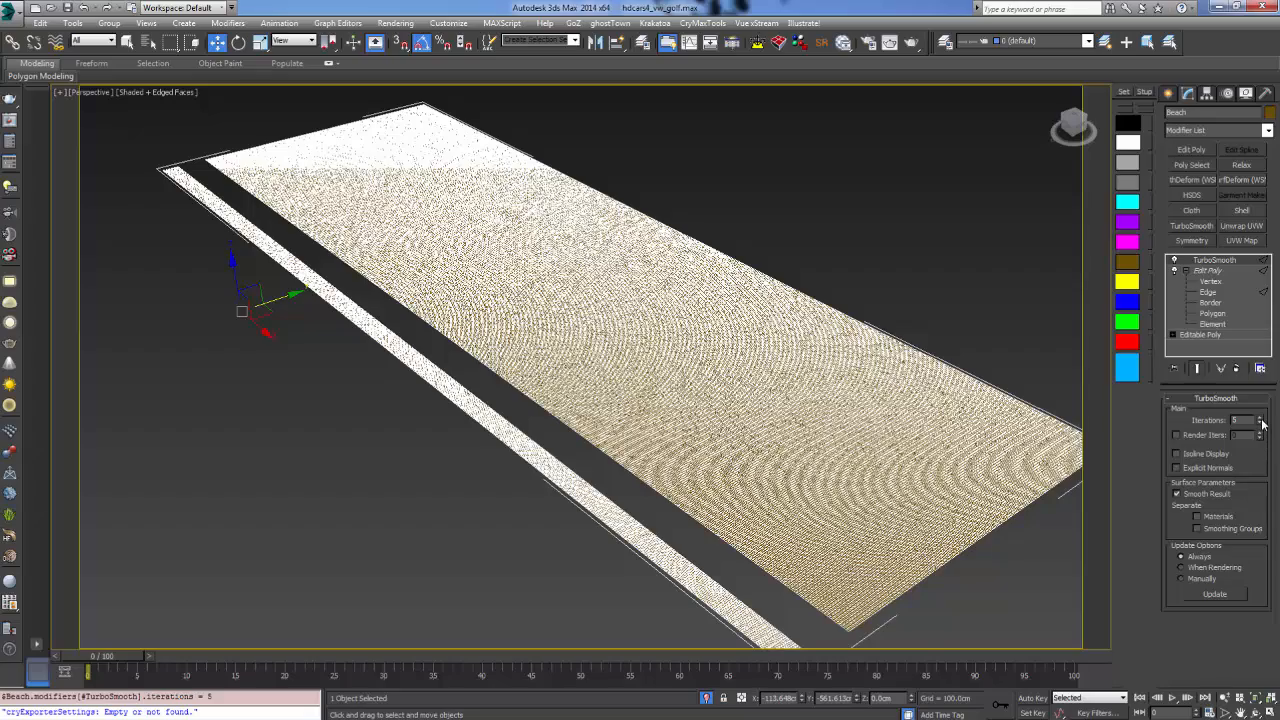
left_click(1261, 427)
scroll(459, 421, "up", 10)
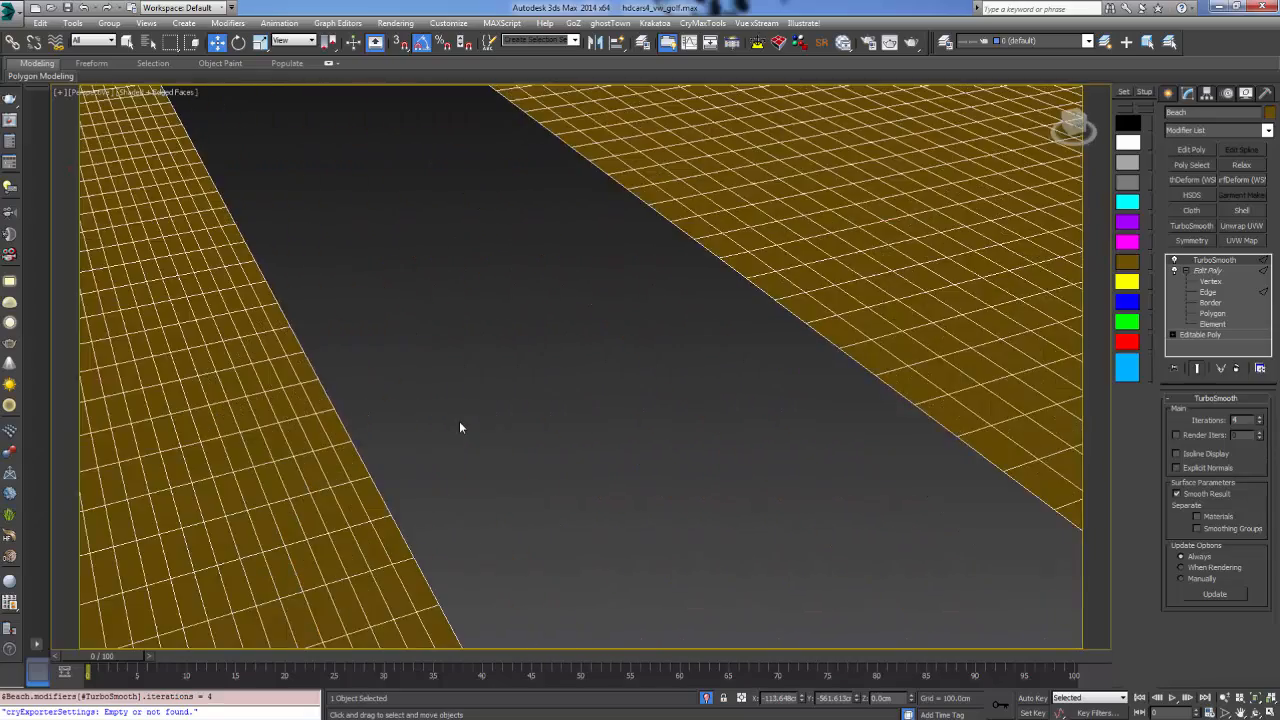
middle_click_drag(459, 421, 587, 423)
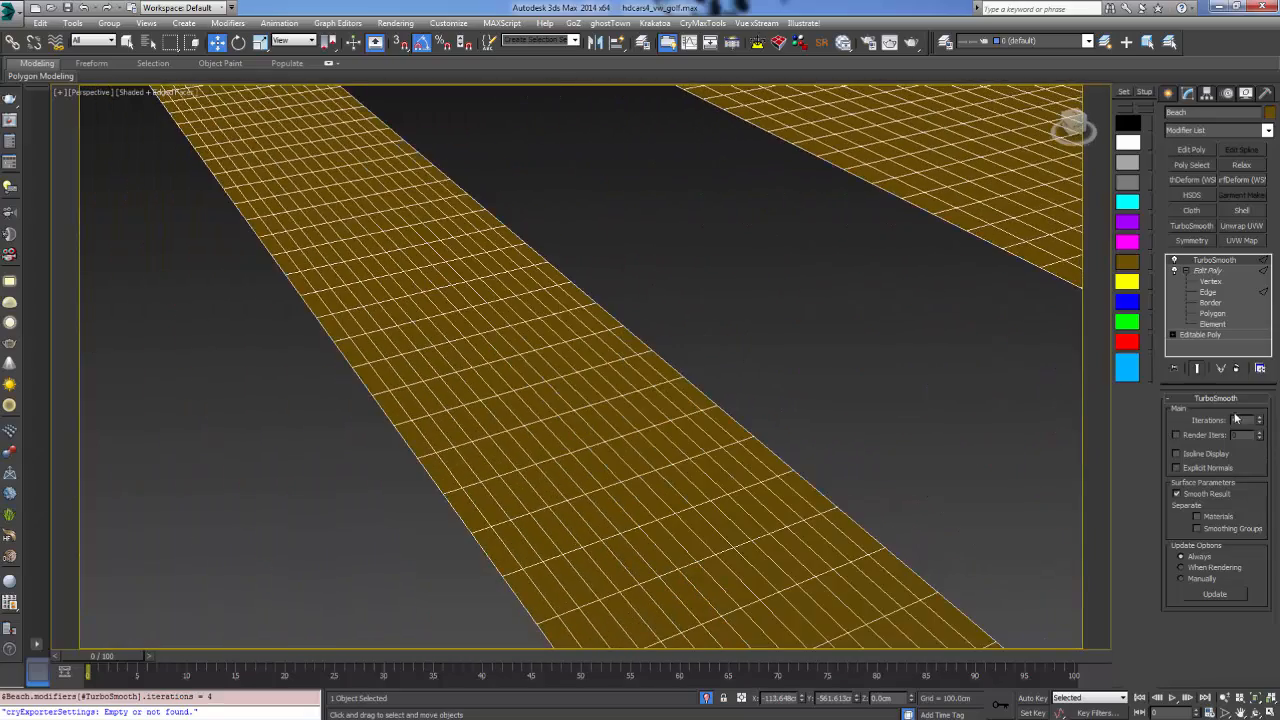
scroll(814, 360, "down", 3)
middle_click_drag(814, 360, 500, 280, "alt")
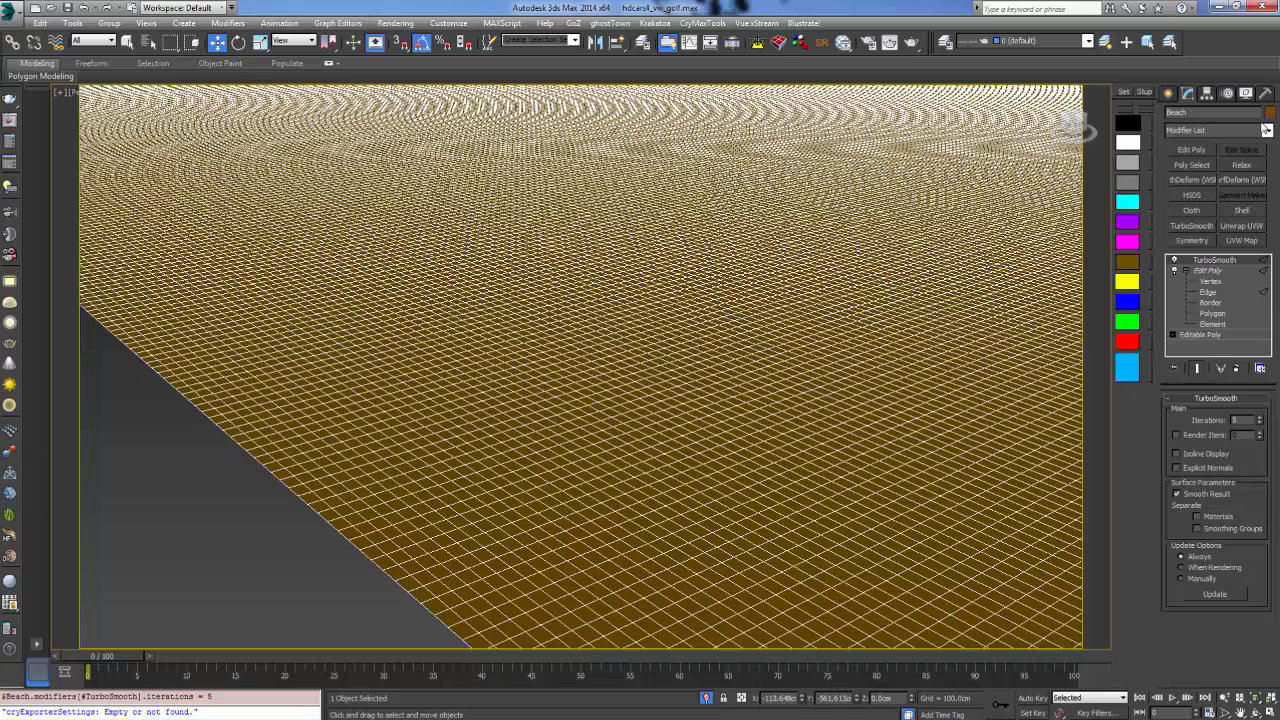
Add a Noise modifier to the beach with a Z strength of about 17.6 cm
left_click(1267, 130)
left_click_drag(1270, 165, 1266, 335)
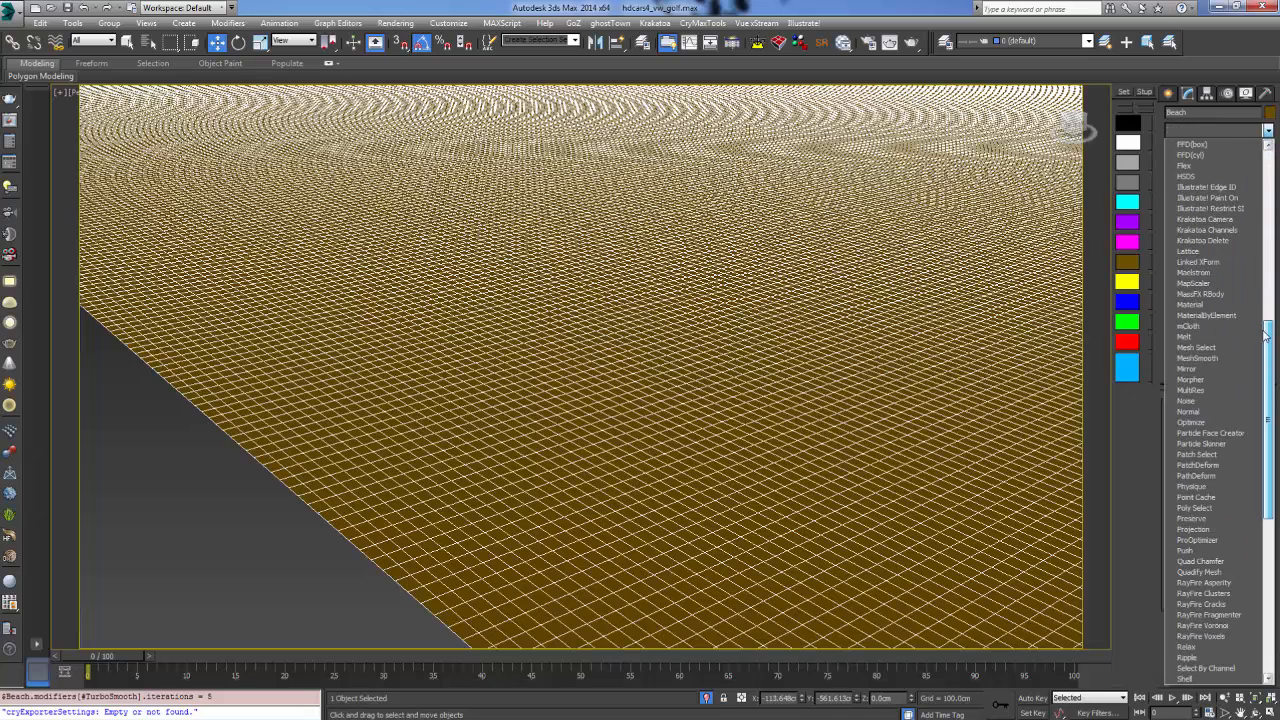
left_click(1188, 400)
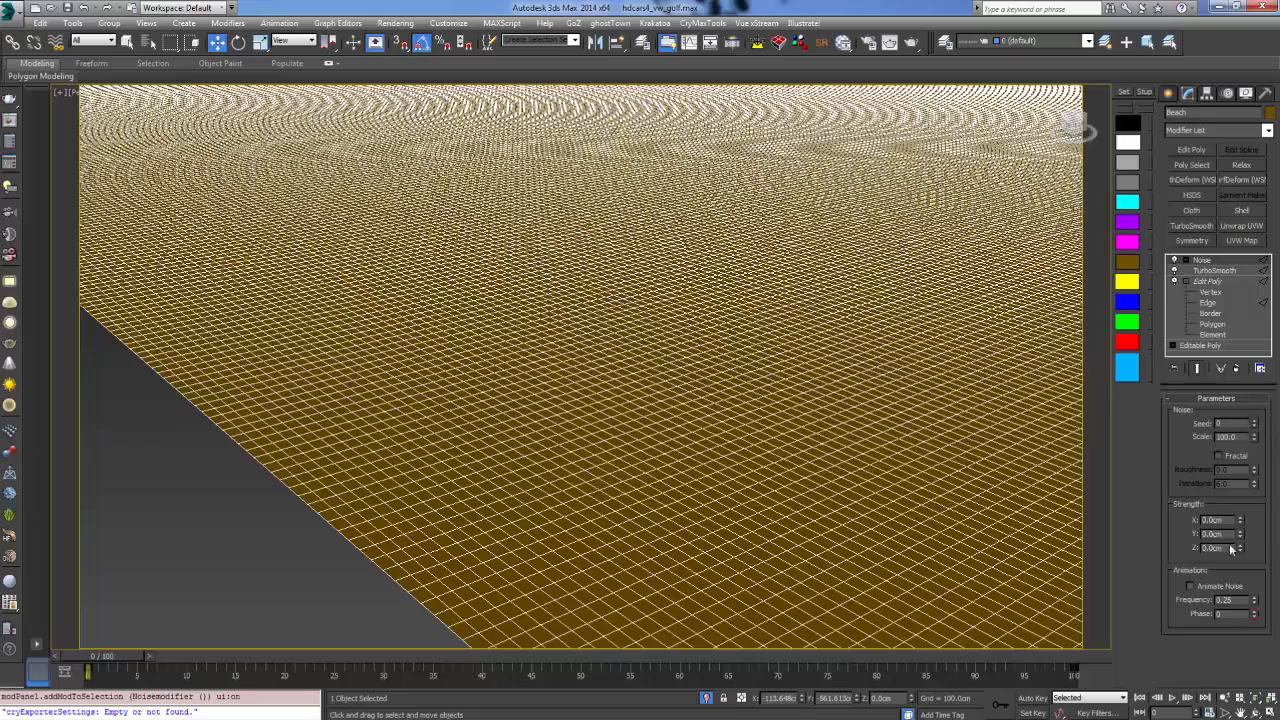
left_click_drag(1240, 548, 1072, 120)
scroll(608, 330, "down", 3)
middle_click_drag(608, 330, 440, 270, "alt")
middle_click_drag(292, 342, 562, 414)
scroll(562, 414, "down", 3)
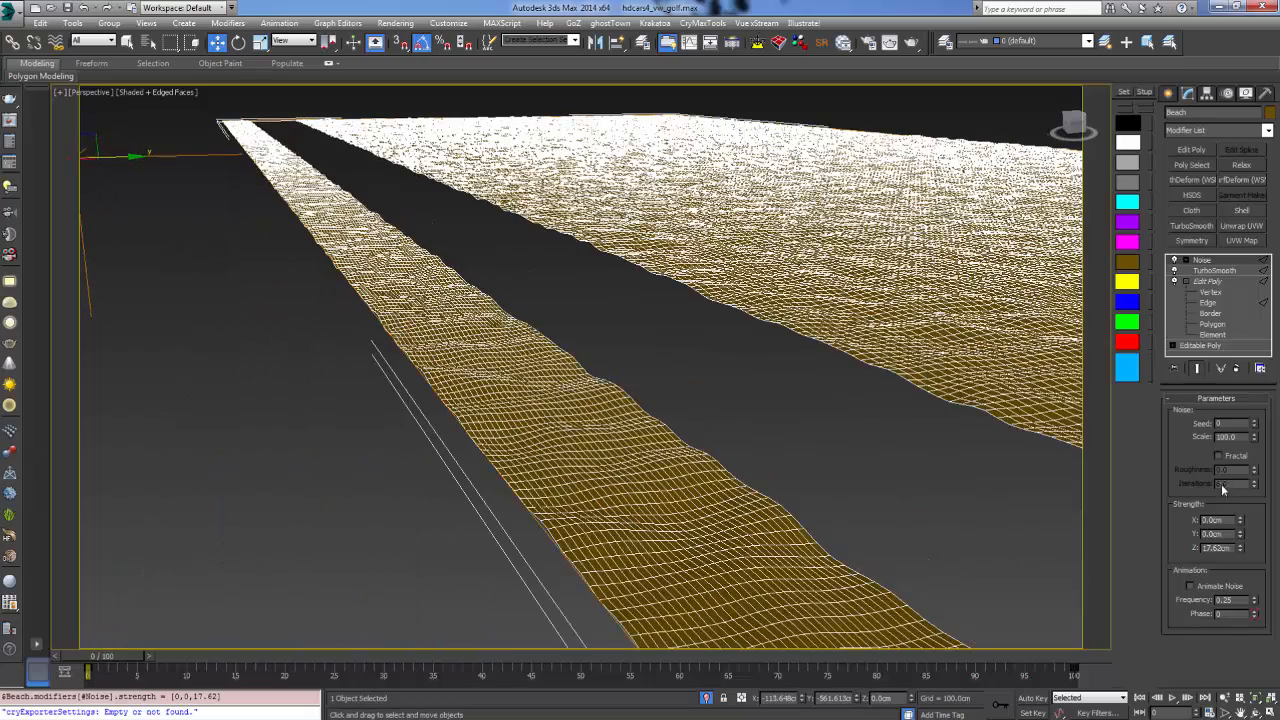
Enable Fractal on the beach's Noise modifier and reduce its Z strength to about 7.6 cm
left_click(1217, 455)
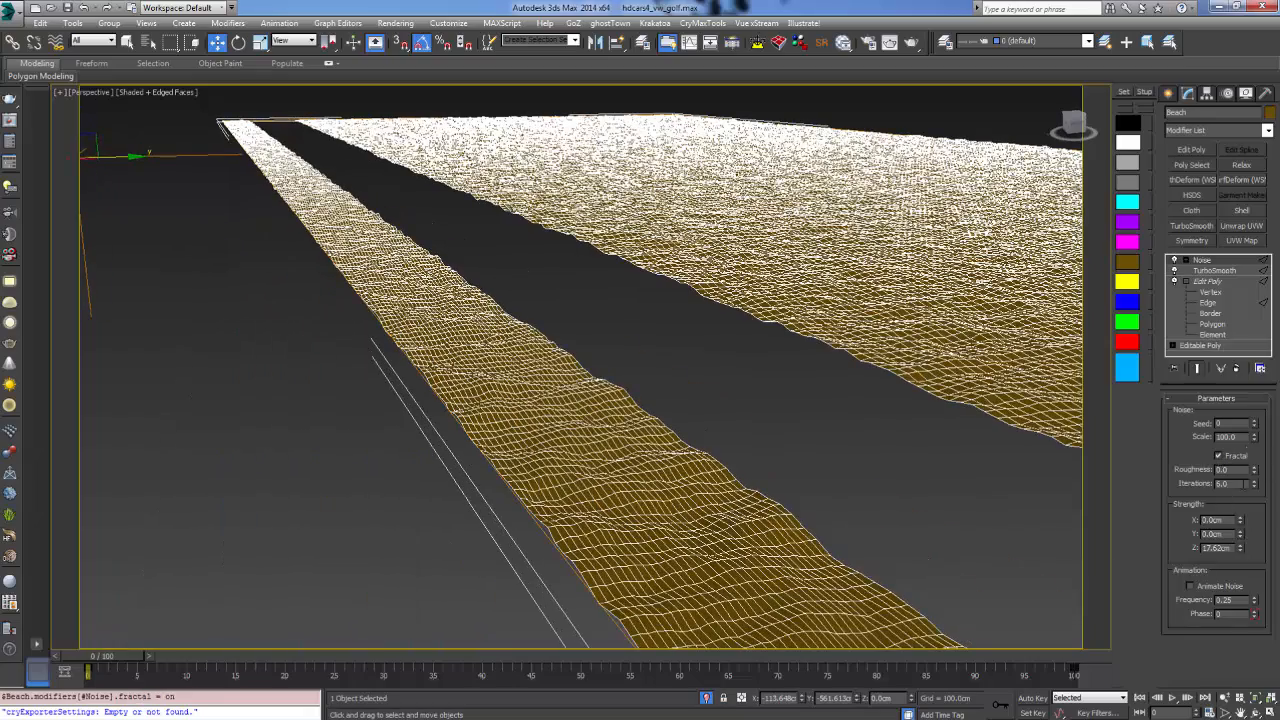
scroll(829, 408, "up", 5)
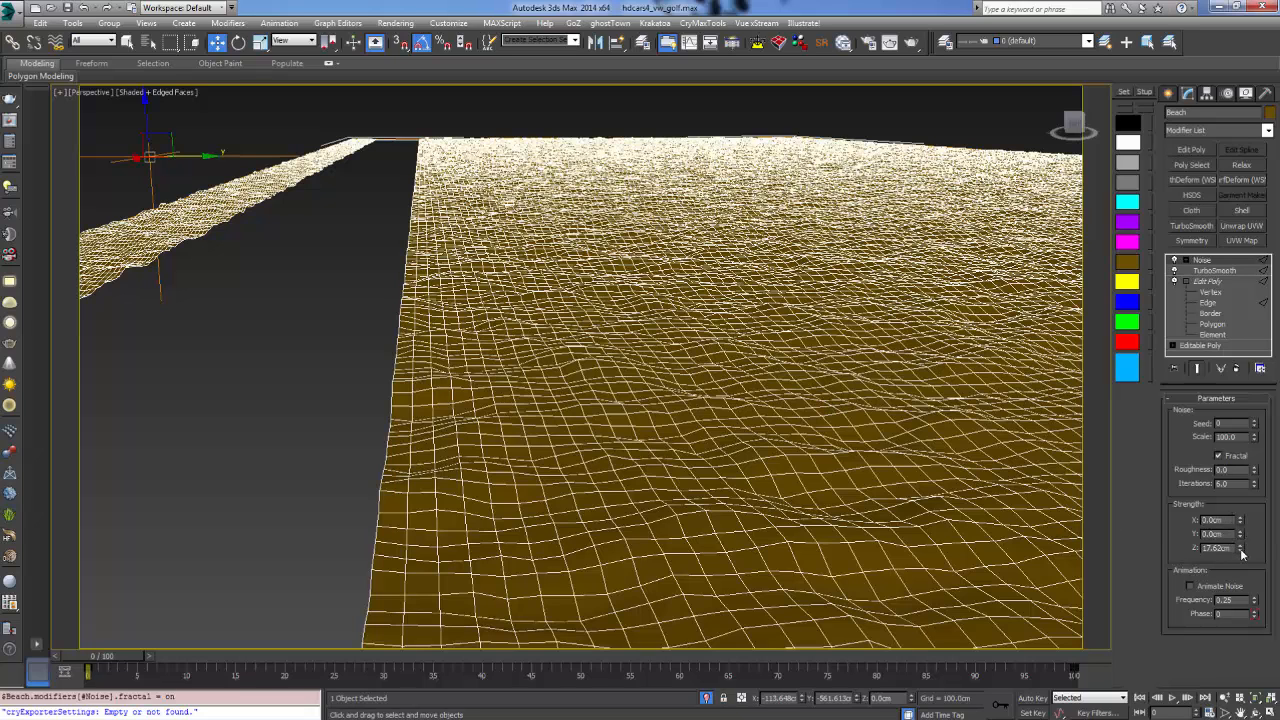
left_click_drag(1242, 553, 1251, 587)
middle_click_drag(653, 470, 582, 470, "alt")
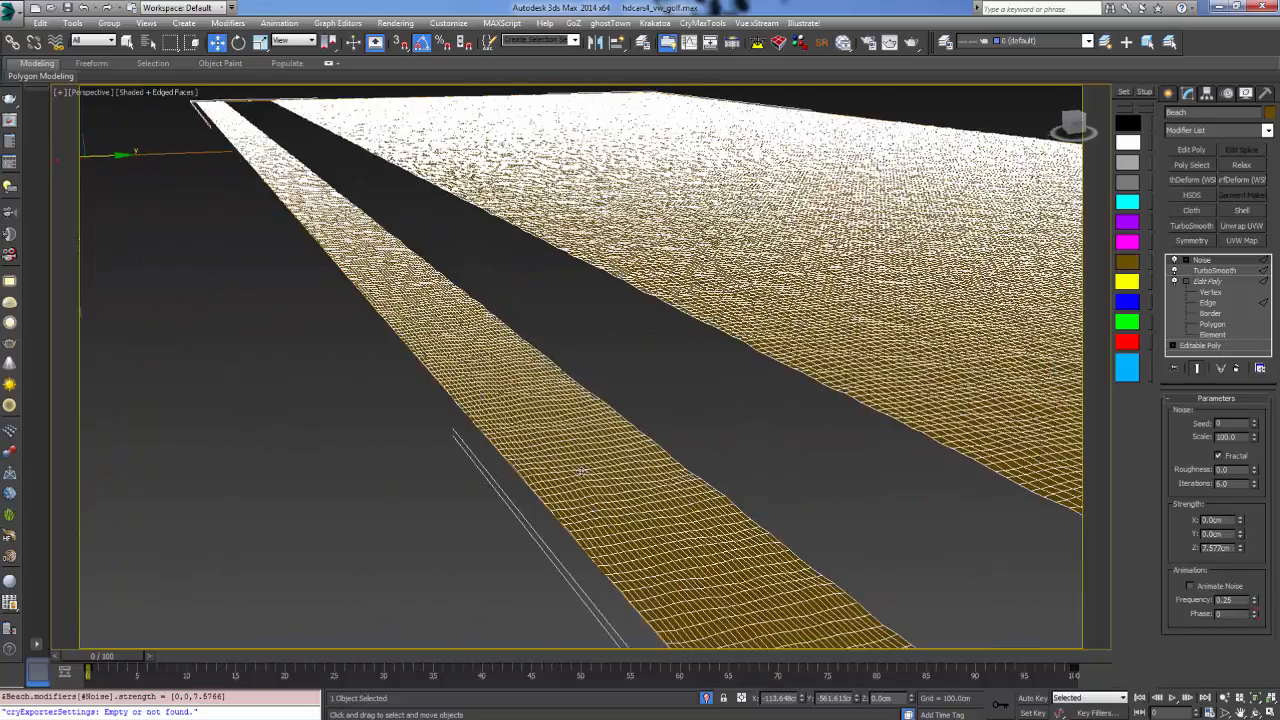
Try the Noise modifier beneath TurboSmooth in the beach's modifier stack, and put it back on top
left_click_drag(1202, 262, 1205, 283)
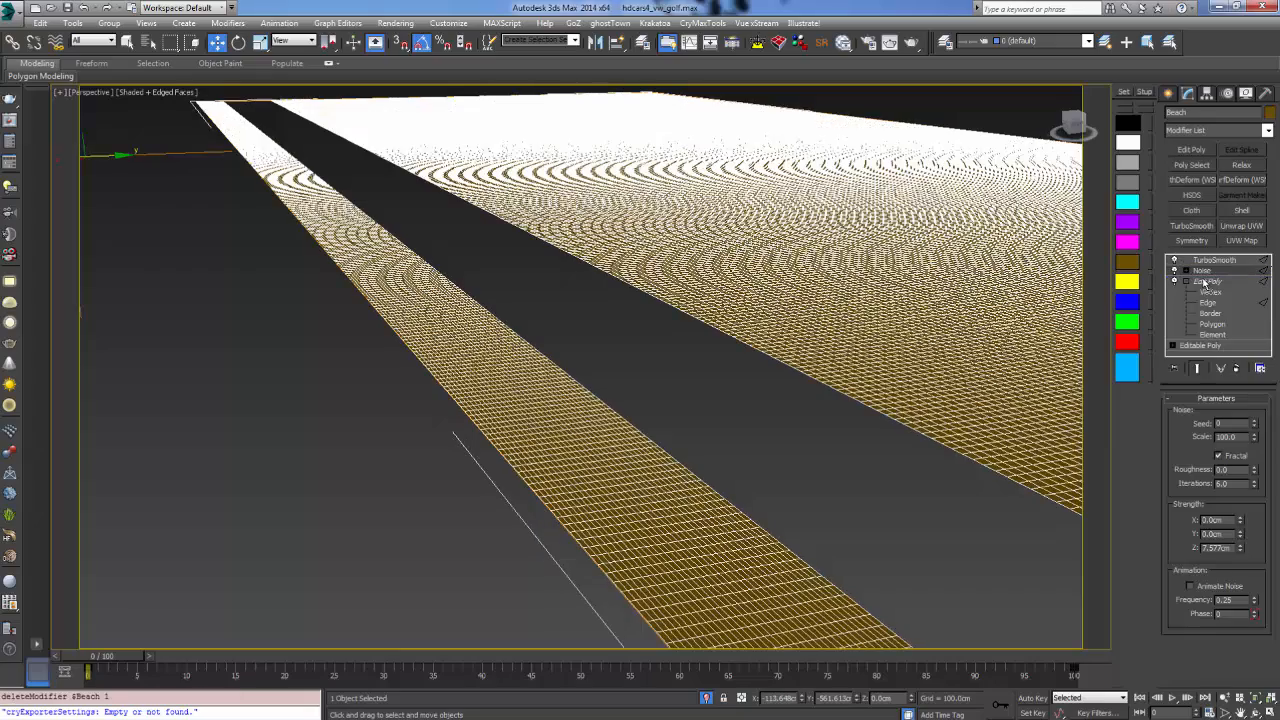
middle_click_drag(839, 417, 768, 427, "alt")
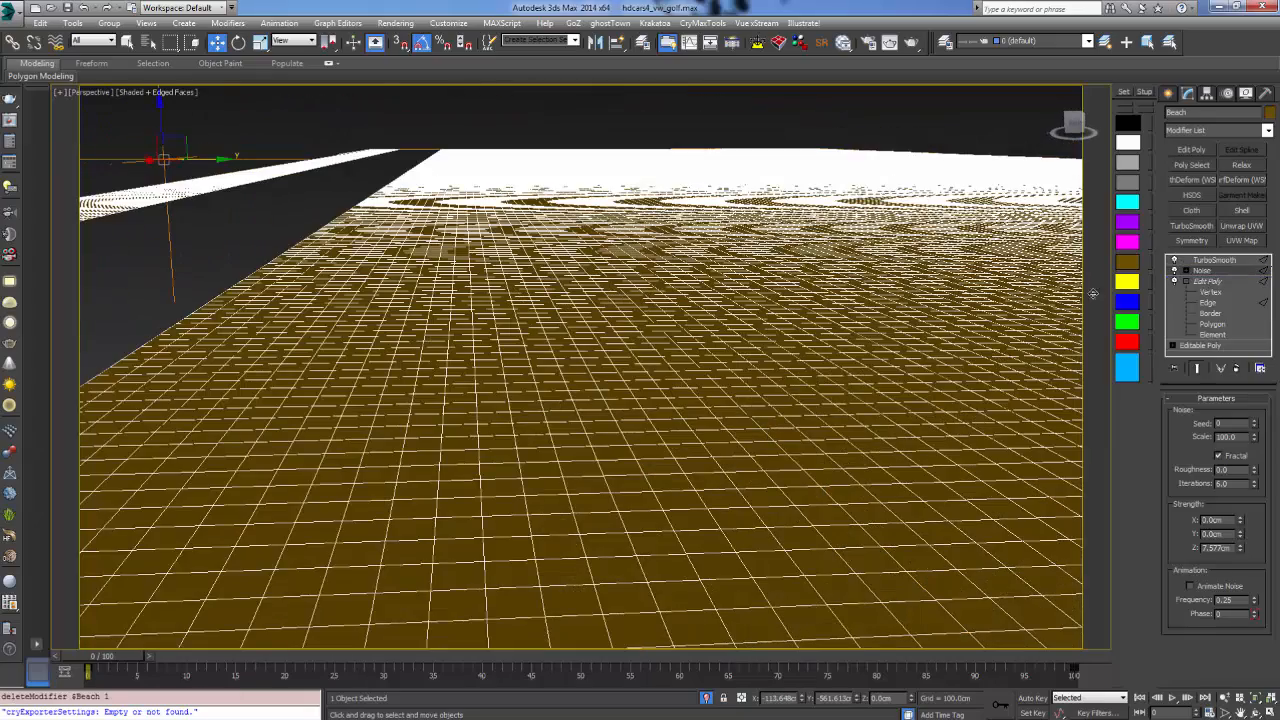
left_click_drag(1204, 272, 1204, 260)
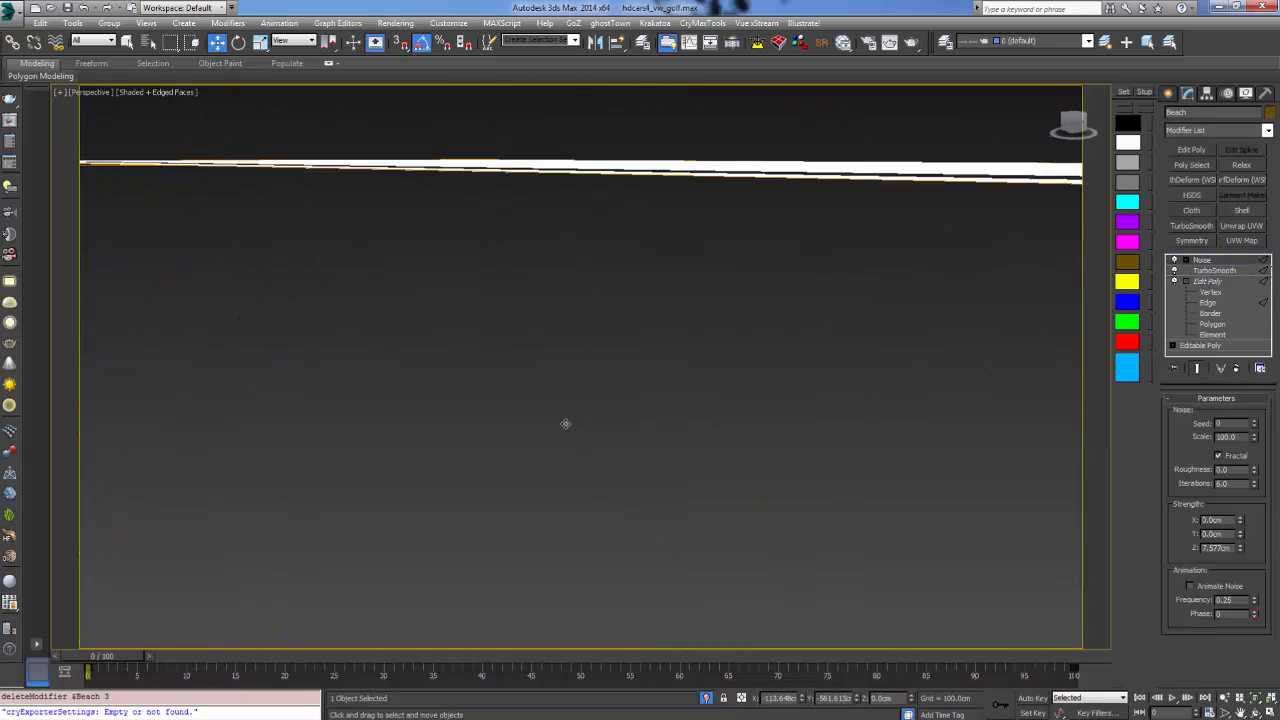
middle_click_drag(563, 435, 624, 406, "alt")
scroll(666, 389, "up", 6)
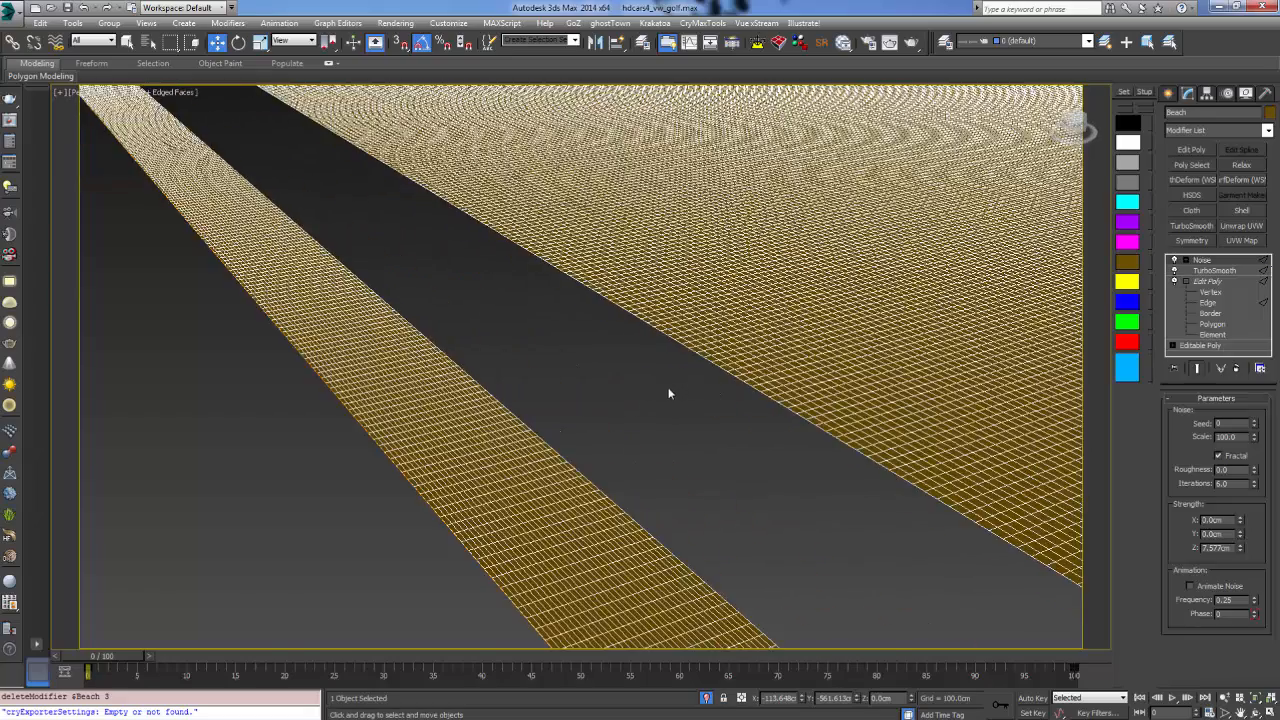
Turn off the edged-faces display in the perspective view and reselect the beach
left_click(736, 355)
middle_click_drag(736, 355, 660, 477, "alt")
key("F4")
left_click(601, 374)
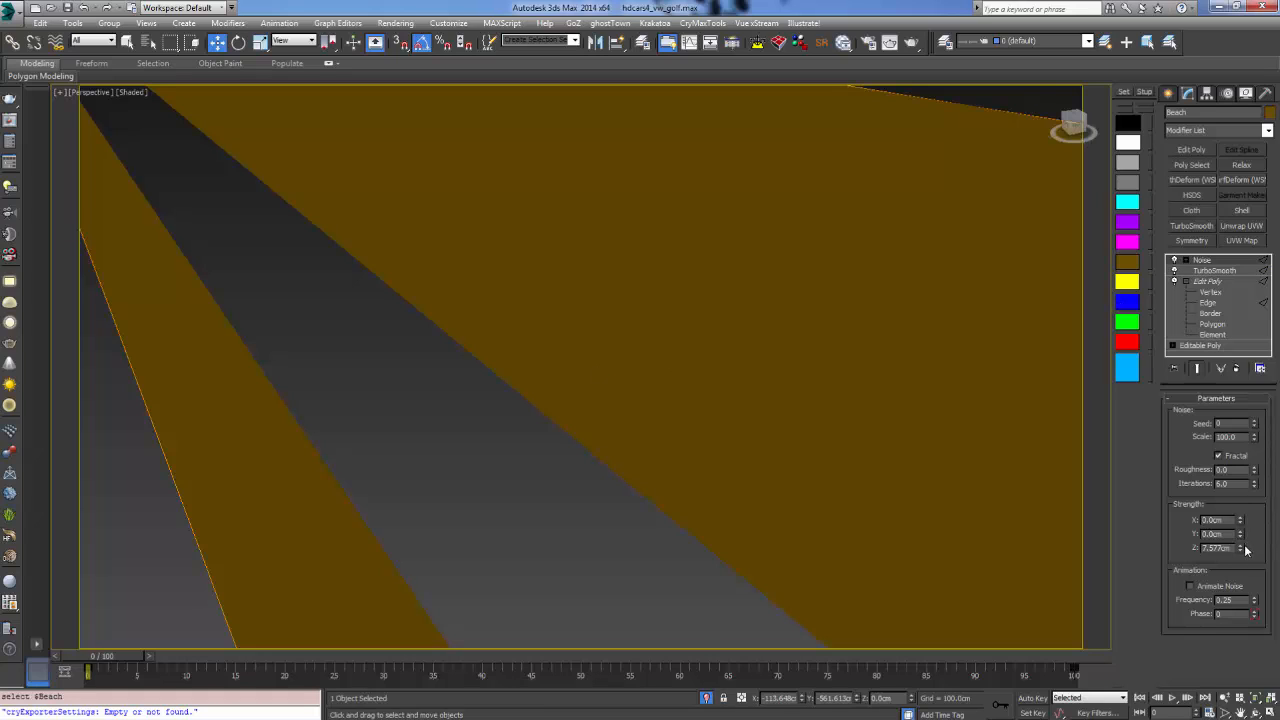
Raise the Z strength of the beach's Noise modifier to about 25.2 cm and view the sand at a low angle
left_click_drag(1242, 549, 1246, 492)
left_click_drag(1246, 420, 1198, 266)
left_click_drag(1172, 198, 970, 481)
scroll(532, 322, "down", 3)
middle_click_drag(532, 322, 480, 314)
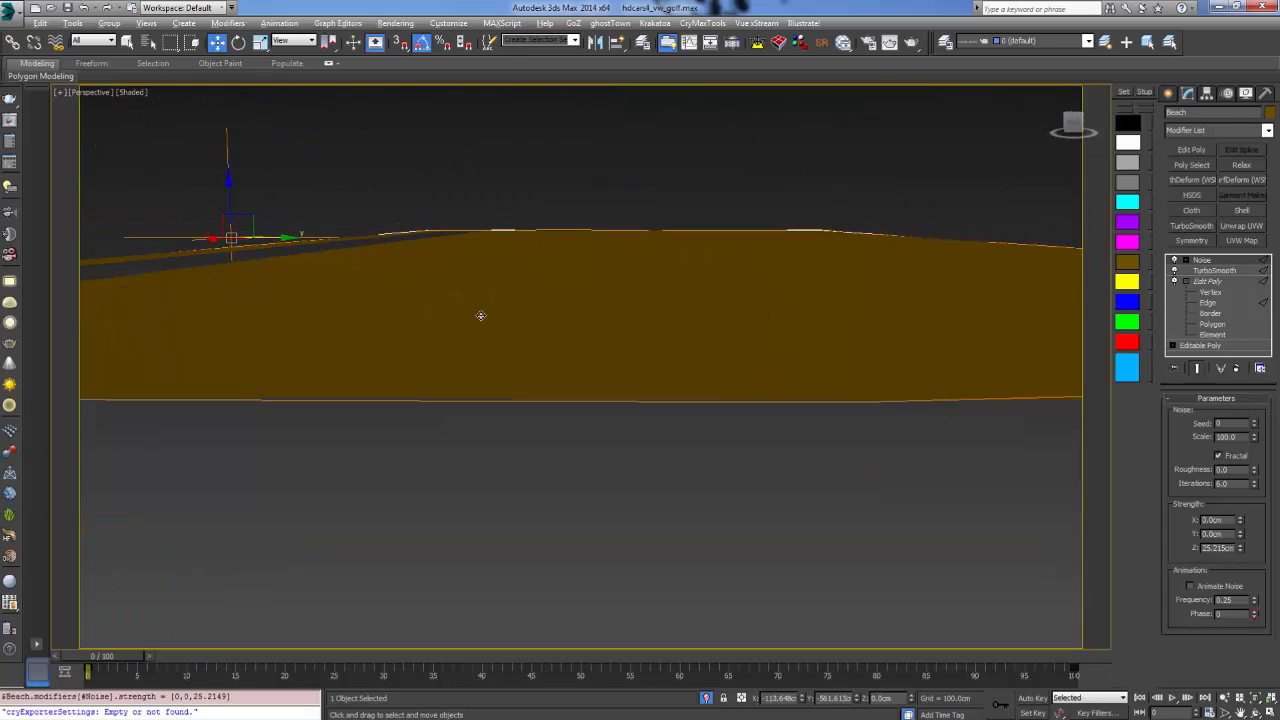
Compare the beach's modifier stack levels and set the Noise modifier's Z strength to about 7.8 cm
left_click(1211, 283)
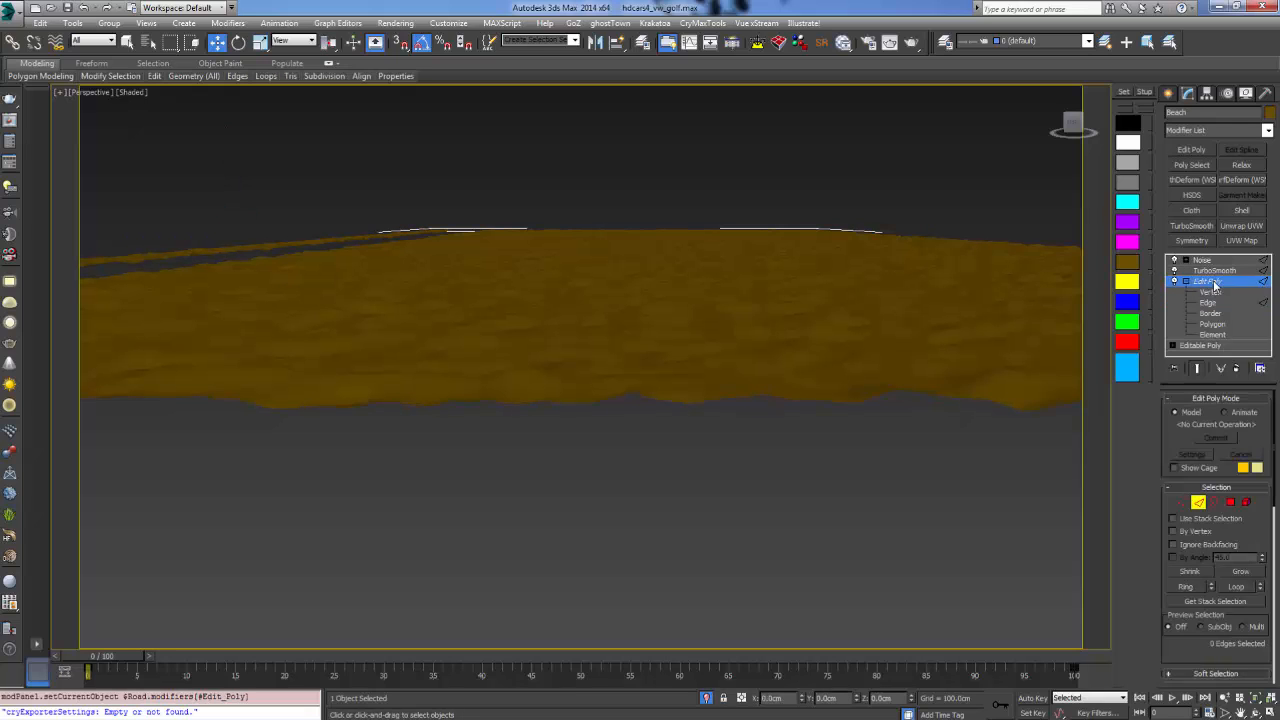
left_click(1213, 270)
left_click(1203, 260)
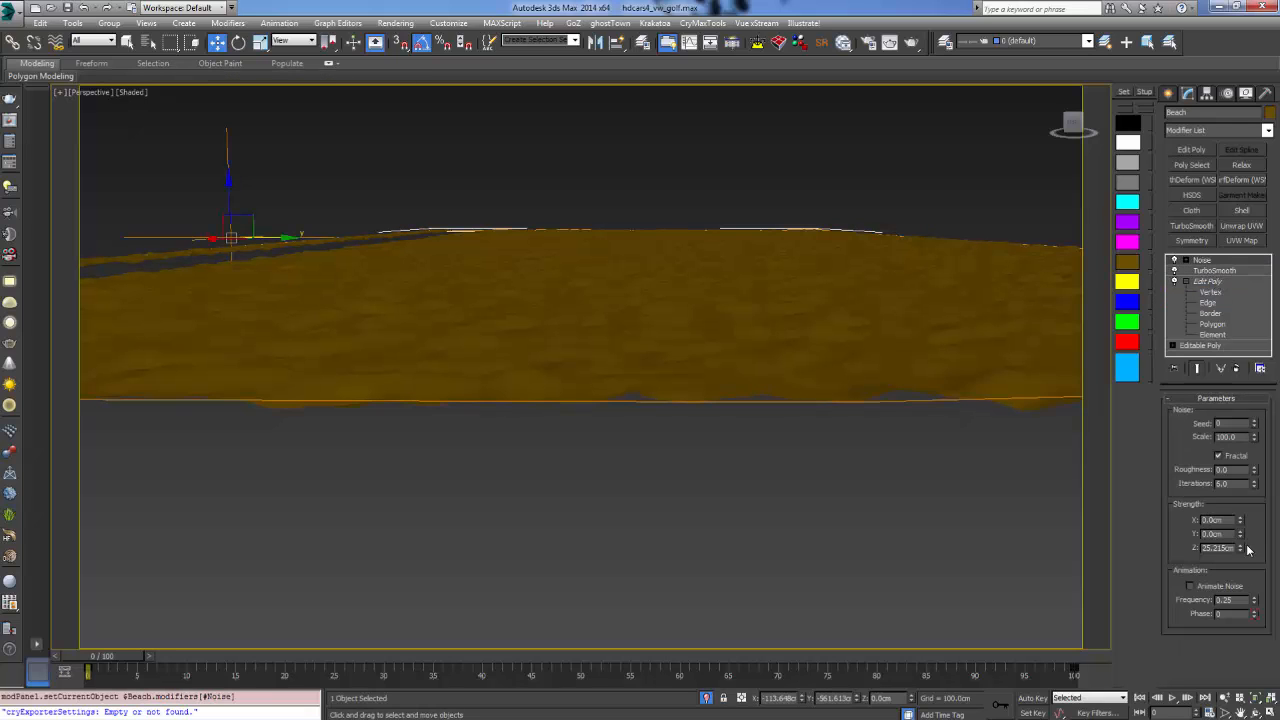
left_click_drag(1241, 550, 1261, 593)
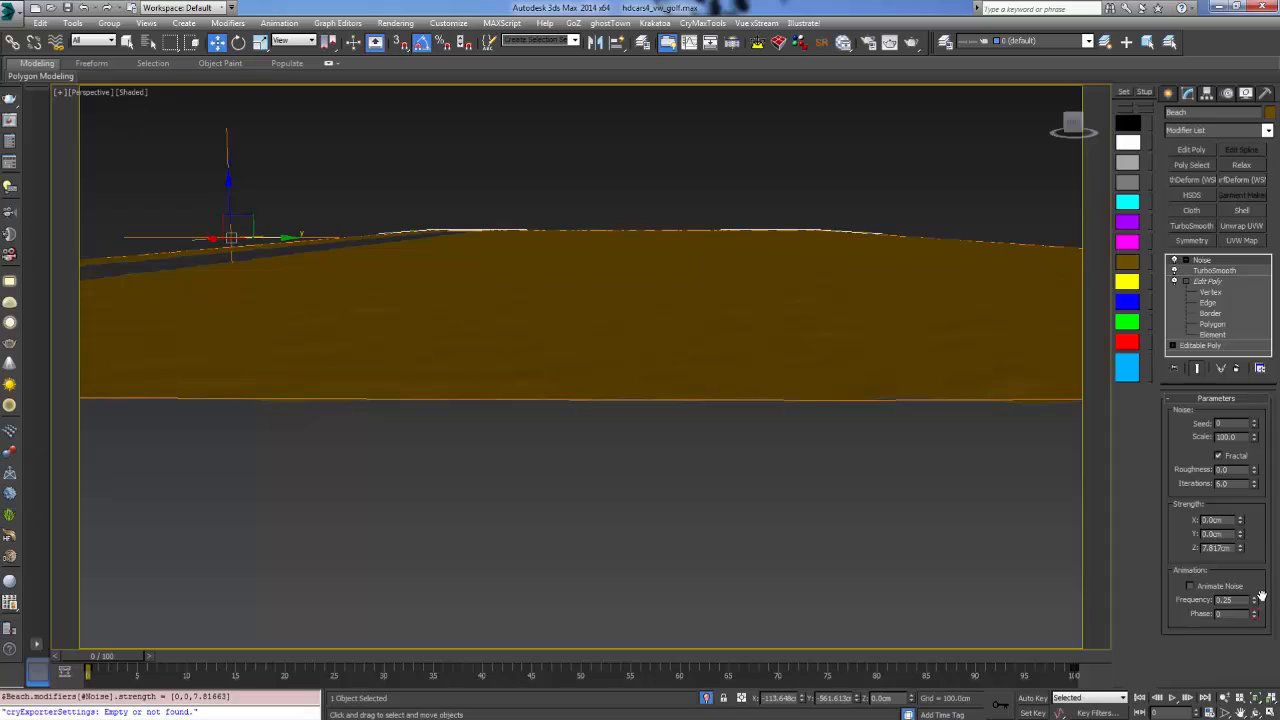
mouse_move(709, 370)
middle_mouse_down("alt")
mouse_move(706, 507)
mouse_move(703, 486)
mouse_move(685, 514)
mouse_move(686, 471)
mouse_move(789, 523)
mouse_move(871, 506)
mouse_move(750, 492)
mouse_move(709, 449)
mouse_move(661, 561)
mouse_move(660, 630)
mouse_move(757, 591)
mouse_move(697, 613)
mouse_move(669, 583)
mouse_move(696, 529)
middle_mouse_up("alt")
scroll(695, 529, "up", 1)
scroll(695, 529, "down", 1)
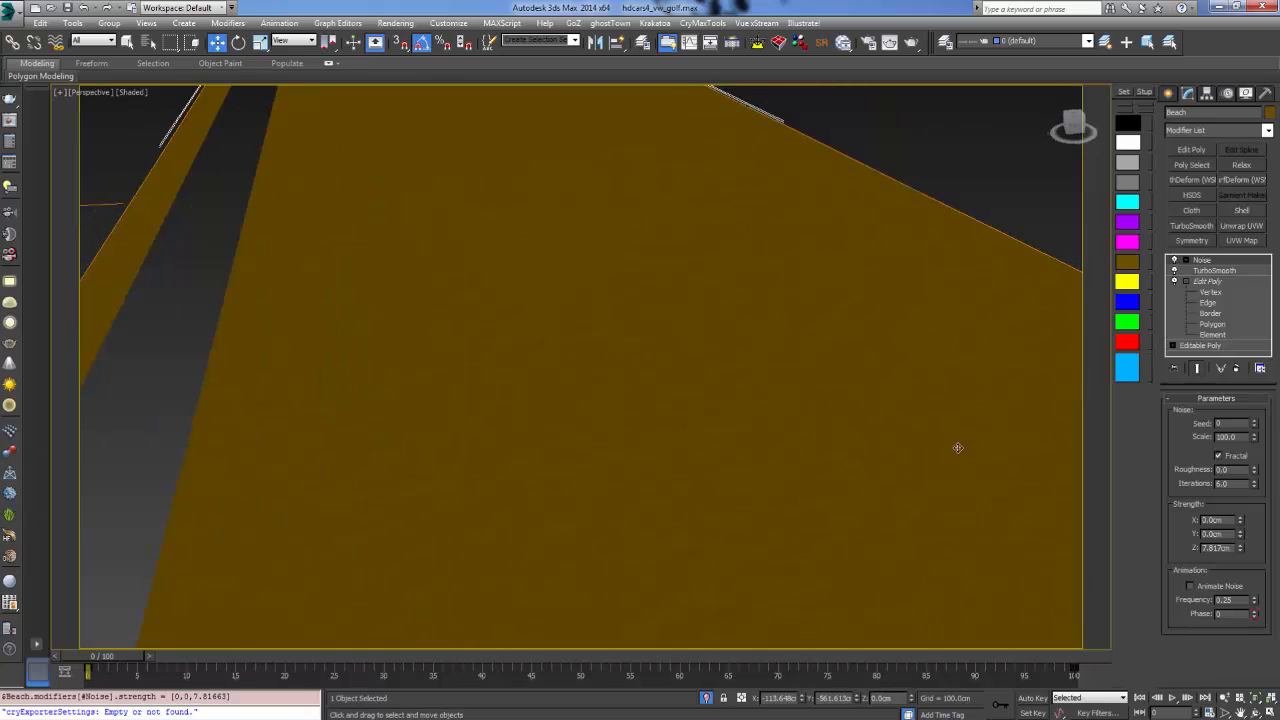
Add a Displace modifier on top of the beach's modifier stack
left_click(1267, 130)
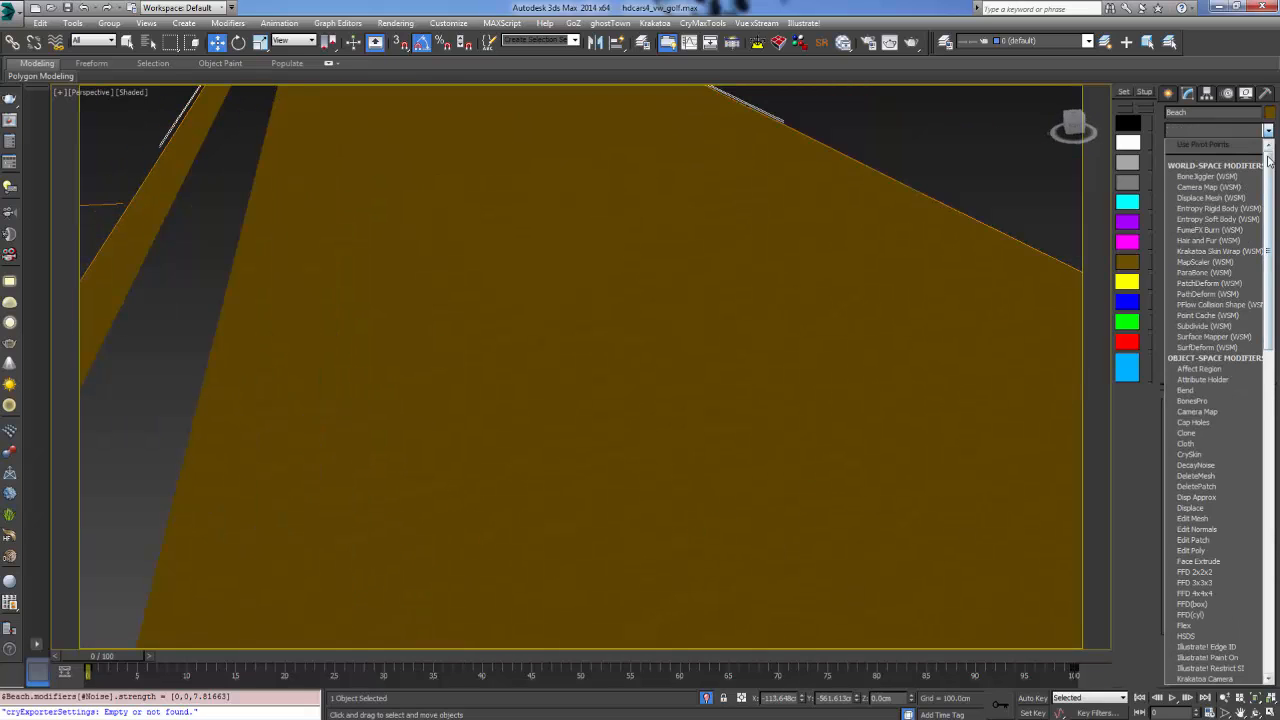
left_click(1196, 508)
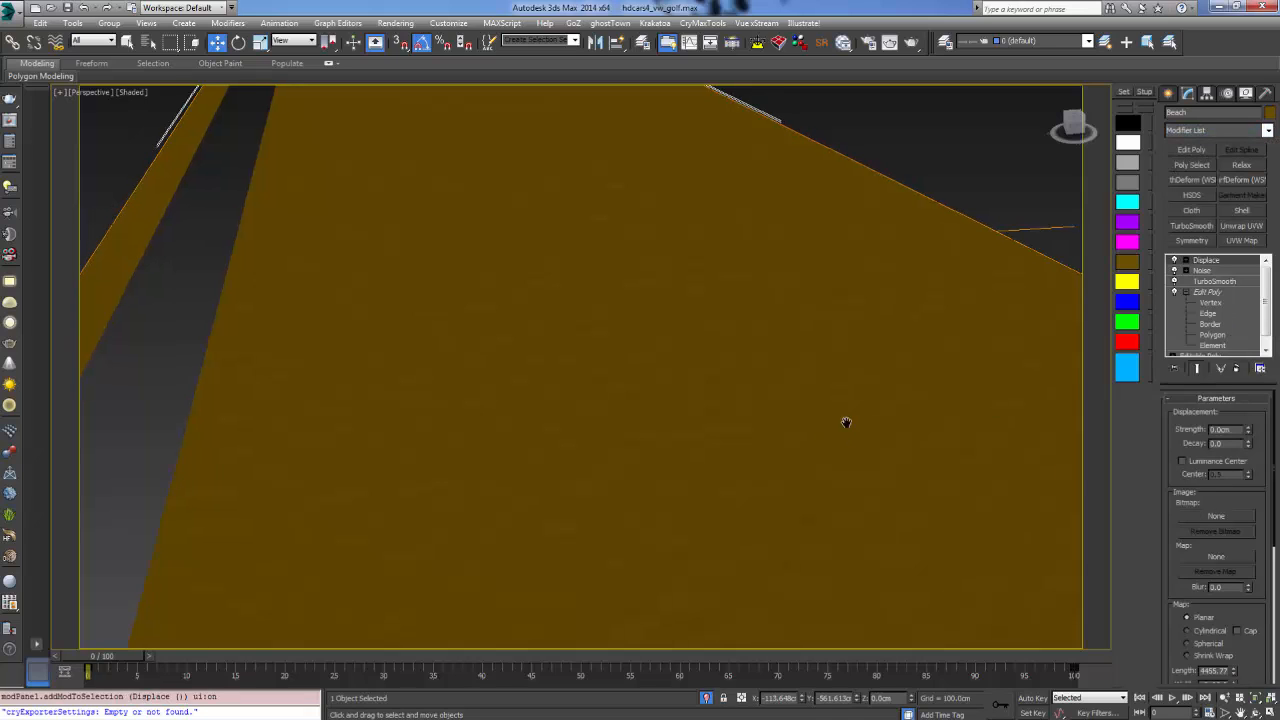
middle_click_drag(846, 422, 837, 429, "alt")
middle_click_drag(684, 432, 592, 432, "alt")
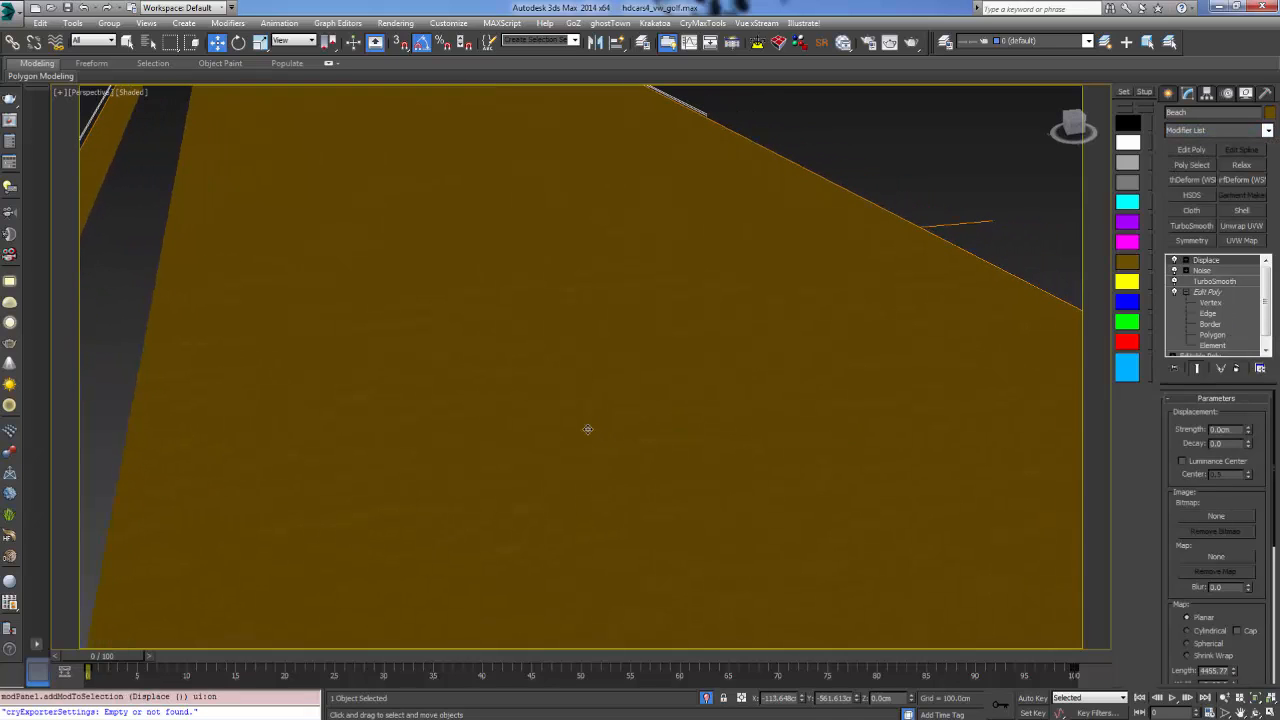
Create a BerconNoise map in the Slate Material Editor and show its parameters
key("m")
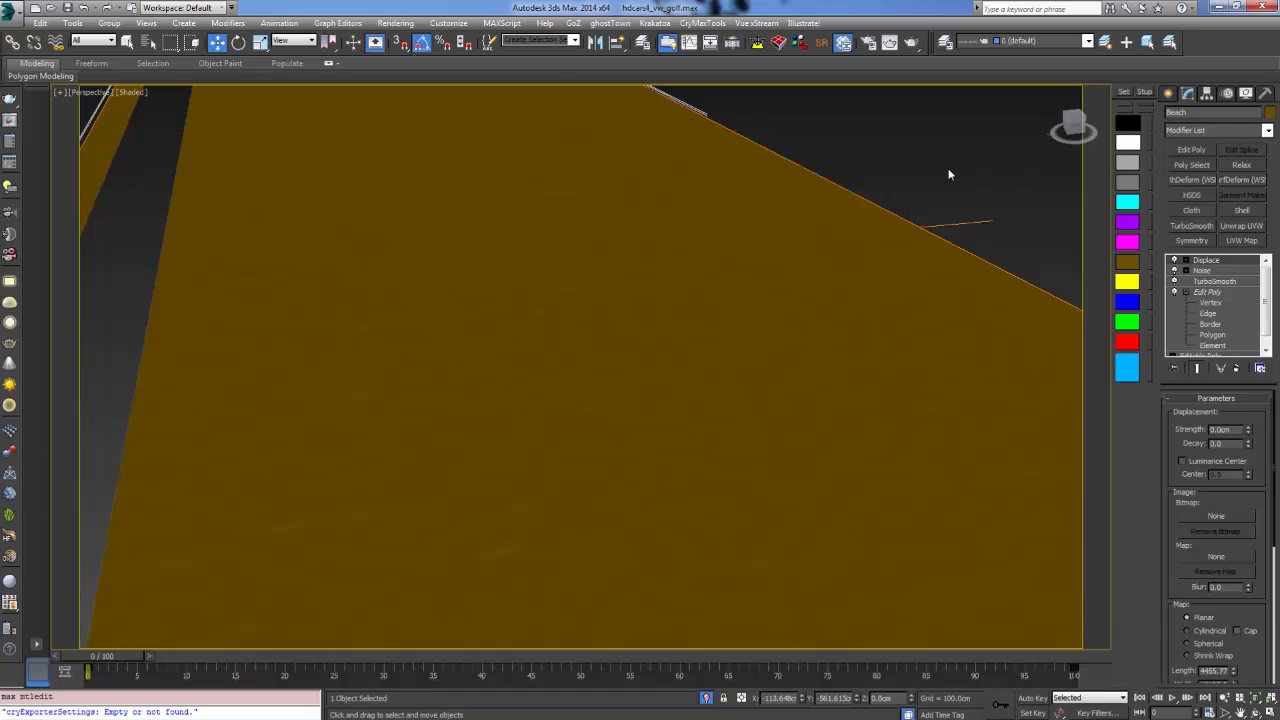
left_click_drag(1073, 170, 461, 106)
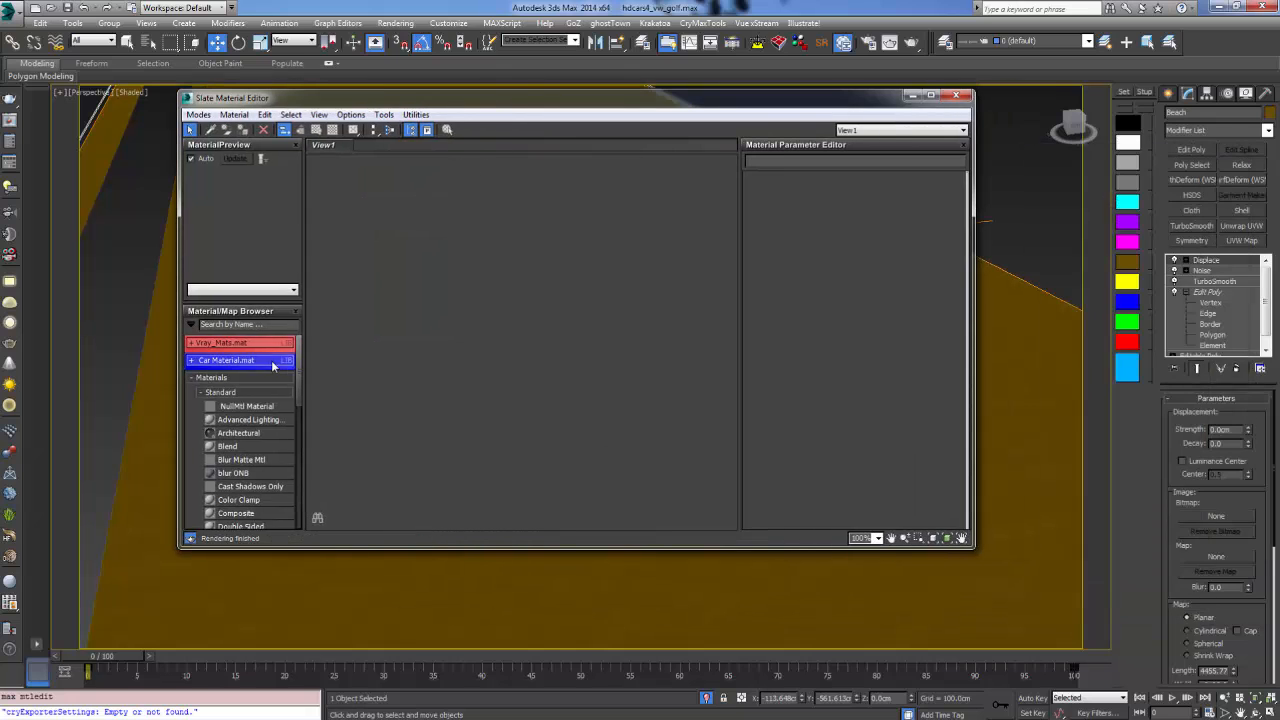
mouse_move(298, 370)
left_mouse_down()
mouse_move(298, 462)
mouse_move(300, 374)
left_mouse_up()
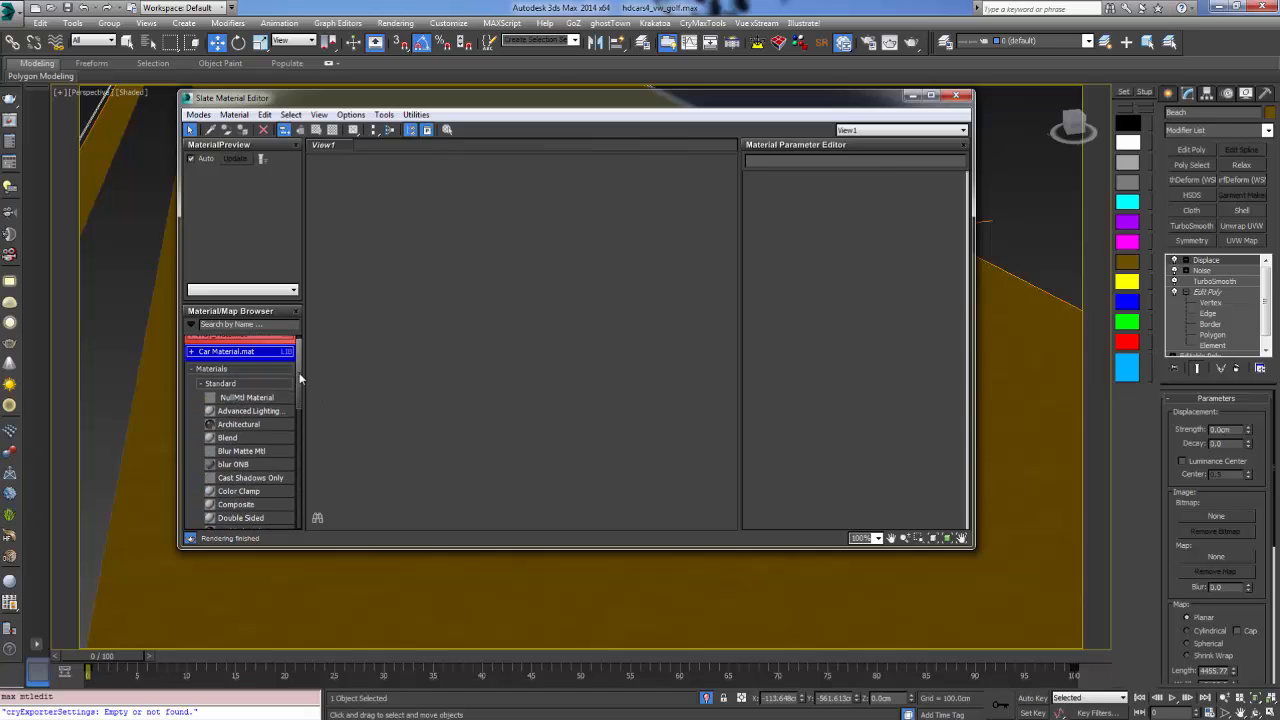
left_click(205, 394)
right_click(456, 194)
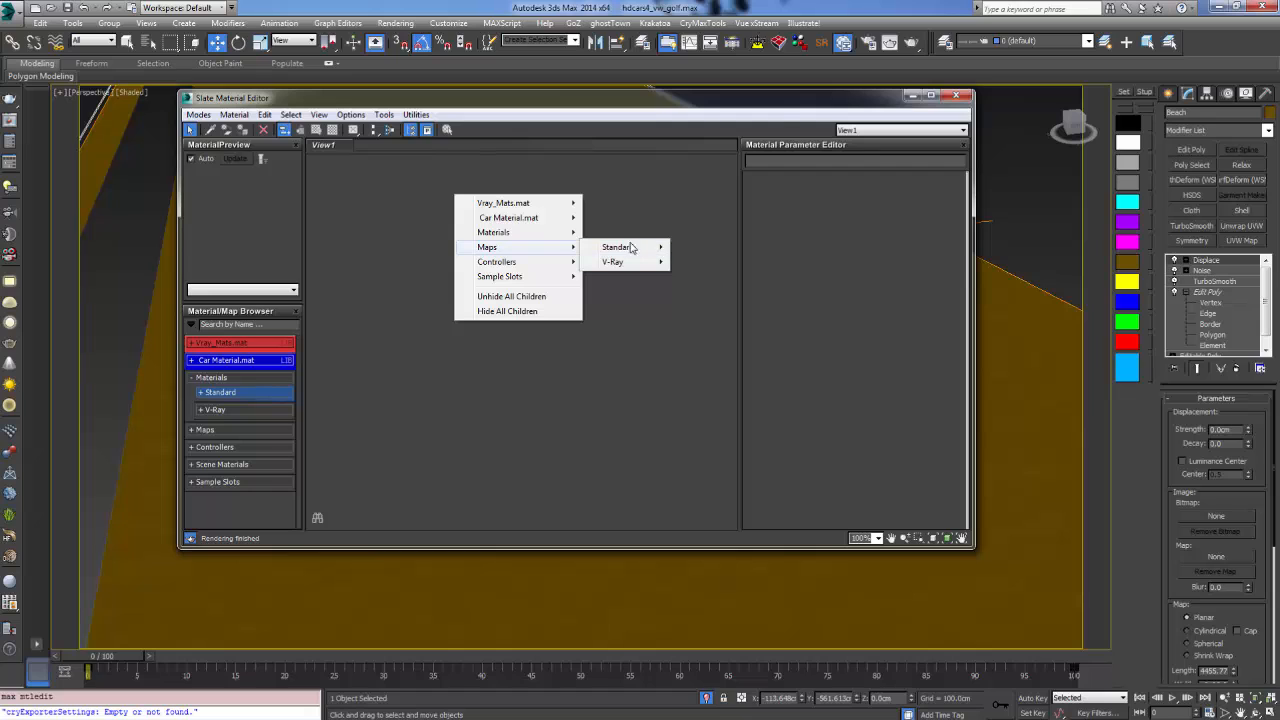
mouse_move(627, 250)
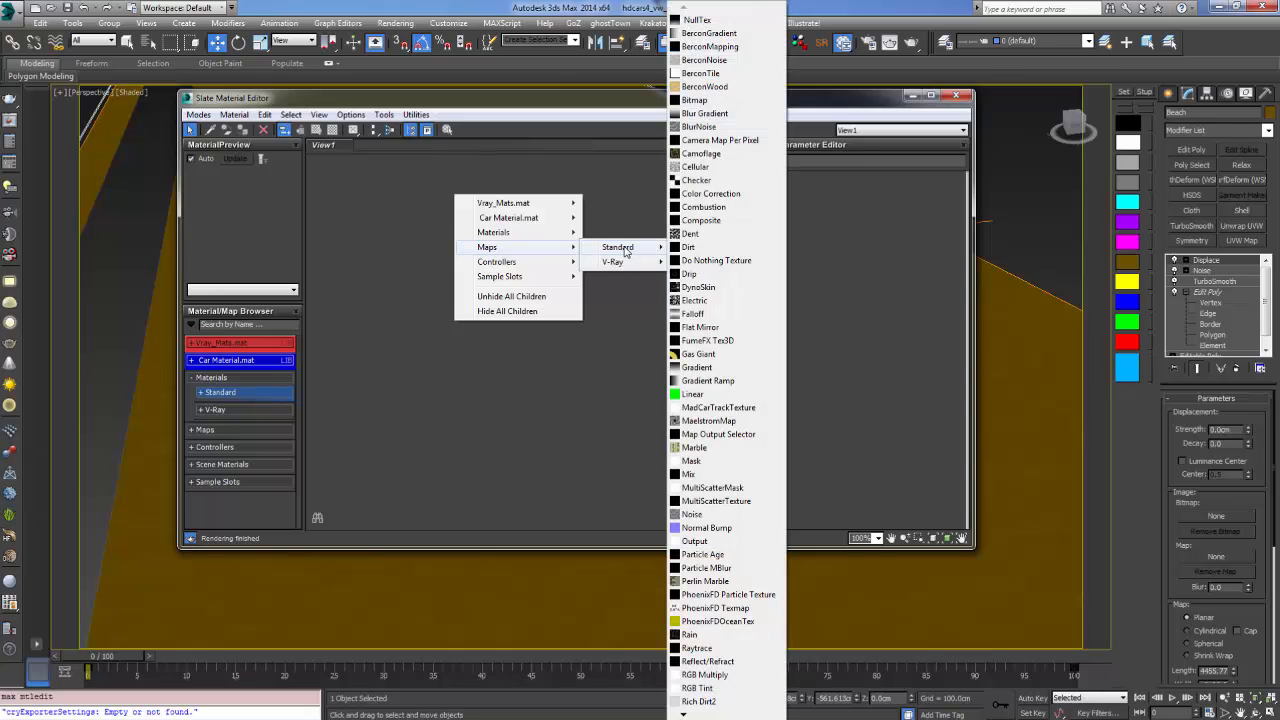
left_click(718, 60)
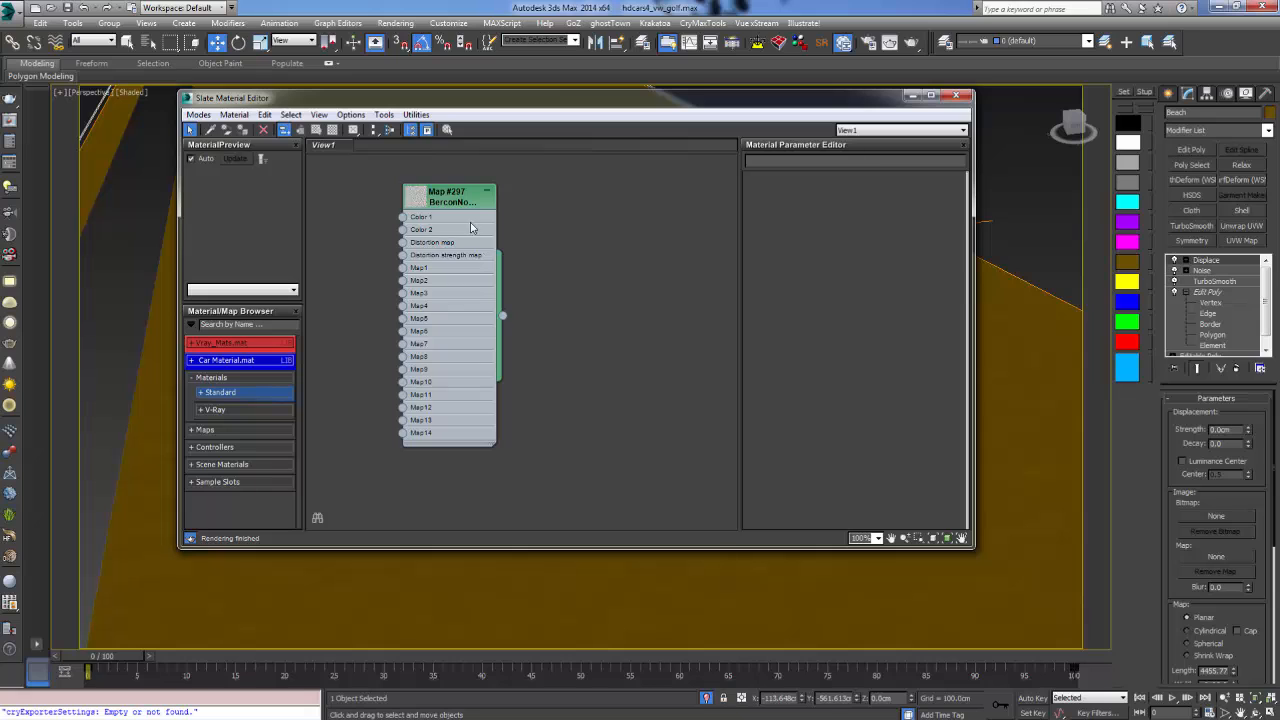
double_click(471, 226)
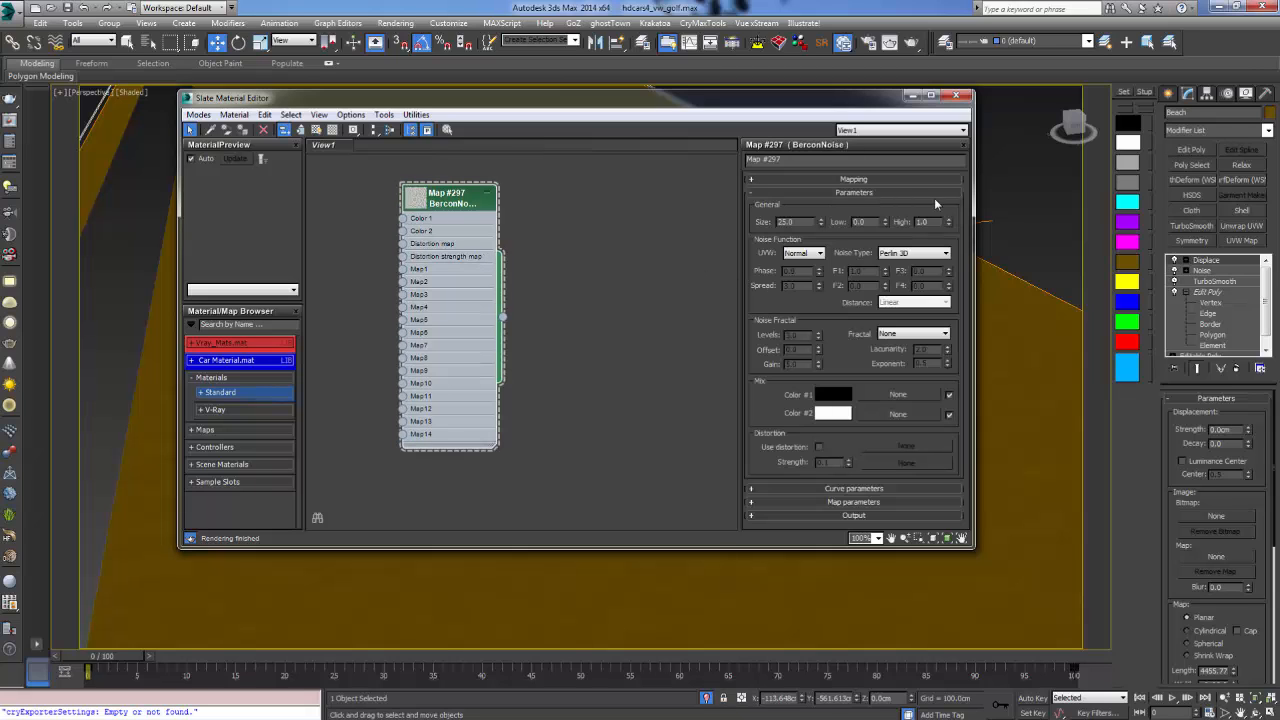
Open a preview window for the BerconNoise map, enlarge it and place it beside the parameters
right_click(459, 205)
left_click(490, 249)
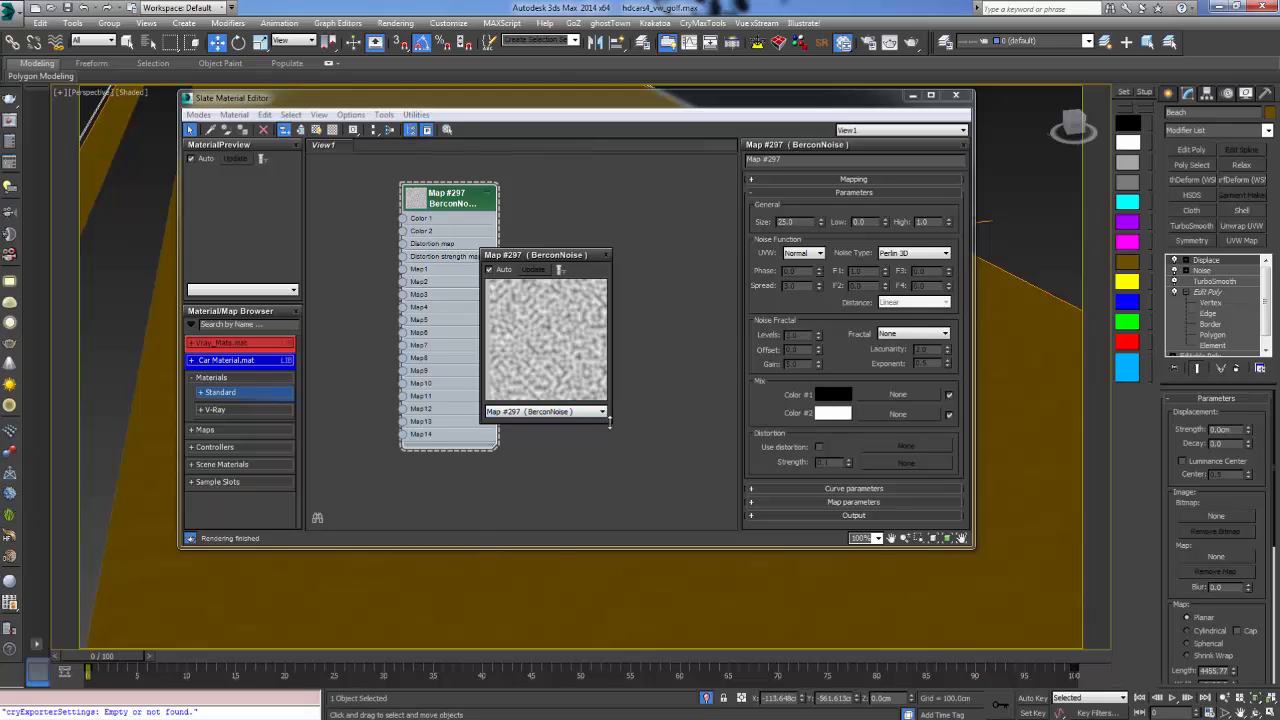
left_click_drag(610, 423, 686, 517)
left_click_drag(572, 256, 397, 194)
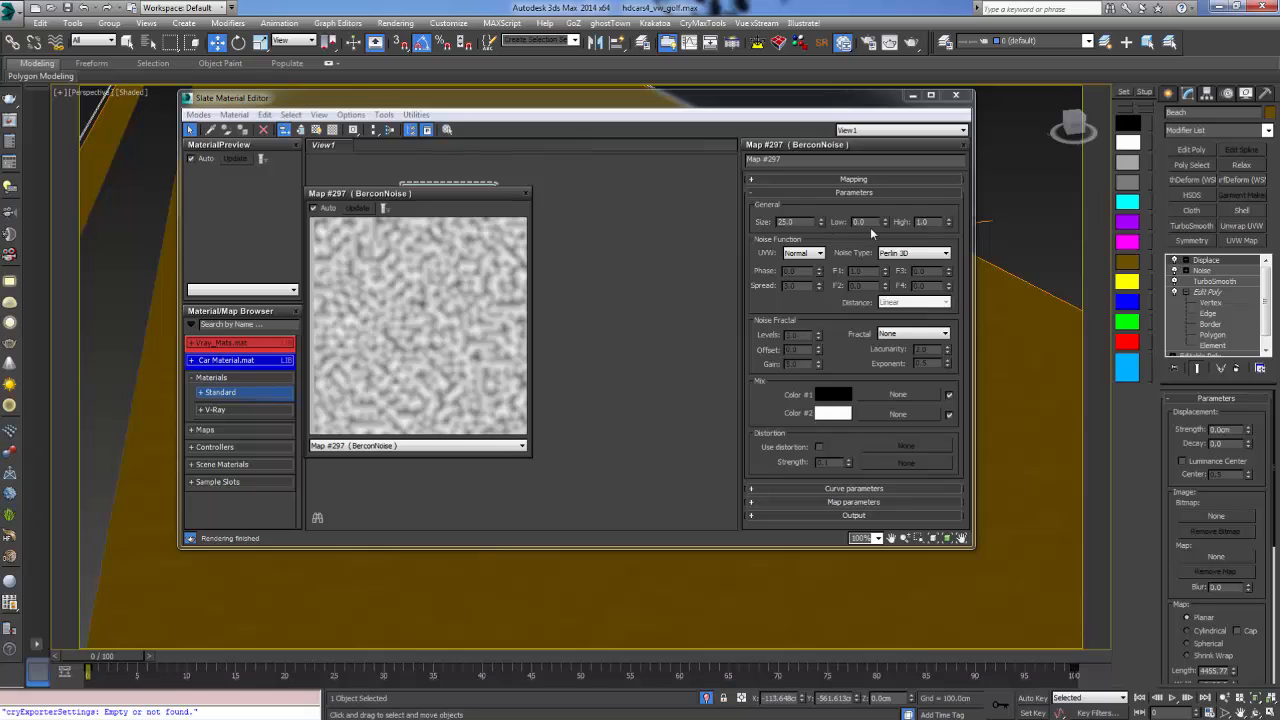
Set the BerconNoise map's Low value to 0.26 and its noise type to Worley (Voronoi)
left_click_drag(885, 222, 957, 236)
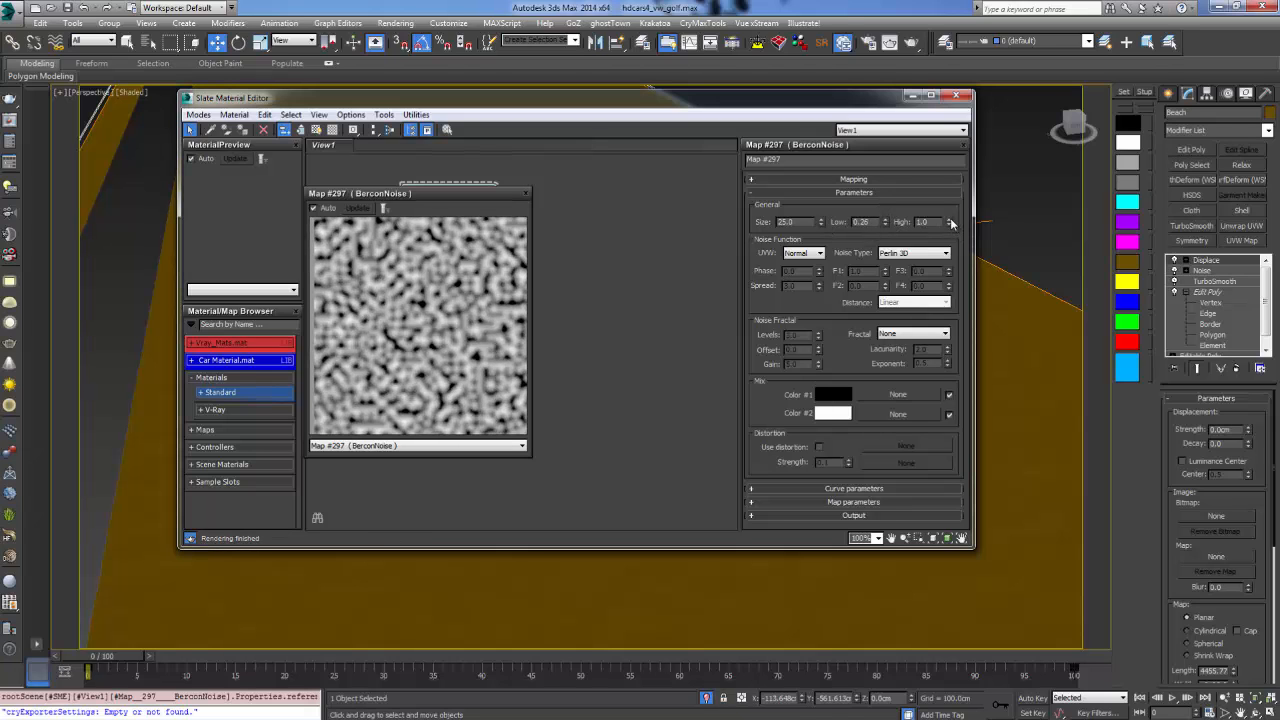
left_click(910, 253)
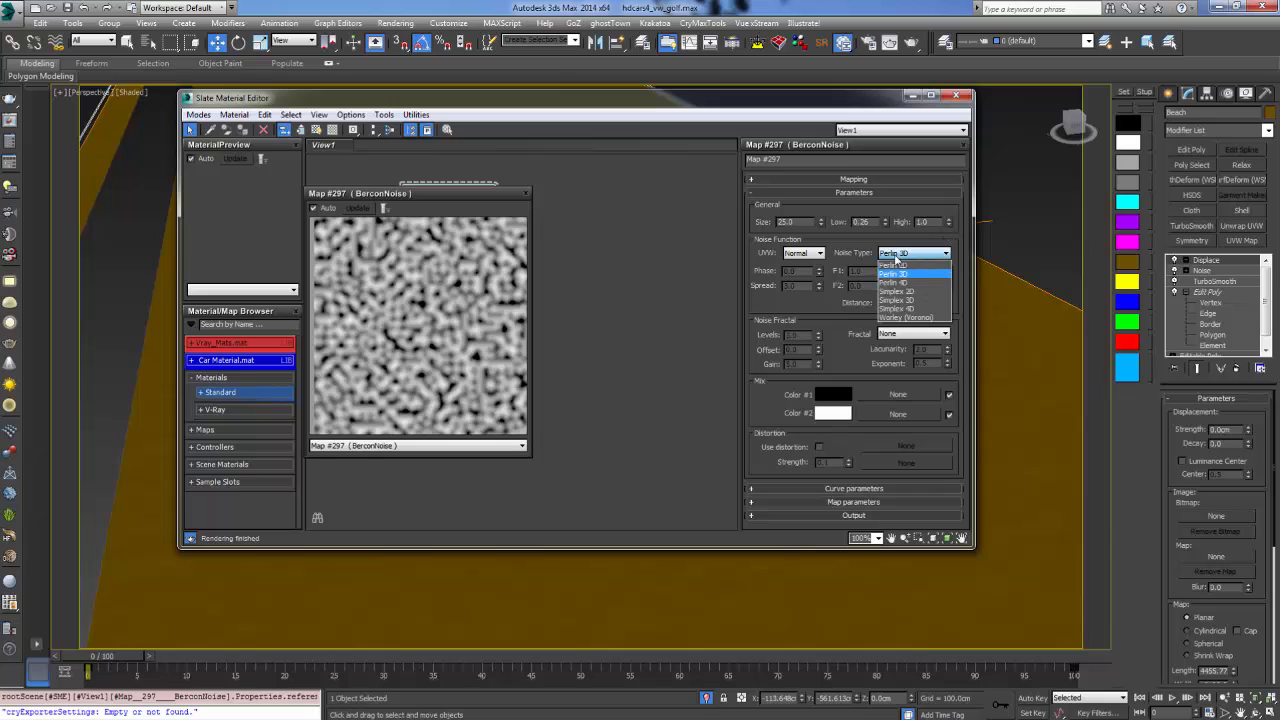
left_click(912, 318)
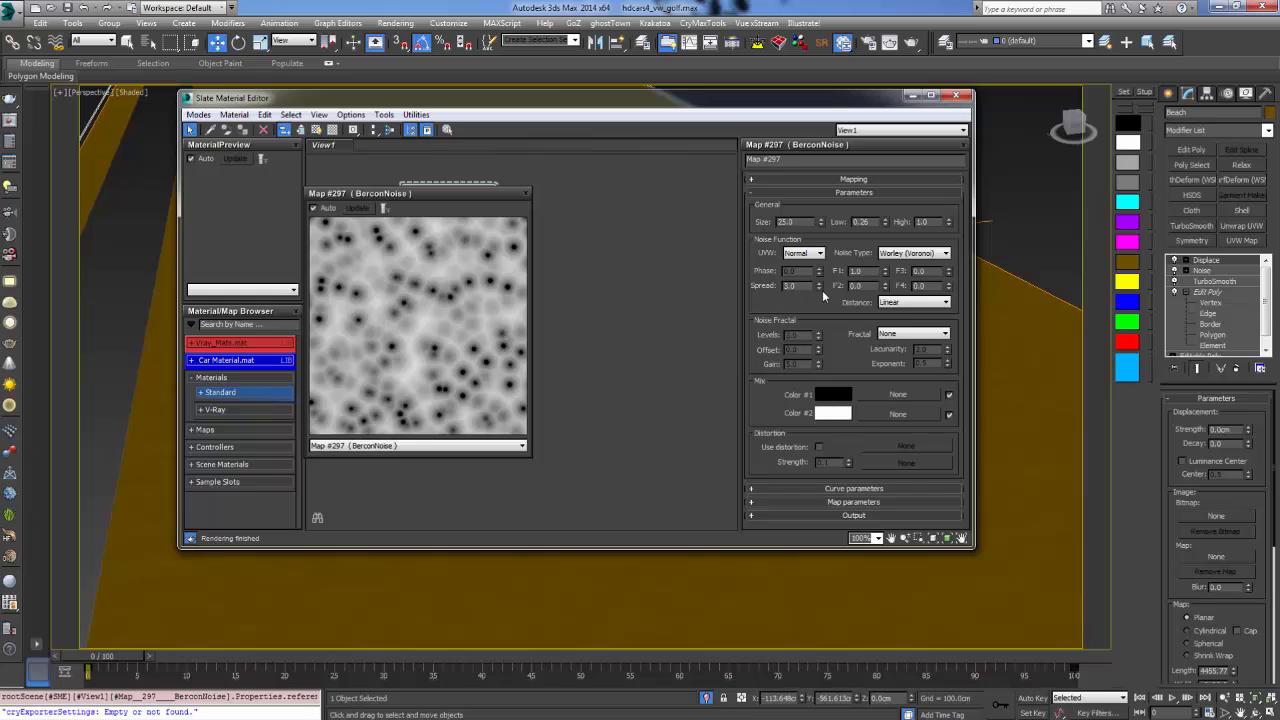
Set the Worley noise's Spread to 5.52 and its F1 value to 1.09
left_click_drag(819, 284, 841, 270)
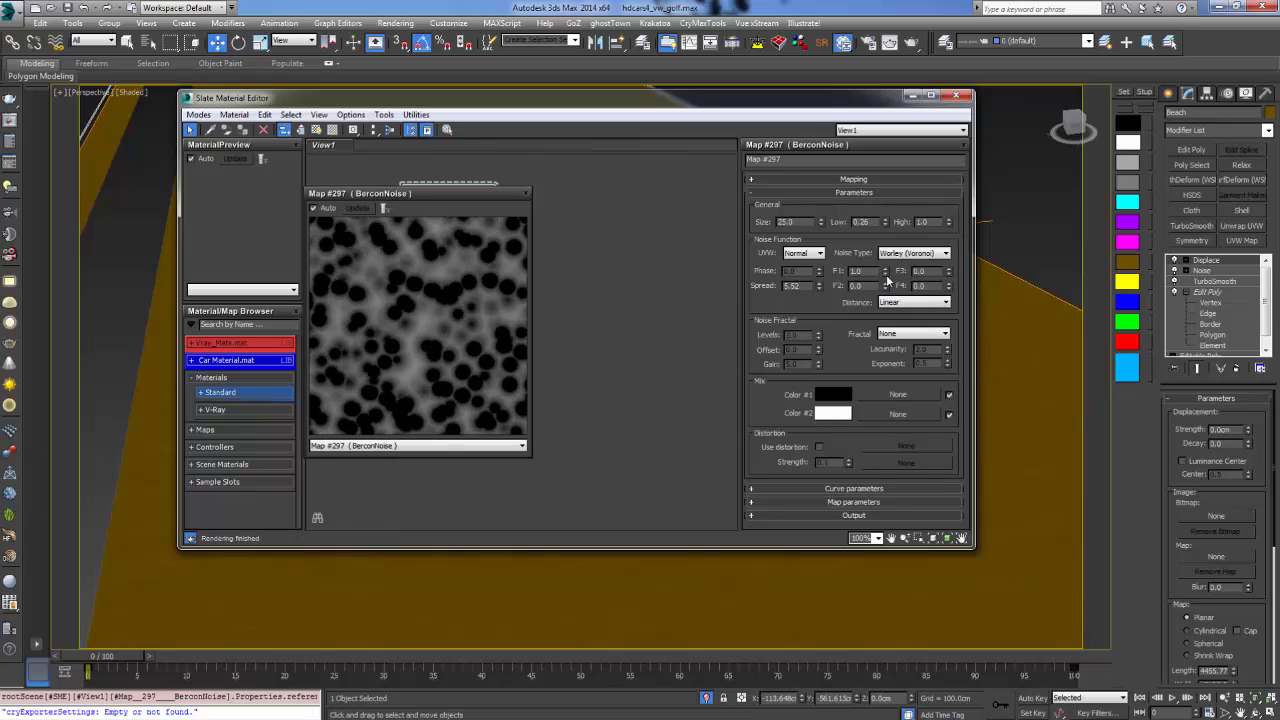
left_click(885, 271)
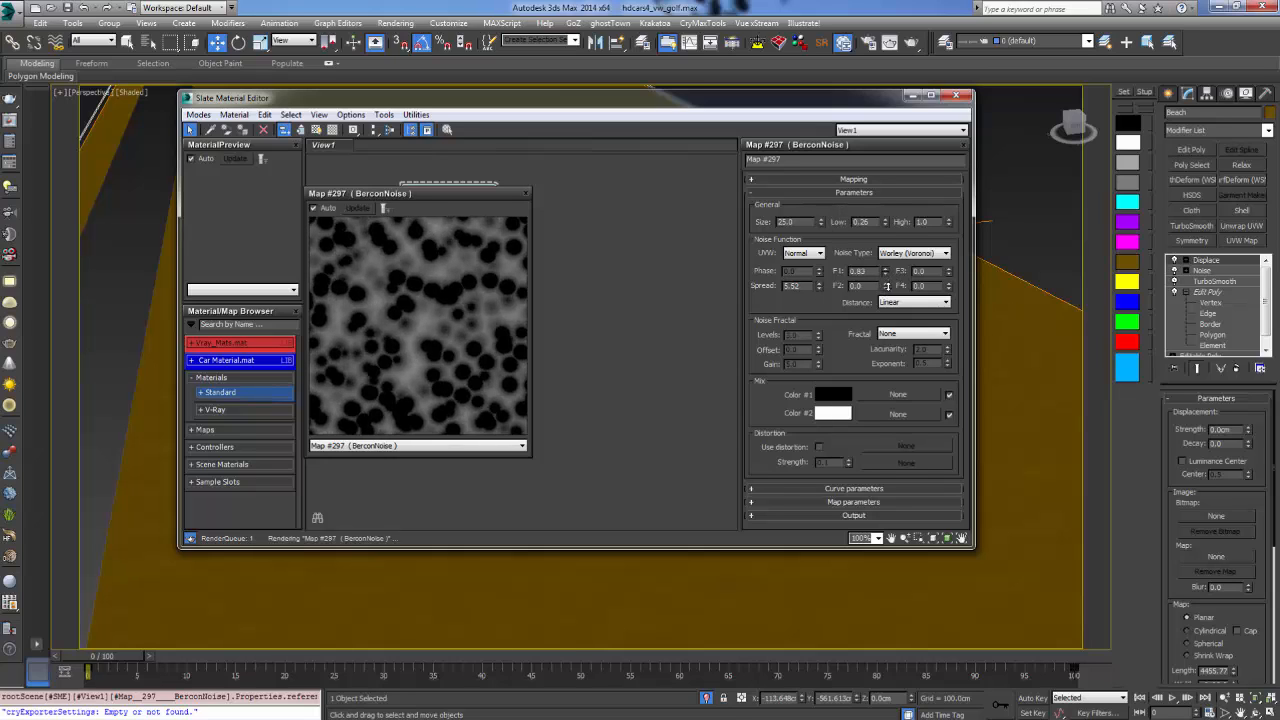
left_click(885, 274)
Try the Minkovsky 0.5 distance on the BerconNoise map and return it to Linear
left_click(908, 302)
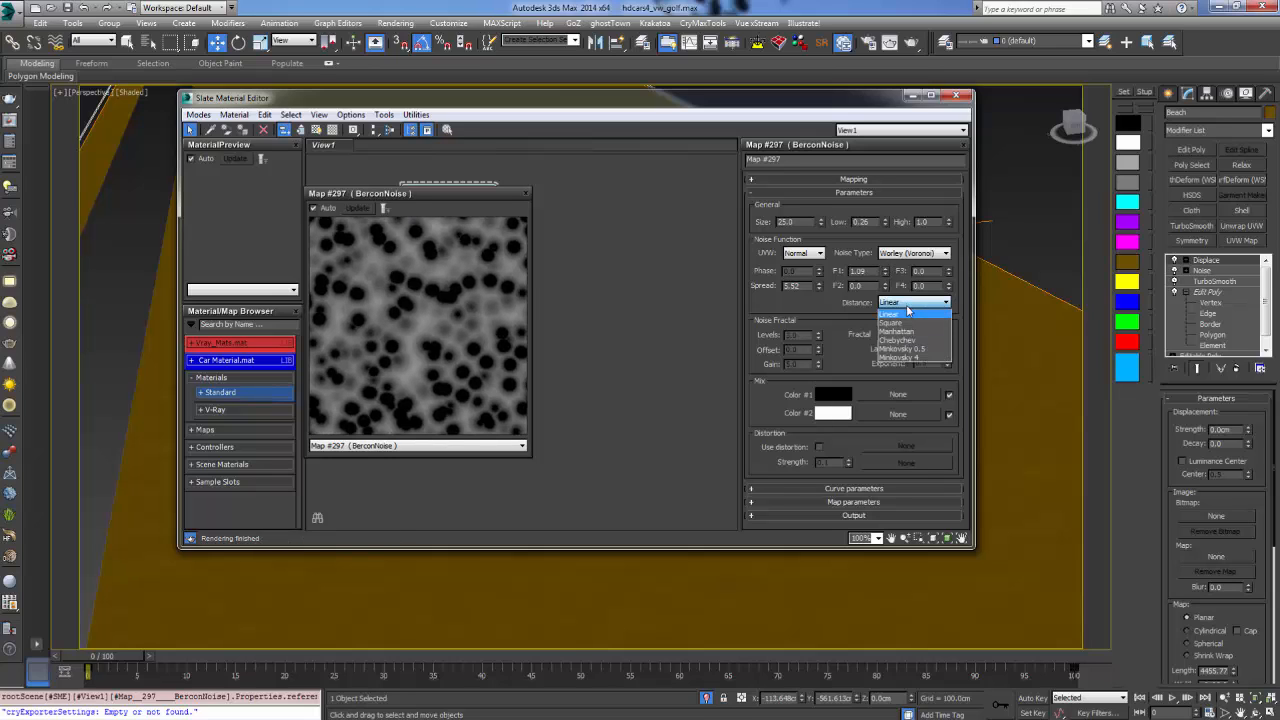
left_click(904, 348)
left_click(908, 302)
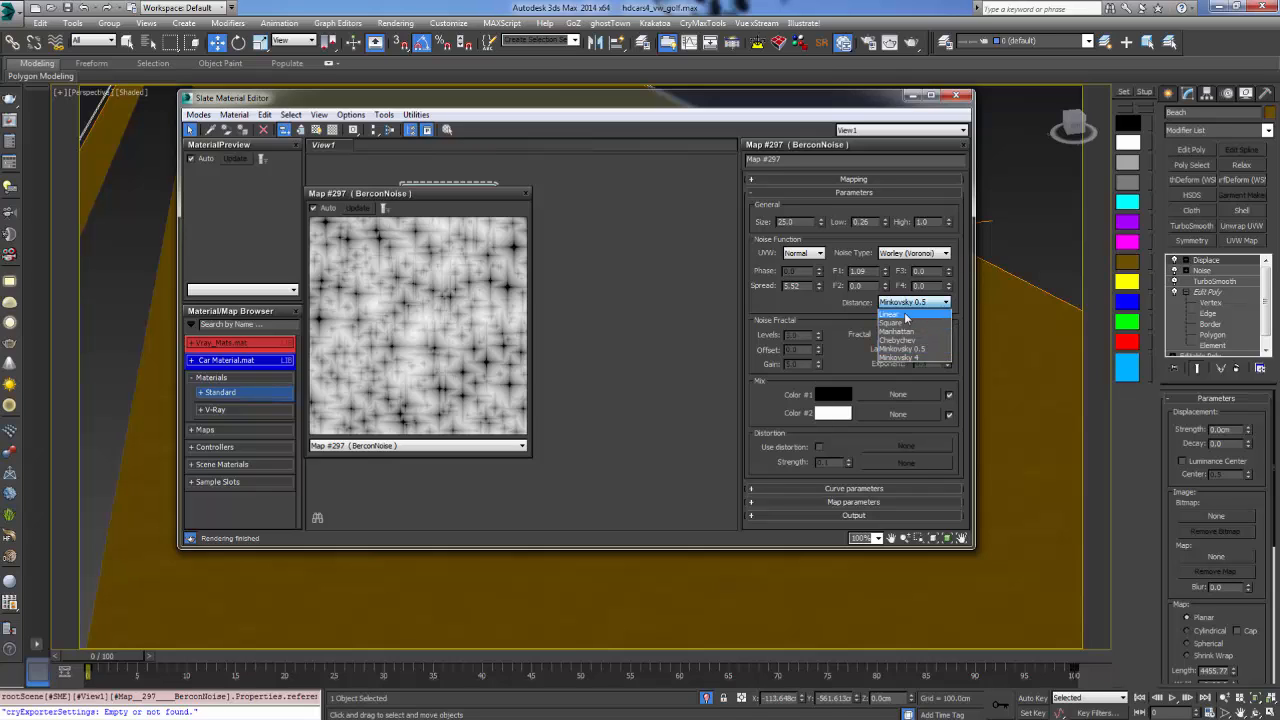
left_click(905, 313)
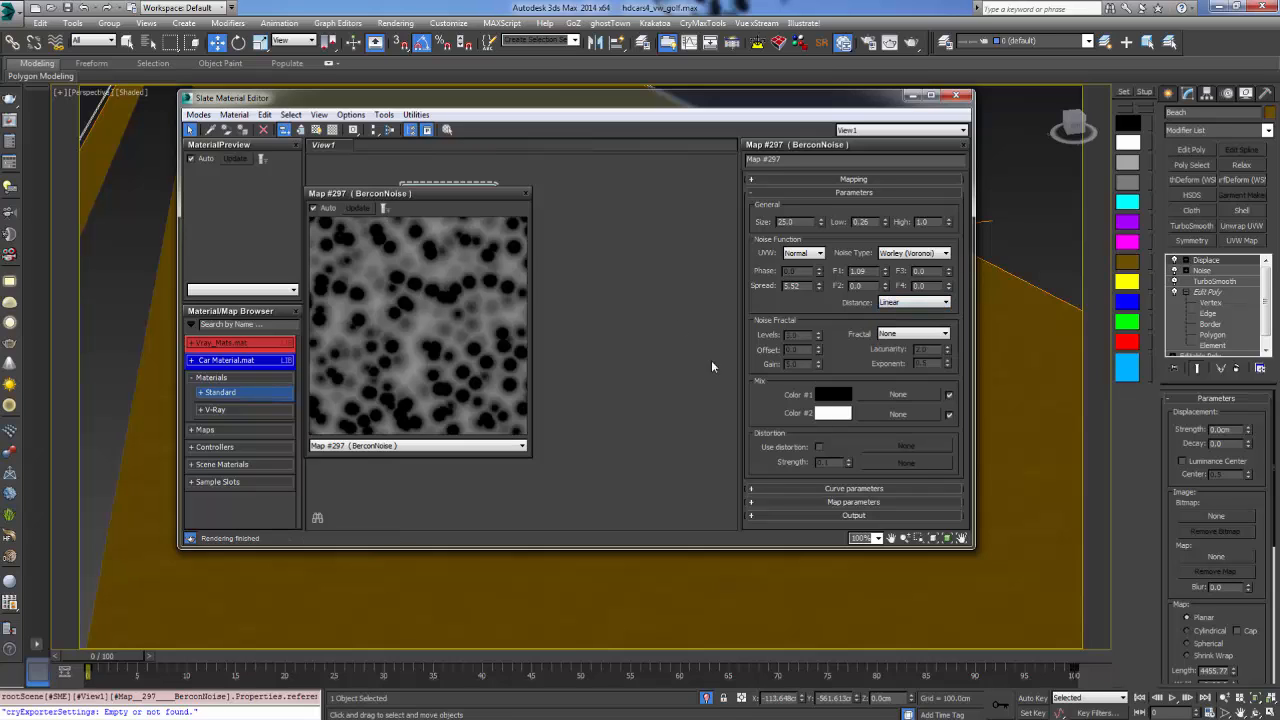
Set the BerconNoise fractal type to fBm Turbulence with 4.53 levels, and the Low value to 0.5
left_click(942, 336)
left_click(900, 379)
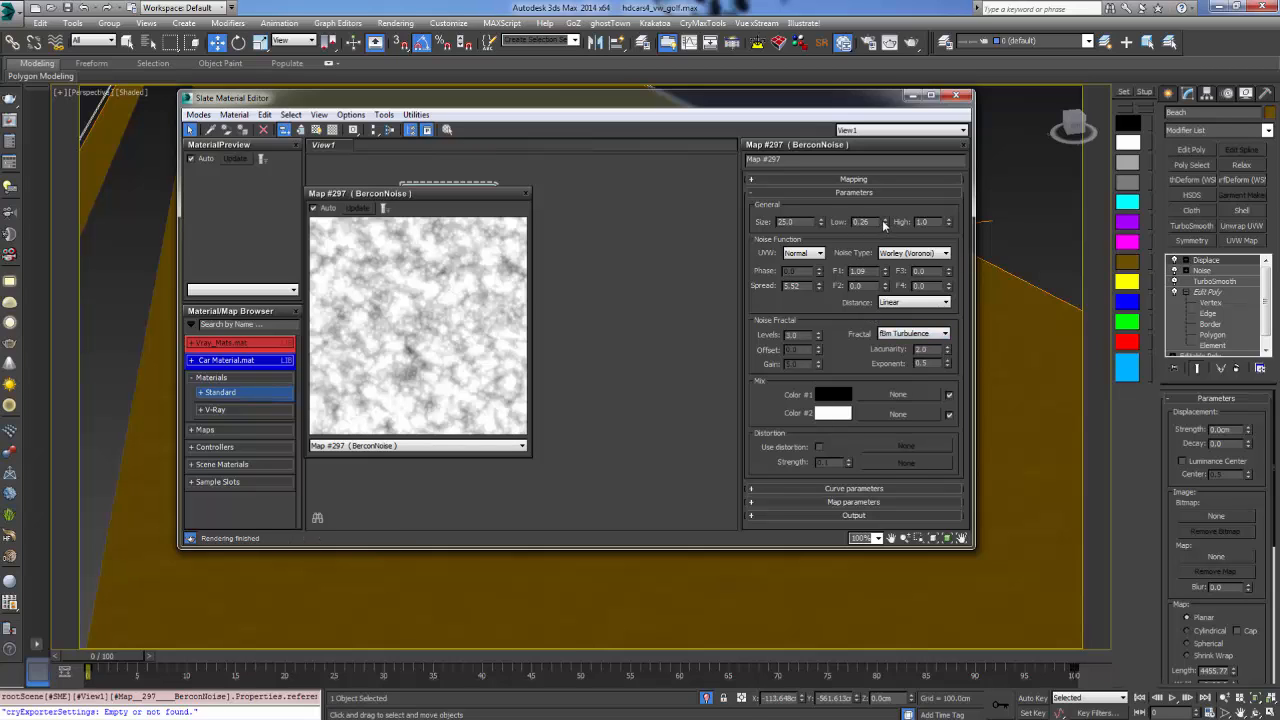
mouse_move(884, 222)
left_mouse_down()
mouse_move(887, 203)
mouse_move(888, 214)
left_mouse_up()
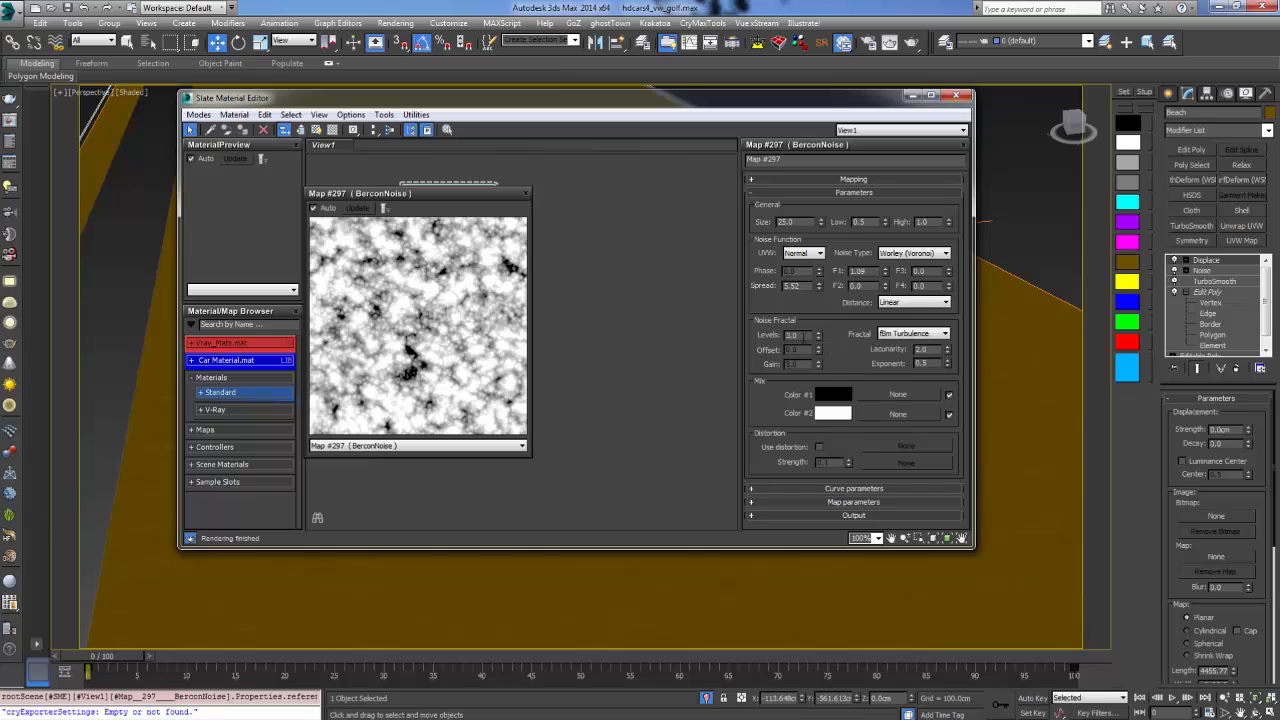
left_click_drag(820, 337, 819, 313)
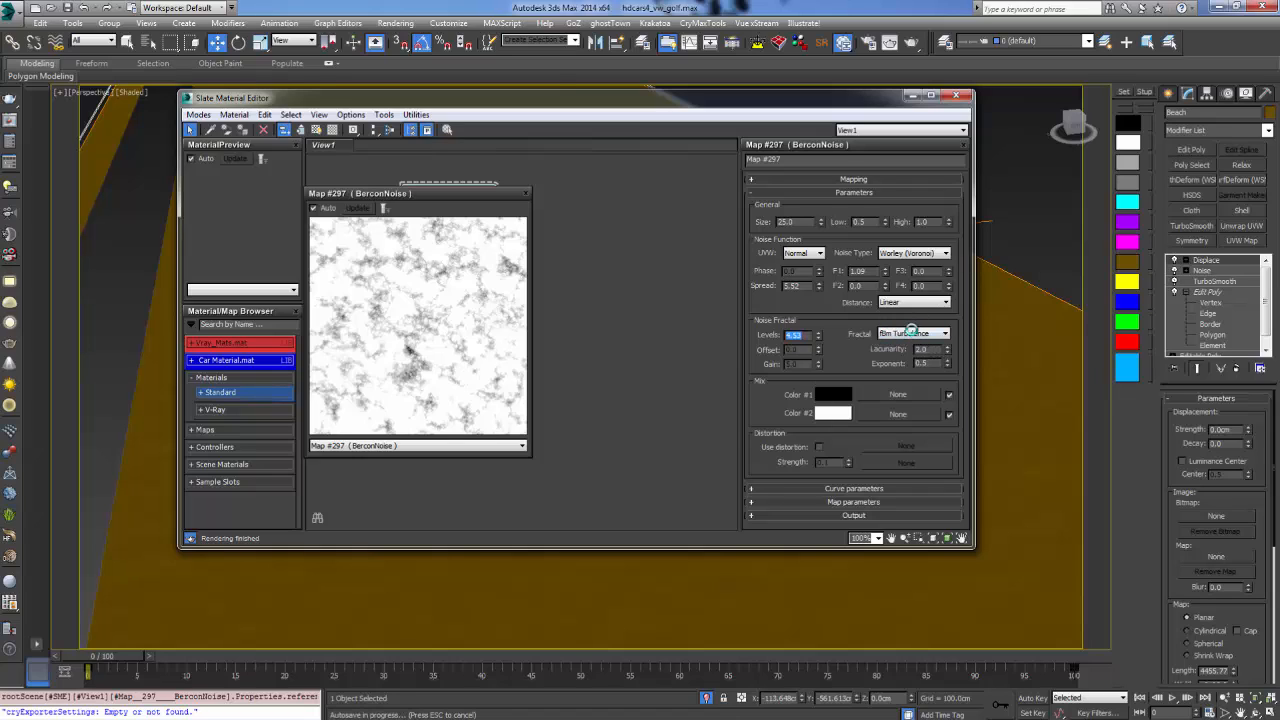
Try the fBm and Hetero Terrain fractal types on the BerconNoise map and return to fBm Turbulence
left_click(910, 332)
left_click(895, 373)
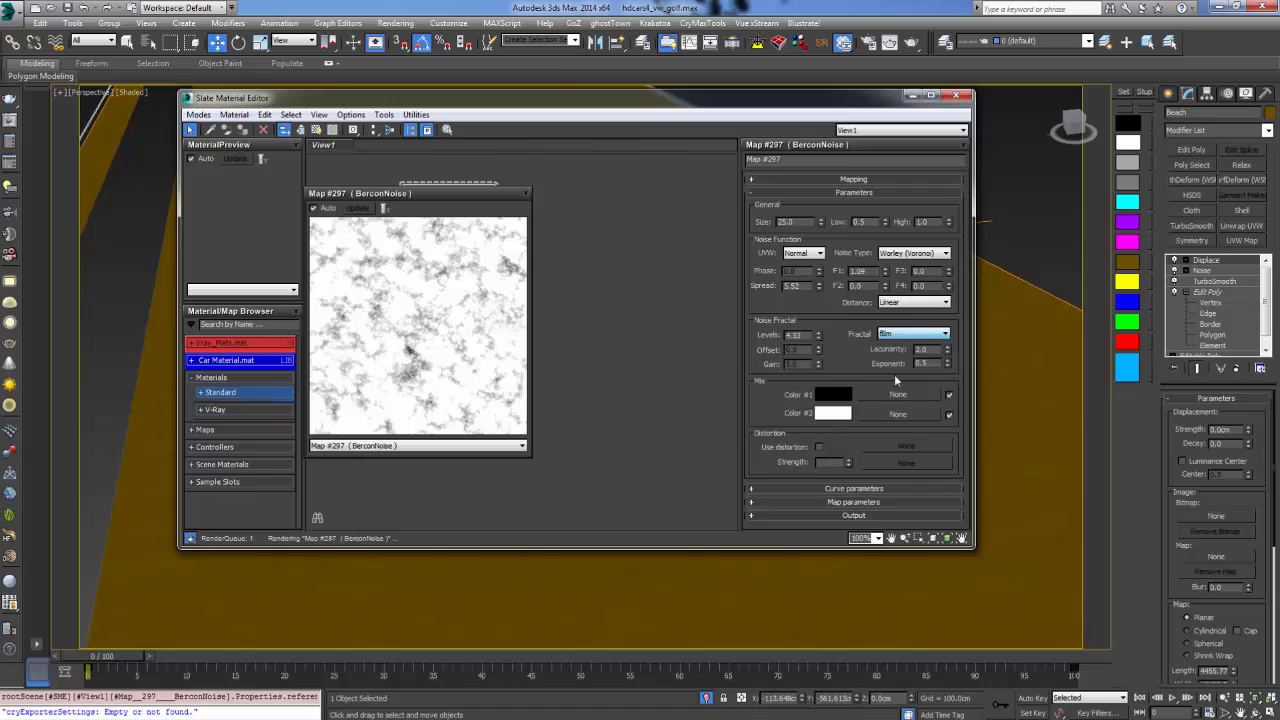
left_click(910, 333)
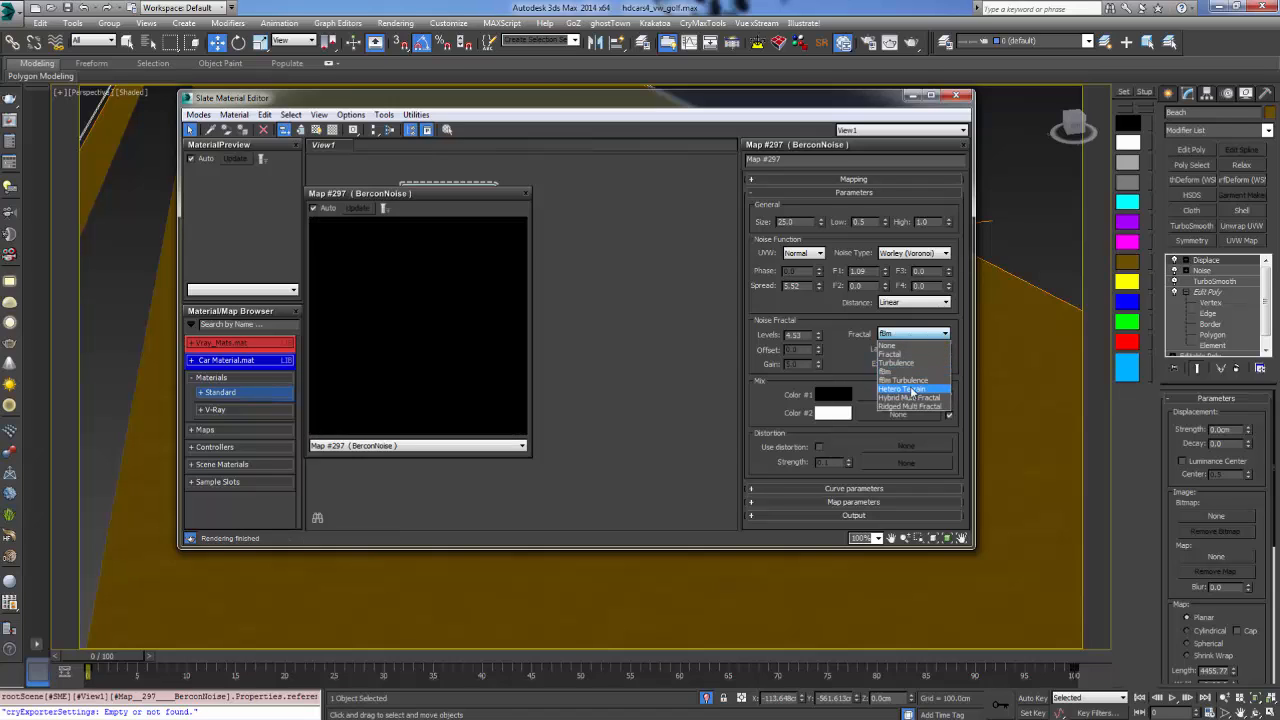
left_click(910, 380)
left_click(910, 333)
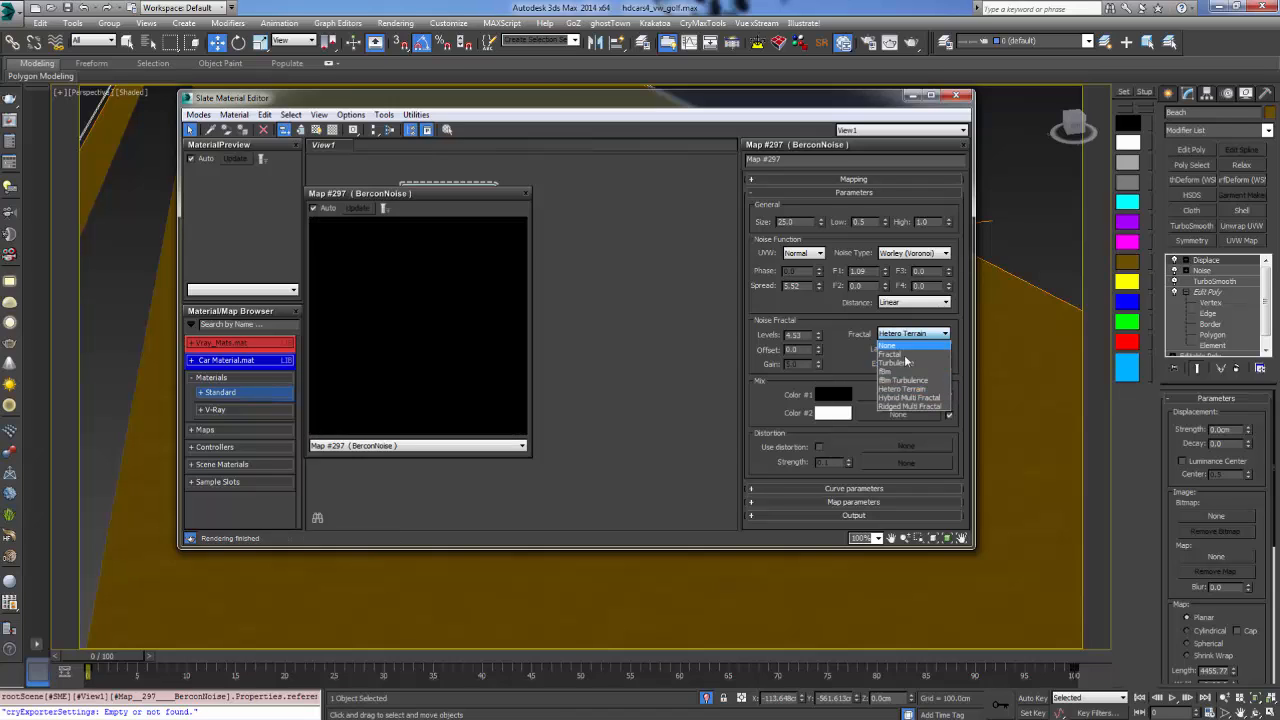
left_click(889, 377)
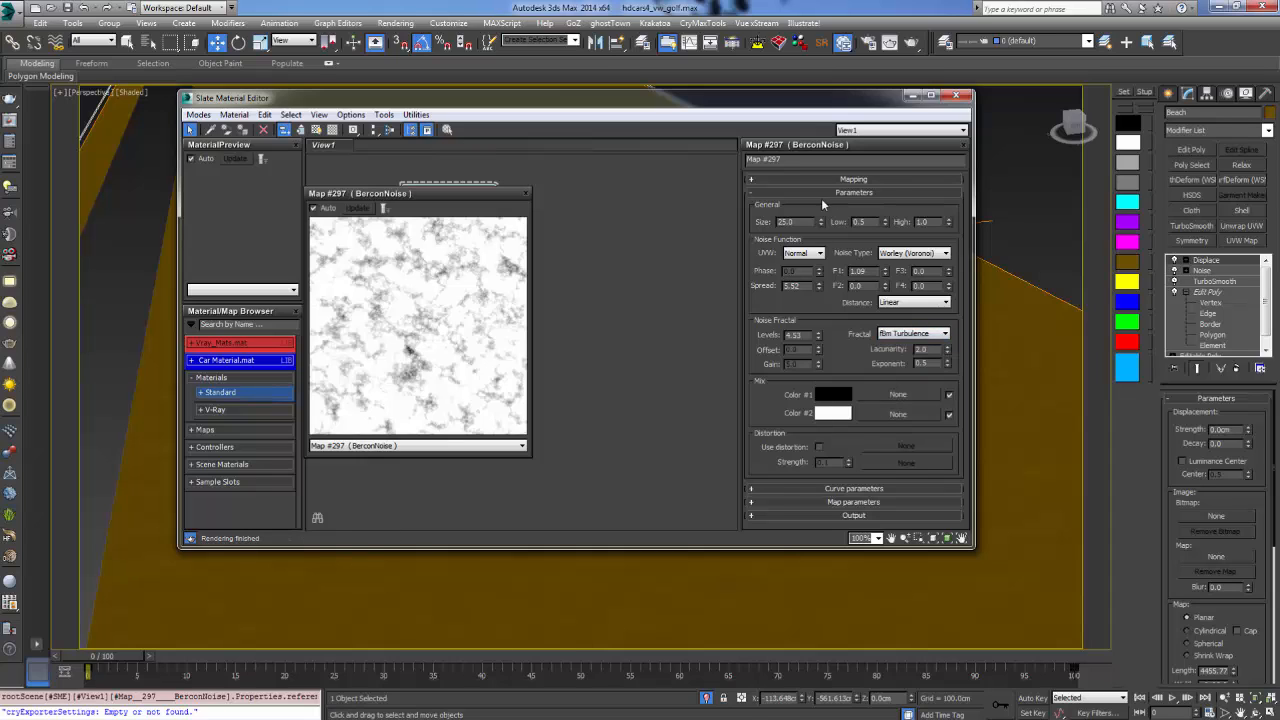
Set the BerconNoise map's Low value to 0.82 and High value to 1.74, and close its preview window
mouse_move(885, 223)
left_mouse_down()
mouse_move(889, 243)
mouse_move(889, 226)
left_mouse_up()
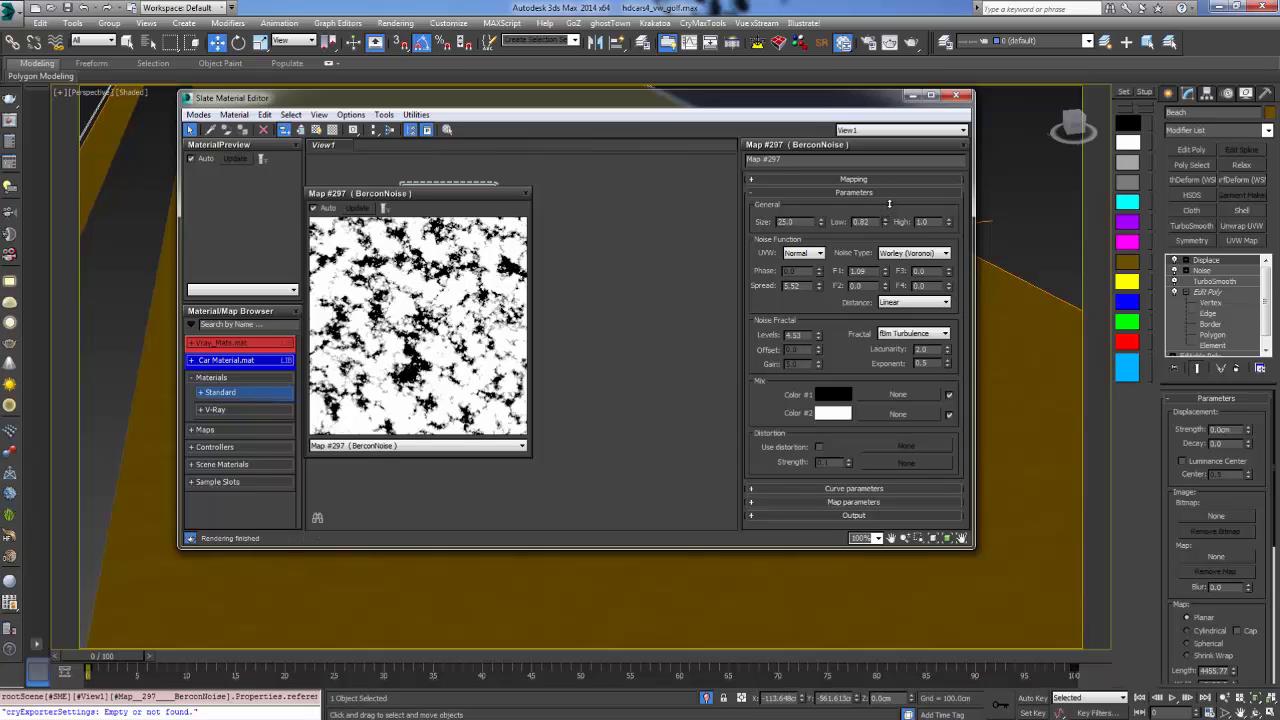
left_click_drag(948, 225, 960, 168)
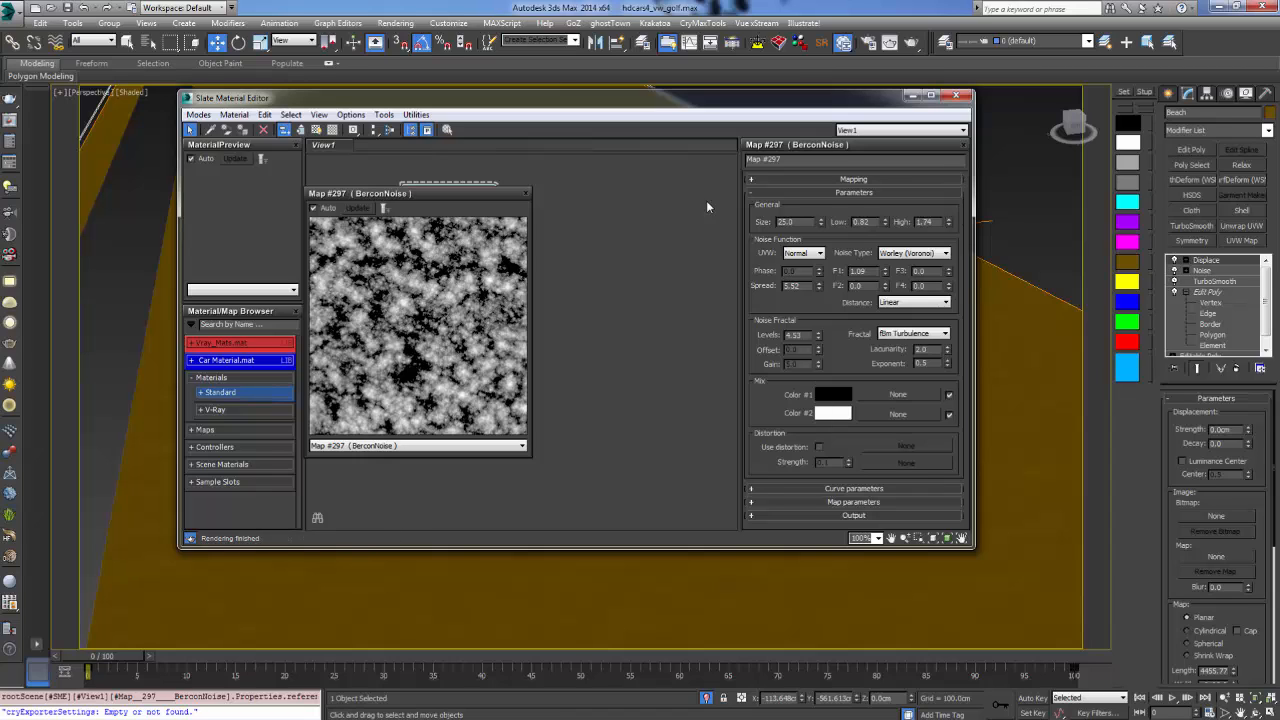
left_click(527, 193)
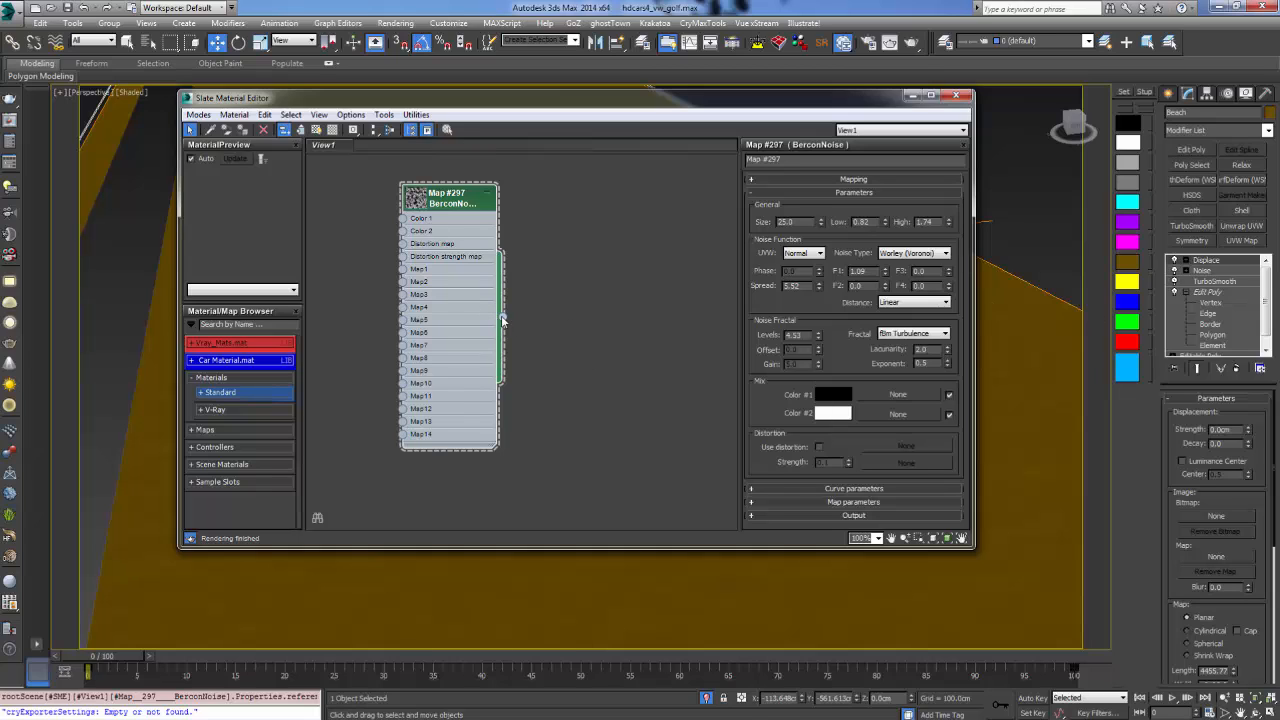
Assign the BerconNoise map to the Map slot of the beach's Displace modifier, and shrink the material editor to uncover the viewport
left_click_drag(502, 317, 1219, 557)
left_click(609, 404)
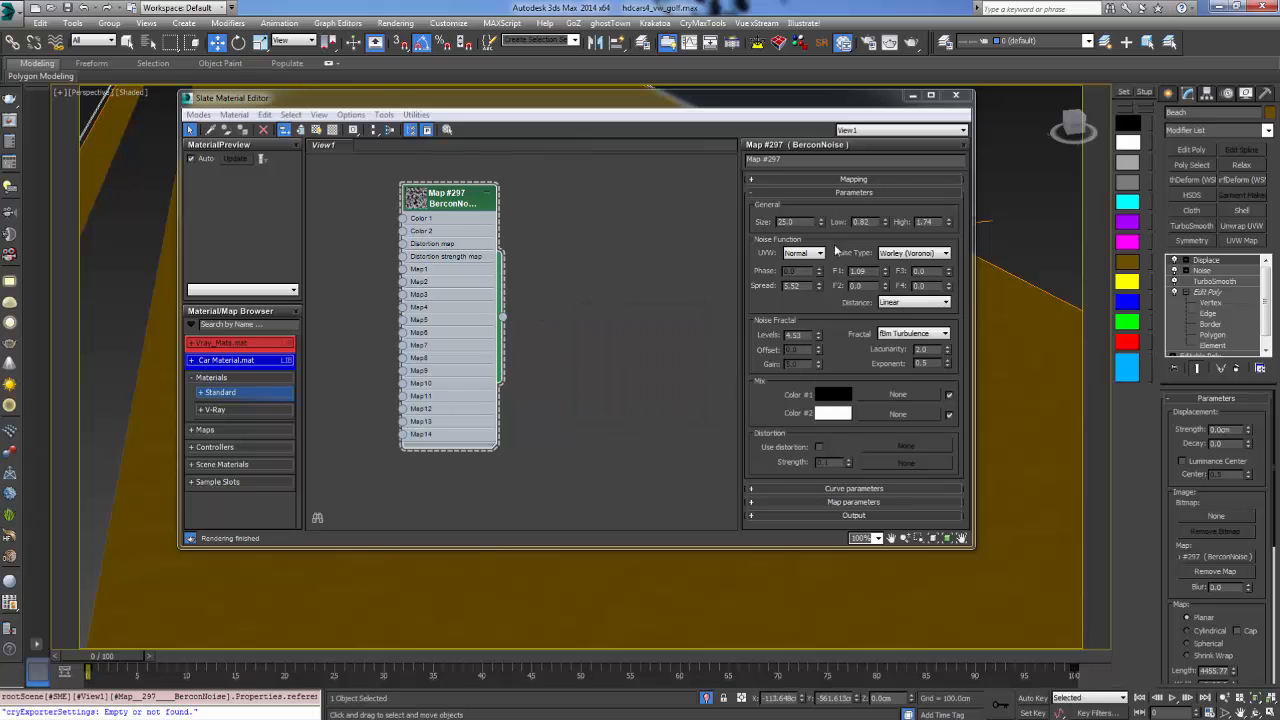
left_click_drag(773, 103, 681, 165)
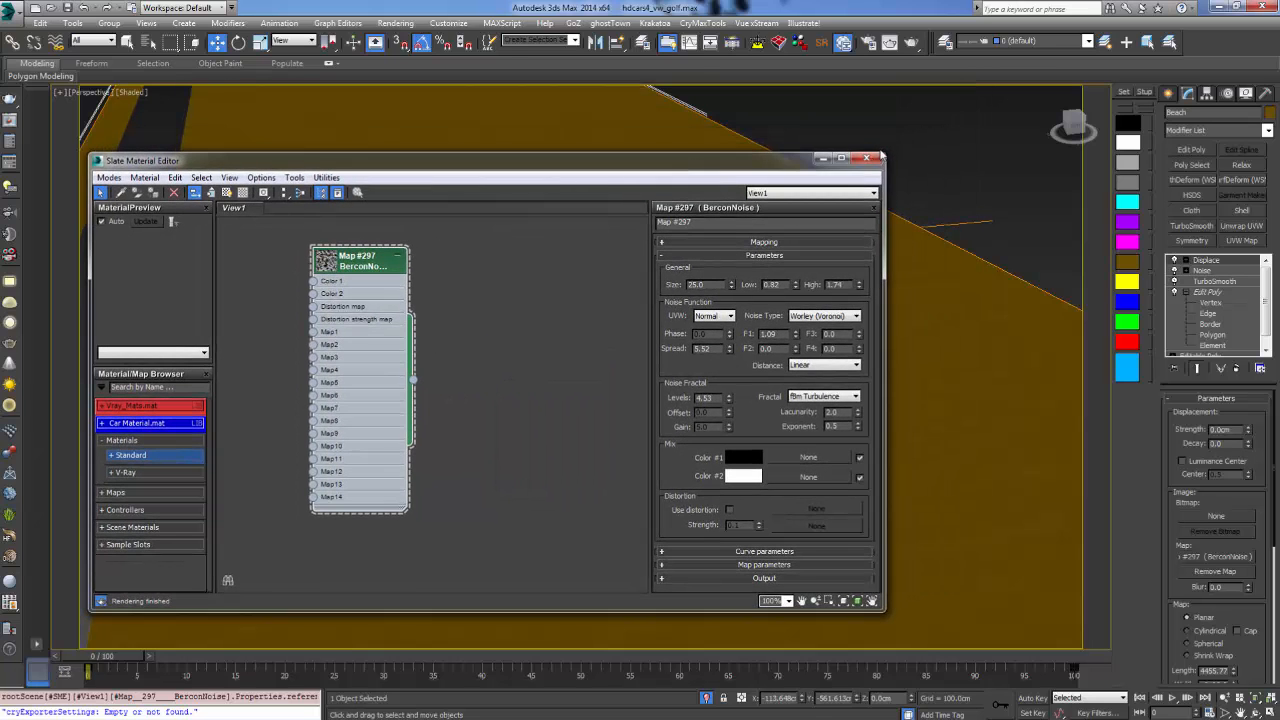
left_click_drag(884, 155, 662, 221)
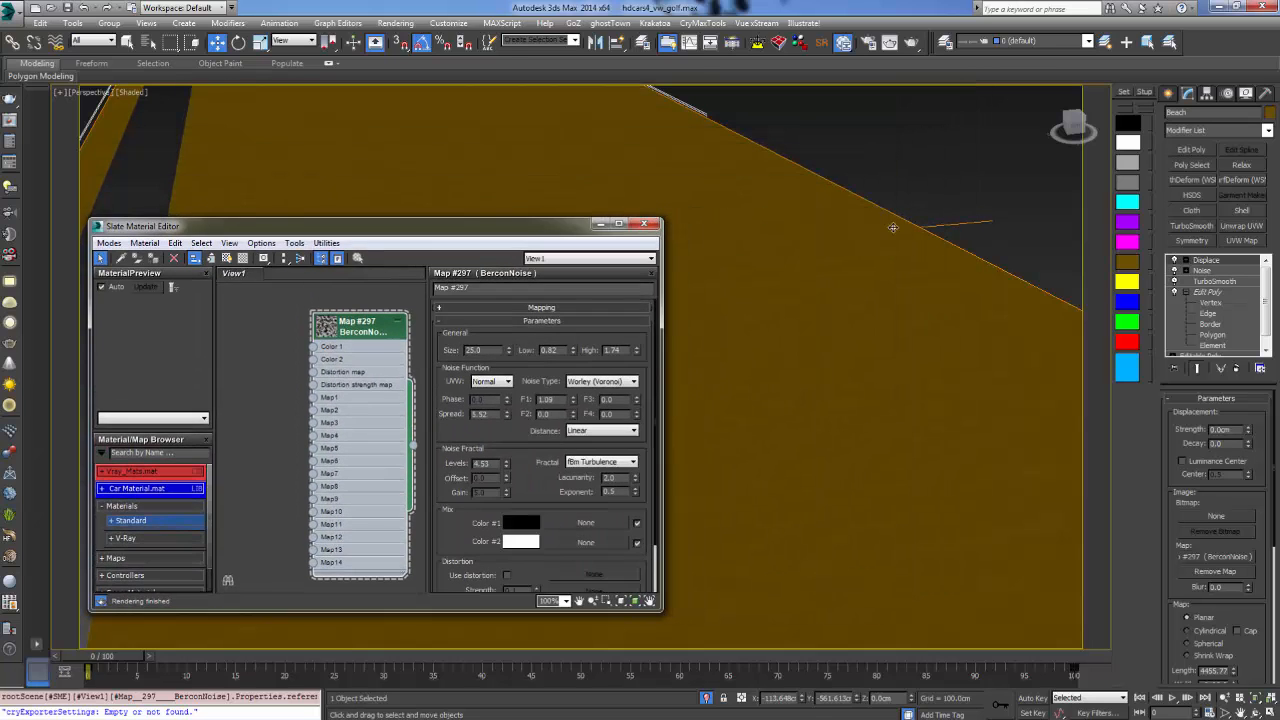
left_click_drag(1249, 446, 1248, 415)
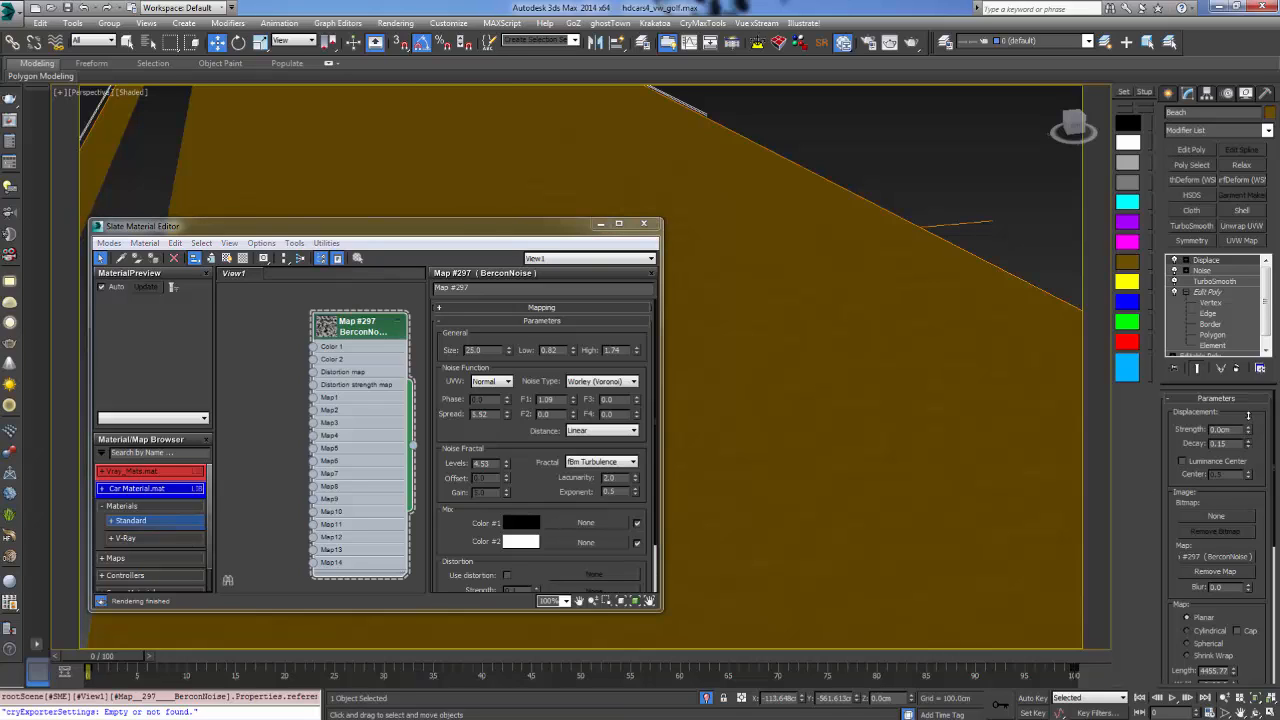
left_click_drag(1250, 371, 1255, 344)
left_click_drag(1259, 293, 1259, 248)
left_click_drag(1224, 130, 1212, 59)
right_click(1249, 445)
Set the Displace modifier's Strength to 13.95 cm and view the beach surface from a low angle
left_click_drag(1250, 436, 1248, 405)
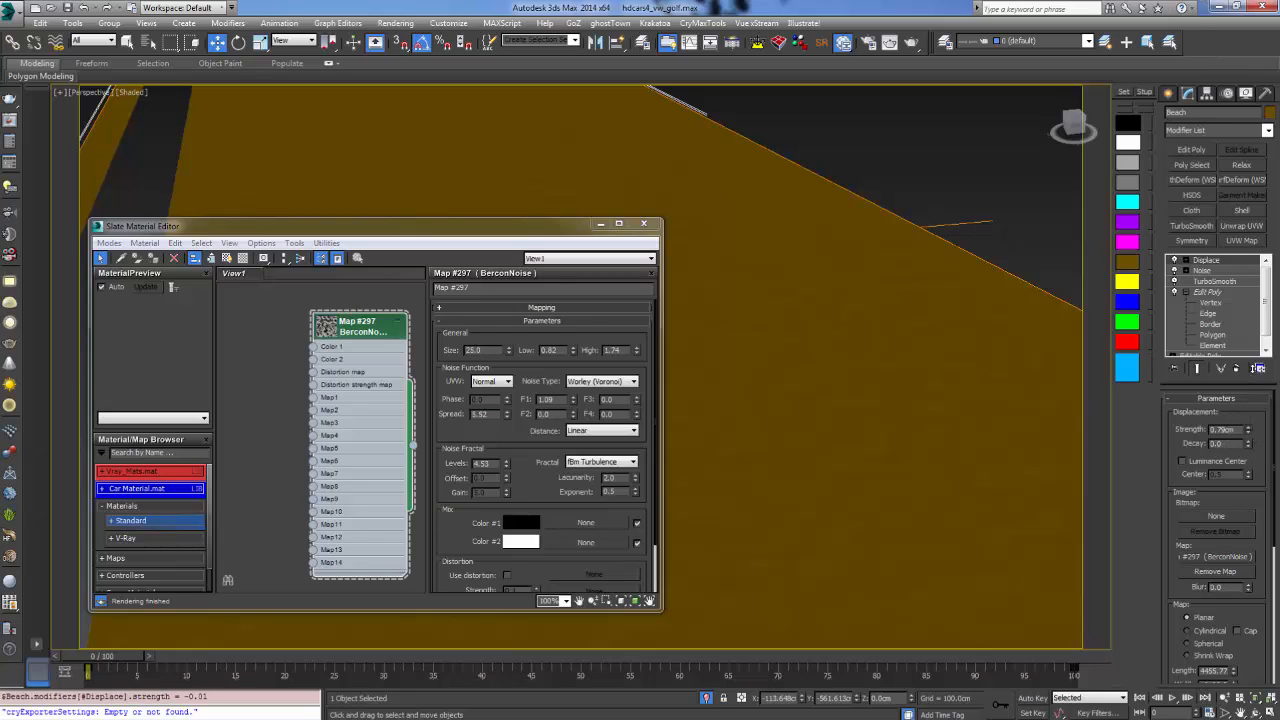
left_click_drag(1259, 315, 1261, 303)
left_click_drag(1178, 560, 1171, 436)
left_click_drag(1173, 267, 1171, 207)
middle_click_drag(851, 371, 730, 400, "alt")
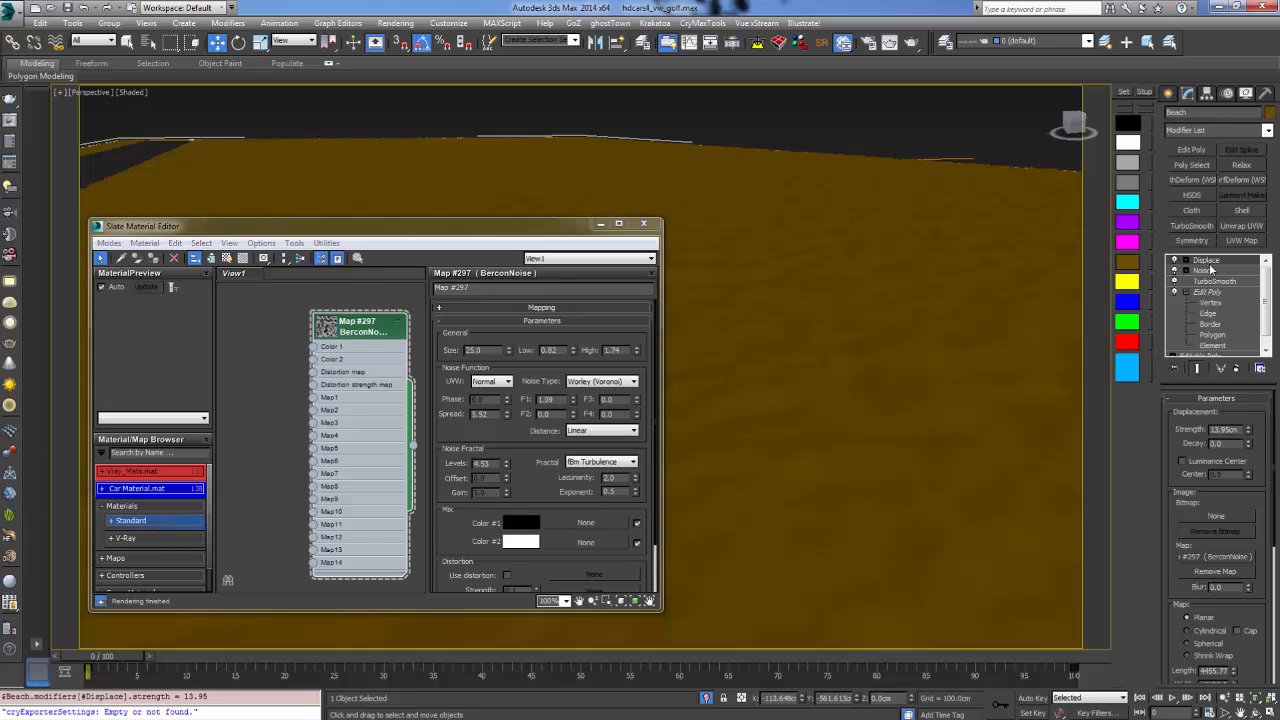
Add a second TurboSmooth modifier to the beach and move it beneath Displace in the stack
key("F4")
key("F4")
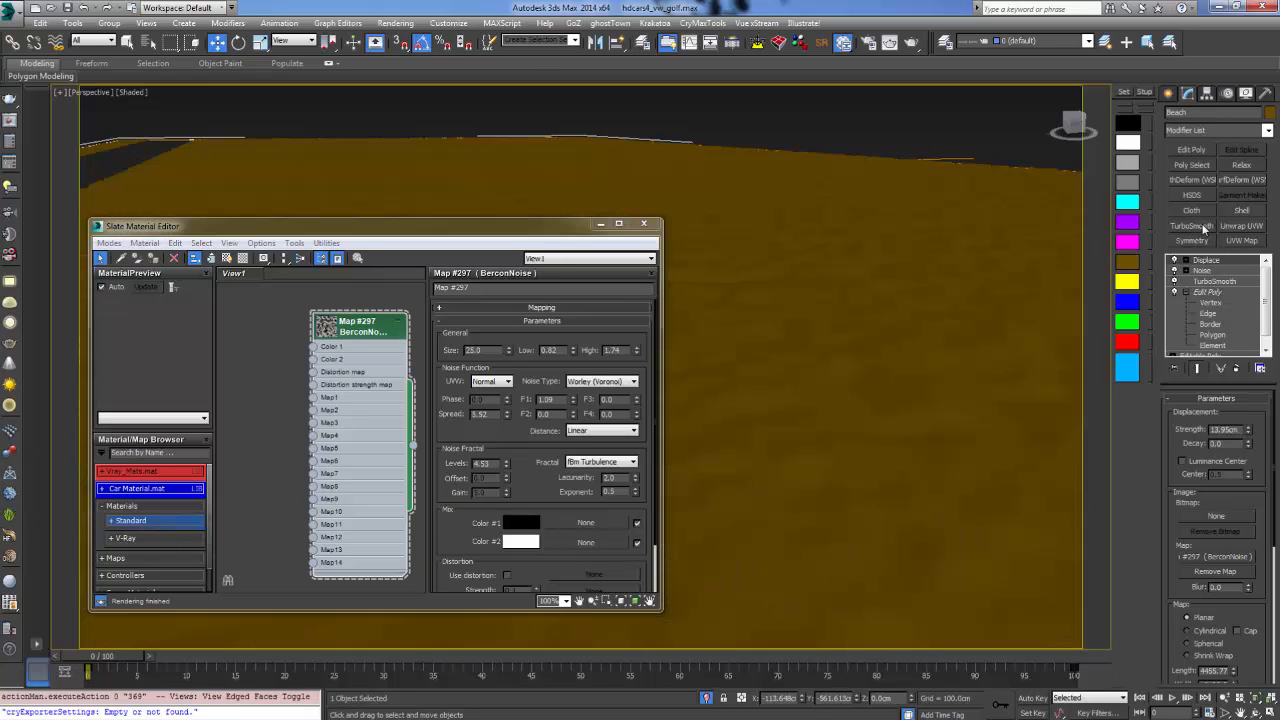
left_click(1192, 225)
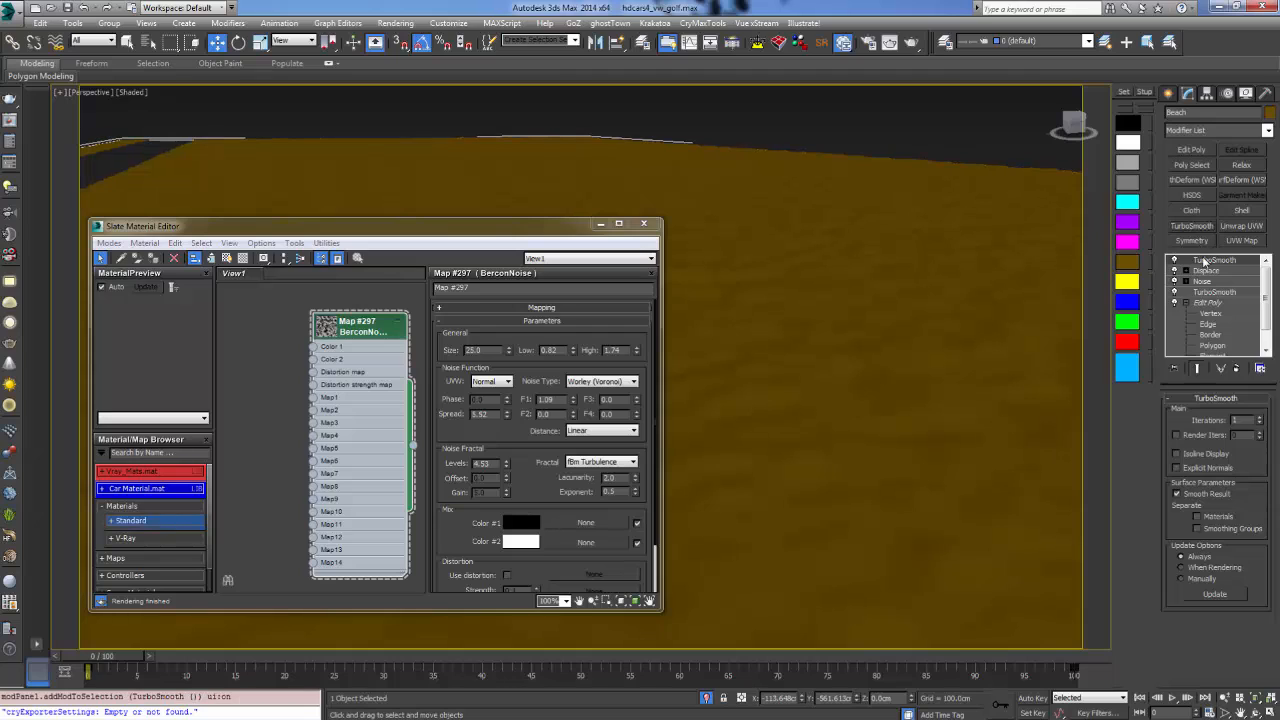
left_click_drag(1203, 281, 1204, 277)
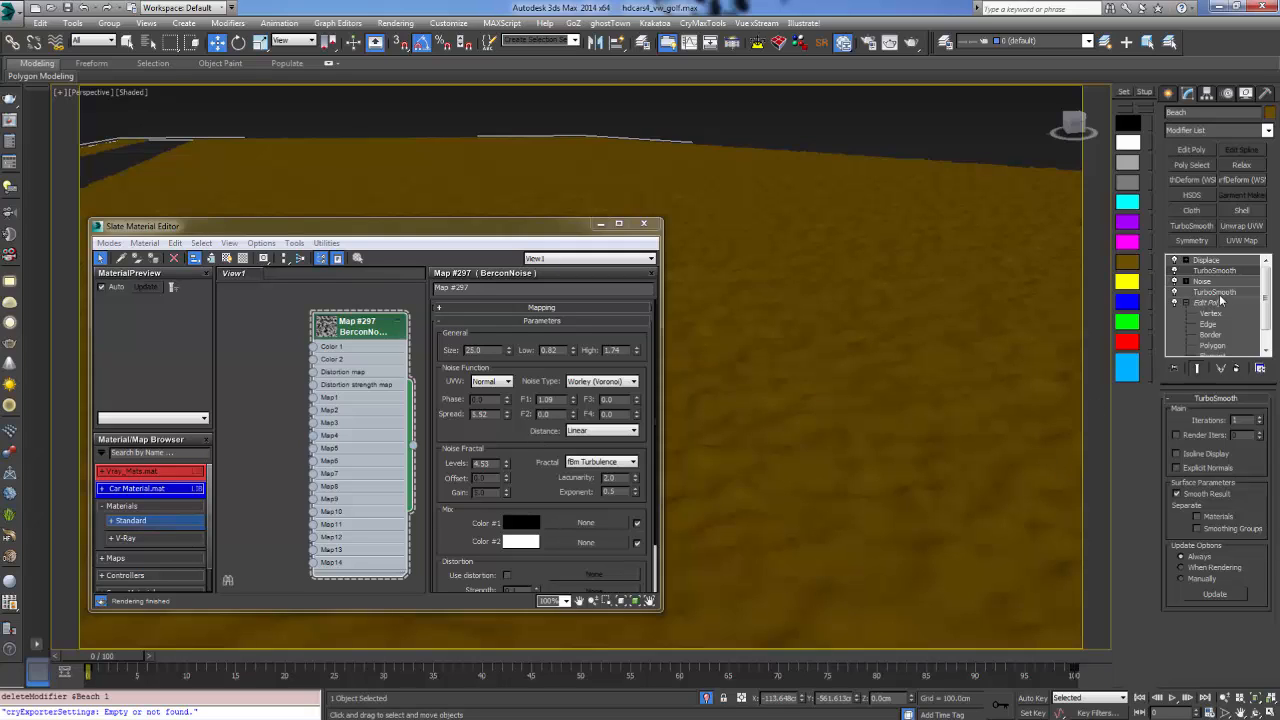
Set the Size of the BerconNoise map driving the Displace modifier to 100 and close the material editor
left_click(1208, 260)
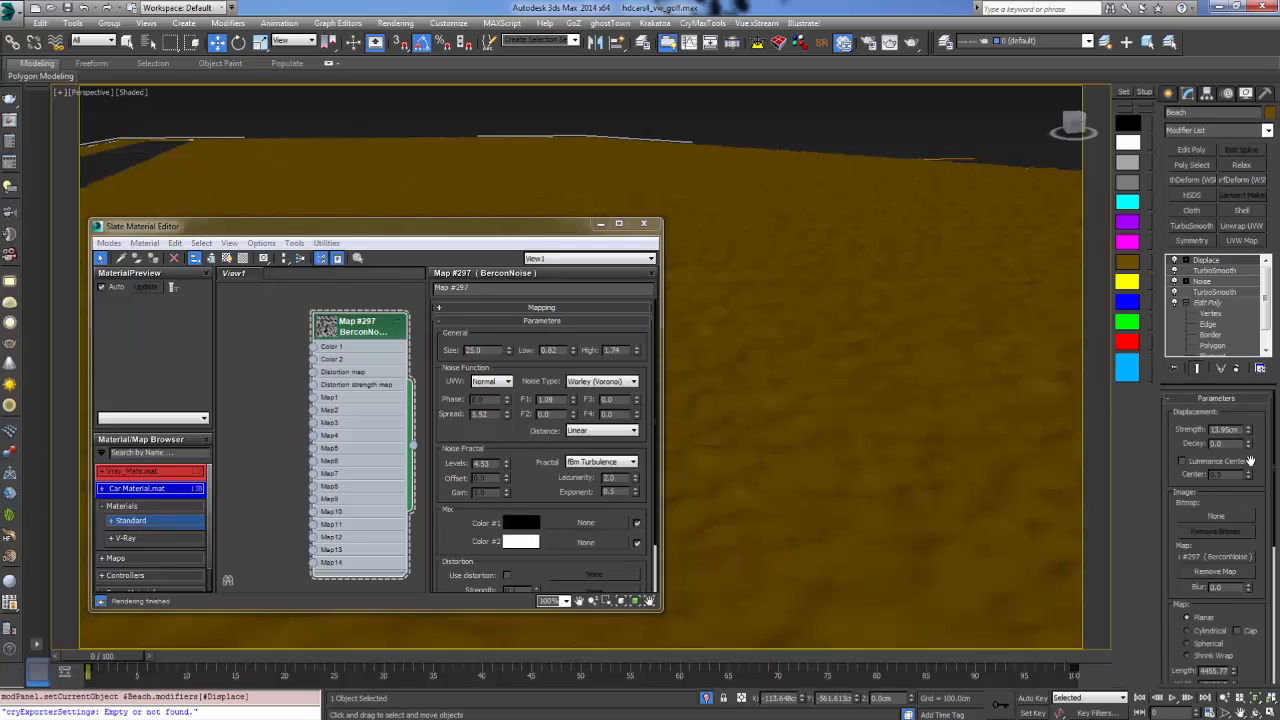
left_click(355, 326)
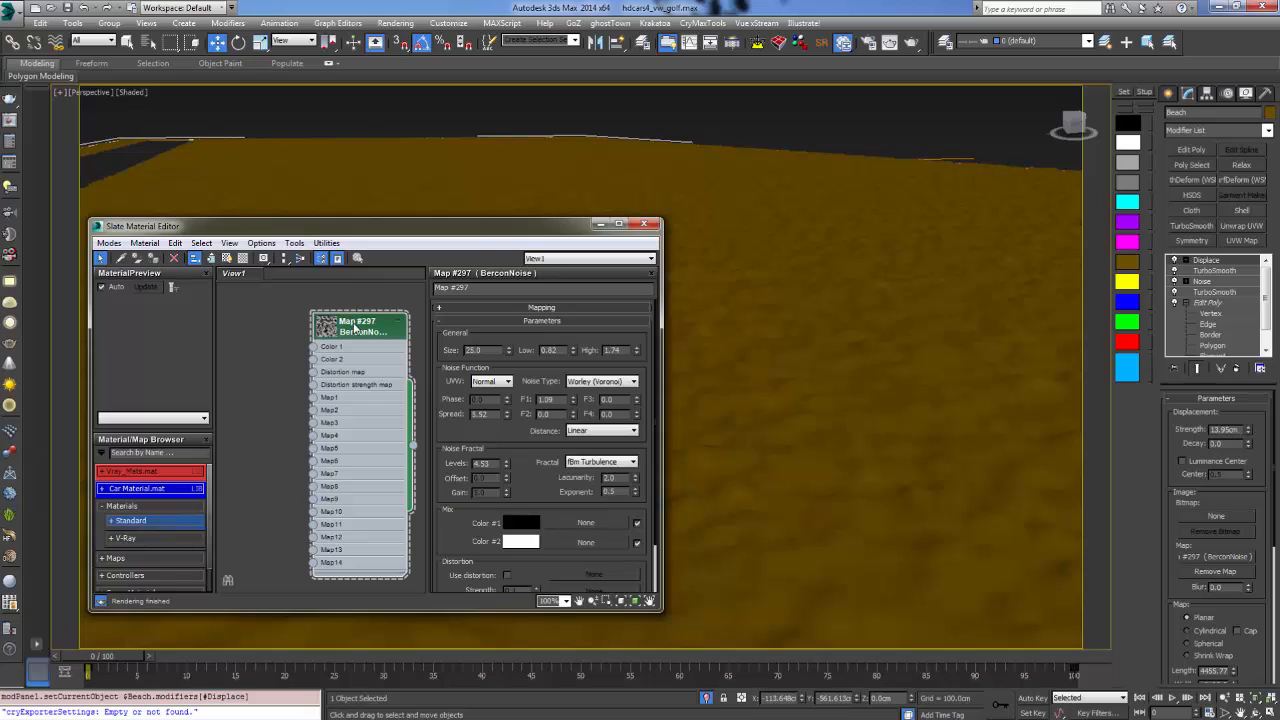
double_click(494, 352)
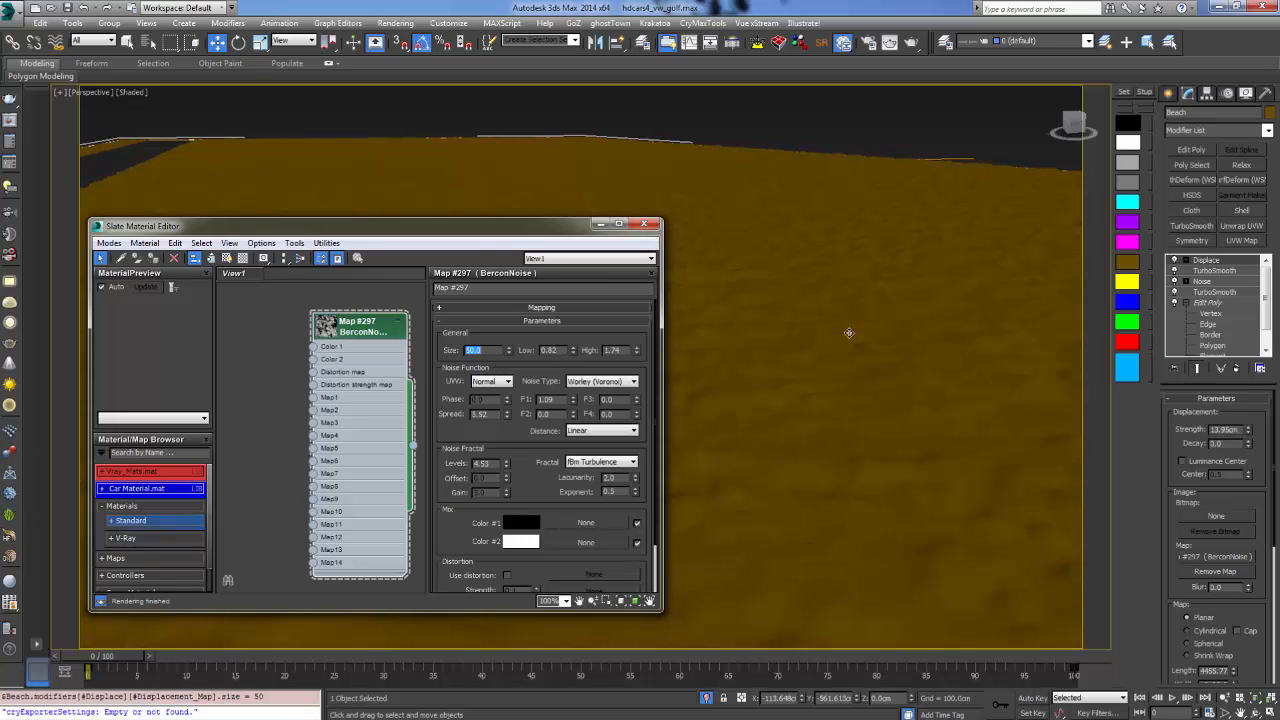
middle_click_drag(849, 333, 997, 337, "alt")
left_click_drag(495, 351, 438, 350)
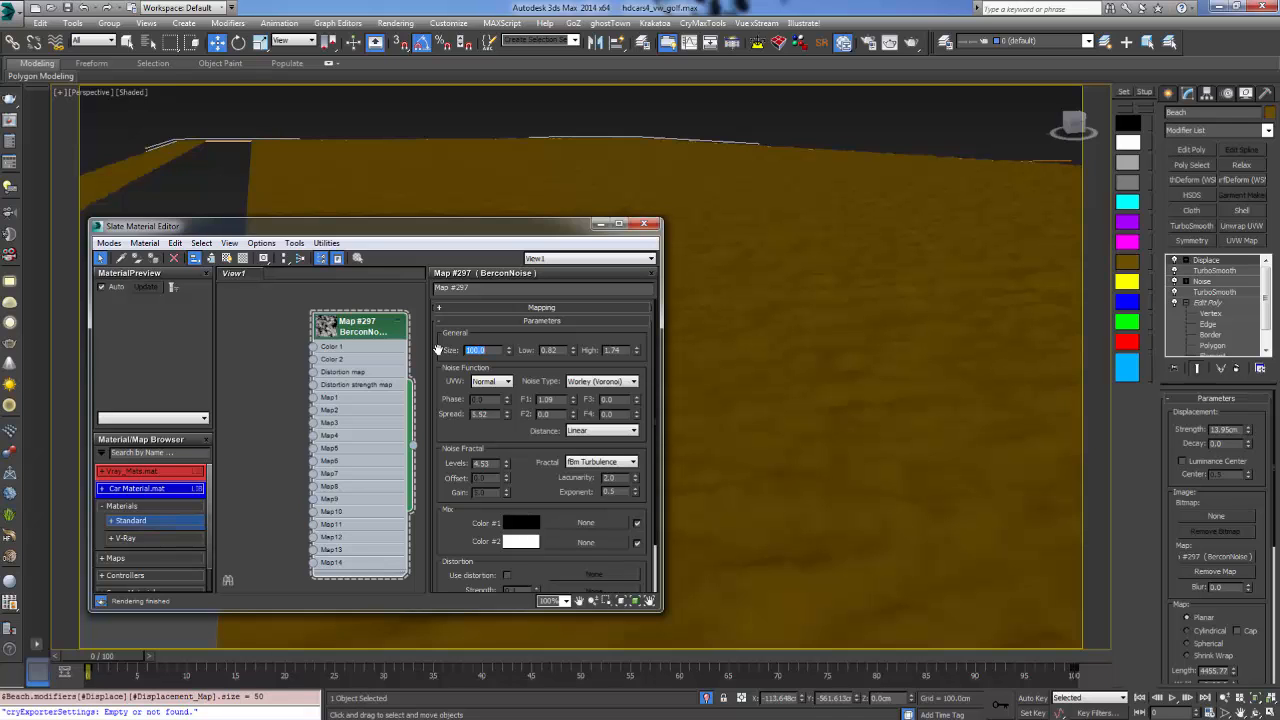
left_click(645, 223)
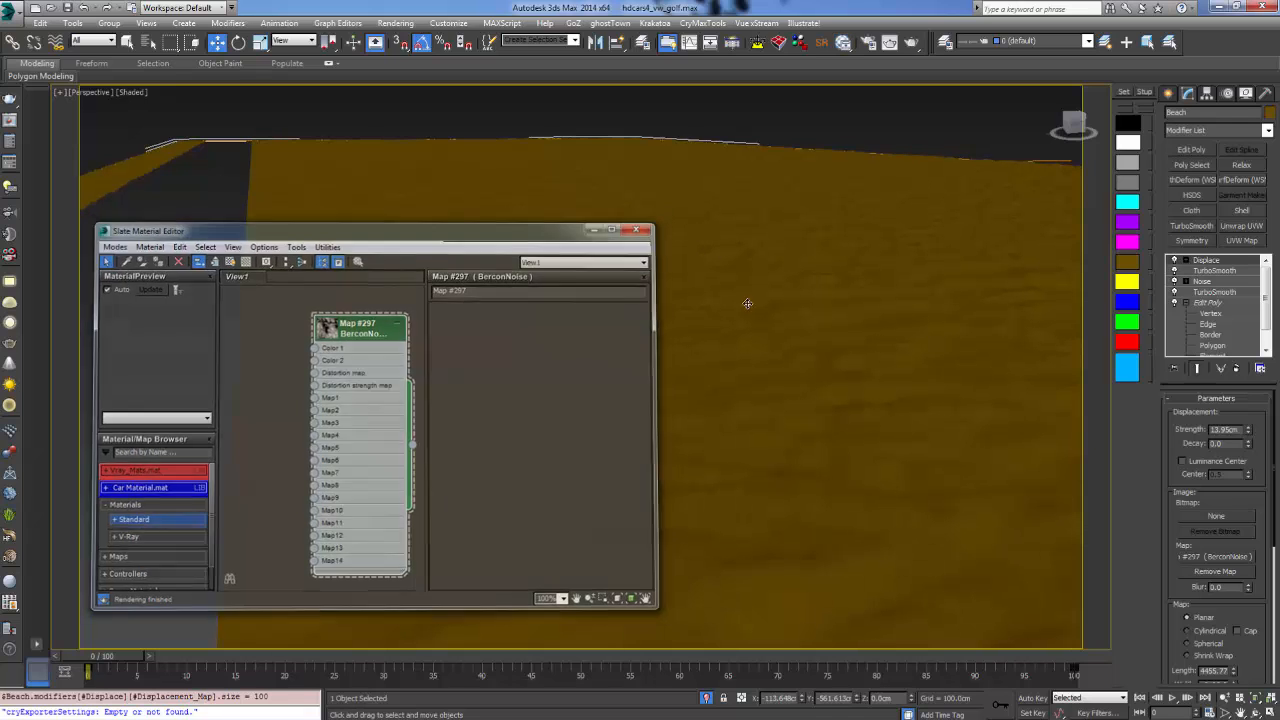
Examine the displaced beach's relief and mesh density up close and from afar with edged faces shown
scroll(714, 400, "down", 5)
scroll(689, 449, "up", 5)
mouse_move(689, 449)
middle_mouse_down("alt")
mouse_move(705, 528)
mouse_move(689, 477)
mouse_move(651, 460)
mouse_move(666, 446)
mouse_move(749, 462)
mouse_move(923, 446)
mouse_move(758, 484)
mouse_move(663, 449)
mouse_move(706, 447)
middle_mouse_up("alt")
key("F4")
scroll(706, 447, "up", 5)
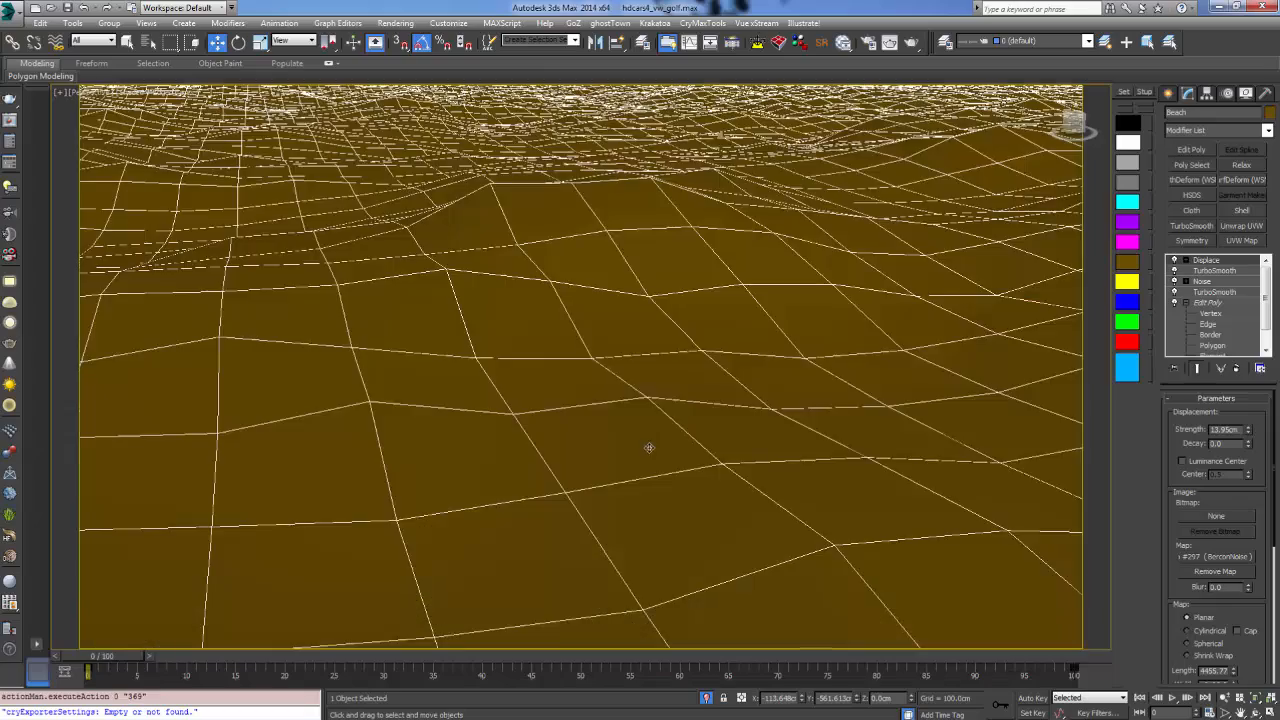
scroll(650, 446, "down", 6)
middle_click_drag(781, 414, 731, 417, "alt")
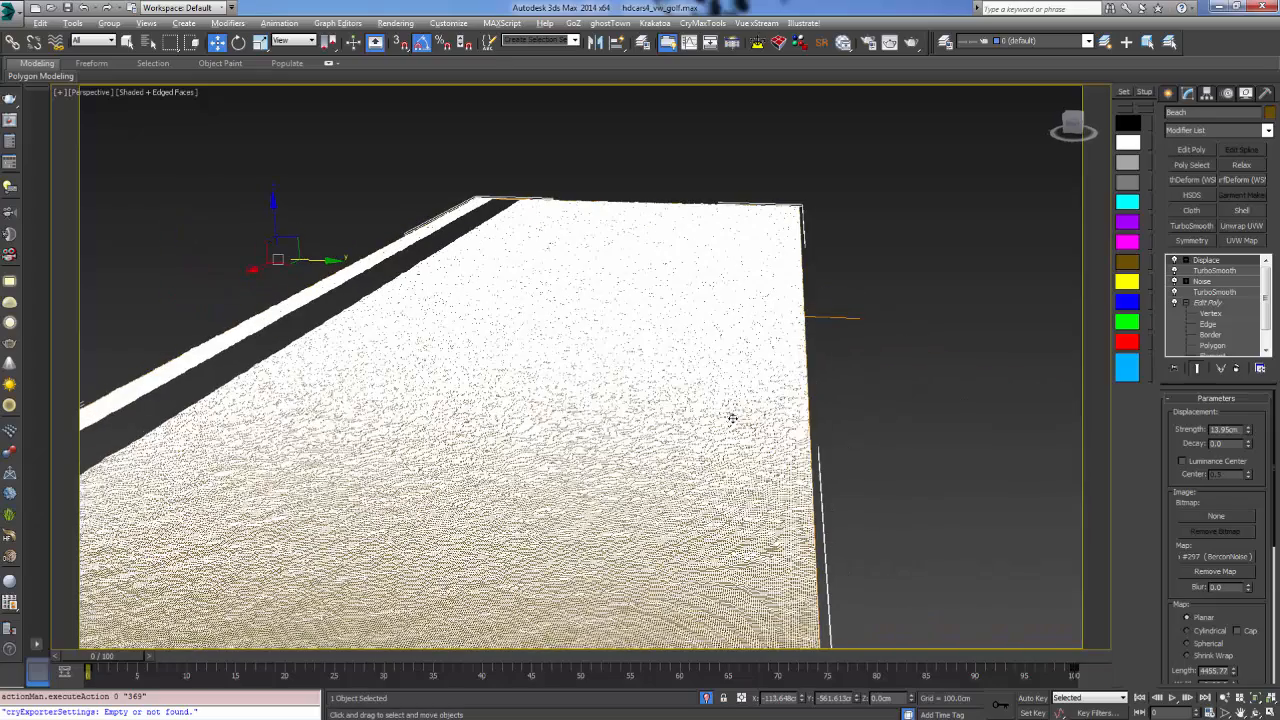
left_click(1073, 127)
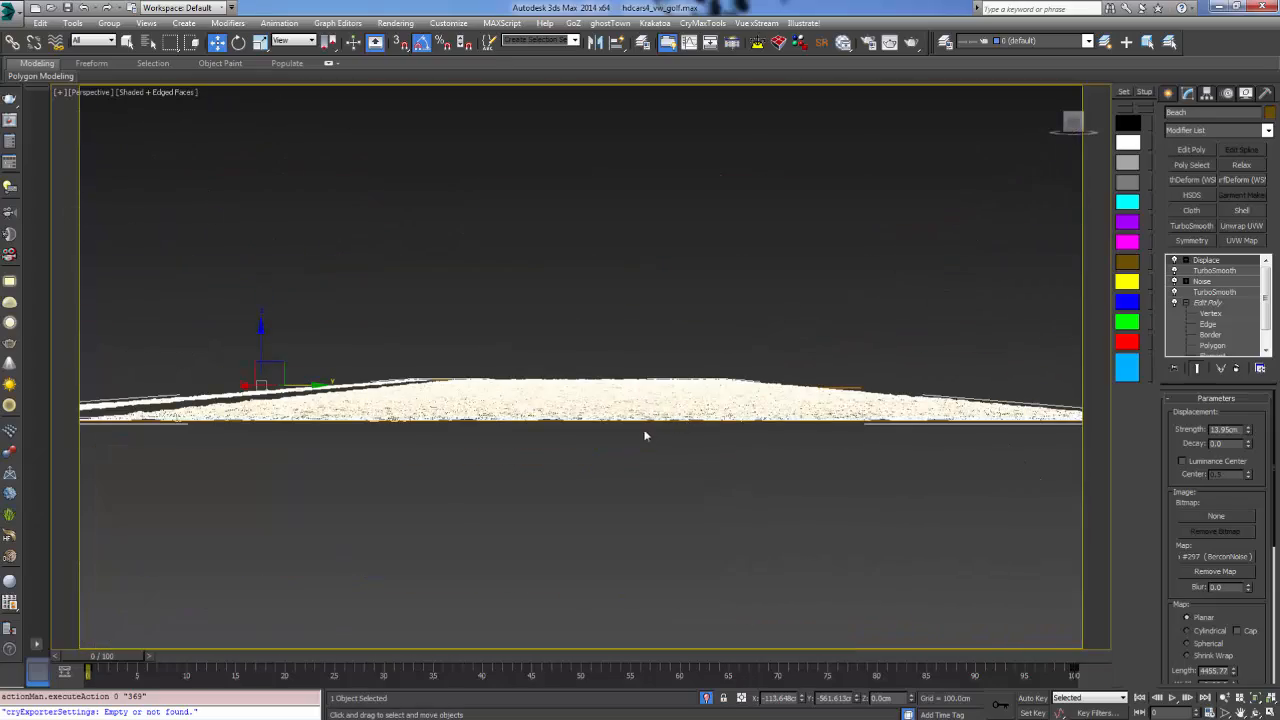
Add an Edit Poly modifier above Displace and select the large sand area as an element in the Left view
key("l")
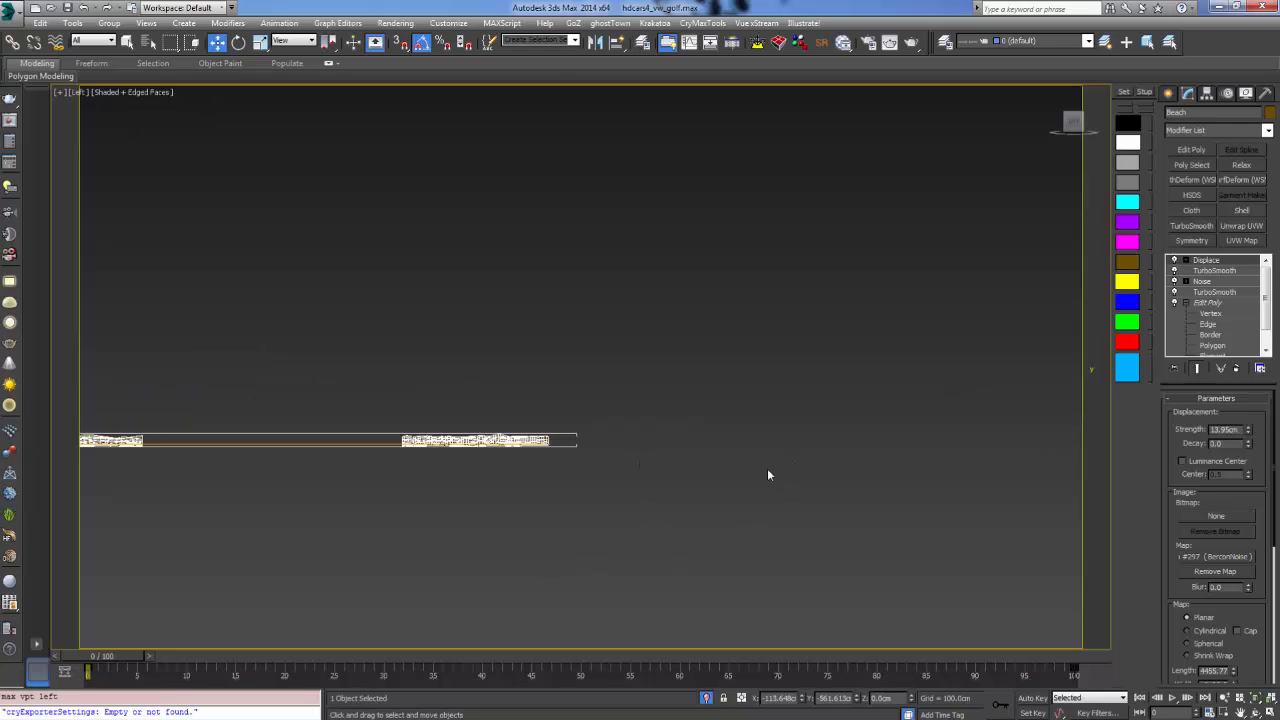
middle_click_drag(769, 474, 735, 470)
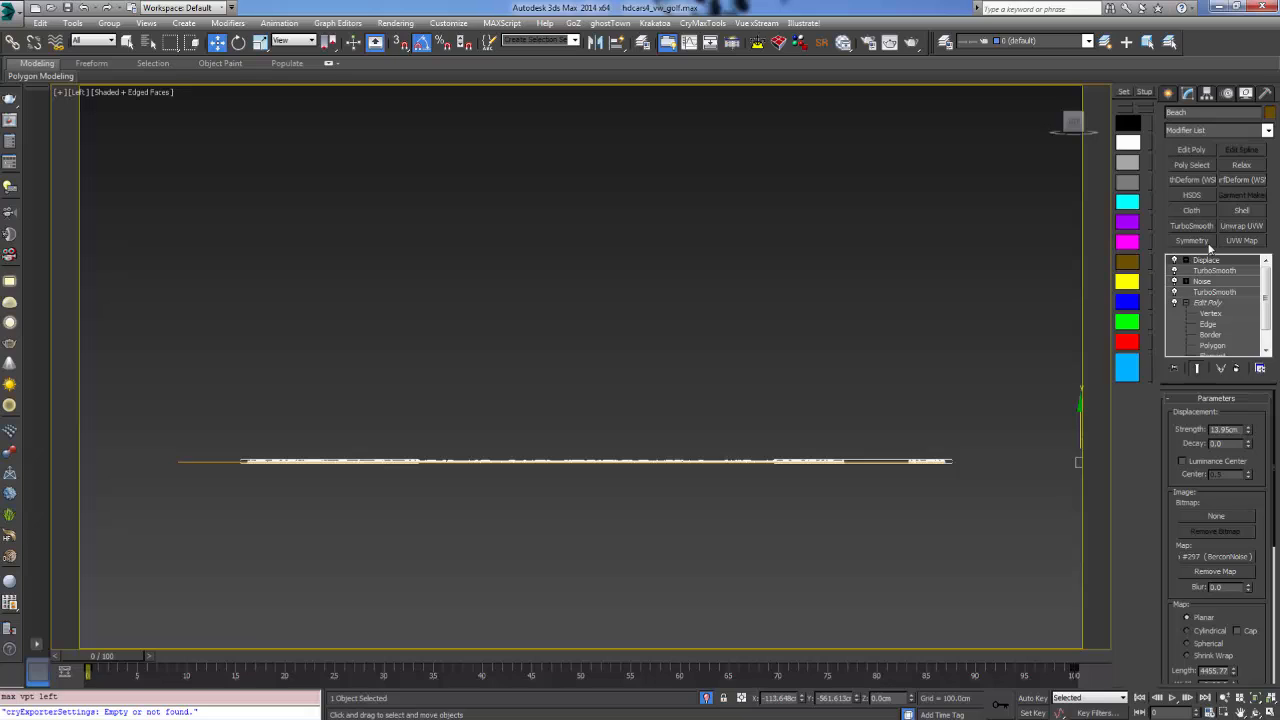
left_click(1186, 148)
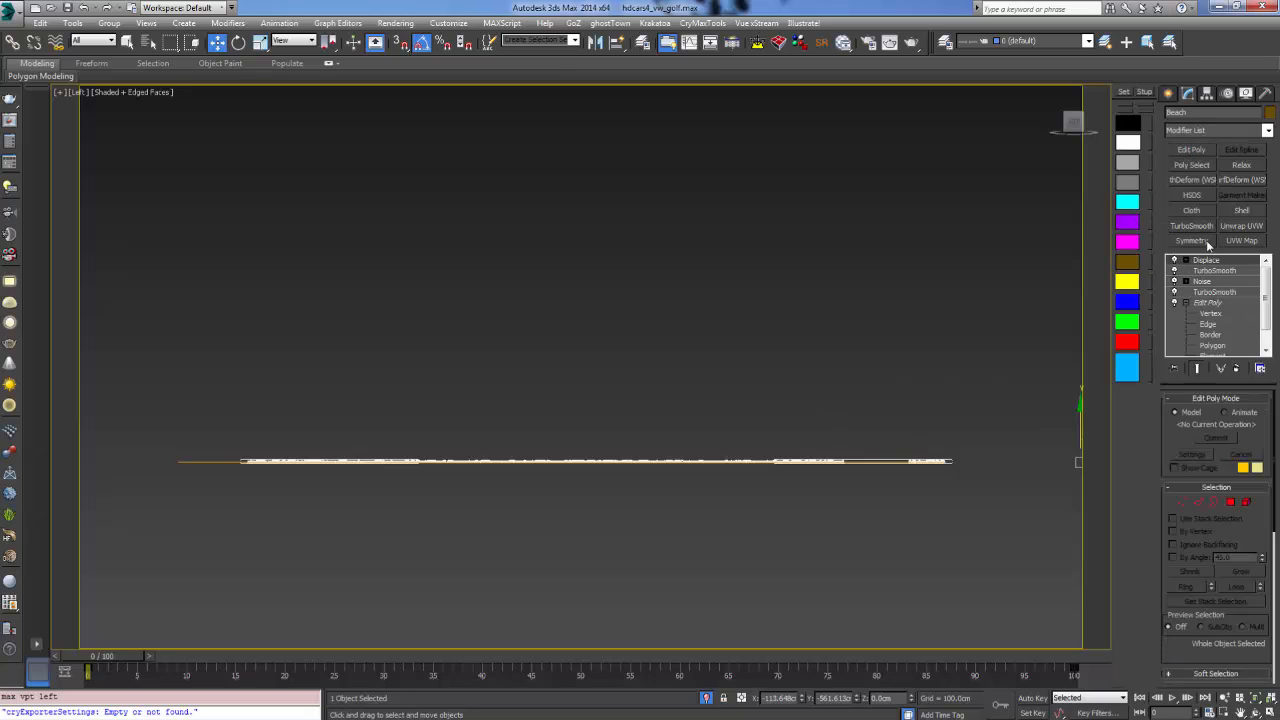
left_click(1187, 260)
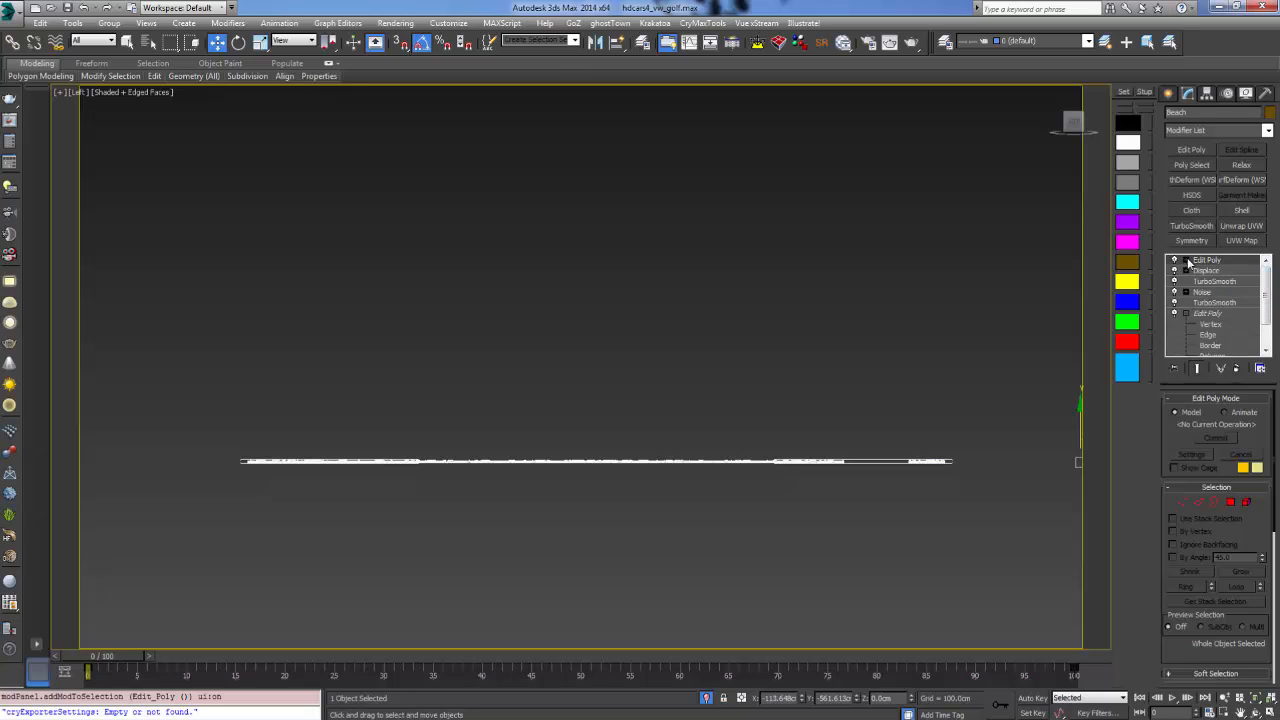
left_click(1188, 261)
left_click(1213, 303)
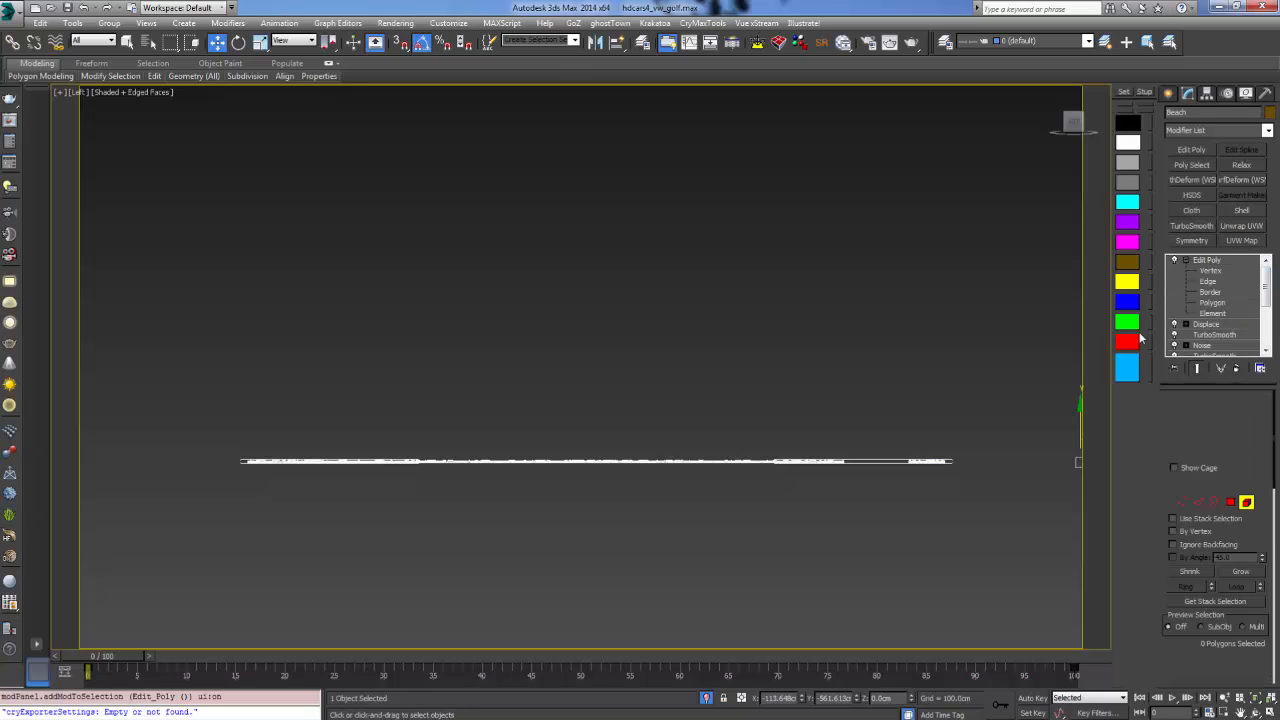
left_click(621, 466)
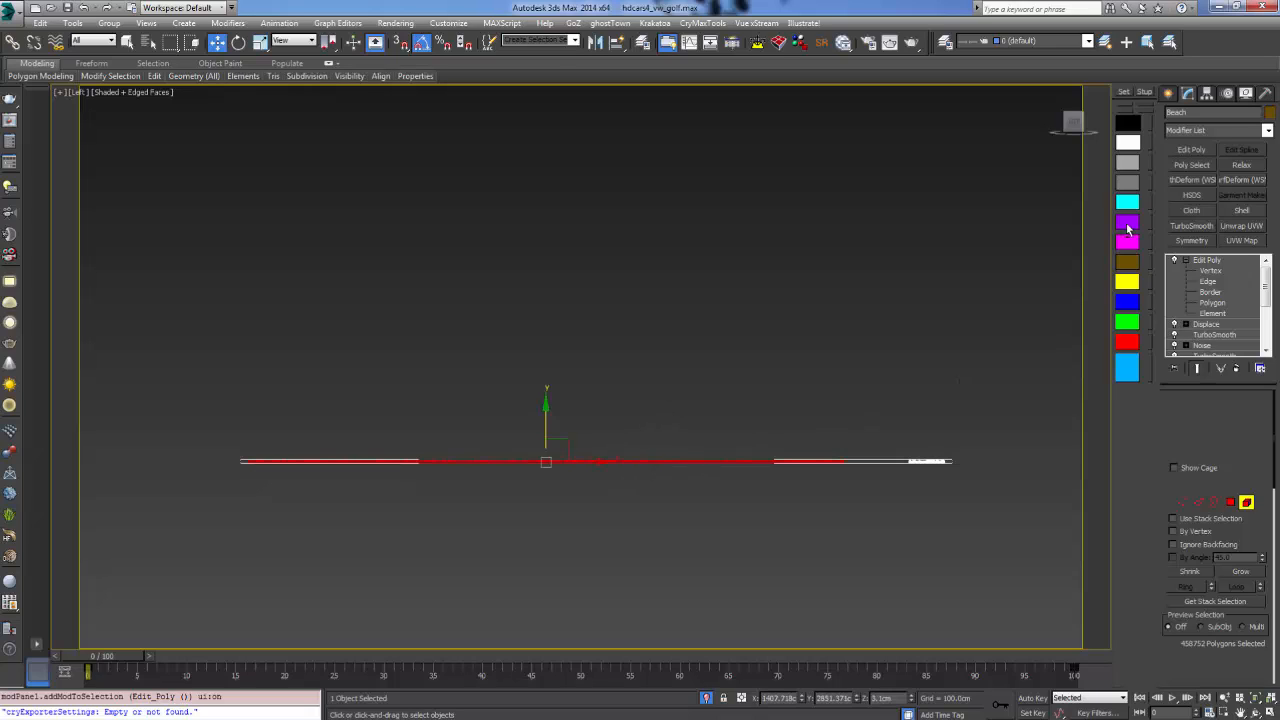
Apply an FFD 4x4x4 modifier to the selected sand element and activate its Control Points level
left_click(1267, 130)
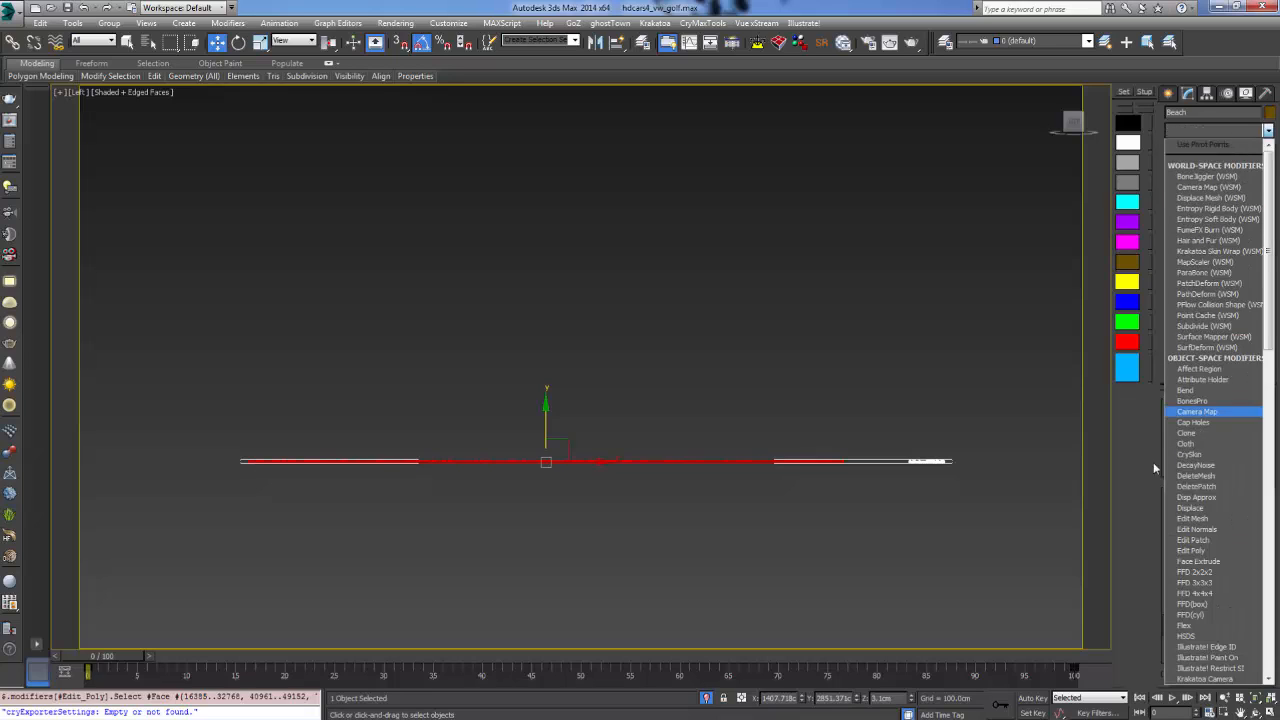
left_click(1206, 594)
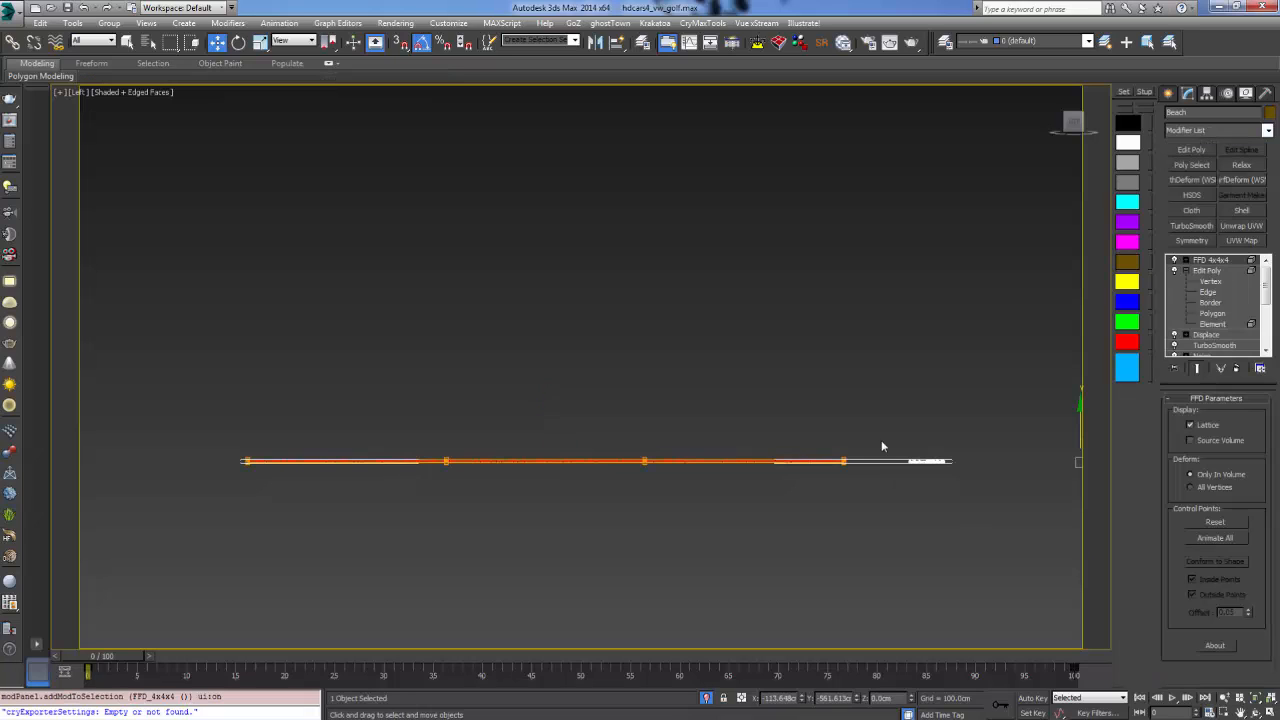
middle_click_drag(881, 446, 660, 480, "alt")
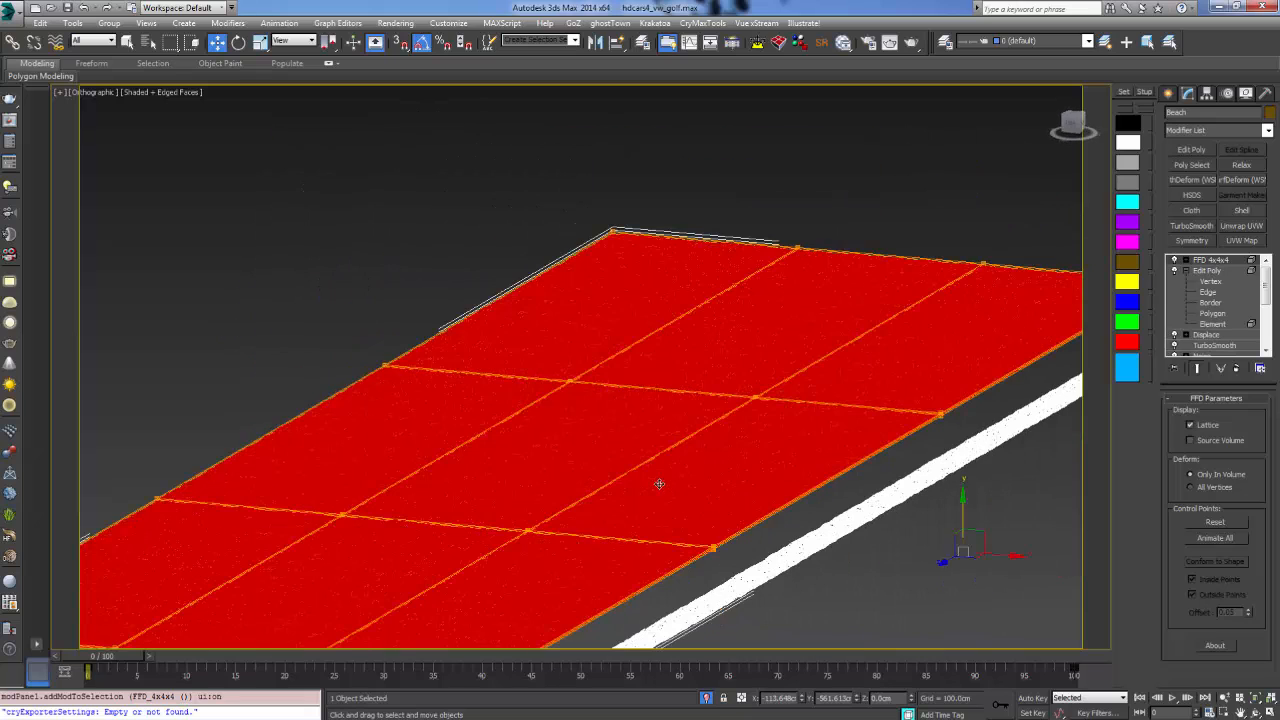
left_click(1187, 261)
left_click(1216, 270)
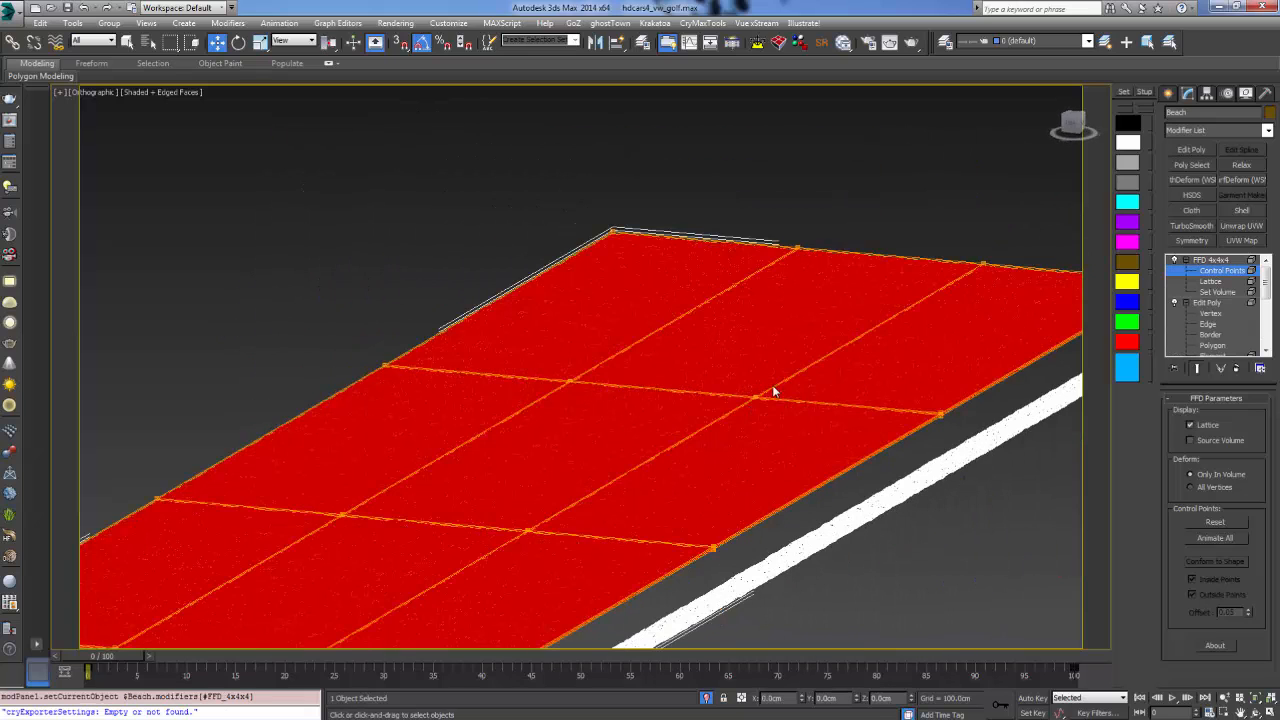
Raise three inner control points of the FFD lattice to form gentle mounds, the last one to about 57.7 cm in Z
left_click_drag(767, 398, 769, 400)
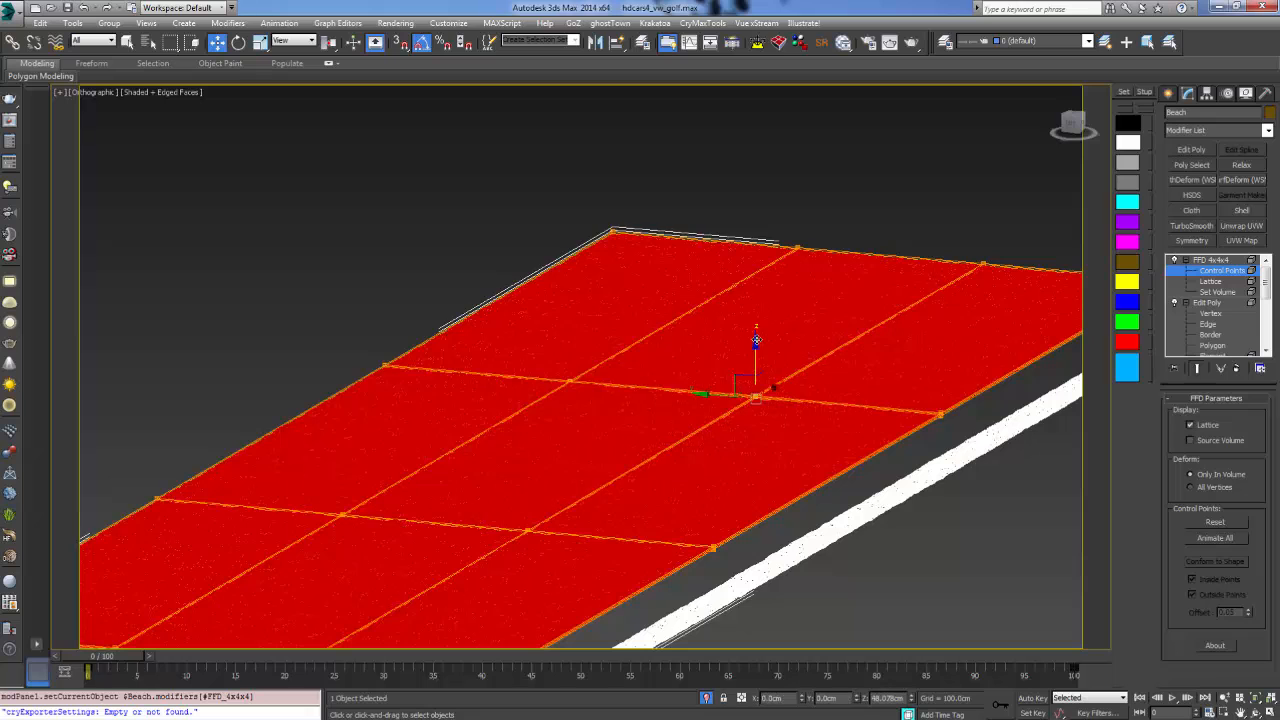
left_click_drag(755, 350, 756, 342)
middle_click_drag(604, 482, 780, 375)
left_click(522, 410)
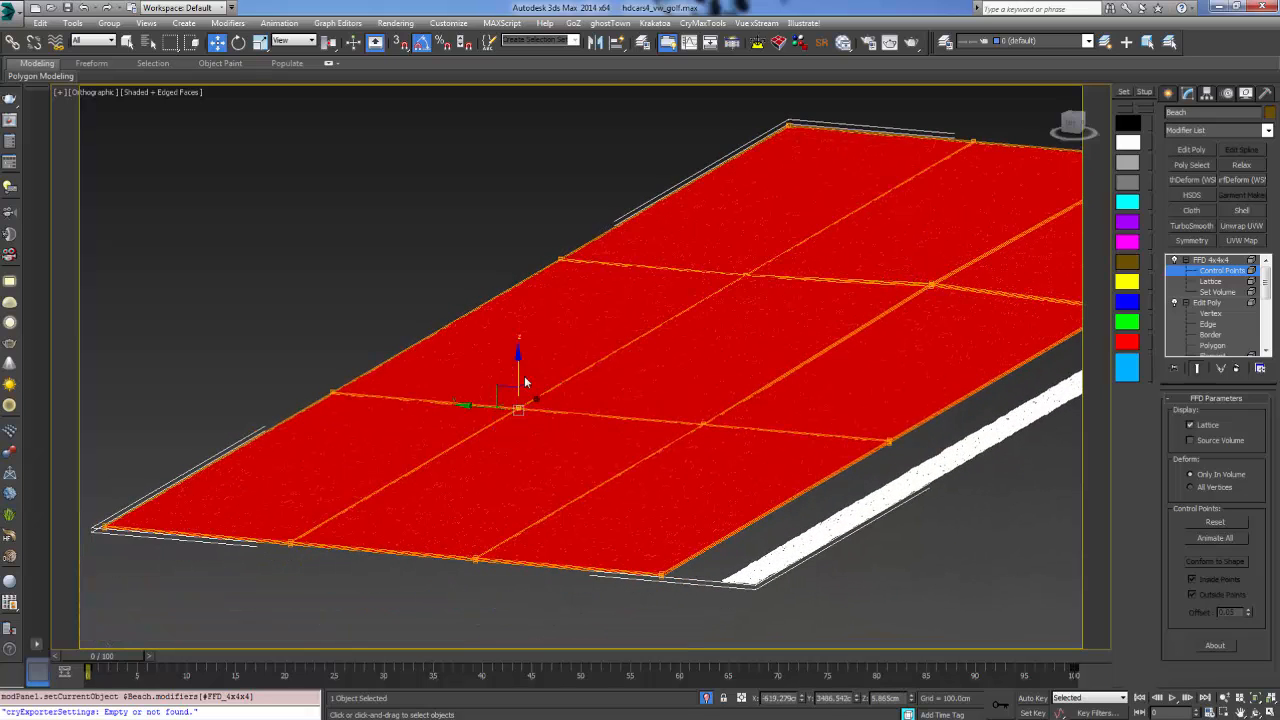
left_click_drag(520, 366, 520, 343)
middle_click_drag(698, 311, 560, 356, "alt")
left_click_drag(518, 333, 520, 347)
left_click(647, 436)
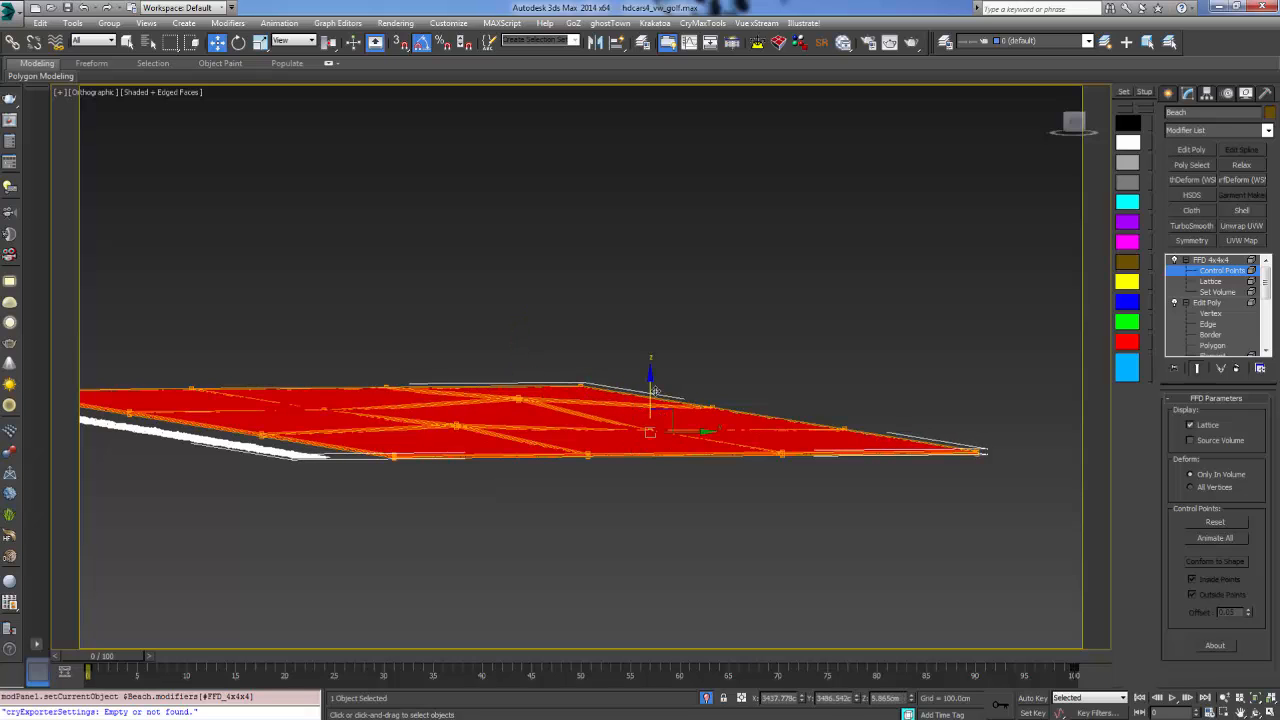
left_click_drag(651, 389, 651, 380)
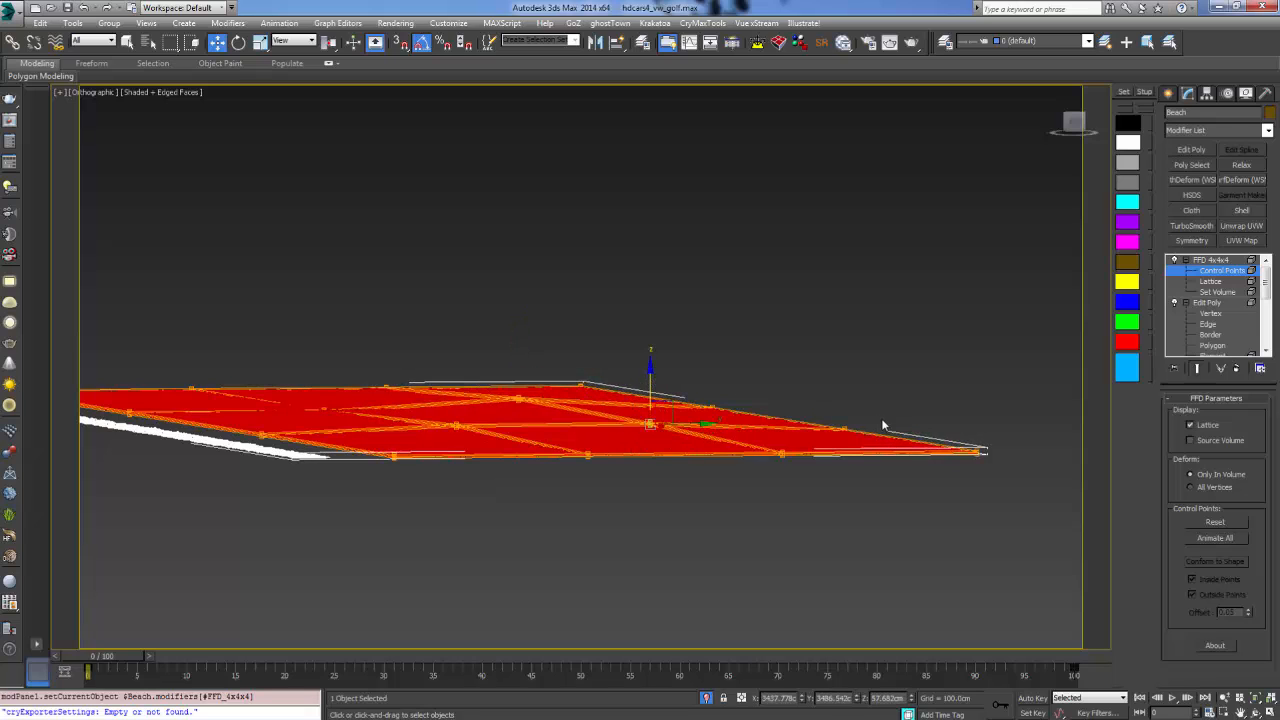
Lower the row of lattice control points along the edge opposite the narrow strip to about -44.8 cm in Z
middle_click_drag(881, 418, 911, 369, "alt")
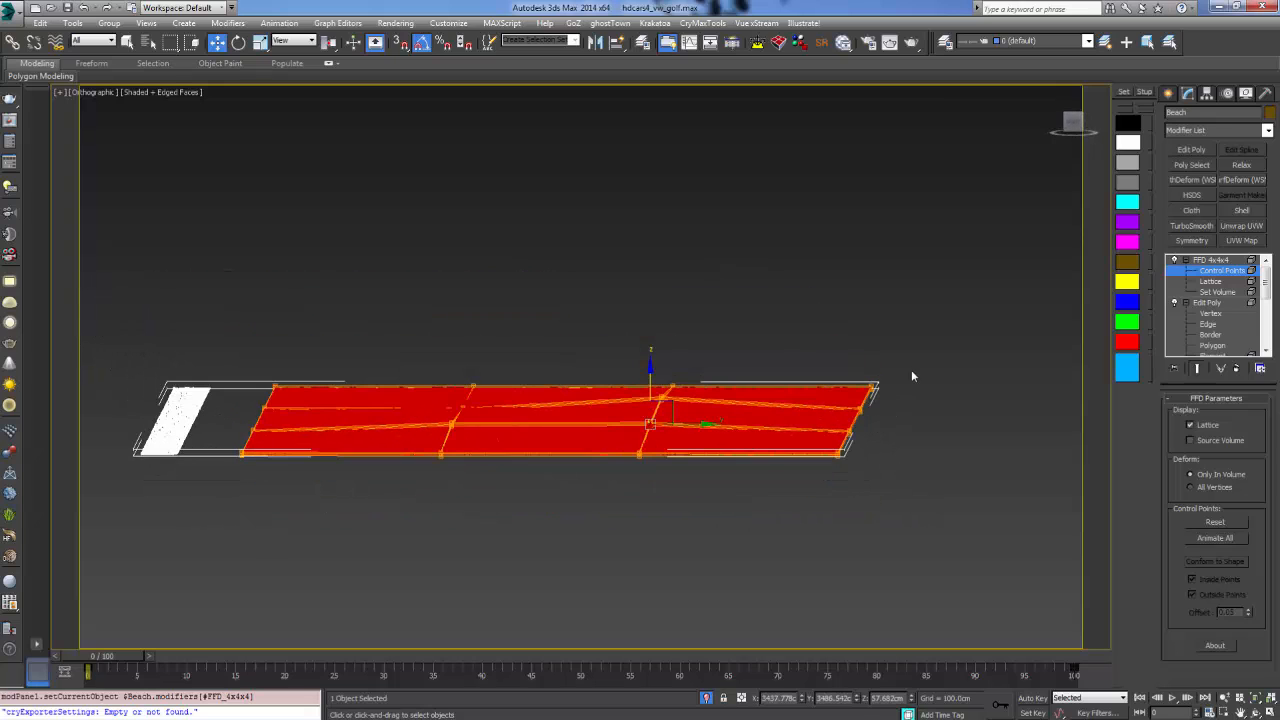
left_click_drag(911, 367, 829, 465)
middle_click_drag(871, 437, 847, 389, "alt")
left_click_drag(854, 378, 850, 387)
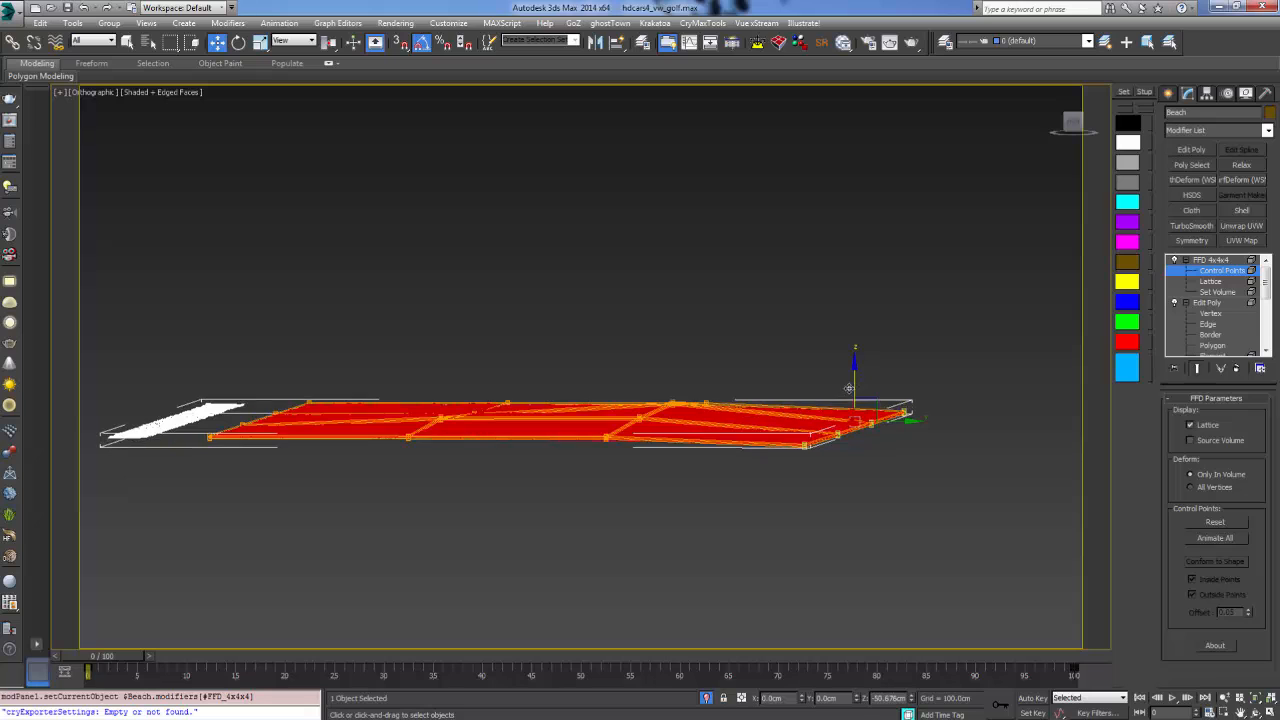
Raise the lattice control point on the sand's far edge, second from the narrow strip side, to about 36.3 cm in Z
middle_click_drag(600, 425, 470, 402, "alt")
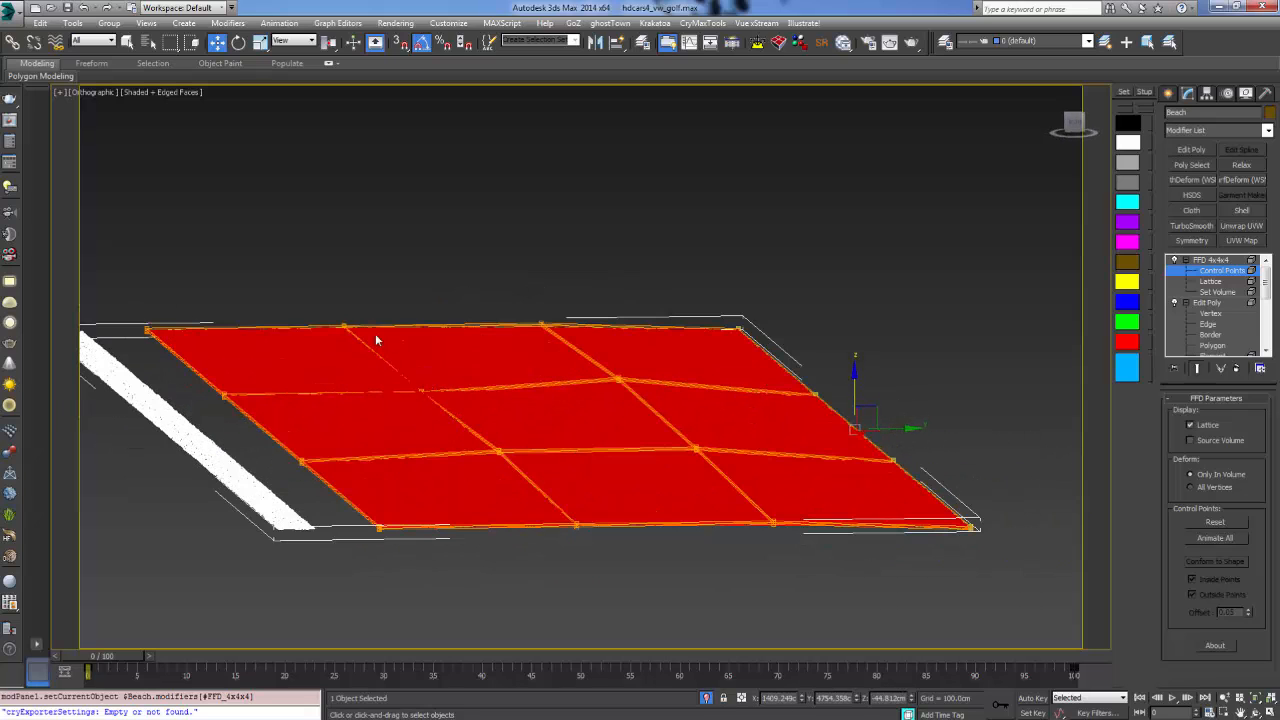
left_click(342, 328)
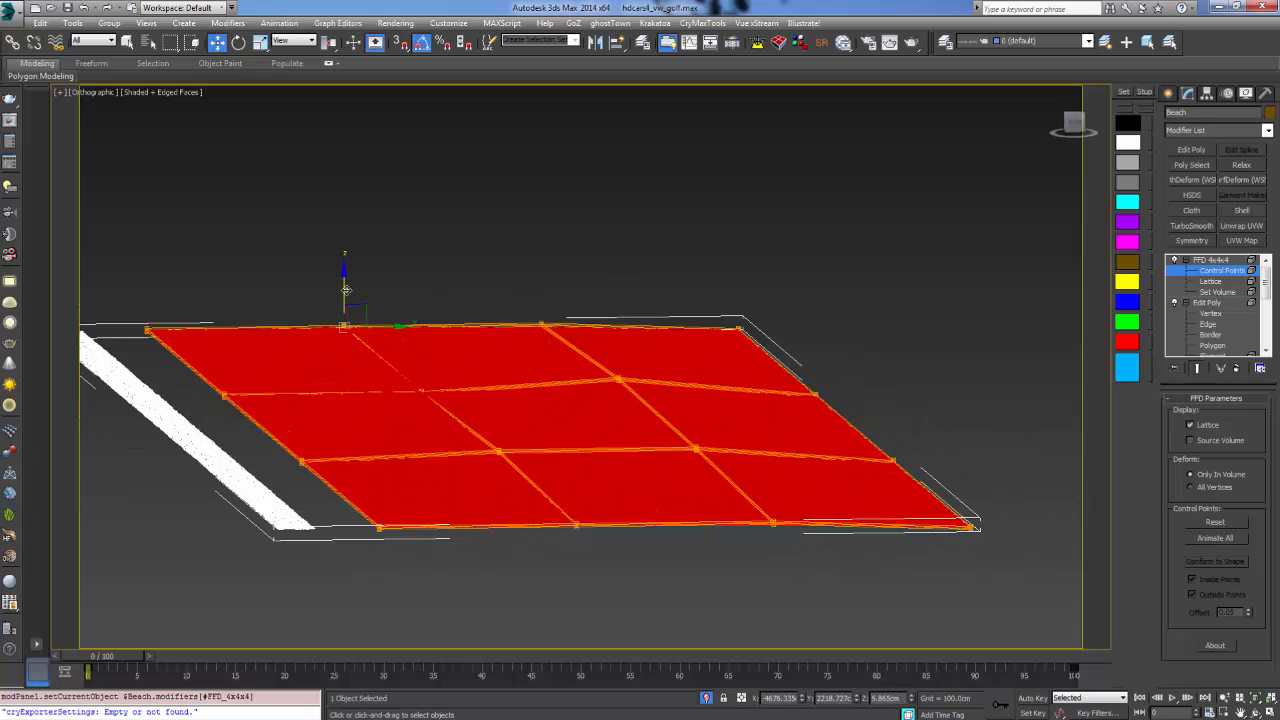
mouse_move(345, 290)
left_mouse_down()
mouse_move(351, 278)
mouse_move(357, 288)
left_mouse_up()
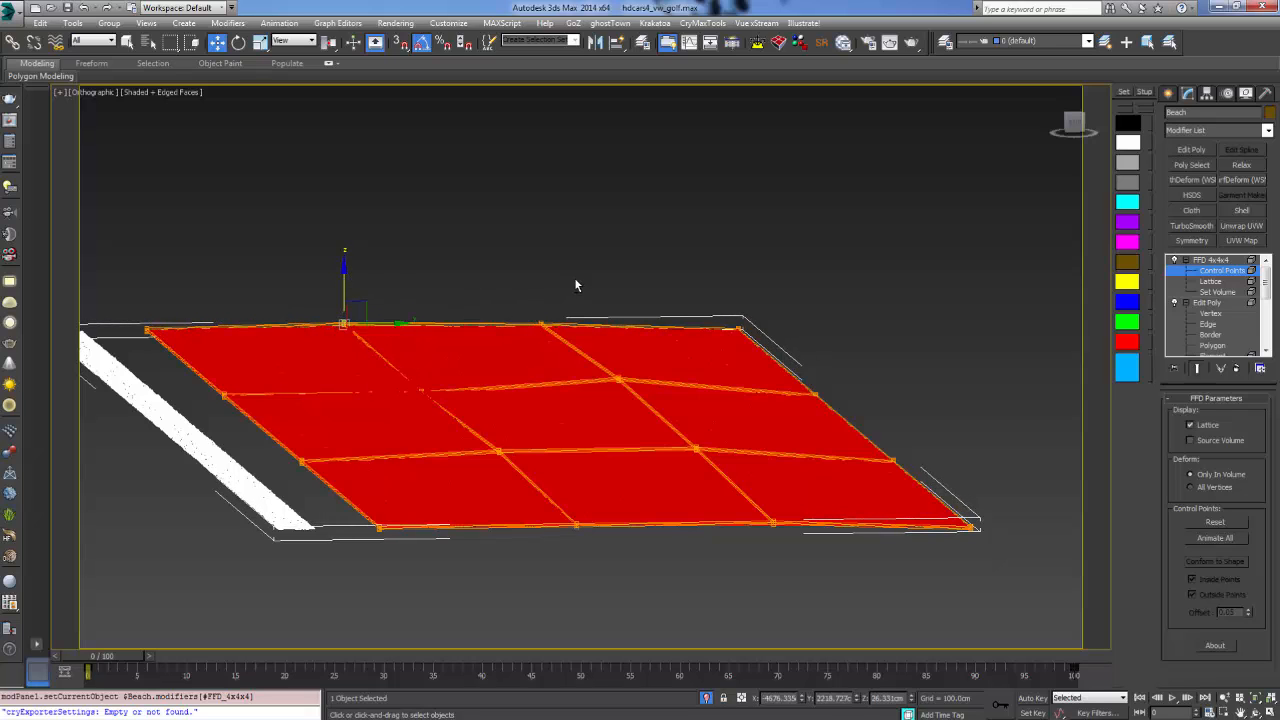
Leave the FFD control point level, convert Beach to an Editable Poly and deselect it
middle_click_drag(576, 285, 613, 290, "alt")
scroll(610, 288, "up", 1)
left_click(1218, 261)
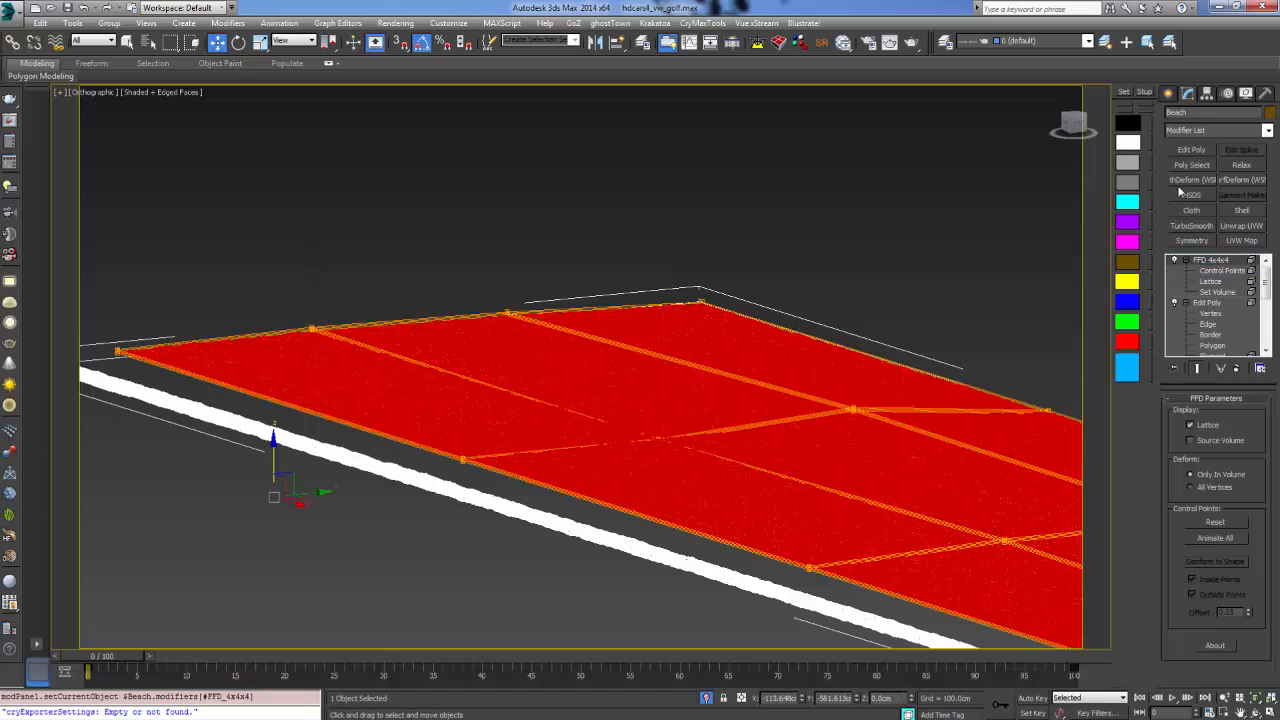
left_click(1177, 92)
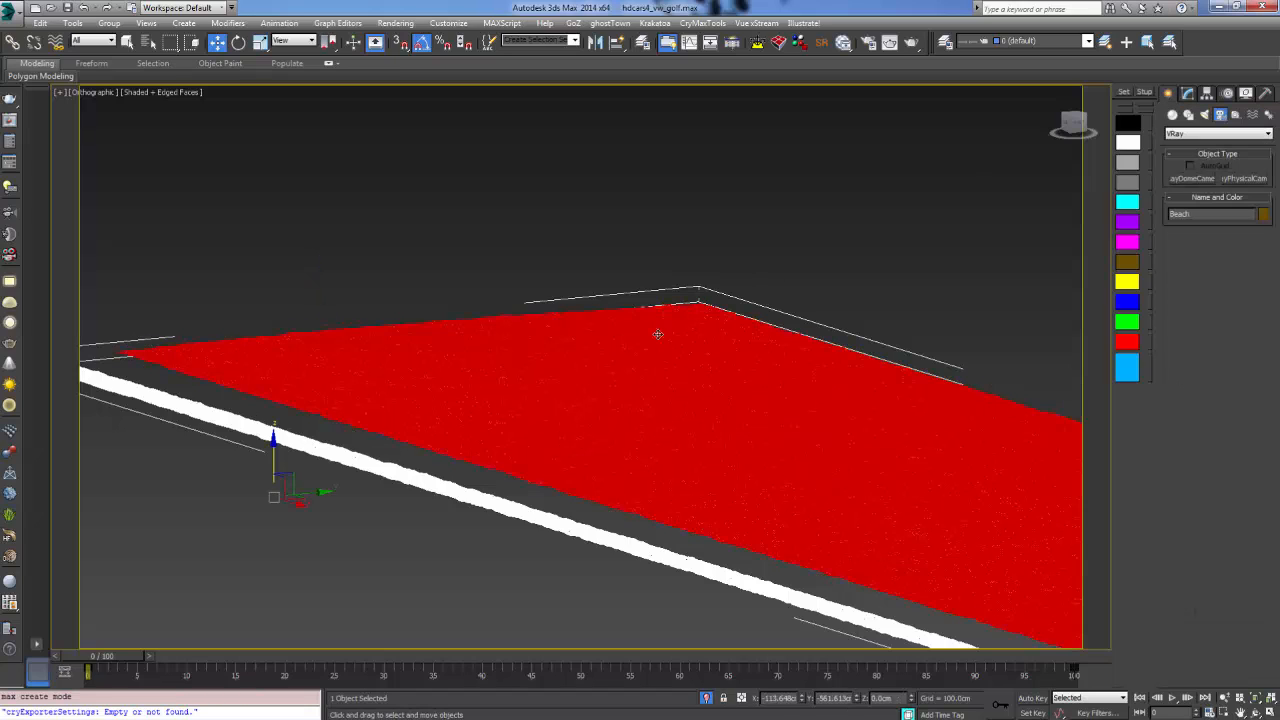
right_click(745, 336)
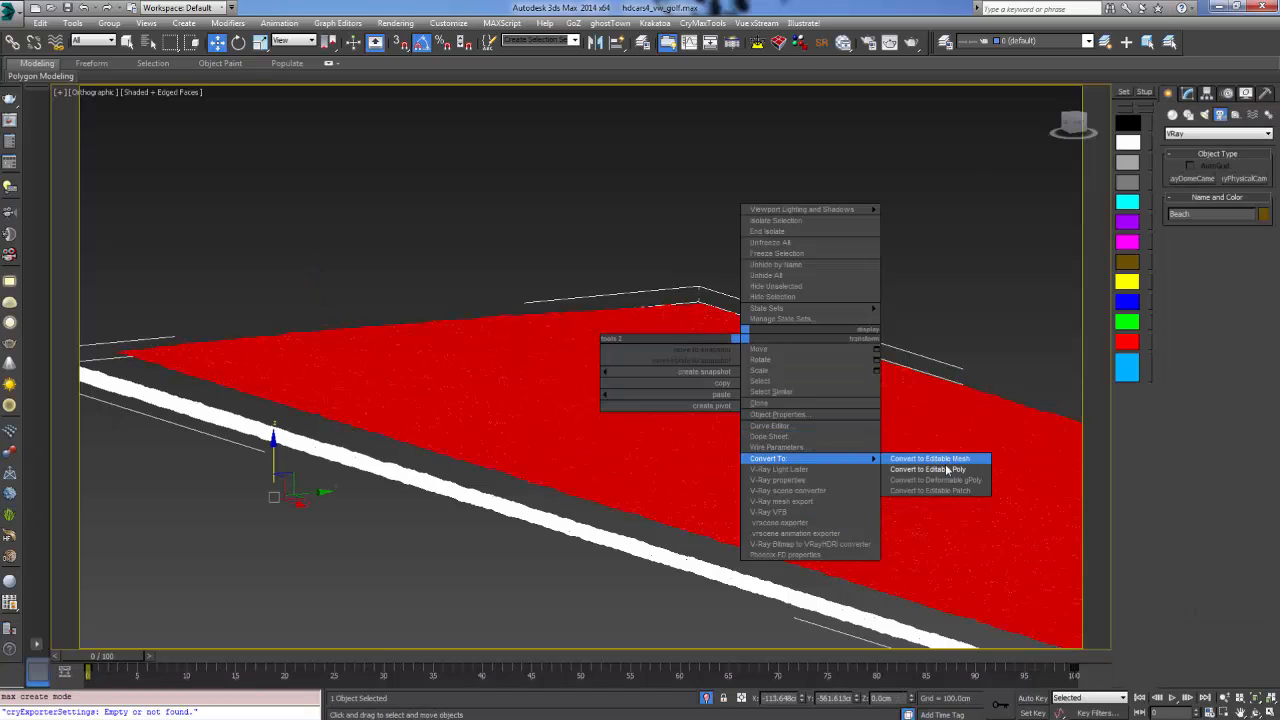
left_click(924, 469)
left_click(866, 291)
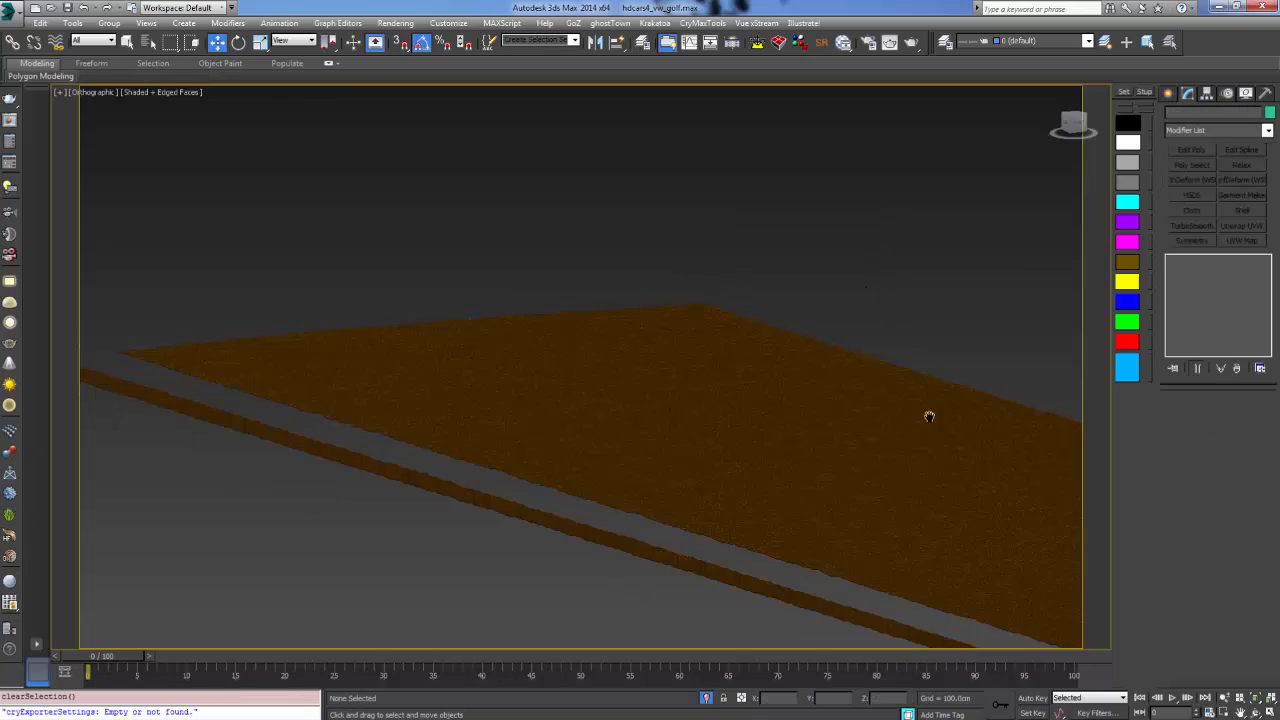
Turn off edged faces, switch to the VRayCam001 view and unhide all objects
middle_click_drag(928, 420, 805, 388, "alt")
key("F4")
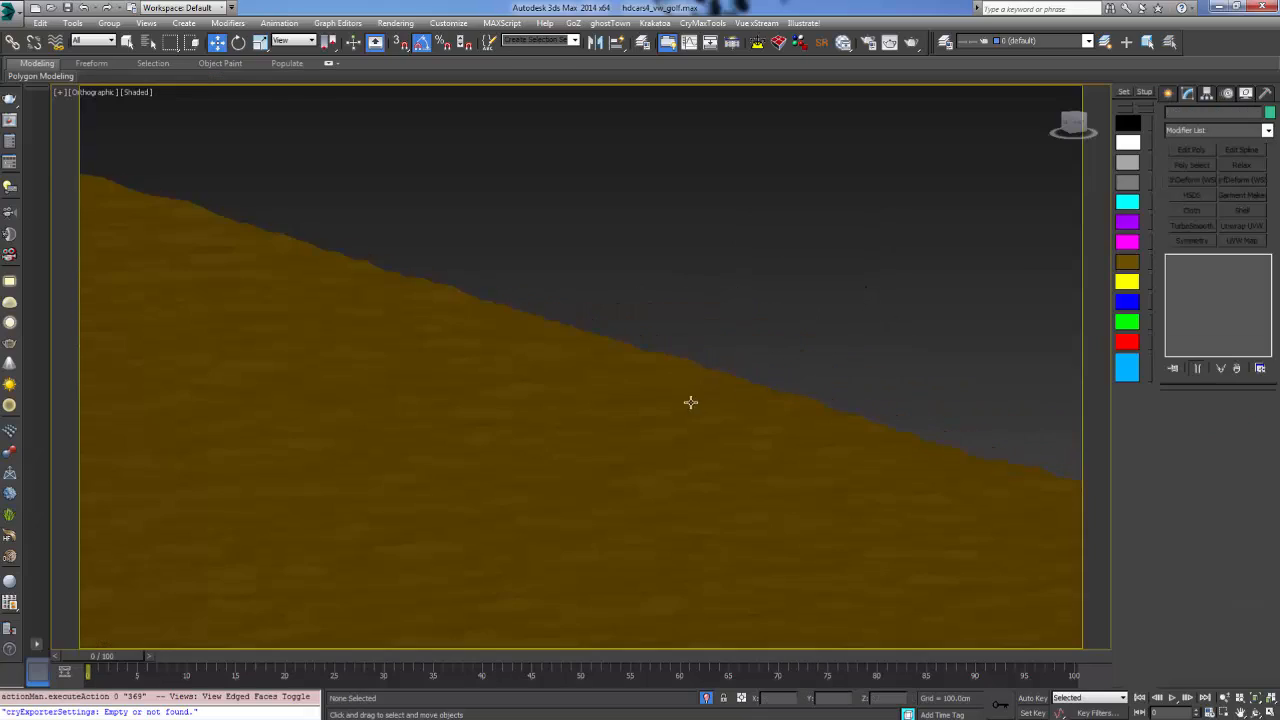
mouse_move(691, 400)
middle_mouse_down("alt")
mouse_move(683, 309)
mouse_move(660, 400)
mouse_move(548, 439)
mouse_move(549, 349)
middle_mouse_up("alt")
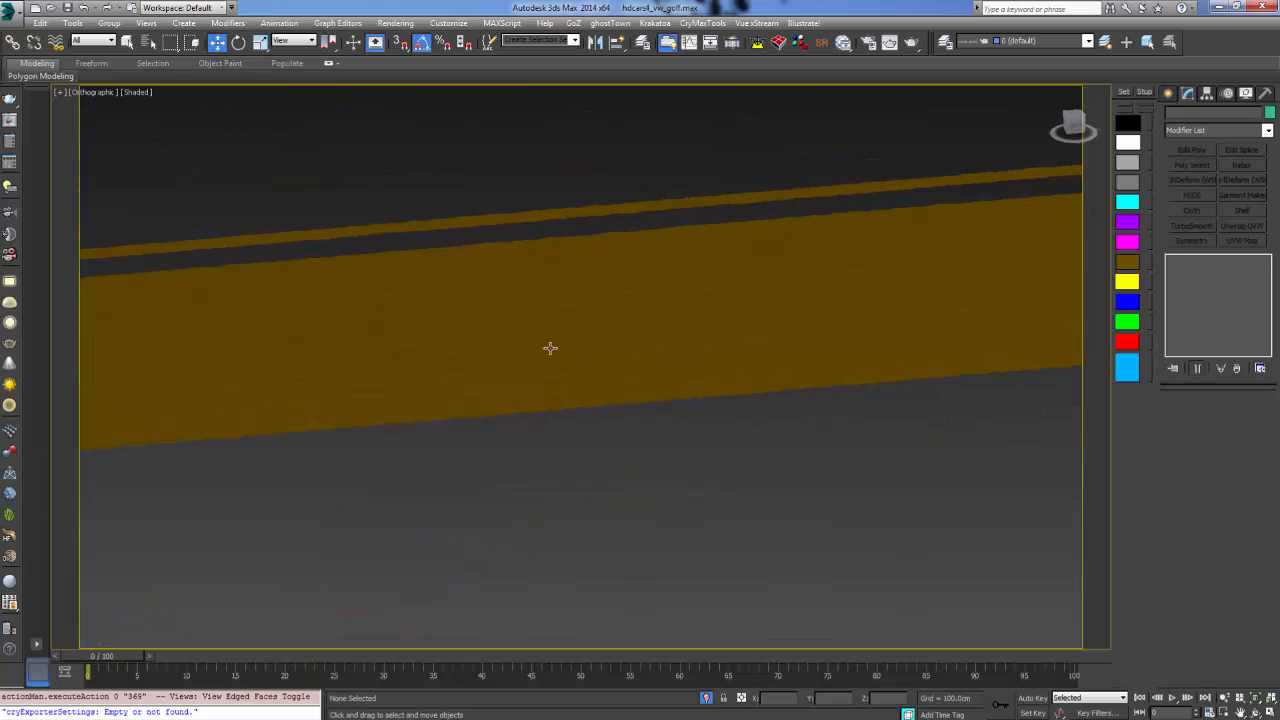
key("c")
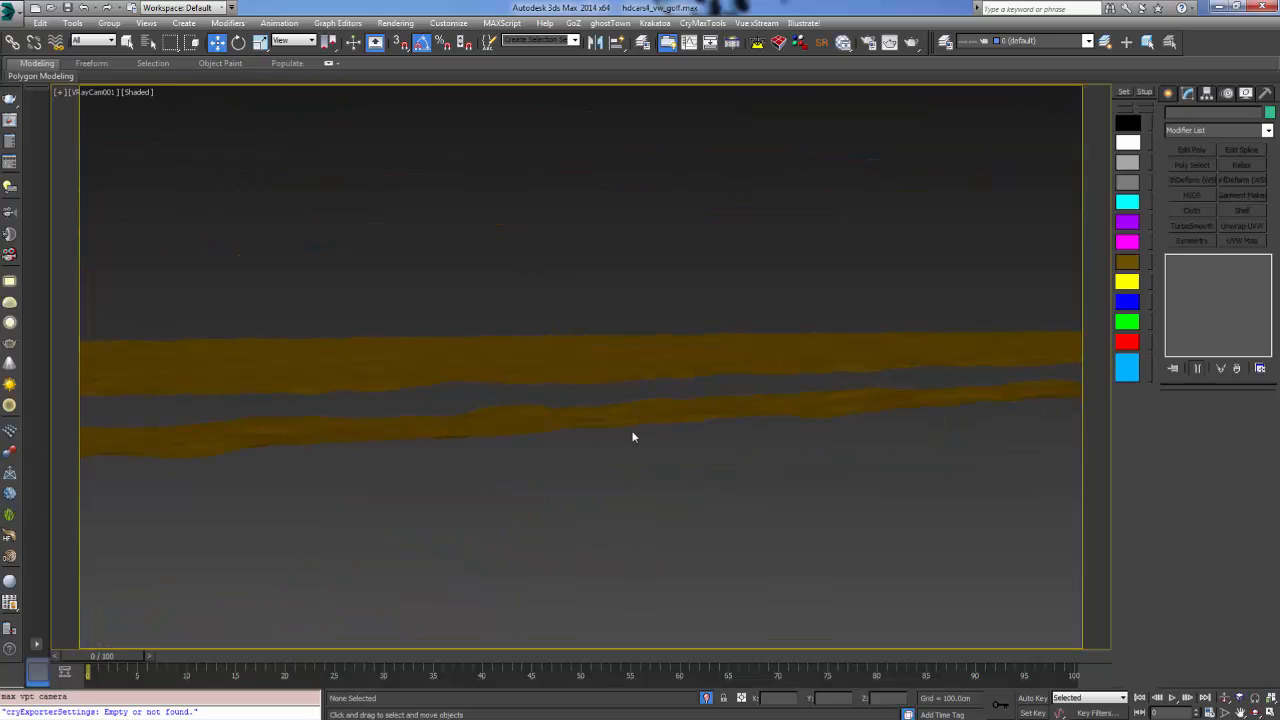
right_click(636, 290)
left_click(670, 229)
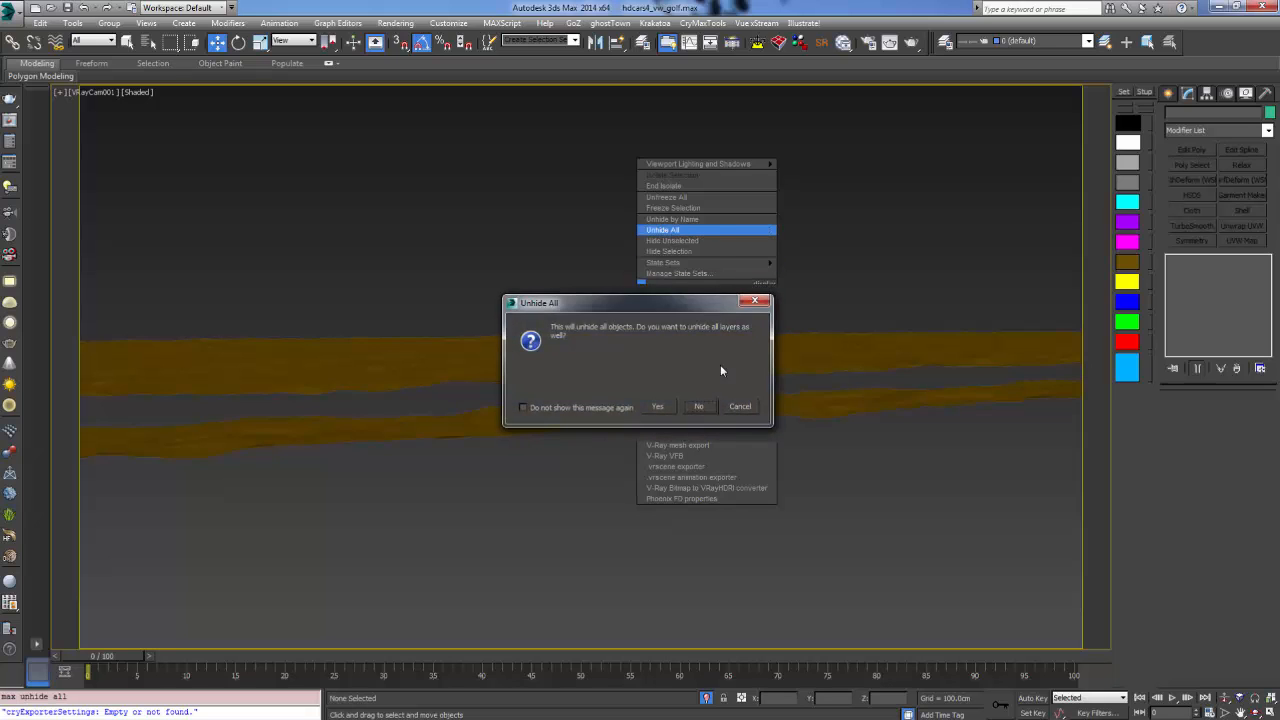
left_click(676, 405)
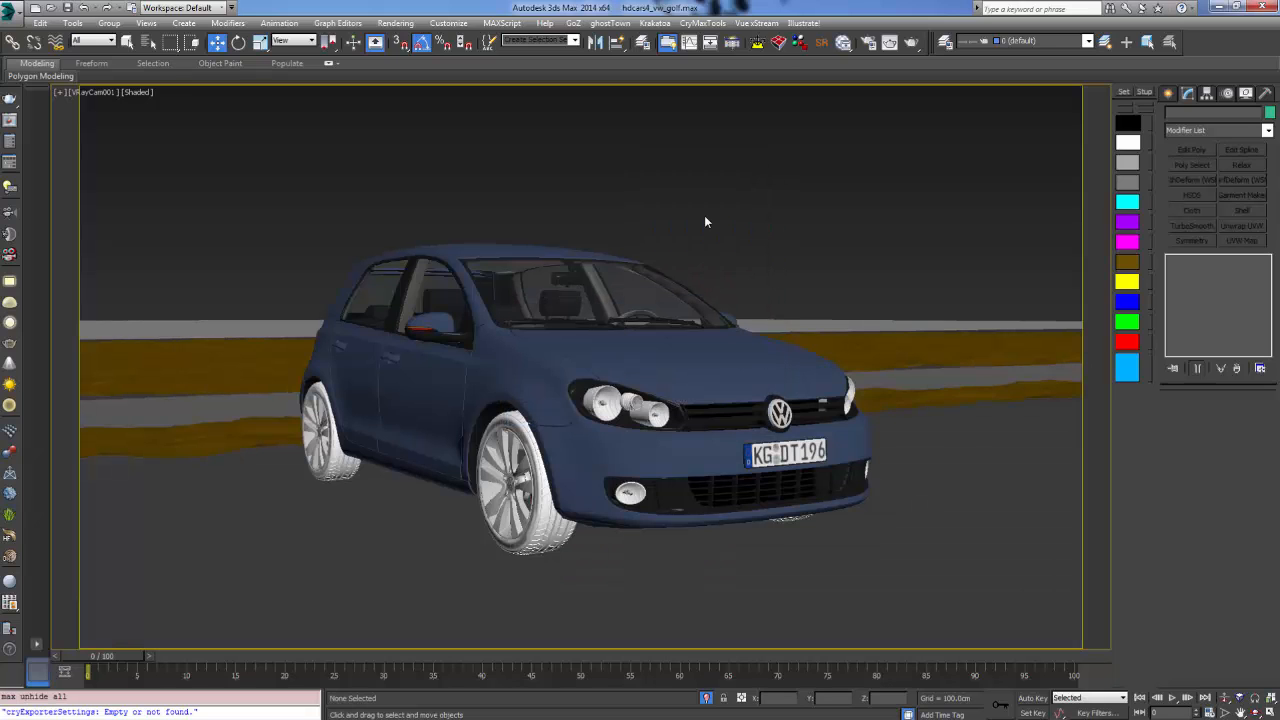
Switch to the Left view in wireframe and select the Sea plane beside the sand's lower edge
key("p")
key("z")
scroll(597, 382, "up", 5)
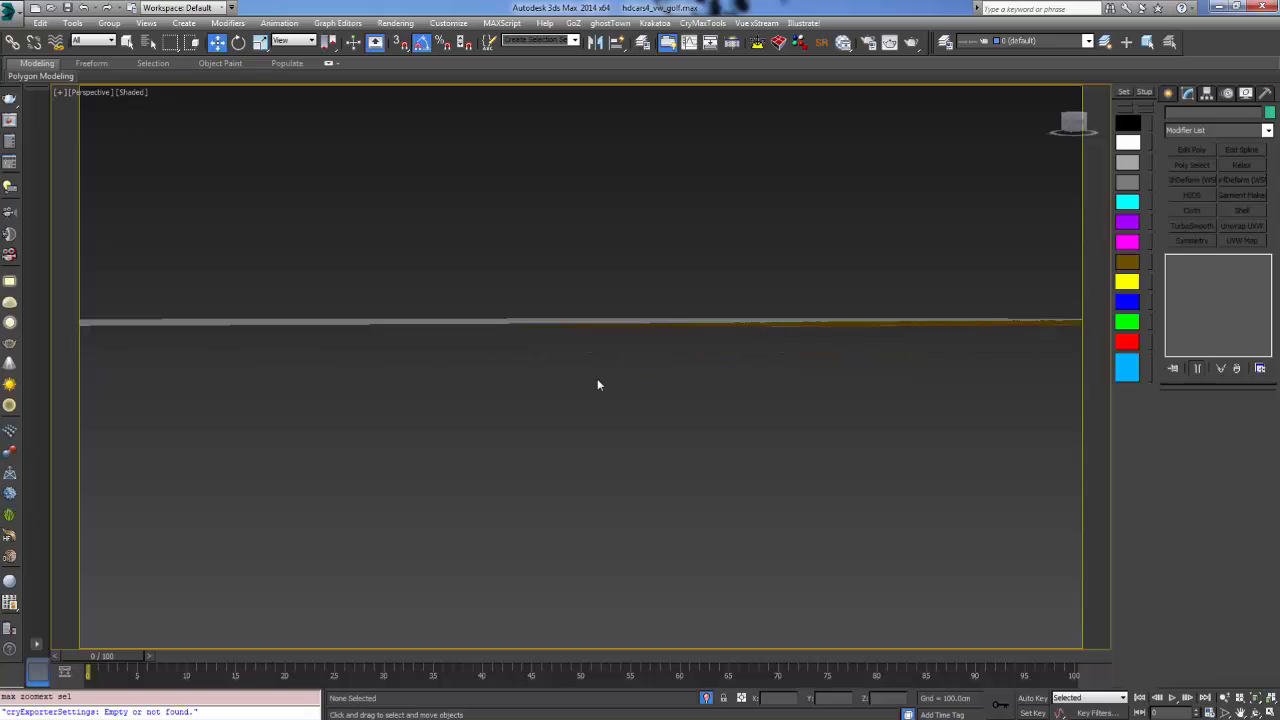
middle_click_drag(597, 384, 539, 391, "alt")
scroll(408, 449, "down", 4)
key("l")
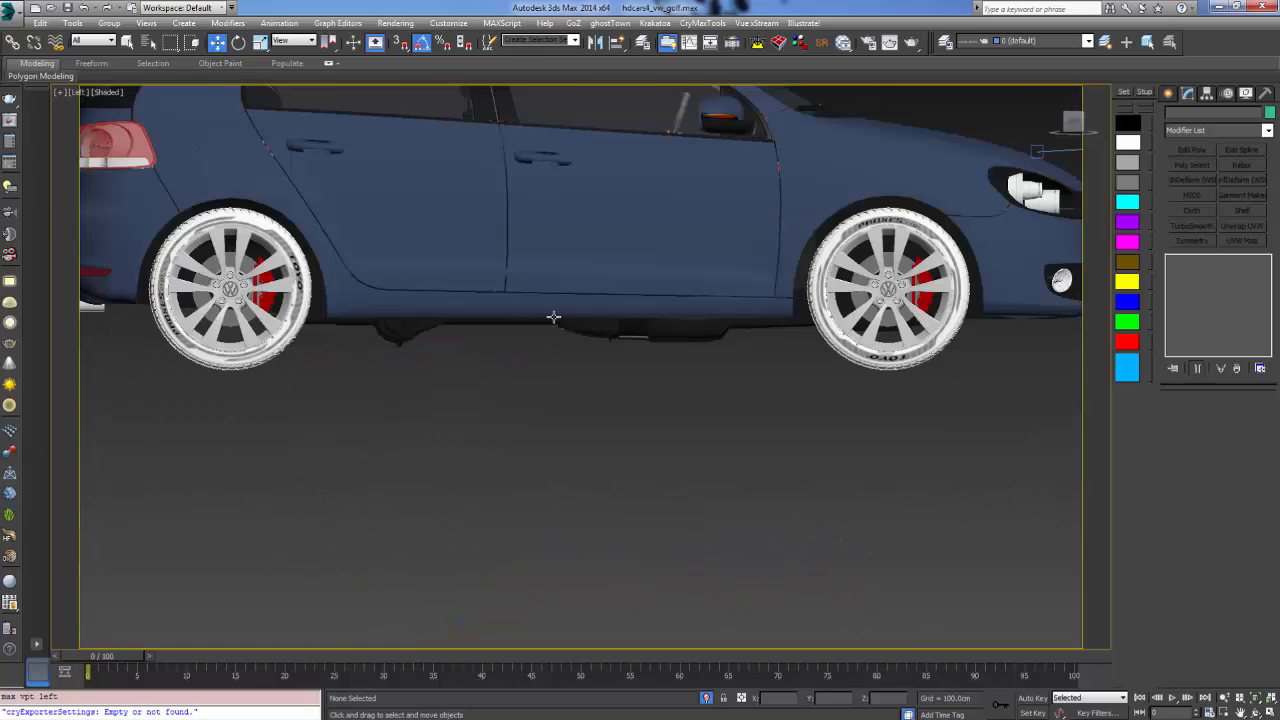
scroll(646, 397, "down", 10)
scroll(442, 418, "down", 1)
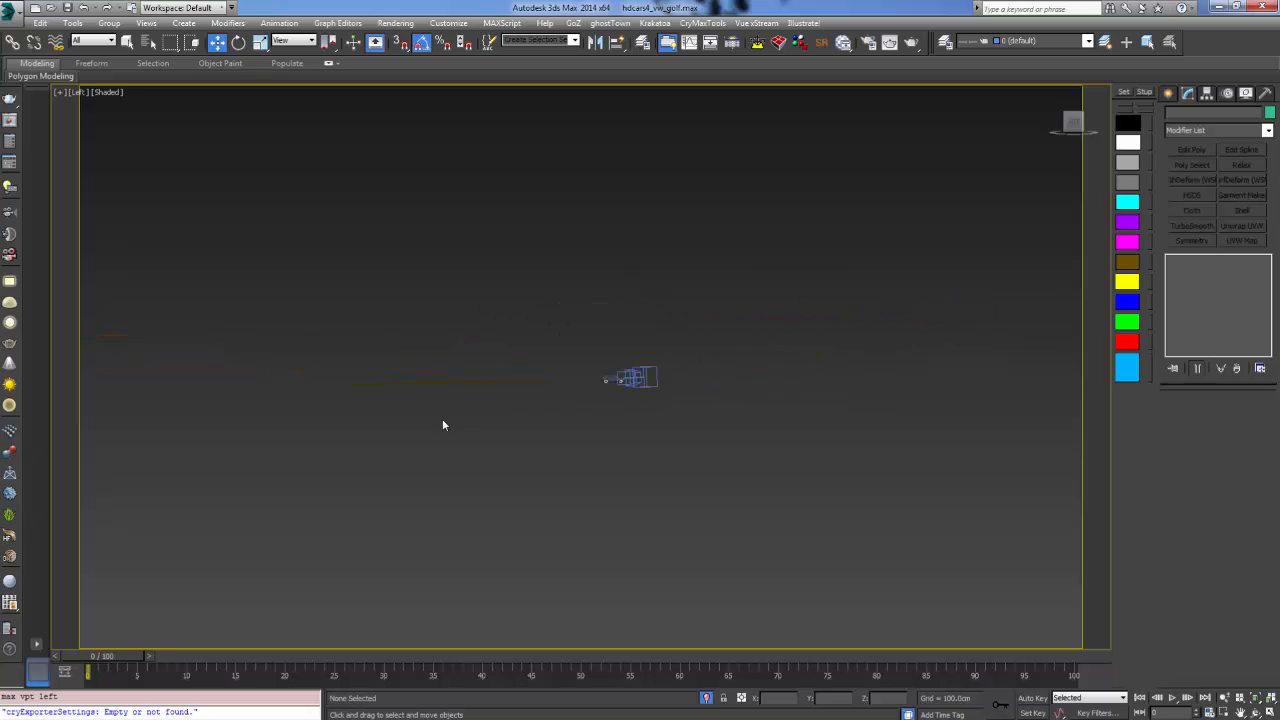
key("F3")
scroll(380, 390, "up", 4)
middle_click_drag(392, 390, 556, 385)
left_click(428, 382)
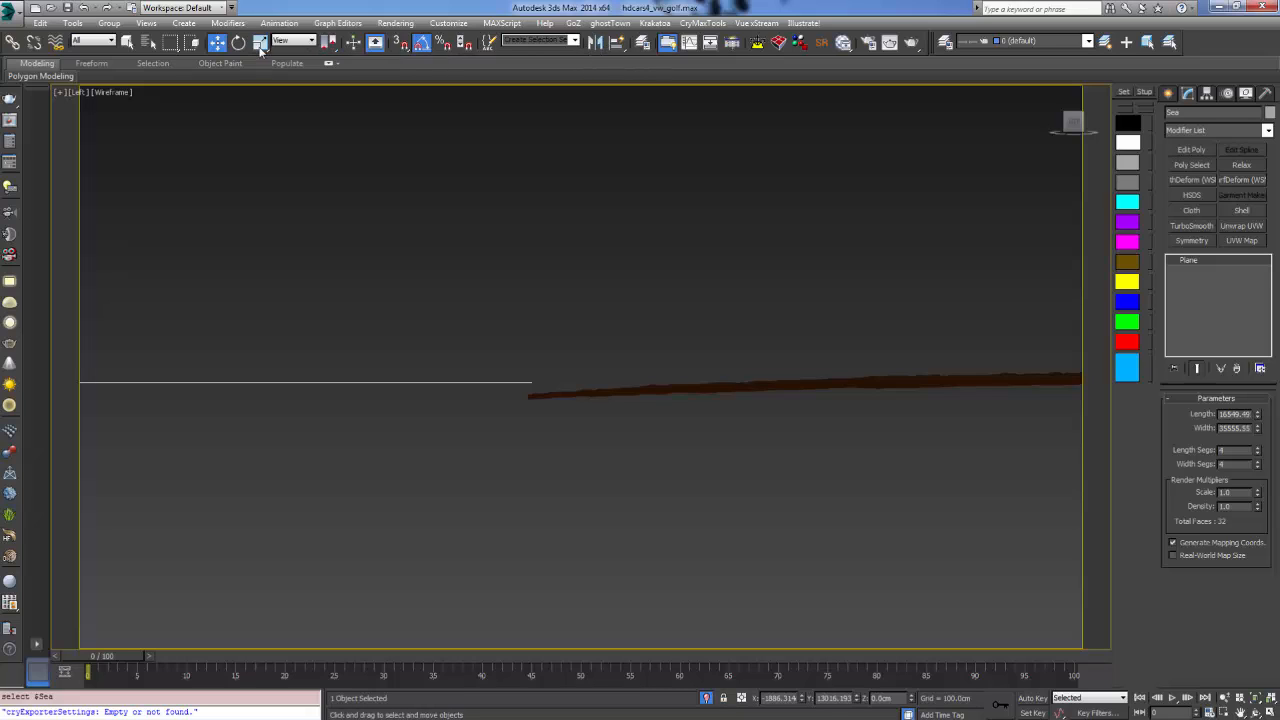
Open the Move Transform Type-In for Sea and adjust its absolute X position to about -879.7 cm
right_click(216, 44)
left_click_drag(980, 337, 542, 183)
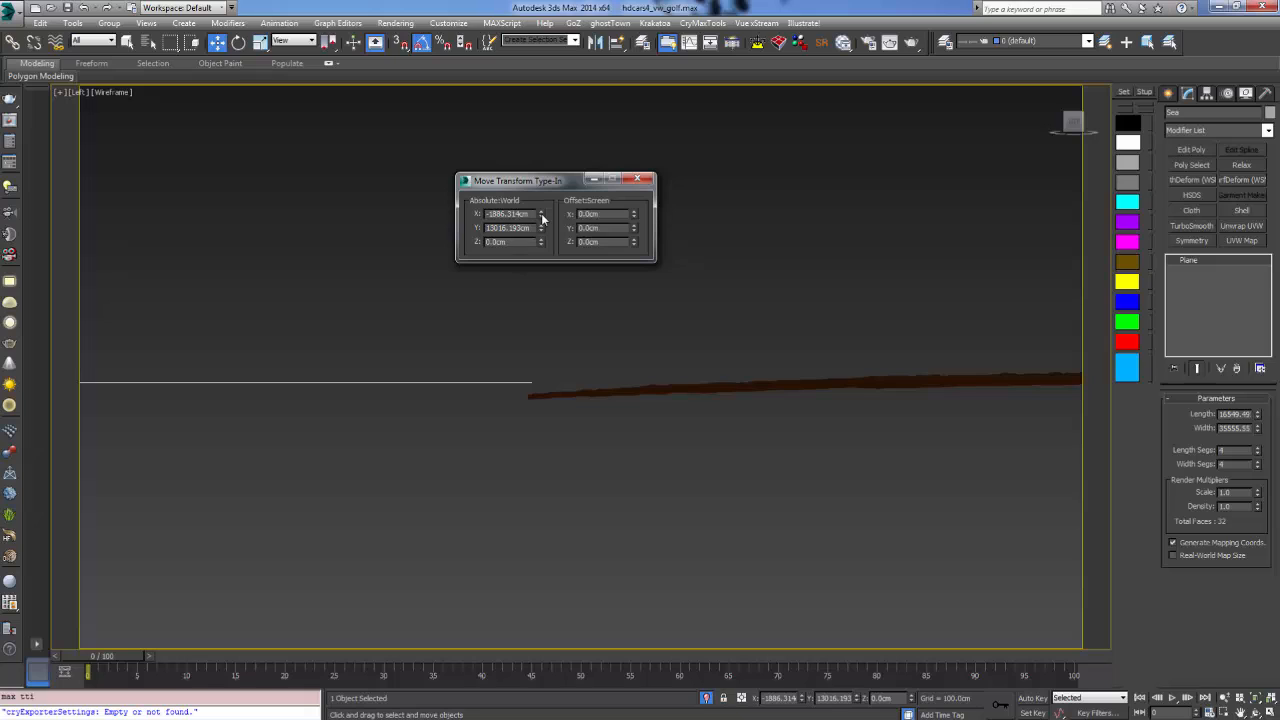
left_click_drag(542, 218, 551, 284)
left_click_drag(564, 355, 525, 635)
Move Sea horizontally until it overlaps the edge of the beach, at an absolute Y of about 12516 cm
scroll(505, 530, "down", 8)
middle_click_drag(499, 508, 560, 492)
scroll(560, 492, "up", 5)
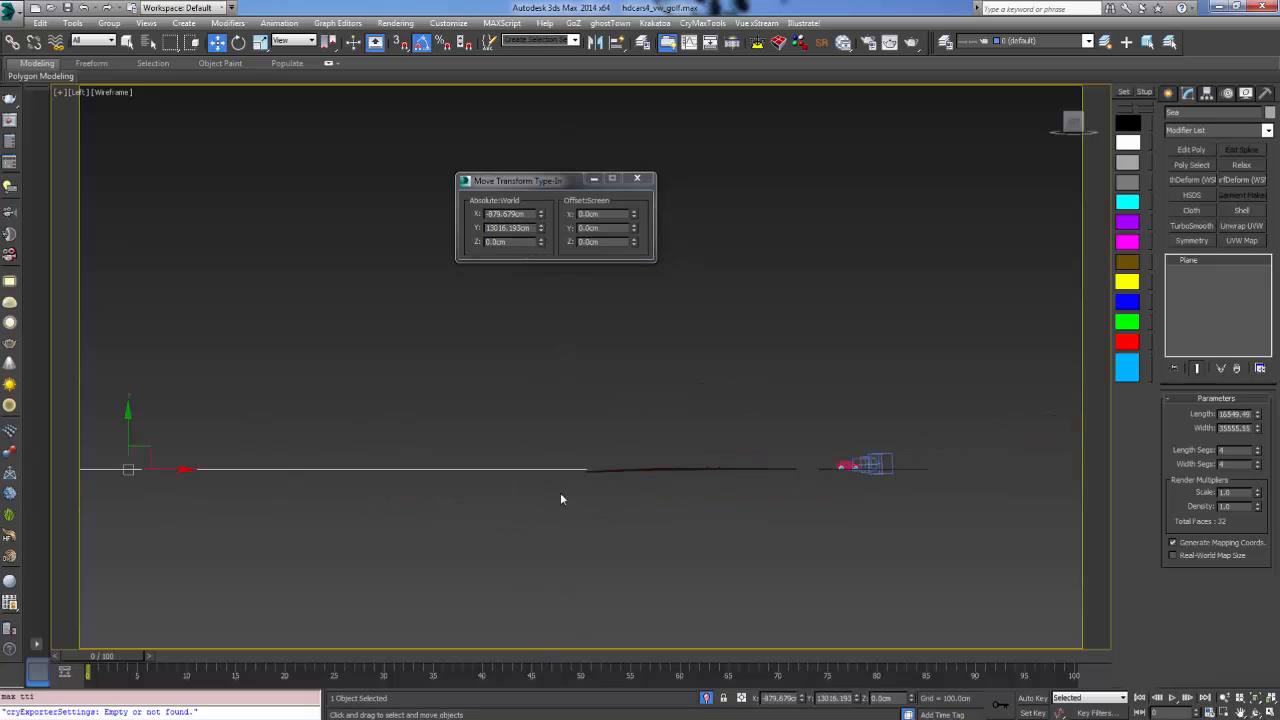
left_click(189, 468)
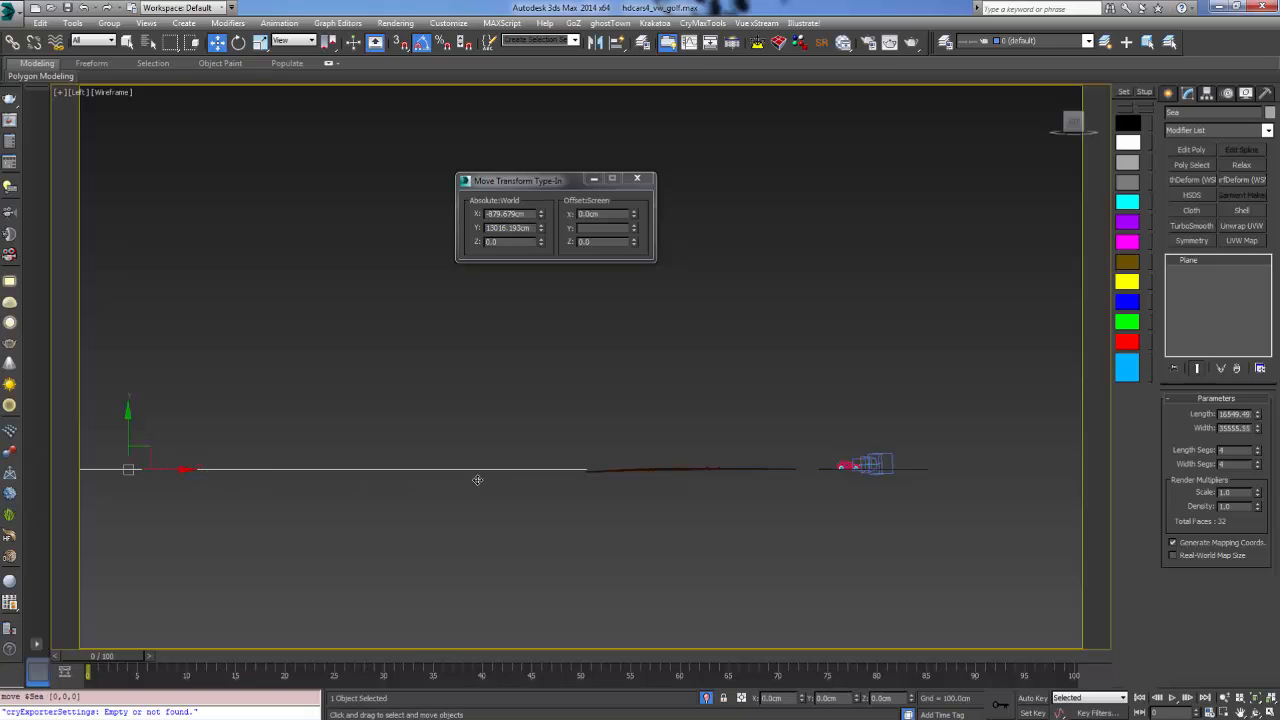
left_click_drag(180, 469, 207, 482)
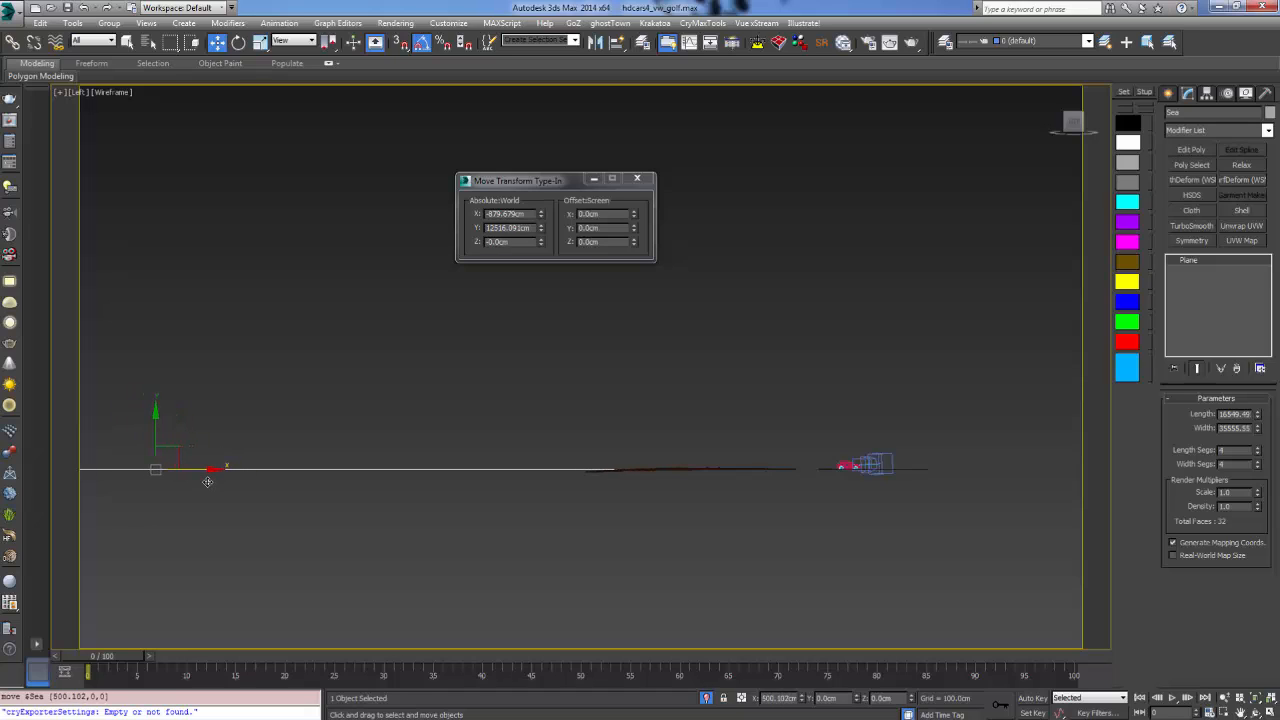
Adjust the height of Sea against the sloping sand, ending at about 2.1 cm in Z
middle_click_drag(402, 489, 681, 496)
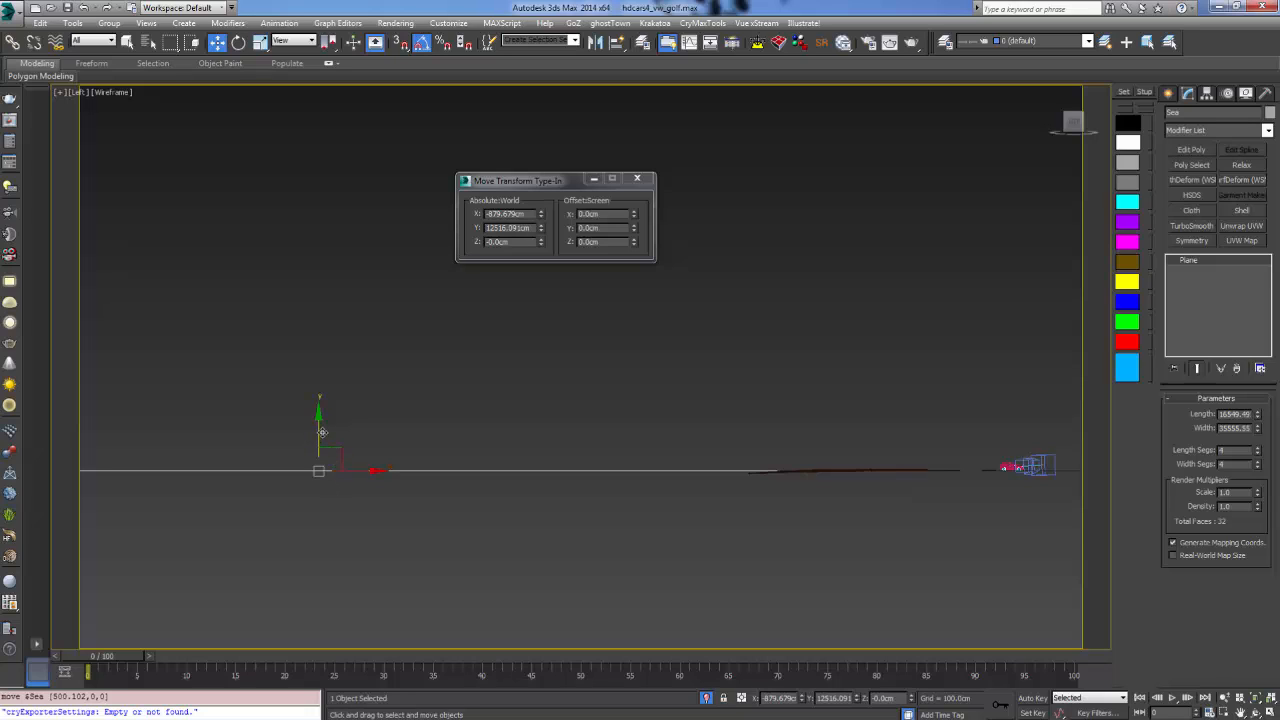
left_click_drag(322, 432, 322, 433)
scroll(405, 503, "up", 1)
middle_click_drag(405, 503, 446, 498)
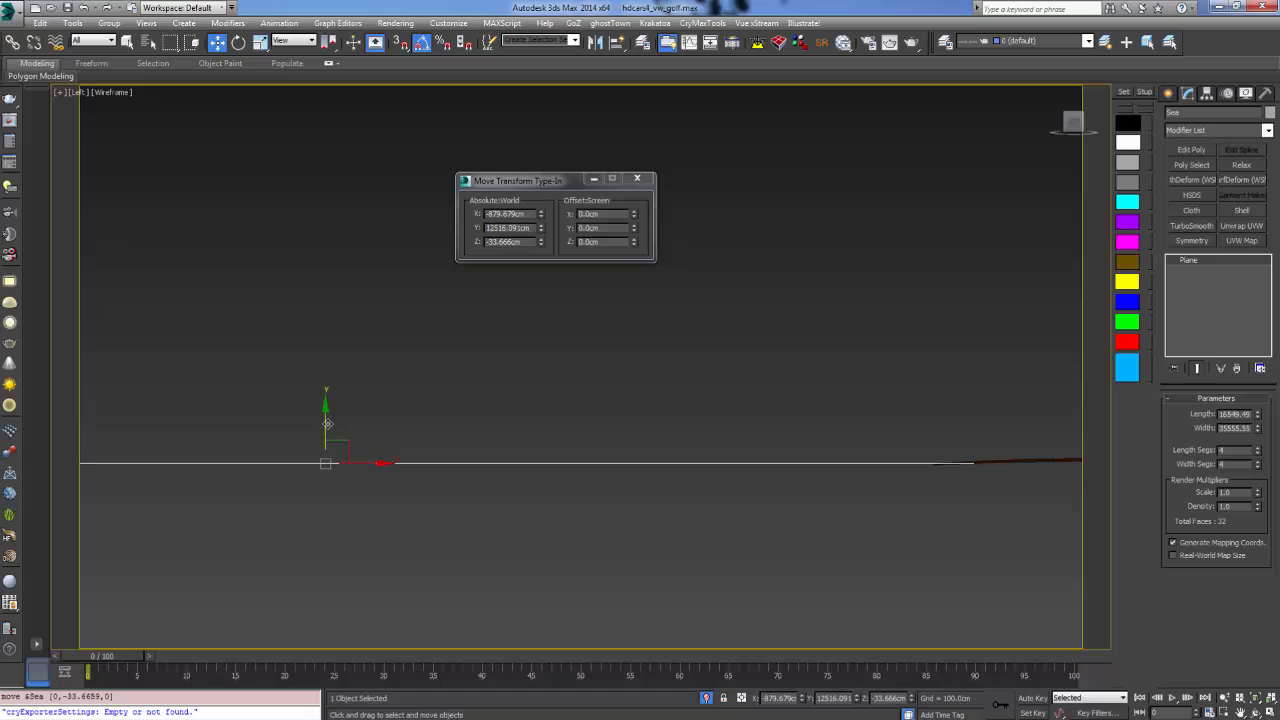
left_click_drag(327, 424, 487, 438)
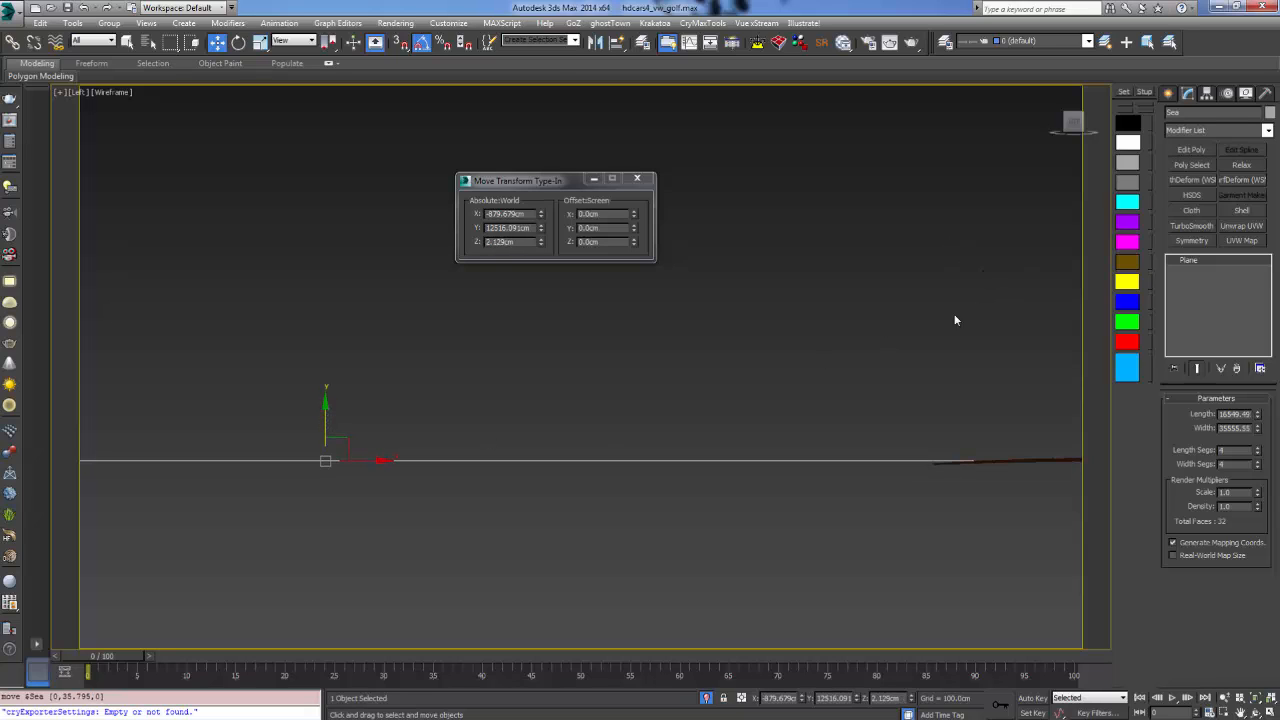
Apply an FFD 2x2x2 modifier to Sea and raise the control points at the end farthest from the beach slightly
left_click(1267, 131)
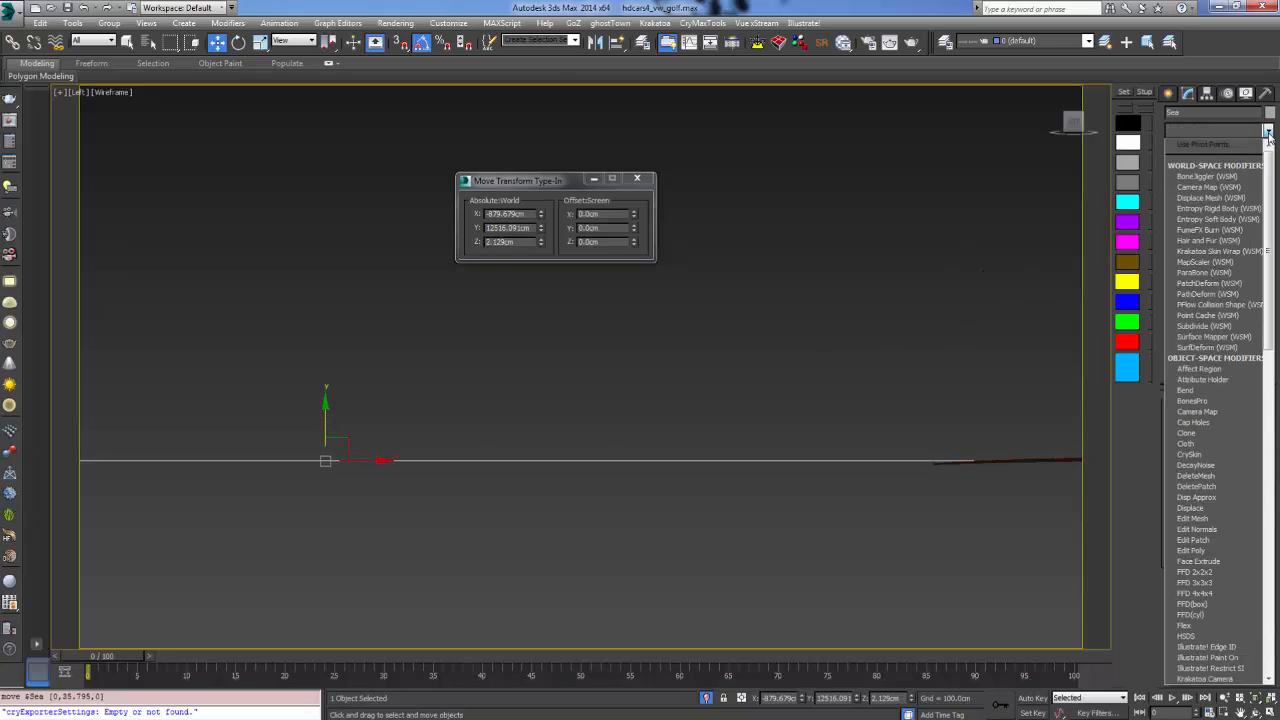
left_click(1233, 577)
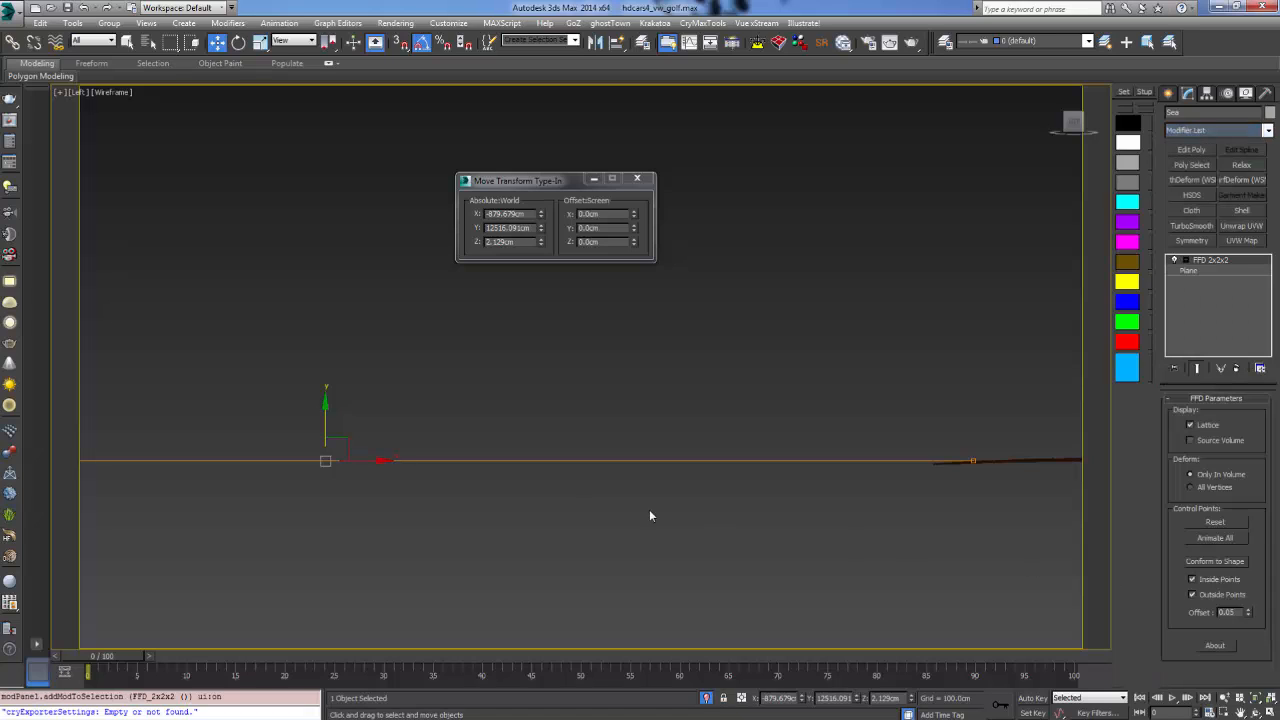
scroll(510, 466, "down", 3)
middle_click_drag(510, 466, 803, 420)
key("1")
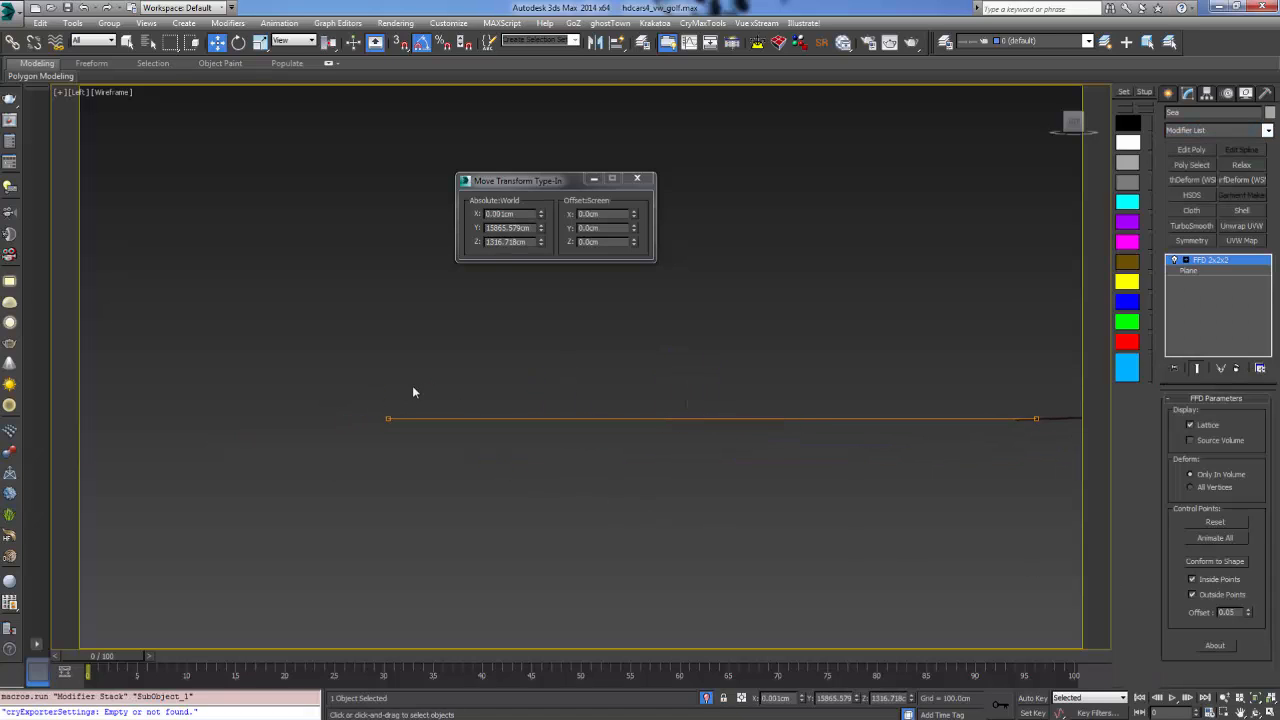
left_click_drag(414, 389, 312, 485)
left_click_drag(390, 362, 391, 348)
left_click(566, 349)
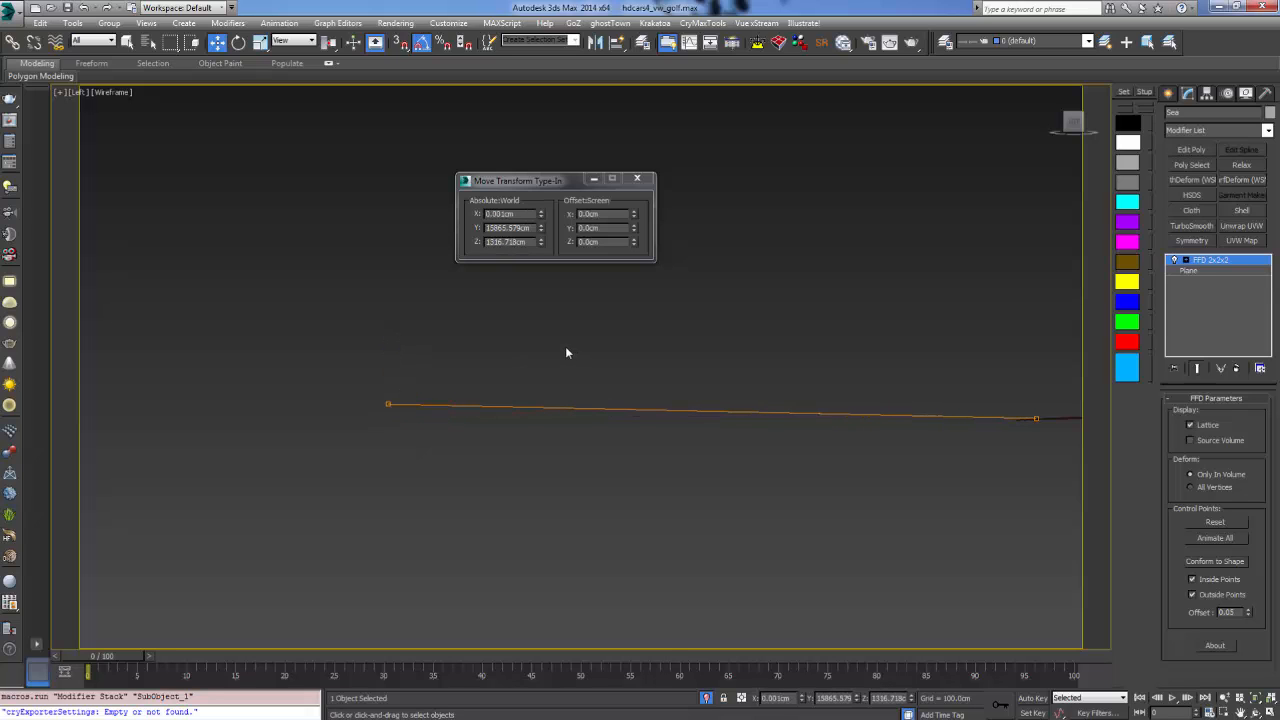
Return to the VRayCam001 view in shaded mode and deselect Sea
key("c")
key("F3")
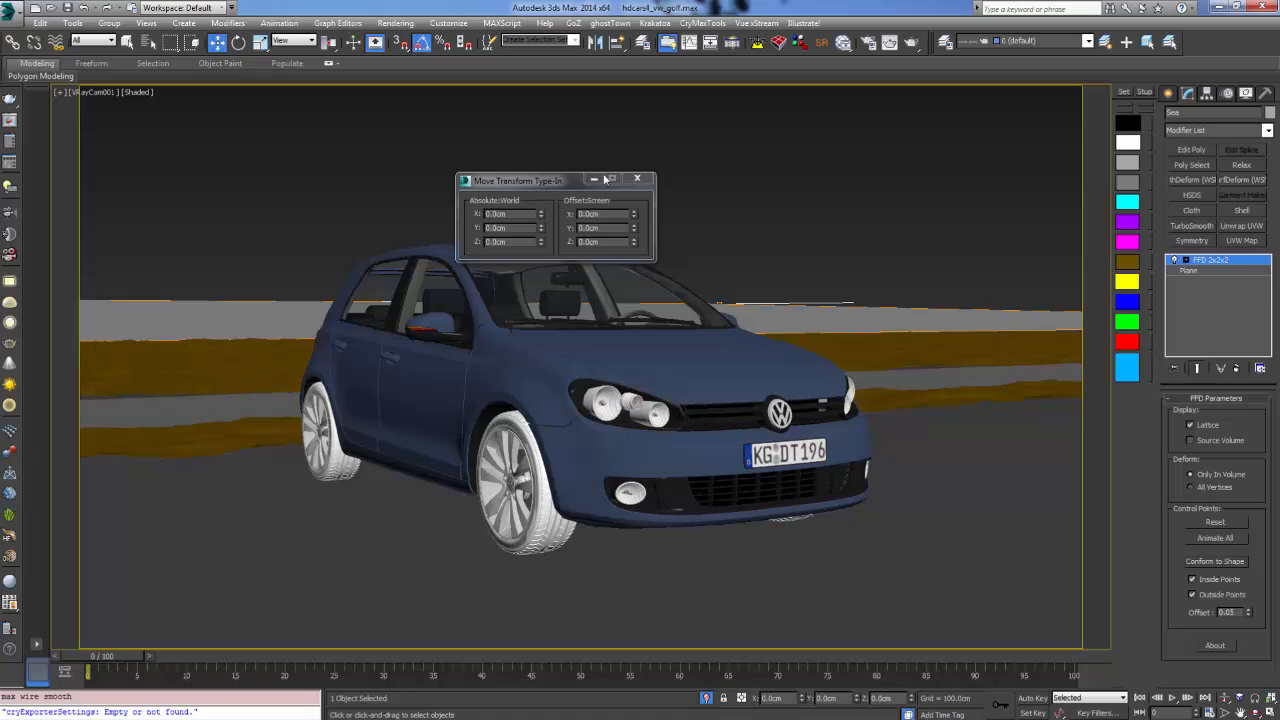
left_click(1168, 93)
left_click(789, 205)
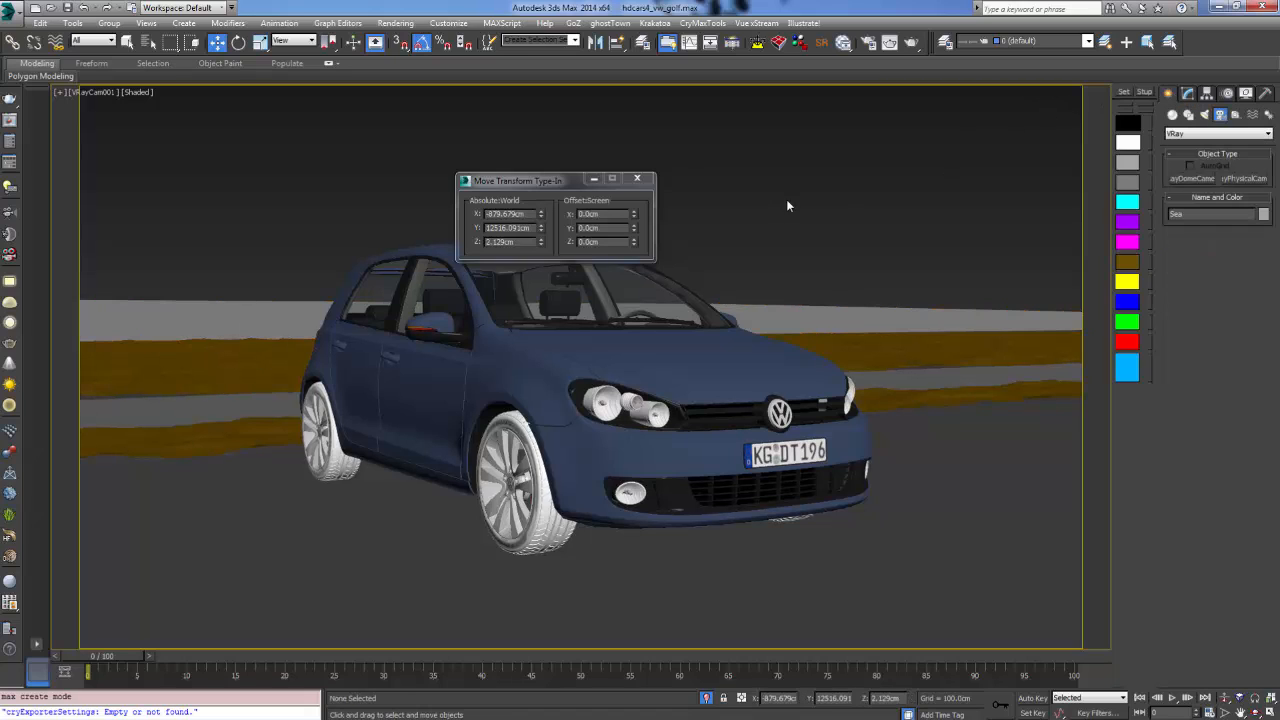
Extrude the top polygons of Road upward by about 11.15 cm in its Edit Poly modifier
left_click(907, 374)
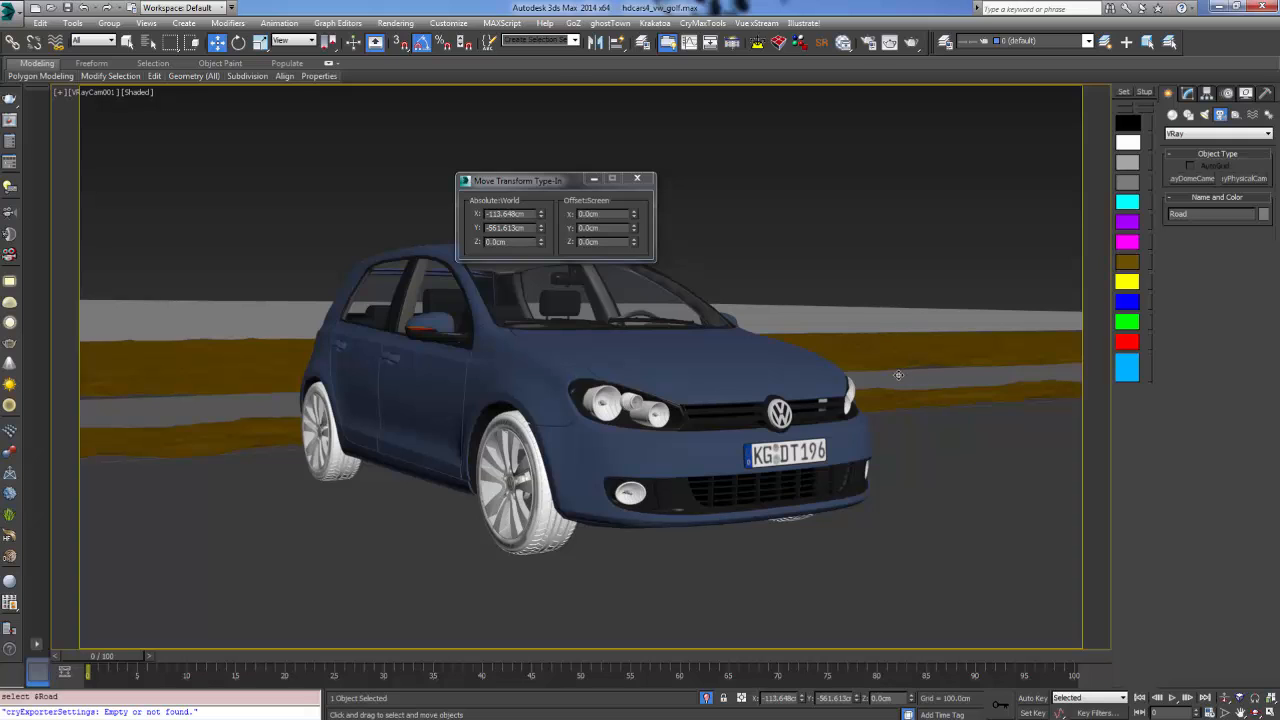
key("F4")
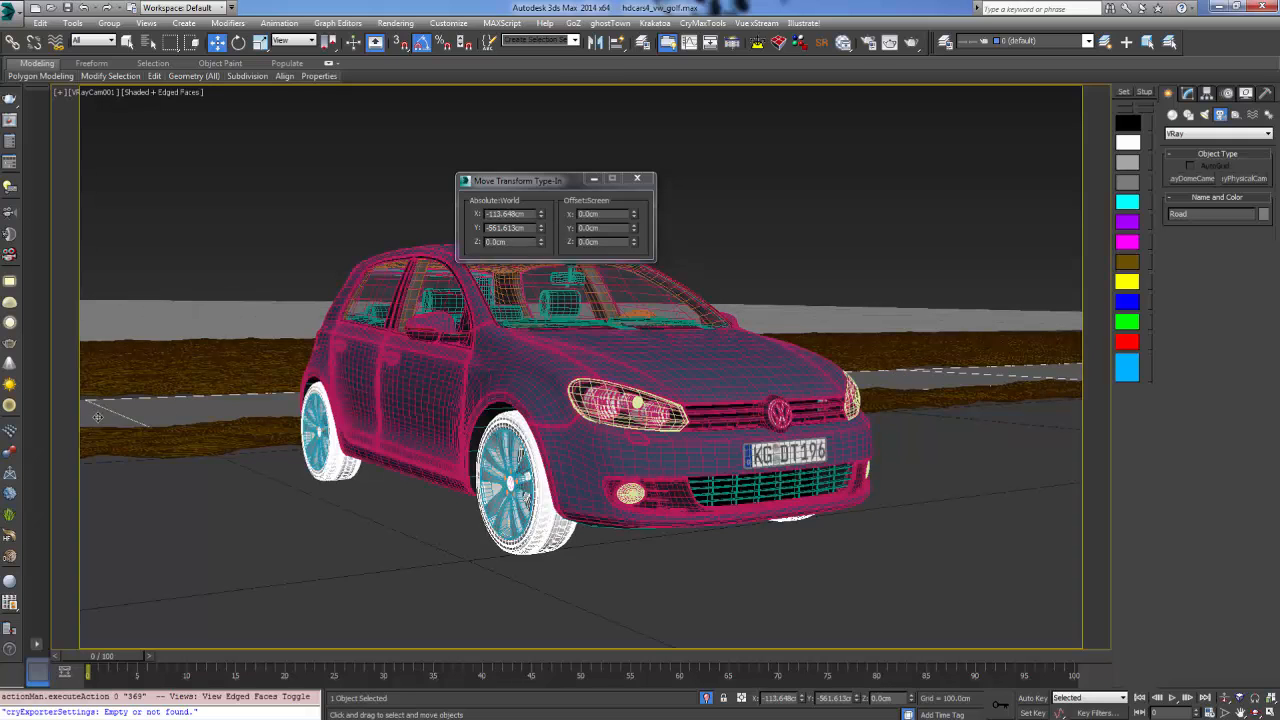
left_click(1188, 93)
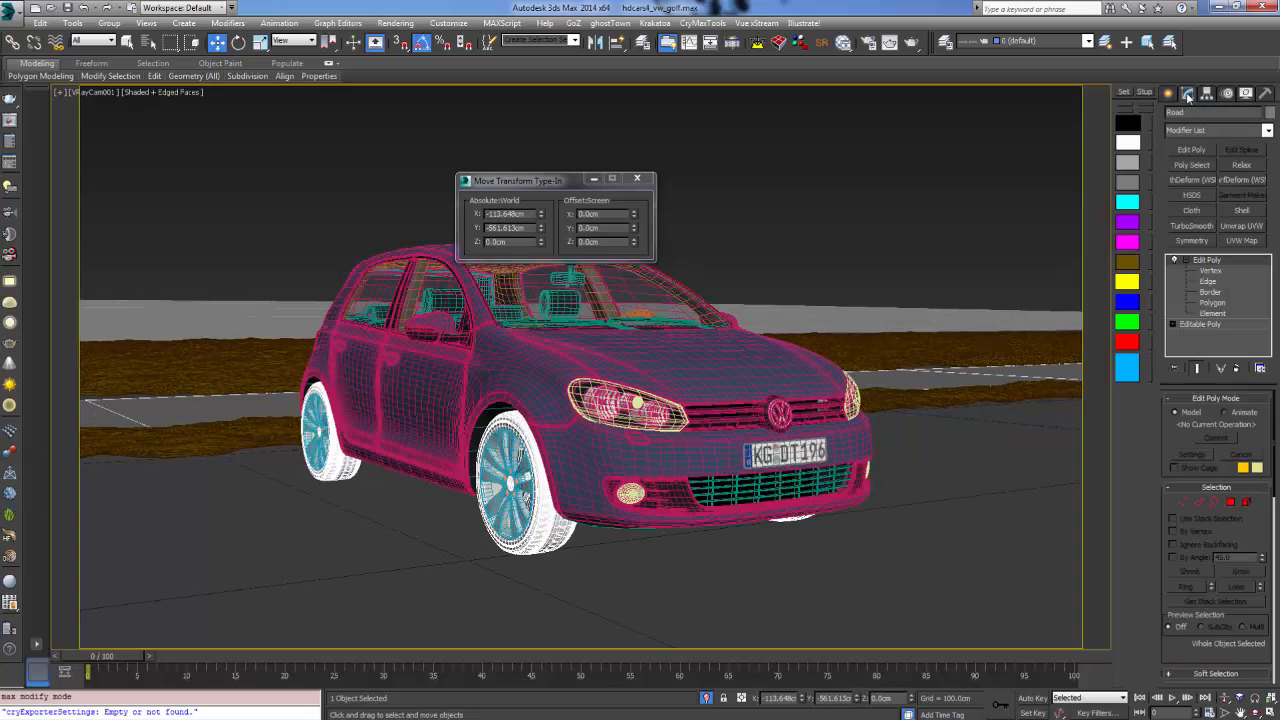
left_click(1208, 303)
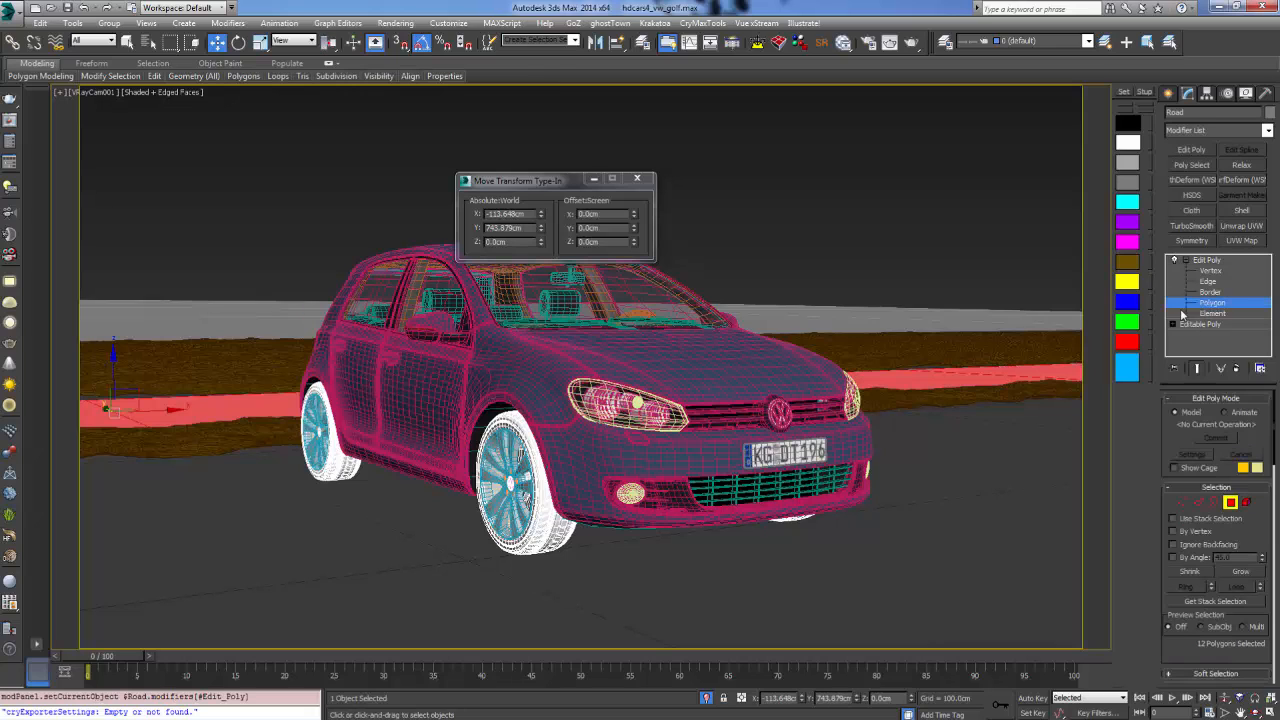
right_click(152, 378)
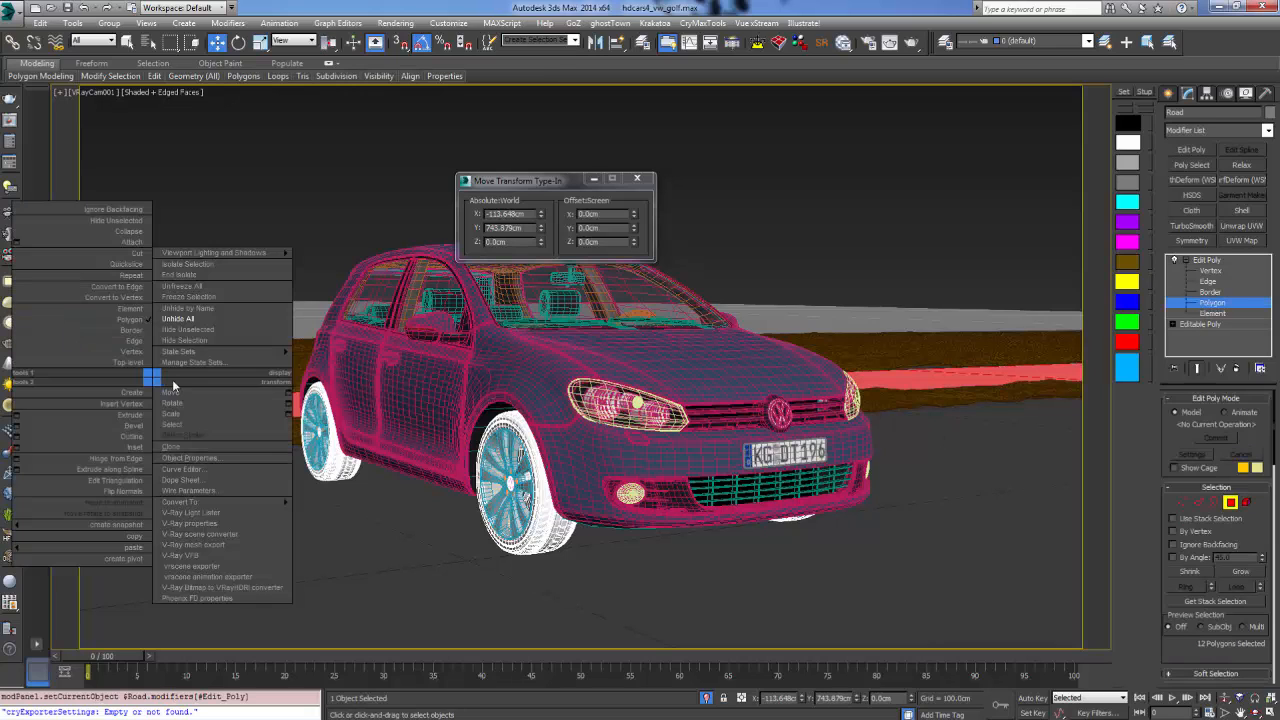
left_click(37, 415)
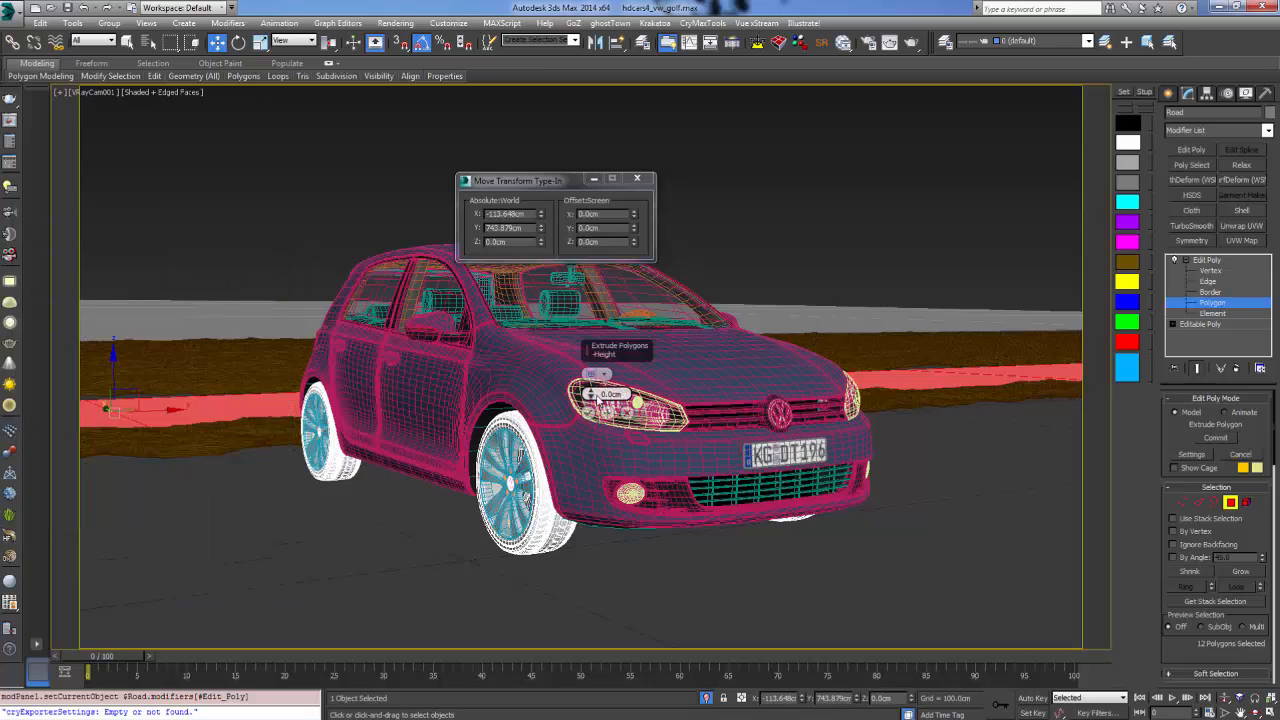
left_click_drag(592, 396, 718, 670)
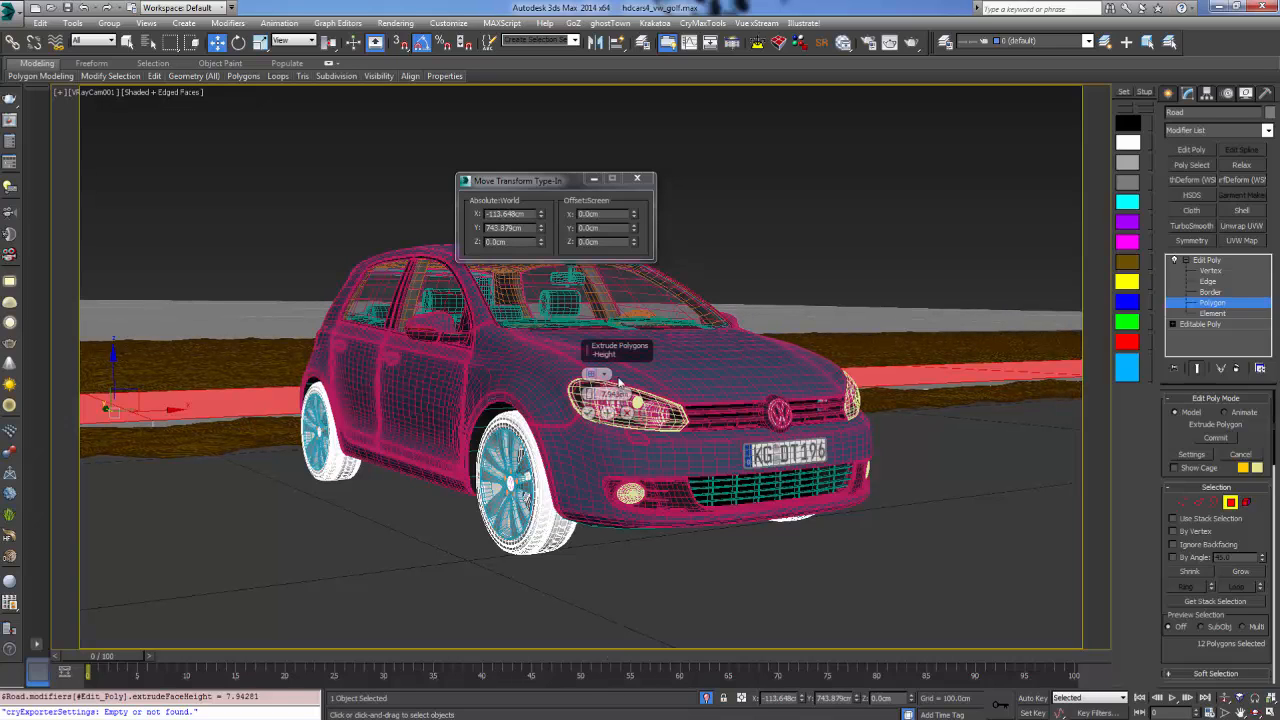
left_click_drag(597, 396, 603, 371)
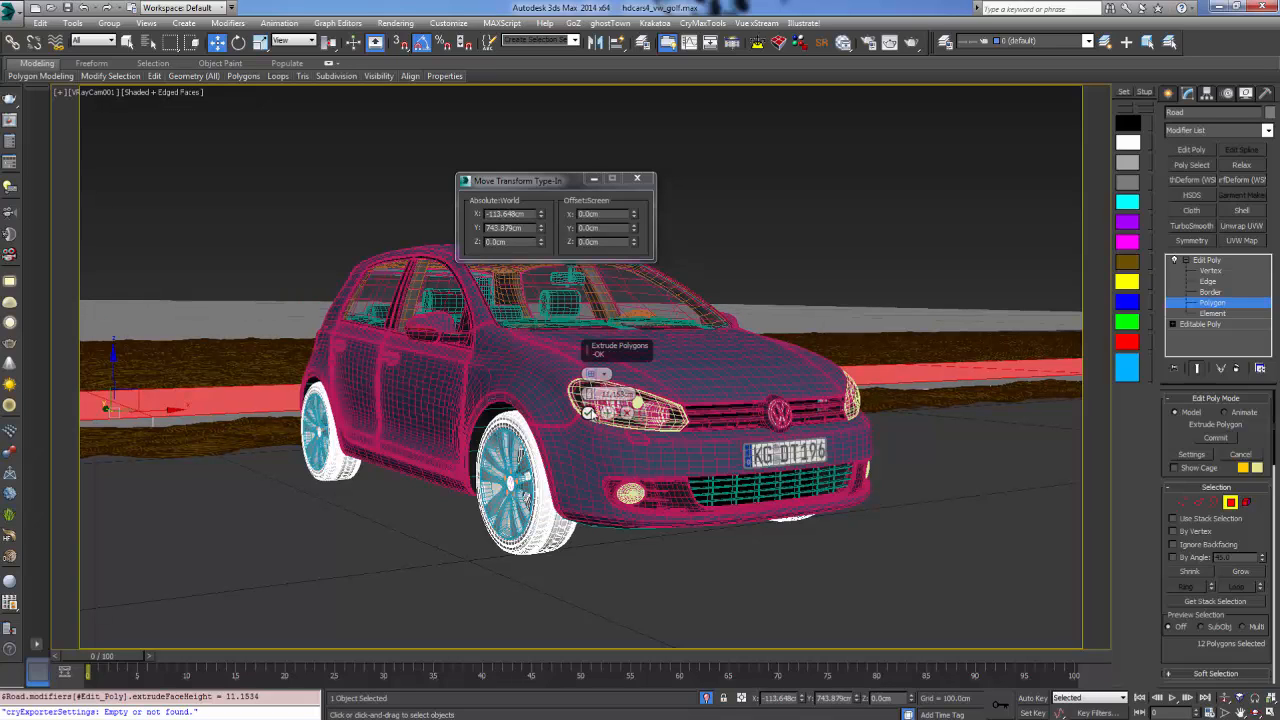
left_click(588, 412)
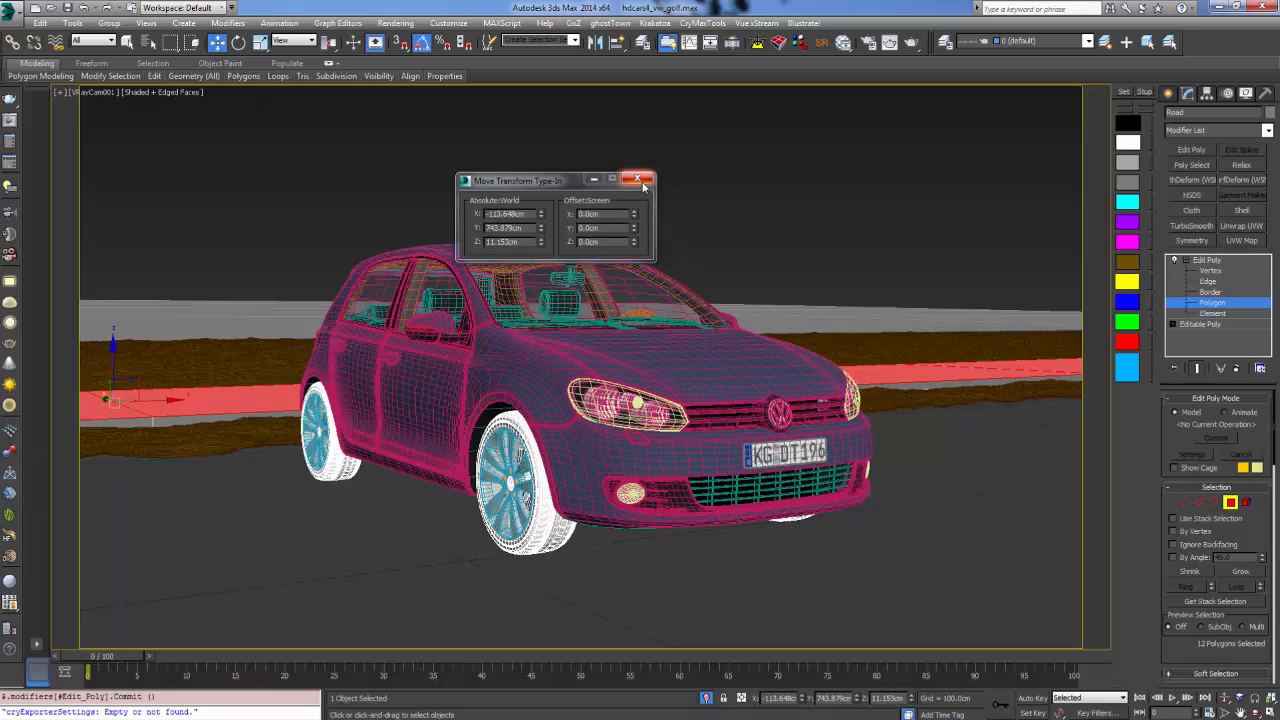
Select the open border of Road and lower it to about -16.7 cm in Z
left_click(1210, 291)
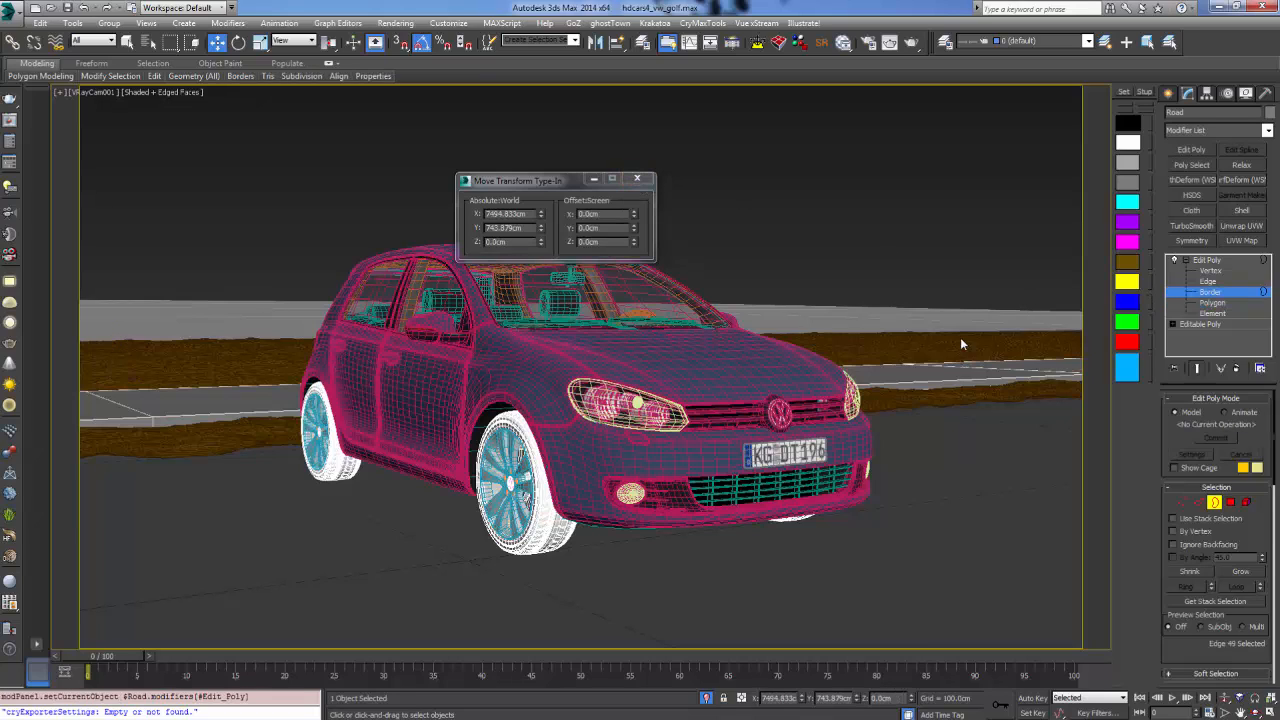
left_click_drag(1013, 318, 1013, 342)
left_click(1226, 281)
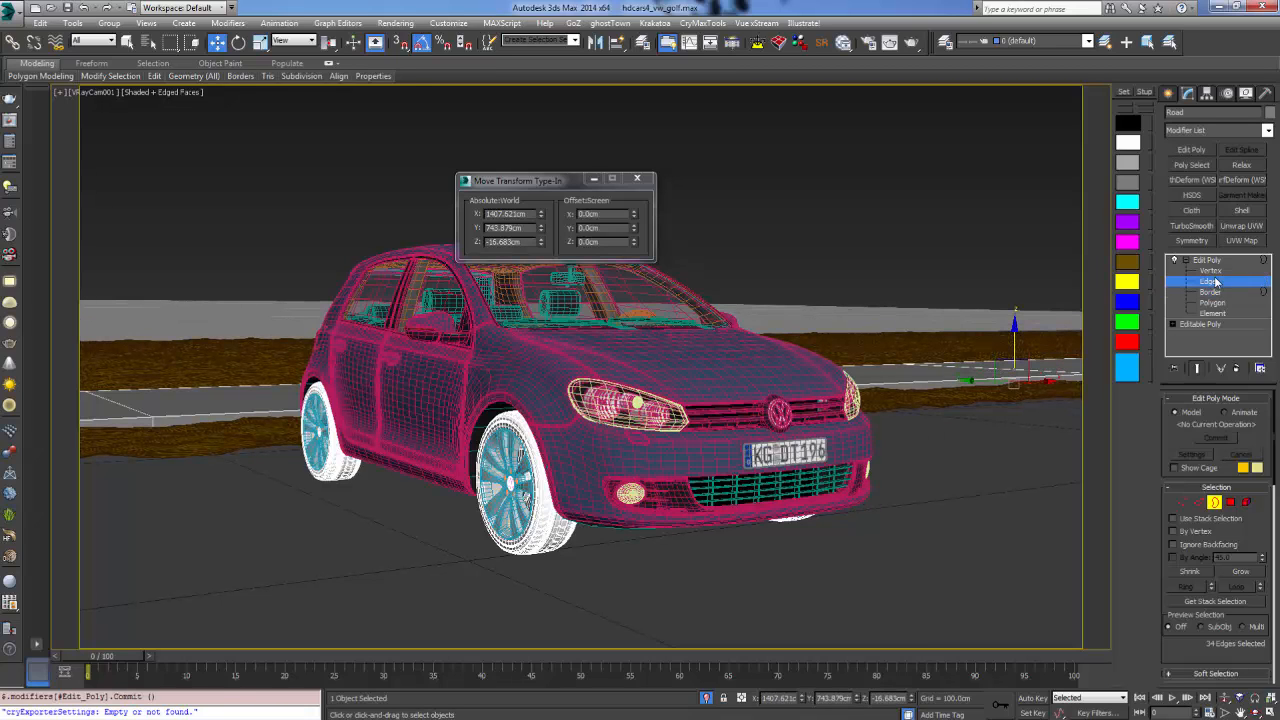
Chamfer the edge loops along both long upper sides of Road by 1 cm with 2 segments
left_click(1219, 304)
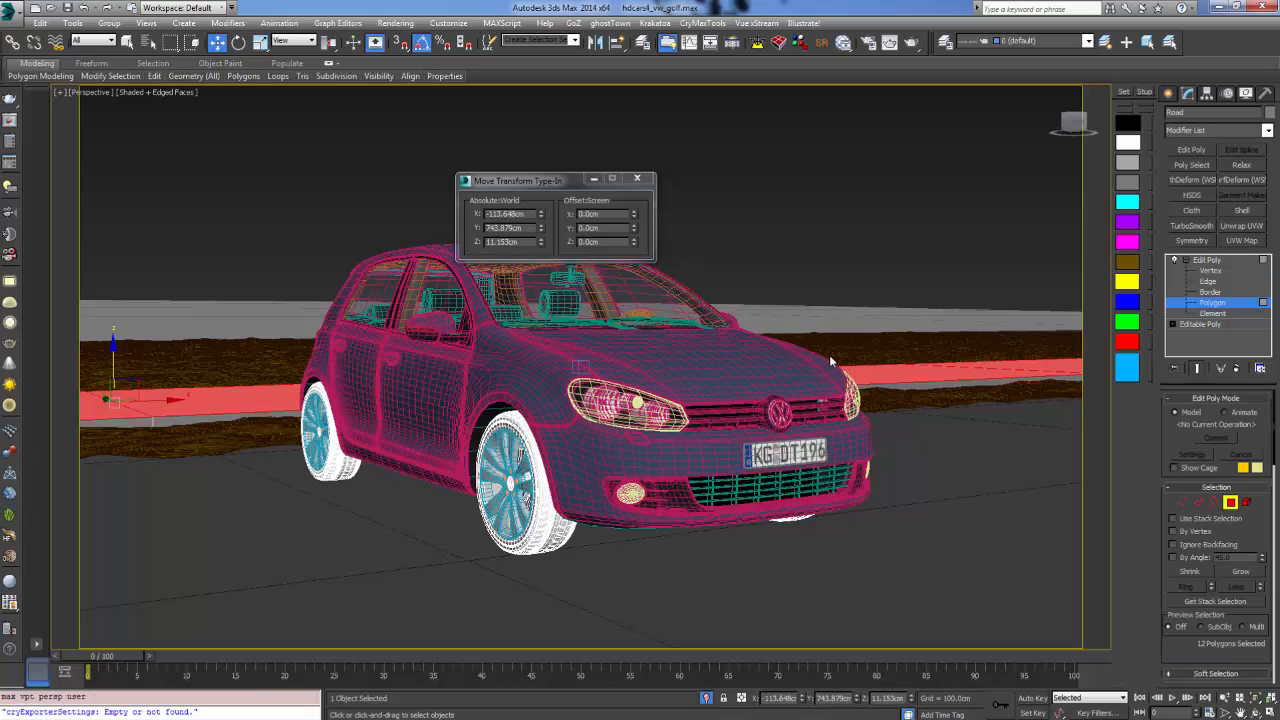
key("z")
middle_click_drag(432, 368, 437, 420, "alt")
scroll(569, 463, "up", 5)
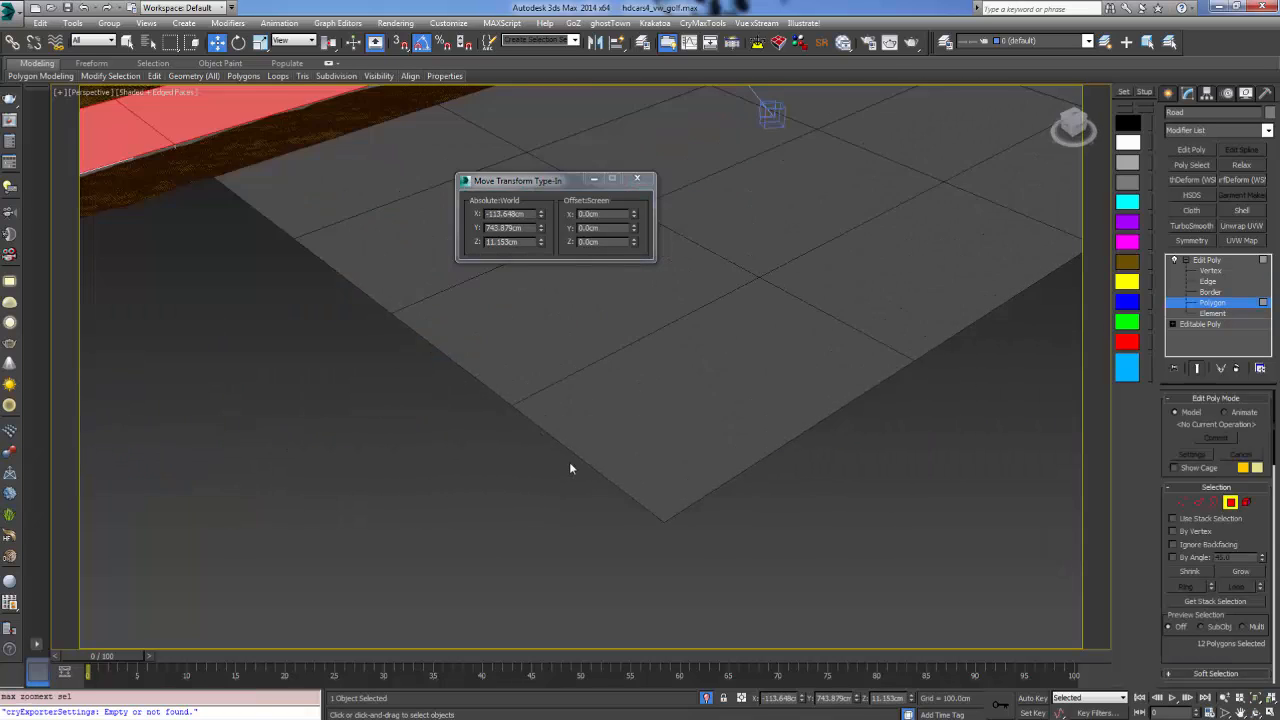
middle_click_drag(569, 463, 672, 464)
scroll(672, 464, "up", 3)
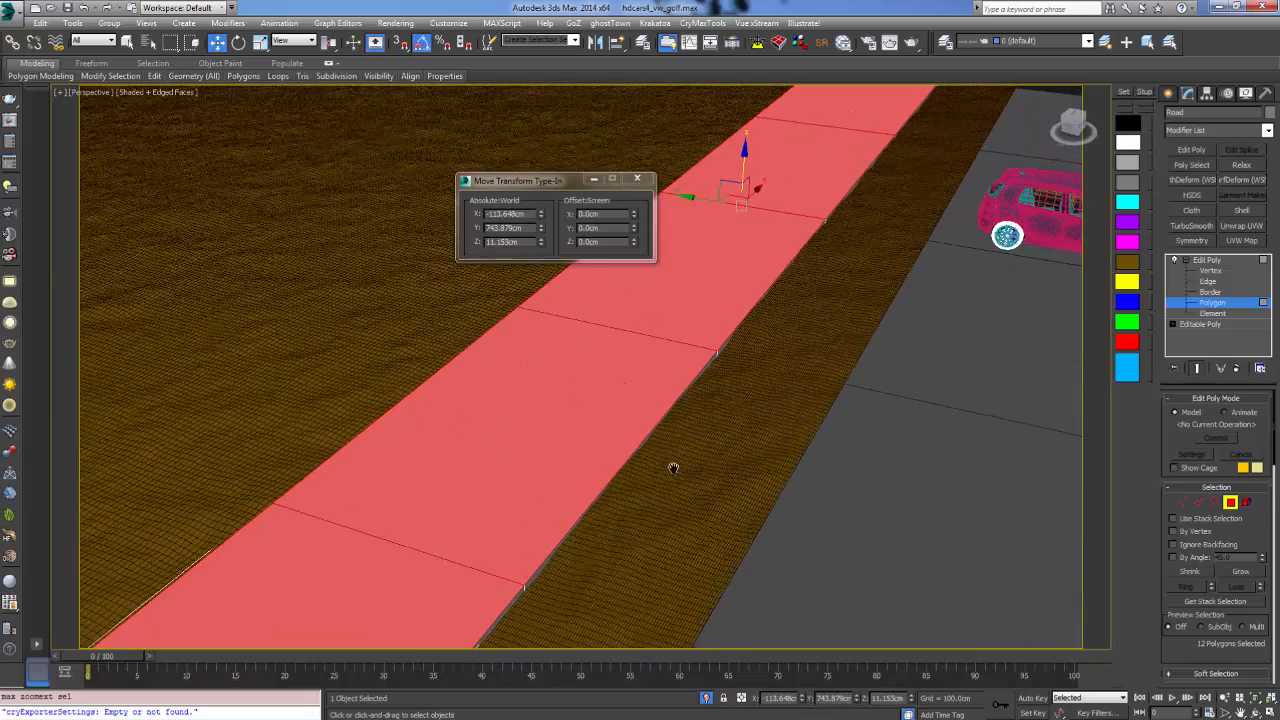
key("2")
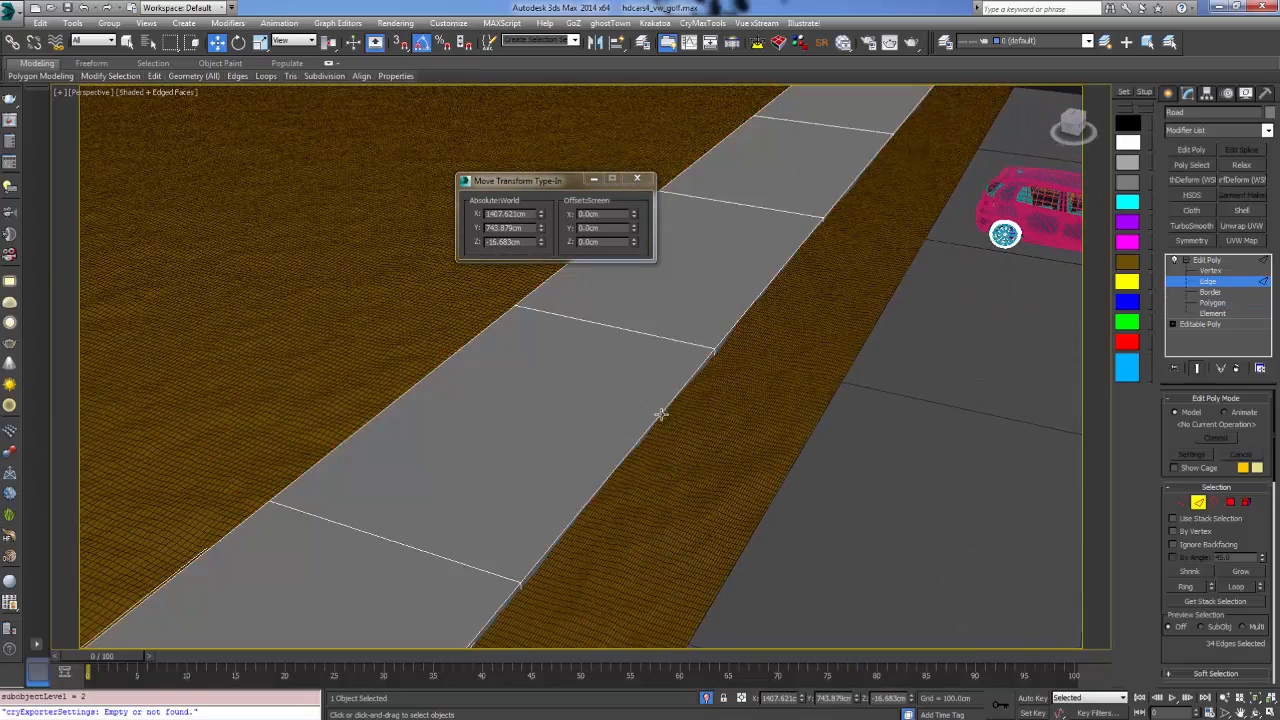
left_click(661, 414)
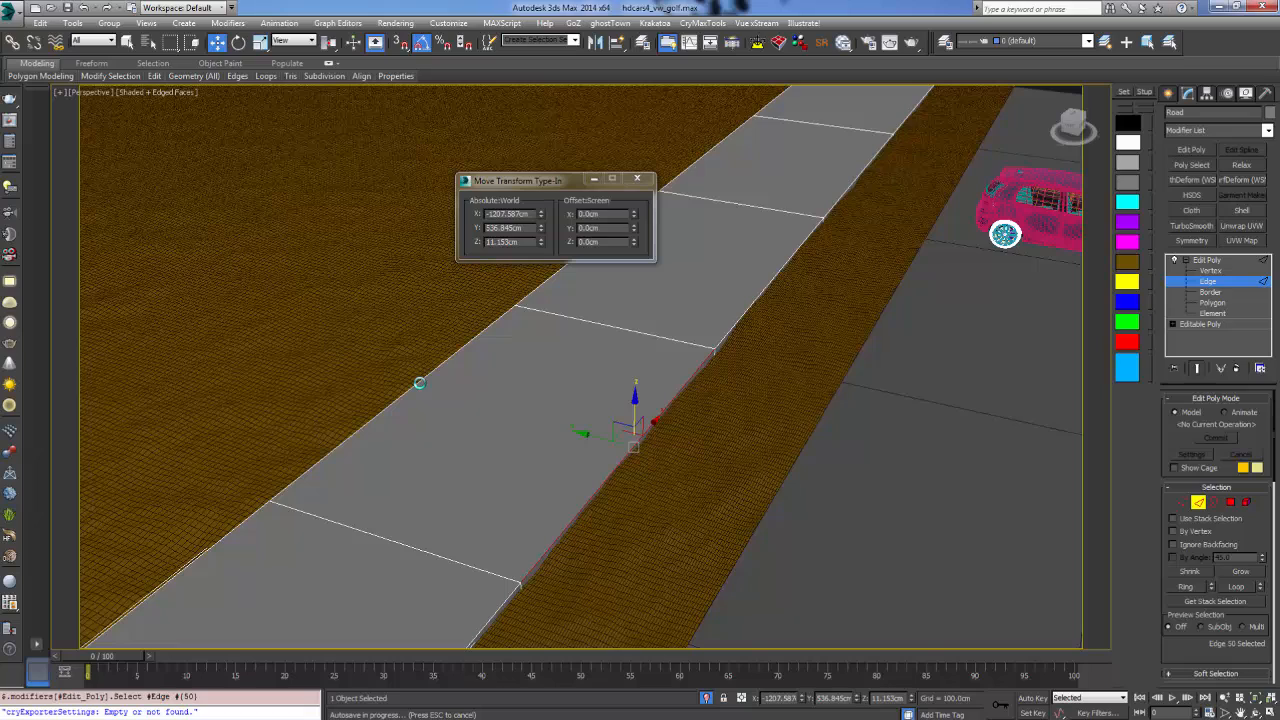
left_click(421, 389)
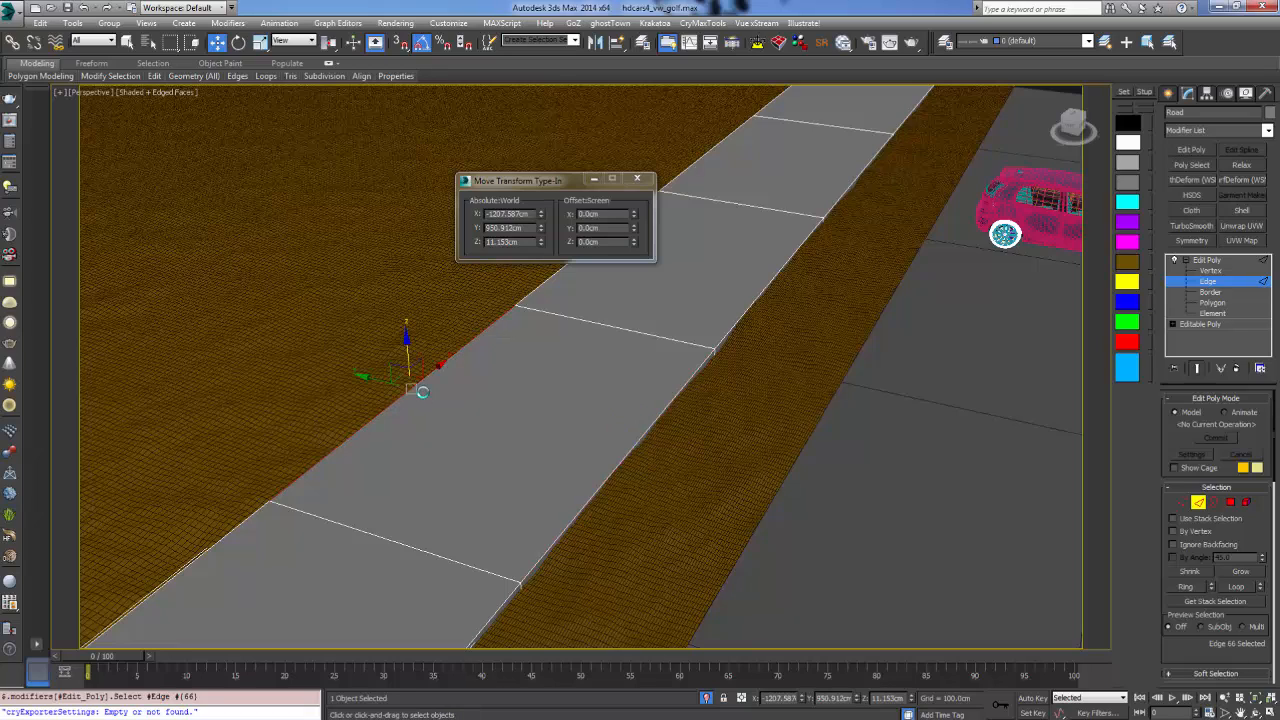
key("alt+l")
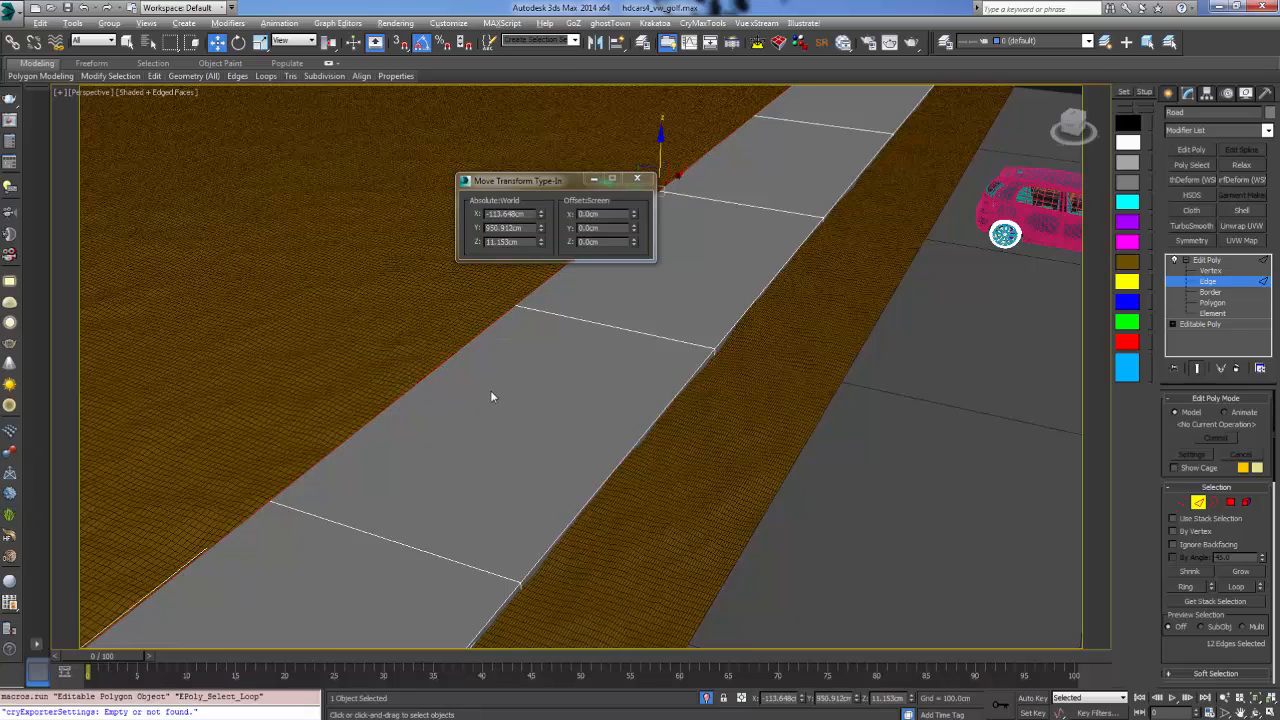
left_click(679, 387, "ctrl")
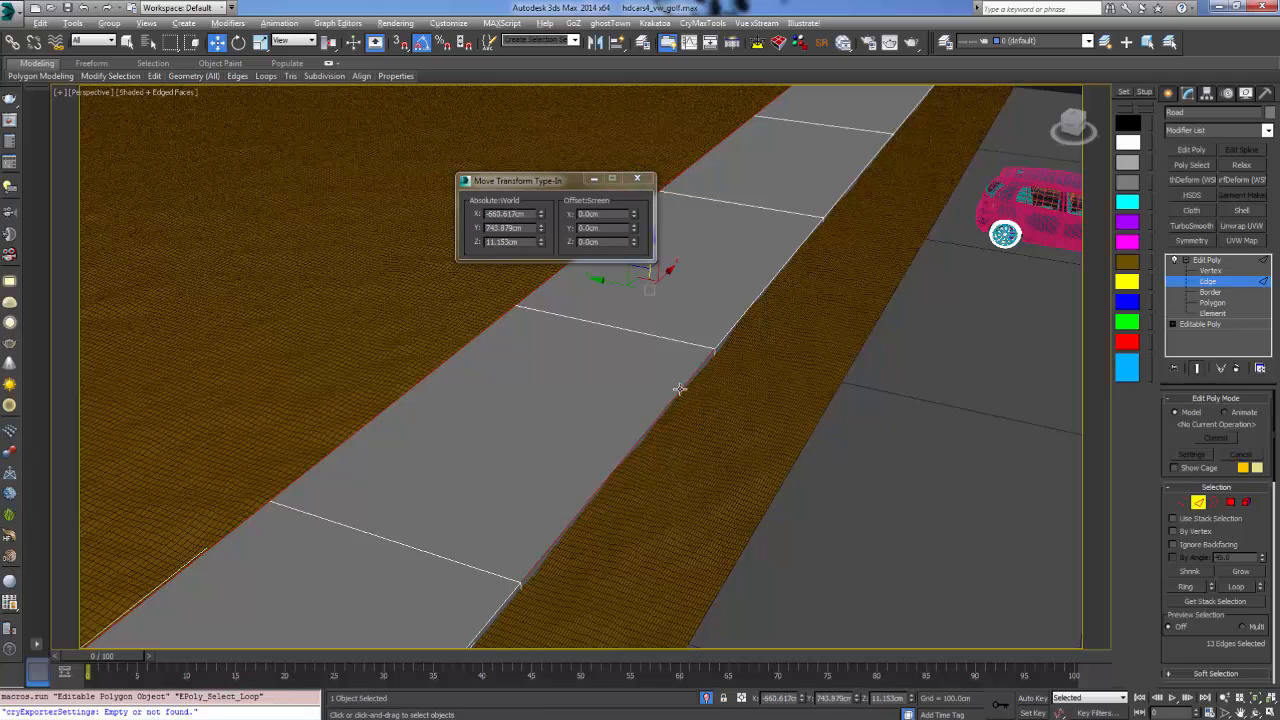
key("alt+l")
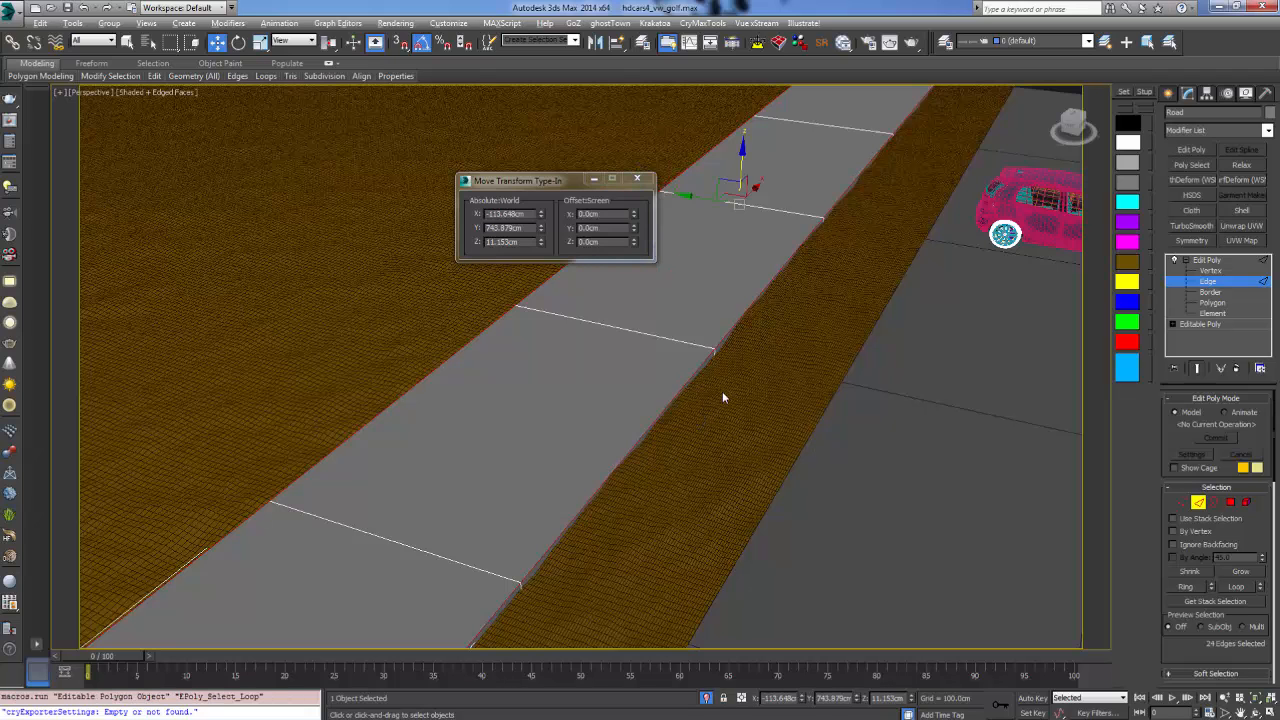
scroll(662, 346, "up", 5)
middle_click_drag(662, 346, 486, 338)
right_click(572, 306)
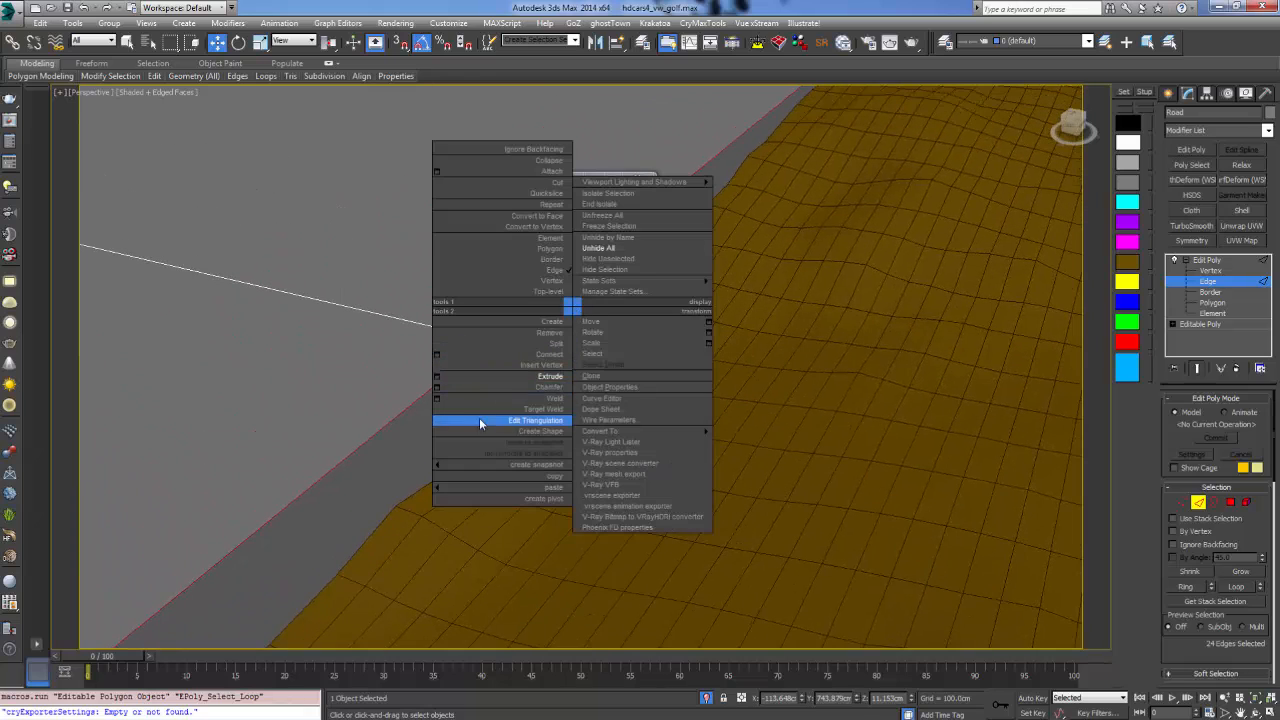
left_click(438, 387)
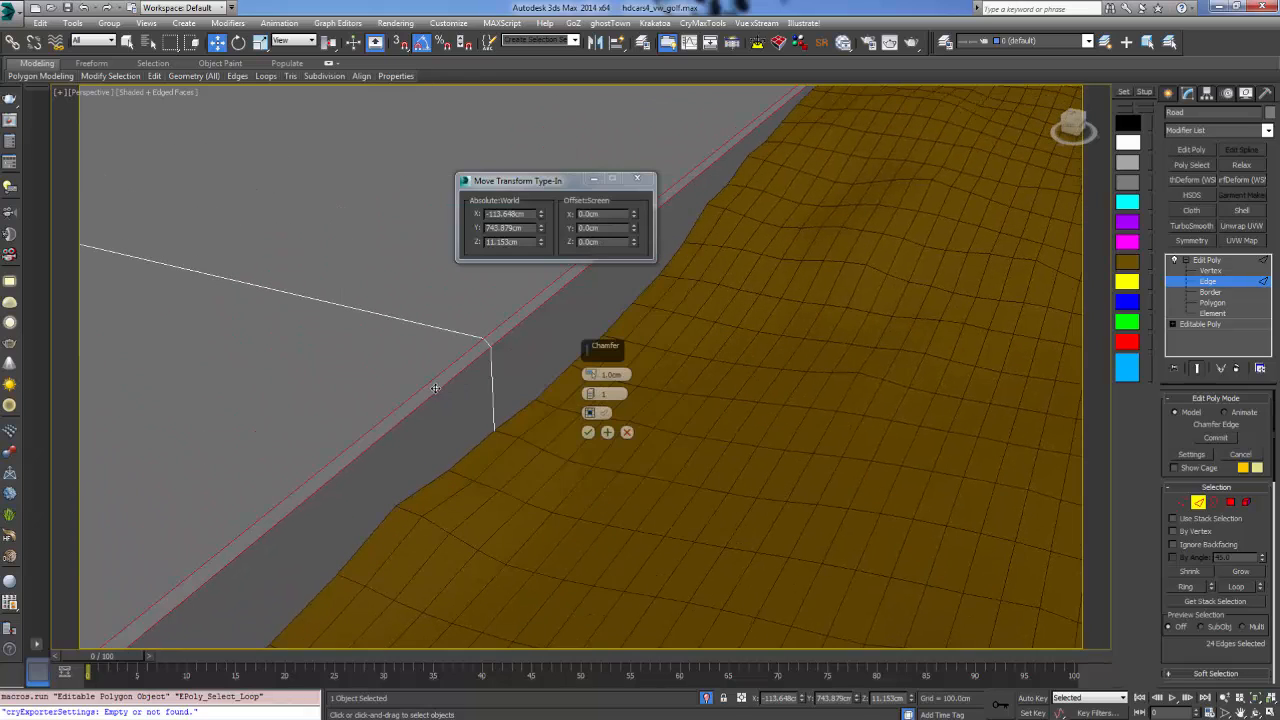
left_click(593, 392)
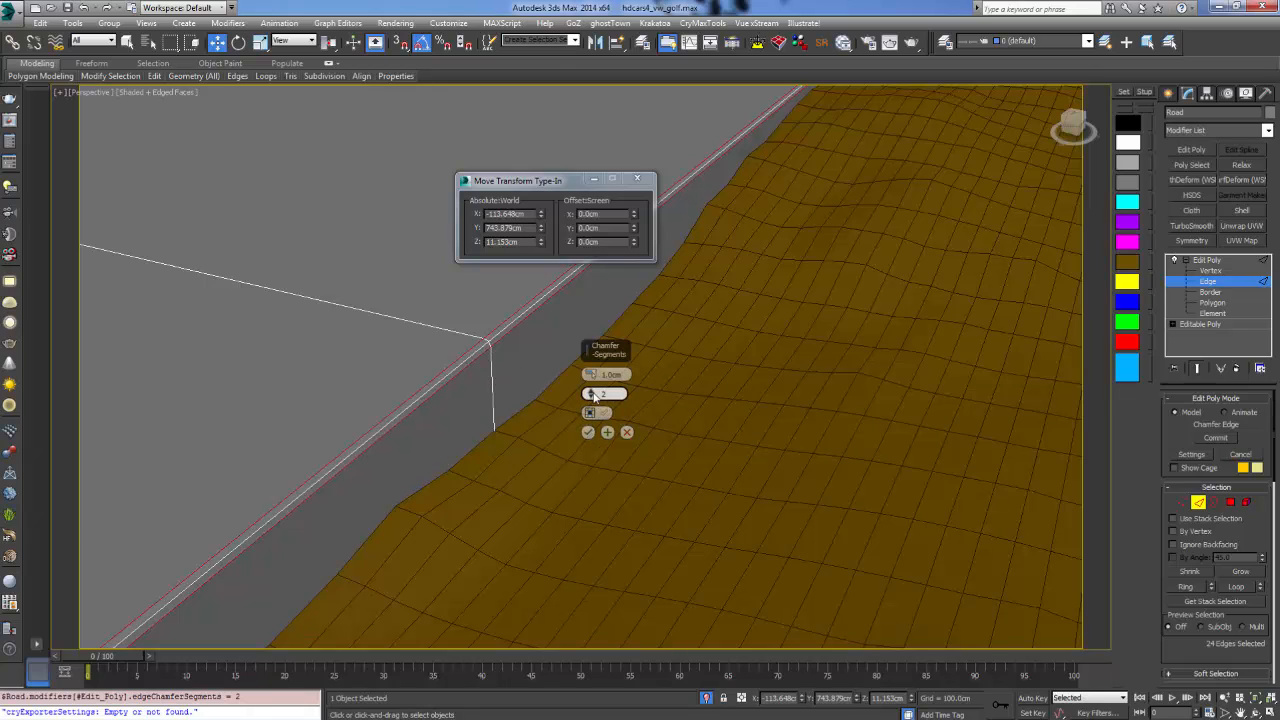
left_click(588, 432)
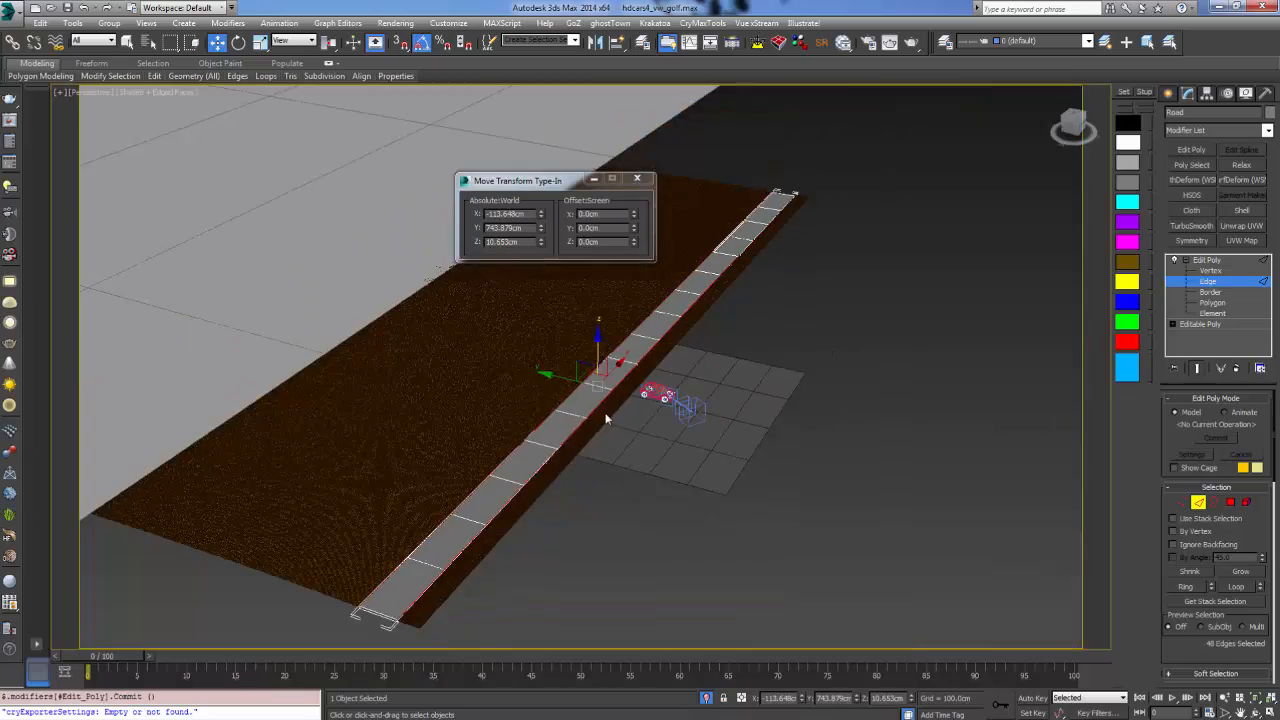
Examine the chamfered road edges and the junction between road sections from the opposite side in the perspective view
middle_click_drag(605, 418, 716, 370, "alt")
scroll(597, 414, "up", 8)
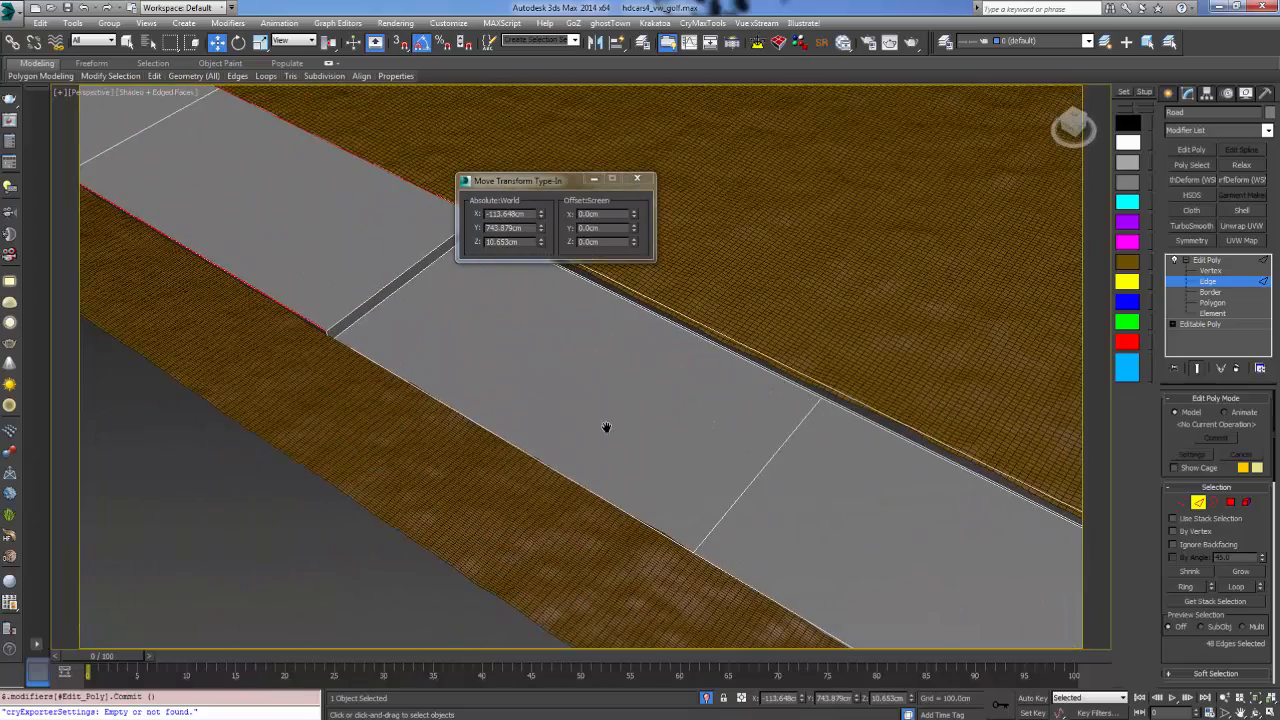
scroll(626, 515, "down", 6)
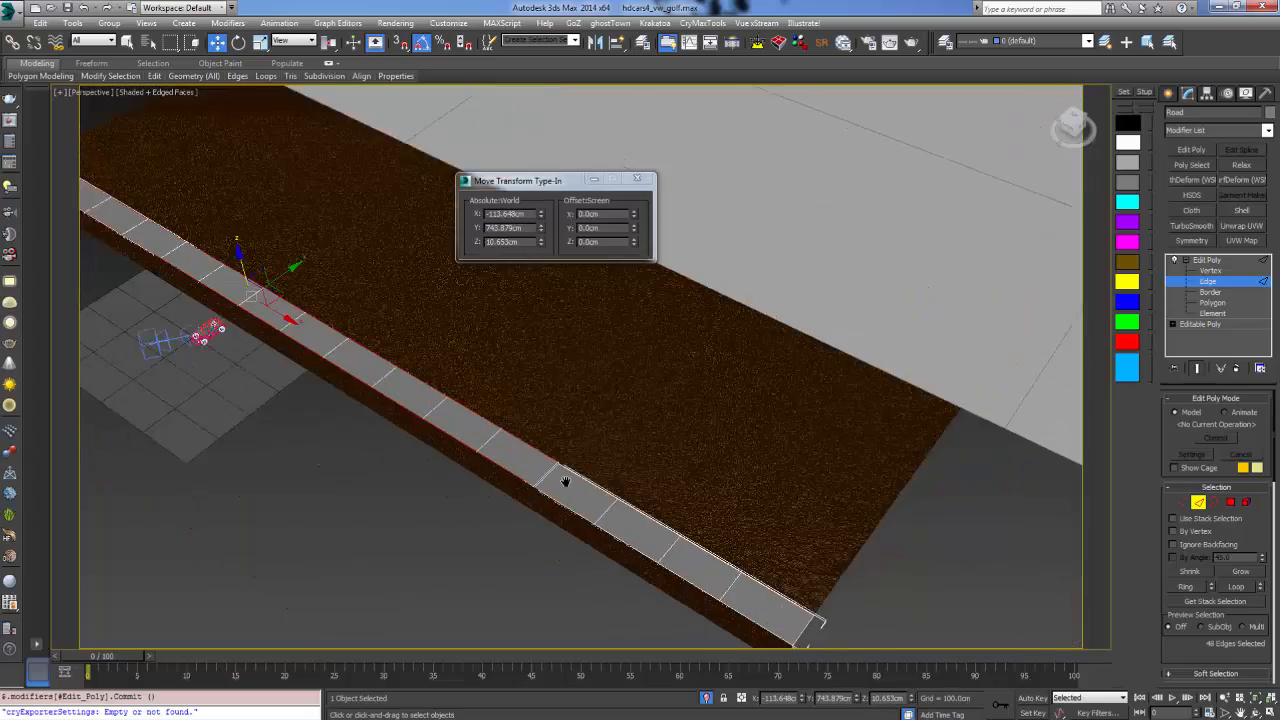
scroll(540, 478, "up", 5)
scroll(482, 458, "down", 3)
scroll(548, 374, "up", 5)
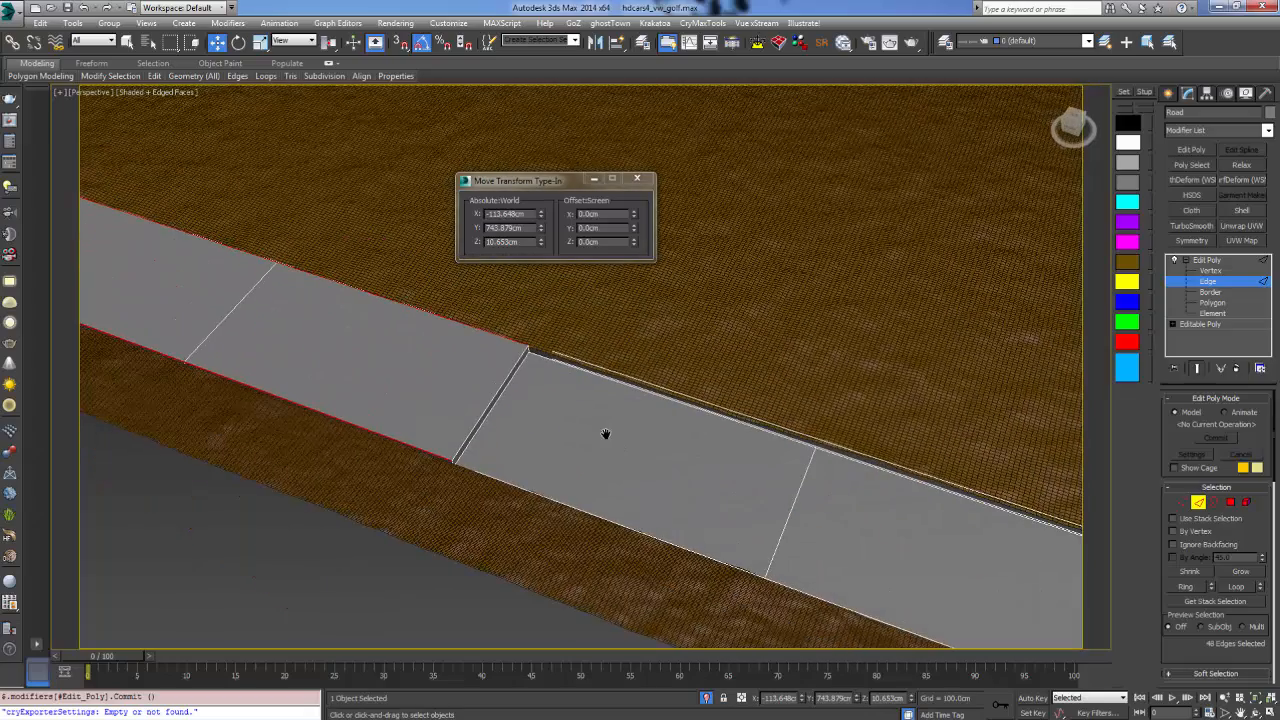
scroll(492, 448, "up", 5)
scroll(492, 445, "down", 5)
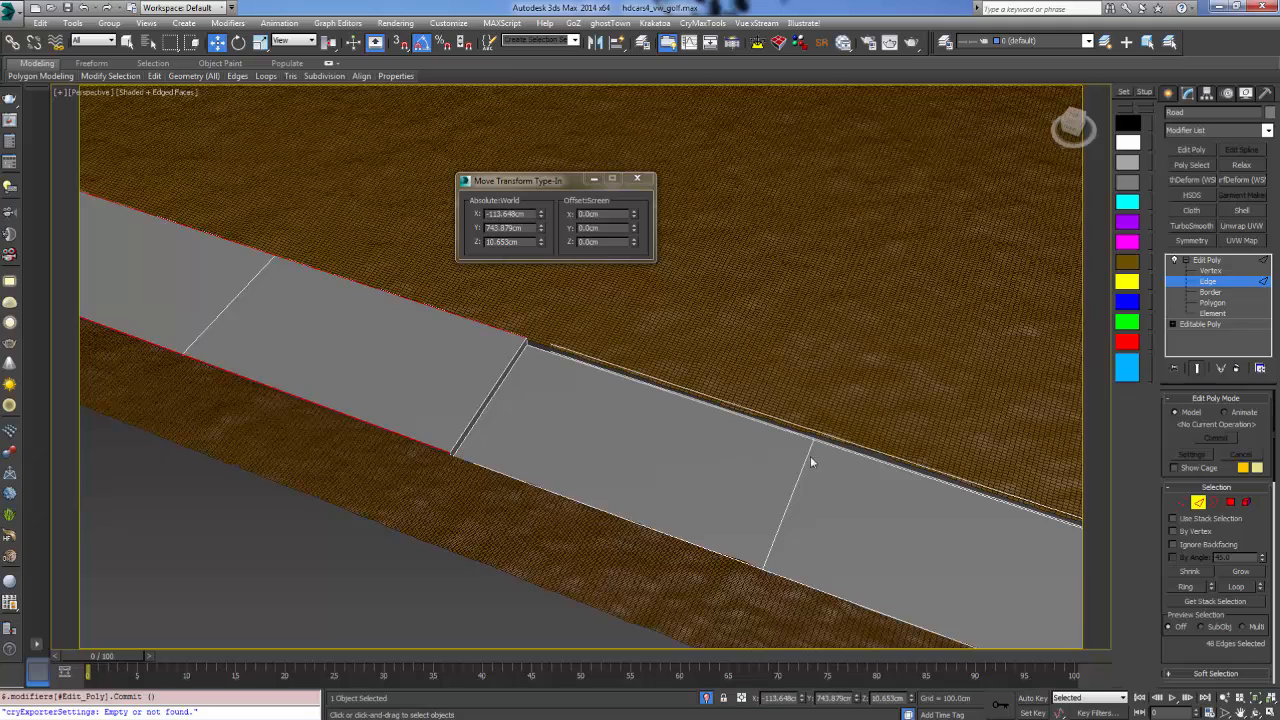
middle_click_drag(666, 434, 515, 415)
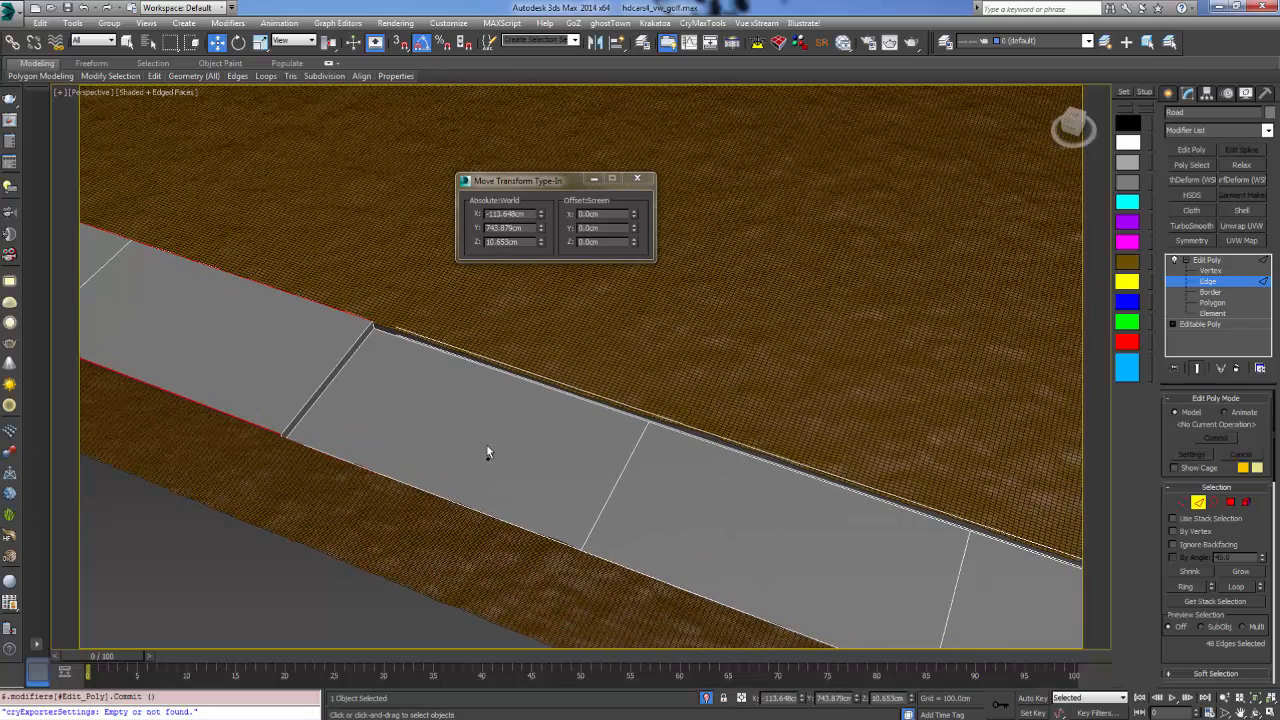
Return to the VRayCam001 view, shift its framing slightly, and end the edge editing of Road with no edges selected
key("c")
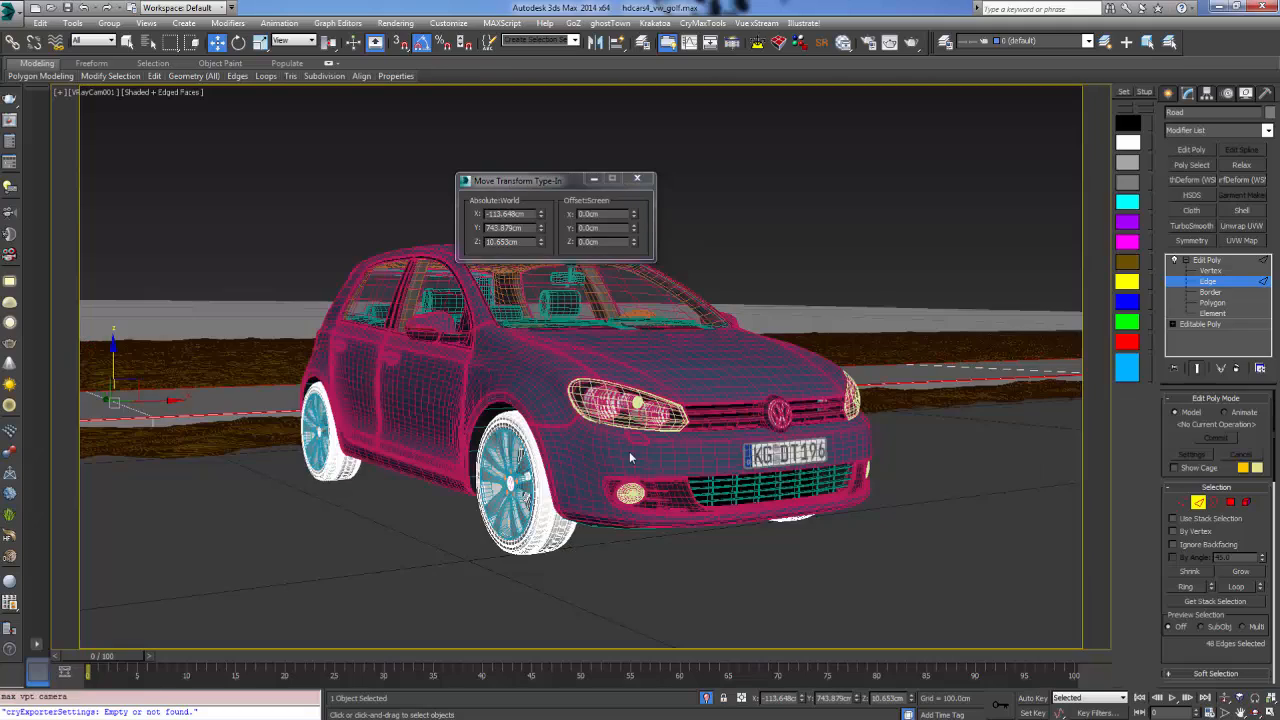
left_click(856, 220)
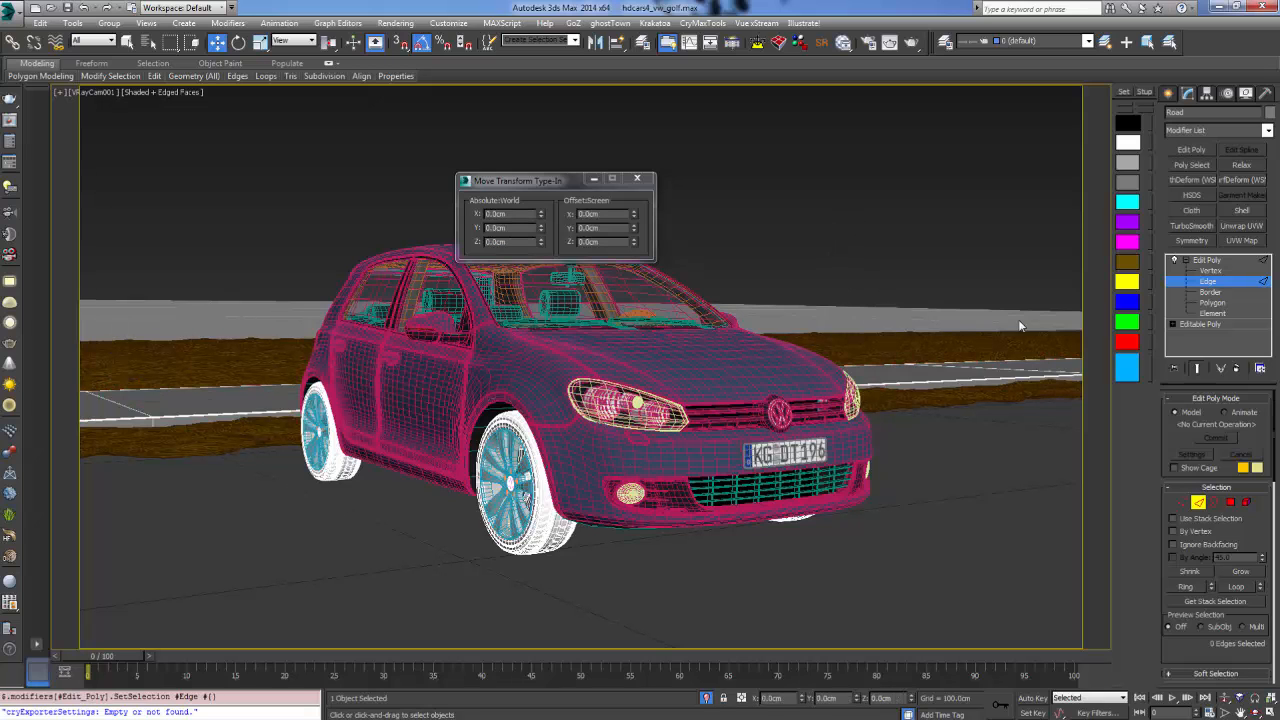
middle_click_drag(836, 359, 864, 352)
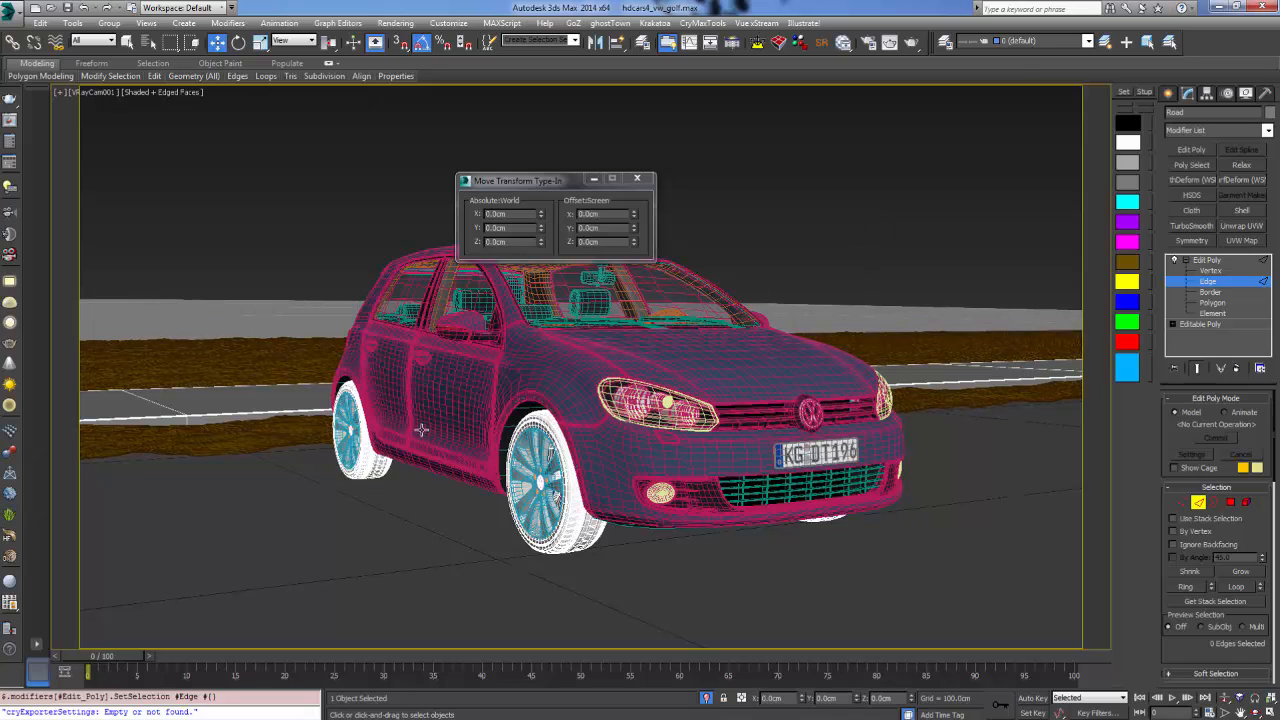
left_click(1203, 260)
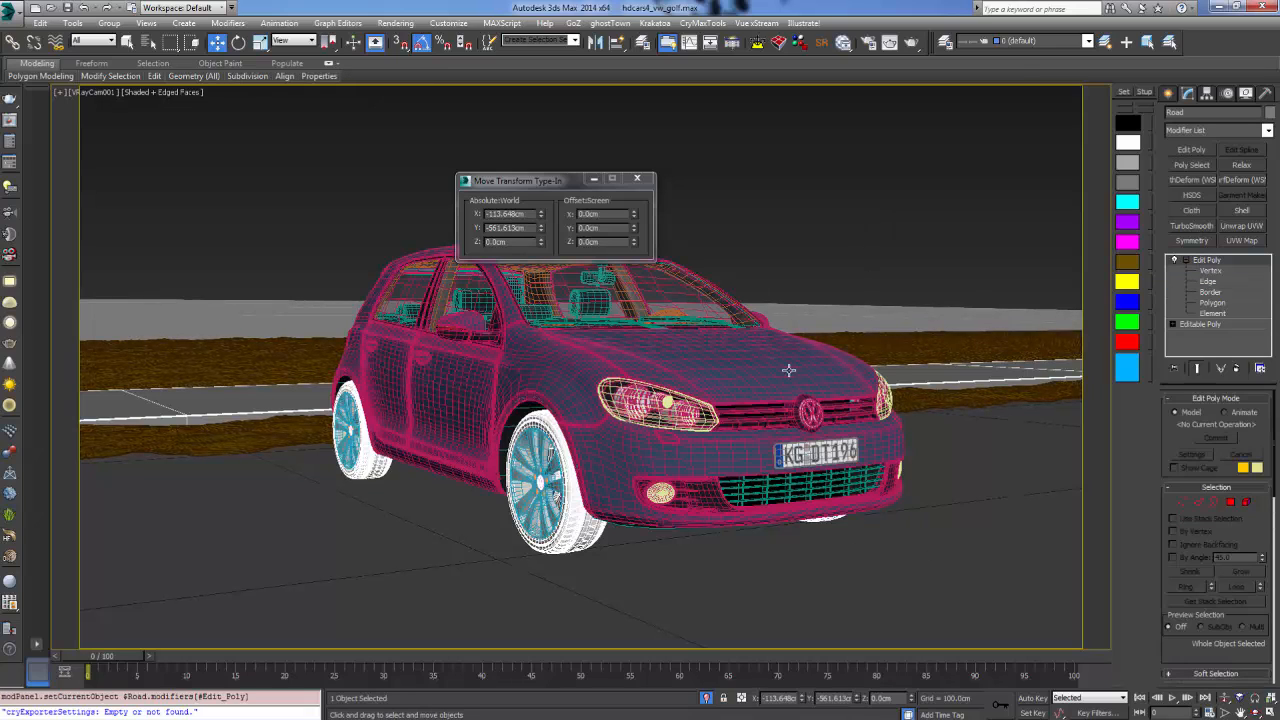
left_click(1169, 92)
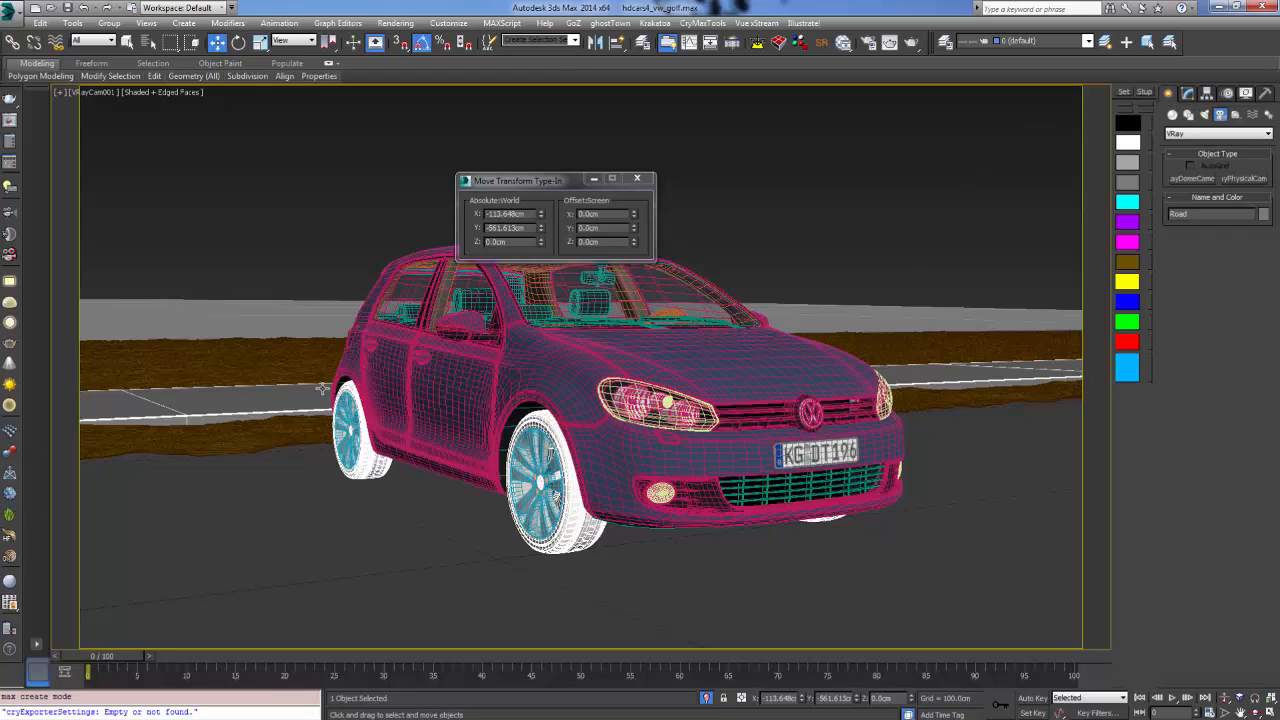
Center the pivot of Road on its geometry, affecting the pivot only
key("w")
key("l")
scroll(449, 363, "down", 5)
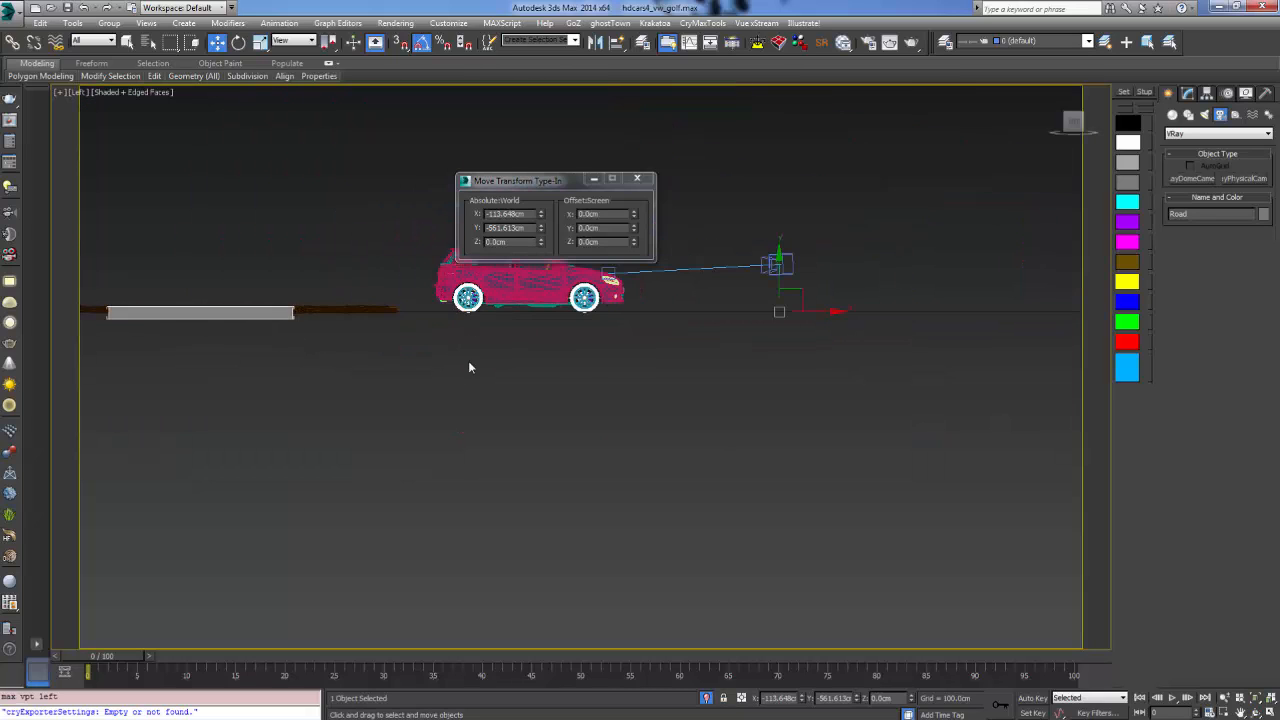
scroll(468, 366, "down", 4)
middle_click_drag(468, 366, 740, 386)
scroll(637, 383, "up", 3)
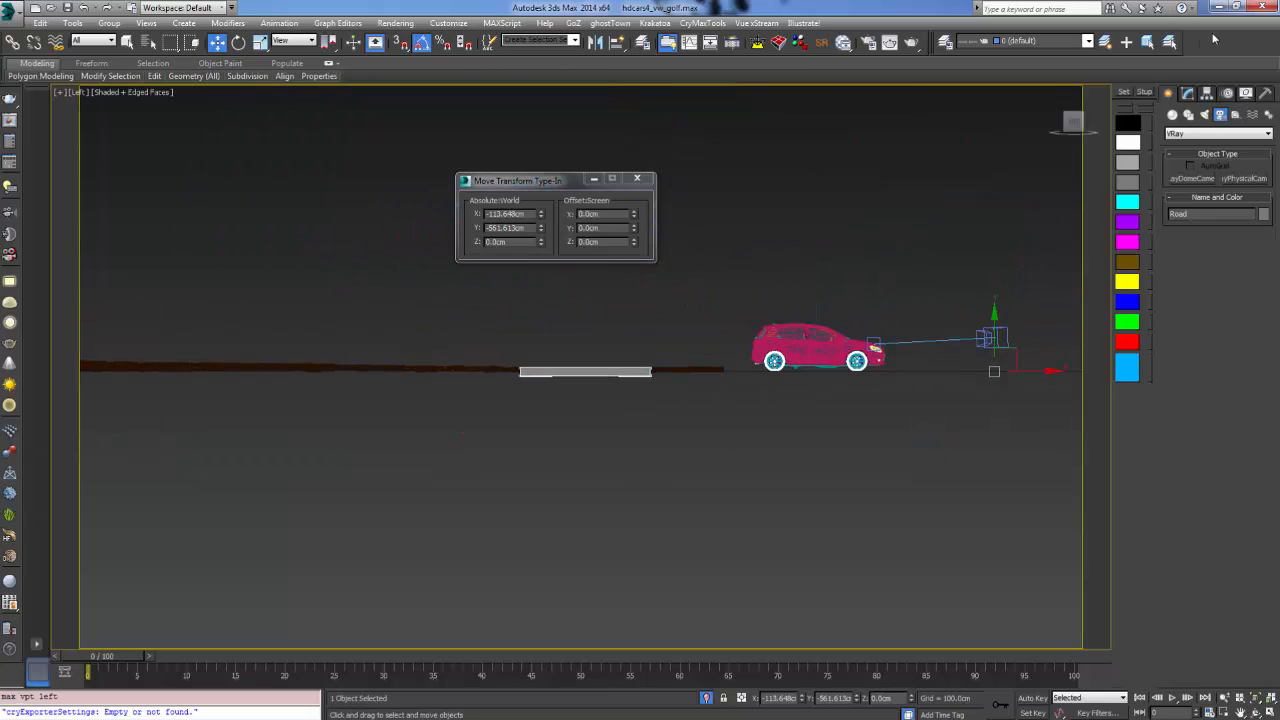
left_click(1208, 94)
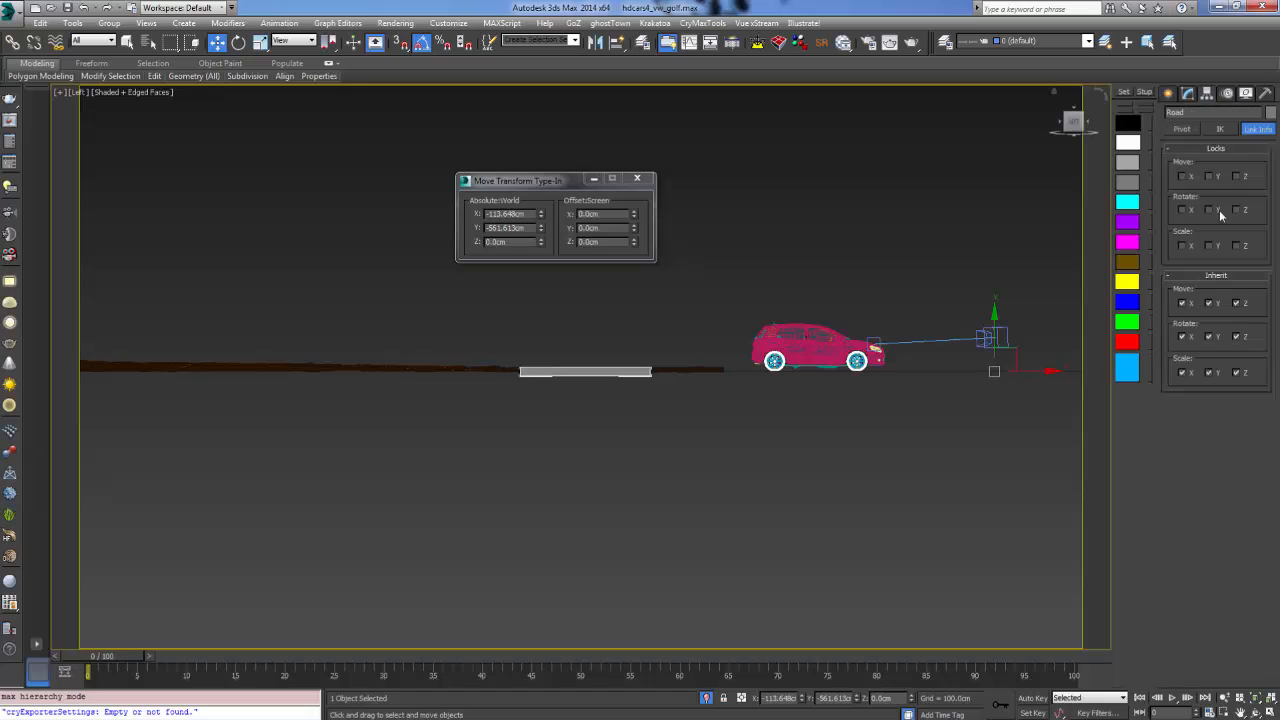
left_click(1183, 129)
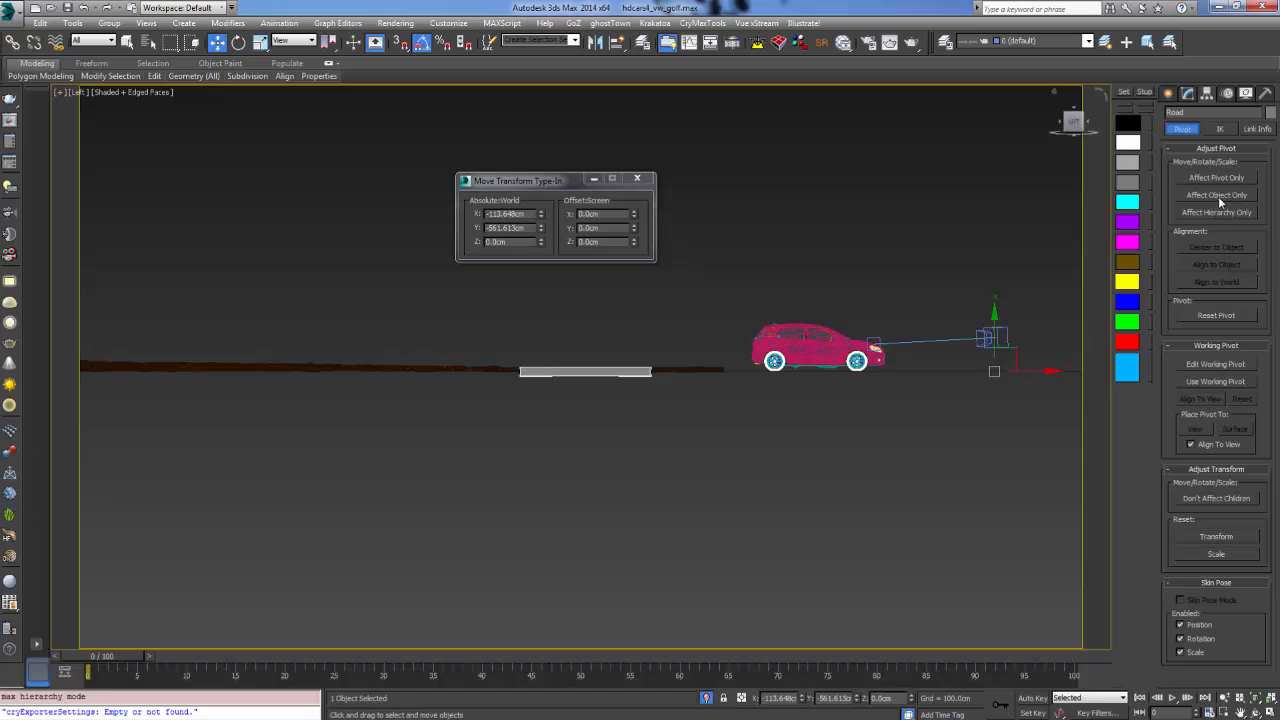
left_click(1224, 178)
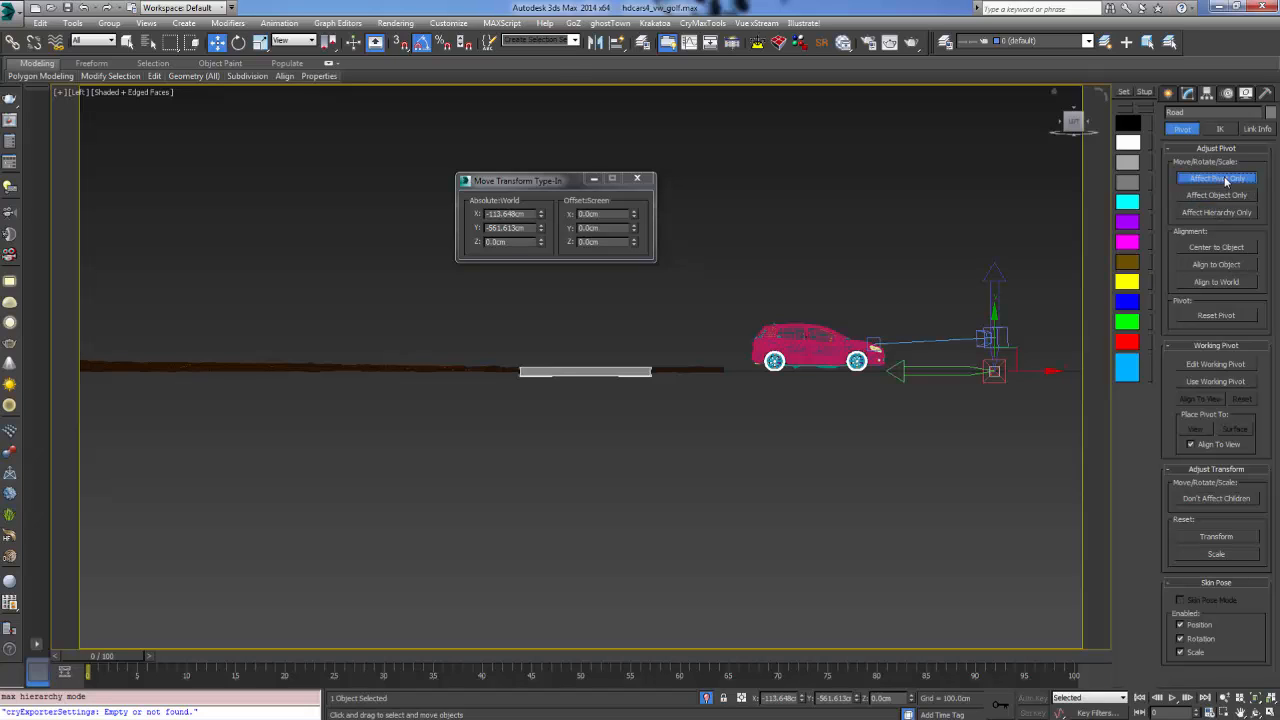
left_click(1224, 245)
left_click(1176, 94)
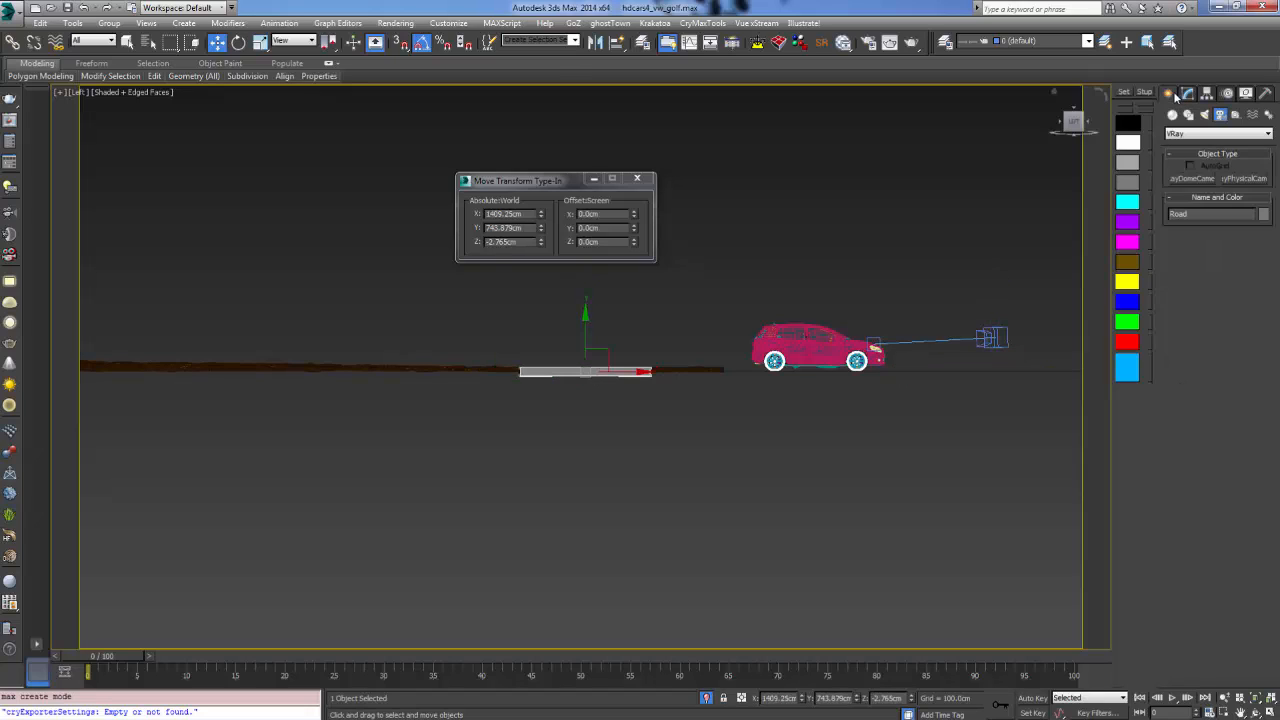
Examine the road from orbited views with nothing selected, and check the VRayCam001 view shaded without edges
scroll(542, 347, "up", 5)
middle_click_drag(542, 347, 323, 304)
middle_click_drag(480, 389, 432, 432, "alt")
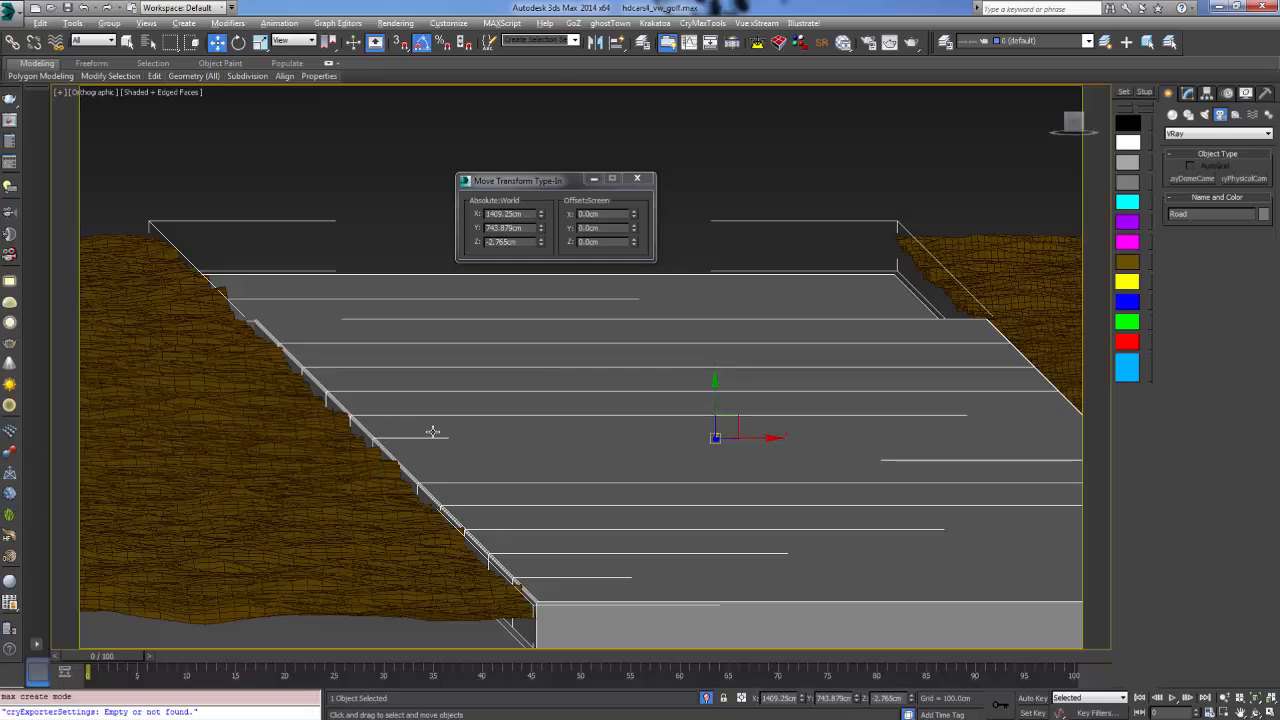
middle_click_drag(432, 432, 466, 241, "alt")
scroll(494, 449, "down", 2)
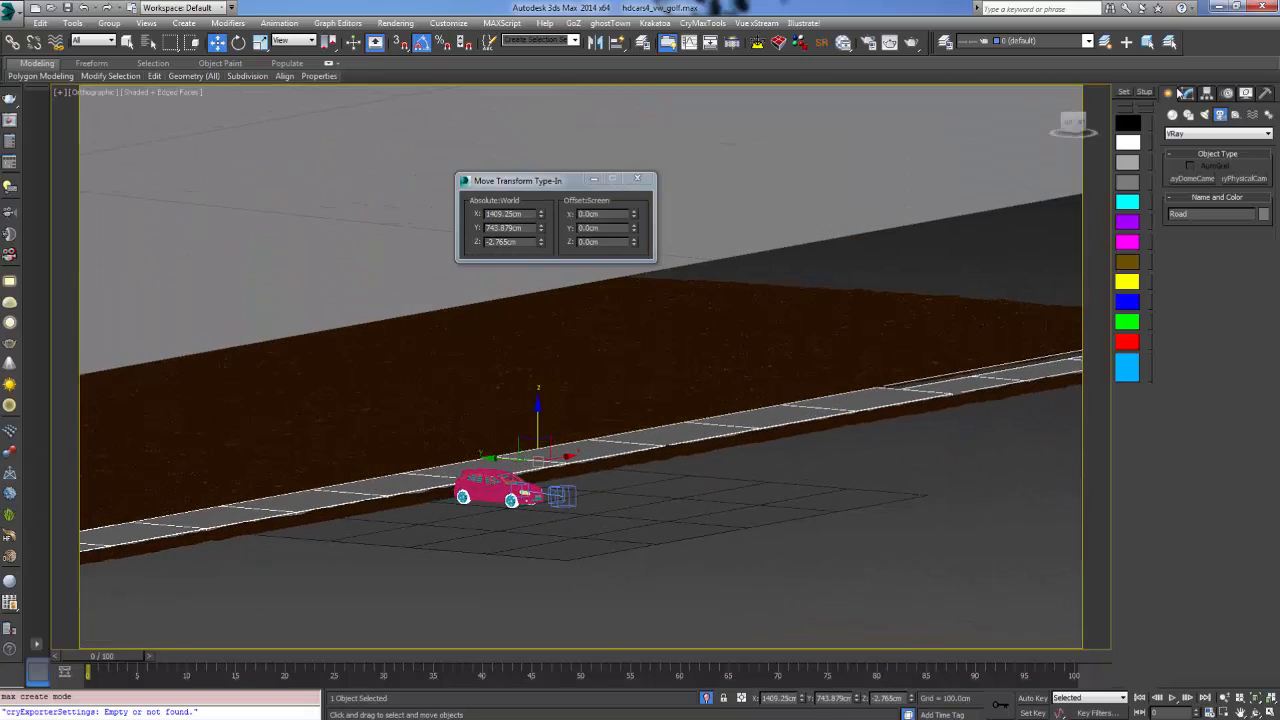
left_click(948, 488)
scroll(535, 485, "up", 3)
middle_click_drag(533, 487, 613, 450)
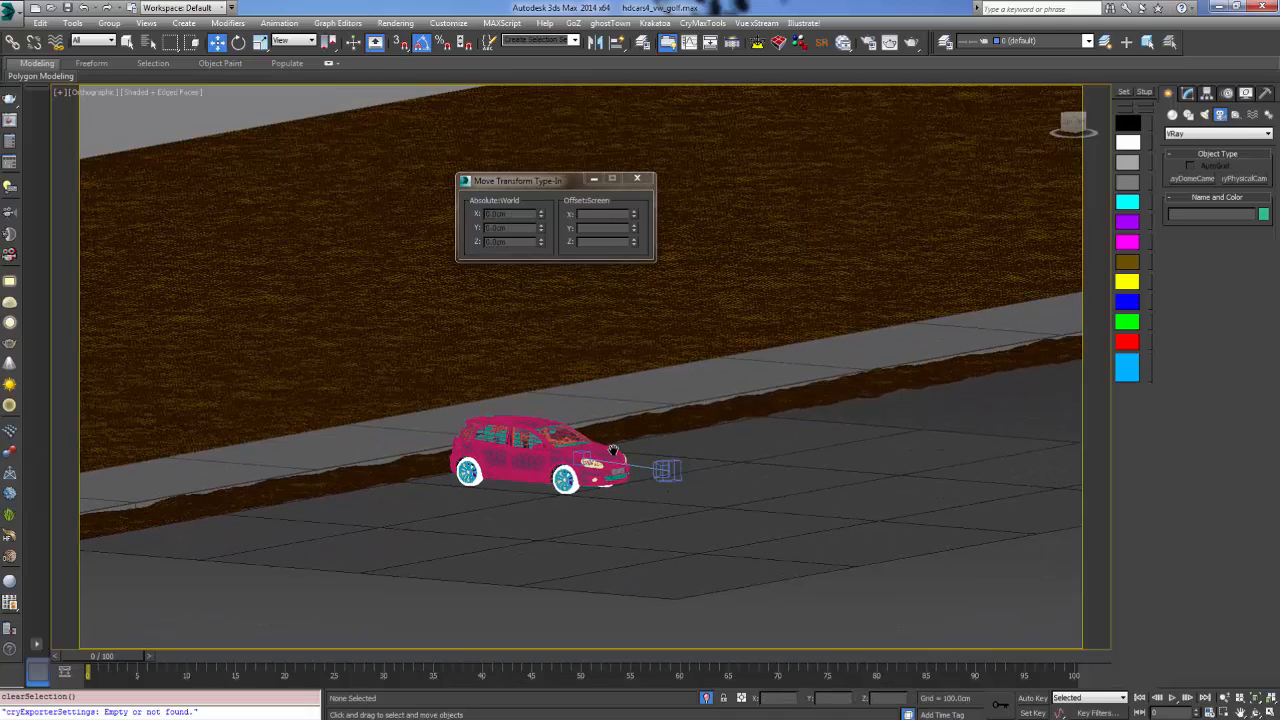
key("c")
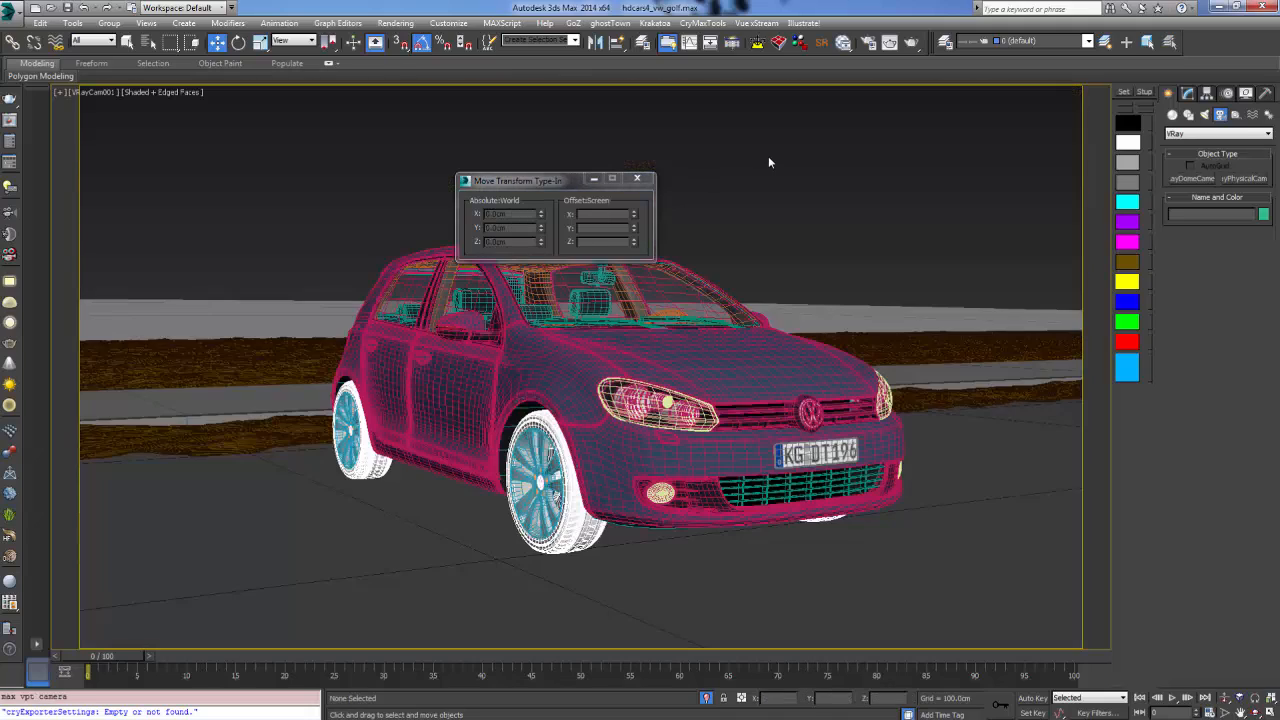
key("F3")
key("F3")
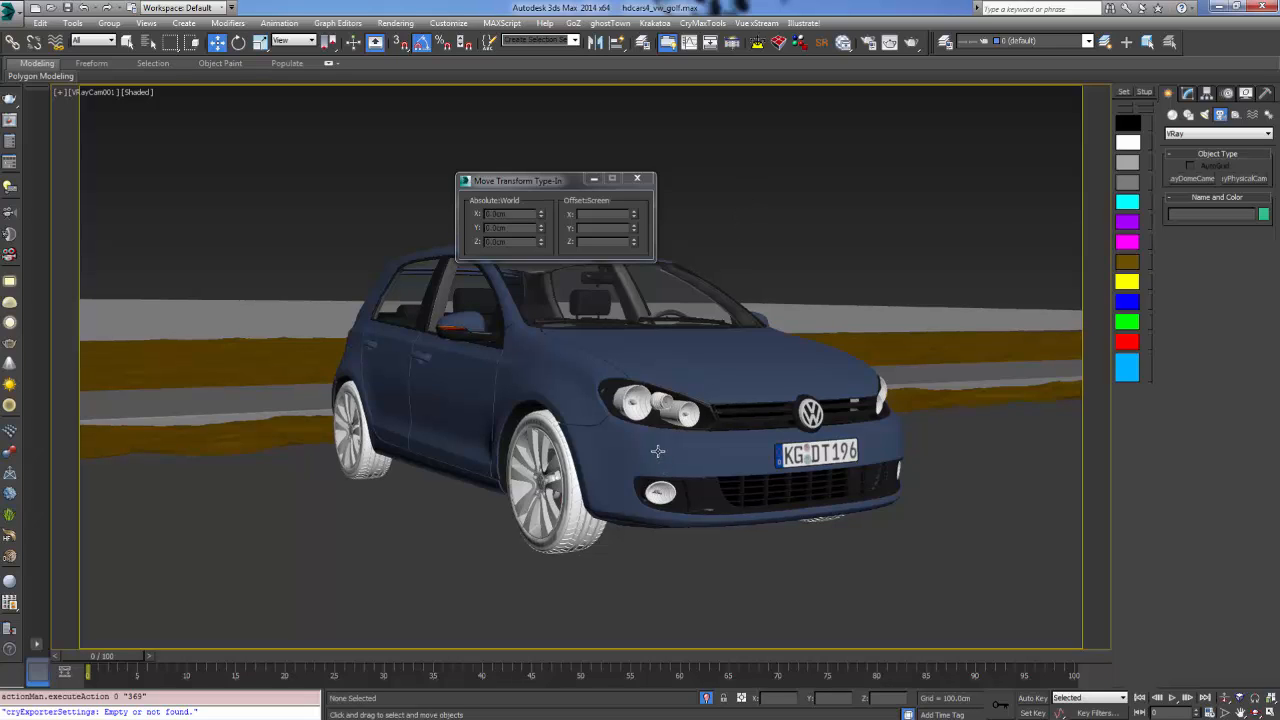
Select Road in the top view and turn the edged faces display back on
key("t")
scroll(666, 420, "down", 2)
mouse_move(656, 500)
middle_mouse_down()
mouse_move(666, 420)
mouse_move(685, 640)
mouse_move(663, 480)
middle_mouse_up()
scroll(670, 424, "up", 4)
scroll(662, 480, "down", 3)
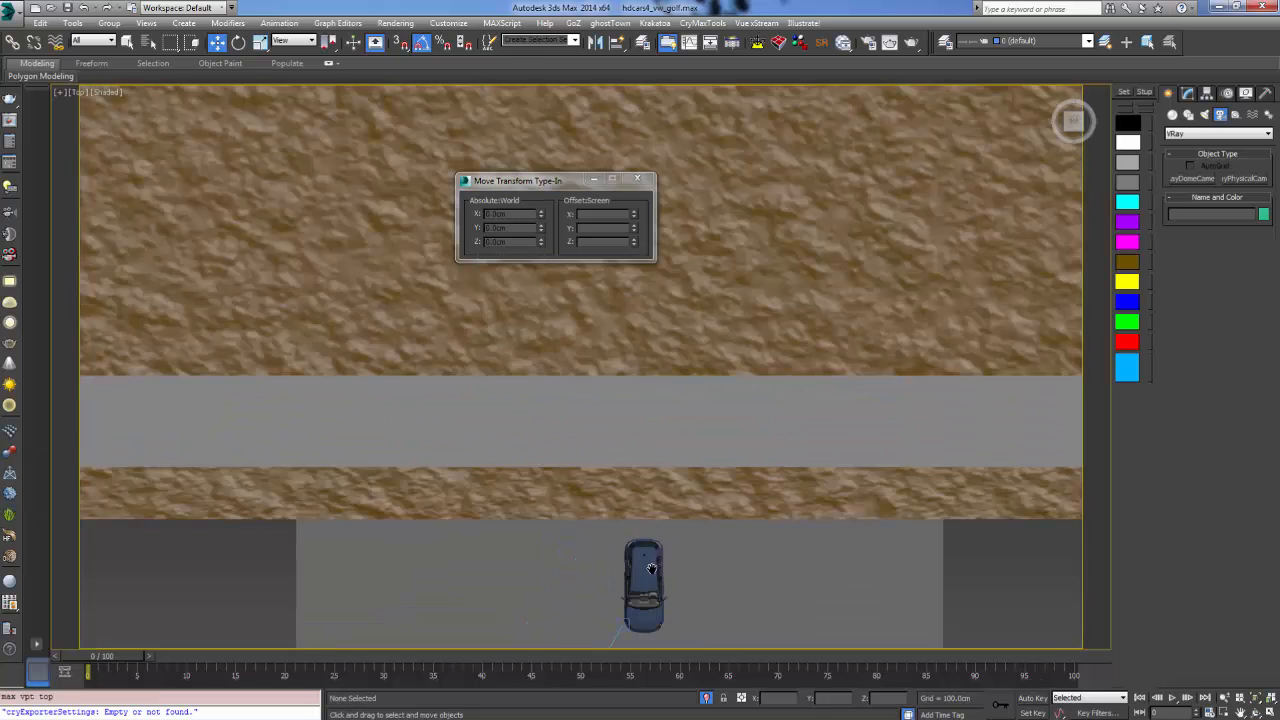
scroll(652, 567, "up", 2)
left_click(664, 361)
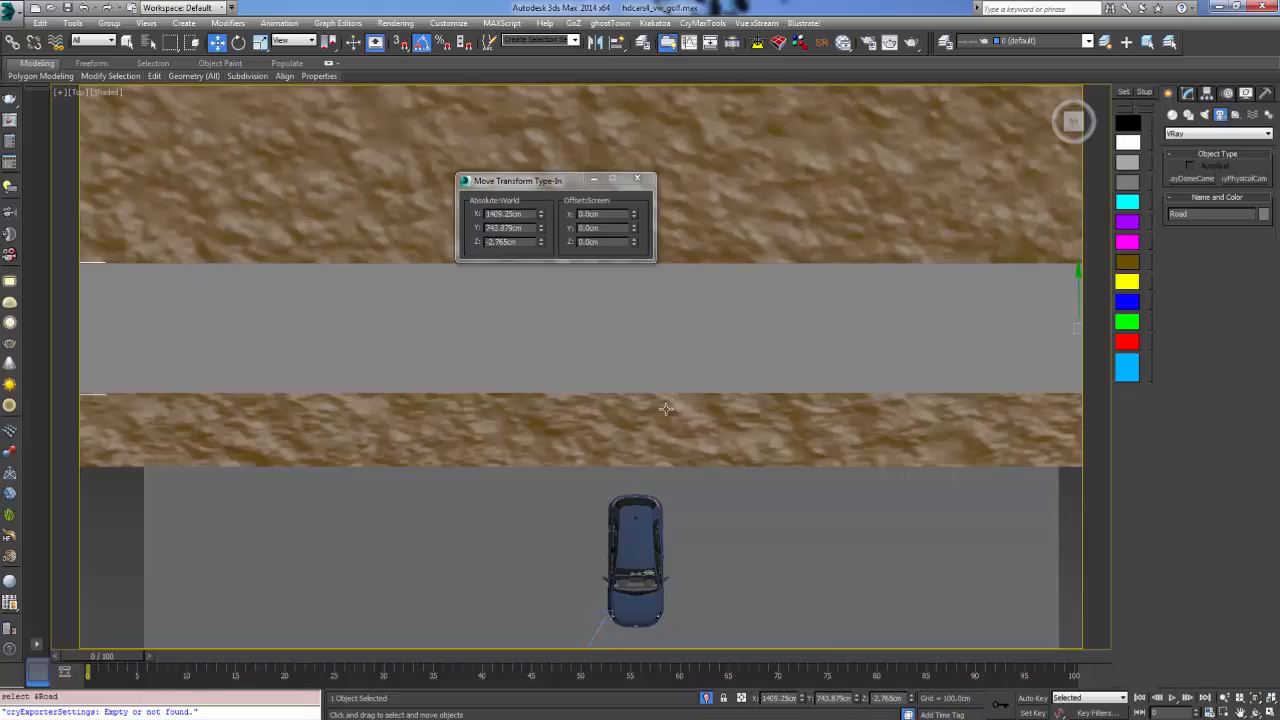
key("F4")
Delete the polygons of Road's lowered section at its far end, including the vertical step face, and switch to edge editing
mouse_move(544, 395)
middle_mouse_down("alt")
mouse_move(600, 348)
mouse_move(616, 289)
middle_mouse_up("alt")
scroll(690, 437, "up", 4)
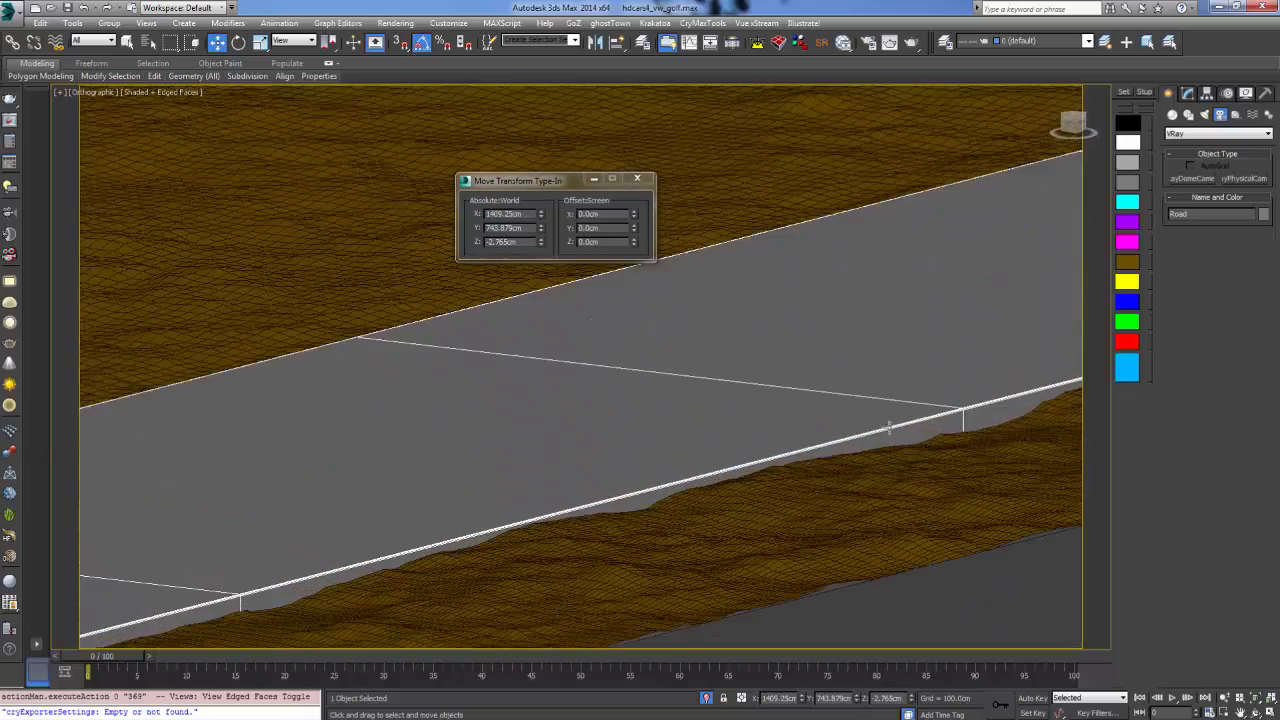
scroll(641, 454, "down", 5)
middle_click_drag(641, 454, 529, 422)
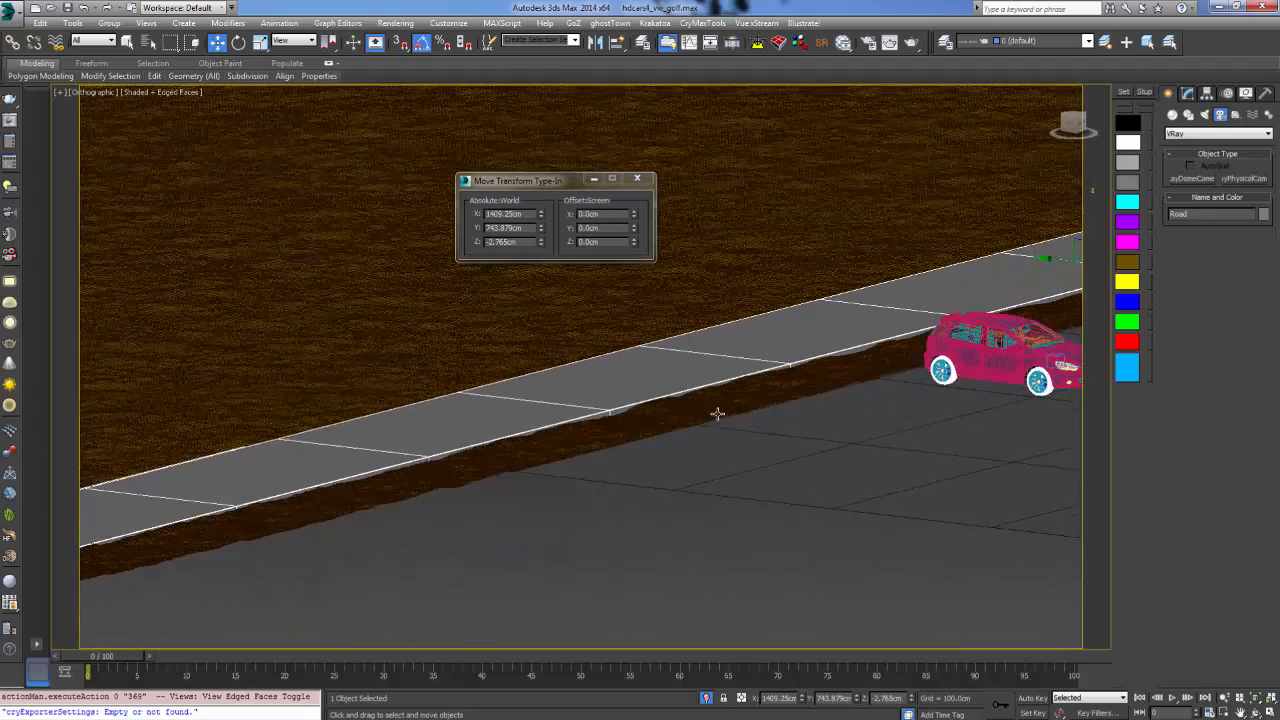
scroll(717, 414, "down", 4)
middle_click_drag(717, 414, 640, 480, "alt")
middle_click_drag(953, 430, 306, 634)
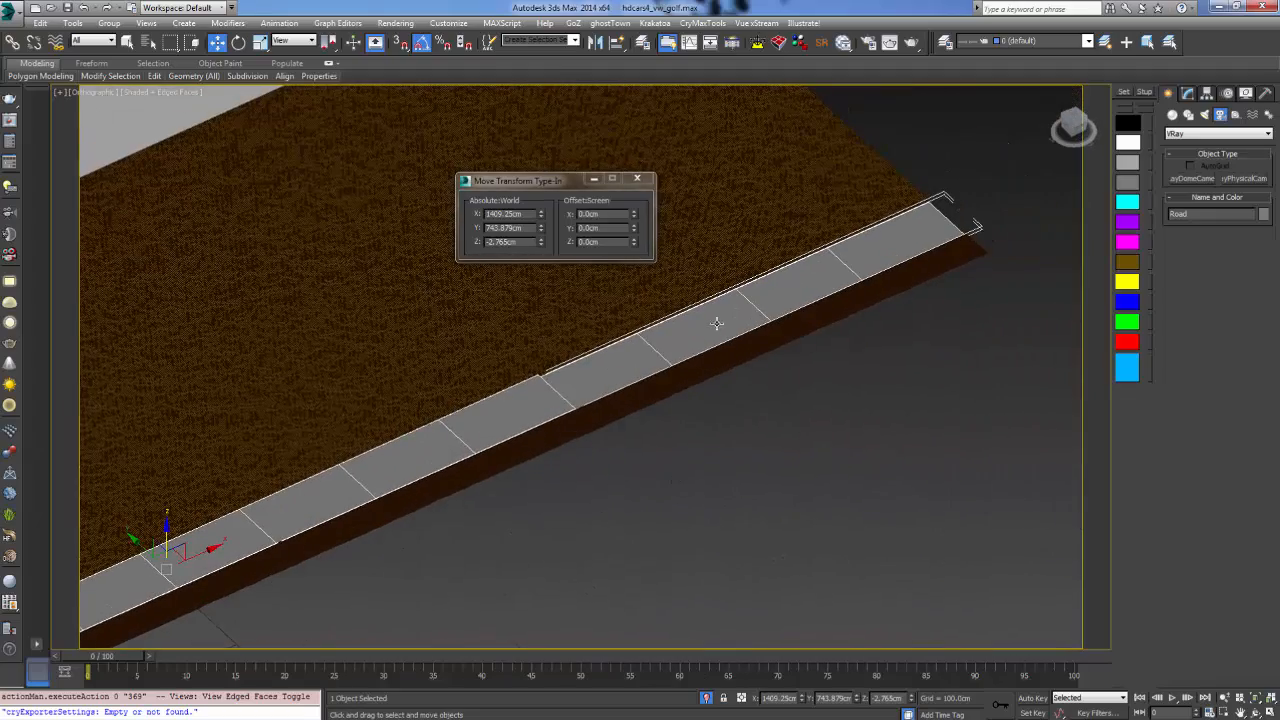
left_click(1187, 93)
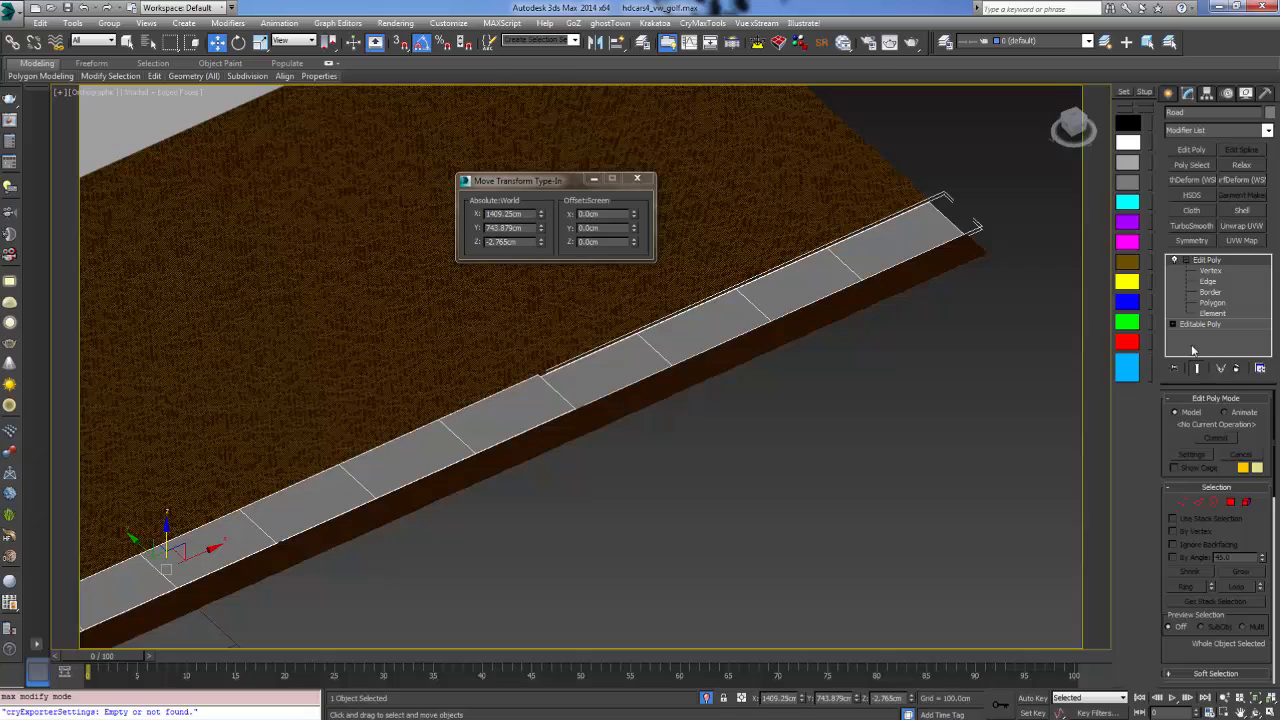
left_click(1212, 303)
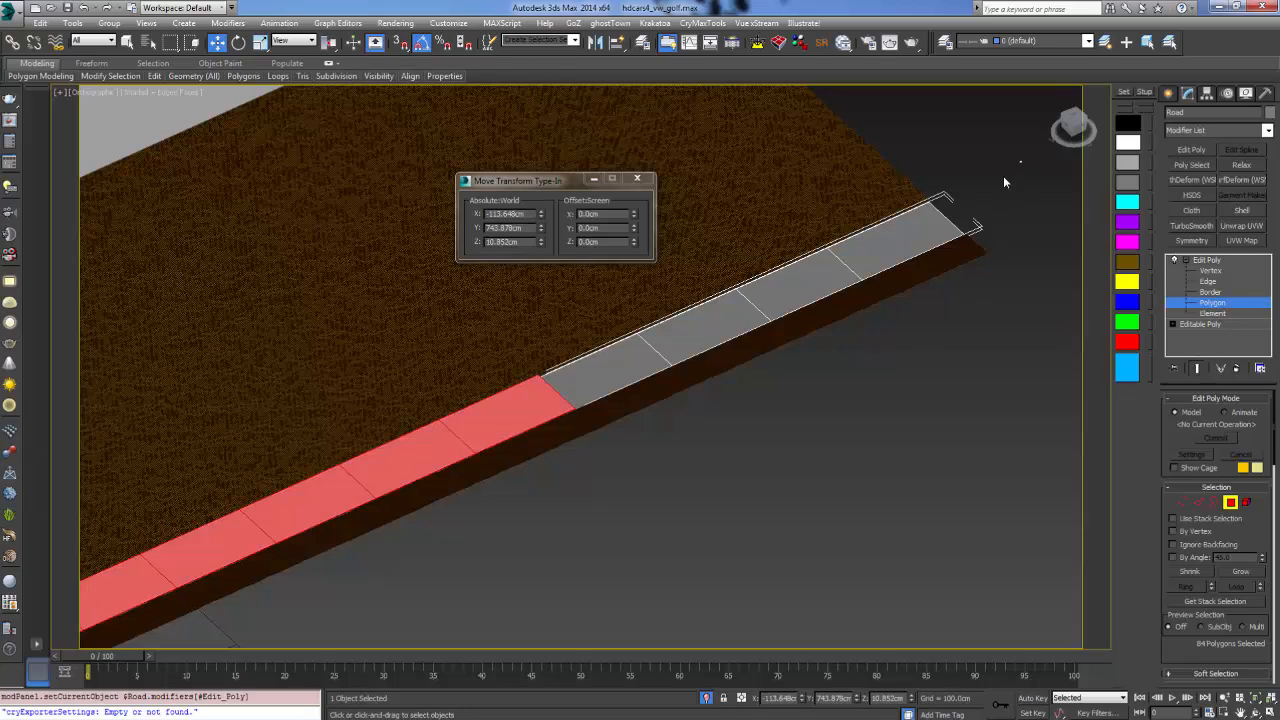
left_click_drag(1021, 175, 575, 384)
middle_click_drag(588, 384, 831, 537, "alt")
scroll(774, 486, "up", 7)
left_click(514, 366, "ctrl")
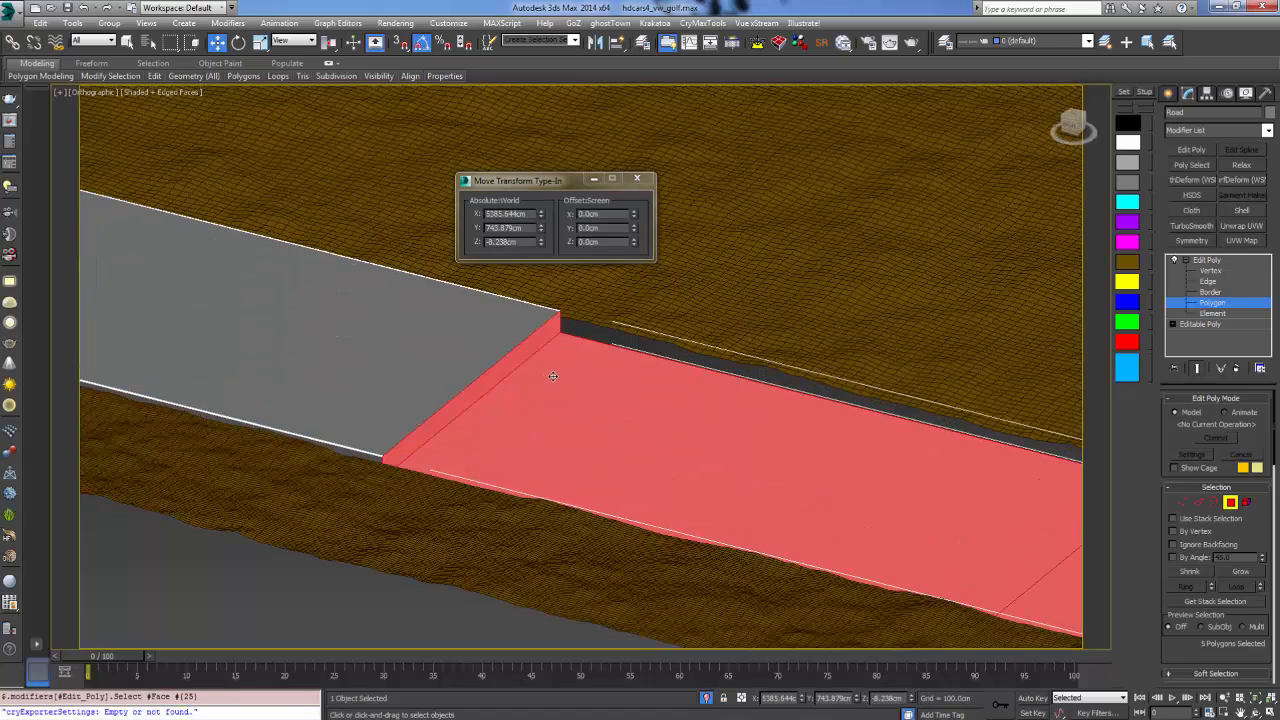
key("Delete")
key("2")
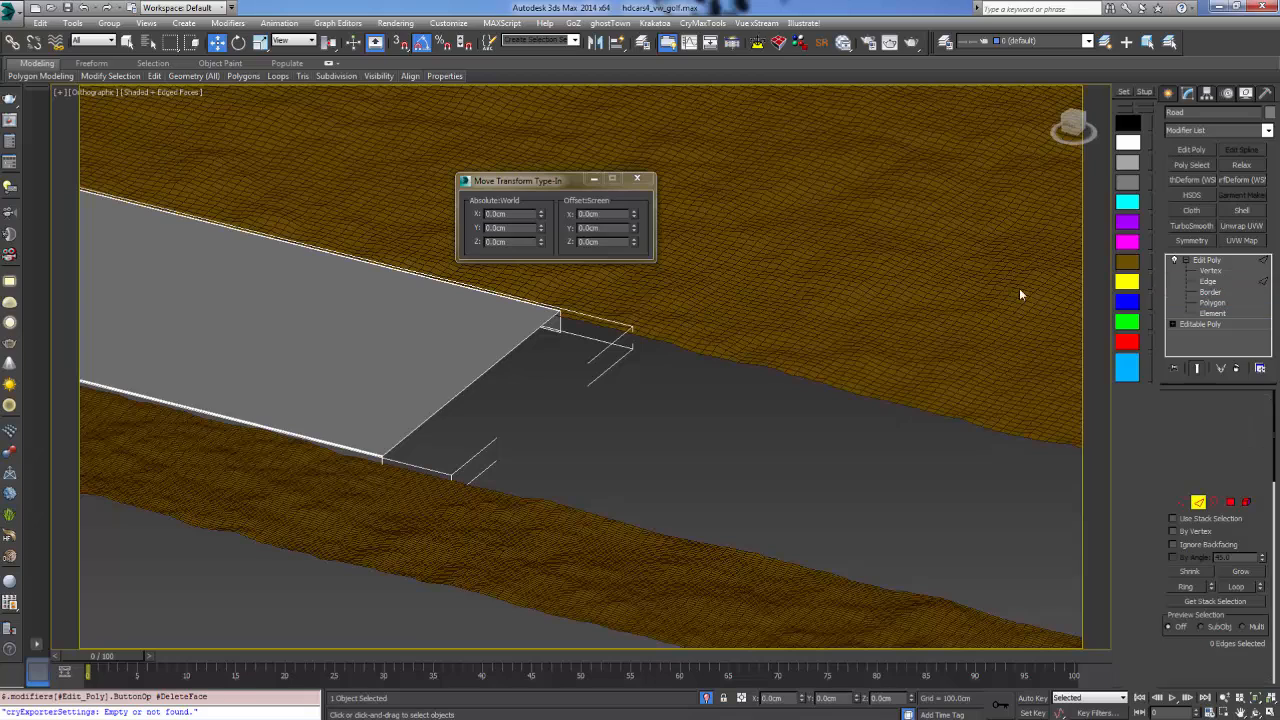
Extend the road along X with two new sections pulled from its end edge loop, ending at about X 7503 cm
left_click(493, 365)
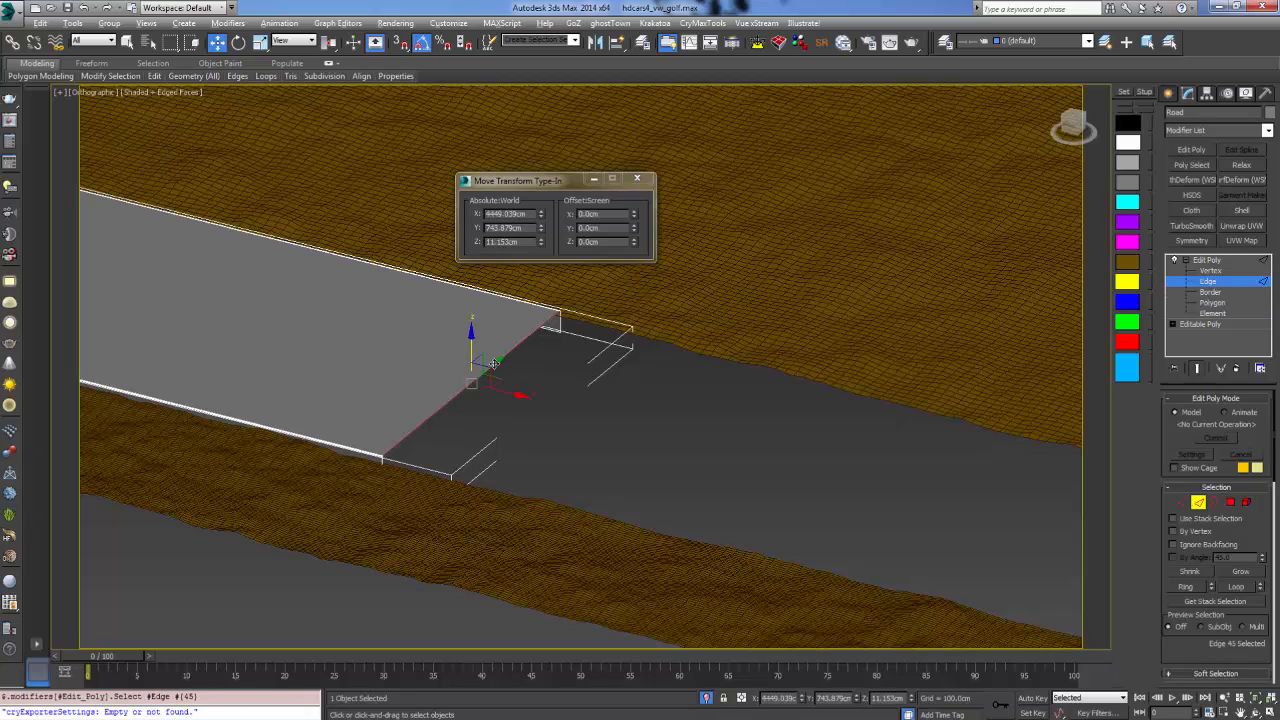
key("alt+l")
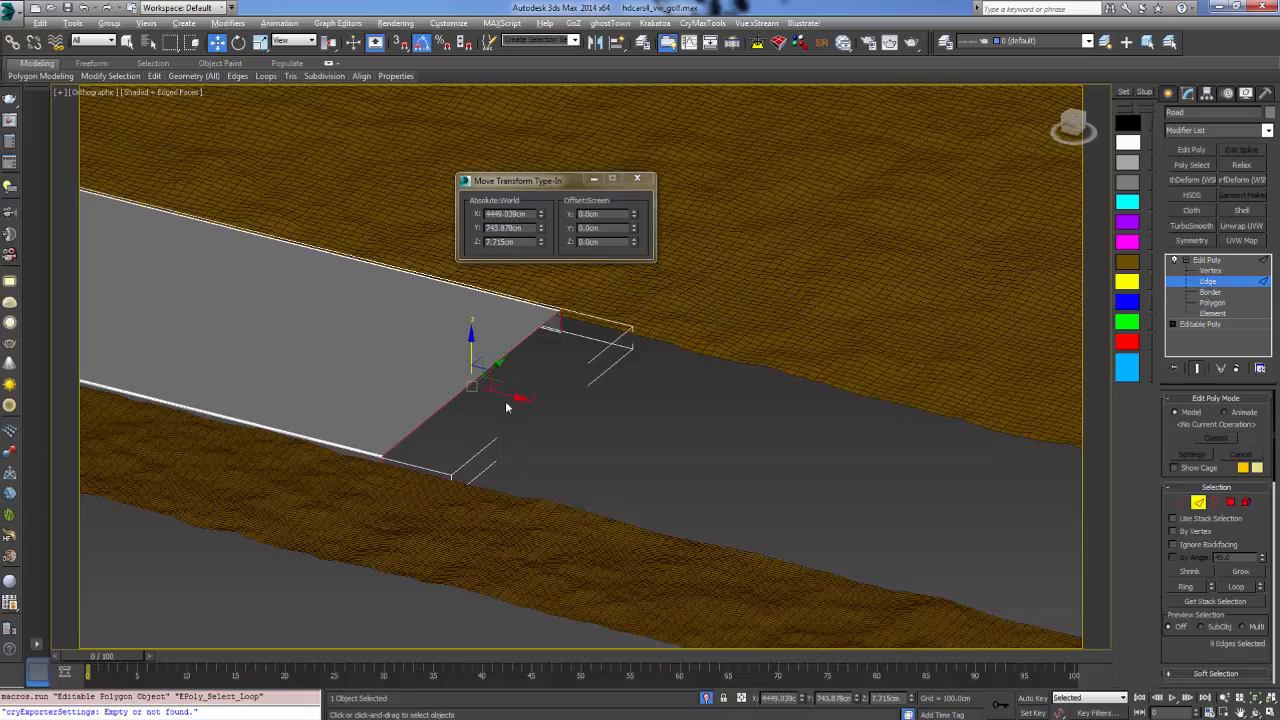
mouse_move(506, 407)
left_mouse_down("shift")
mouse_move(1020, 462)
mouse_move(970, 463)
left_mouse_up("shift")
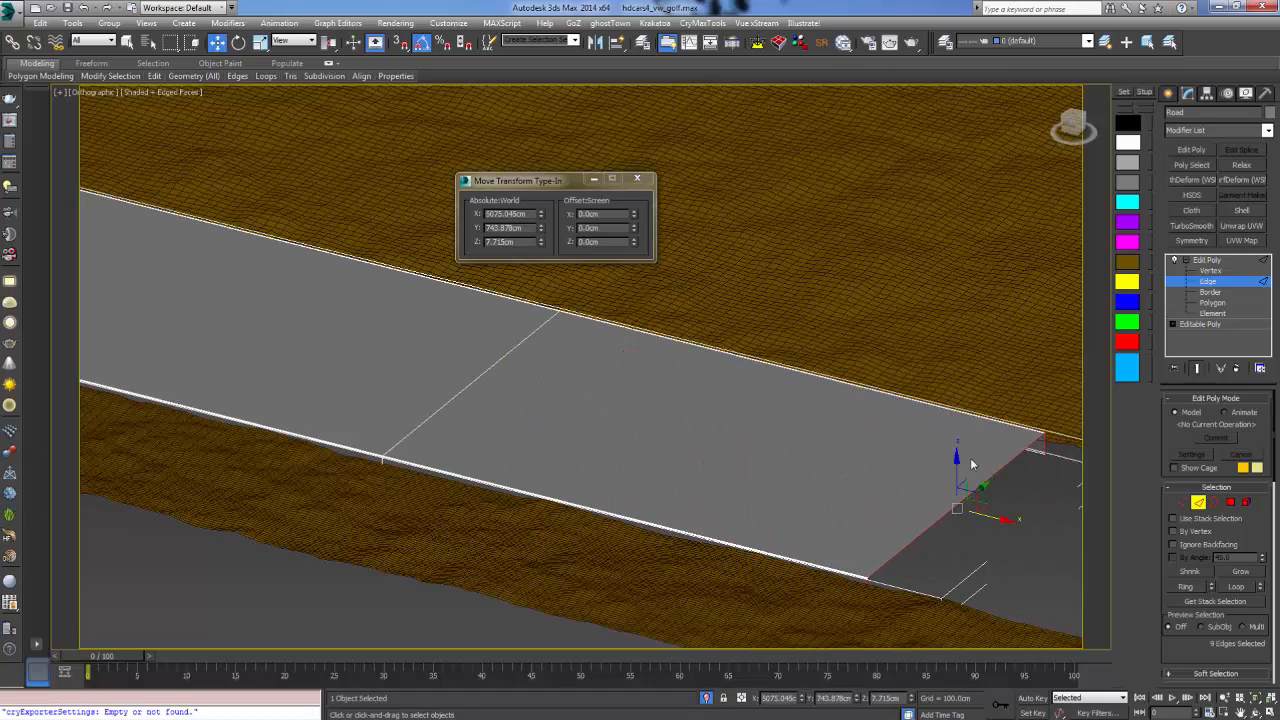
scroll(970, 463, "down", 5)
left_click_drag(588, 466, 935, 552, "shift")
Examine the extended road strip along its length against the terrain and the car, up to its far end
middle_click_drag(505, 440, 789, 563, "alt")
scroll(645, 563, "up", 3)
middle_click_drag(645, 563, 751, 374)
scroll(754, 386, "up", 2)
scroll(751, 374, "up", 2)
scroll(500, 497, "down", 2)
middle_click_drag(500, 497, 935, 387)
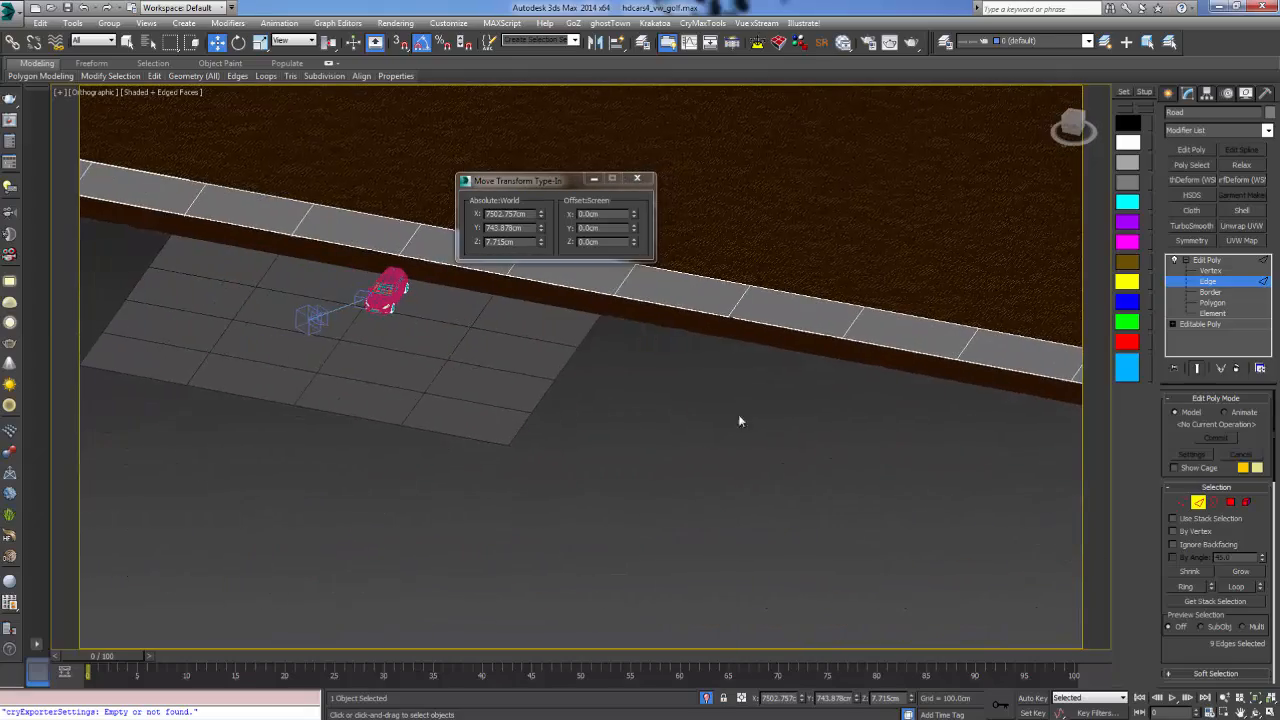
scroll(470, 326, "up", 3)
middle_click_drag(470, 326, 780, 494)
scroll(637, 446, "up", 3)
scroll(582, 426, "down", 2)
middle_click_drag(582, 426, 617, 596)
scroll(566, 551, "down", 3)
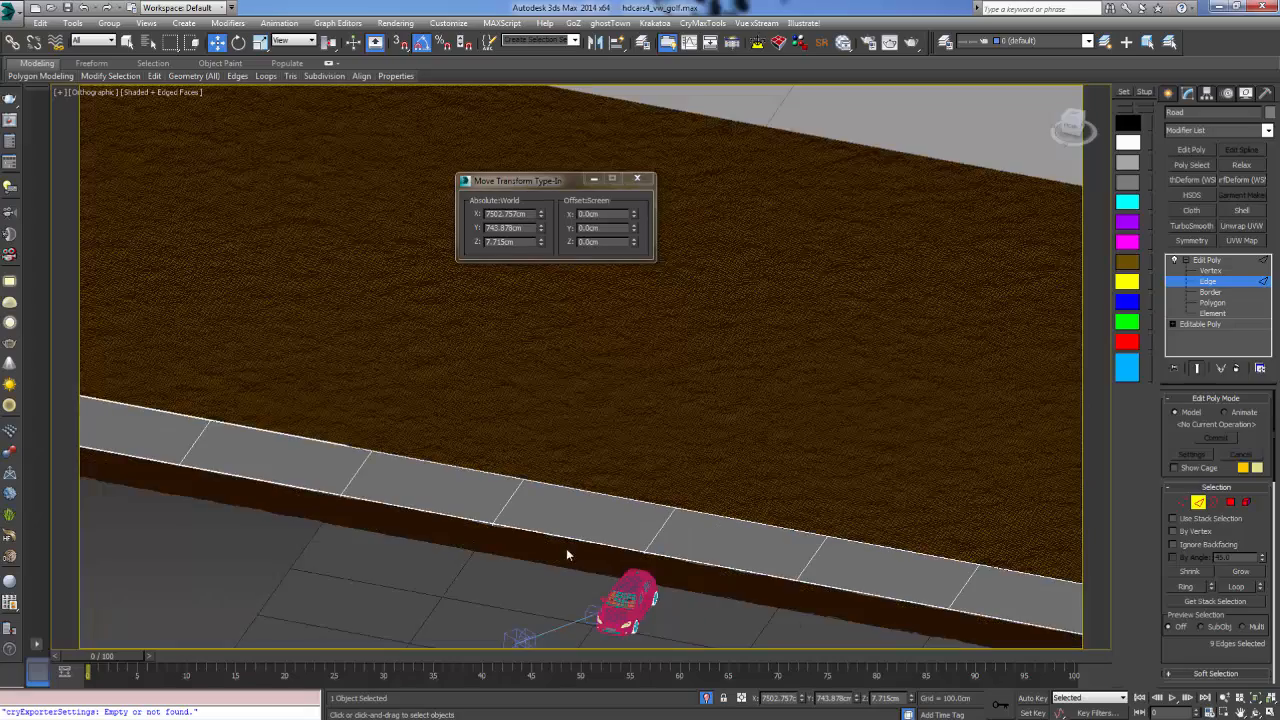
middle_click_drag(566, 551, 519, 376)
scroll(698, 407, "up", 2)
middle_click_drag(698, 407, 823, 533)
scroll(594, 374, "up", 2)
scroll(506, 354, "down", 2)
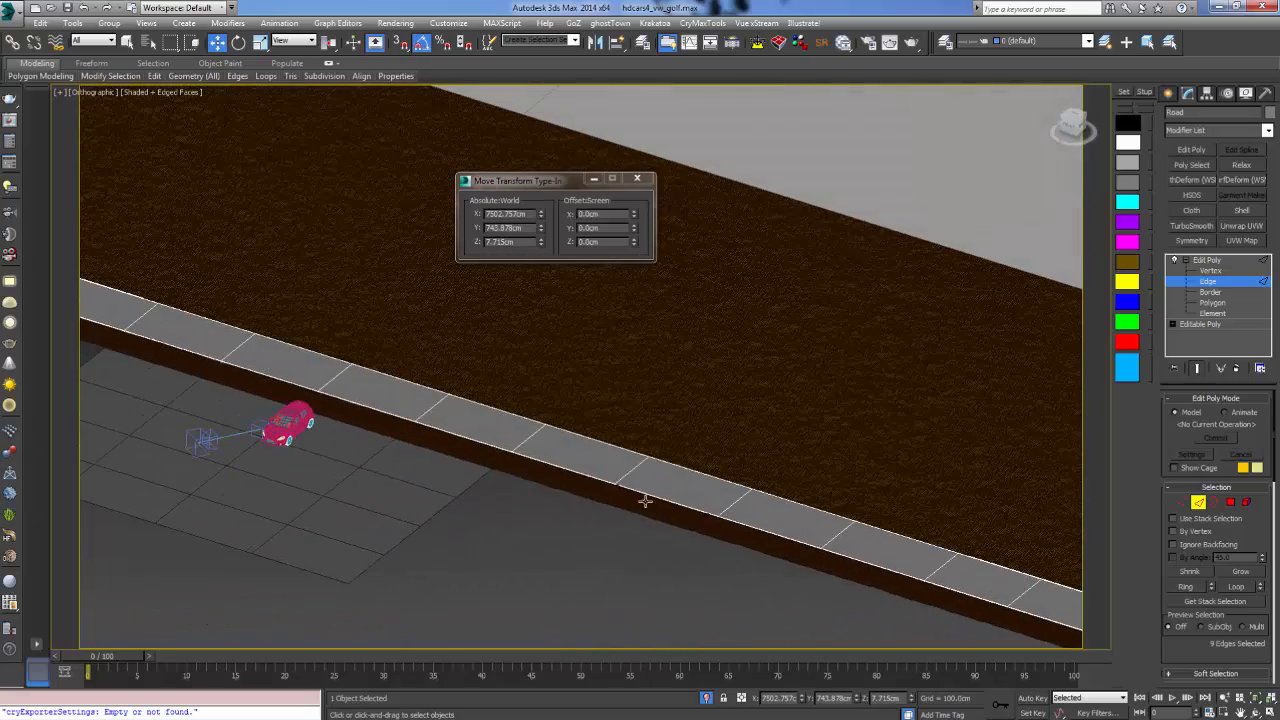
middle_click_drag(760, 367, 694, 289)
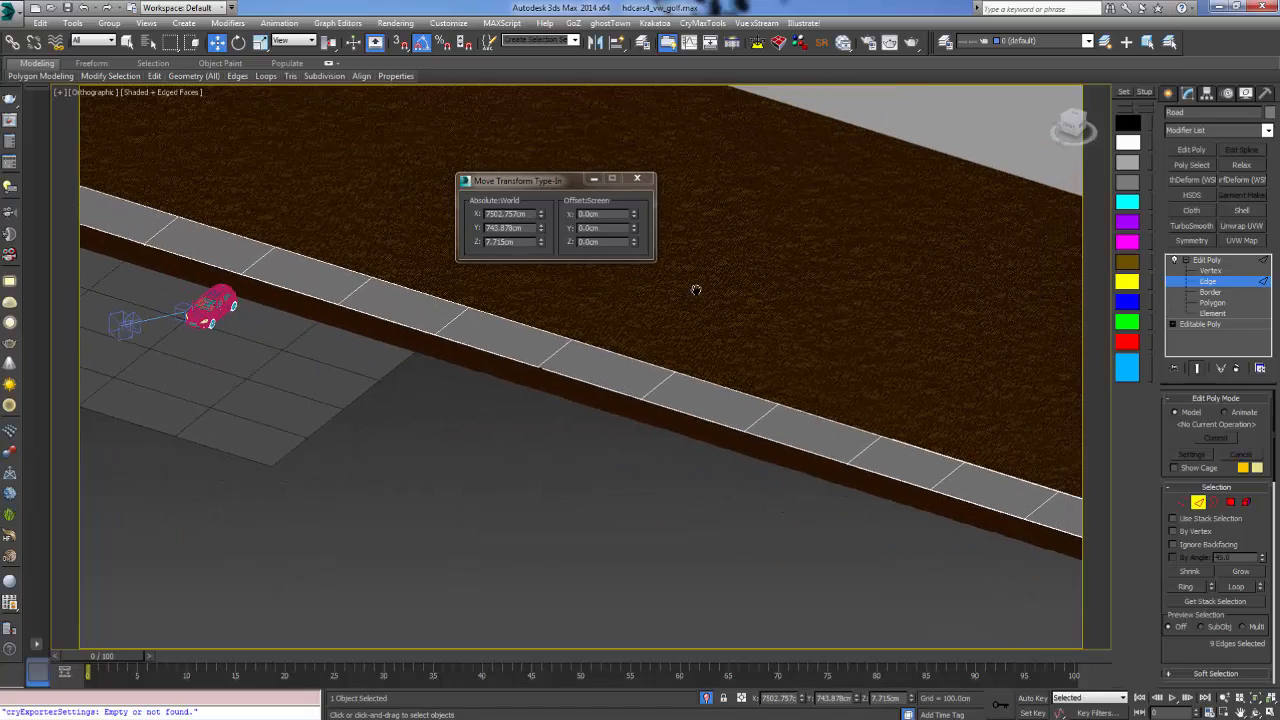
middle_click_drag(927, 416, 528, 374)
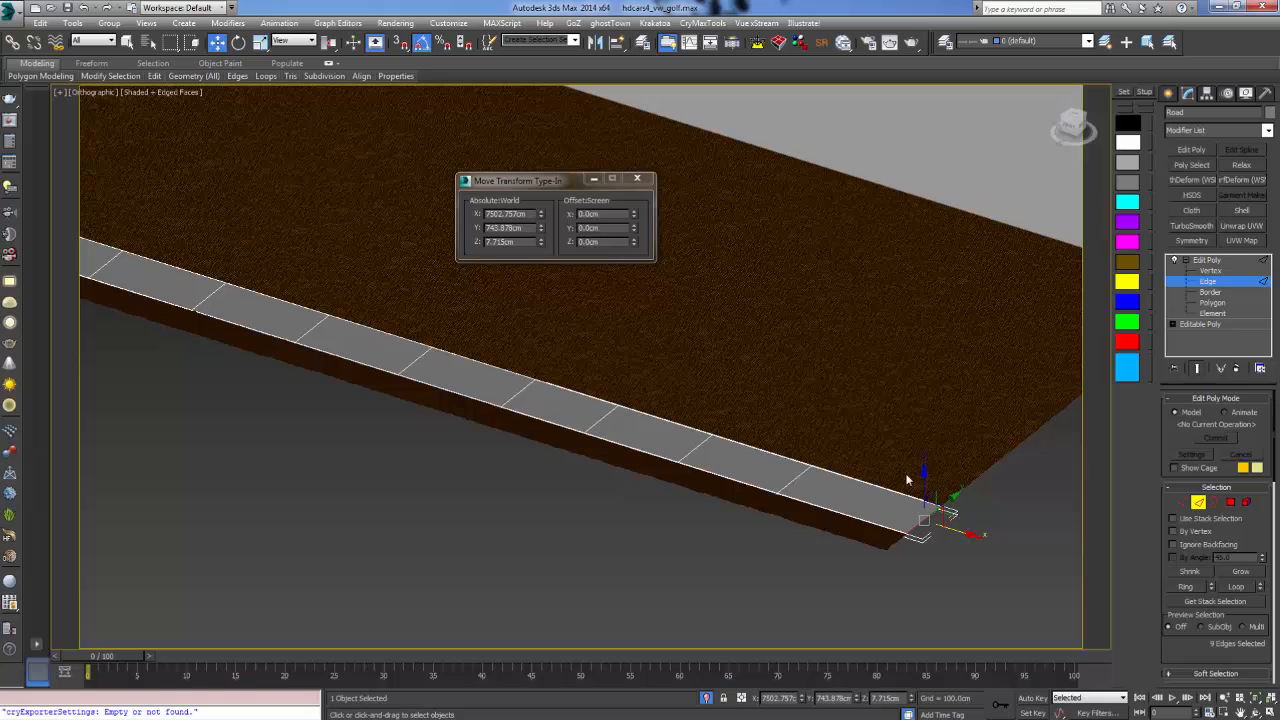
Select the road's lengthwise edge loops and connect them with 28 segments to subdivide each section crosswise
left_click(869, 493)
left_click_drag(836, 525, 848, 497, "ctrl")
scroll(893, 519, "up", 4)
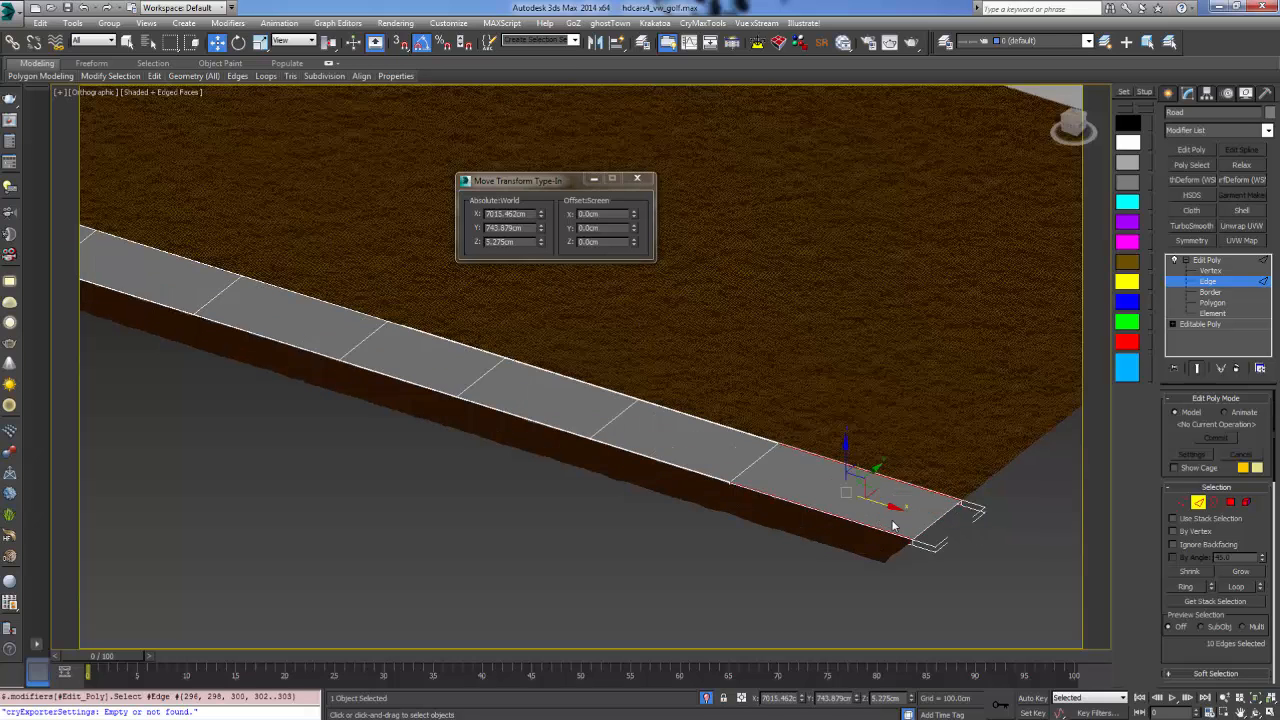
key("alt+r")
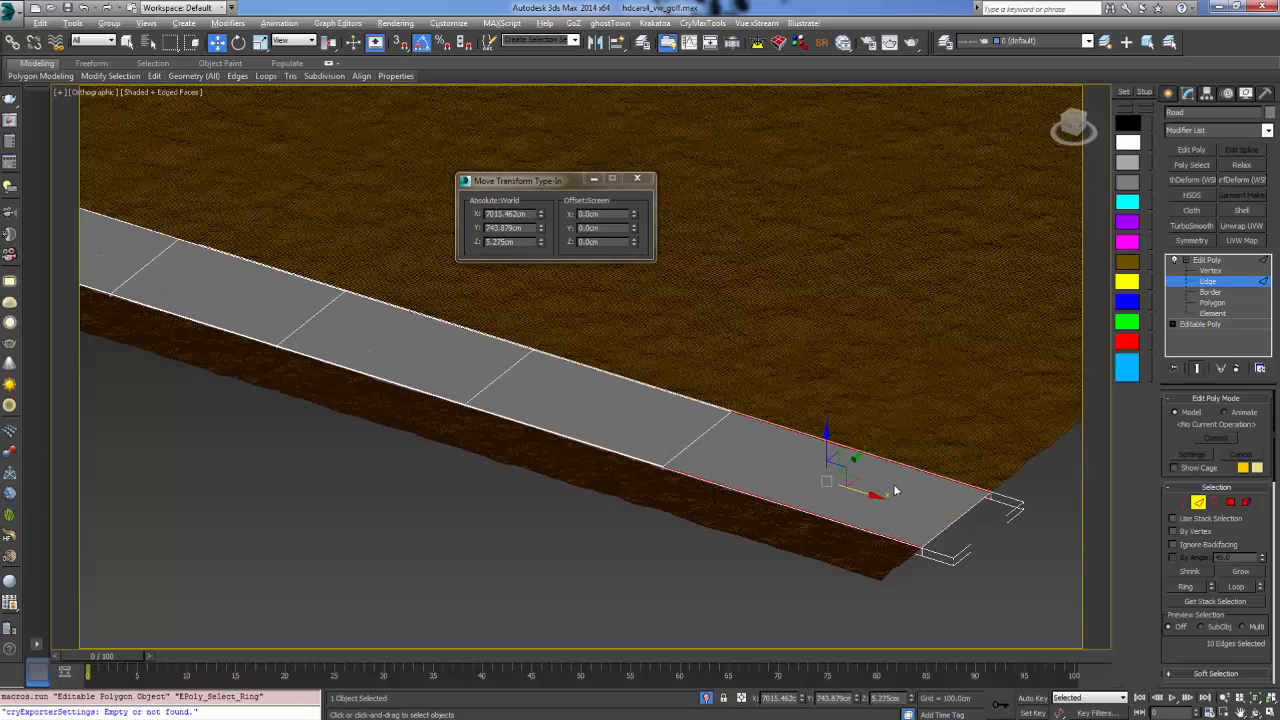
key("alt+l")
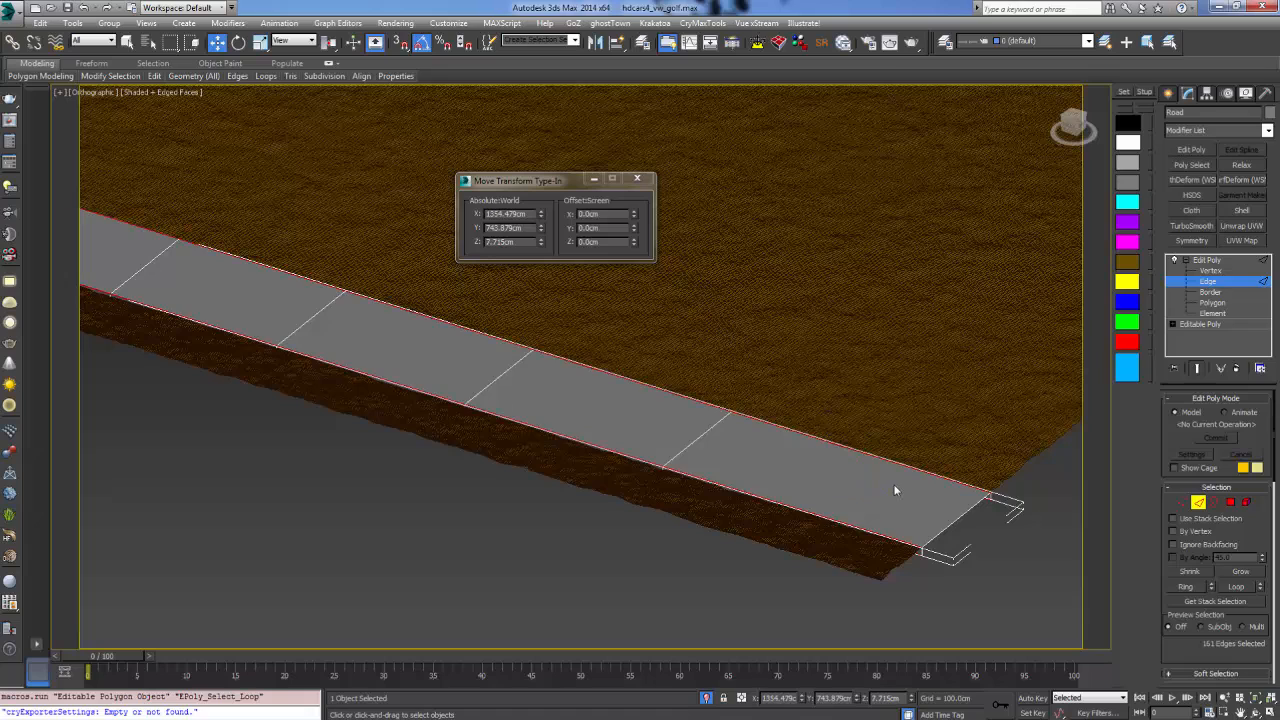
right_click(851, 397)
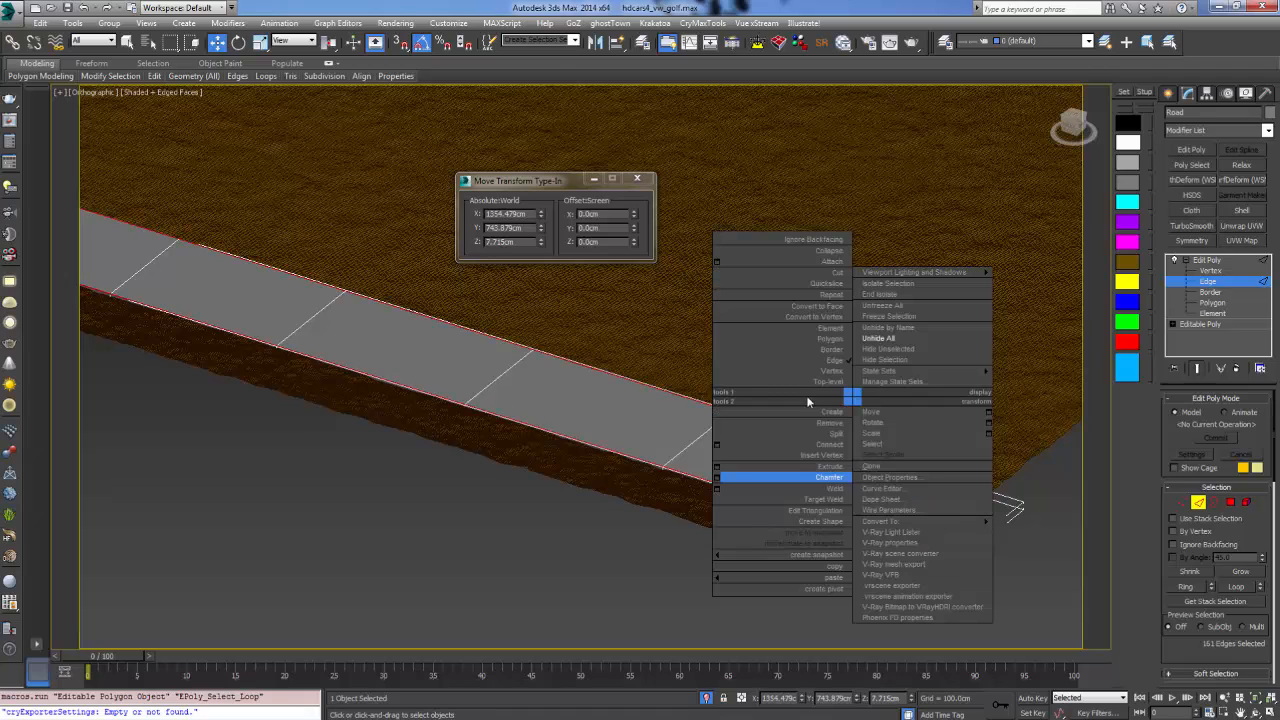
left_click(717, 446)
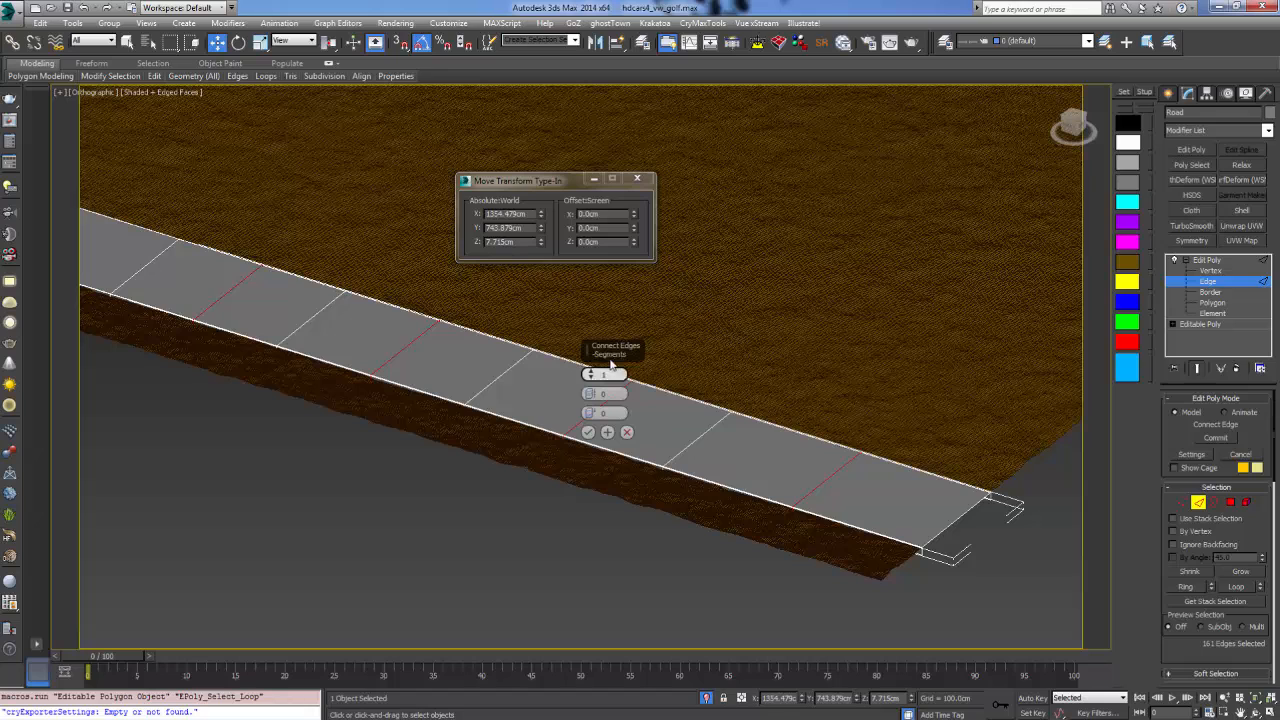
left_click_drag(591, 375, 606, 296)
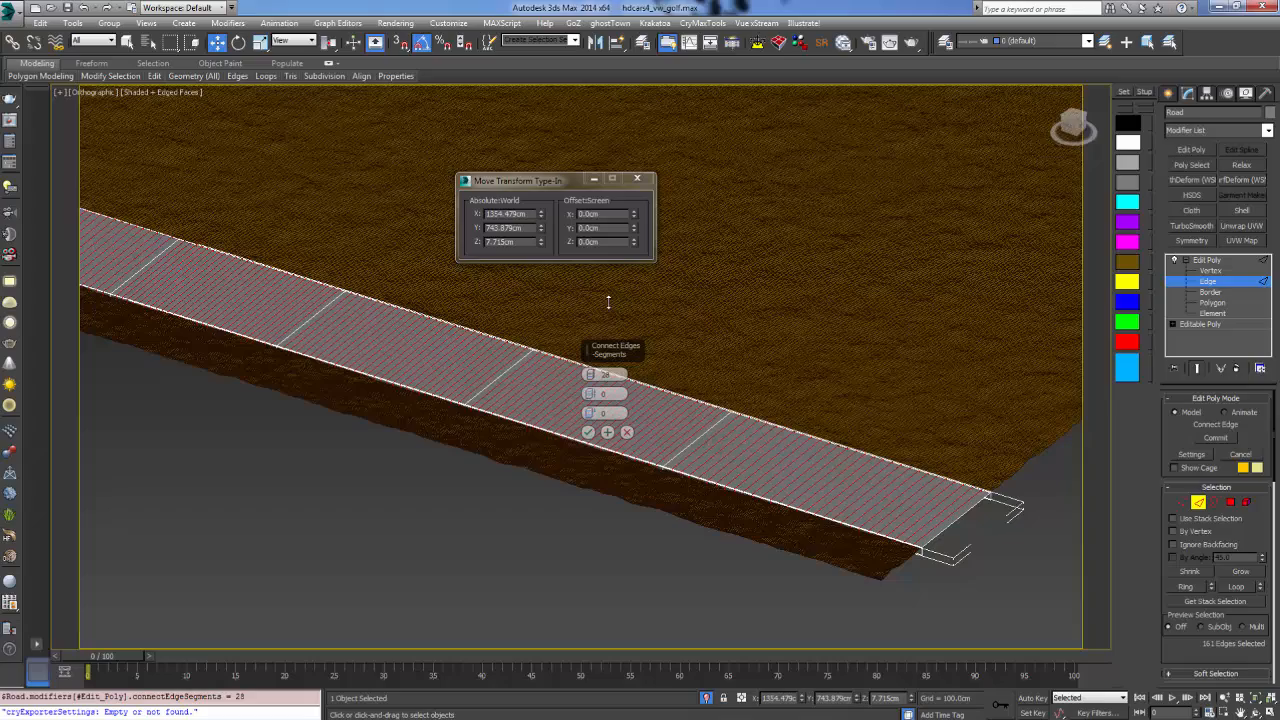
left_click(588, 433)
Select the lengthwise edge loops along the upper borders on both sides of the road
scroll(720, 510, "up", 3)
scroll(400, 520, "up", 5)
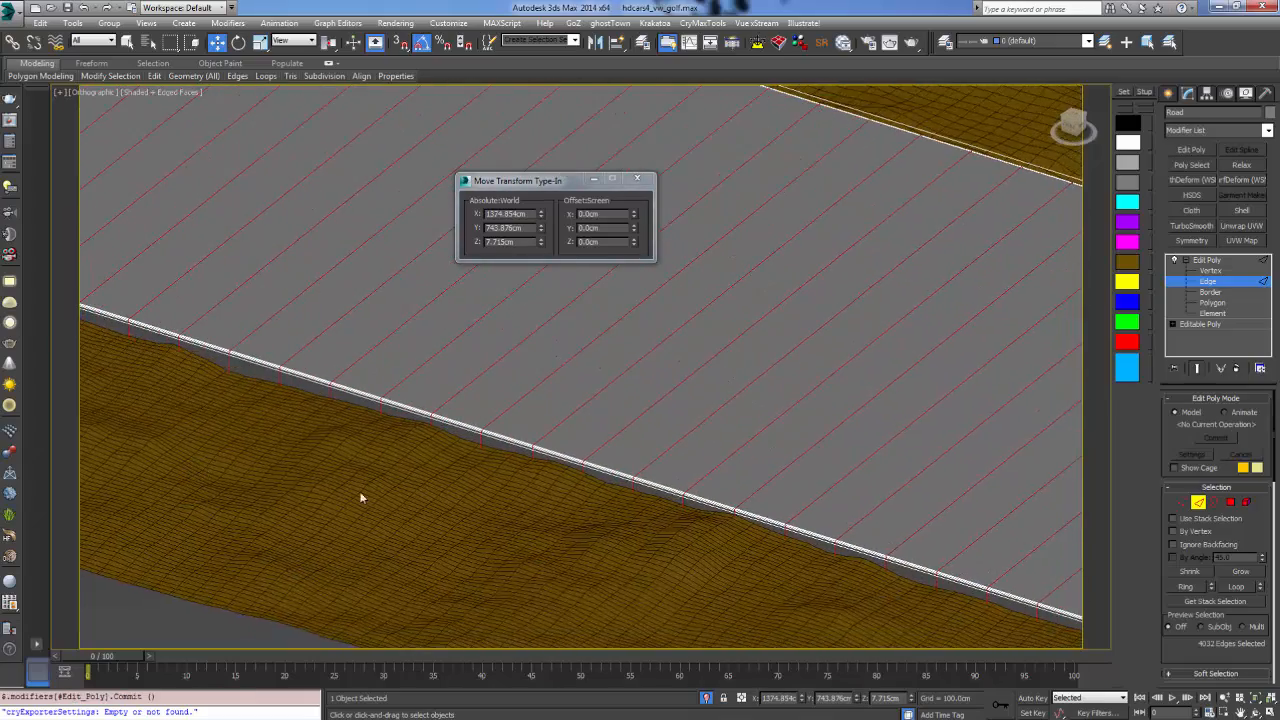
middle_click_drag(832, 532, 466, 394)
scroll(474, 406, "up", 2)
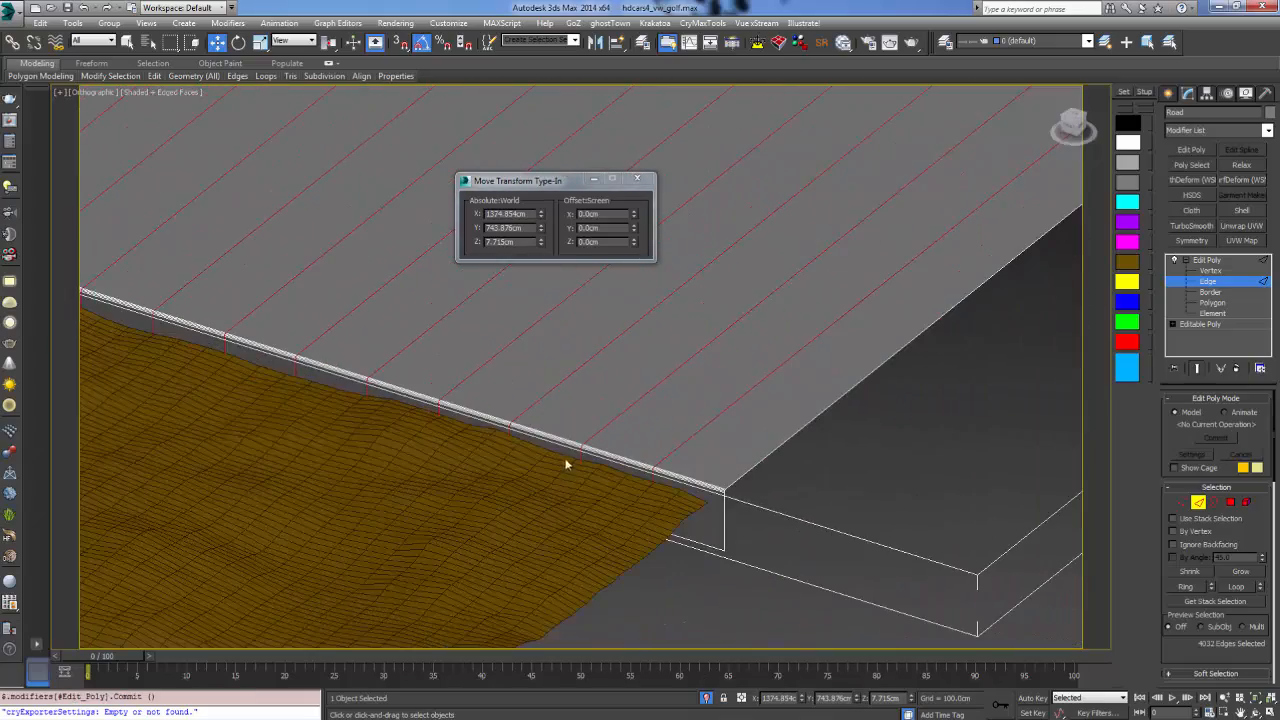
left_click(565, 443)
middle_click_drag(850, 298, 498, 670)
scroll(801, 494, "up", 4)
middle_click_drag(915, 400, 551, 456)
scroll(773, 491, "down", 5)
middle_click_drag(471, 496, 474, 520, "alt")
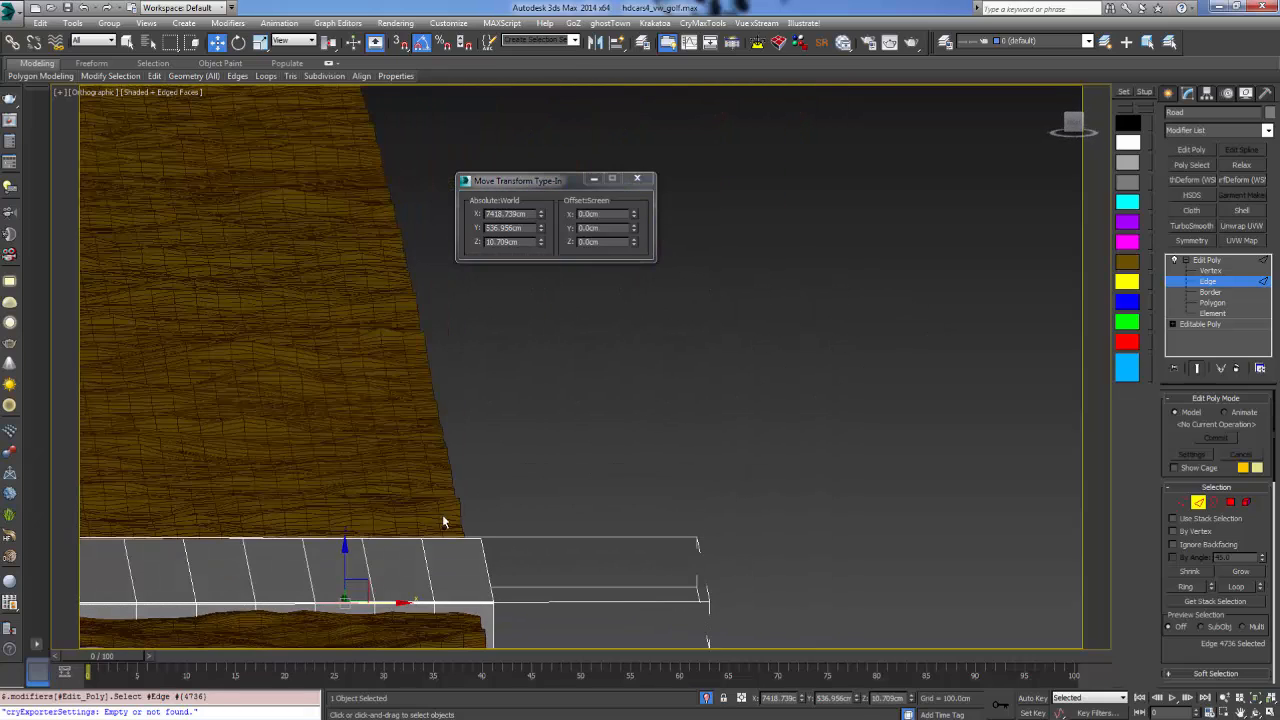
left_click_drag(439, 548, 458, 530)
left_click_drag(469, 597, 462, 615, "ctrl")
scroll(500, 525, "down", 4)
middle_click_drag(497, 526, 425, 550, "alt")
scroll(425, 548, "up", 4)
middle_click_drag(425, 548, 482, 532)
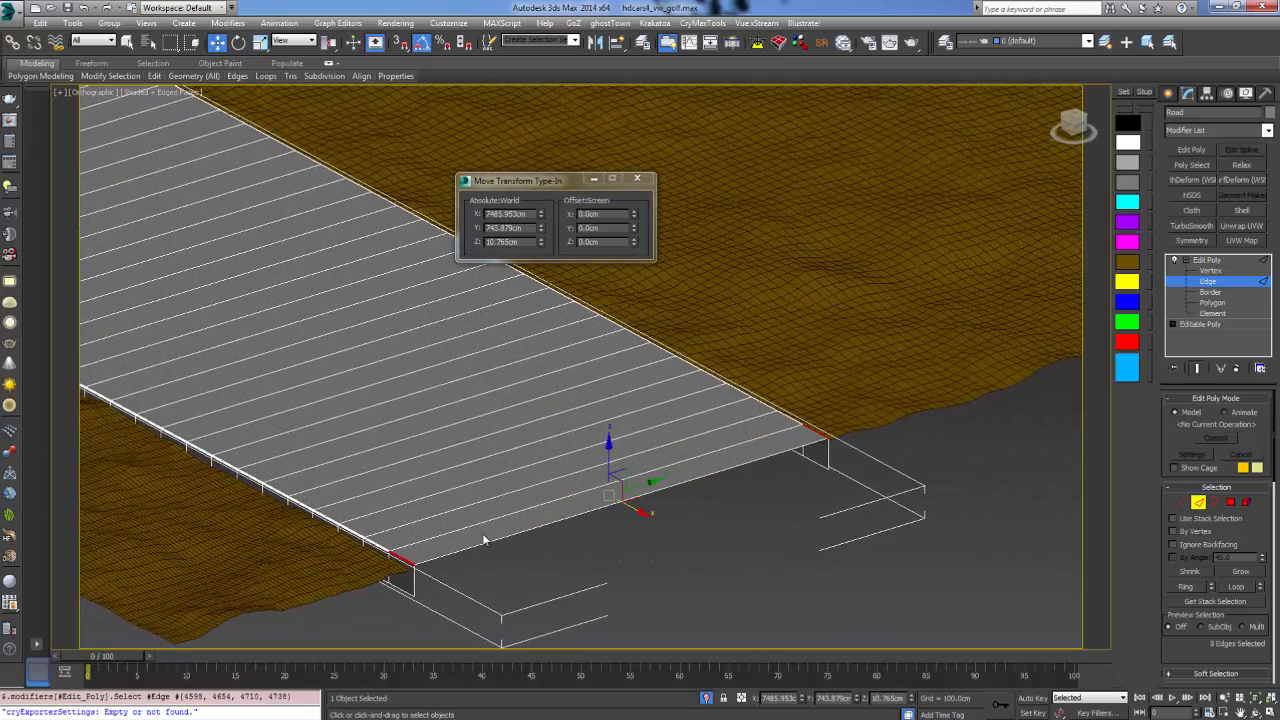
key("alt+l")
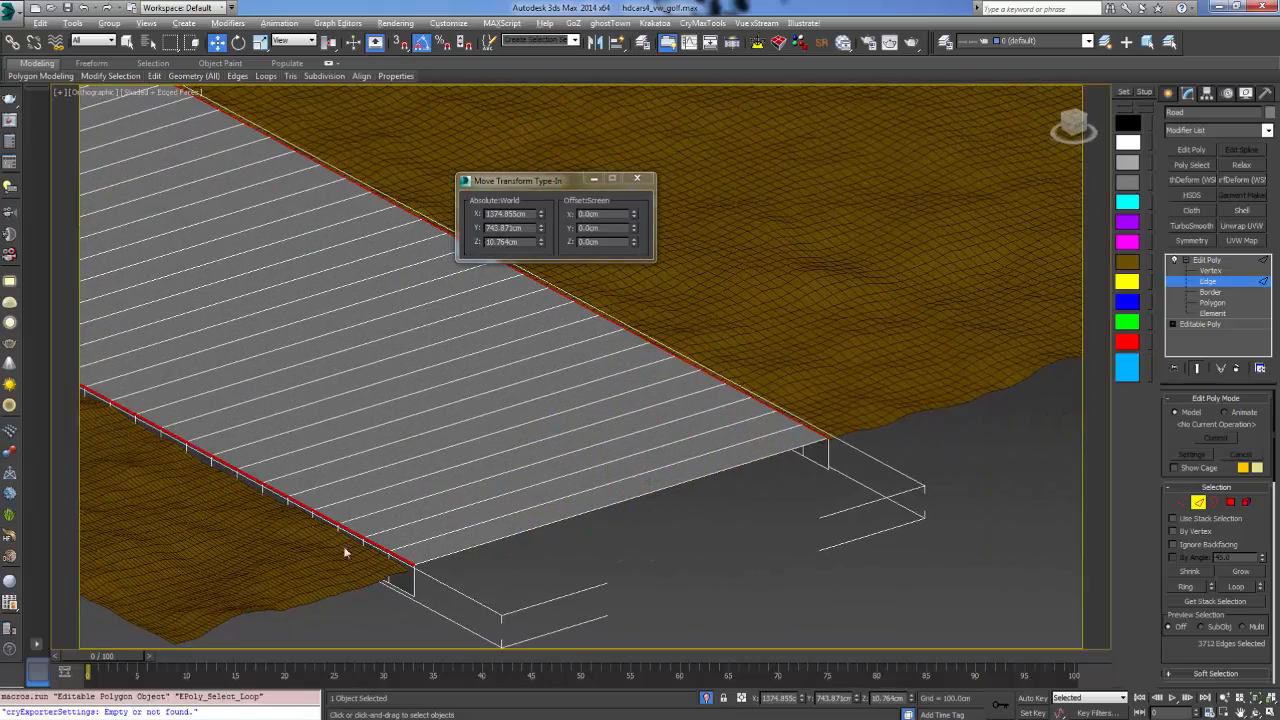
Convert the border edge selection to vertices and apply a Noise modifier to them
scroll(345, 550, "up", 4)
middle_click_drag(345, 550, 370, 539)
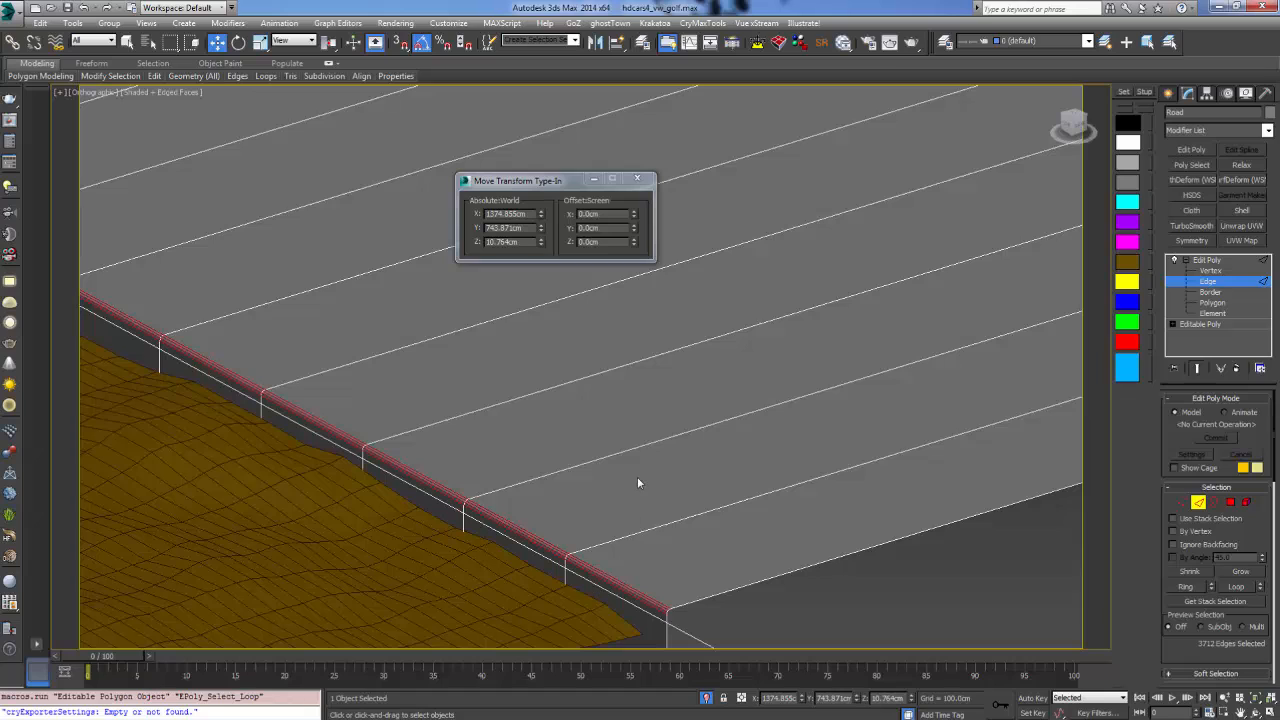
right_click(671, 382)
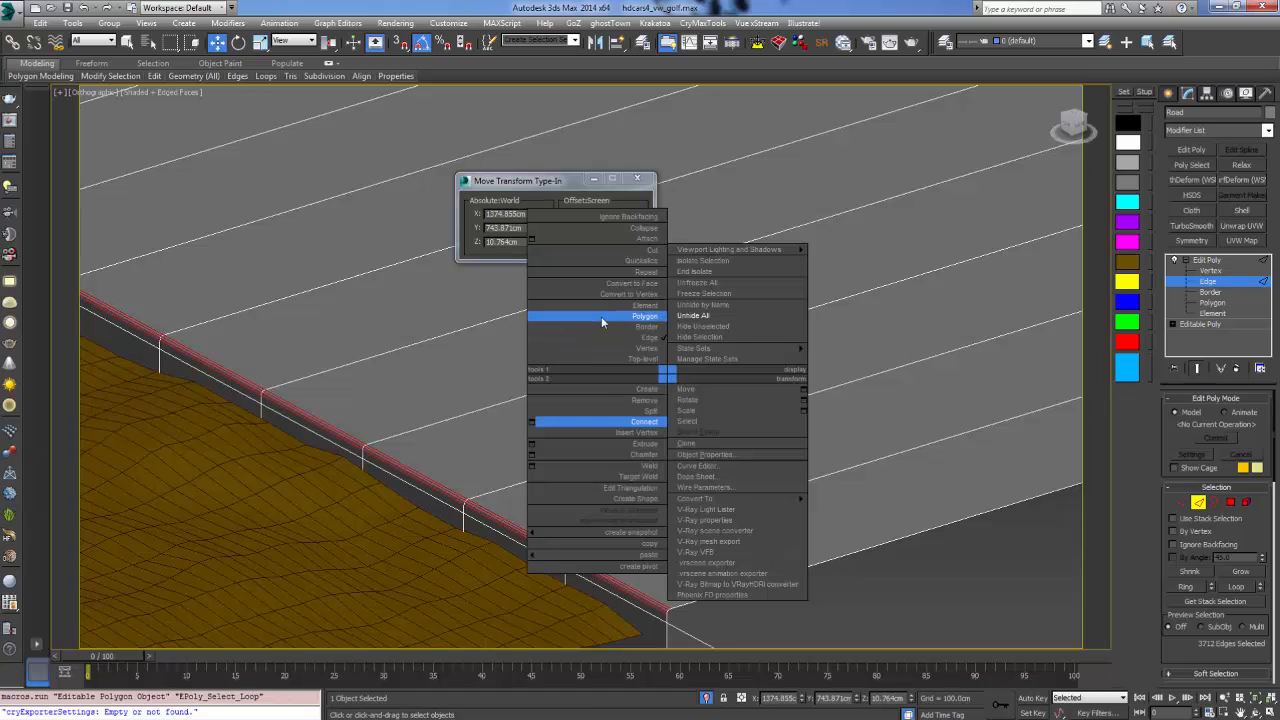
left_click(652, 297)
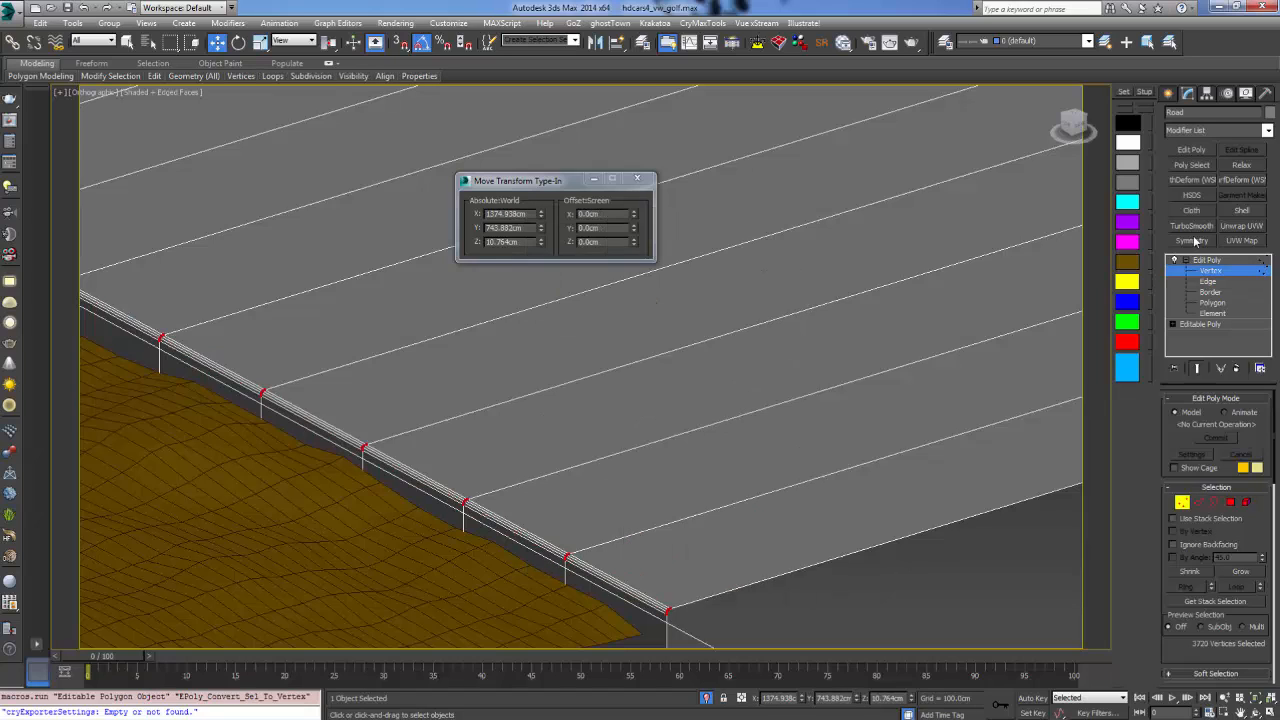
left_click(1267, 131)
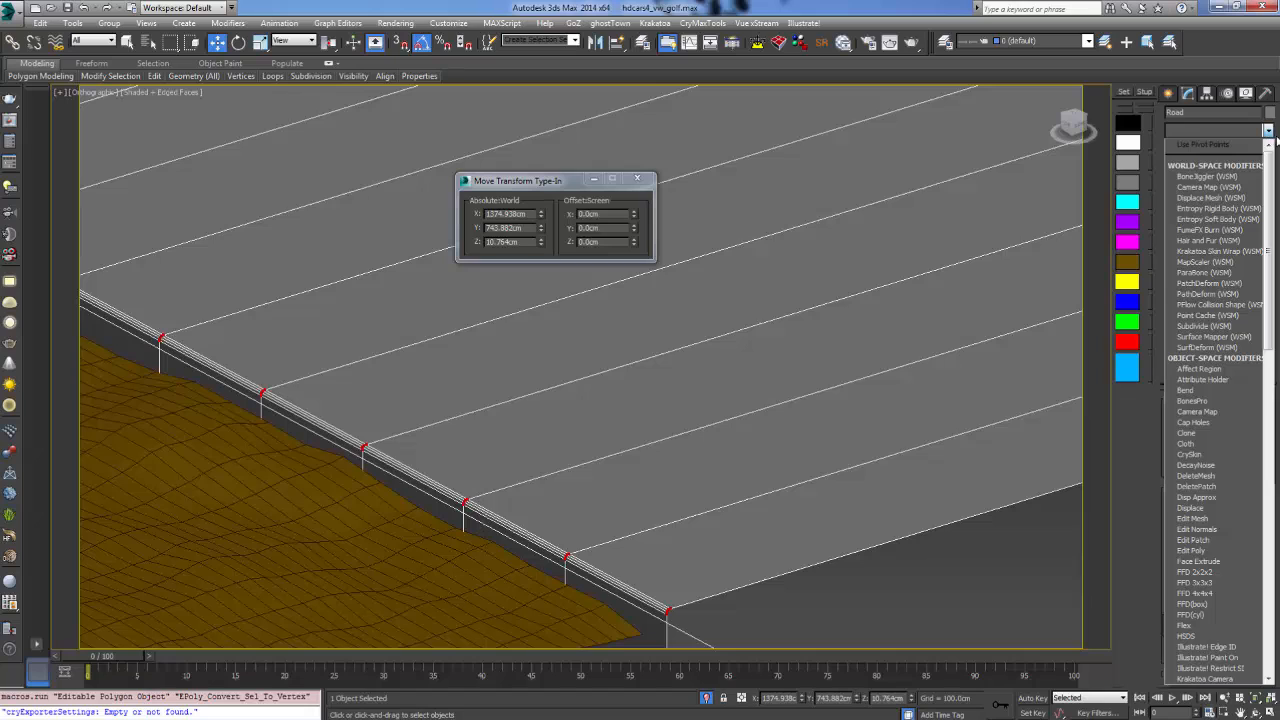
left_click_drag(1272, 200, 1268, 308)
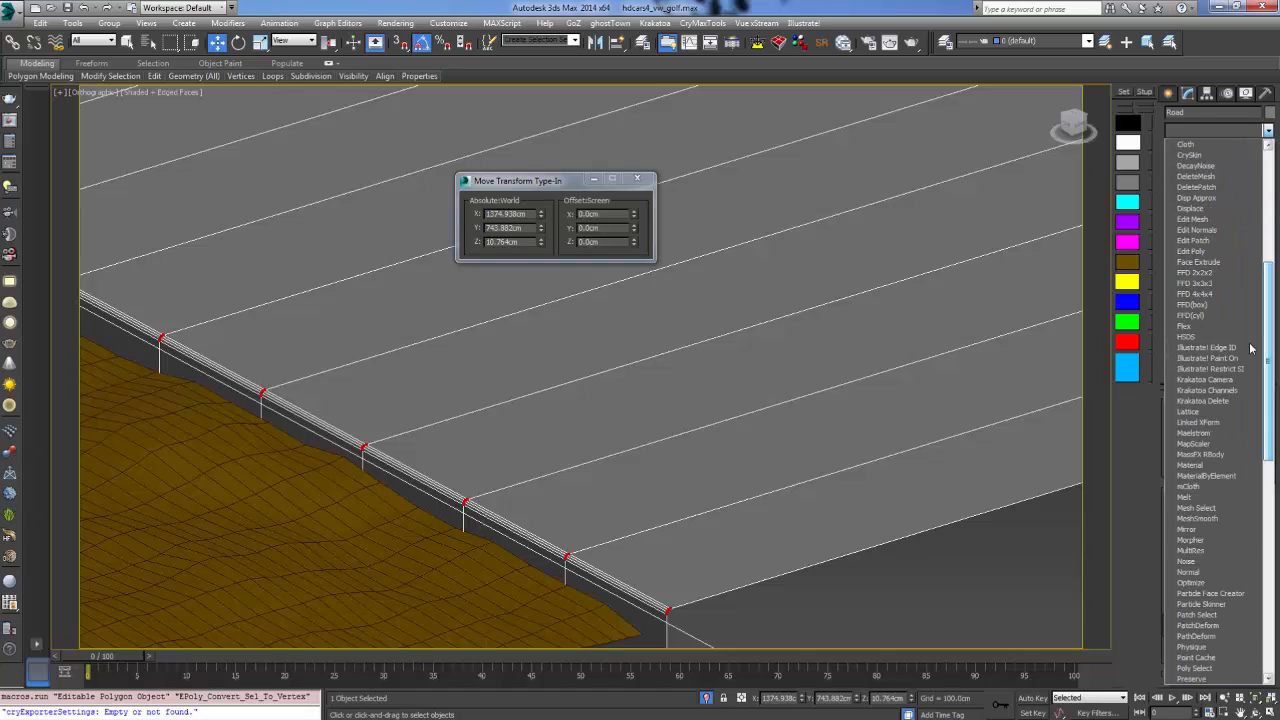
left_click(1198, 564)
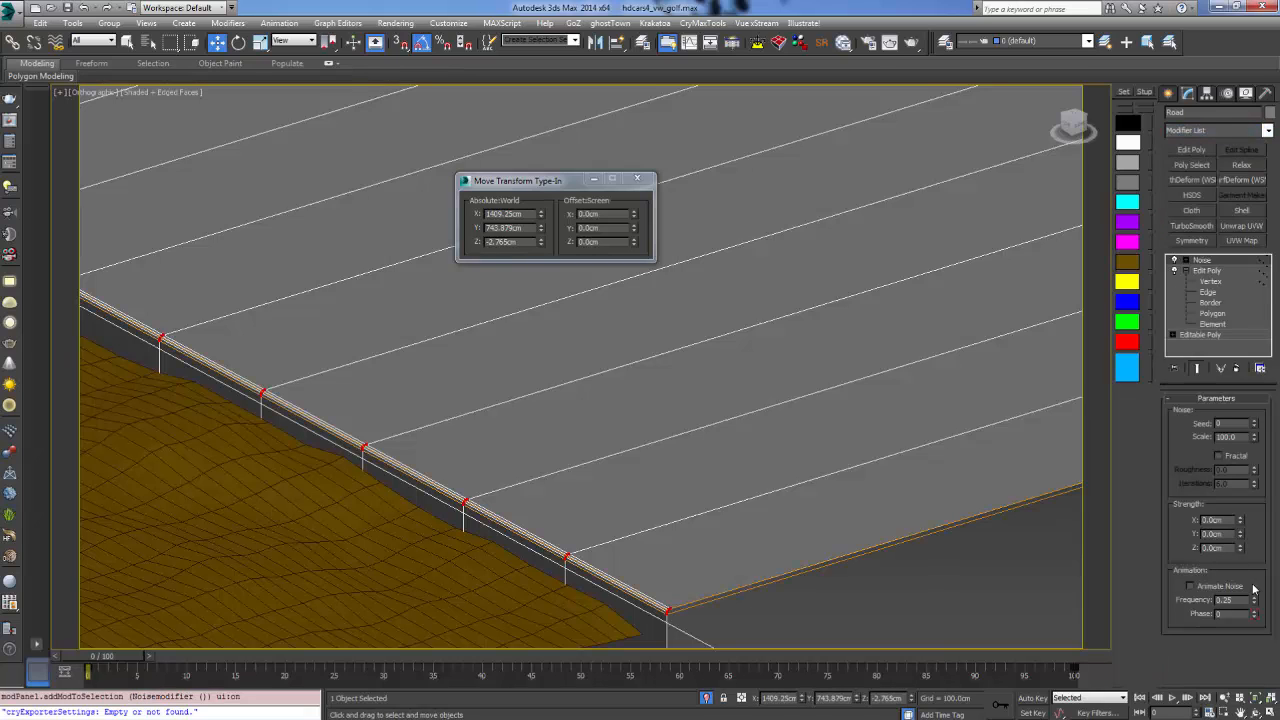
Set the Noise scale to 25 and its strength to X 0.51 cm, Y 1.98 cm and Z 3.74 cm
left_click_drag(1241, 553, 1186, 297)
left_click_drag(1253, 437, 1255, 482)
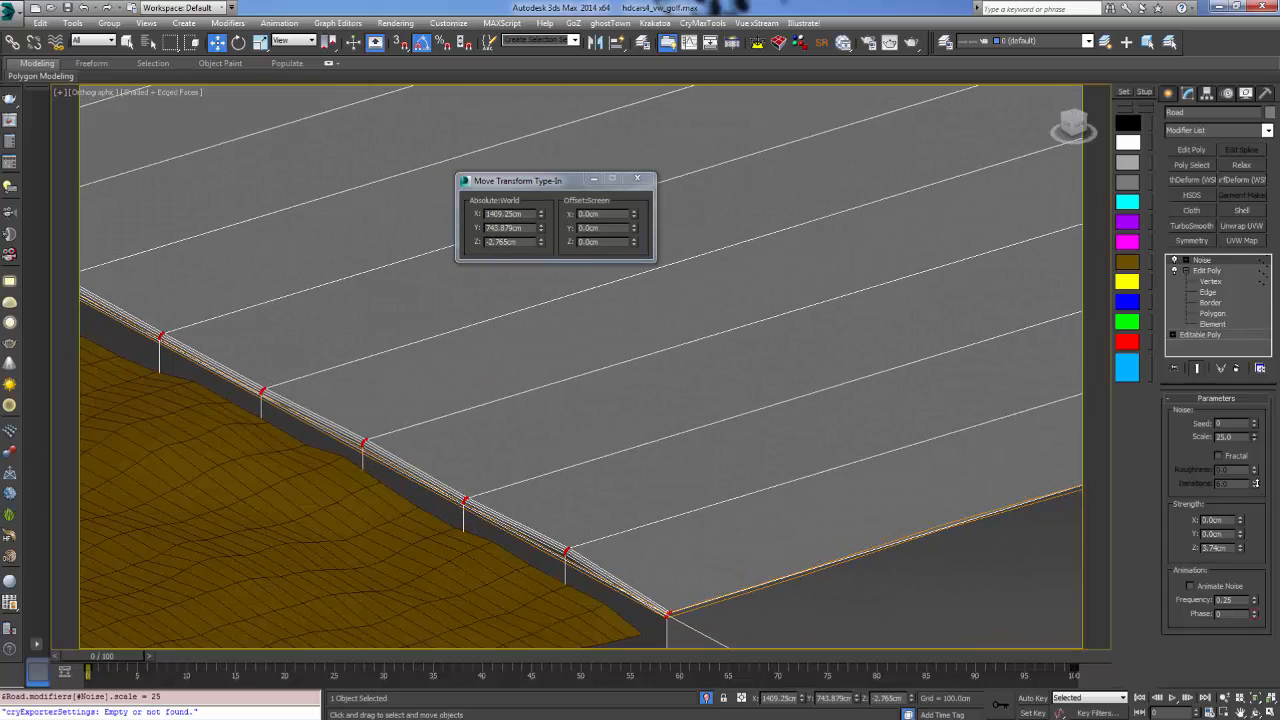
left_click_drag(1241, 535, 1268, 400)
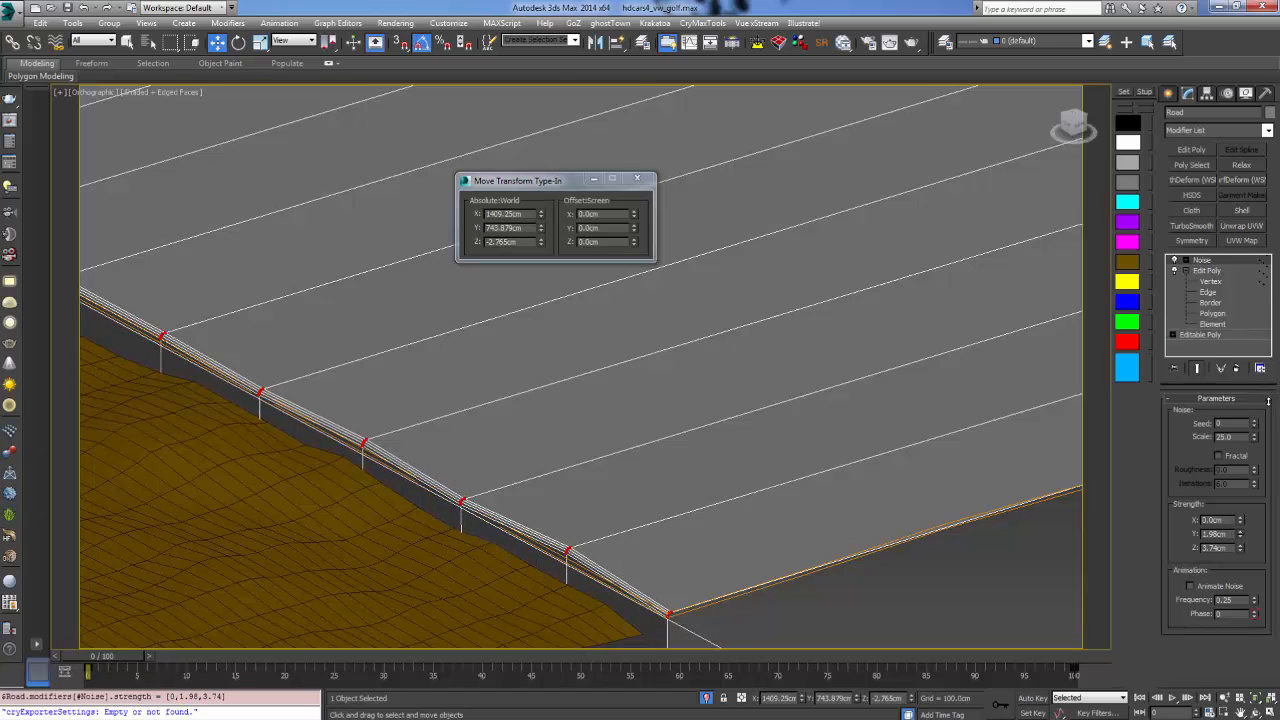
left_click_drag(1241, 523, 1246, 472)
Deselect the road, inspect its uneven borders, and show the scene through VRayCam001 shaded without edged faces
scroll(551, 429, "down", 8)
middle_click_drag(586, 462, 709, 566)
left_click(777, 609)
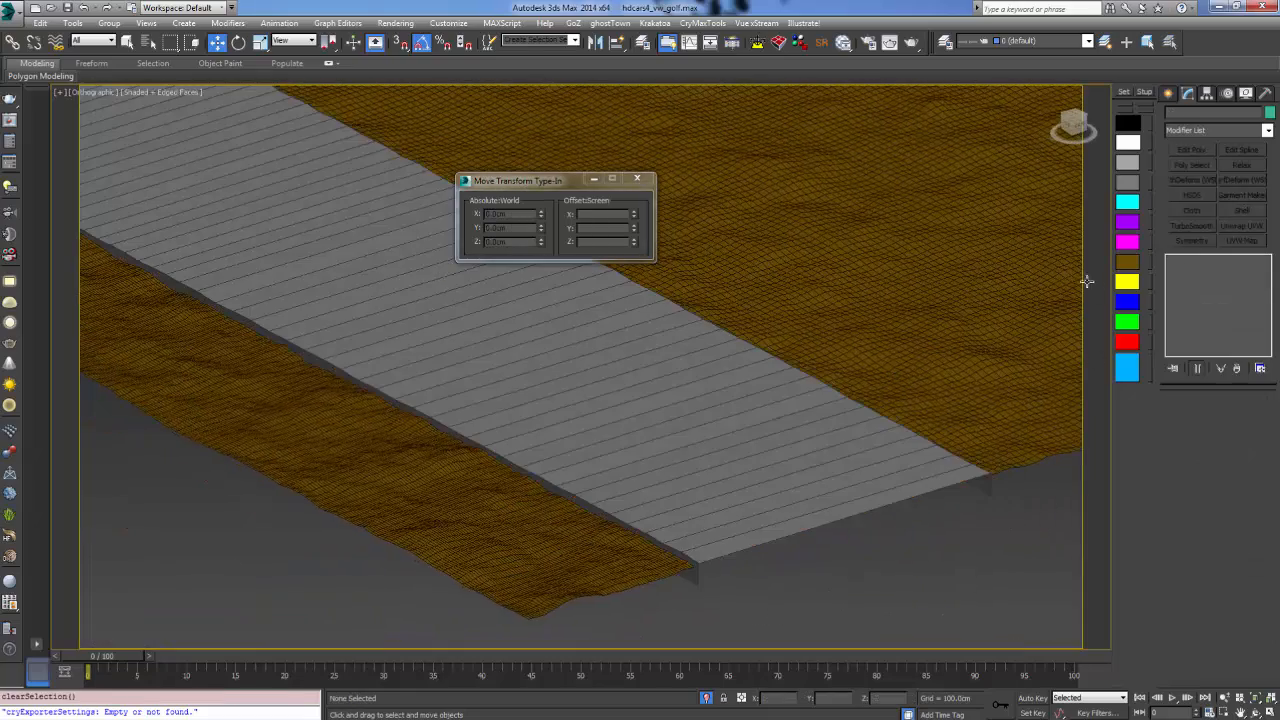
middle_click_drag(592, 397, 891, 597)
scroll(891, 597, "down", 5)
scroll(737, 569, "up", 3)
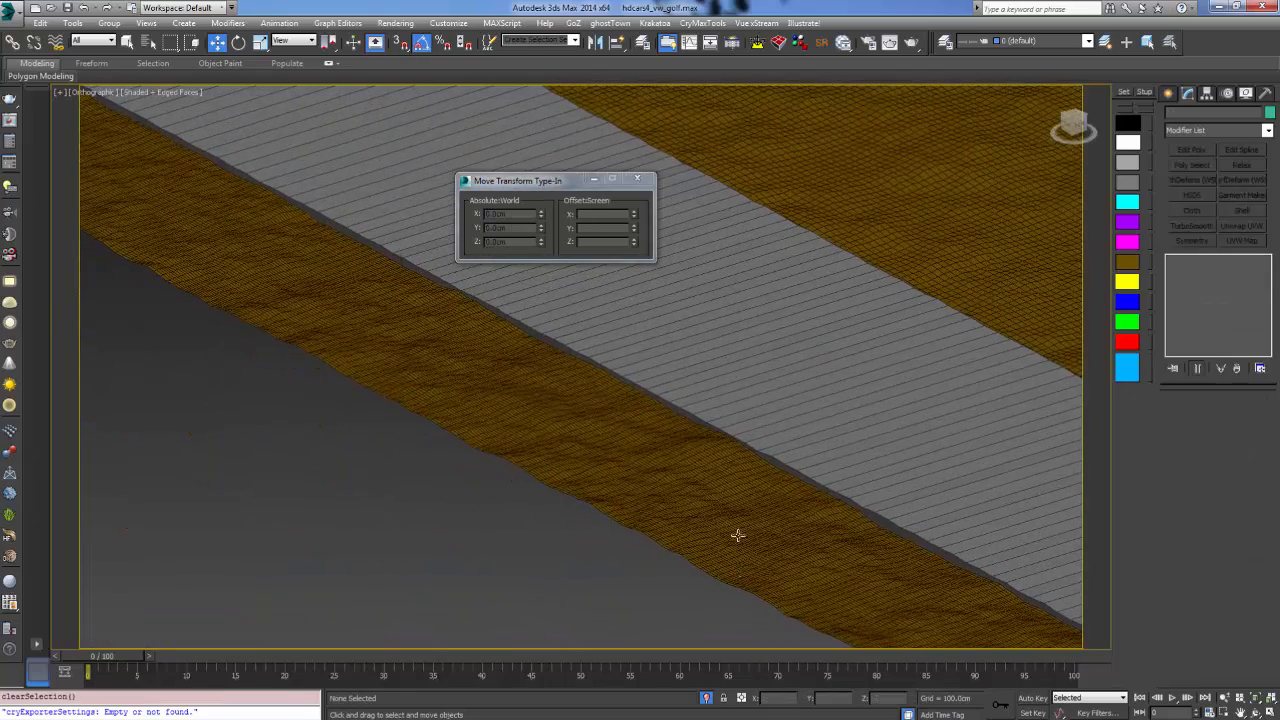
key("c")
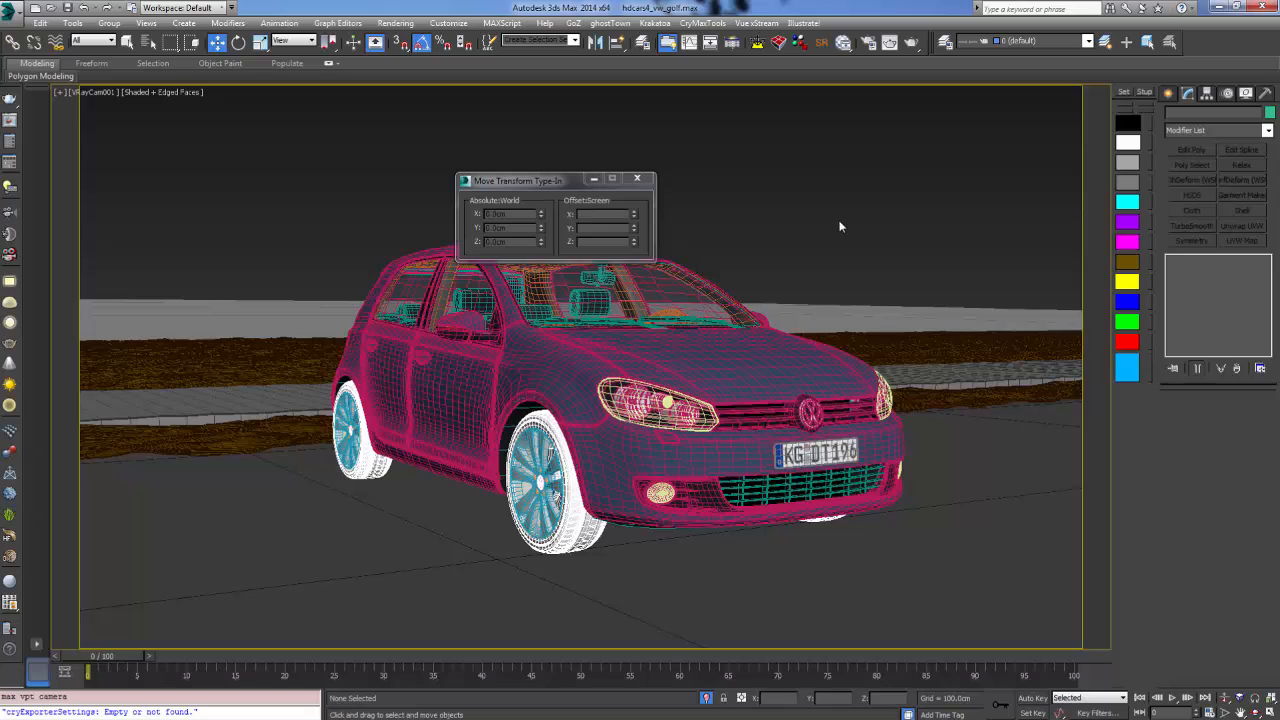
key("F4")
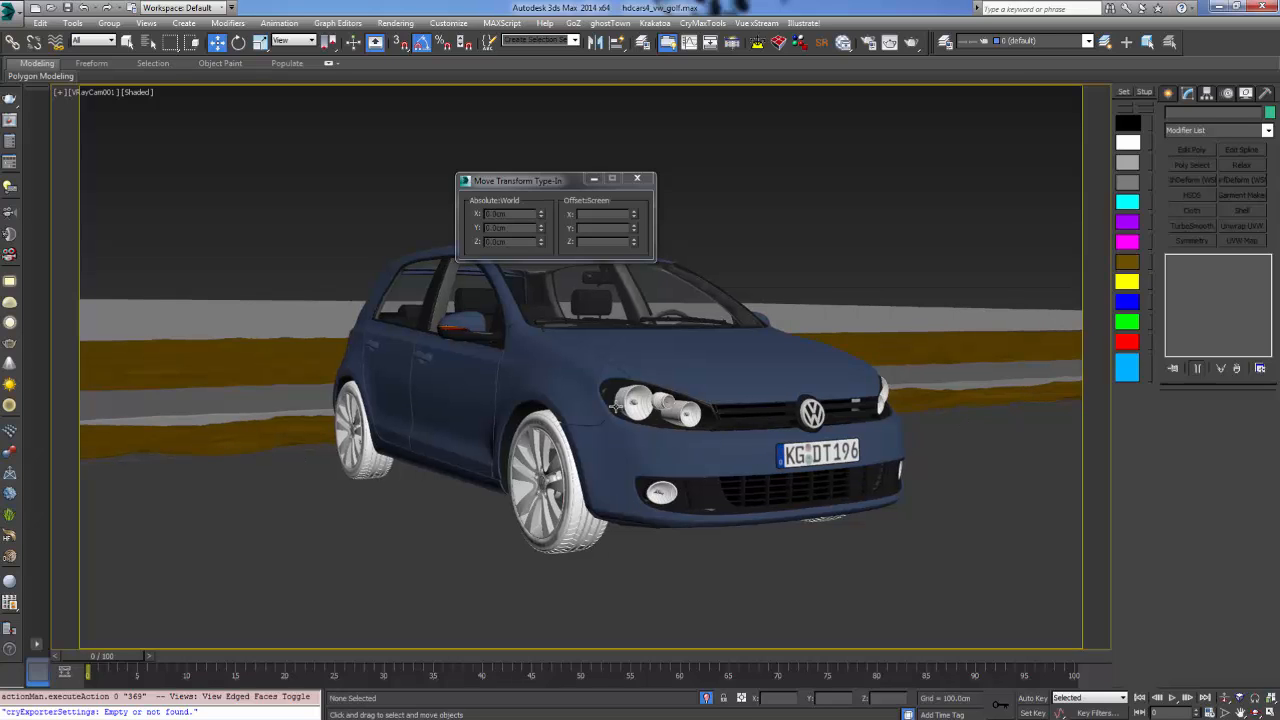
Increase the road's Noise strength in X to about 0.74 cm, readjust its Y and Z strength, and clear the selection
left_click(199, 412)
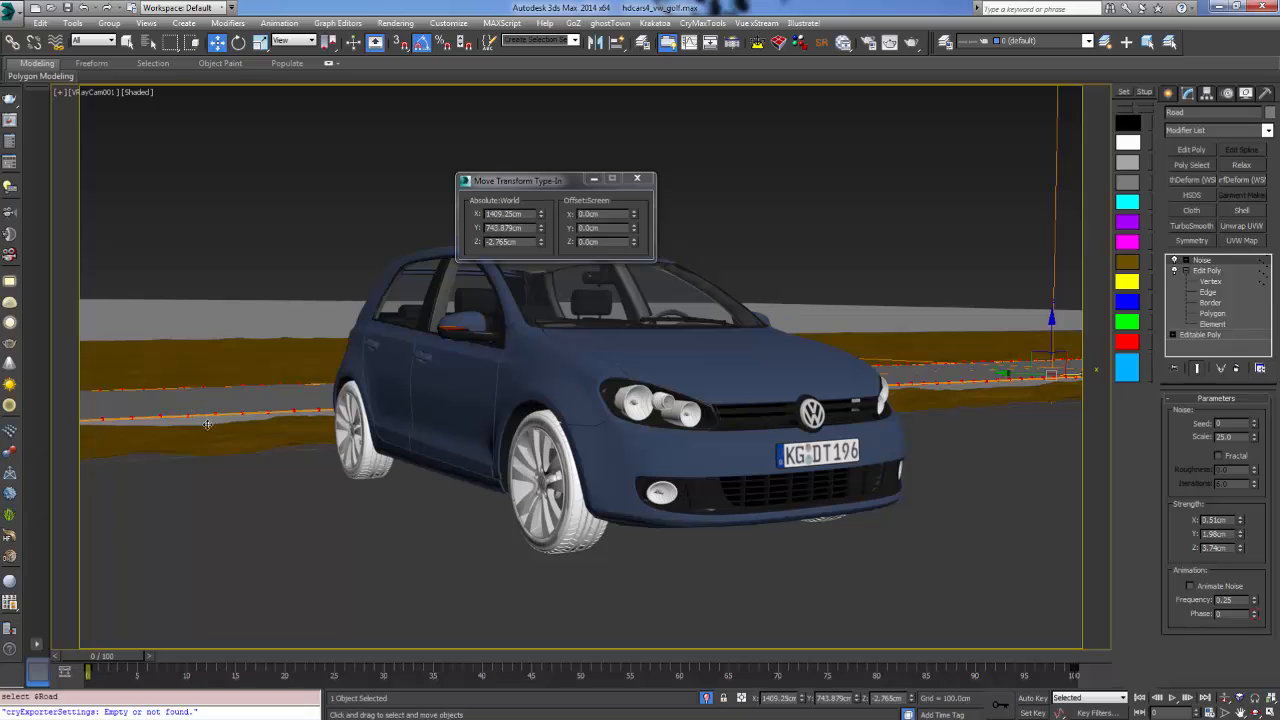
right_click(1242, 549)
left_click_drag(1241, 521, 1238, 497)
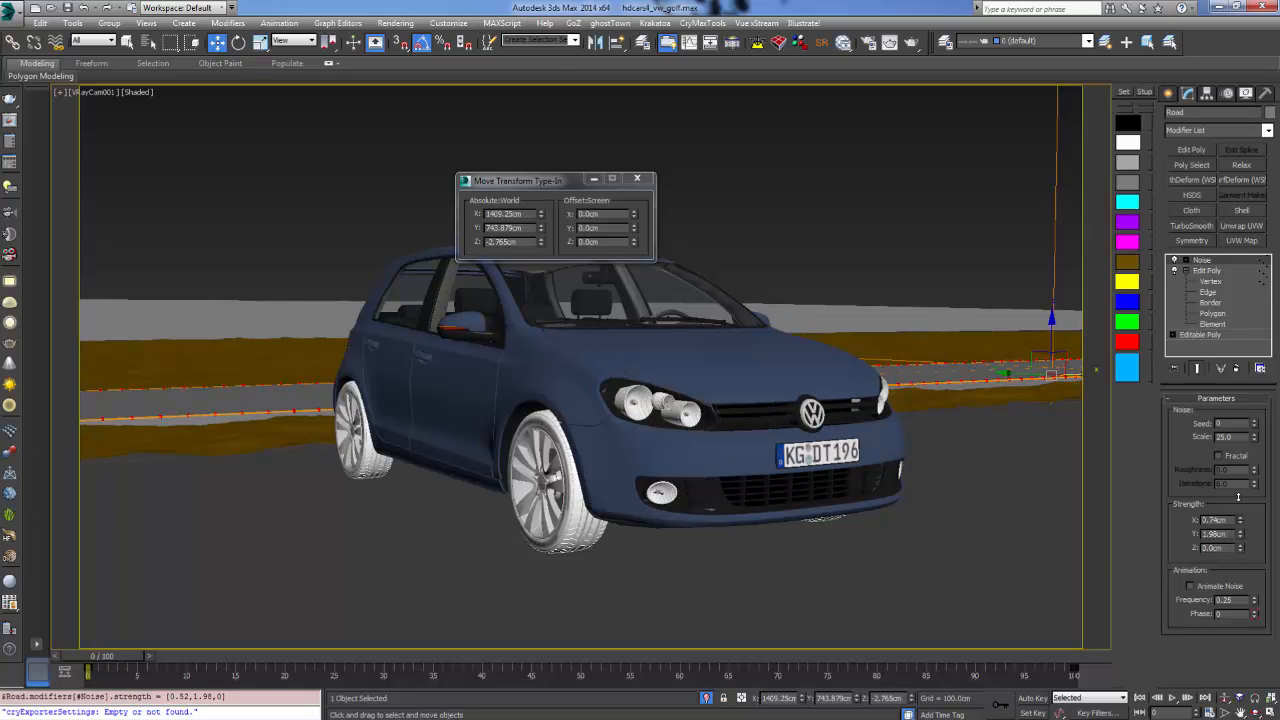
left_click_drag(1240, 562, 1231, 486)
left_click_drag(1241, 540, 1230, 240)
left_click(1168, 92)
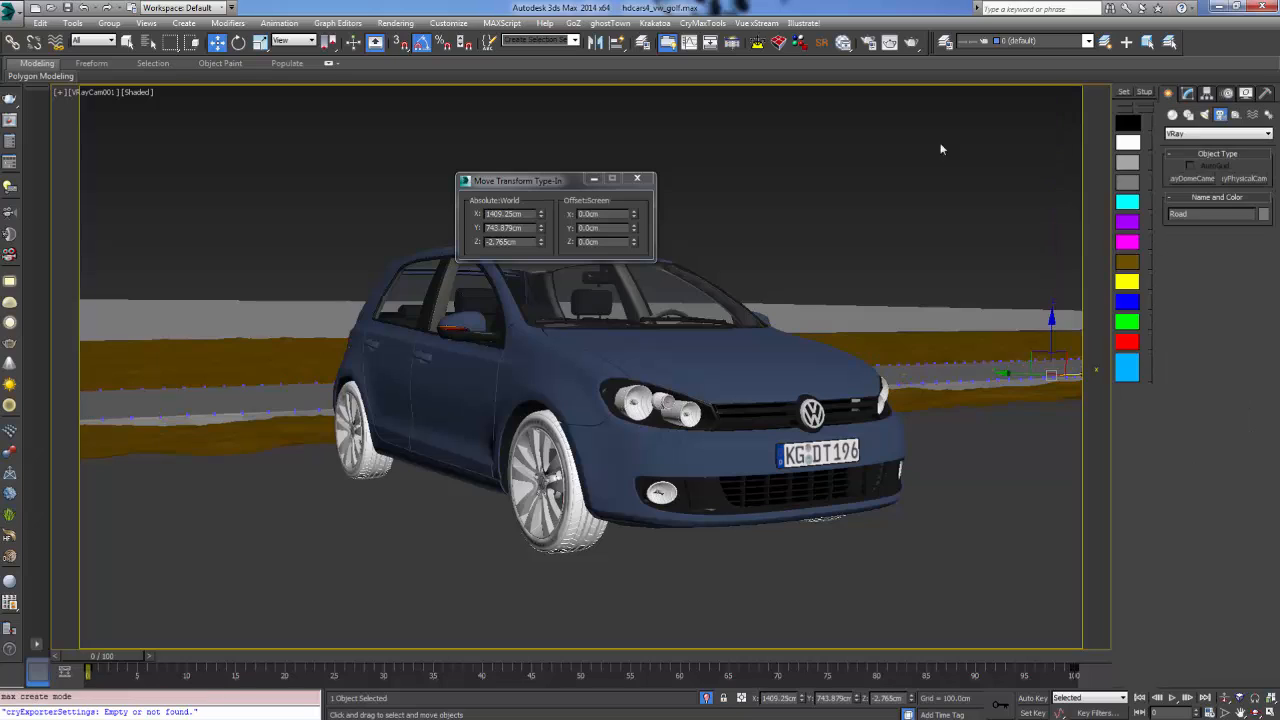
left_click(896, 244)
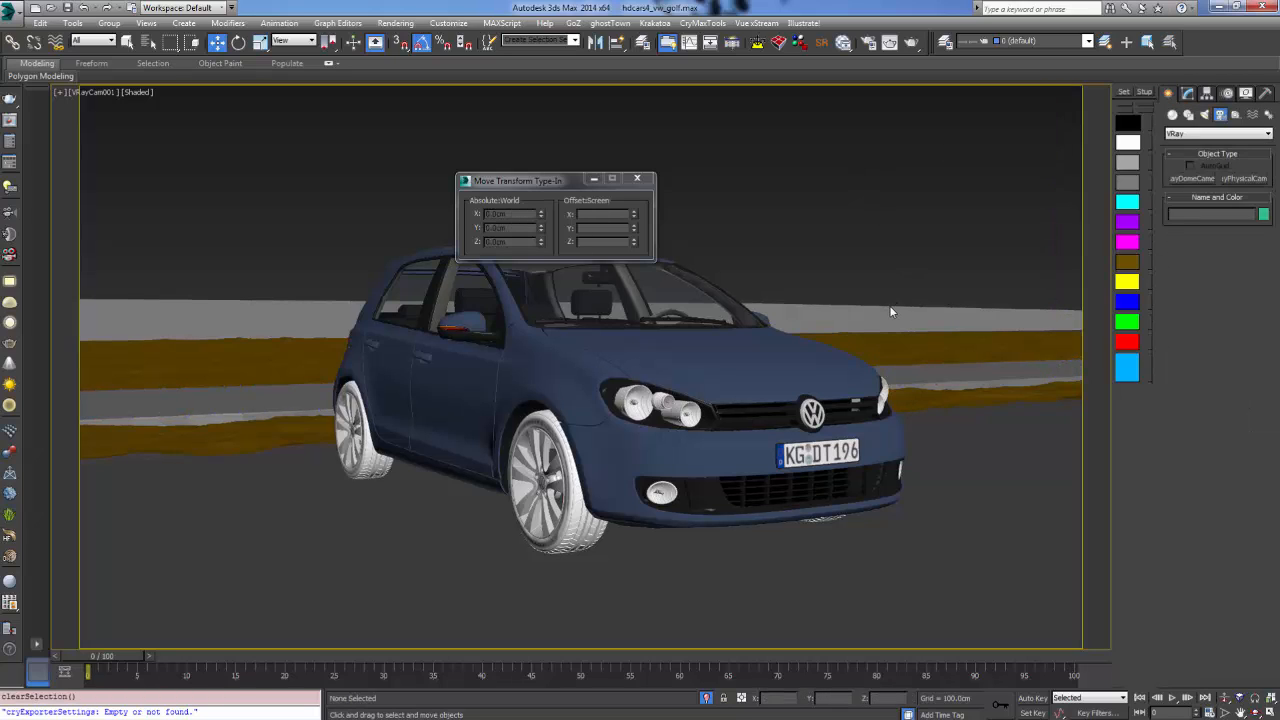
Select the parking lot and examine its layout around the car and road border from the top
left_click(1006, 483)
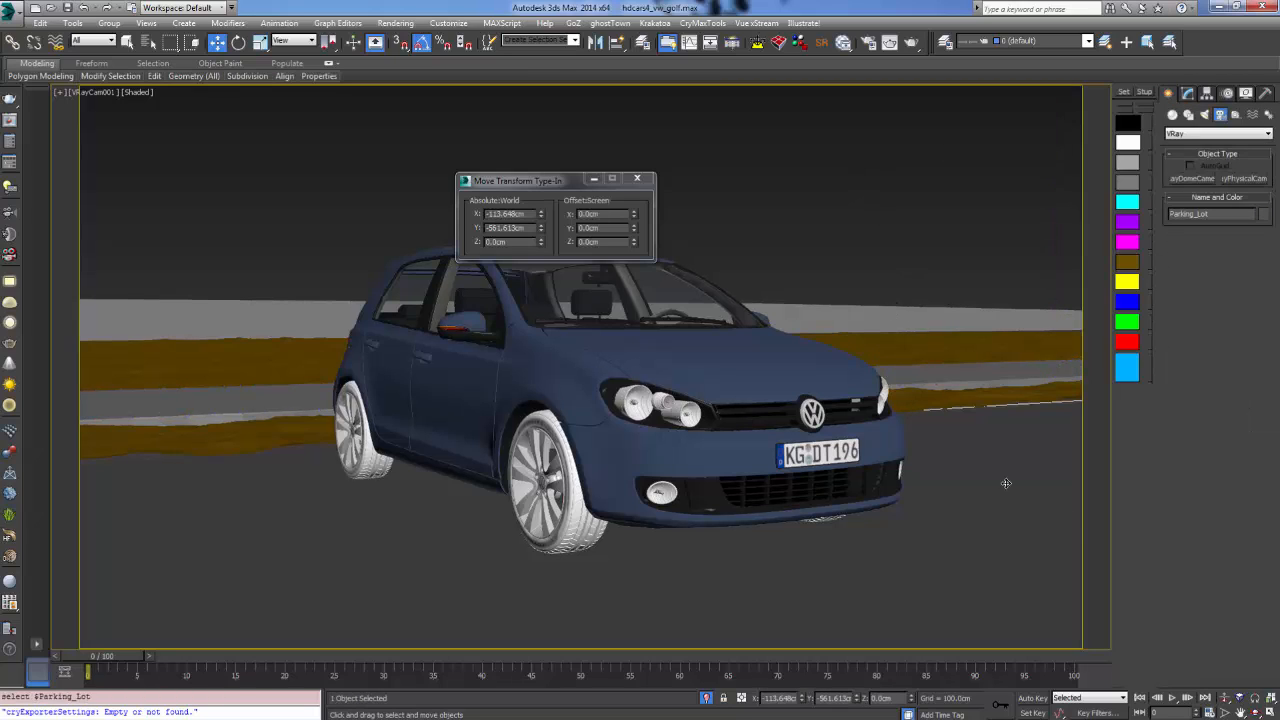
key("t")
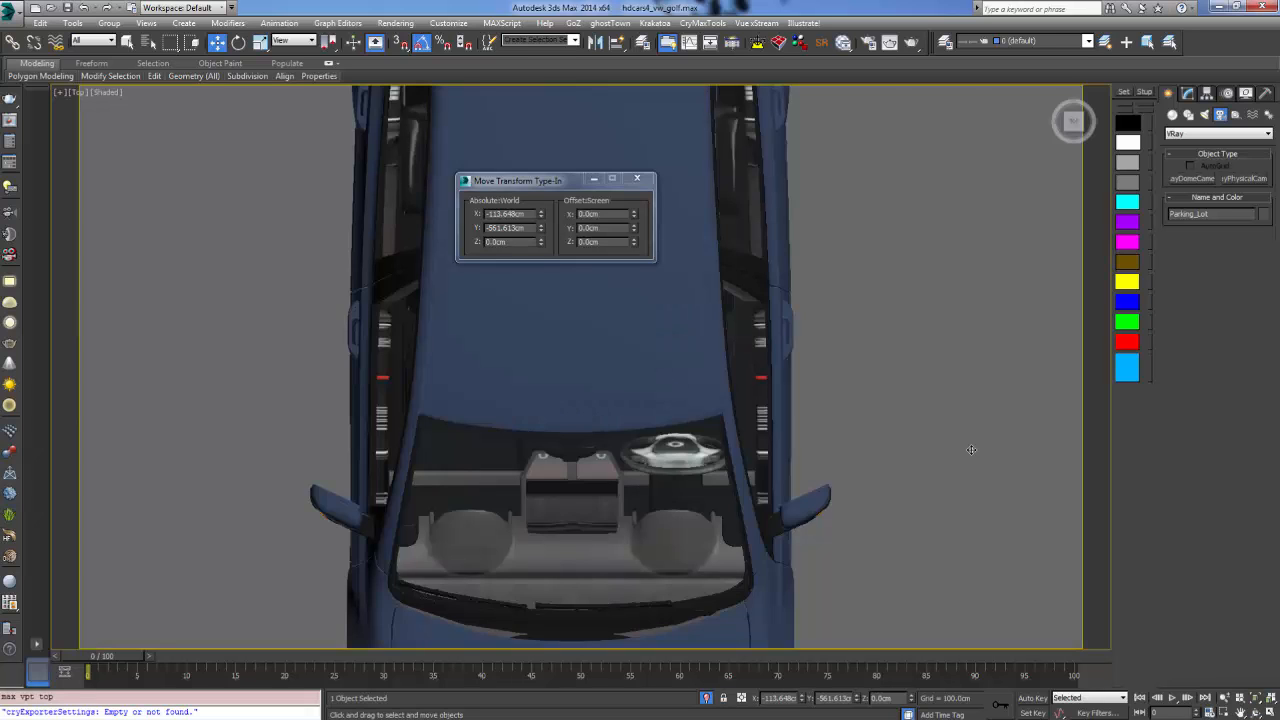
scroll(971, 410, "down", 4)
scroll(944, 389, "down", 3)
middle_click_drag(944, 389, 700, 374)
scroll(534, 428, "down", 1)
scroll(534, 428, "up", 2)
scroll(534, 428, "up", 2)
scroll(911, 349, "down", 2)
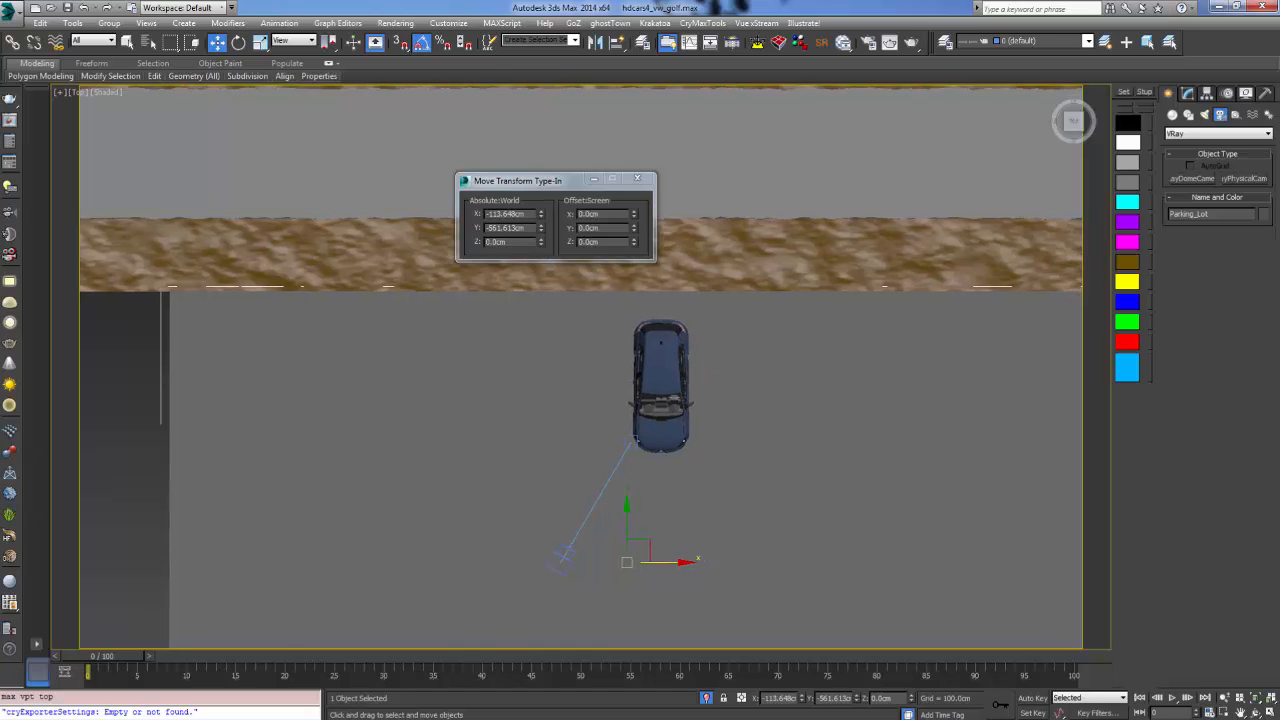
View the reference photo 2014-maserati-ghibli-s-q4-front-three-quarters.jpg through the Asset Browser, and close both the photo and the browser
left_click(1266, 93)
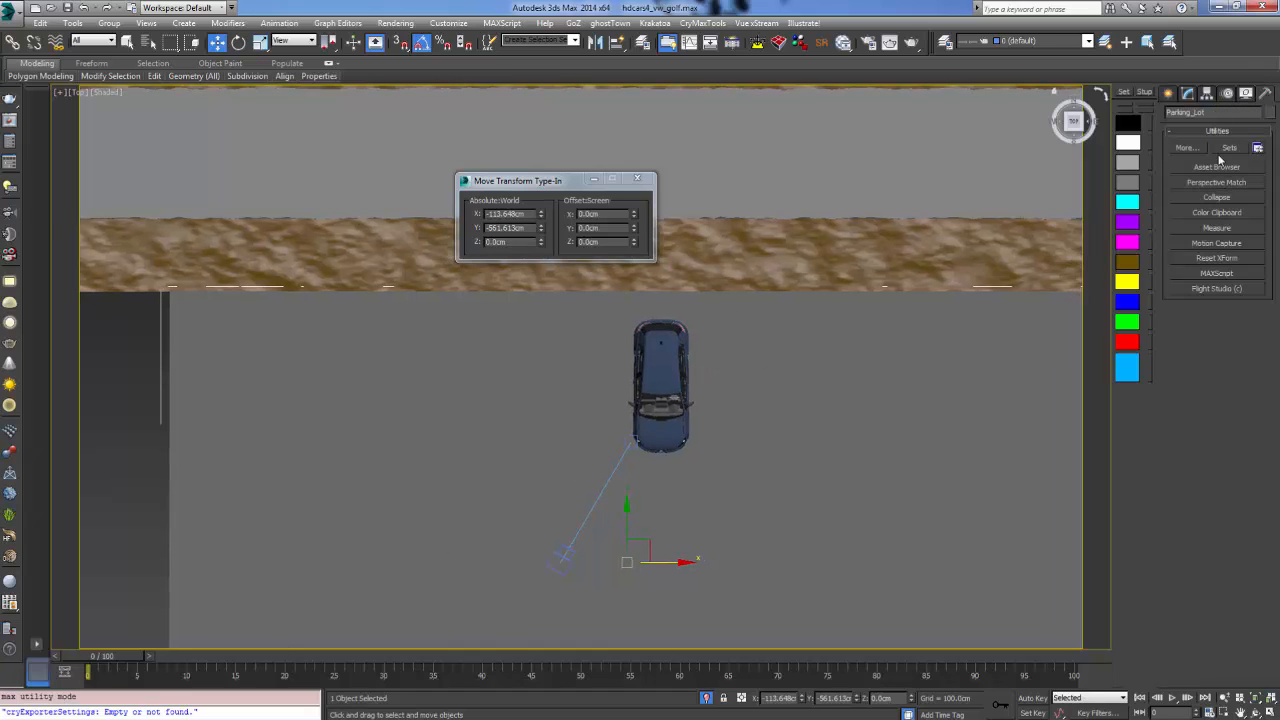
left_click(1217, 167)
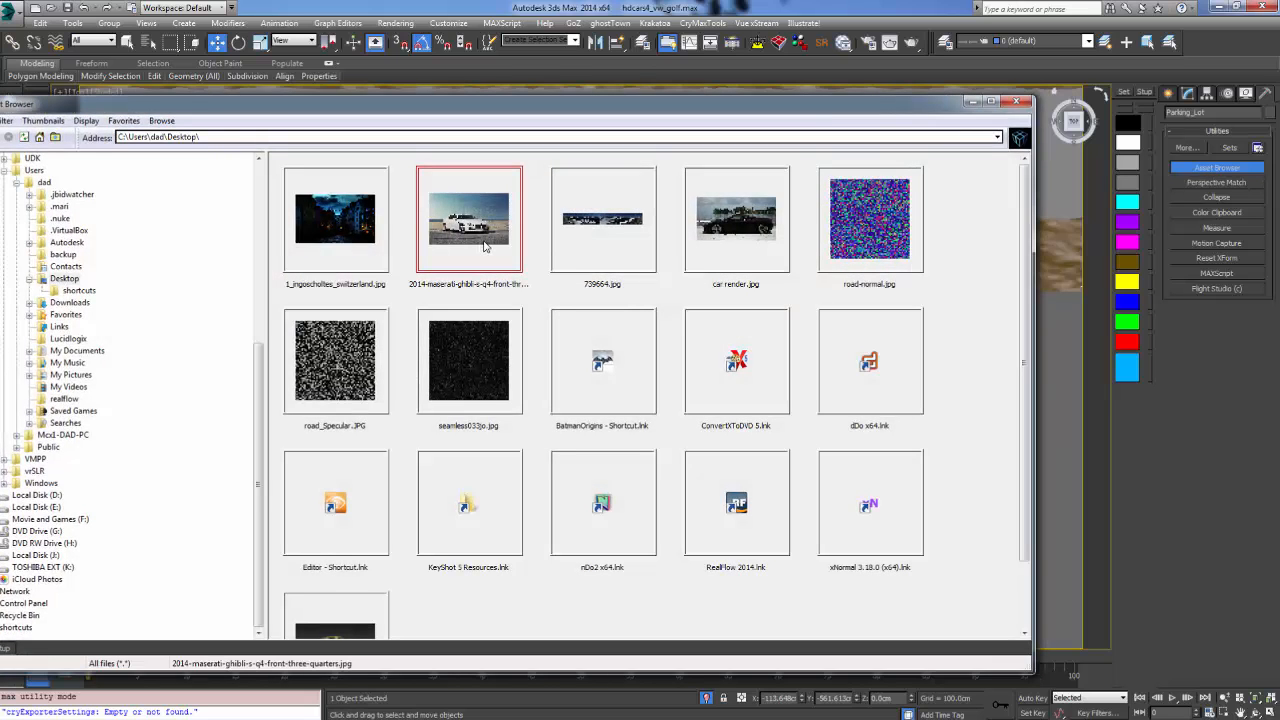
double_click(483, 240)
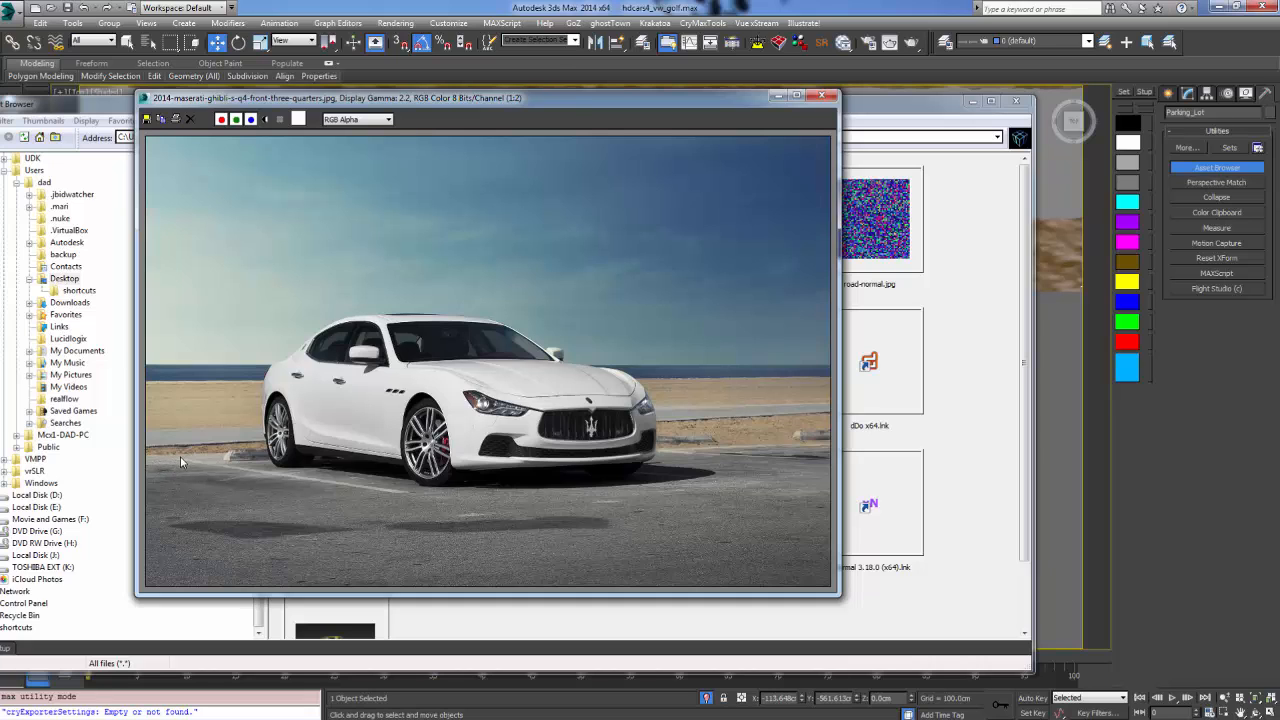
left_click(828, 98)
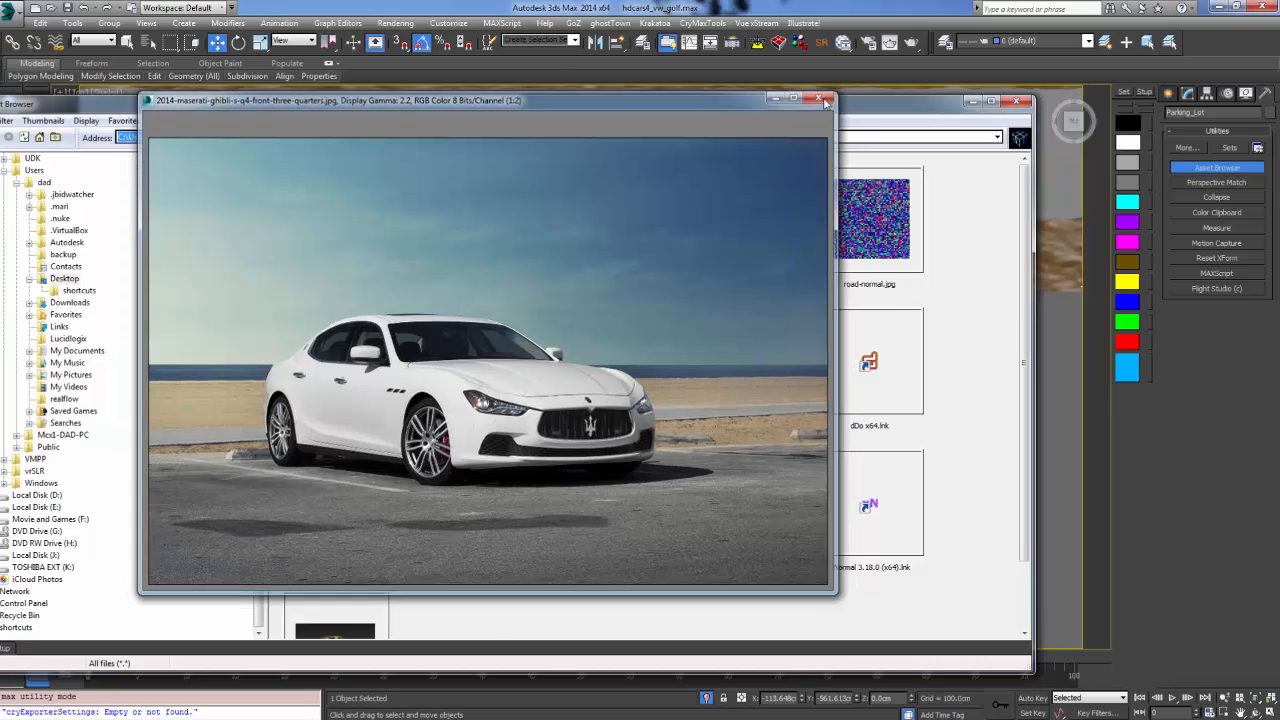
left_click(1017, 104)
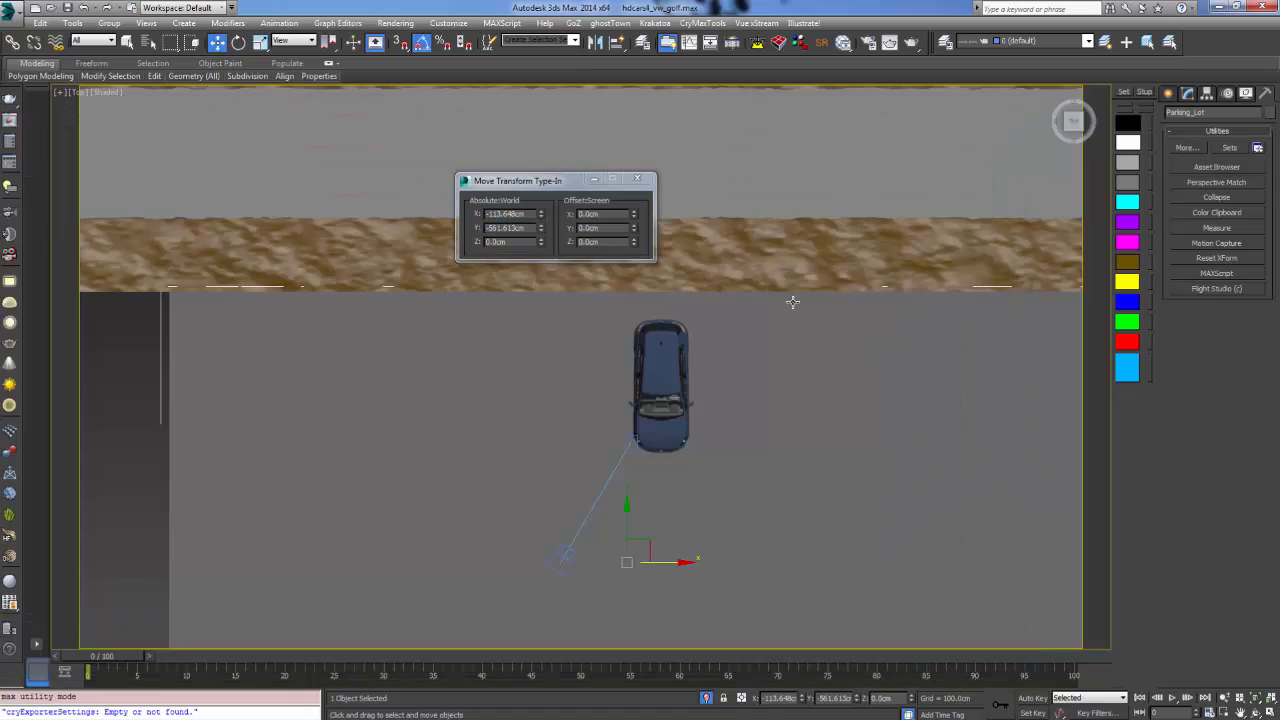
Create a box about 174 cm wide, 22 cm long and 18 cm high between the car's rear and the border
middle_click_drag(794, 300, 770, 364)
scroll(770, 364, "up", 3)
right_click(768, 383)
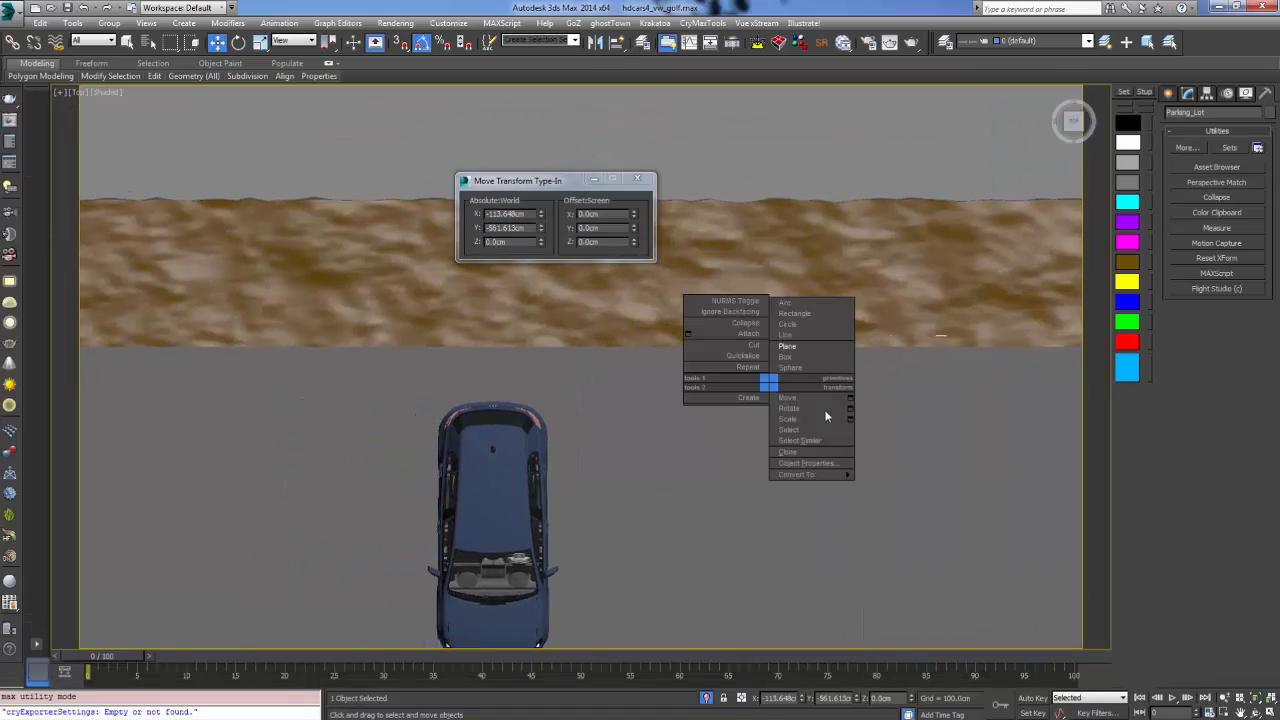
left_click(786, 358)
scroll(543, 420, "up", 3)
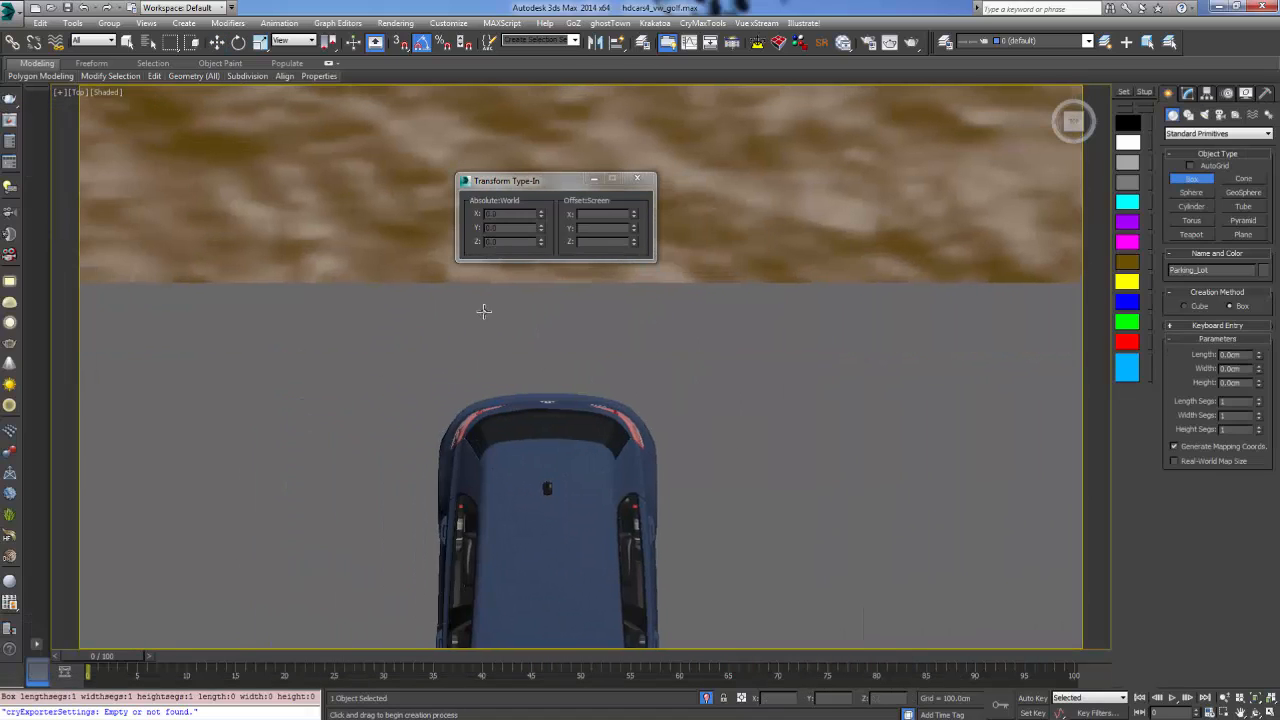
left_click_drag(427, 318, 647, 346)
left_click(651, 324)
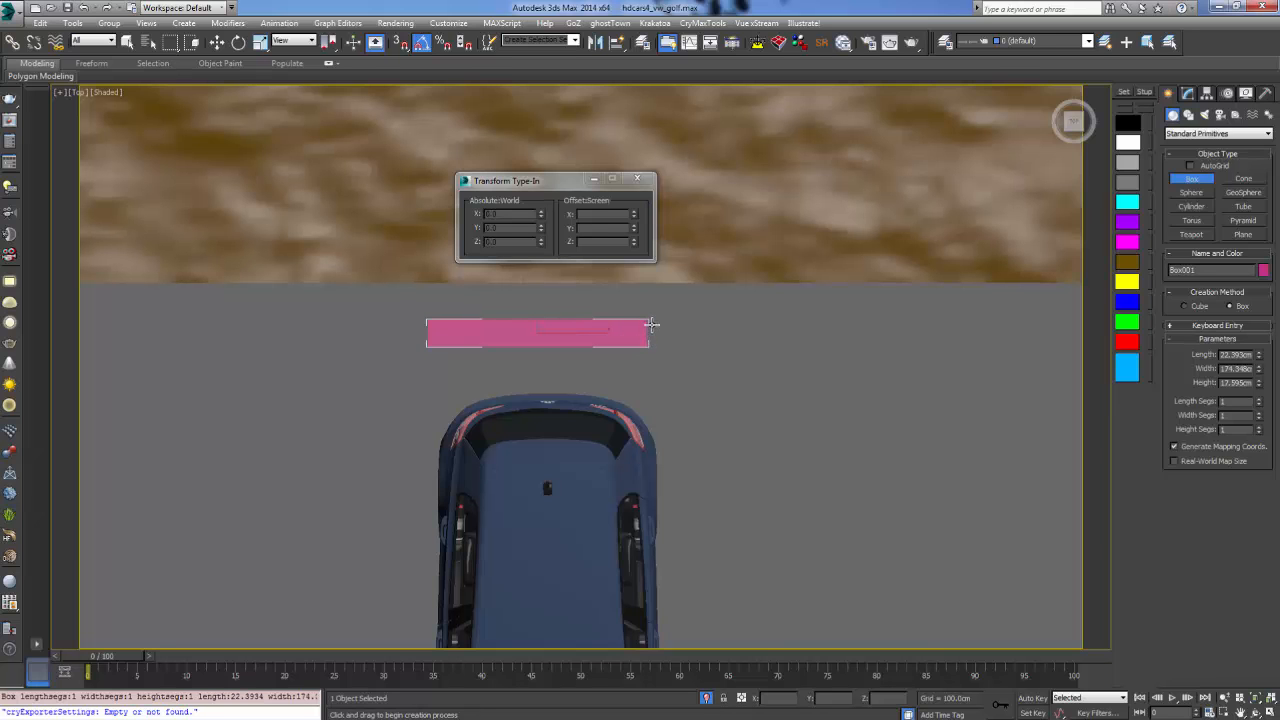
right_click(653, 324)
Show the new box from the side and unhide all objects without unhiding the layers
middle_click_drag(746, 391, 631, 291, "alt")
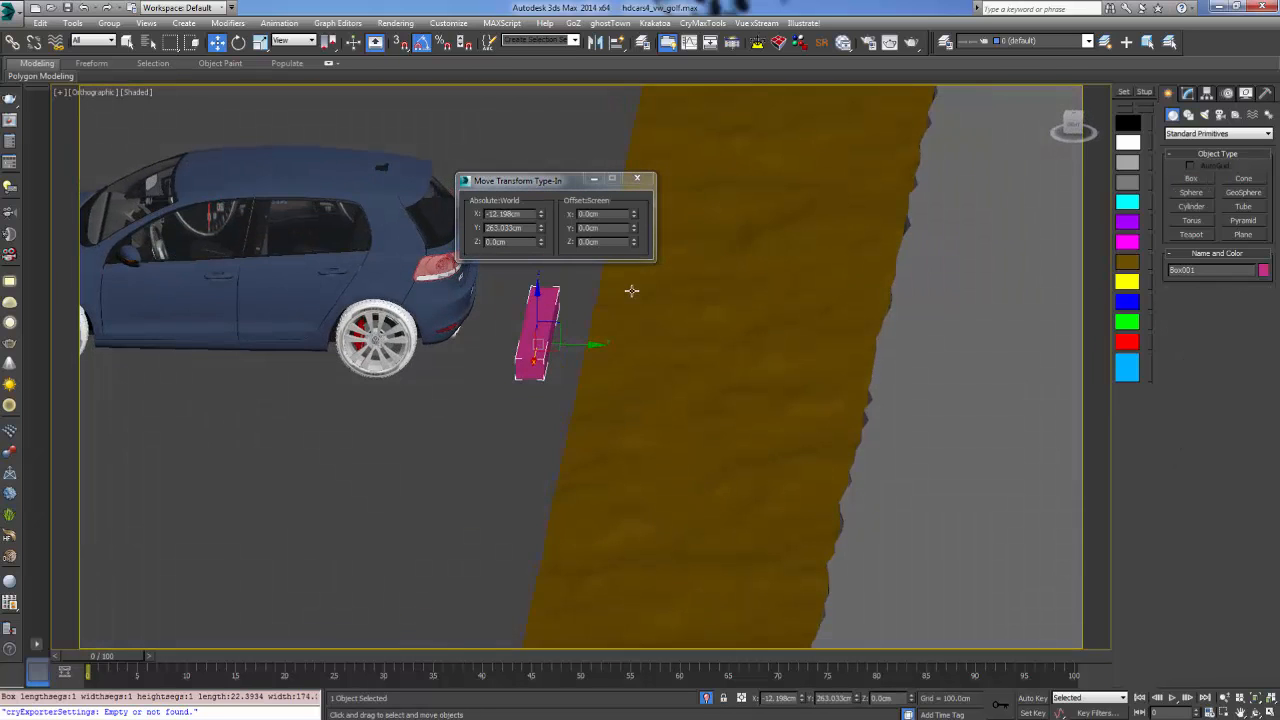
left_click(1074, 125)
scroll(515, 353, "up", 4)
middle_click_drag(514, 350, 500, 451)
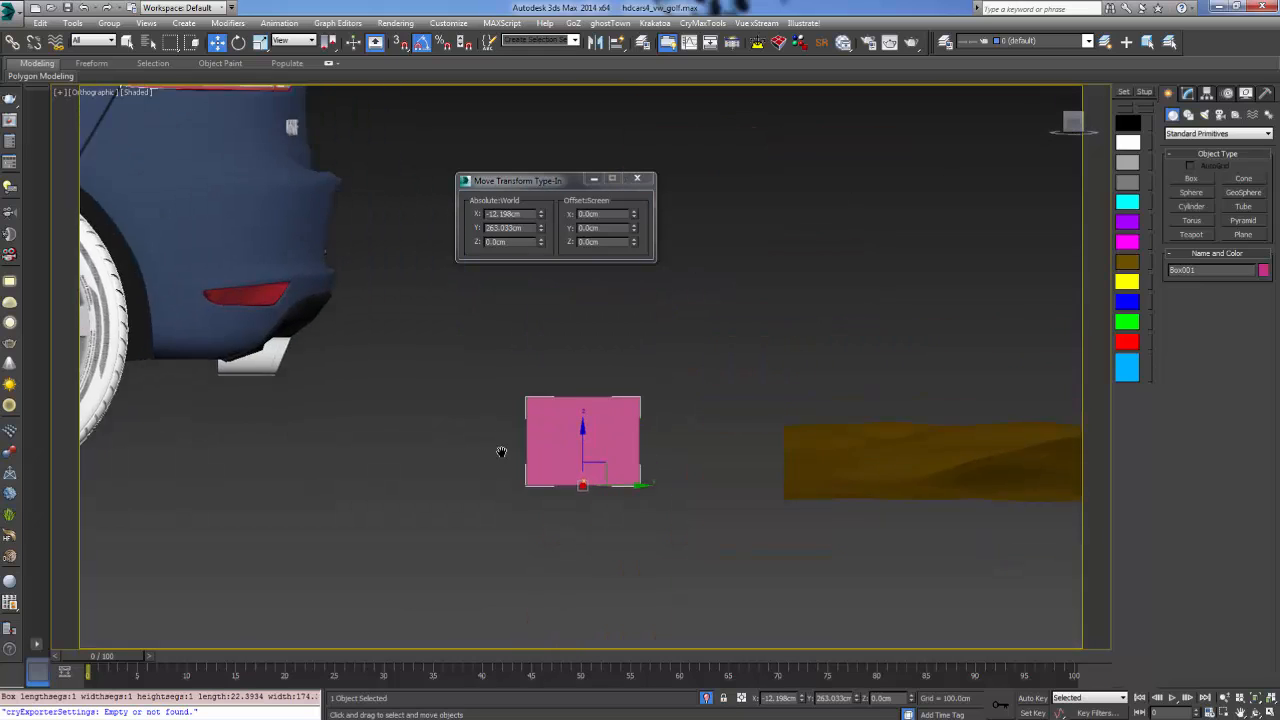
scroll(500, 451, "up", 1)
key("alt+u")
left_click(683, 406)
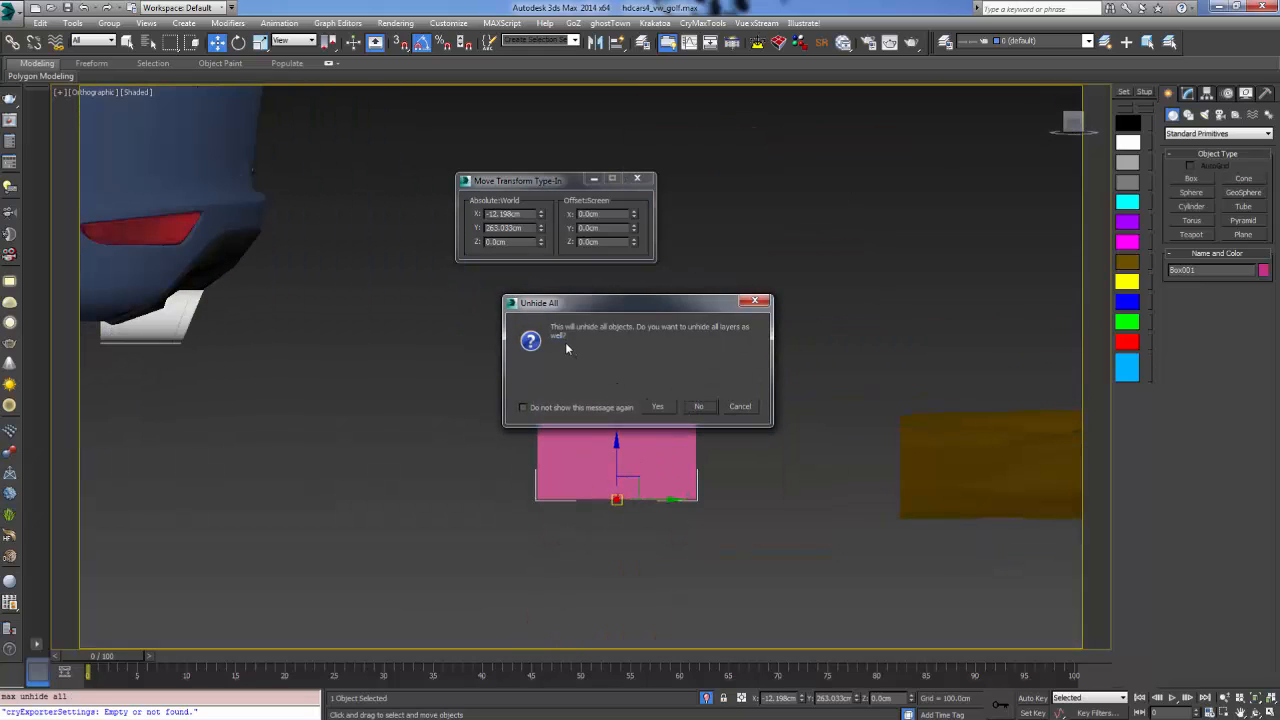
left_click(698, 406)
Convert the box behind the car to an Editable Poly
middle_click_drag(632, 423, 545, 427)
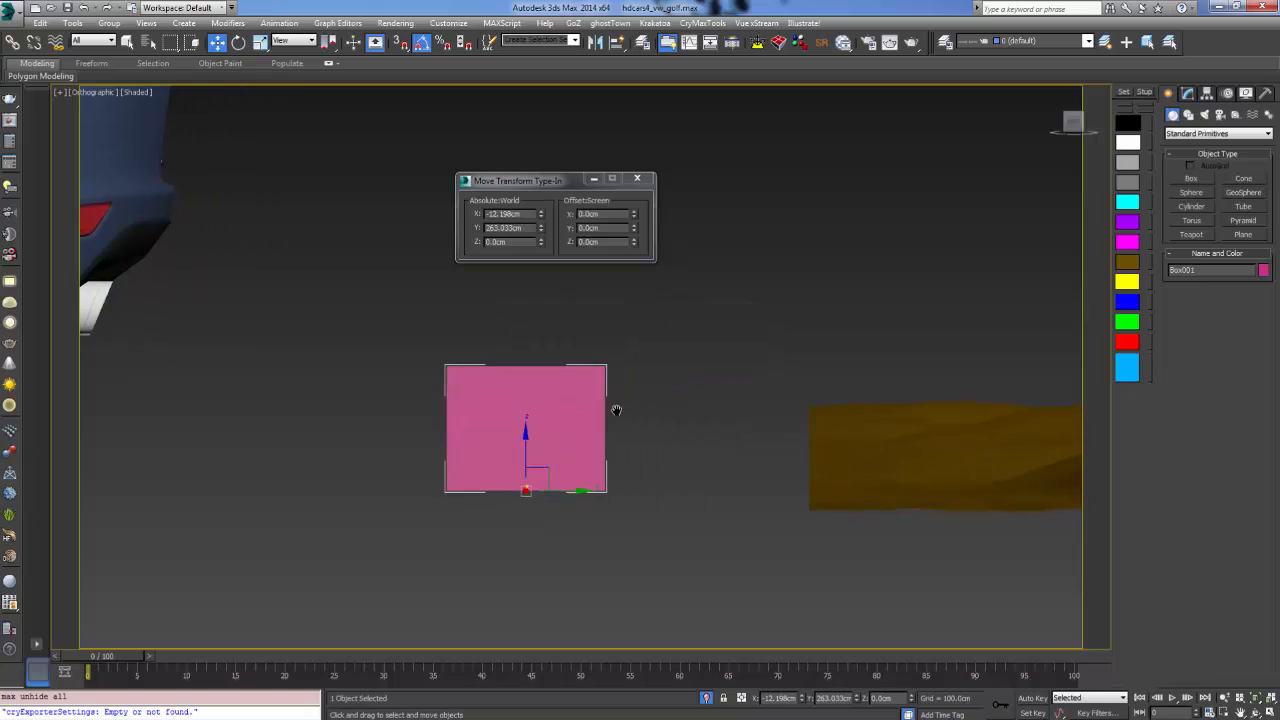
right_click(545, 427)
mouse_move(605, 552)
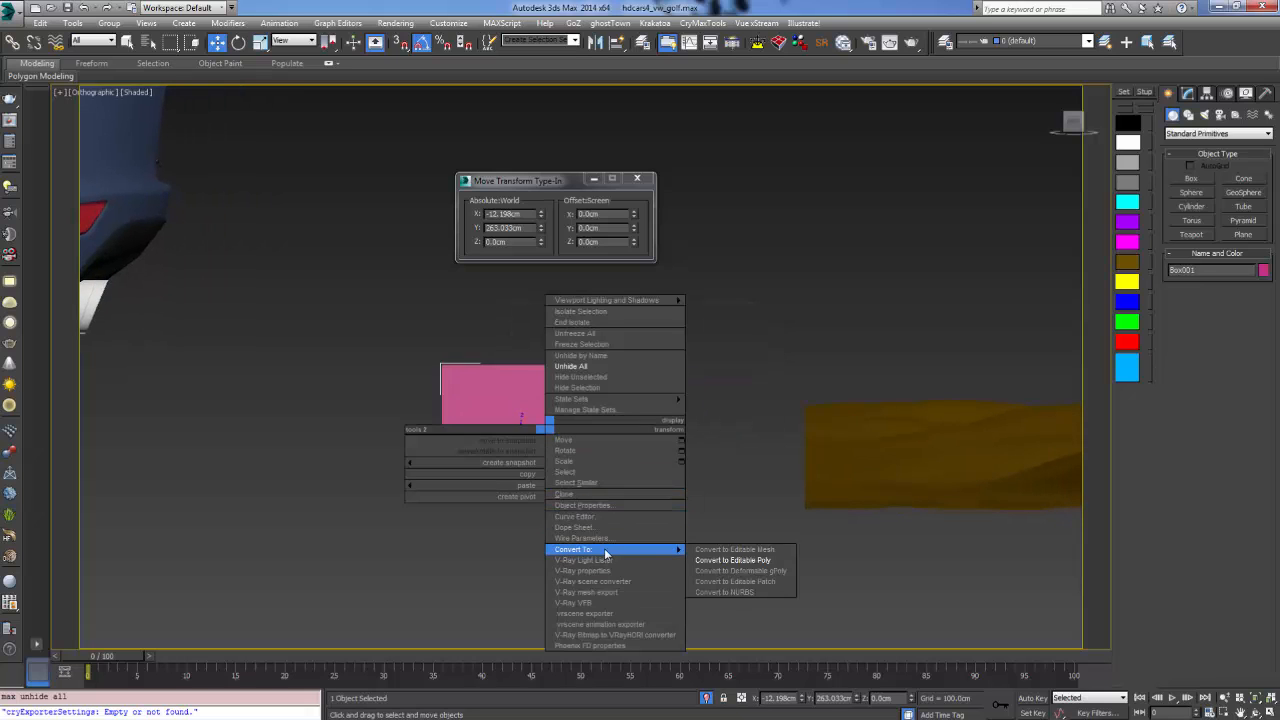
left_click(733, 560)
scroll(616, 458, "down", 3)
scroll(616, 464, "up", 3)
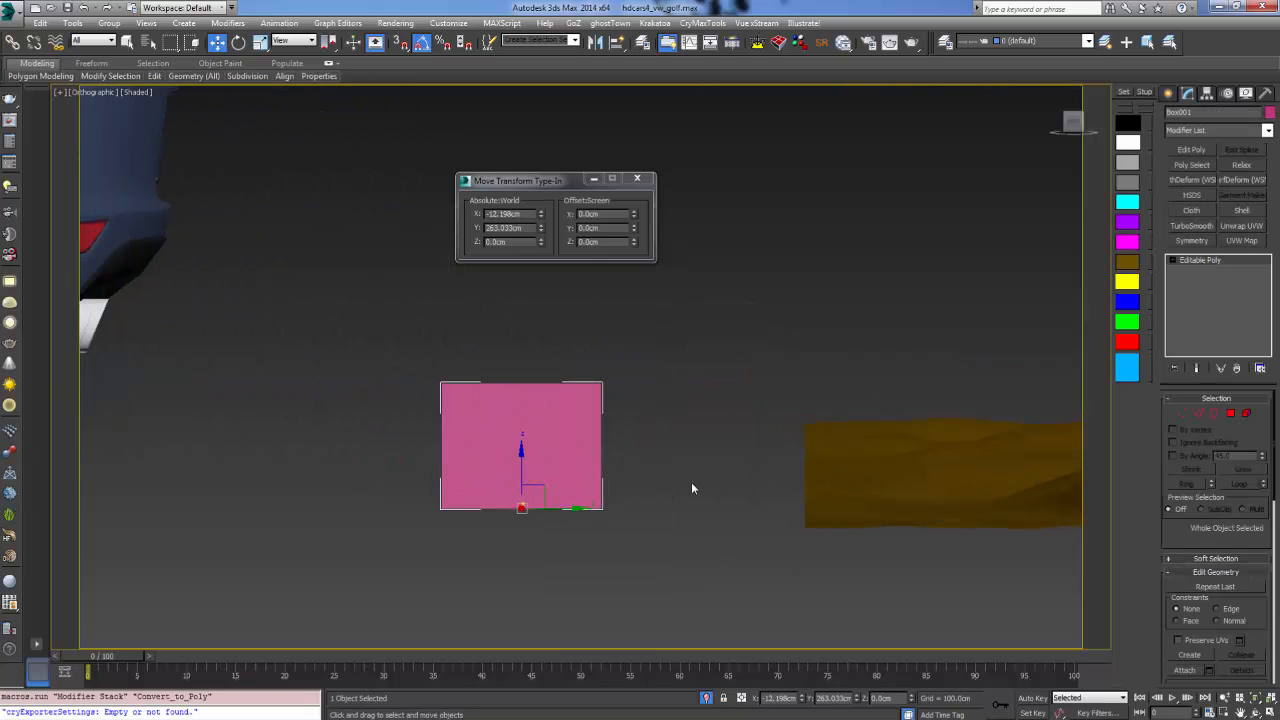
Select the box's four top vertices and scale them inwards along Y to taper its cross-section
key("2")
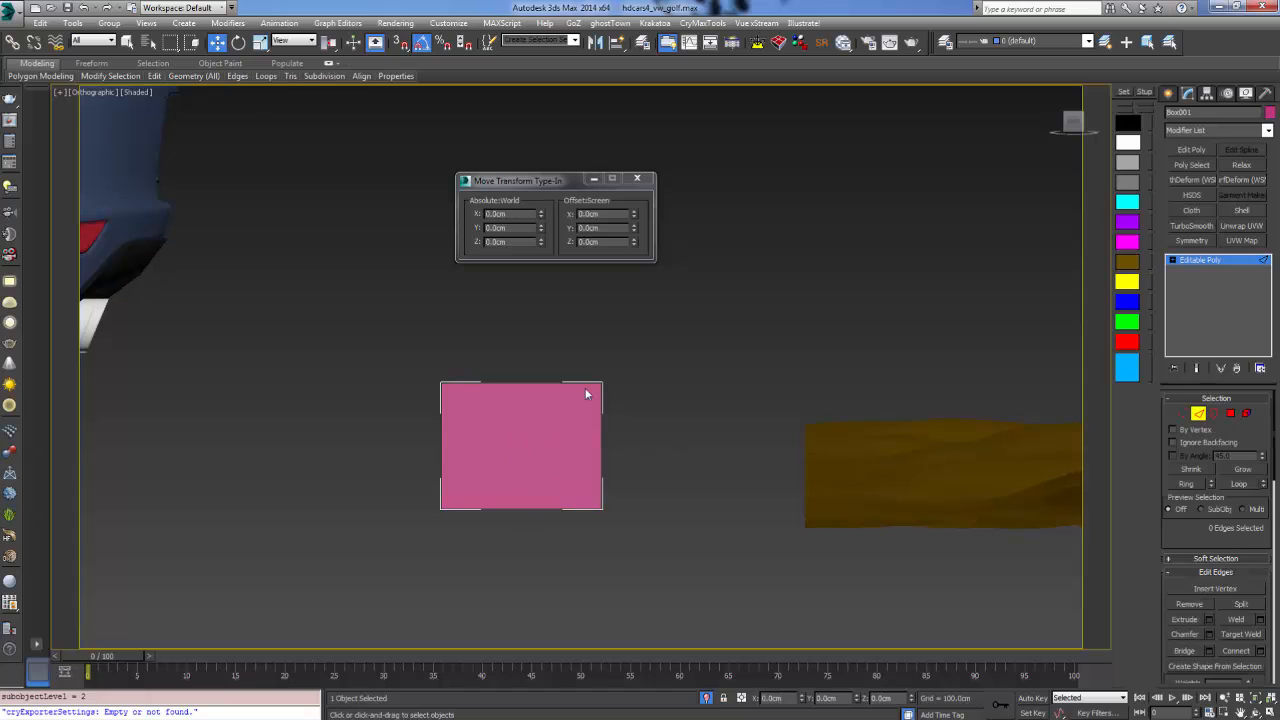
left_click(1174, 261)
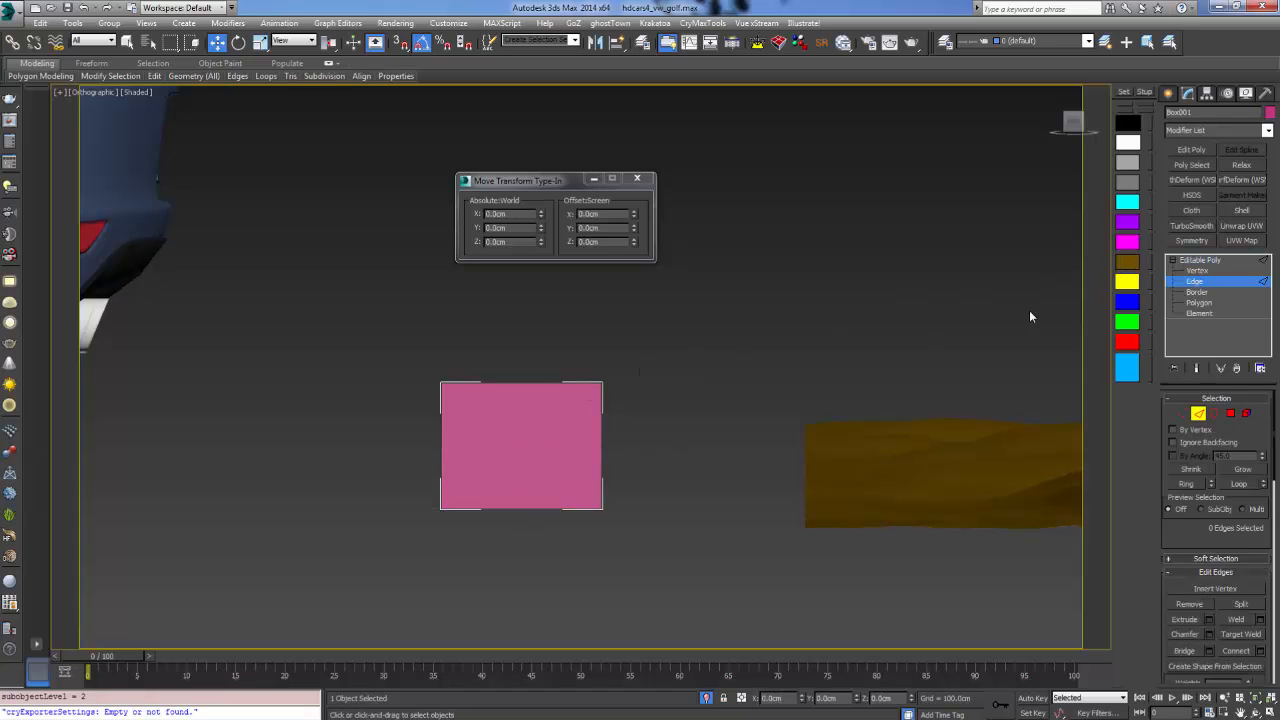
left_click(1197, 271)
left_click_drag(649, 359, 420, 405)
scroll(615, 429, "up", 2)
middle_click_drag(615, 429, 627, 445)
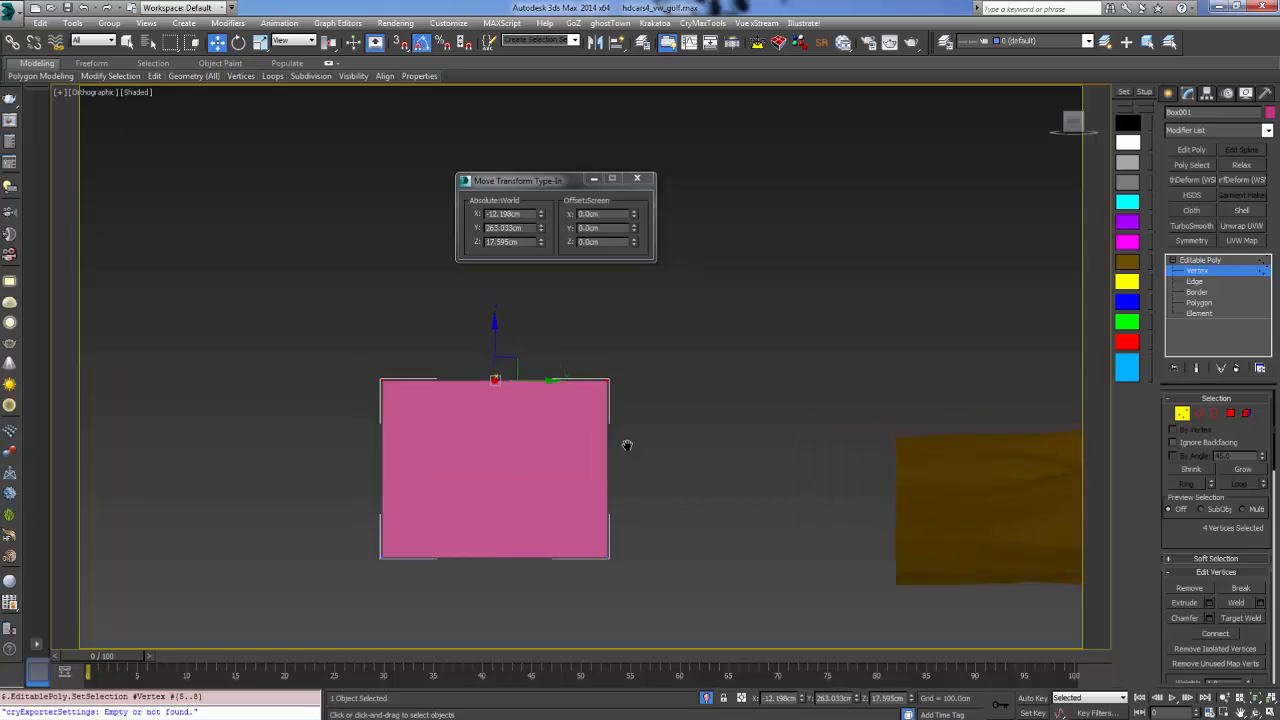
key("r")
left_click_drag(552, 384, 519, 388)
Connect the box's four upright edges with one segment, widening the new loop to about 112% in Y and lowering it about 2.3 cm
key("2")
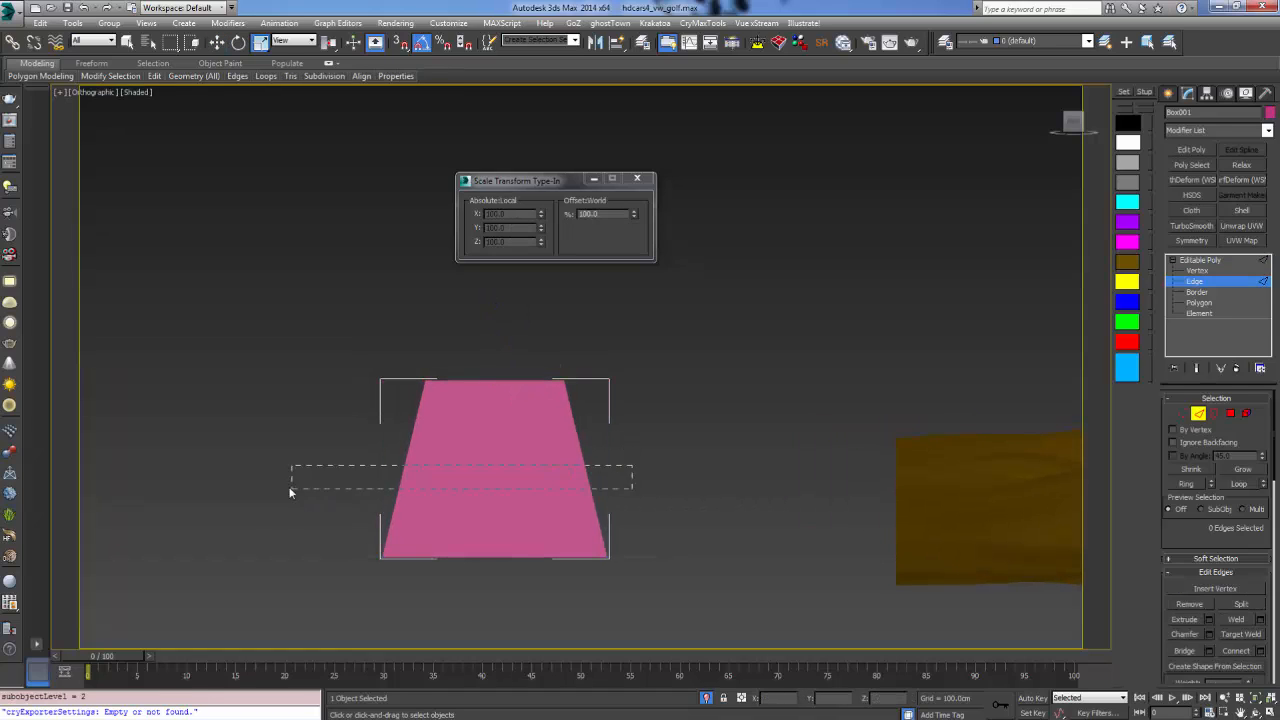
left_click_drag(290, 492, 291, 492)
right_click(672, 455)
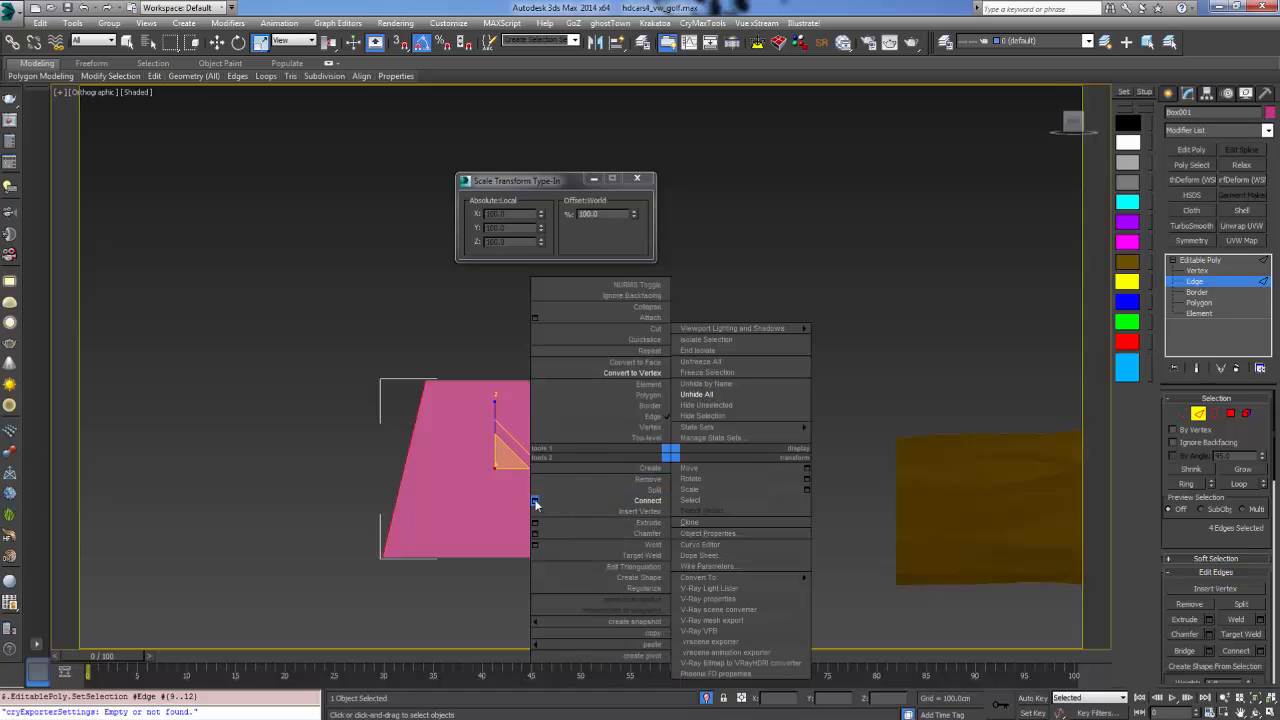
left_click(536, 503)
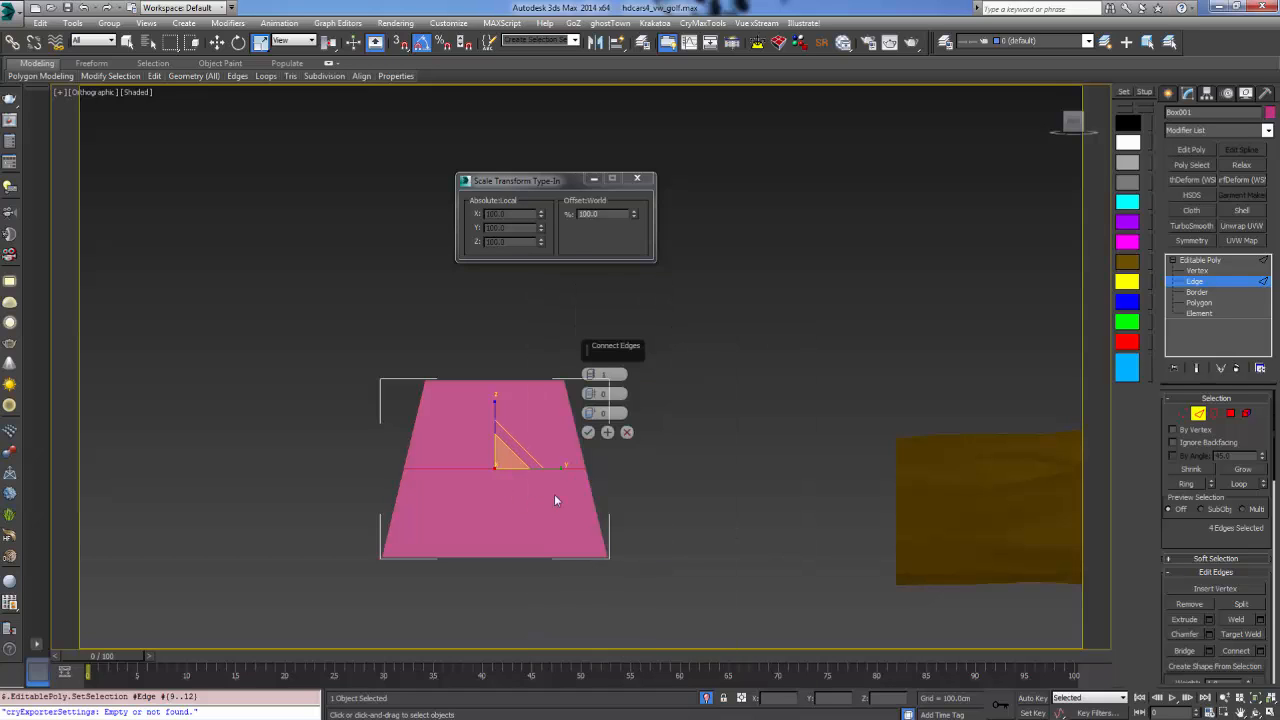
left_click(588, 432)
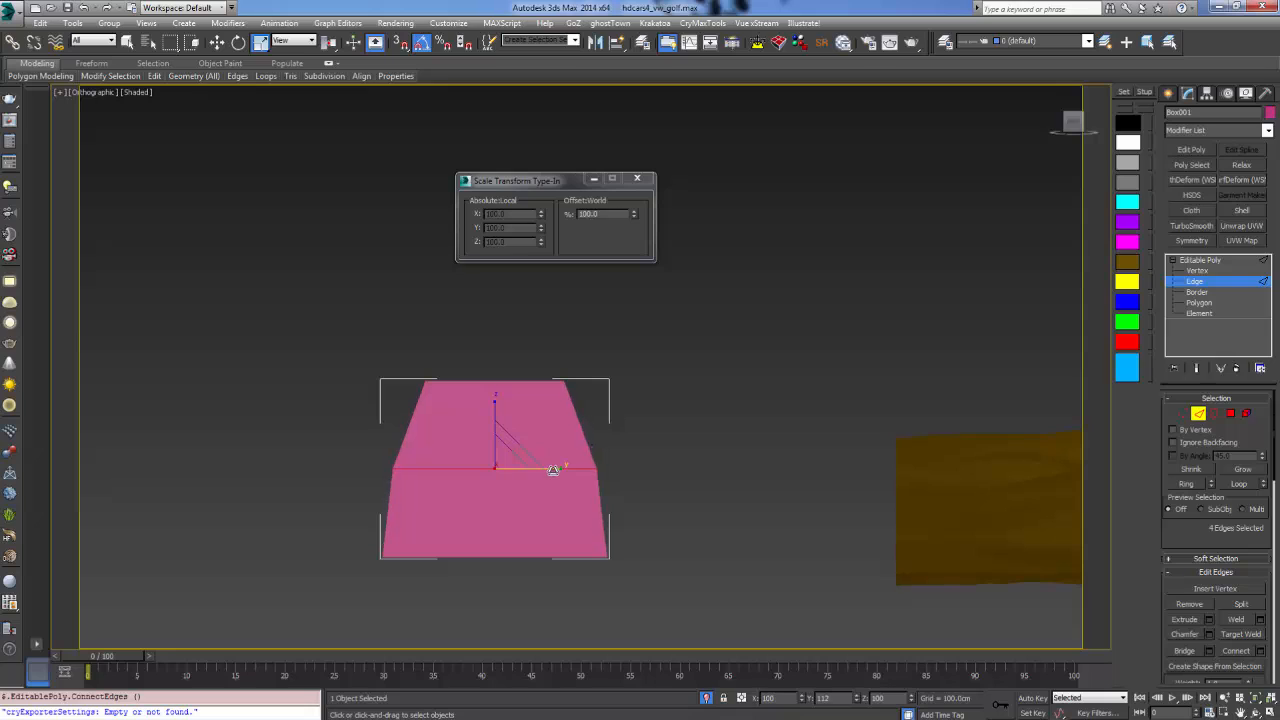
key("w")
left_click_drag(494, 418, 494, 461)
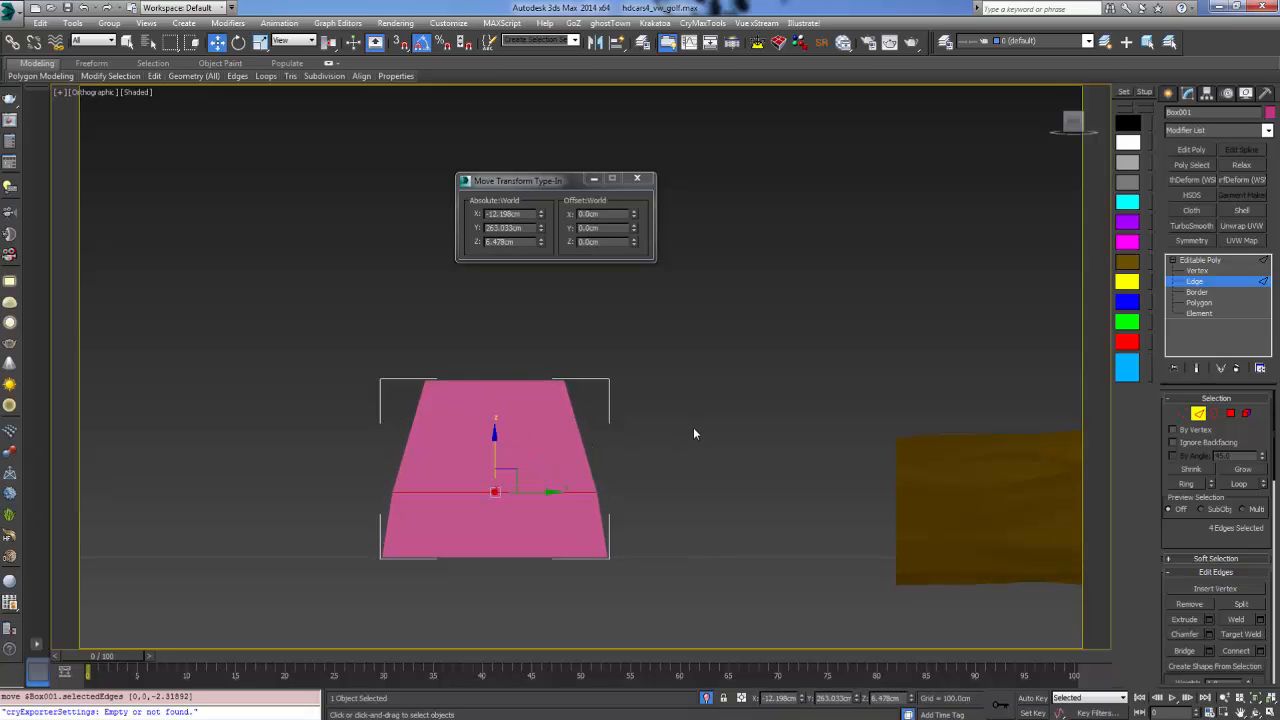
Isolate the tapered box and frame it in the front view
scroll(577, 457, "down", 4)
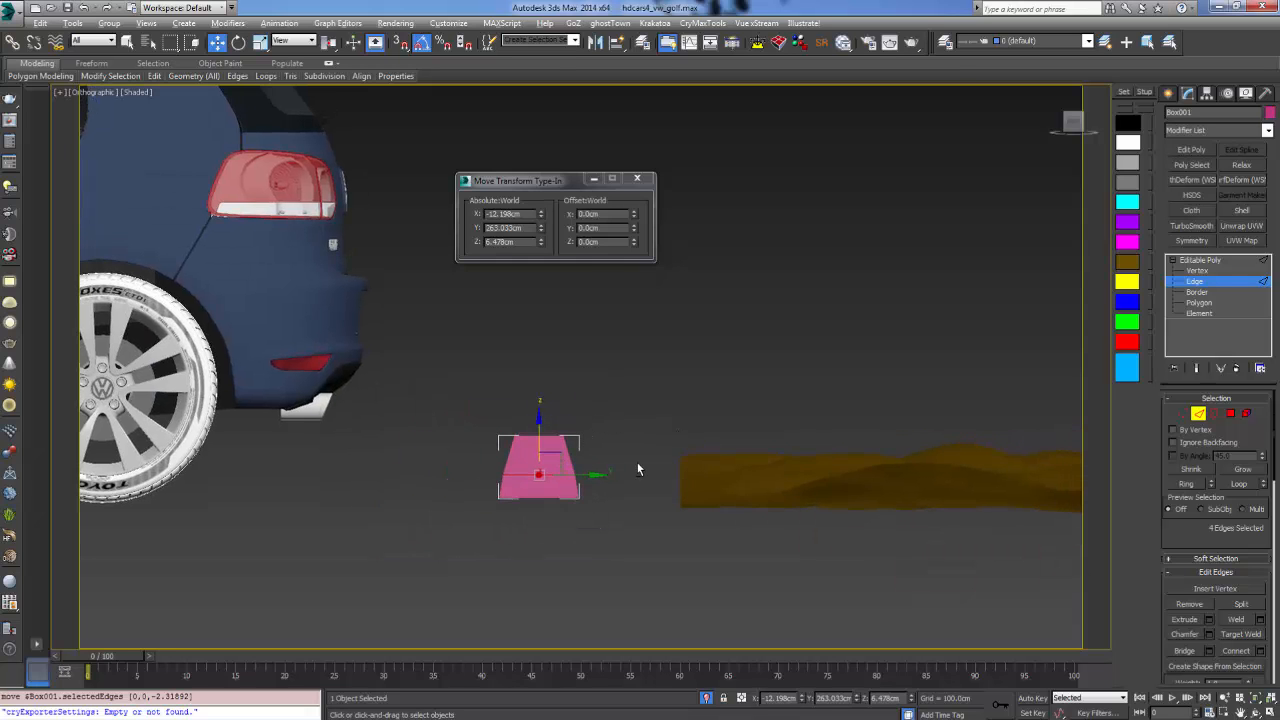
middle_click_drag(637, 465, 580, 480, "alt")
left_click(1073, 128)
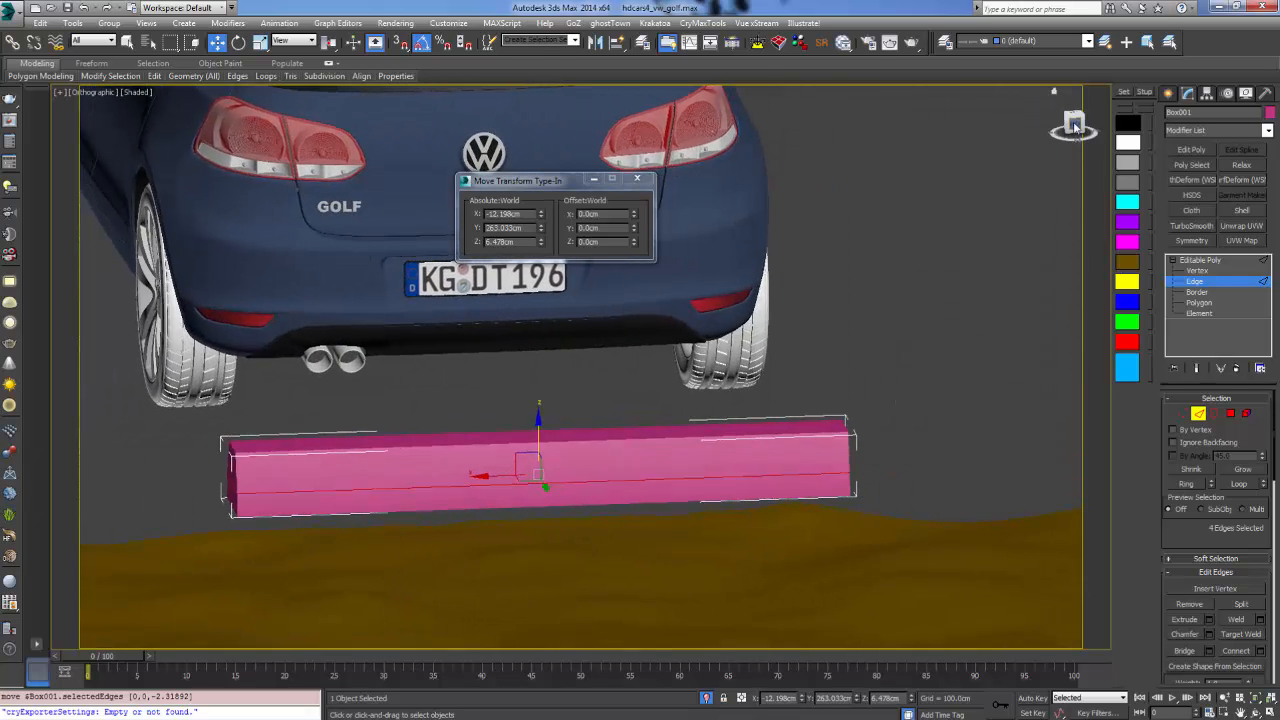
middle_click_drag(697, 349, 490, 371, "alt")
key("2")
key("alt+q")
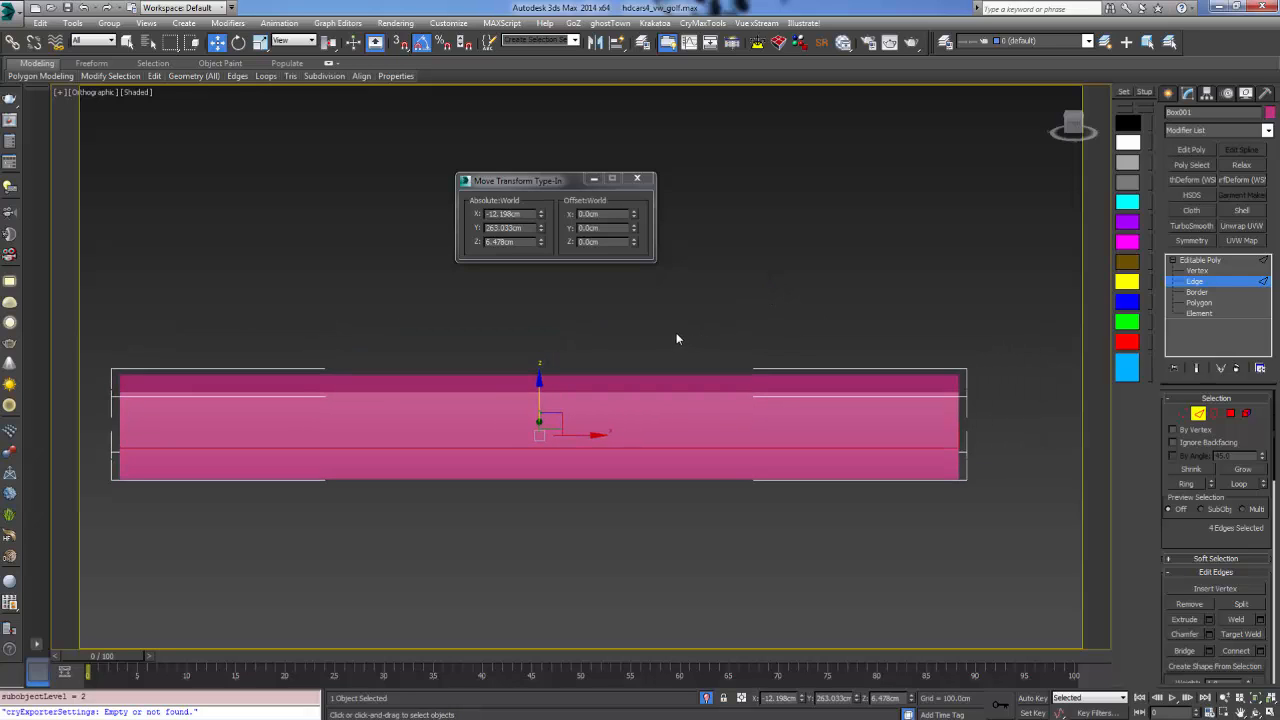
key("f")
key("z")
scroll(907, 347, "down", 2)
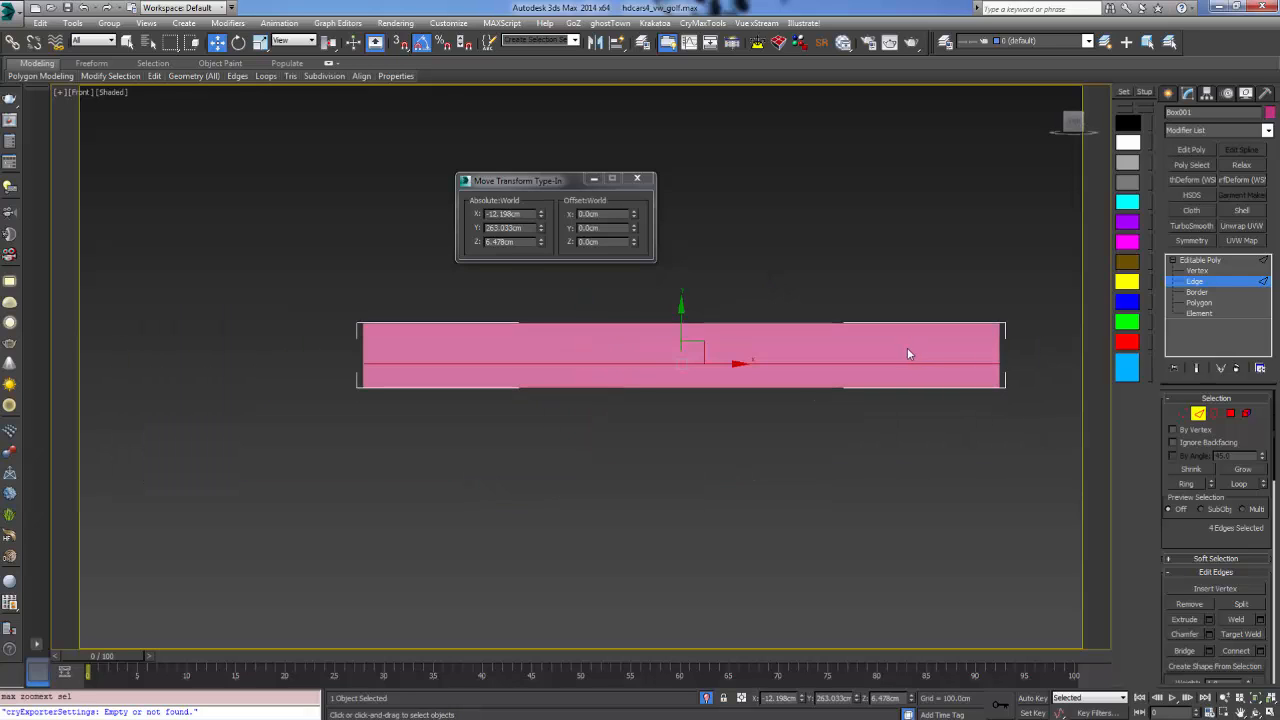
Select the box's top vertices and scale them slightly inwards along X to slope its ends
key("1")
left_click_drag(340, 349, 342, 350)
middle_click_drag(672, 384, 460, 478)
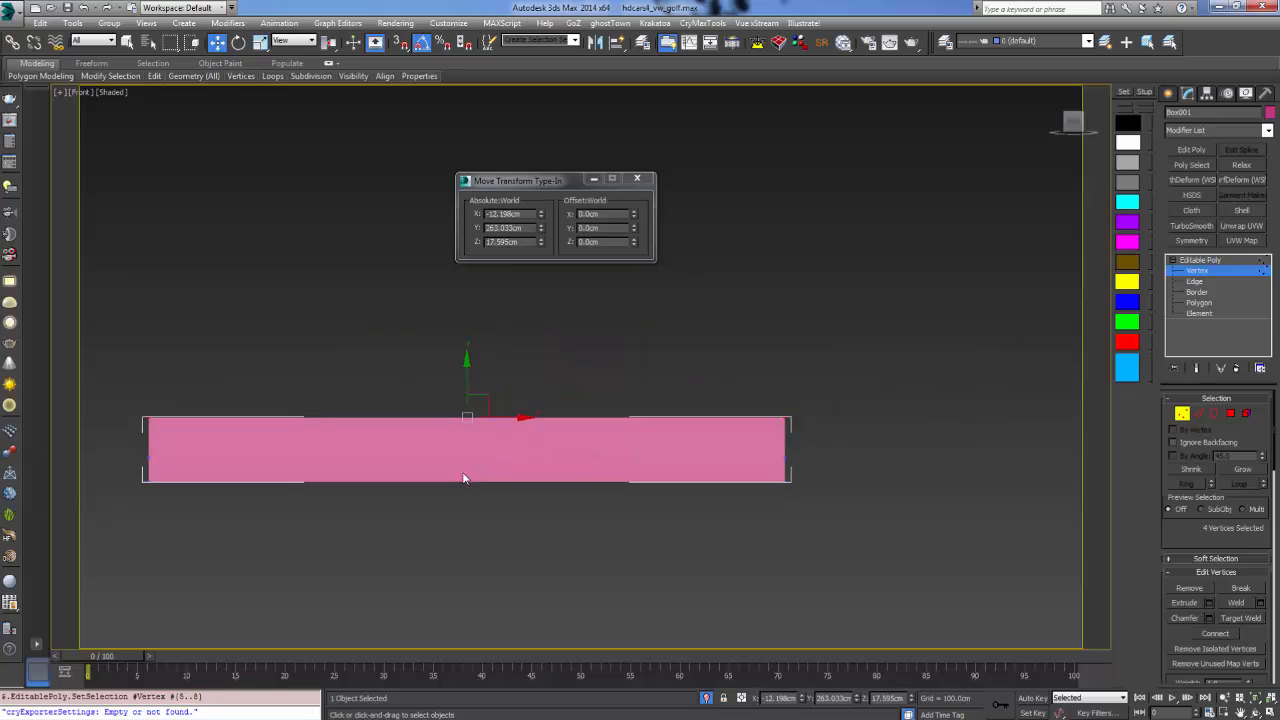
key("r")
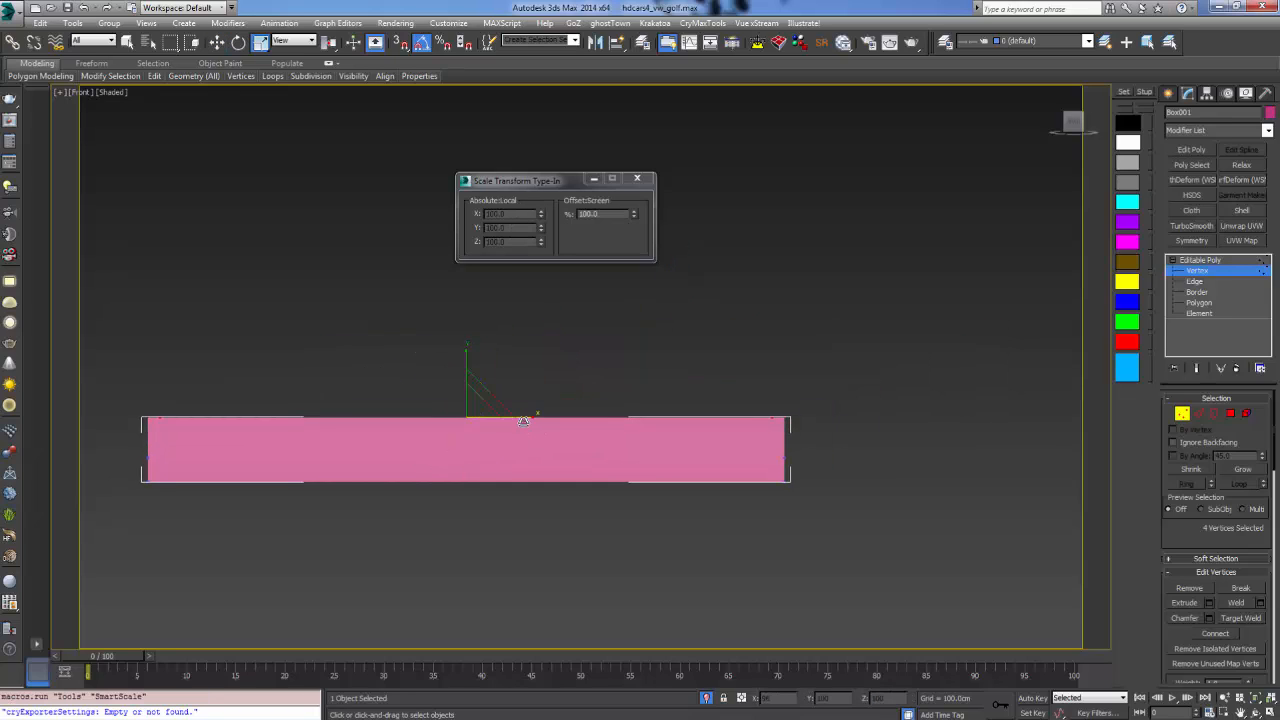
left_click_drag(526, 424, 524, 425)
Select all of the tapered box's edges and add a Quad Chamfer modifier with 2 iterations
middle_click_drag(524, 425, 831, 377, "alt")
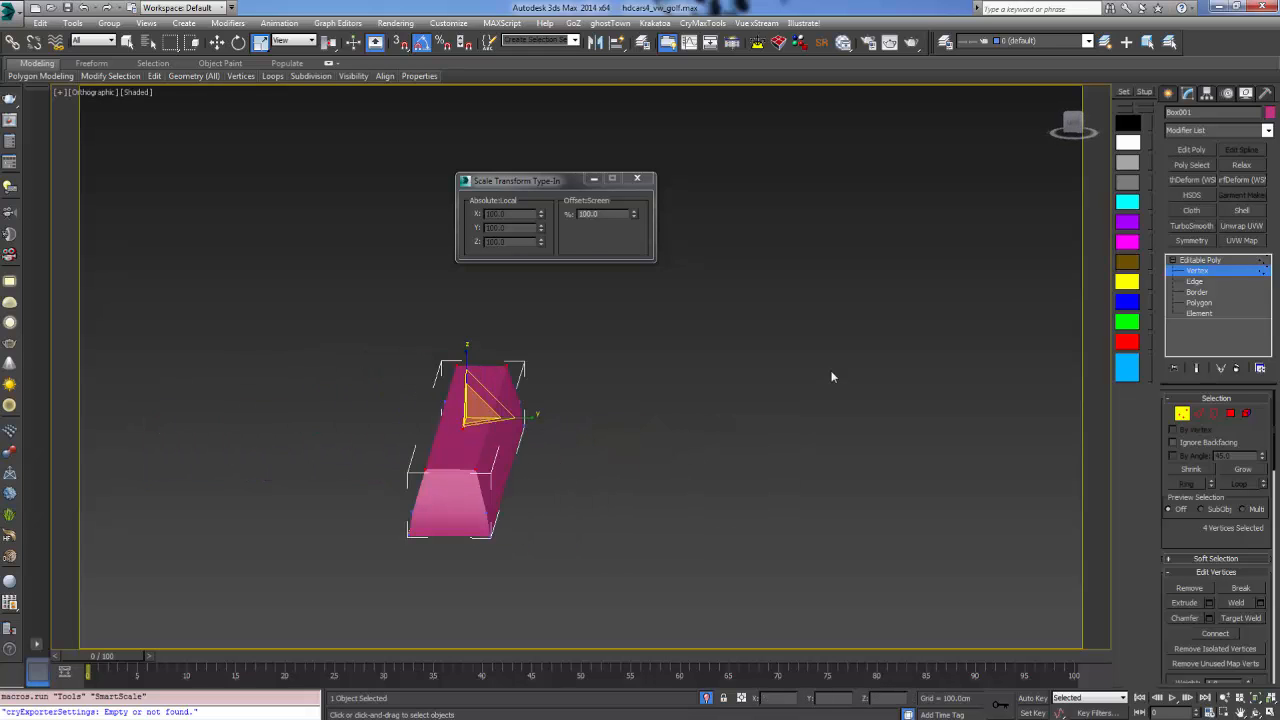
left_click(1181, 282)
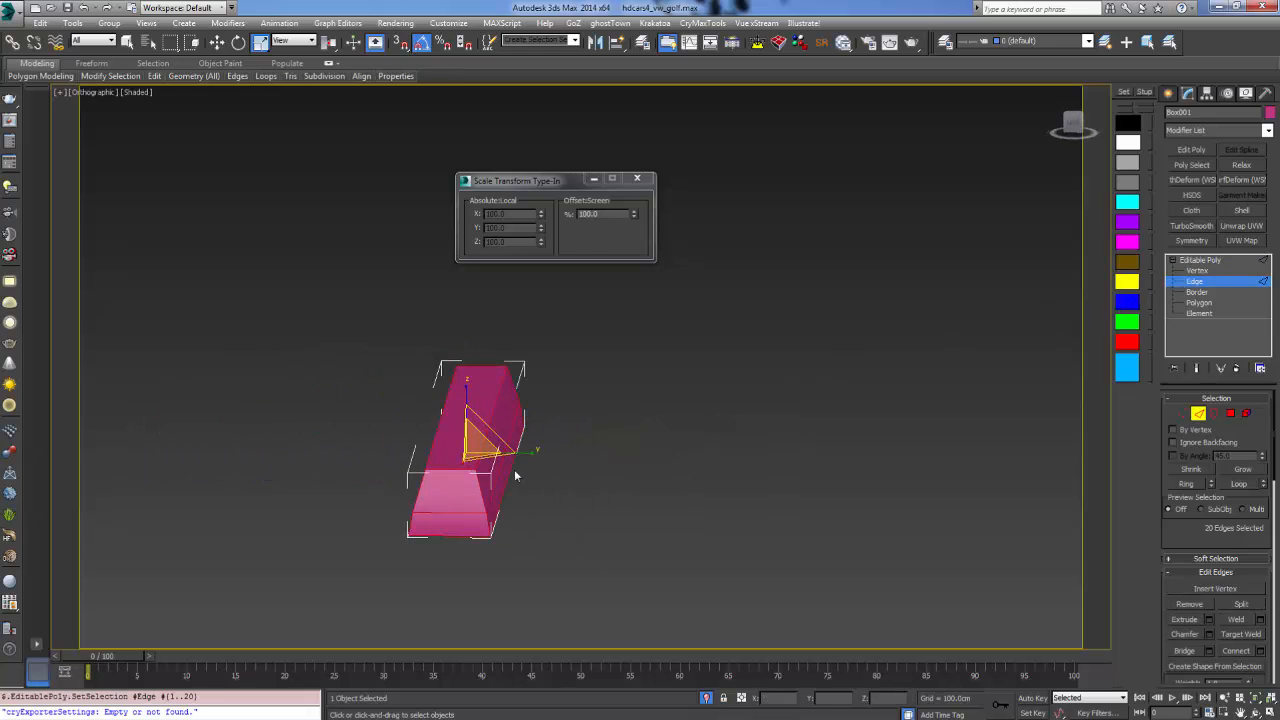
scroll(518, 478, "up", 3)
middle_click_drag(518, 478, 642, 398)
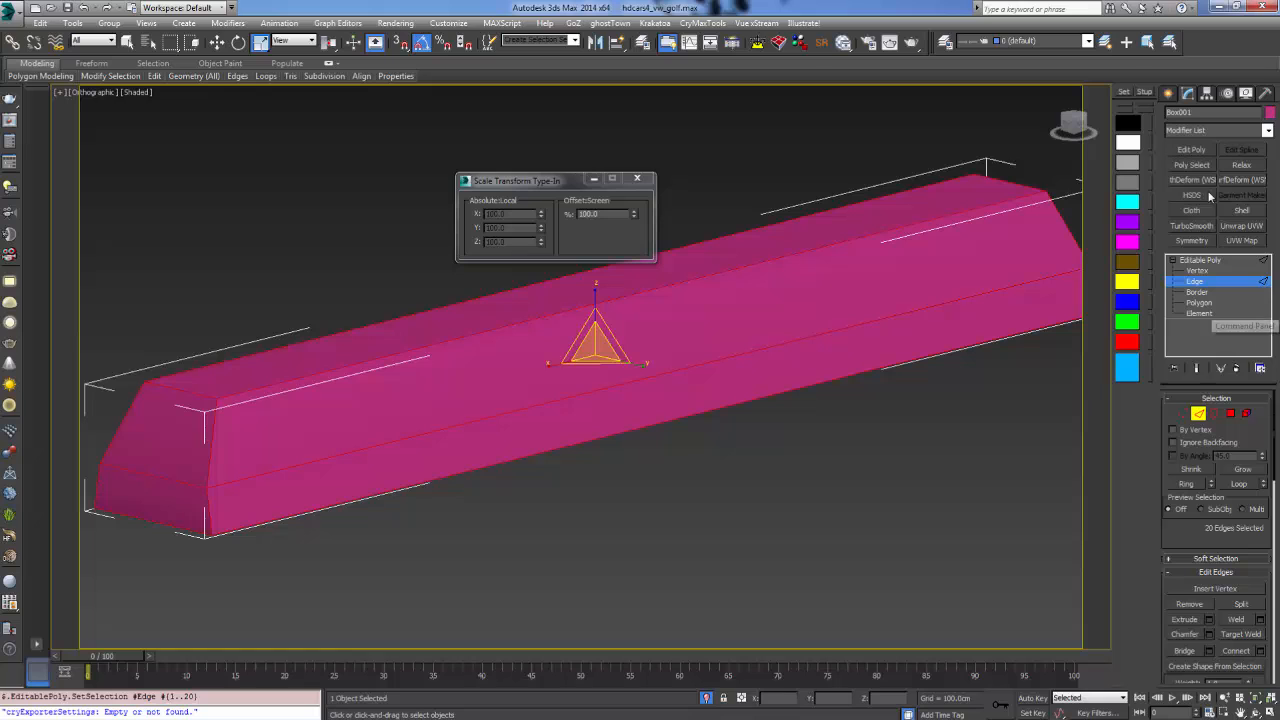
left_click(1267, 131)
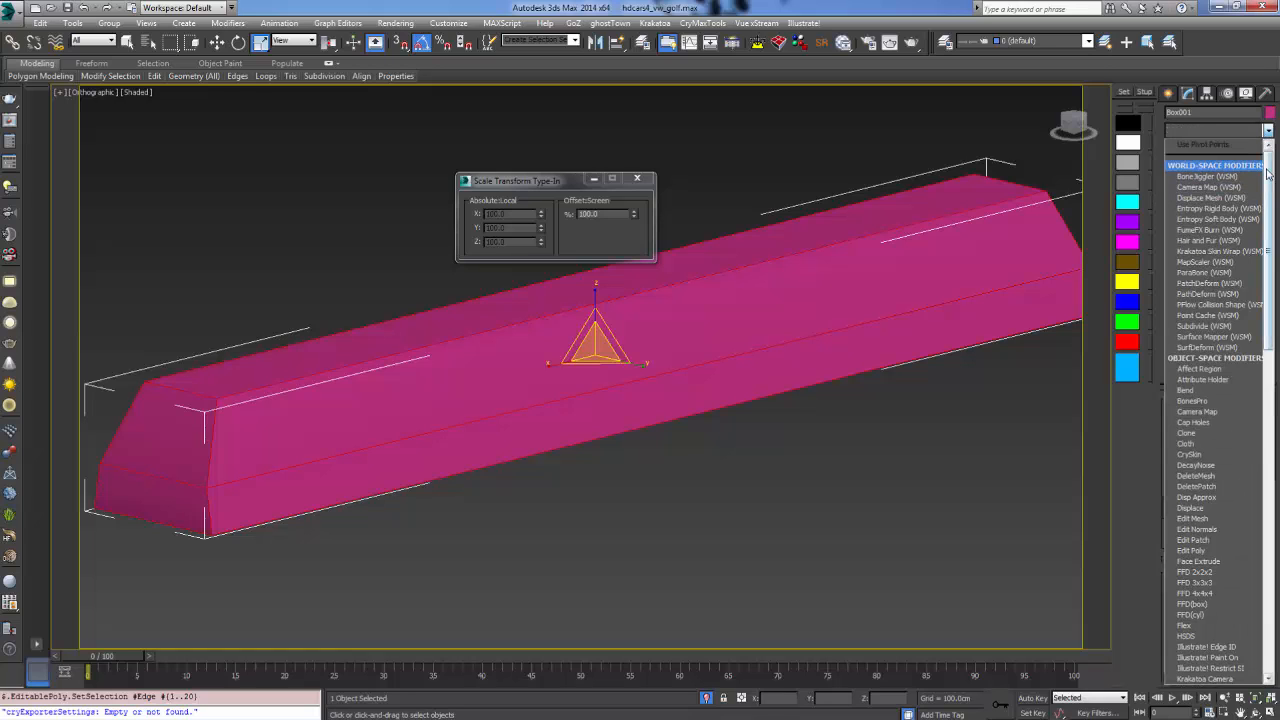
scroll(1255, 387, "down", 10)
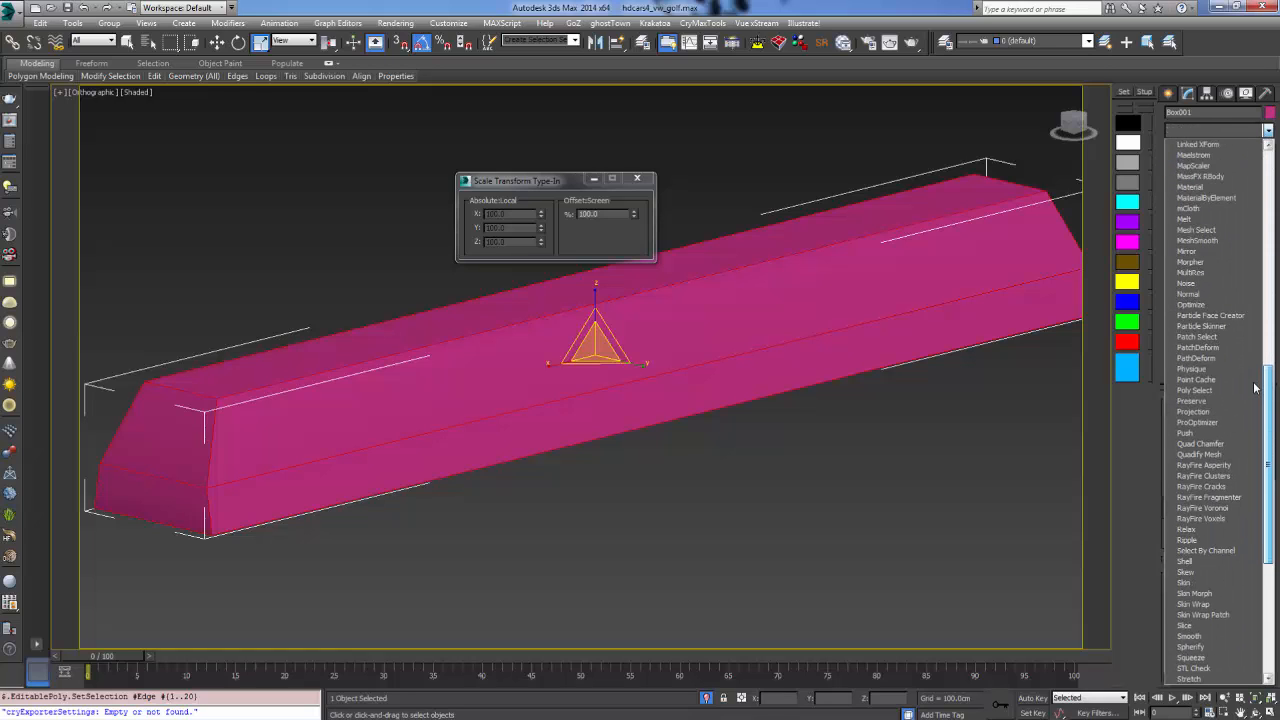
left_click(1200, 443)
mouse_move(748, 362)
middle_mouse_down("alt")
mouse_move(771, 357)
mouse_move(703, 354)
mouse_move(731, 354)
middle_mouse_up("alt")
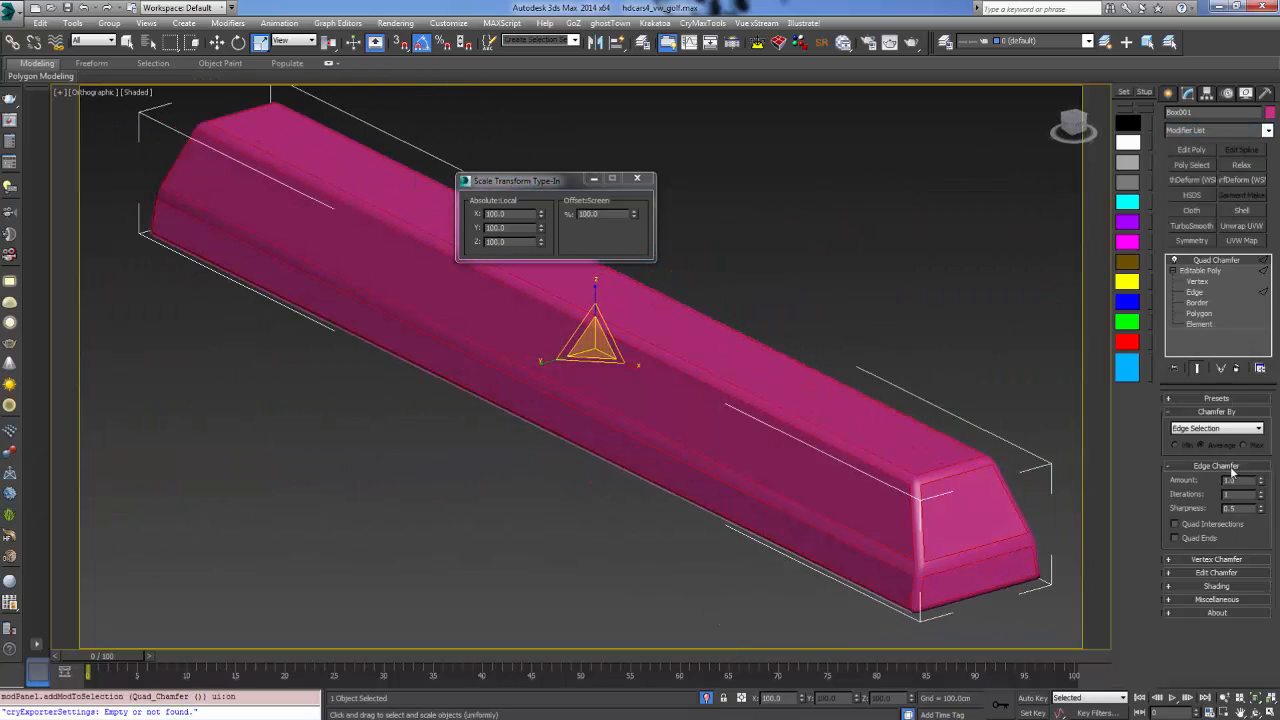
left_click(1262, 491)
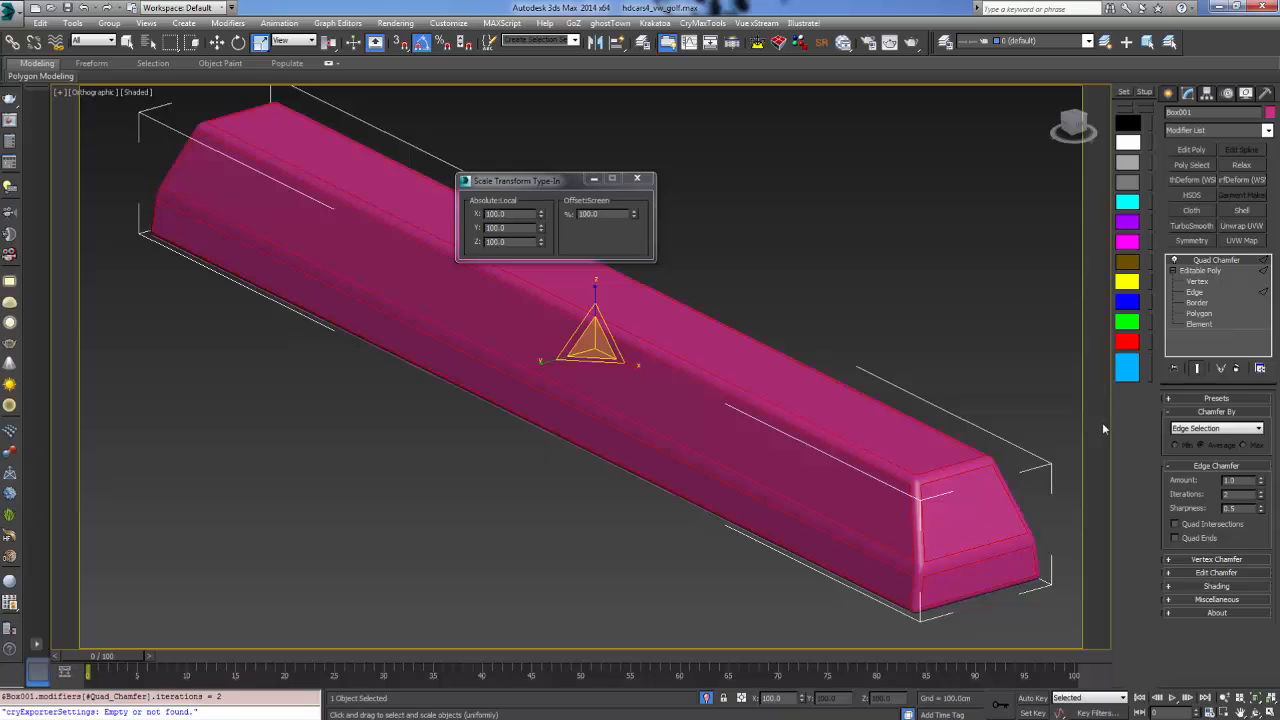
Convert the chamfered box to Editable Poly, give it a grey colour and deselect it
left_click(1169, 93)
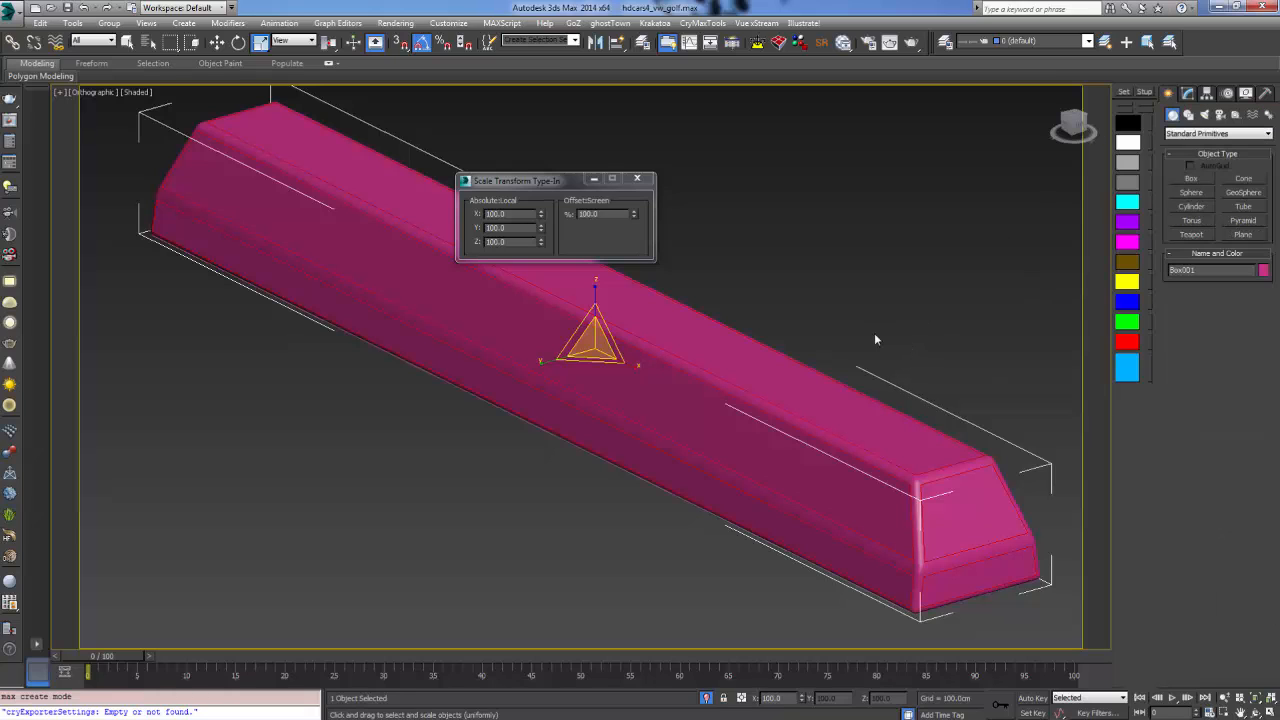
right_click(765, 396)
mouse_move(786, 521)
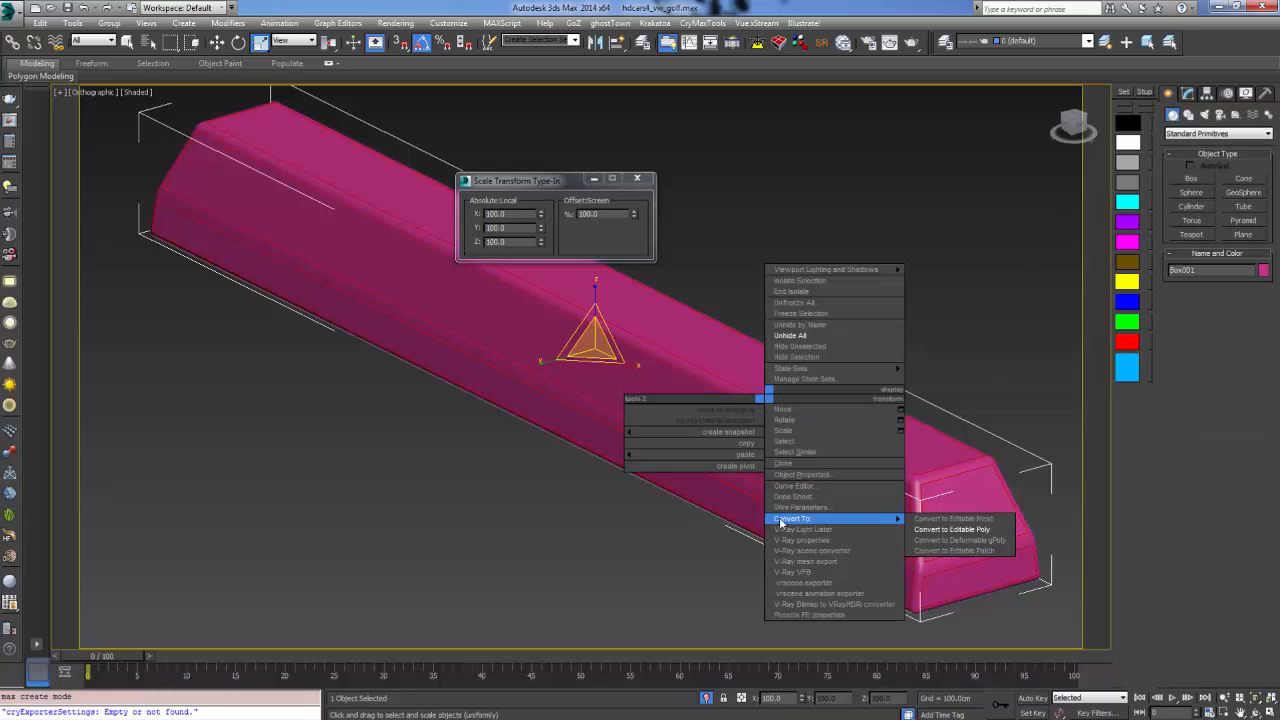
left_click(949, 532)
scroll(770, 350, "down", 2)
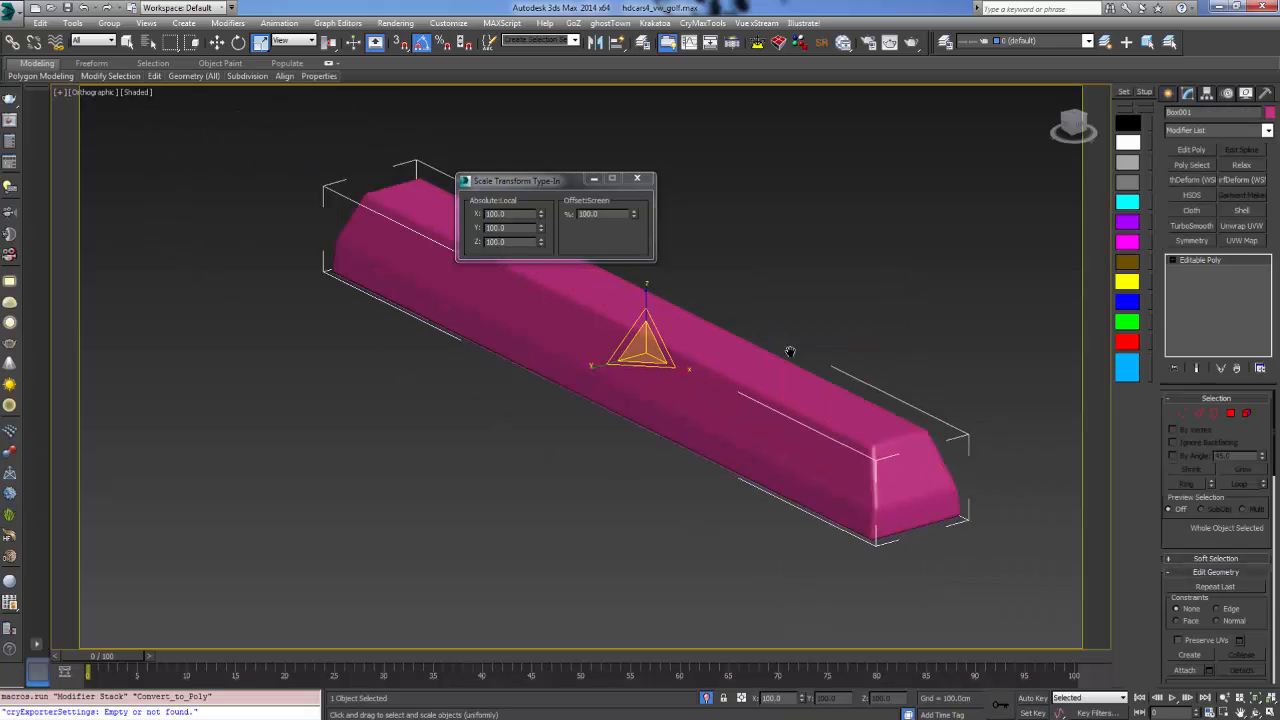
middle_click_drag(742, 364, 846, 362, "alt")
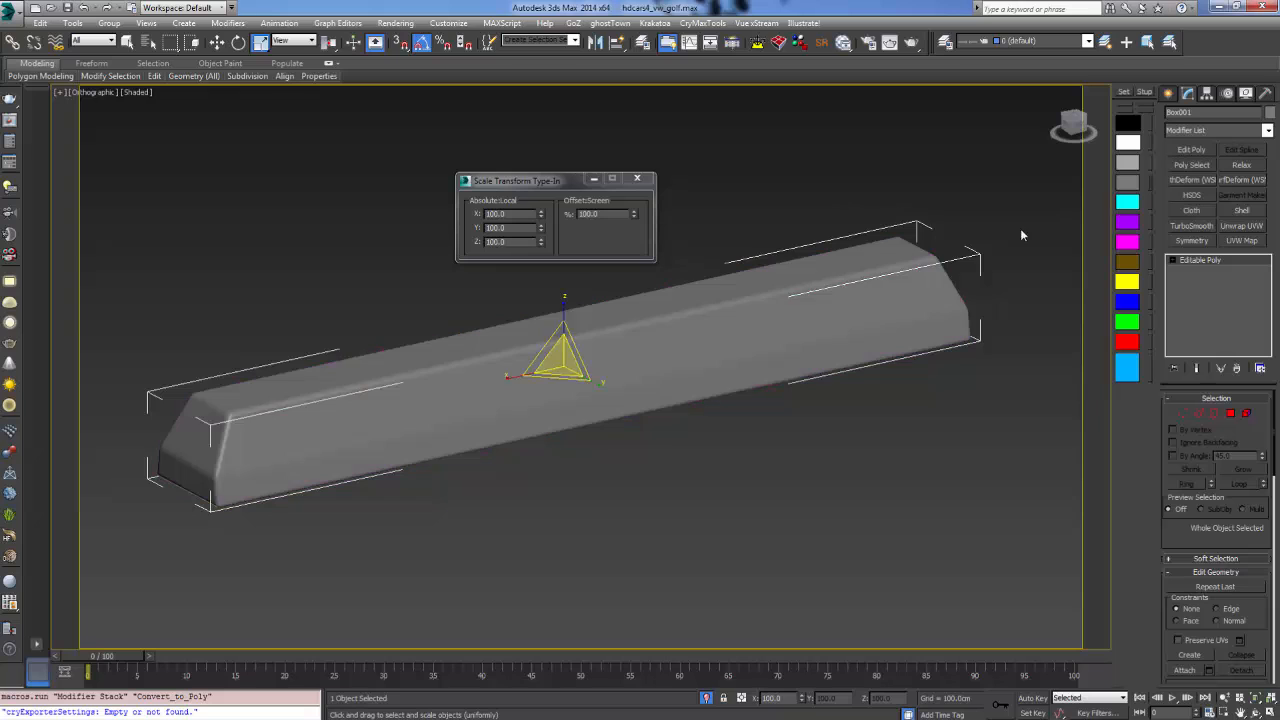
middle_click_drag(840, 296, 786, 268, "alt")
left_click(786, 268)
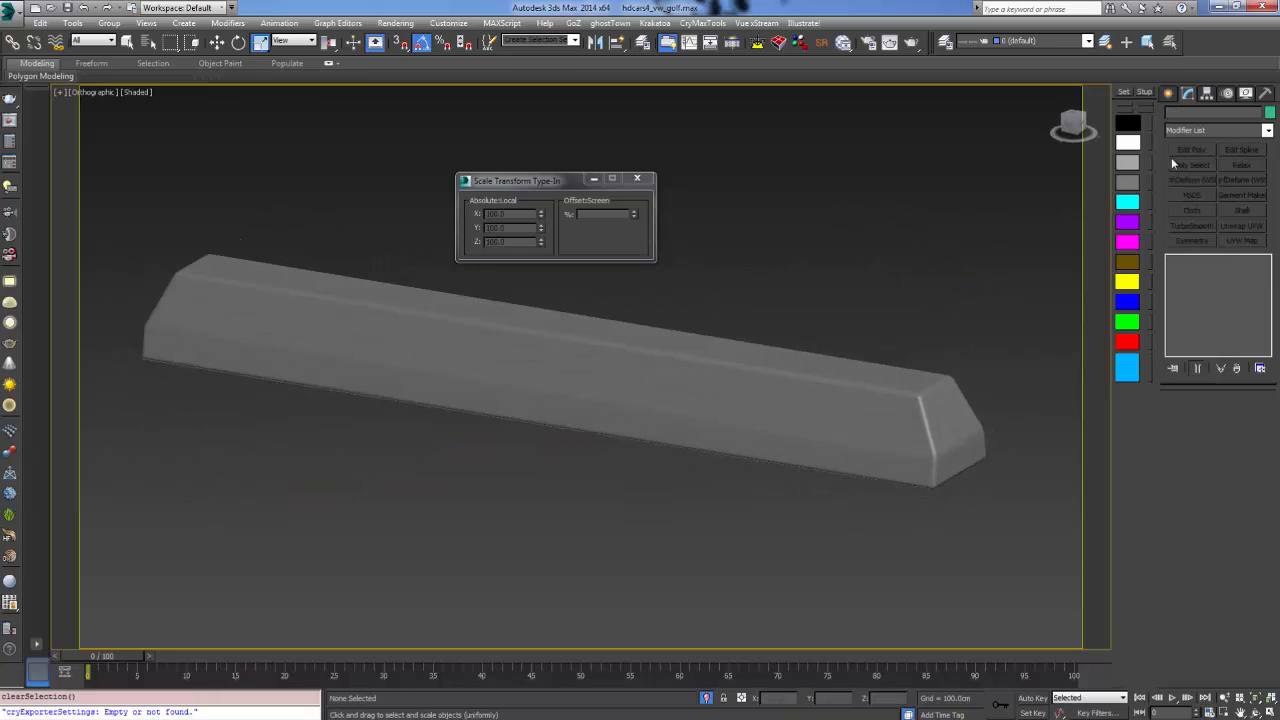
Select the grey block and apply a UVW Map modifier with Box mapping
left_click(762, 356)
left_click(1242, 241)
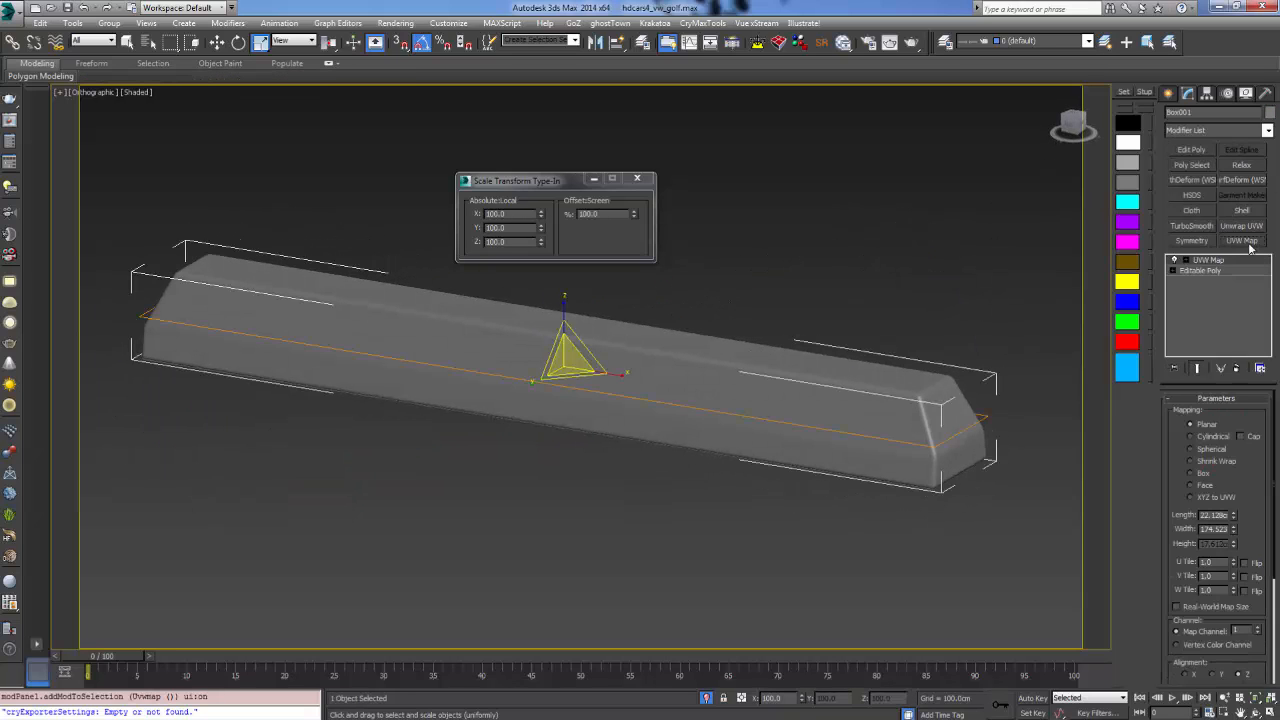
left_click(1189, 474)
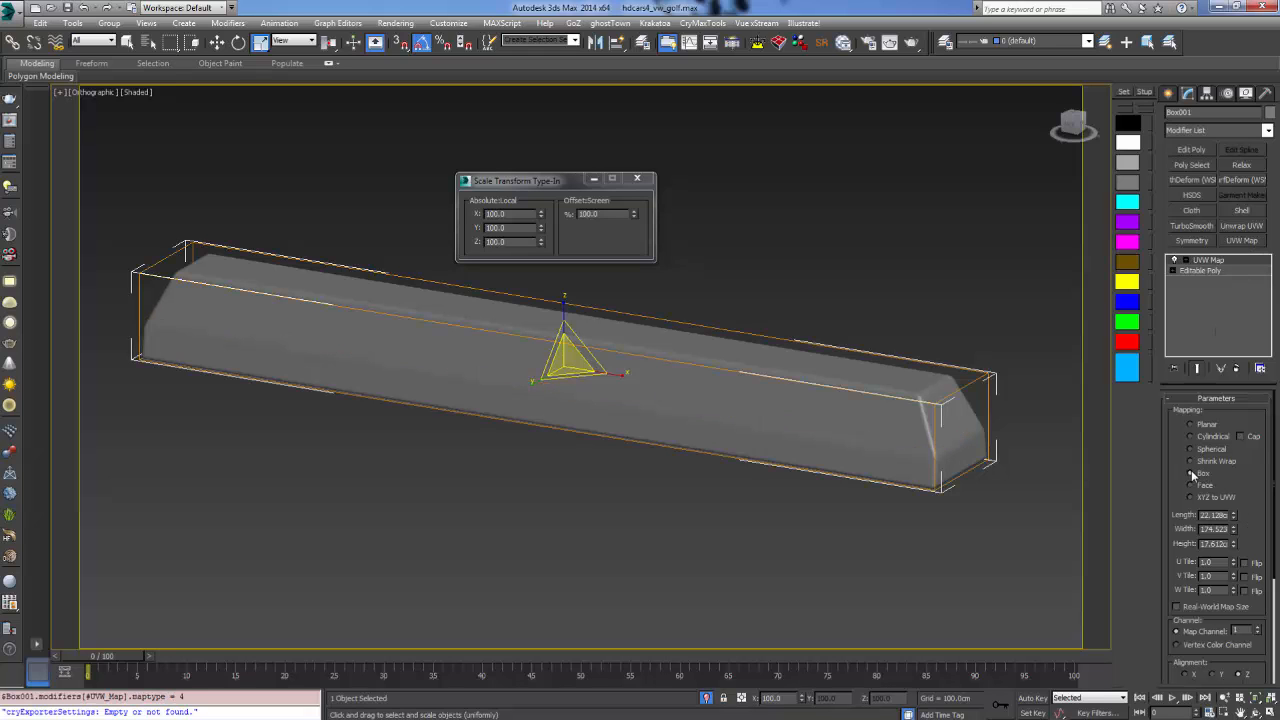
Try to enlarge the block's UVW Map gizmo by scaling it along Z
middle_click_drag(866, 374, 662, 397, "alt")
left_click(1175, 260)
left_click(1208, 270)
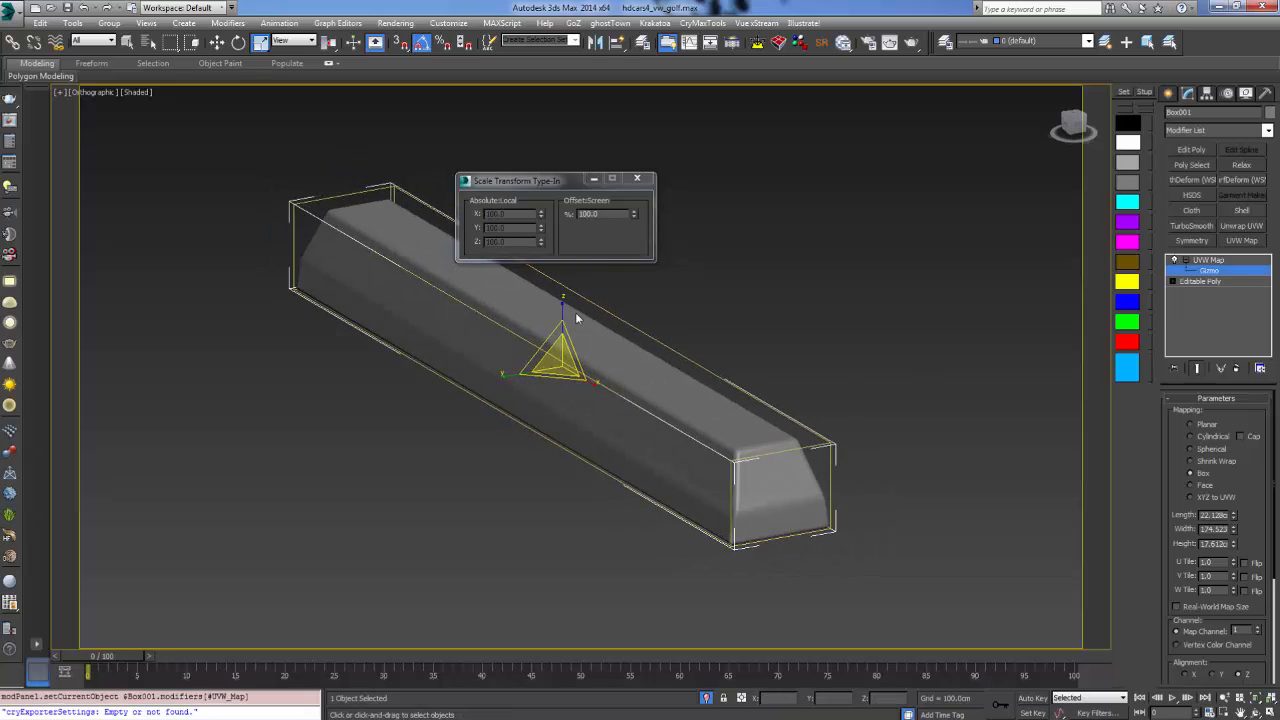
left_click_drag(562, 313, 574, 120)
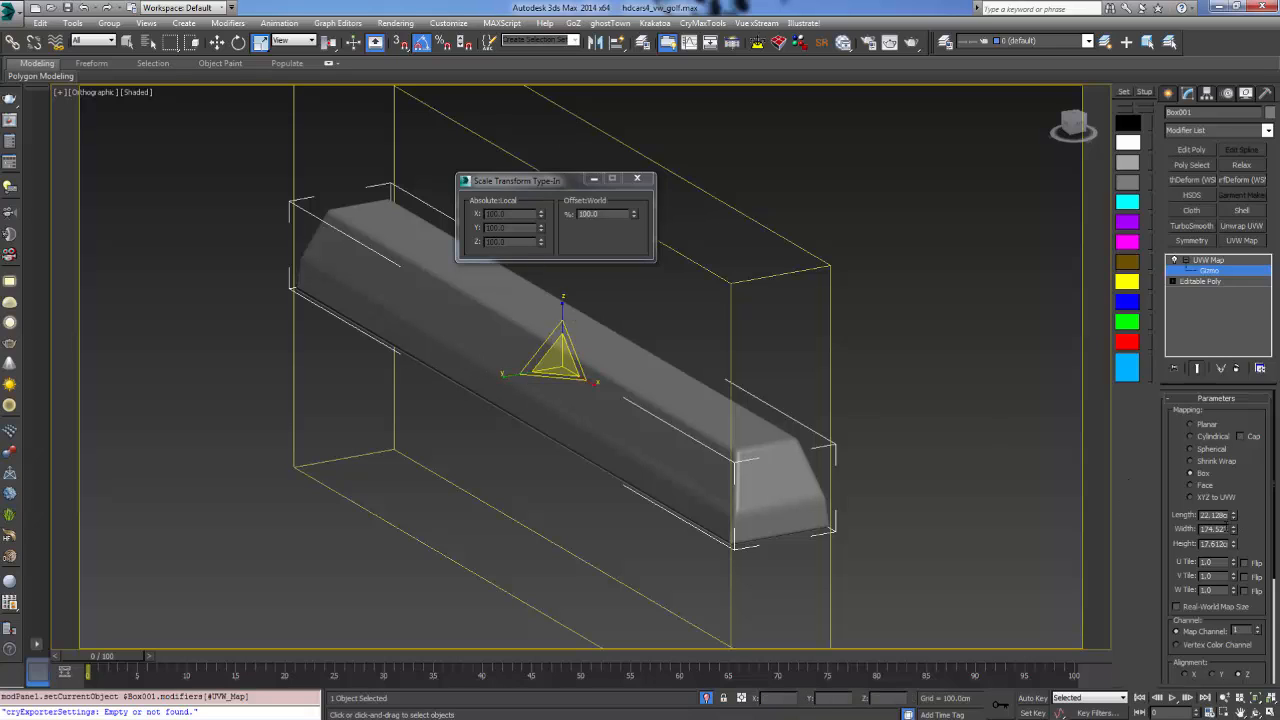
key("ctrl+z")
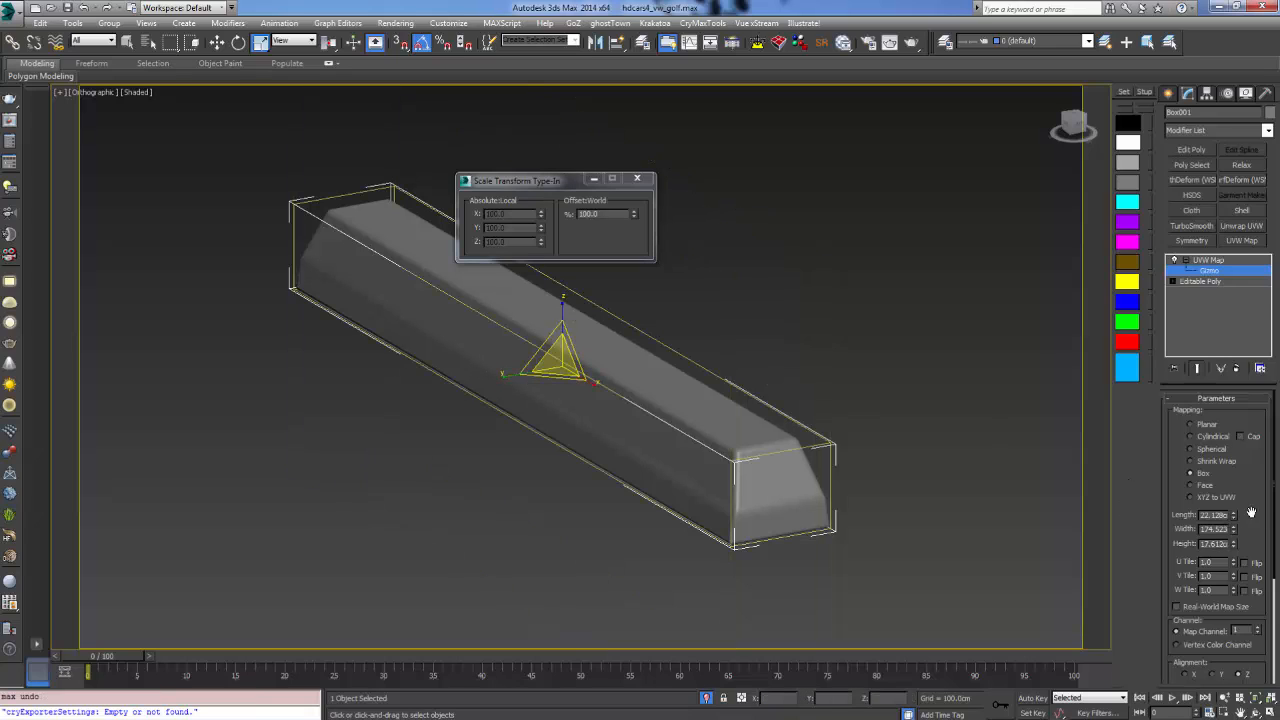
Set the box mapping's length and height to 174.523 cm, matching its width
double_click(1203, 529)
key("shift+Tab")
type("174.523")
key("Return")
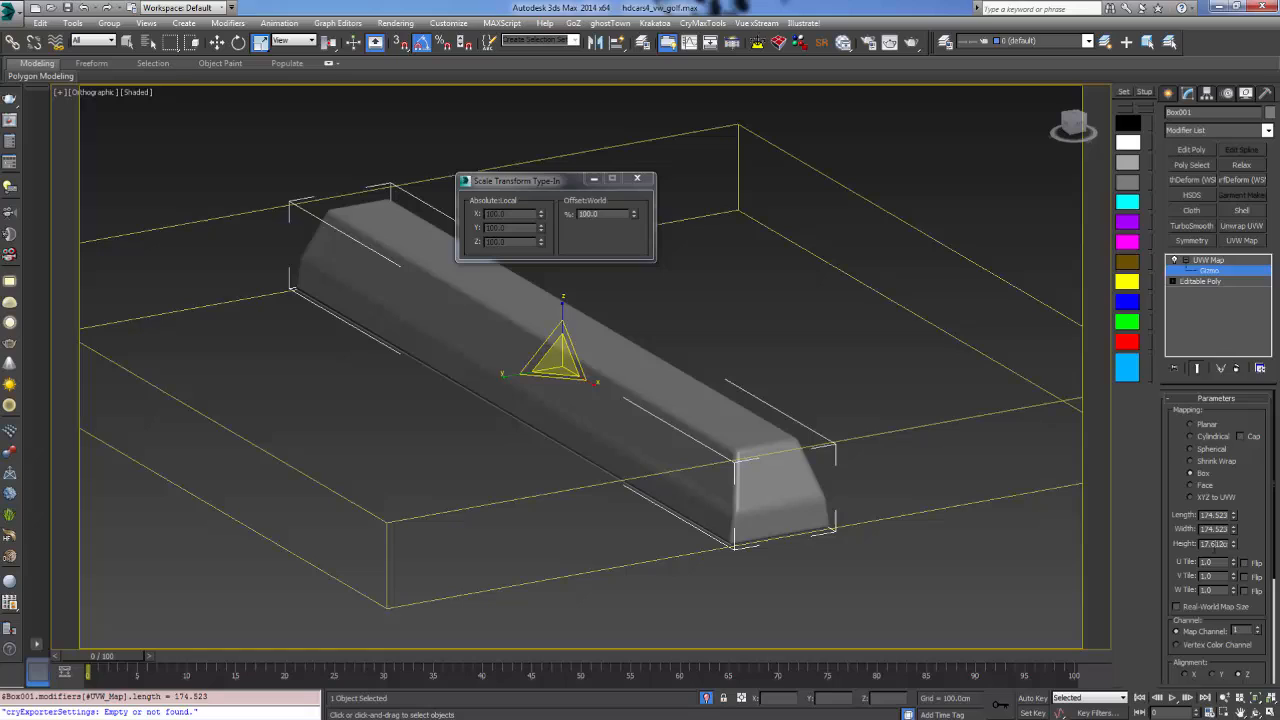
double_click(1212, 543)
type("174.523cm")
key("Return")
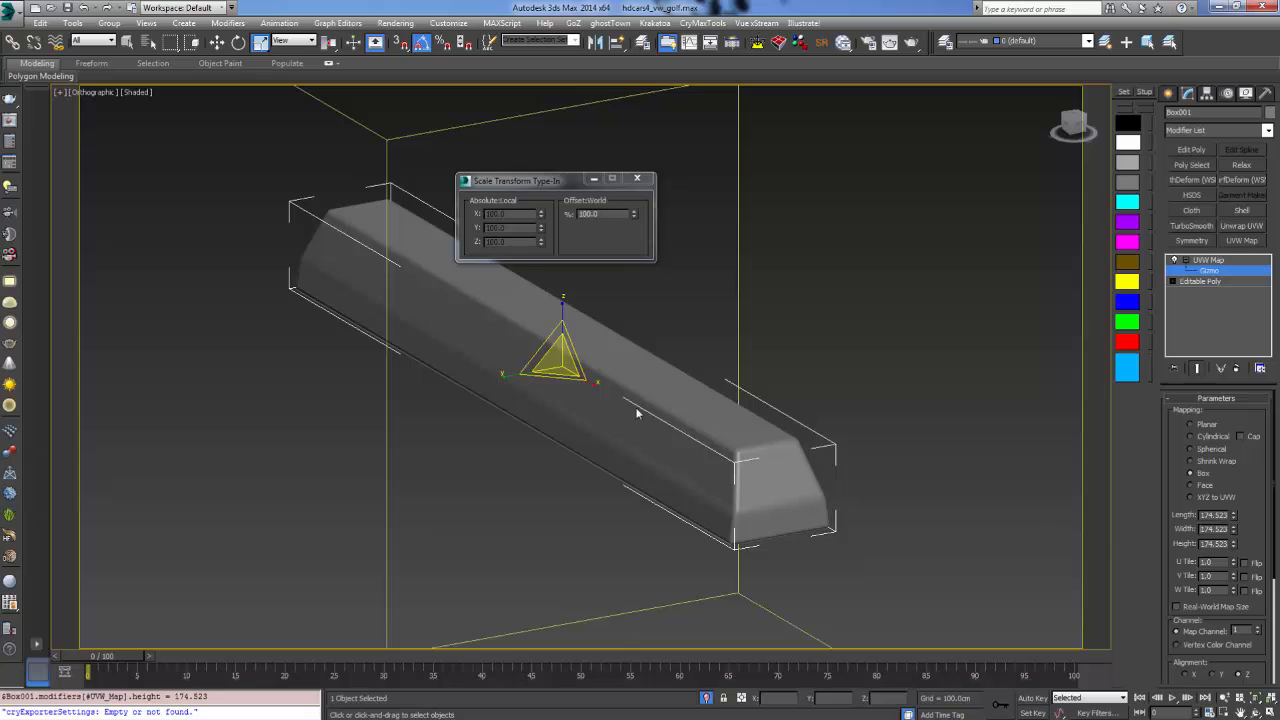
Convert the mapped block to Editable Poly to collapse its UVW Map modifier, and deselect it
middle_click_drag(637, 412, 705, 386, "alt")
right_click(698, 374)
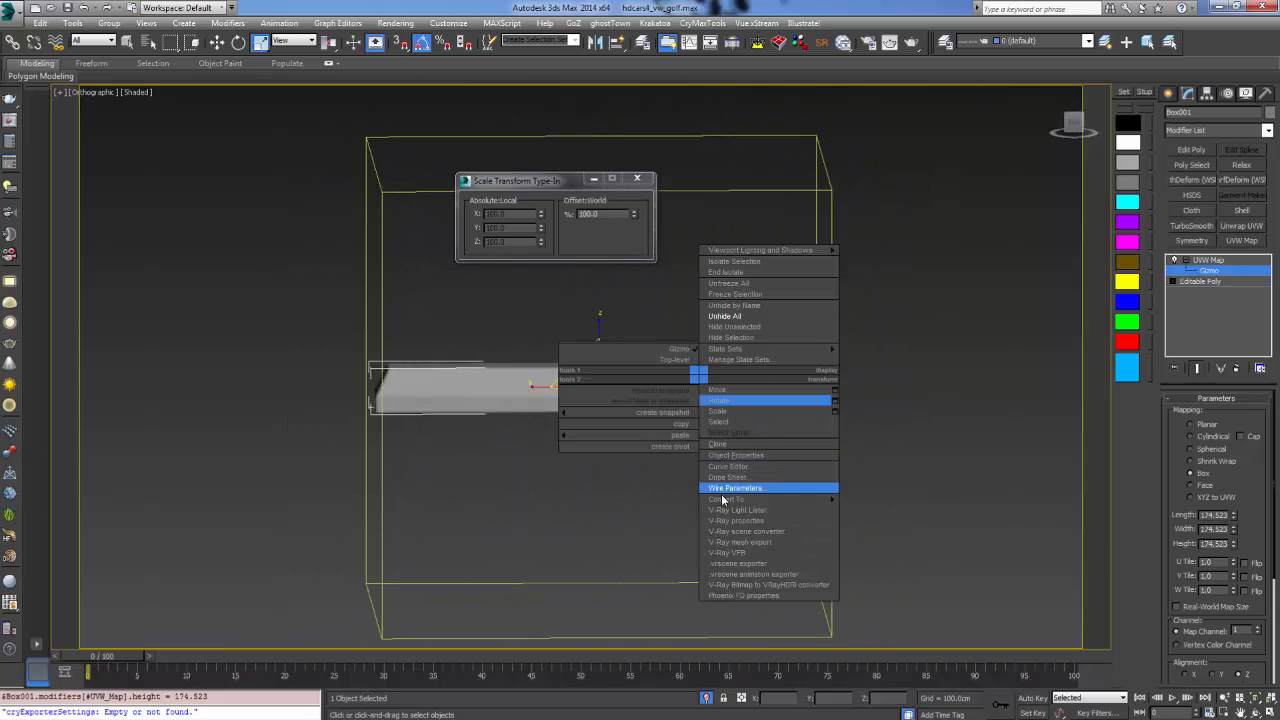
mouse_move(800, 500)
left_click(898, 511)
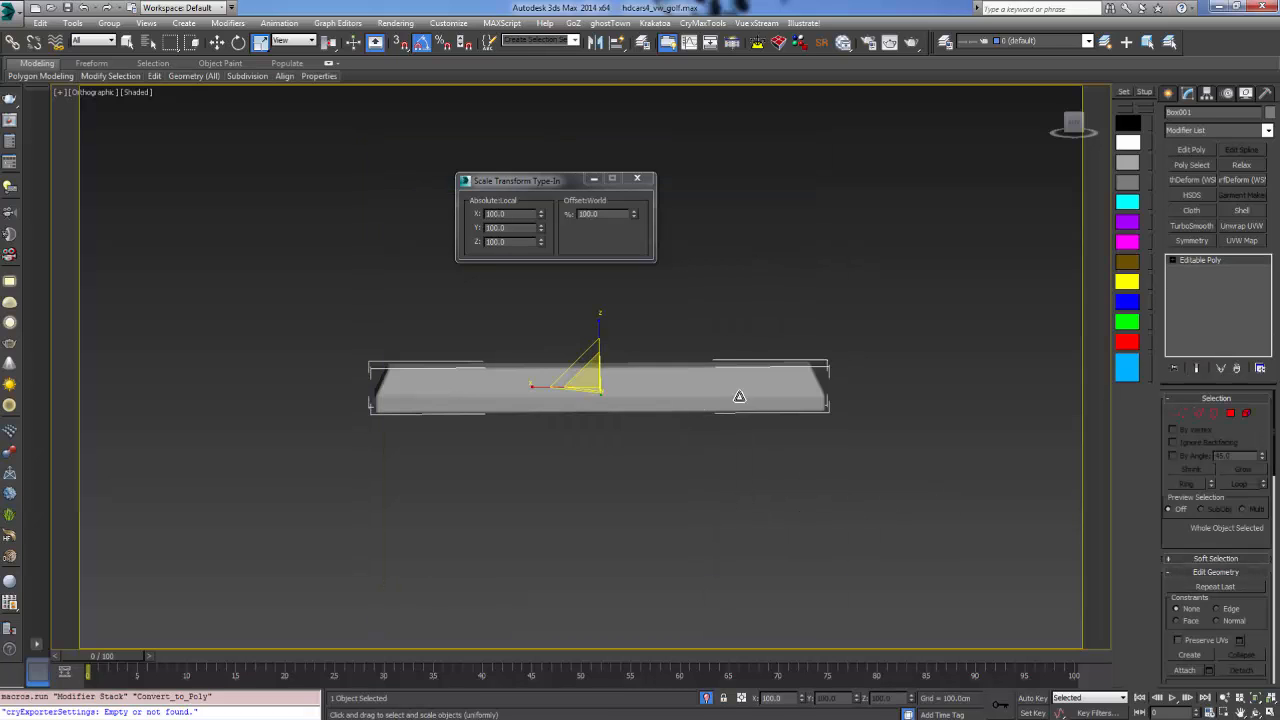
middle_click_drag(739, 396, 868, 449, "alt")
left_click(781, 451)
middle_click_drag(781, 451, 725, 466)
Return to the VRayCam001 view and unhide all objects without unhiding the hidden layers
key("c")
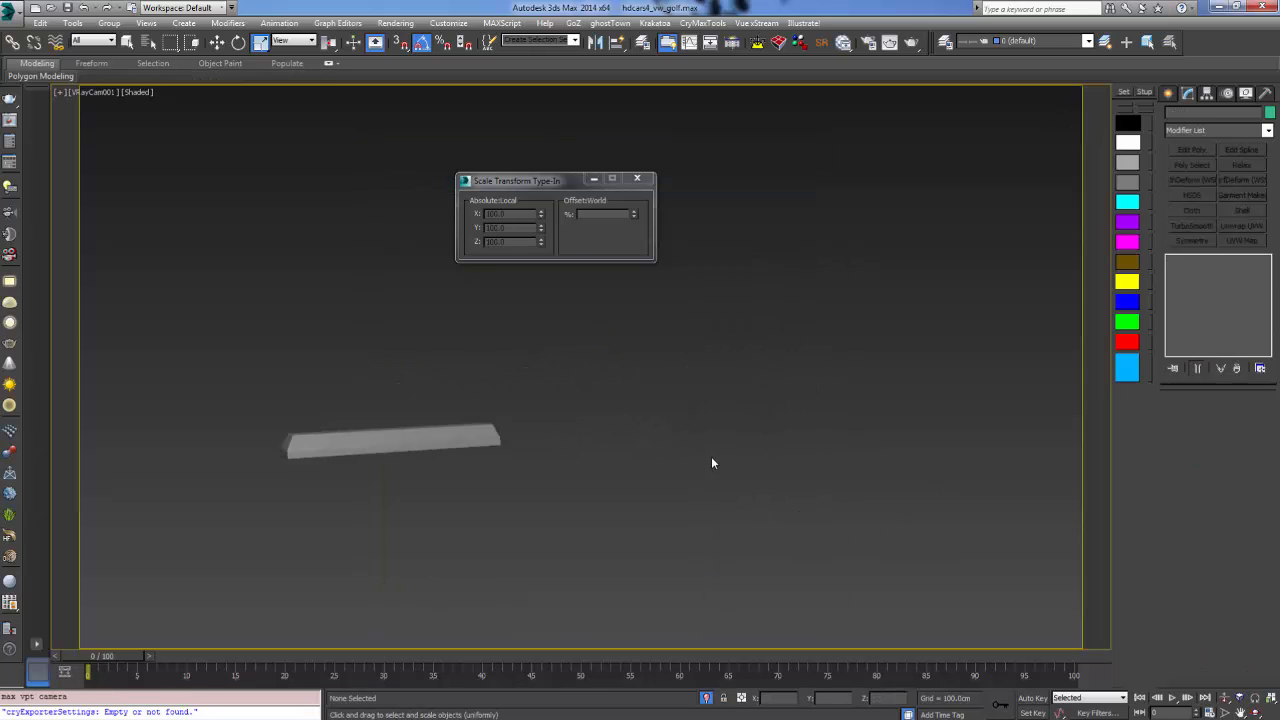
right_click(588, 383)
left_click(620, 332)
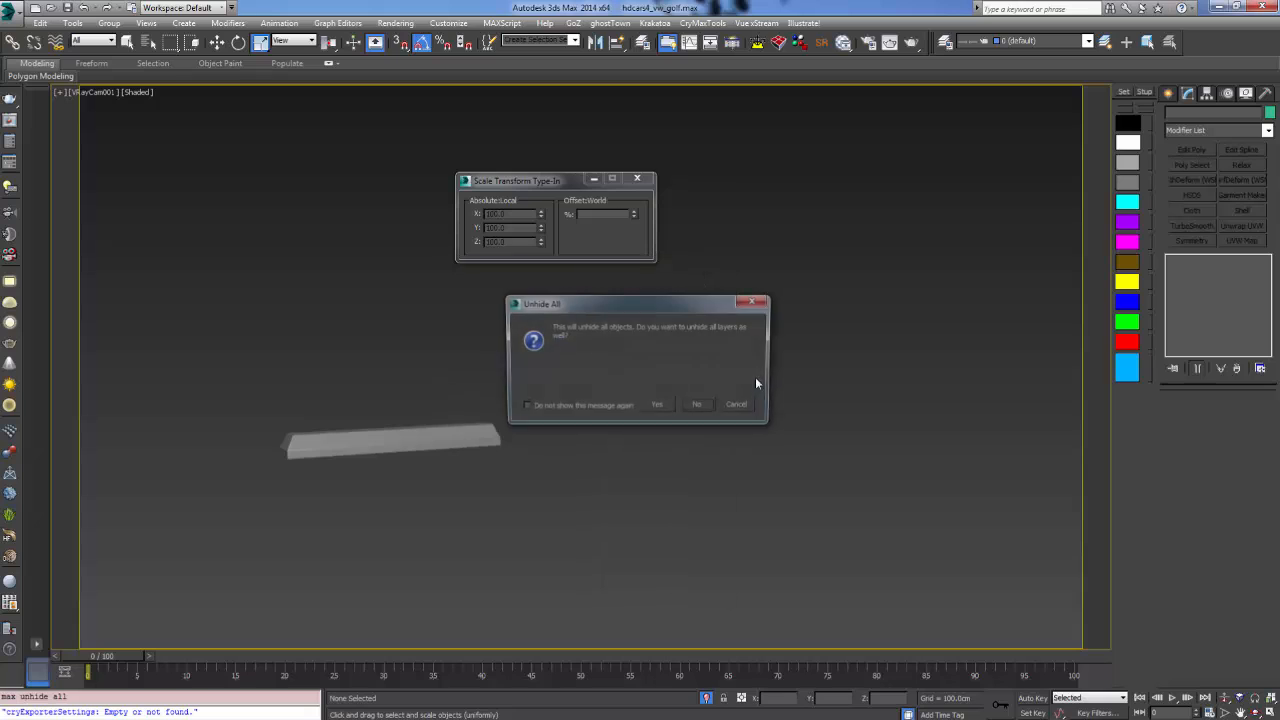
left_click(697, 404)
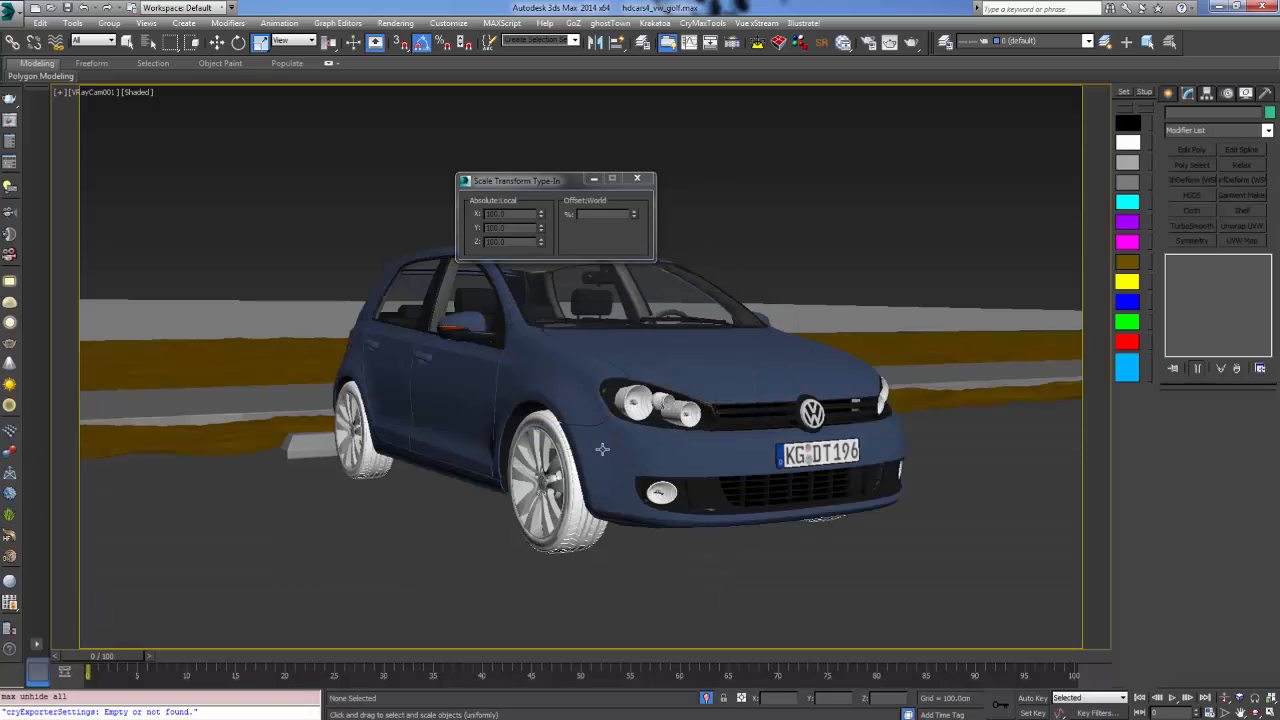
In the top view, copy the parking block onto the brown ground strip at about X 343 cm, Y 342 cm
left_click(318, 448)
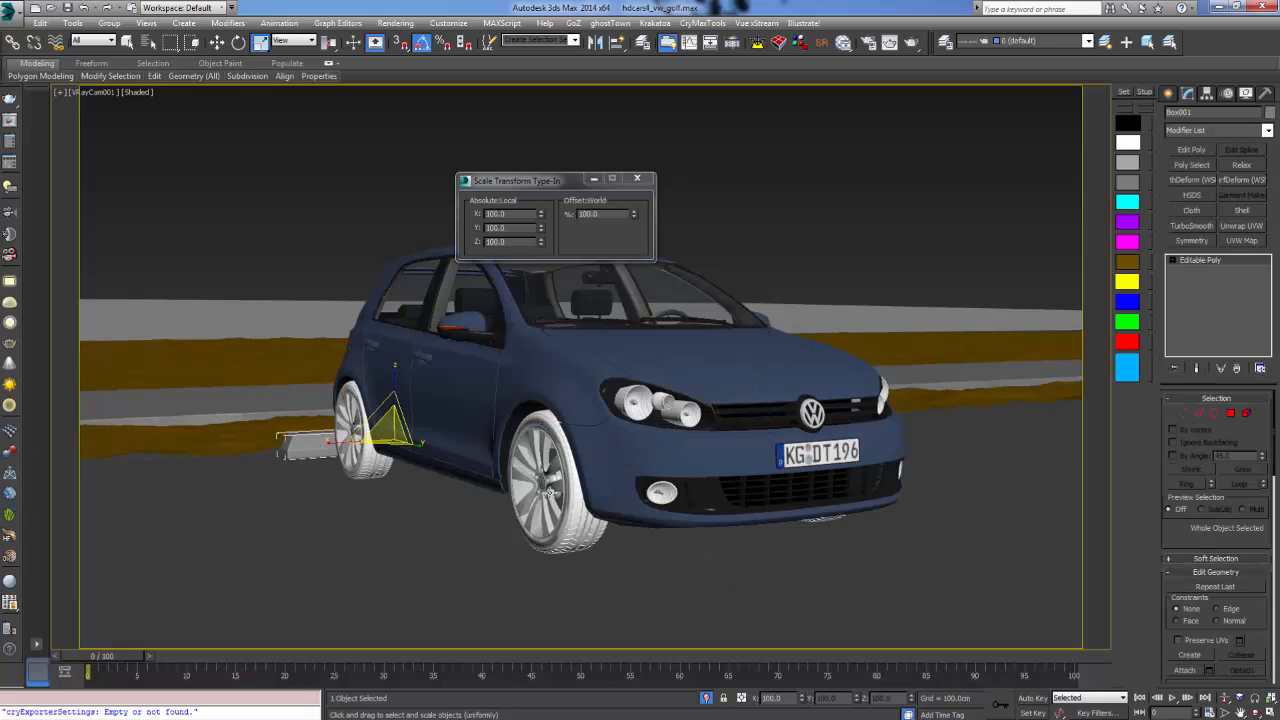
key("t")
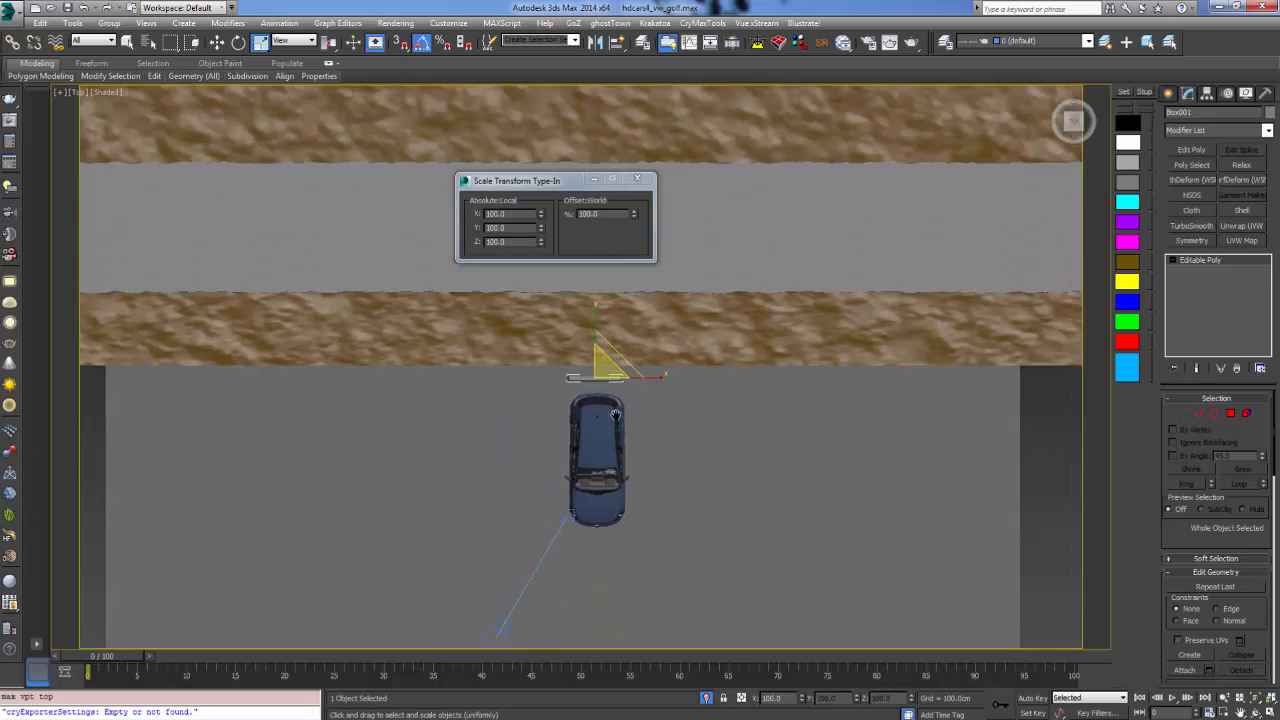
key("w")
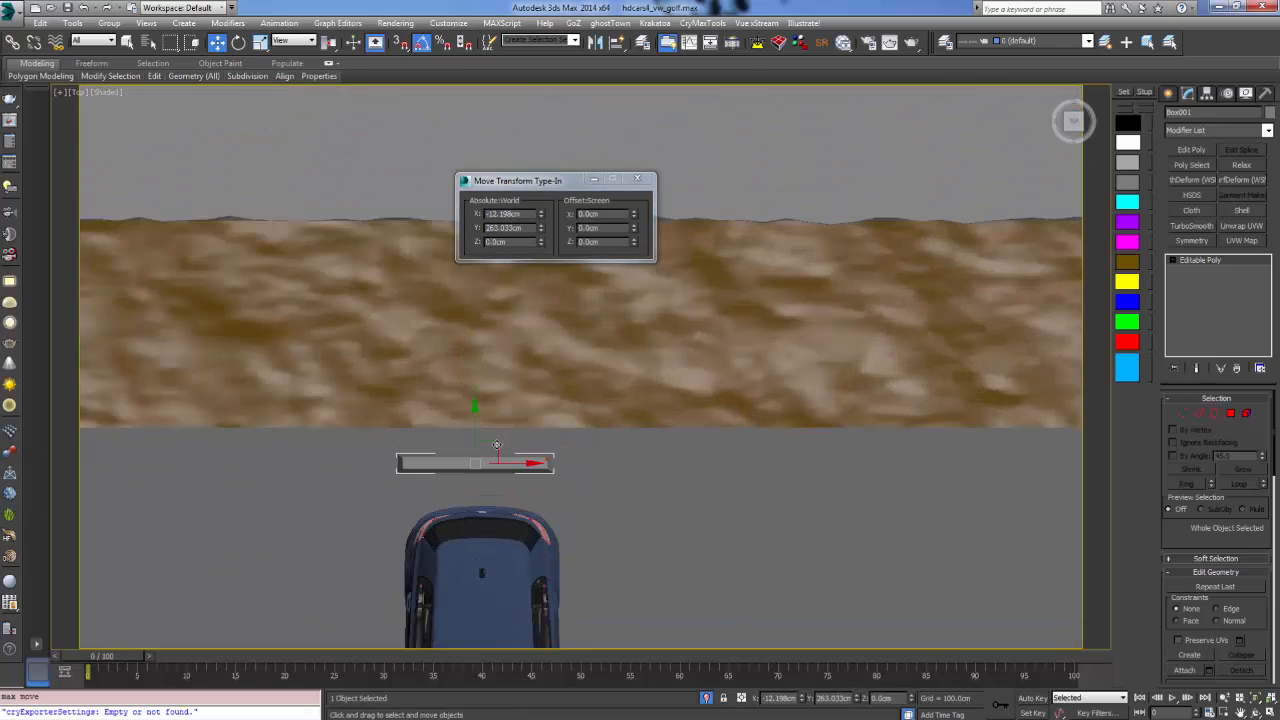
mouse_move(489, 448)
left_mouse_down("shift")
mouse_move(657, 428)
mouse_move(799, 365)
mouse_move(779, 371)
mouse_move(810, 373)
left_mouse_up("shift")
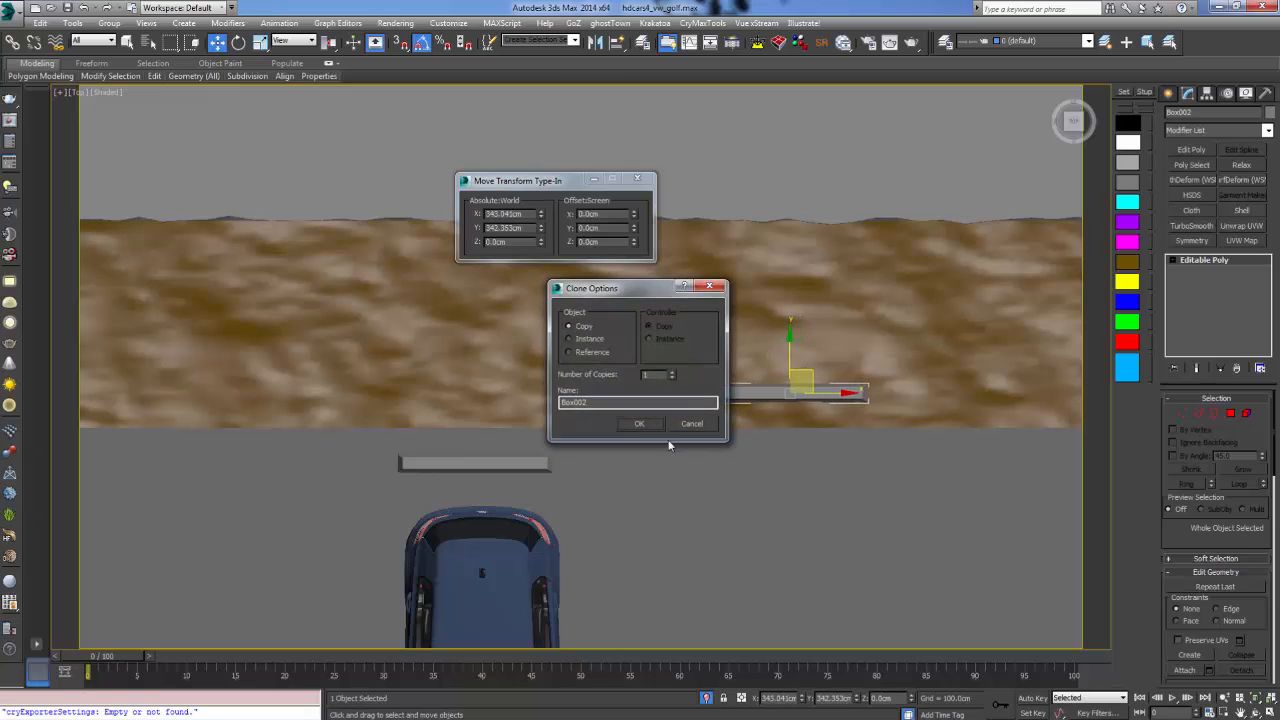
left_click(640, 424)
Make another copy of the block further along X, at about X 715 cm on the brown strip
scroll(907, 396, "down", 2)
middle_click_drag(907, 396, 660, 388)
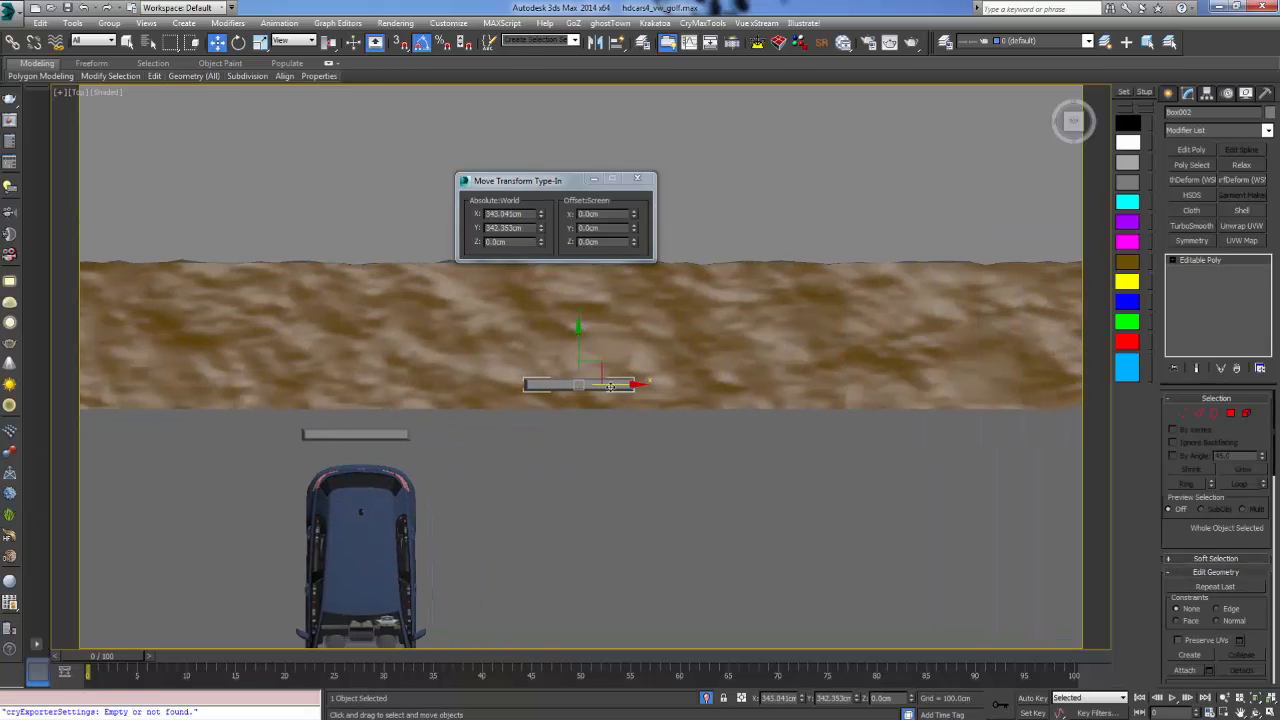
left_click_drag(612, 386, 848, 397, "shift")
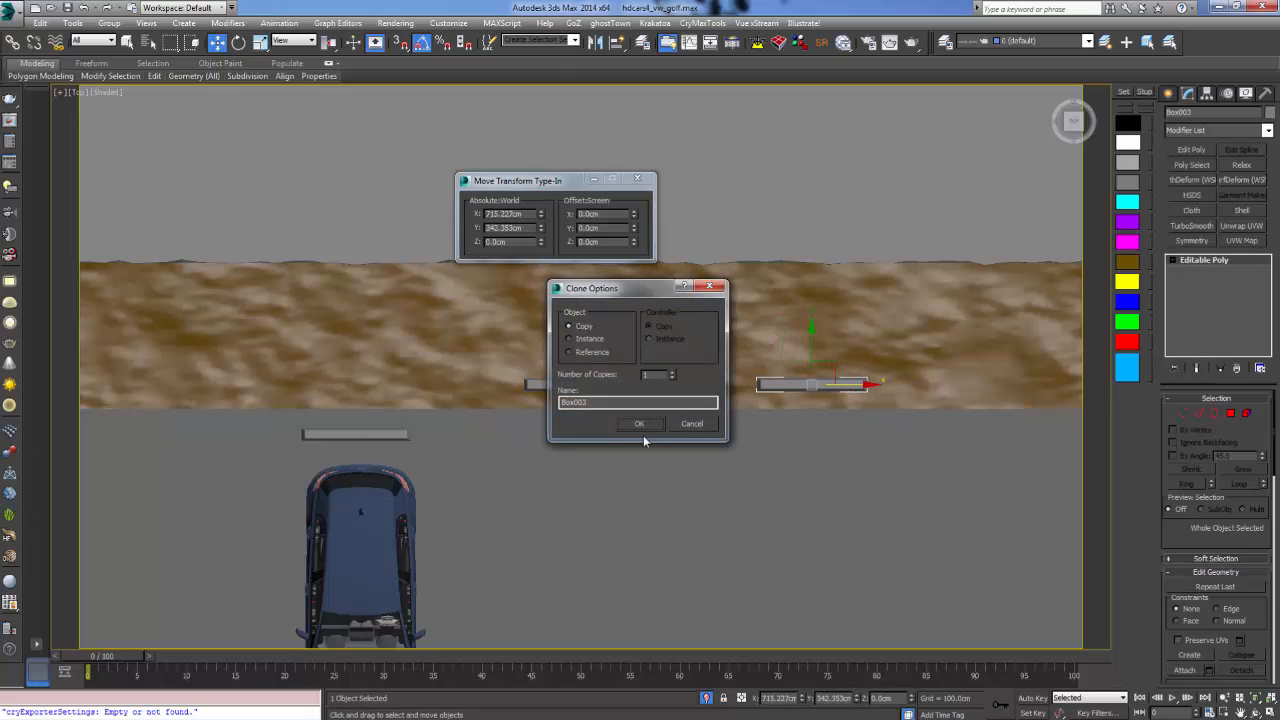
left_click(643, 424)
In the camera view, copy the farthest block along X to the other side of the car, at about X -277 cm
key("c")
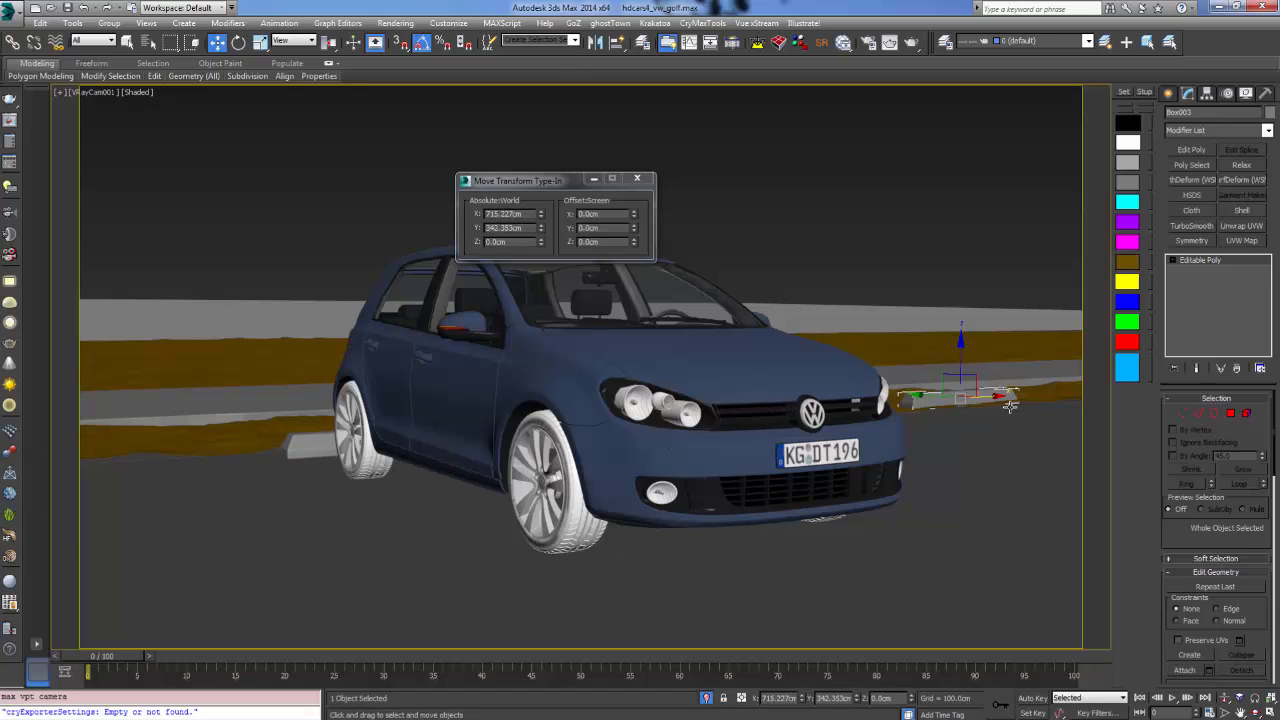
left_click_drag(985, 400, 37, 432)
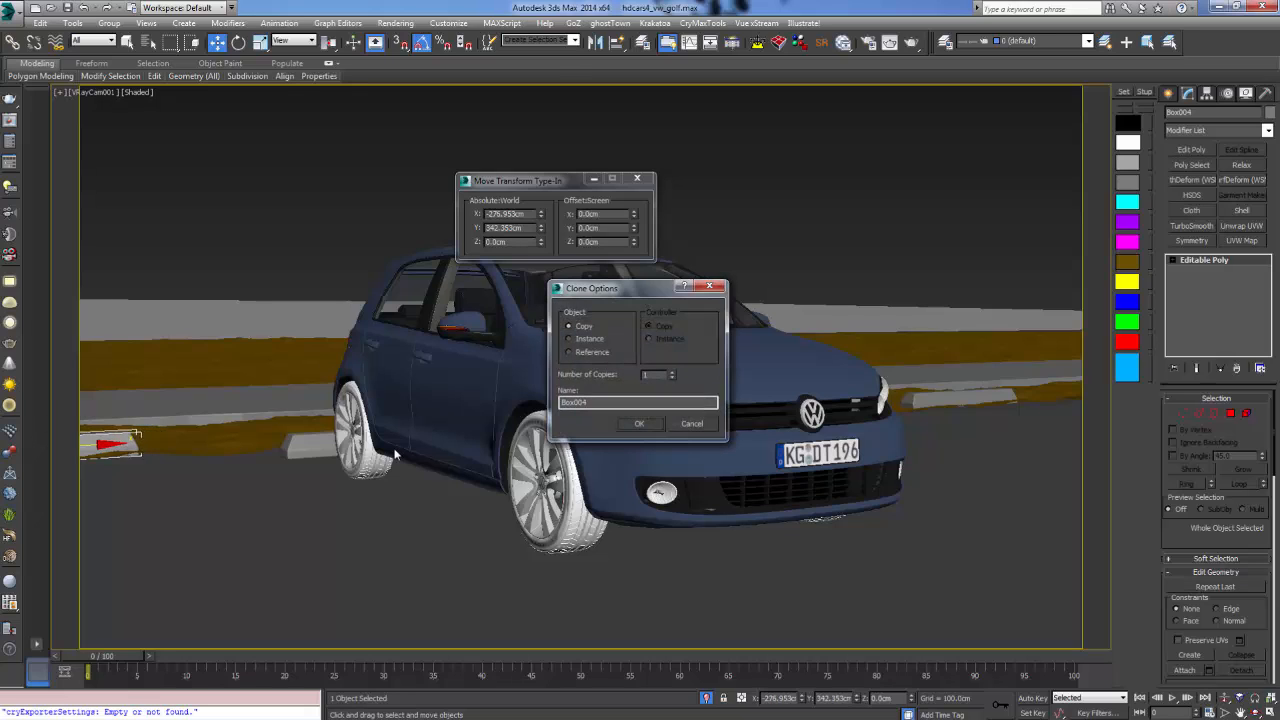
left_click(651, 427)
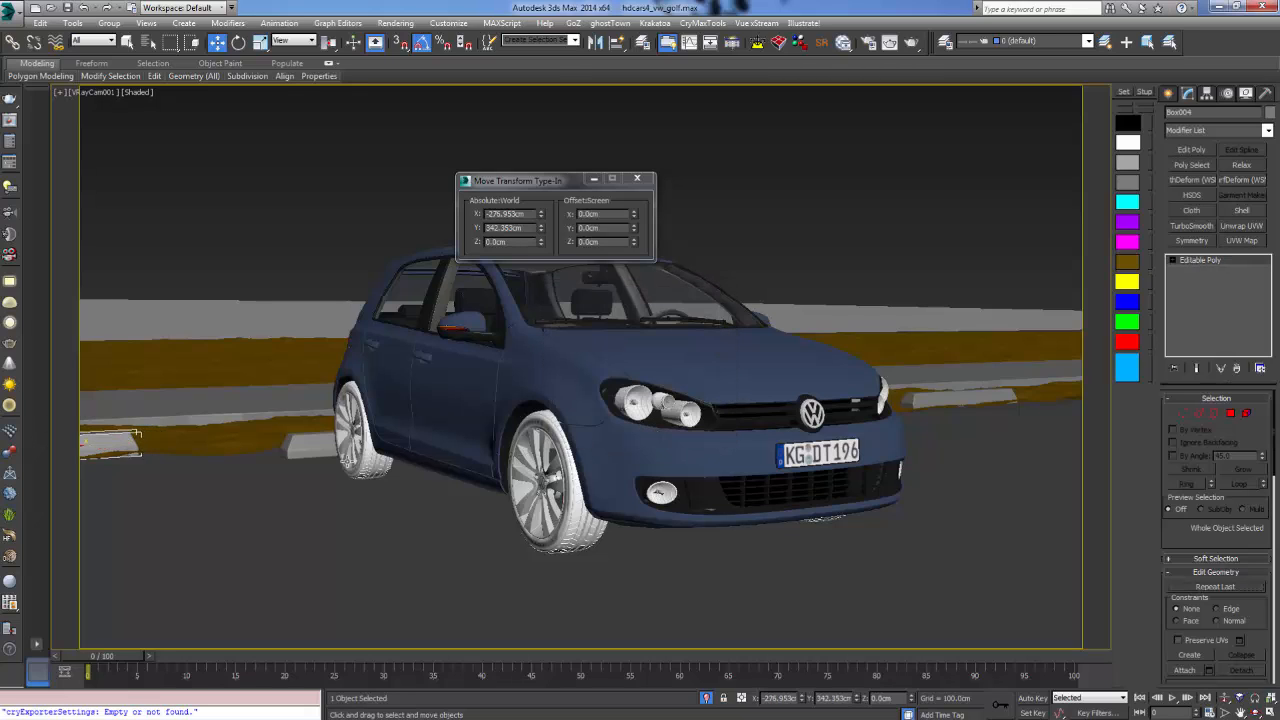
Select the Beach object and show its ground strip beside the parking blocks in the left view with the grid on
left_click(257, 435)
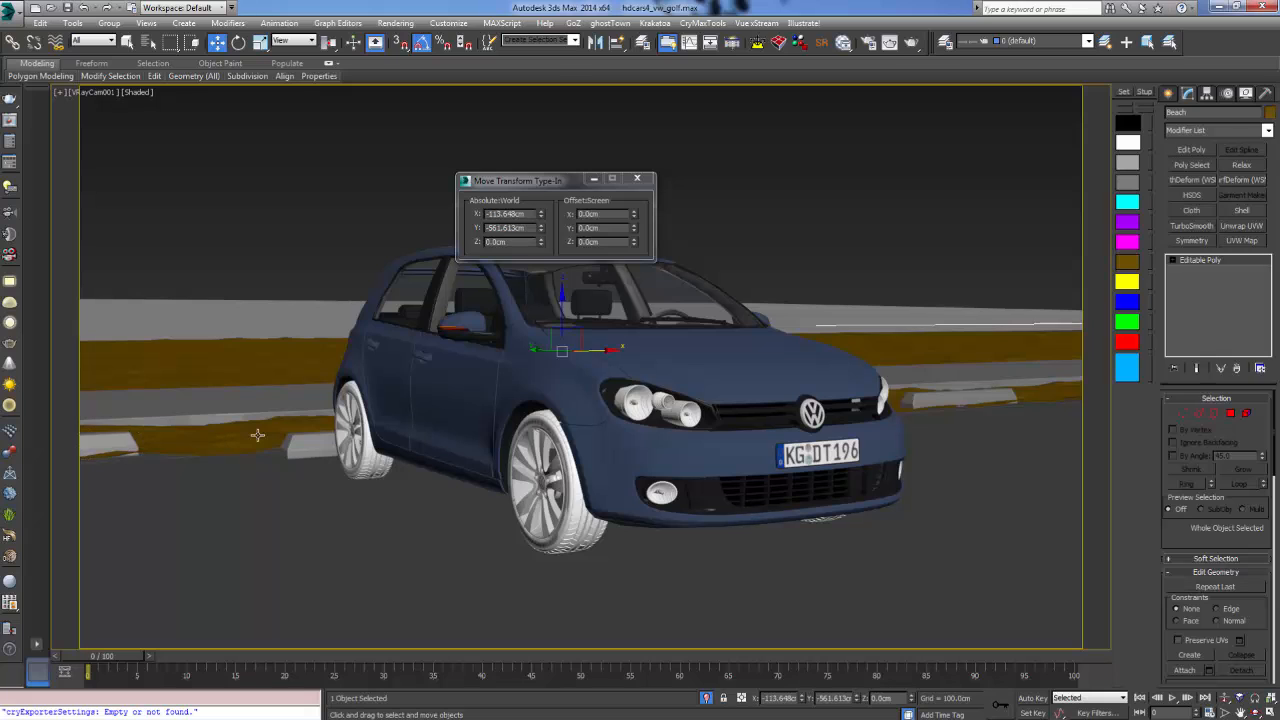
key("l")
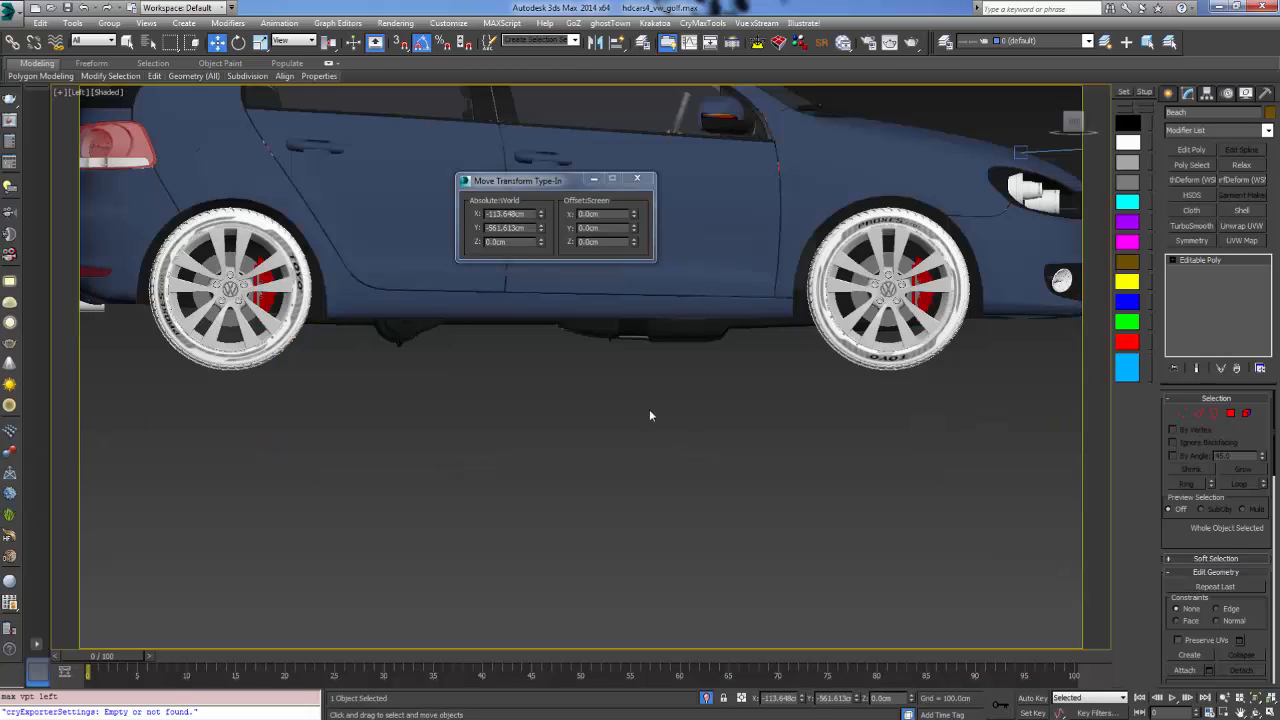
scroll(420, 398, "down", 5)
scroll(560, 503, "up", 6)
middle_click_drag(564, 511, 482, 682)
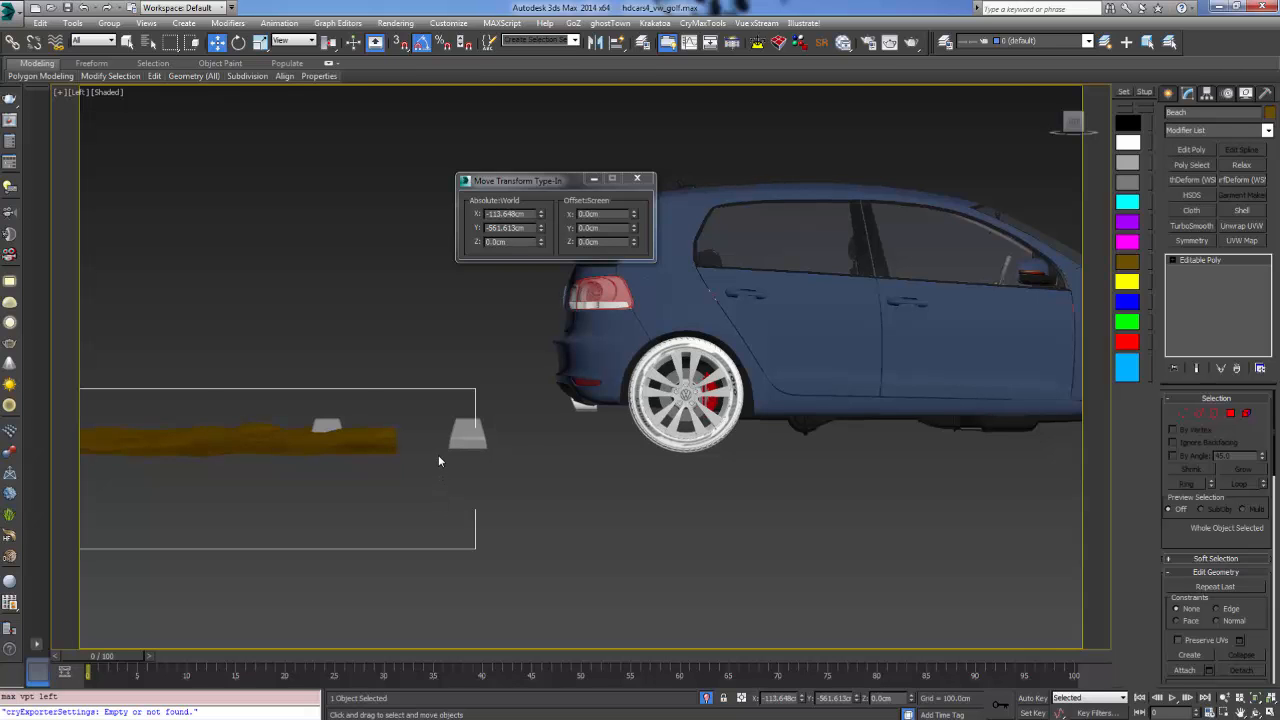
key("g")
middle_click_drag(613, 436, 528, 461)
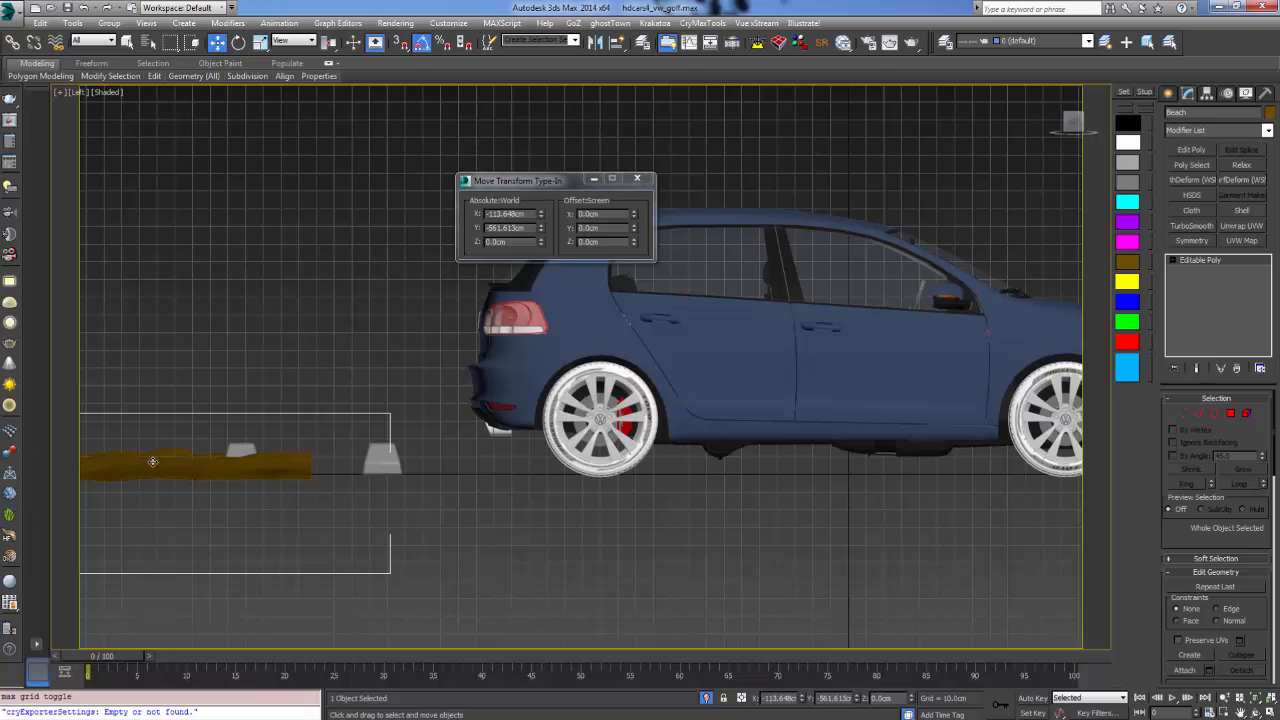
scroll(720, 410, "down", 5)
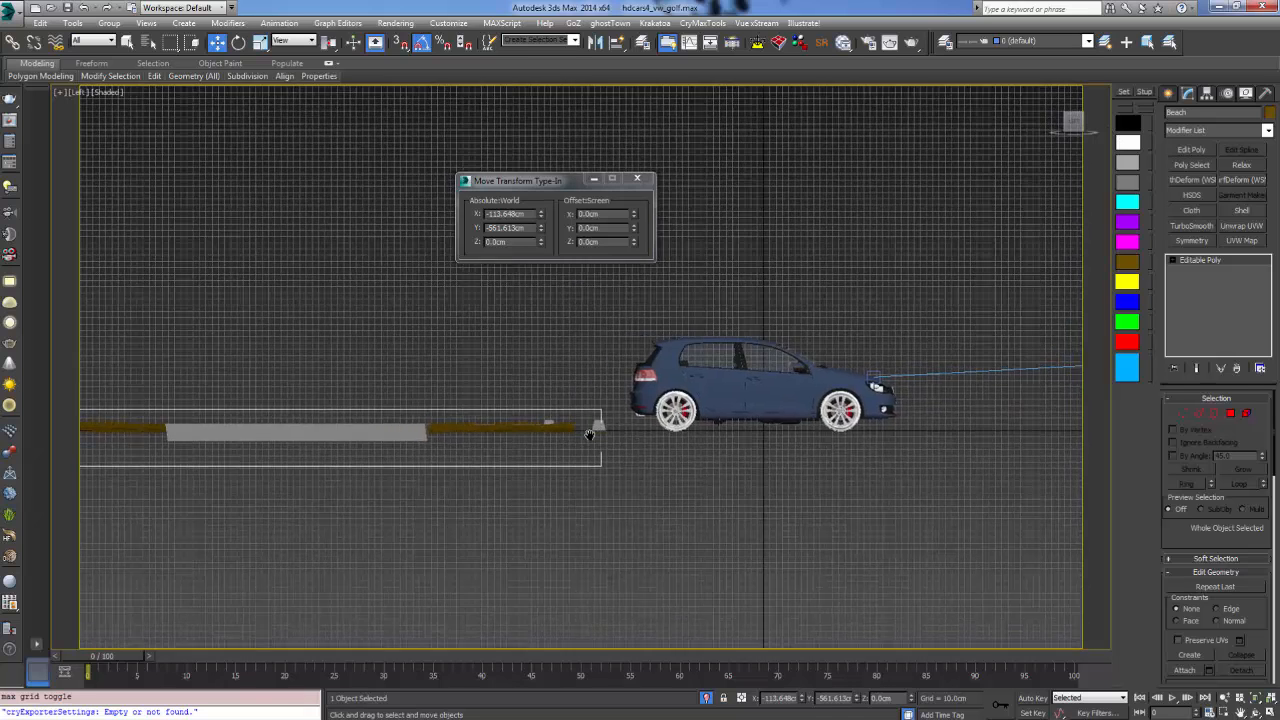
scroll(597, 437, "up", 5)
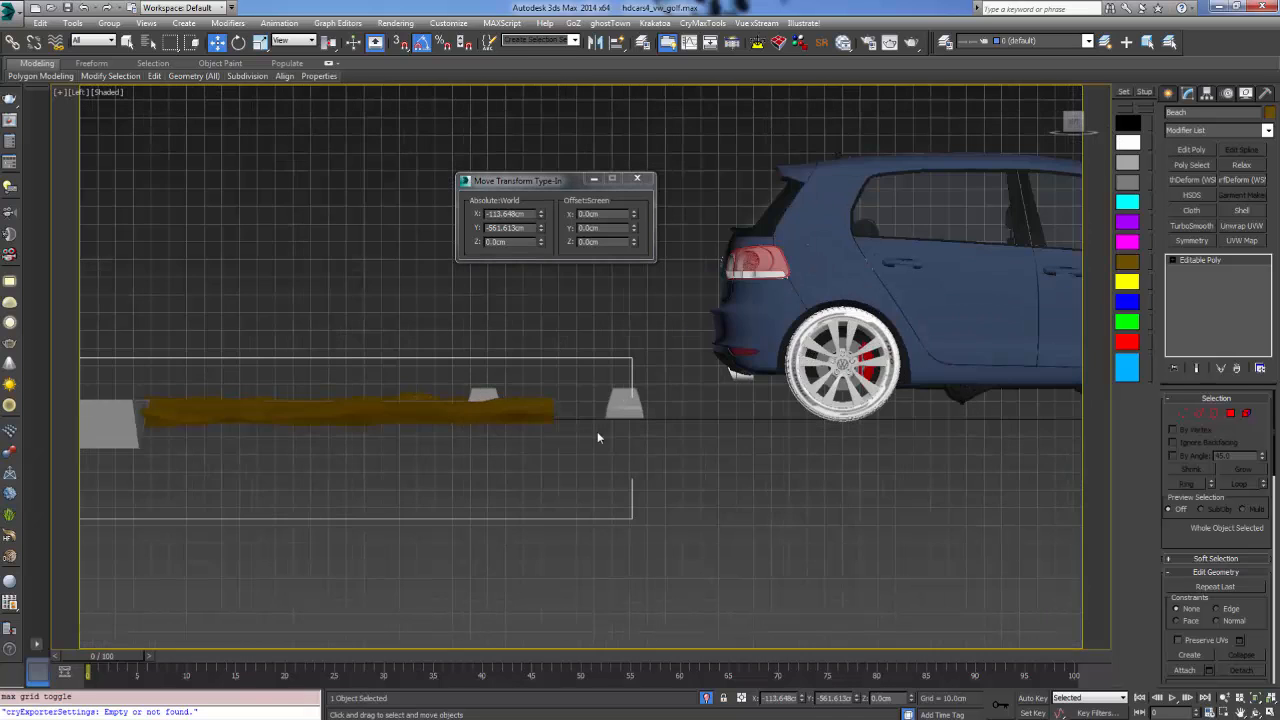
Detach the brown ground strip element nearest the car from Beach as the separate object Object080
left_click(1176, 260)
left_click(1200, 313)
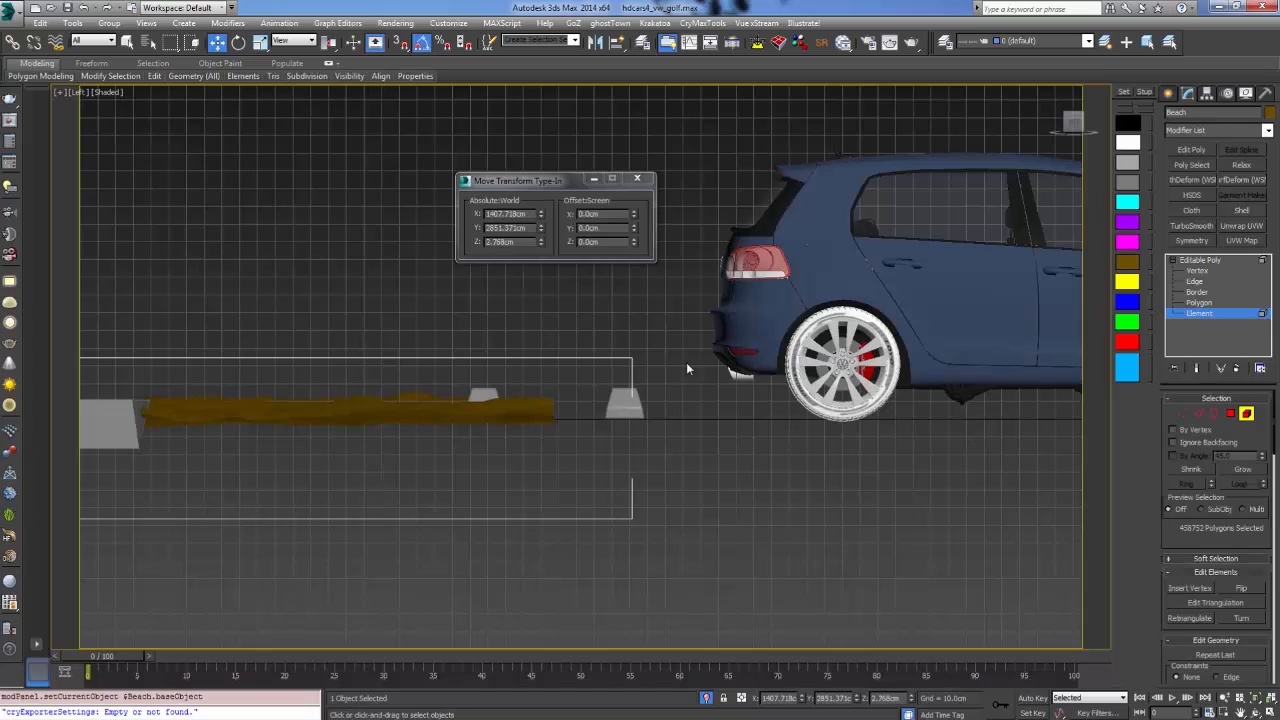
left_click(375, 418)
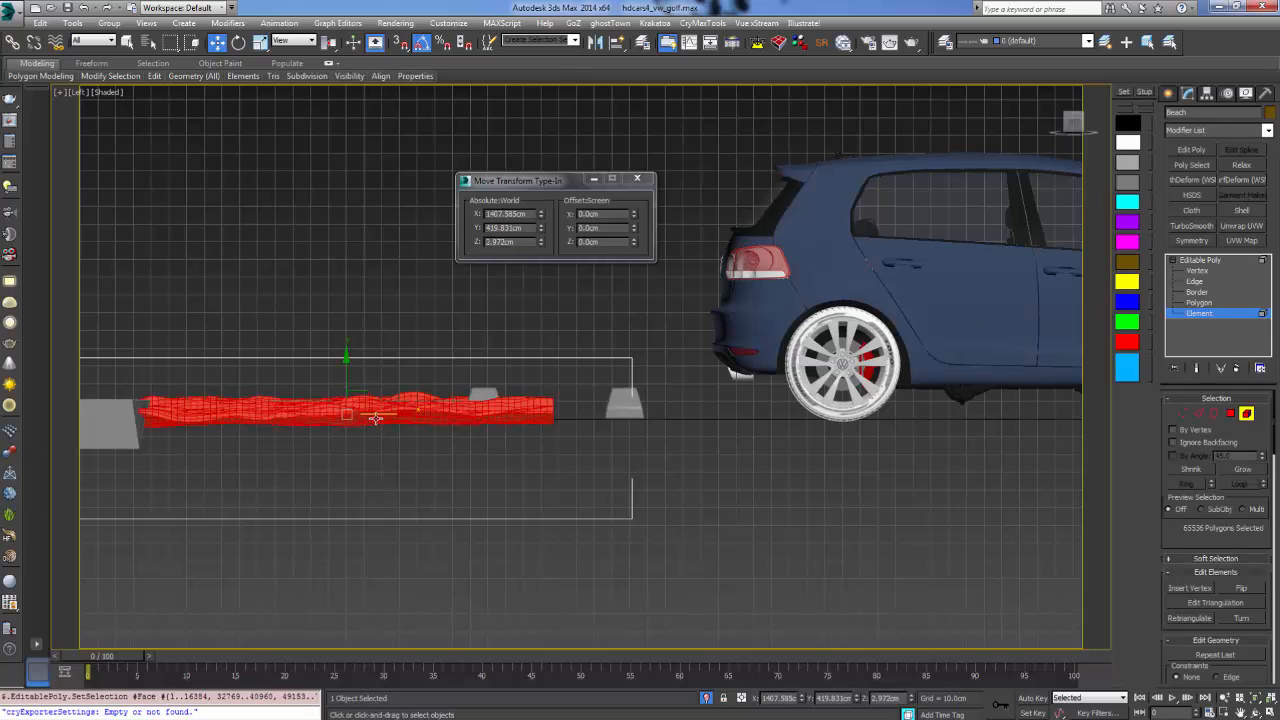
scroll(1228, 542, "down", 6)
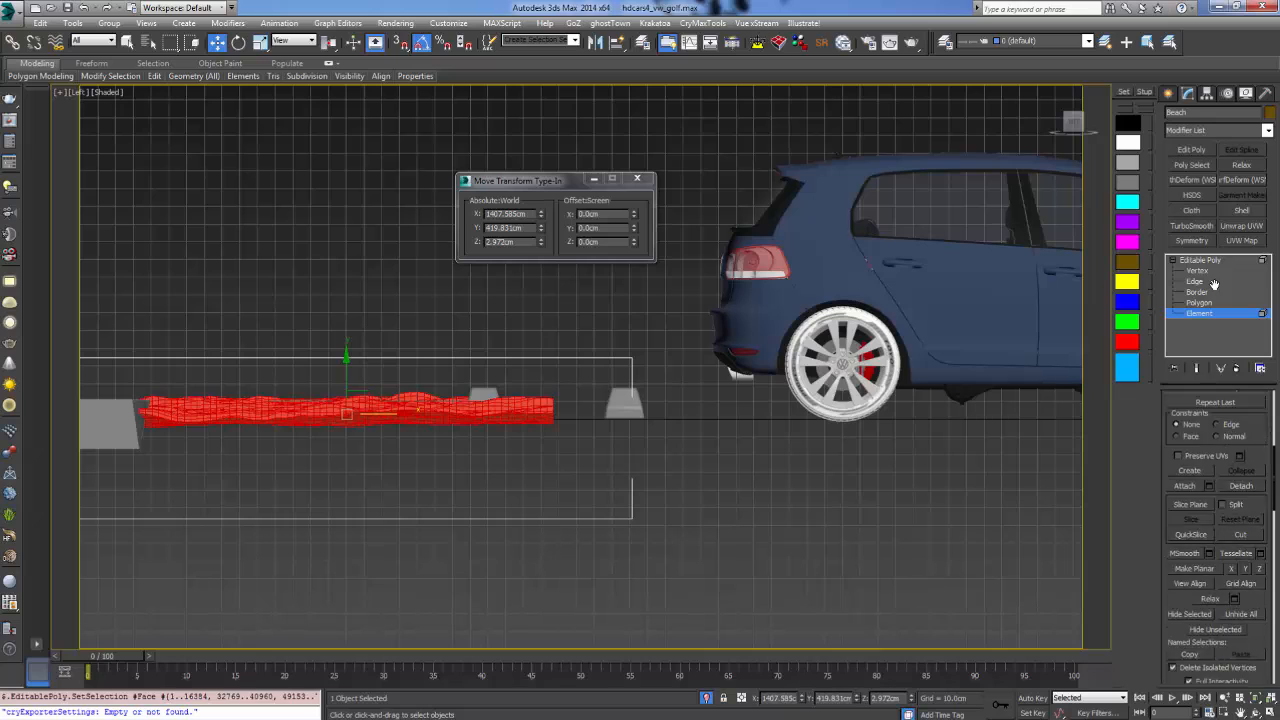
scroll(1258, 485, "down", 6)
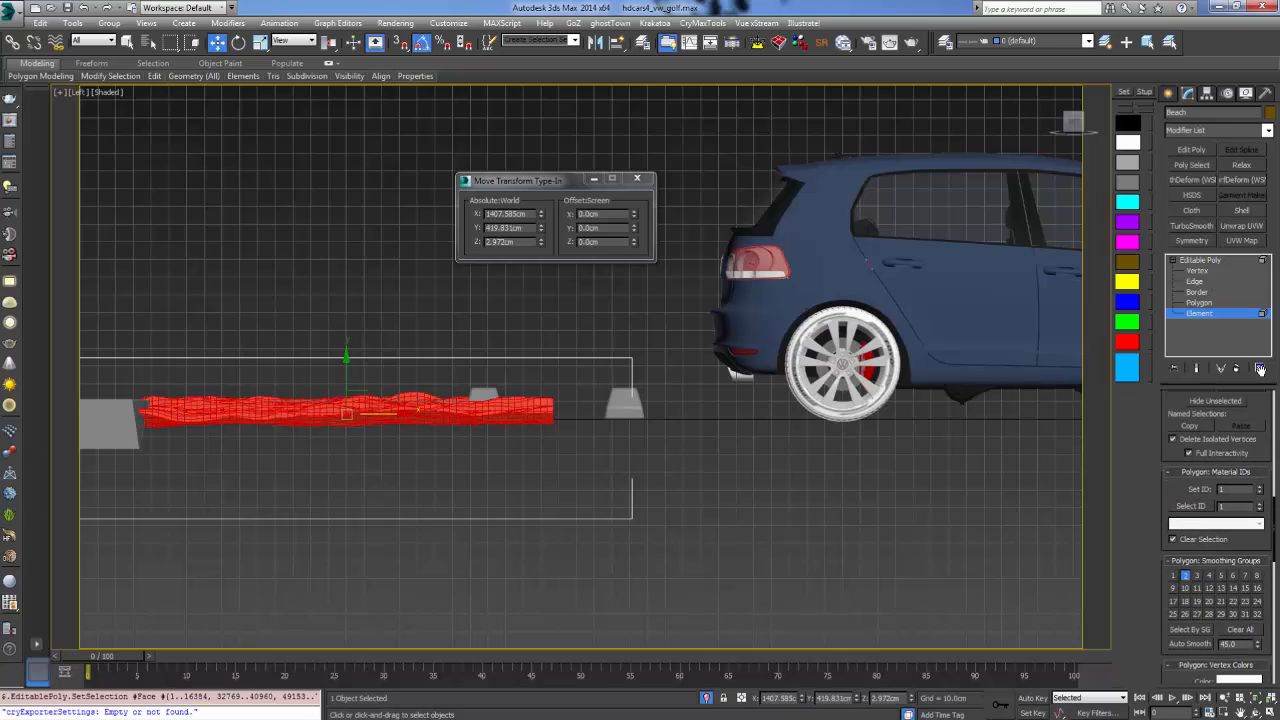
scroll(1256, 510, "up", 7)
scroll(1256, 515, "up", 1)
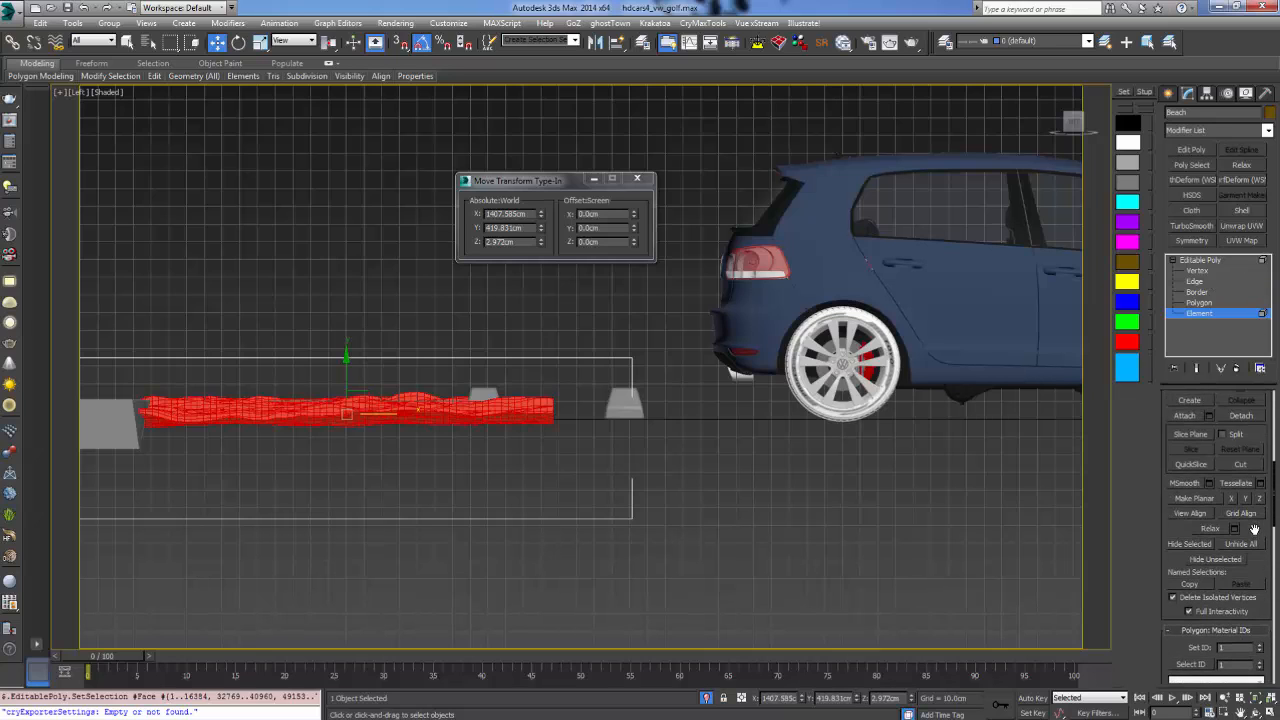
left_click(1245, 414)
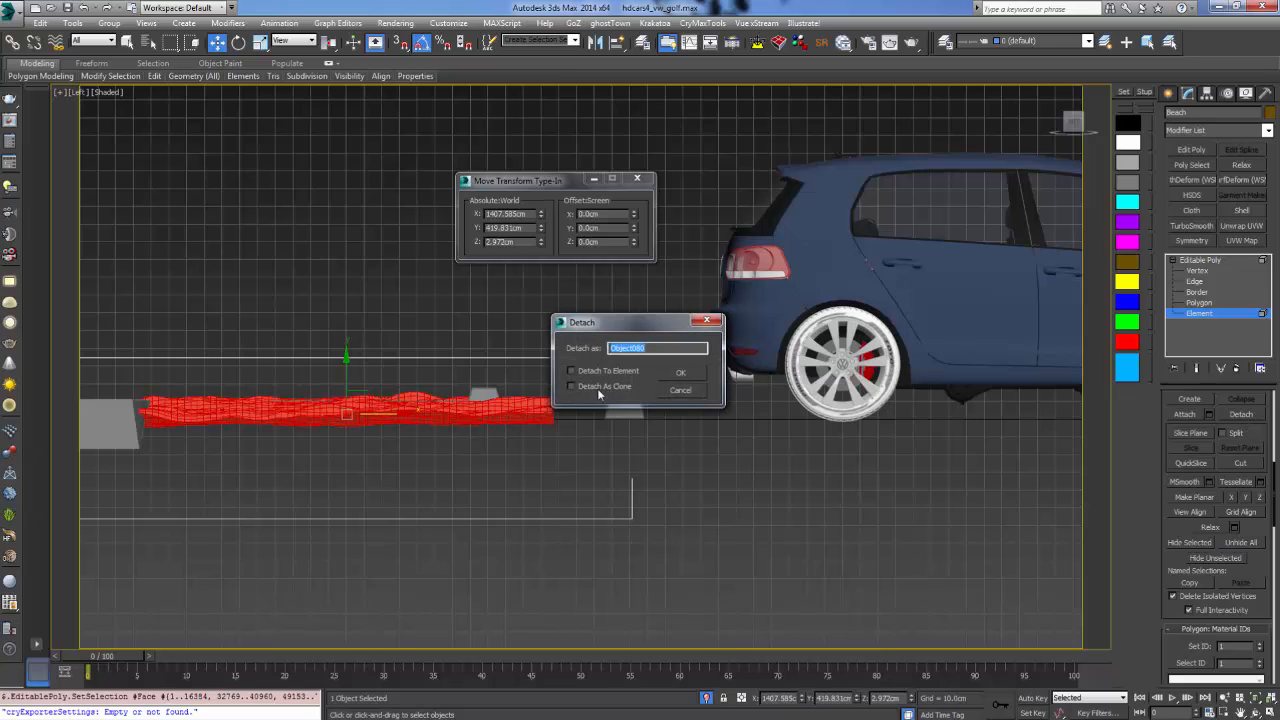
left_click(678, 374)
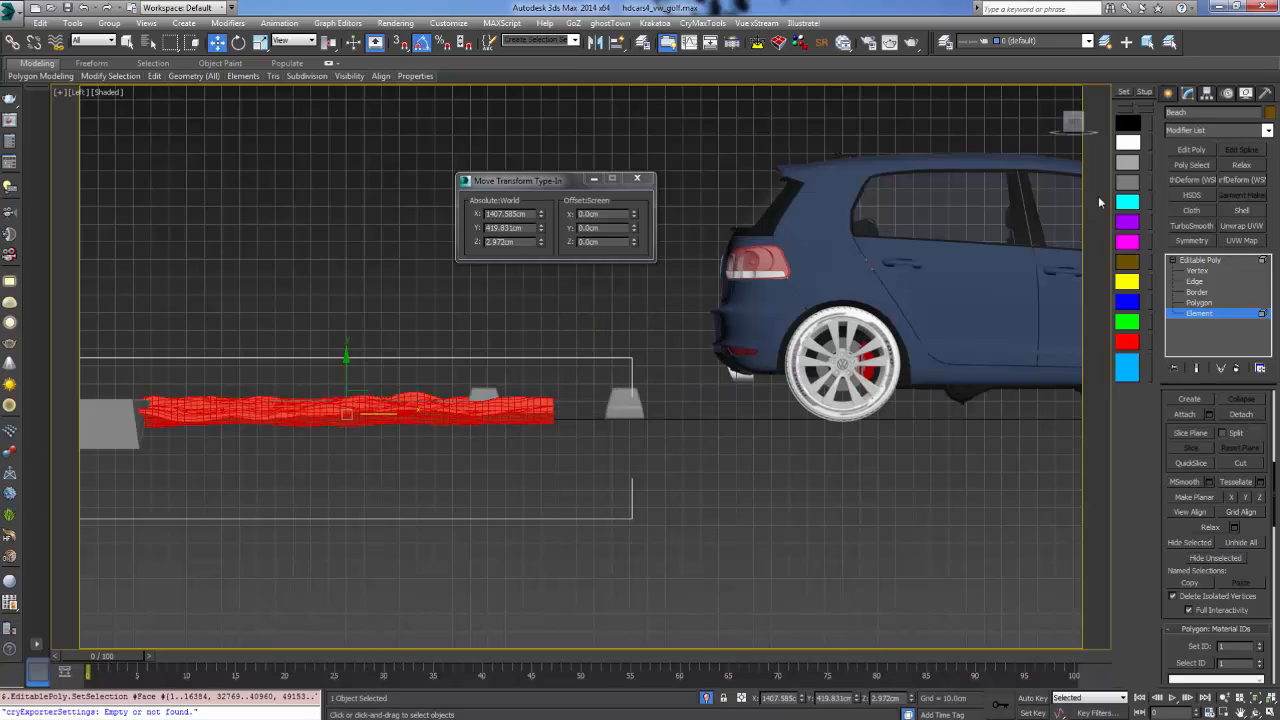
On the detached brown strip, select the column of vertices along the edge facing the car
left_click(1168, 93)
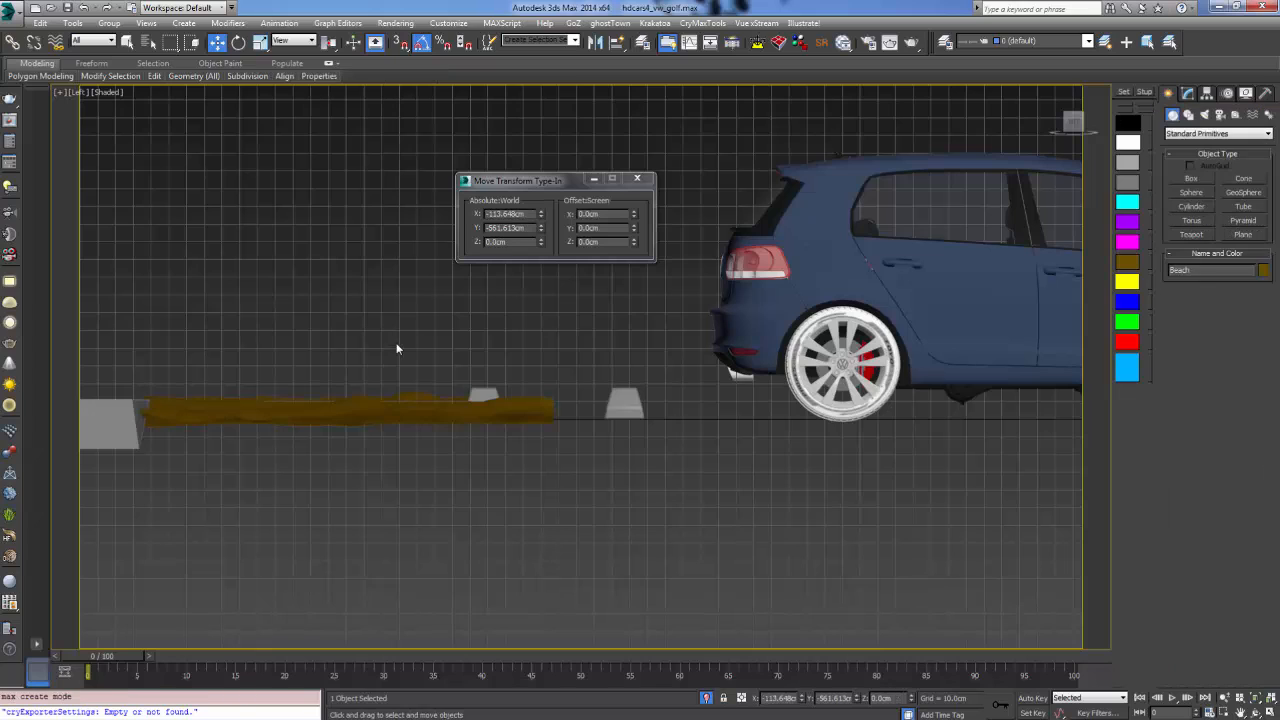
left_click(357, 406)
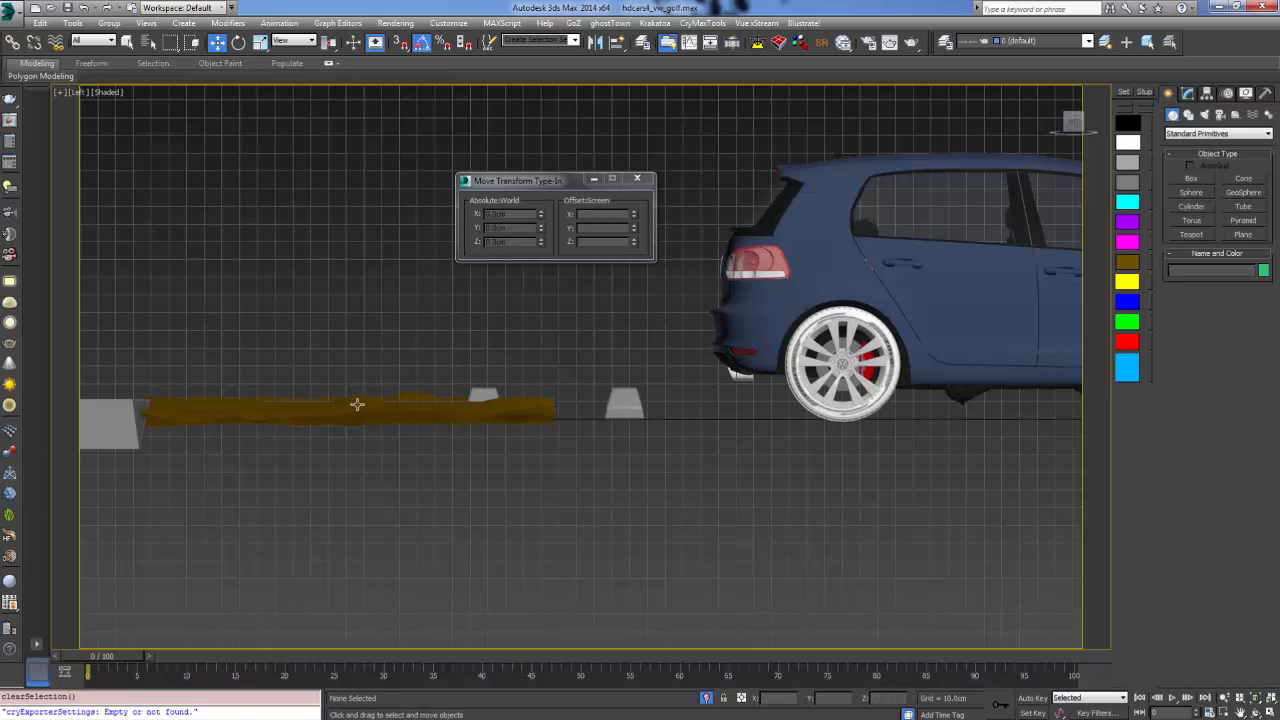
left_click(1189, 93)
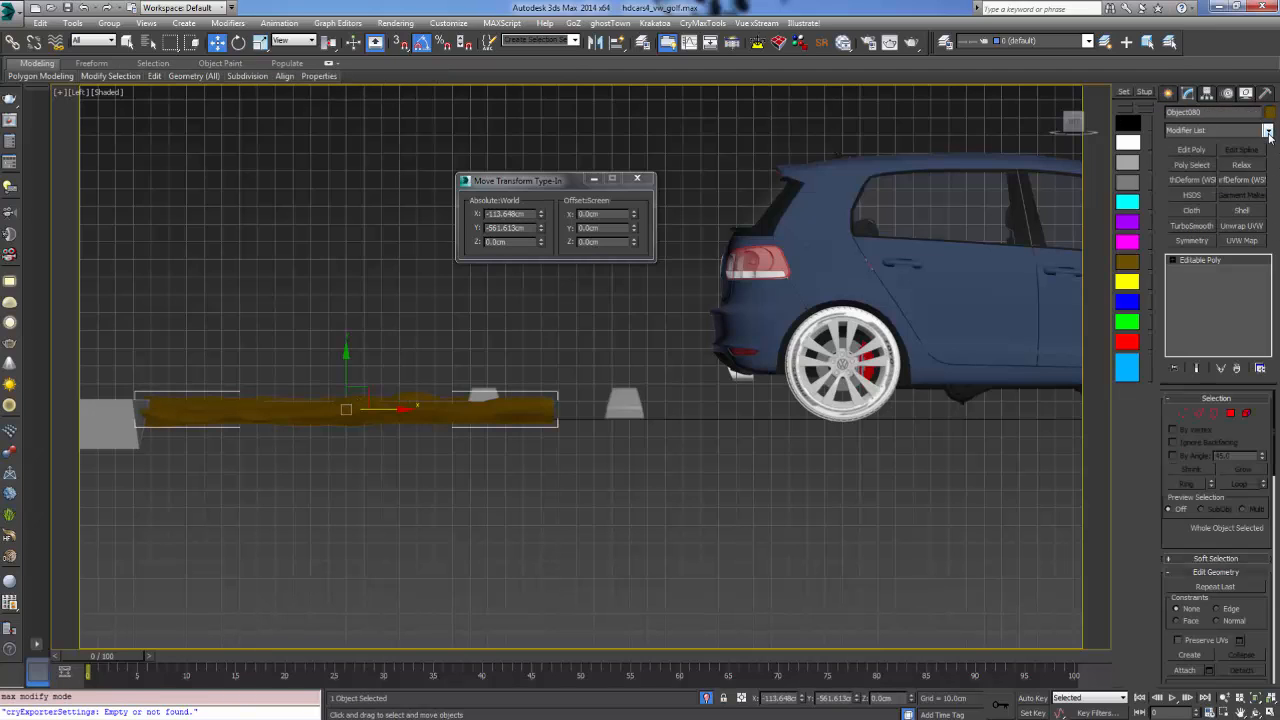
left_click(1174, 260)
left_click(1199, 271)
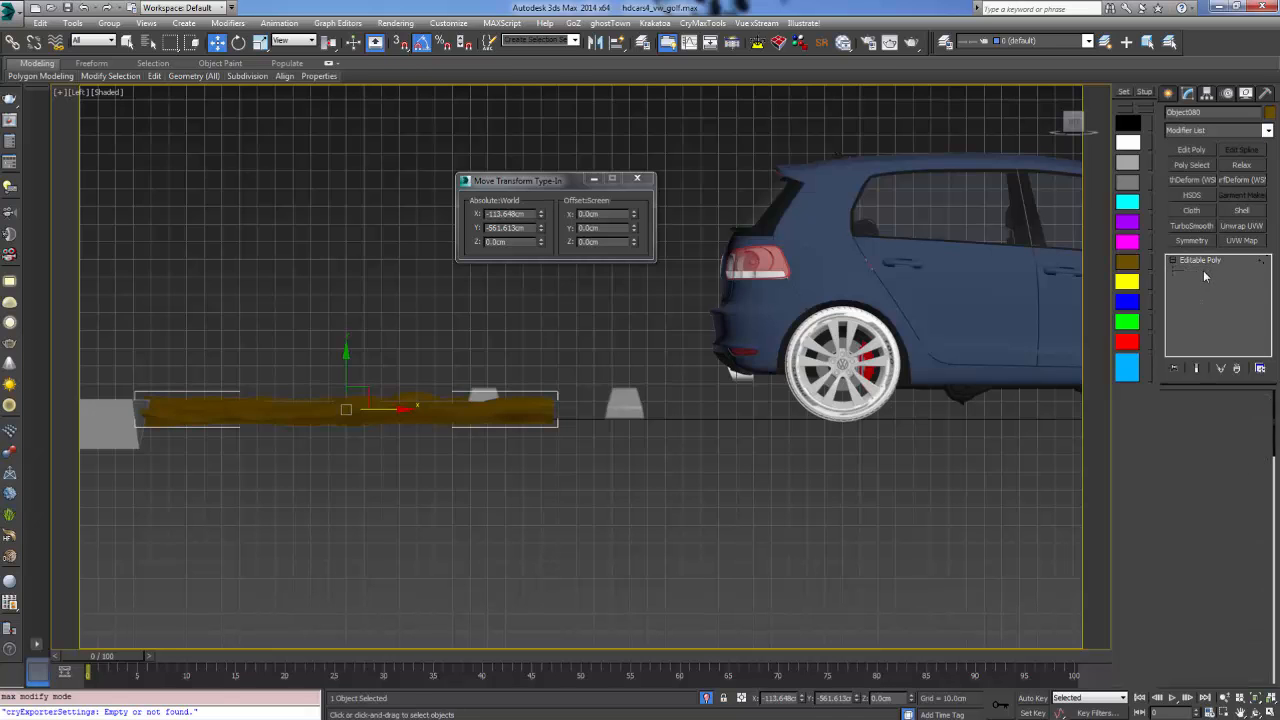
scroll(579, 494, "up", 4)
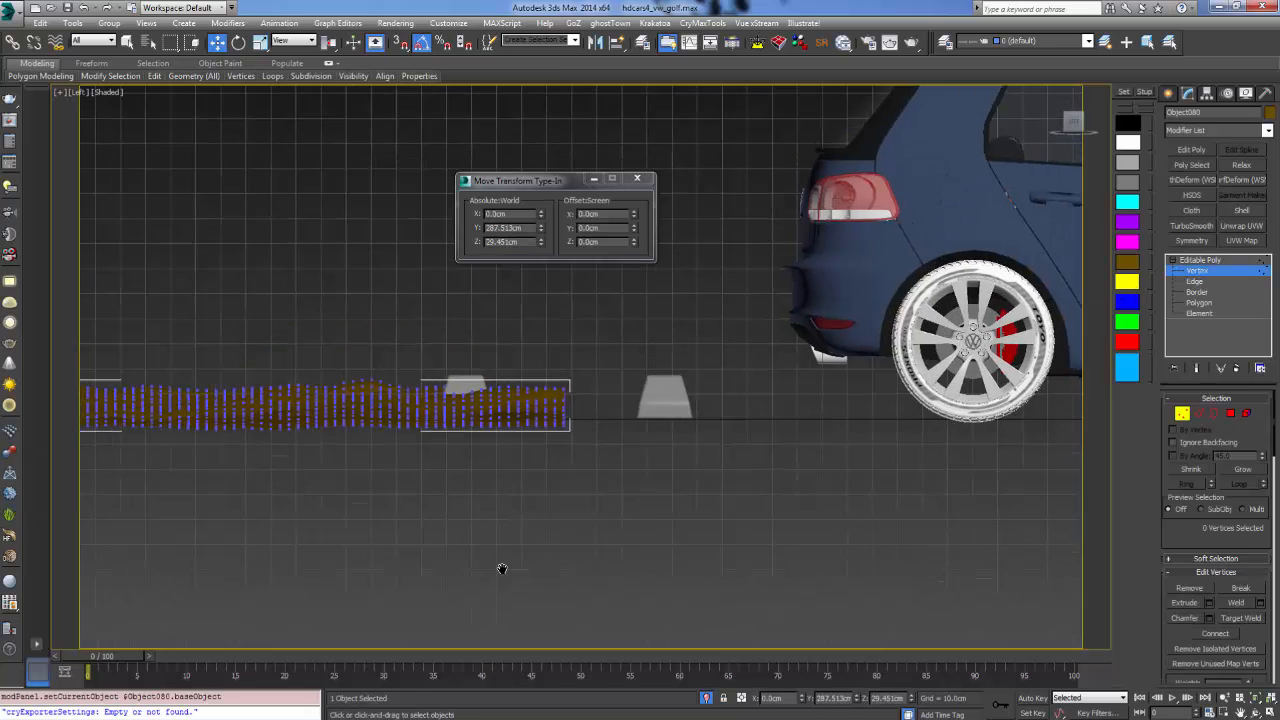
left_click_drag(556, 528, 556, 528)
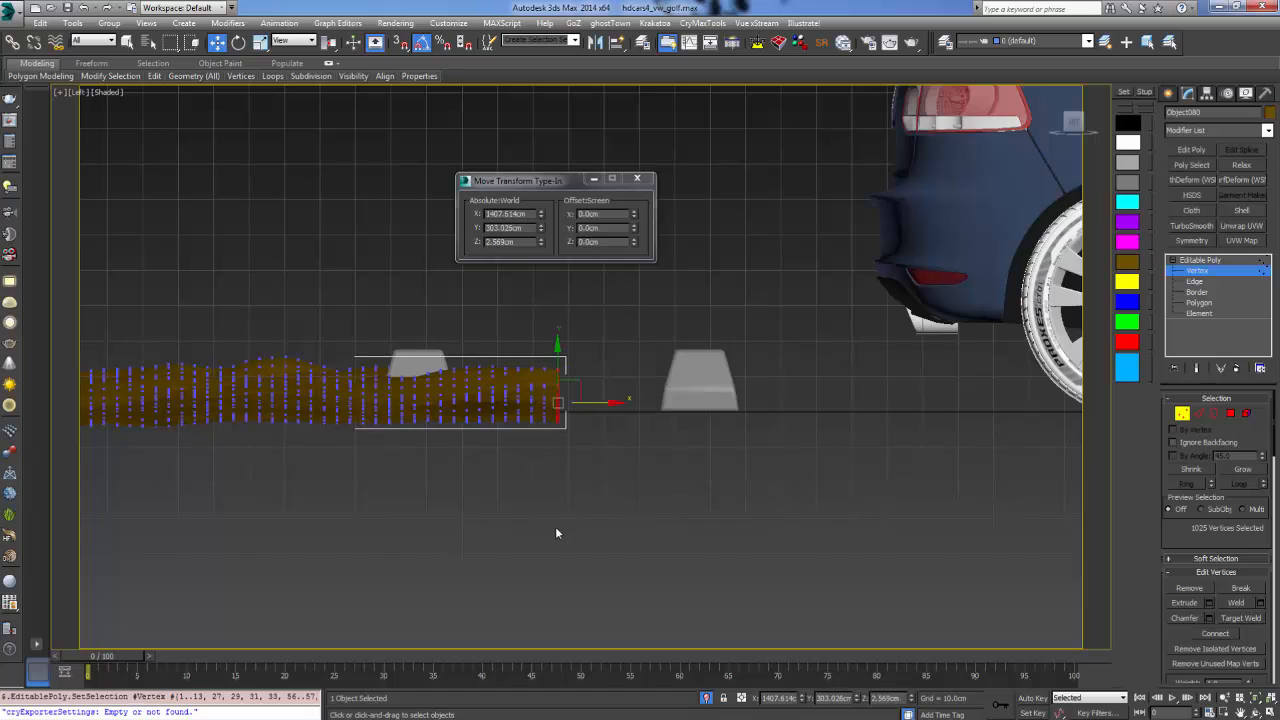
Enable soft selection for the edge vertices with a falloff of 131.8 cm
key("r")
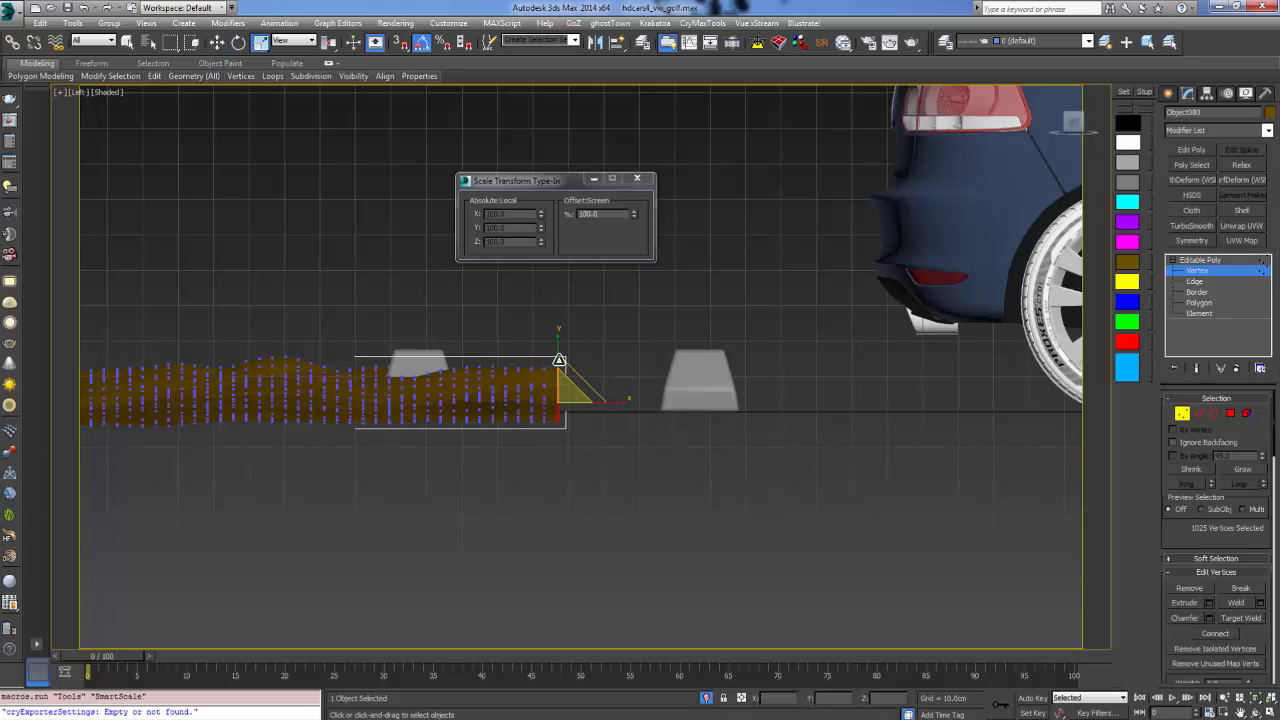
scroll(1190, 535, "down", 2)
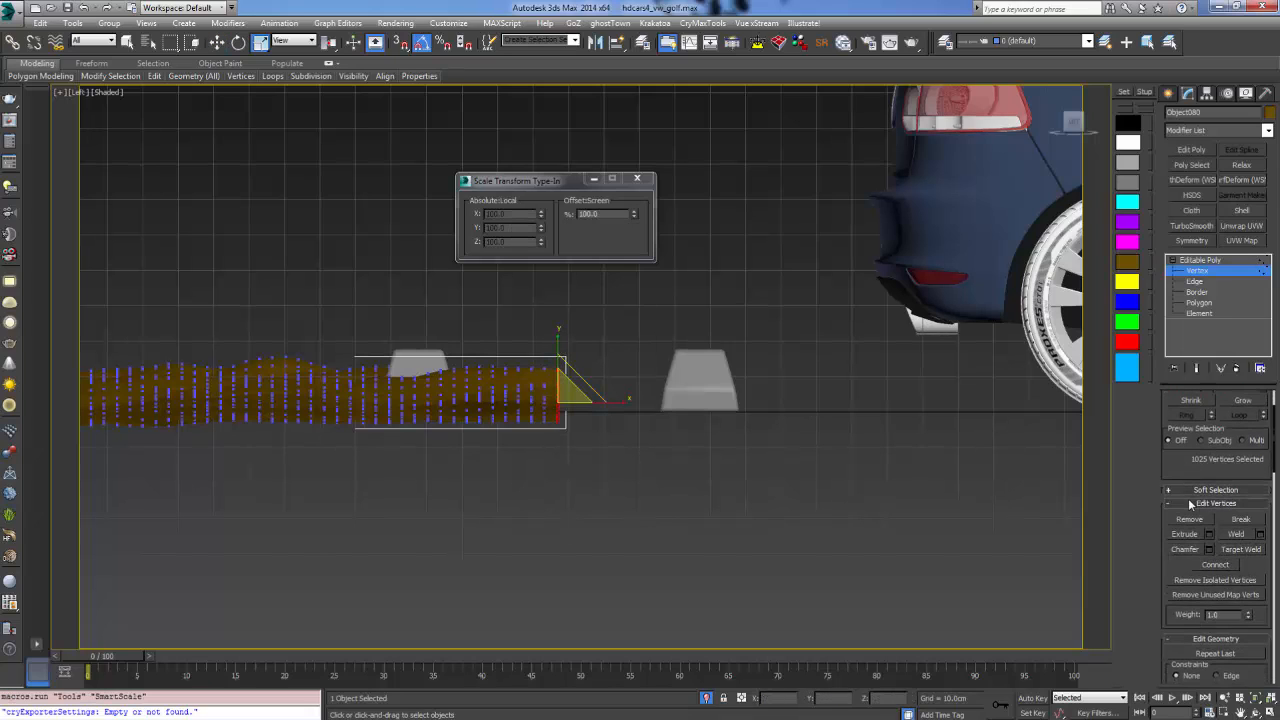
left_click(1169, 491)
left_click(1183, 412)
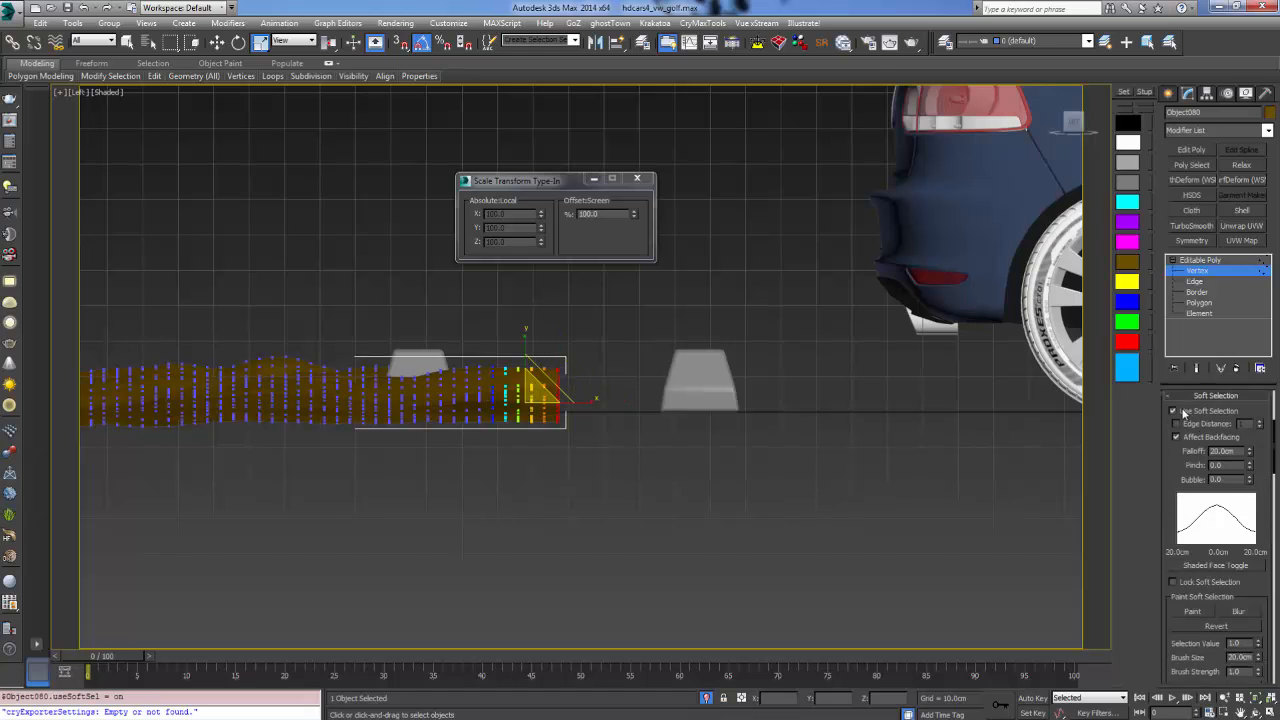
left_click_drag(1253, 451, 627, 182)
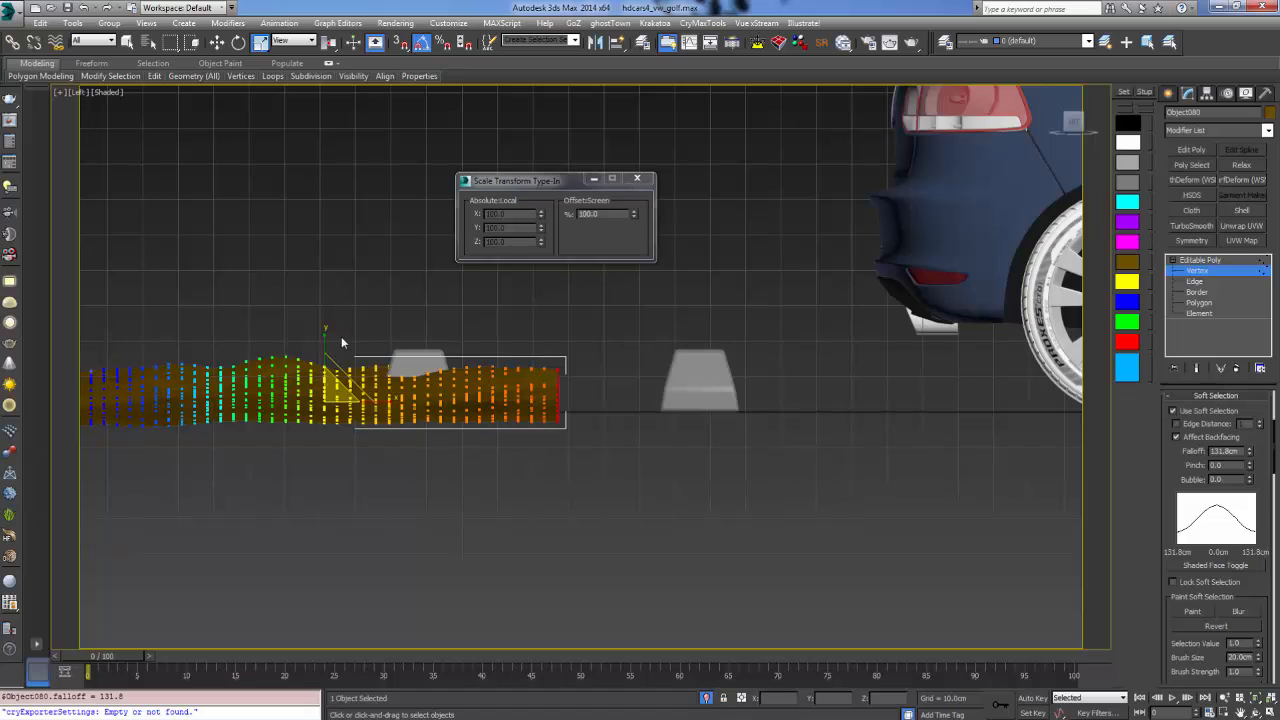
Flatten the soft-selected edge vertically and move it toward the car and down to about Z -0.2 cm
left_click_drag(324, 337, 314, 433)
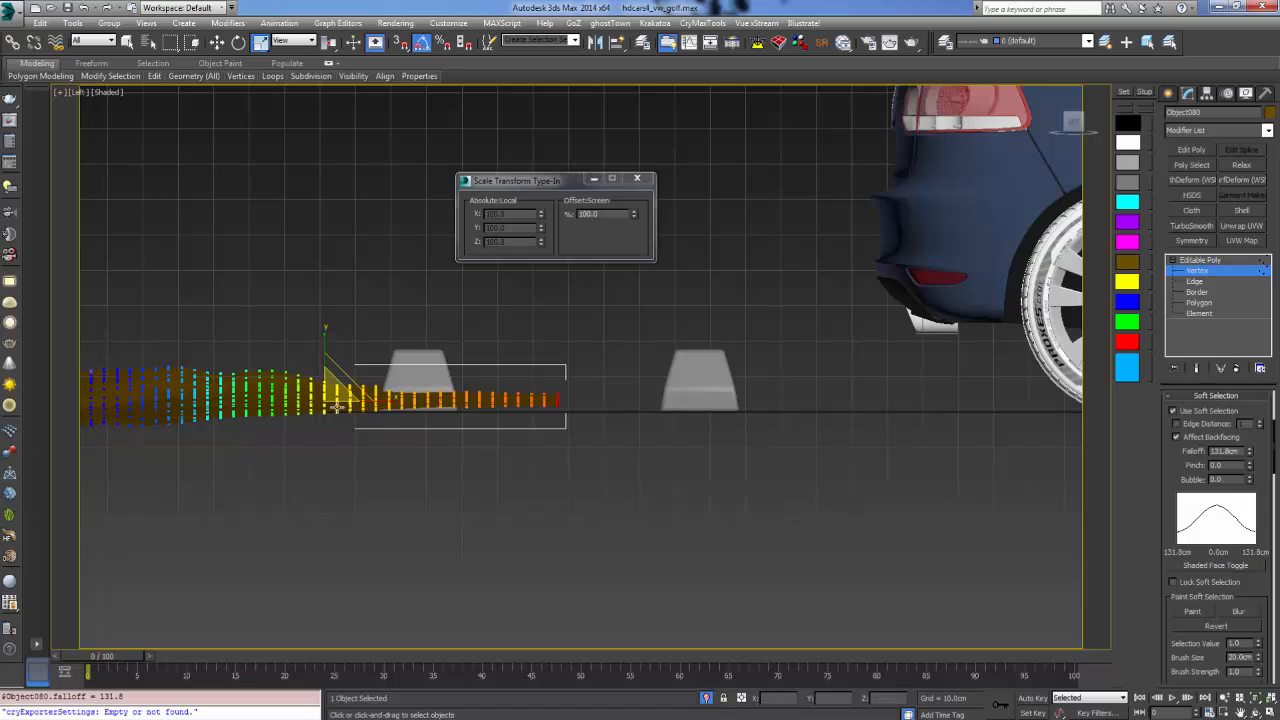
key("w")
left_click_drag(326, 352, 425, 427)
left_click_drag(387, 364, 390, 358)
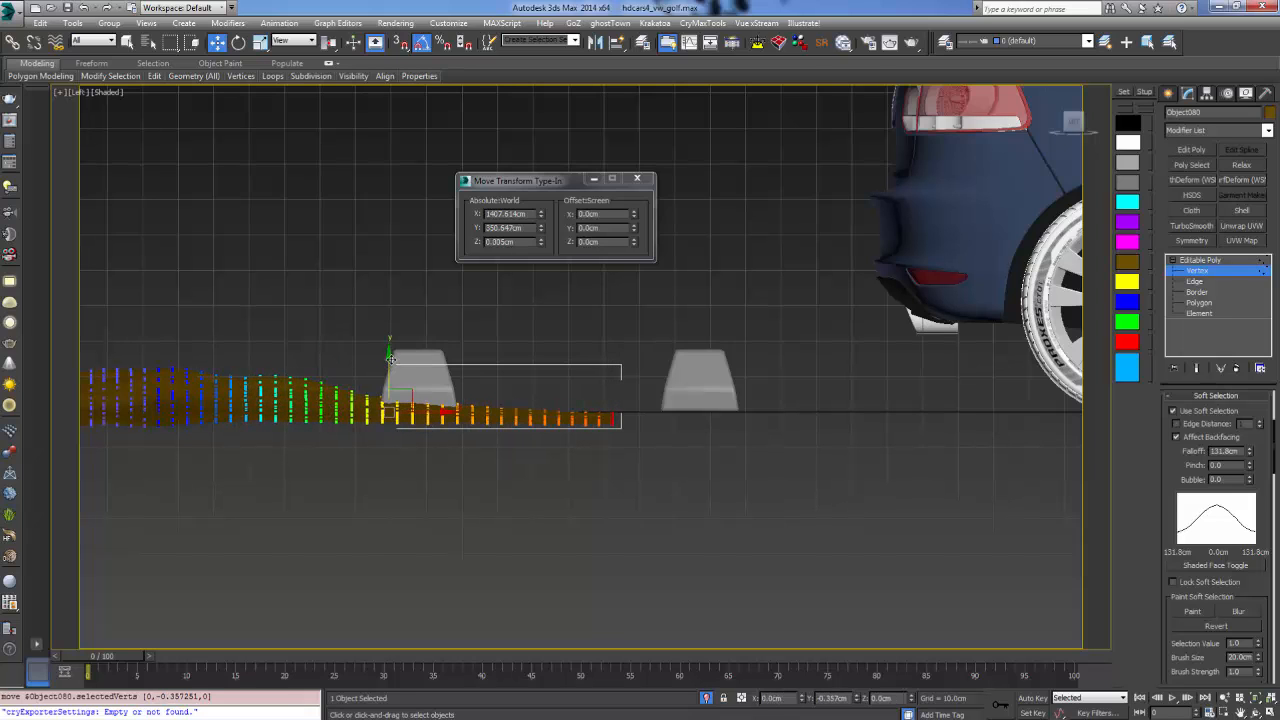
Finish vertex editing on the strip, inspect the tapered edge in perspective and return to the VRayCam001 view
scroll(473, 479, "down", 5)
middle_click_drag(473, 479, 621, 428, "alt")
left_click(1202, 260)
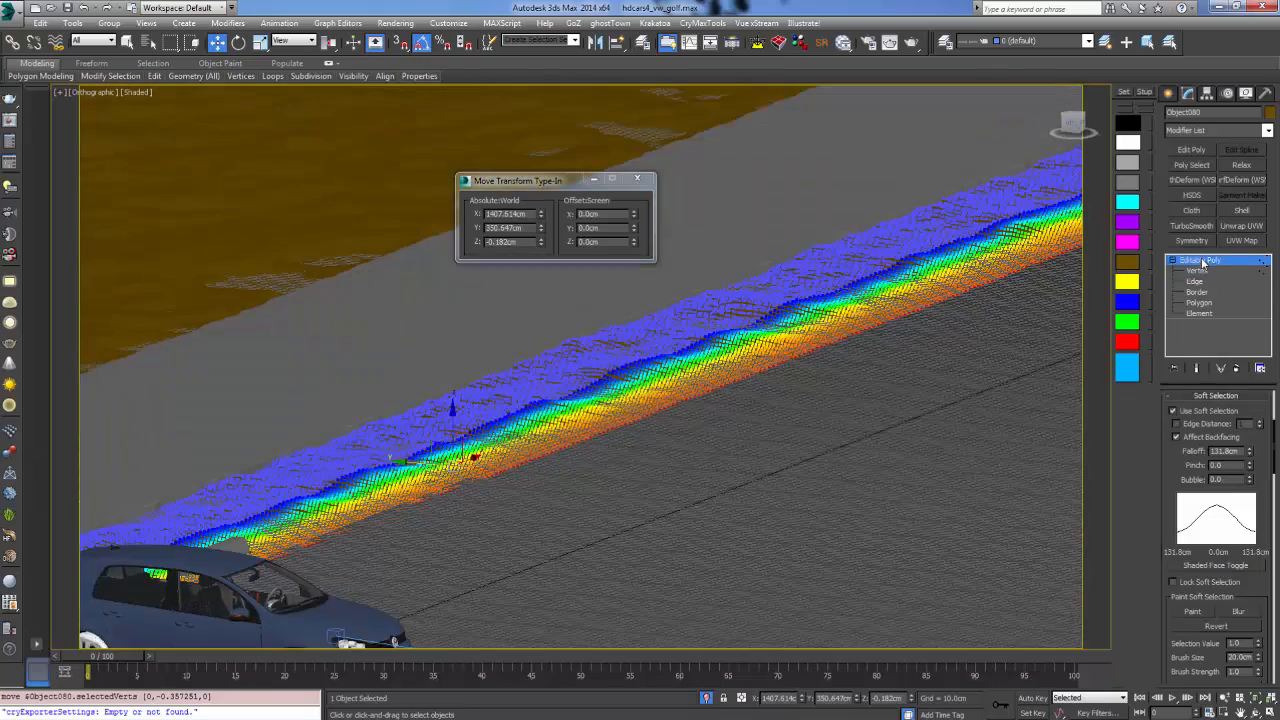
left_click(1167, 95)
scroll(607, 486, "down", 4)
middle_click_drag(607, 486, 548, 445)
key("c")
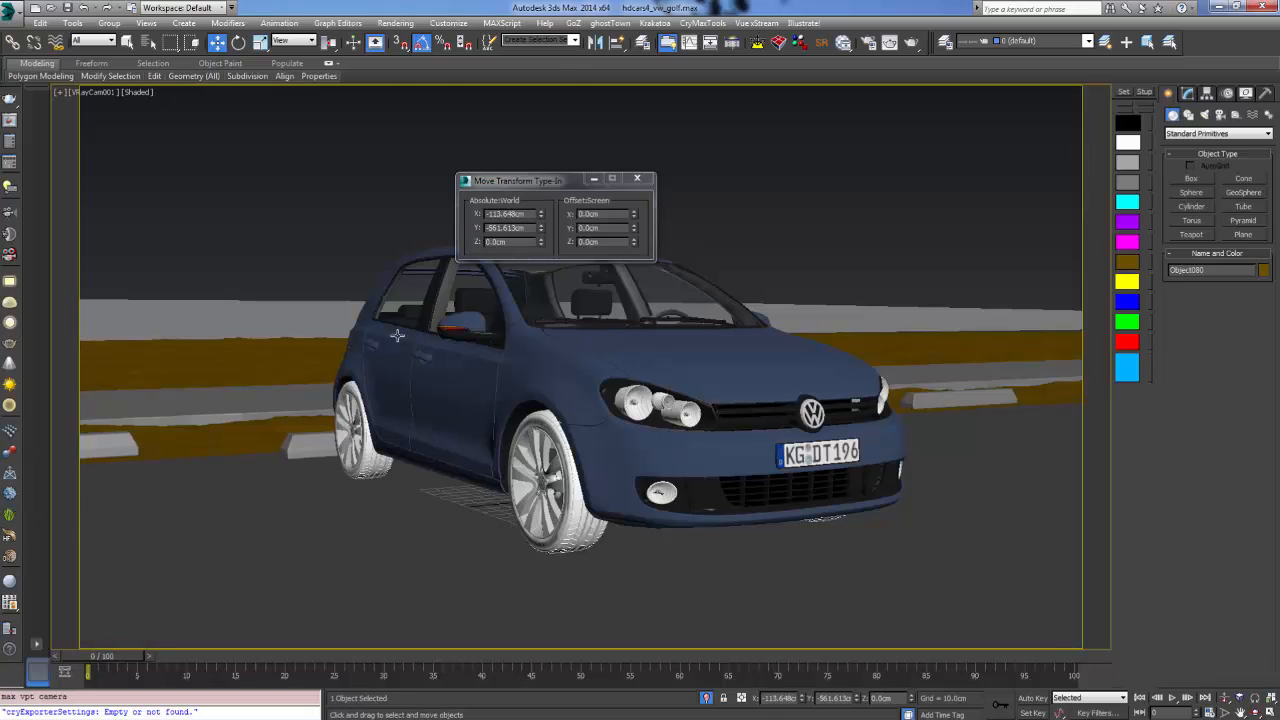
Clear the selection, hide the grid and close the Move Transform Type-In dialog
left_click(263, 268)
key("g")
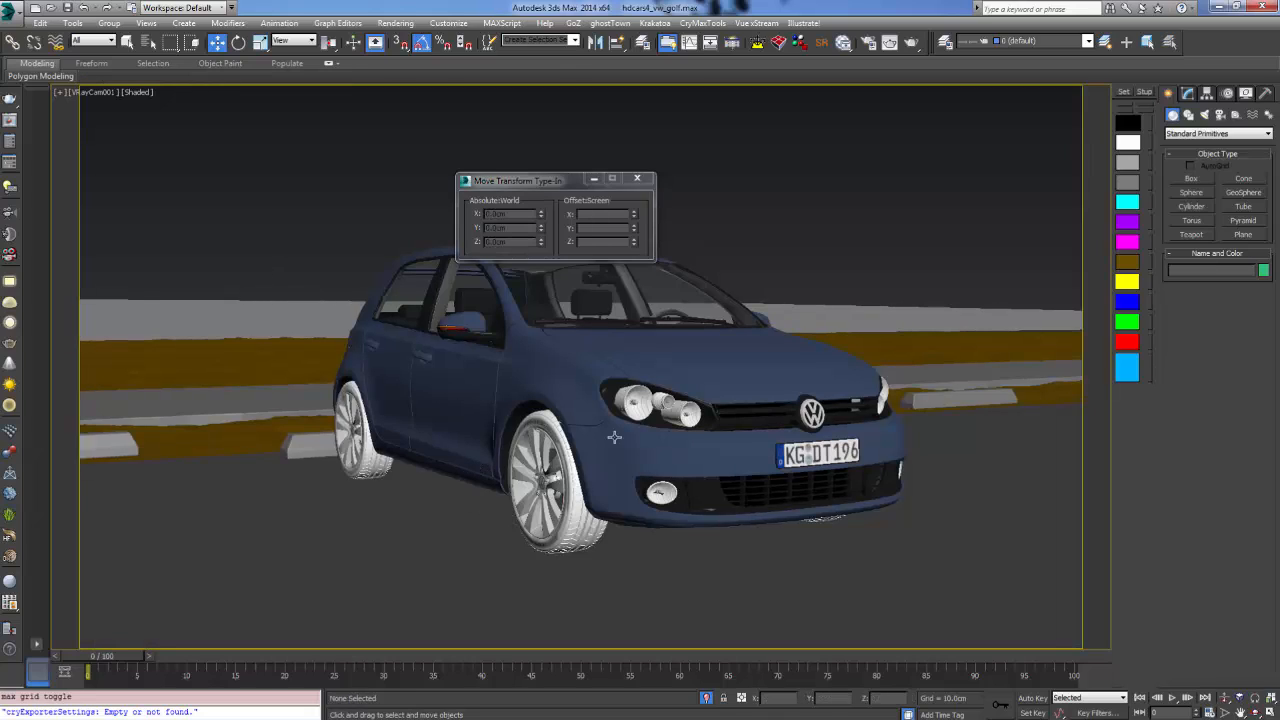
left_click_drag(555, 188, 745, 140)
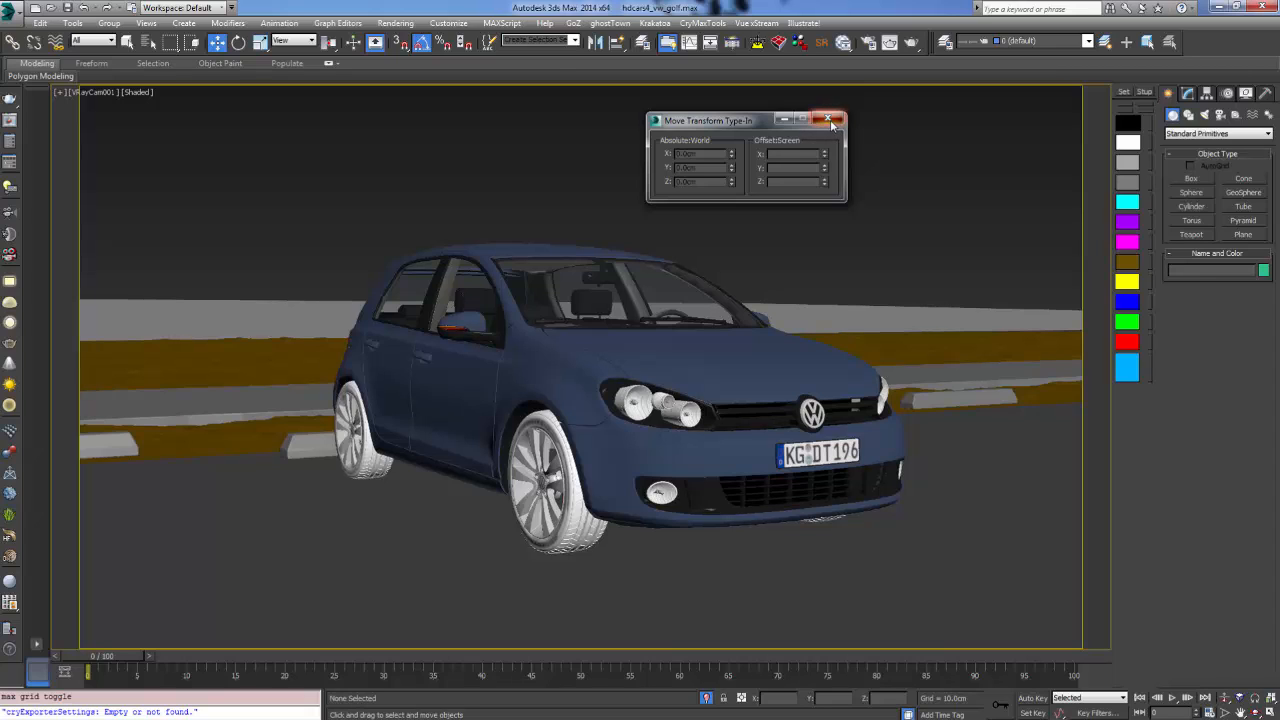
left_click(830, 121)
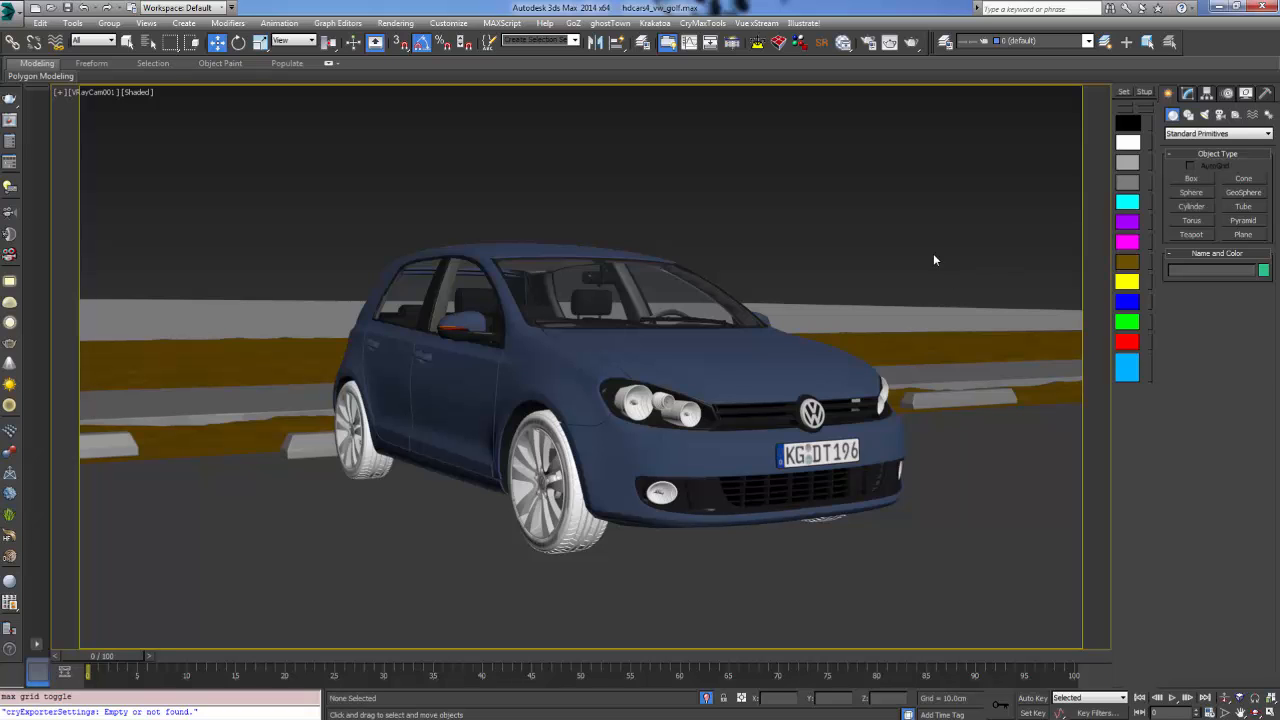
Select the sea plane, show edged faces and stretch the plane in the Top view to about 234% along X
left_click(882, 312)
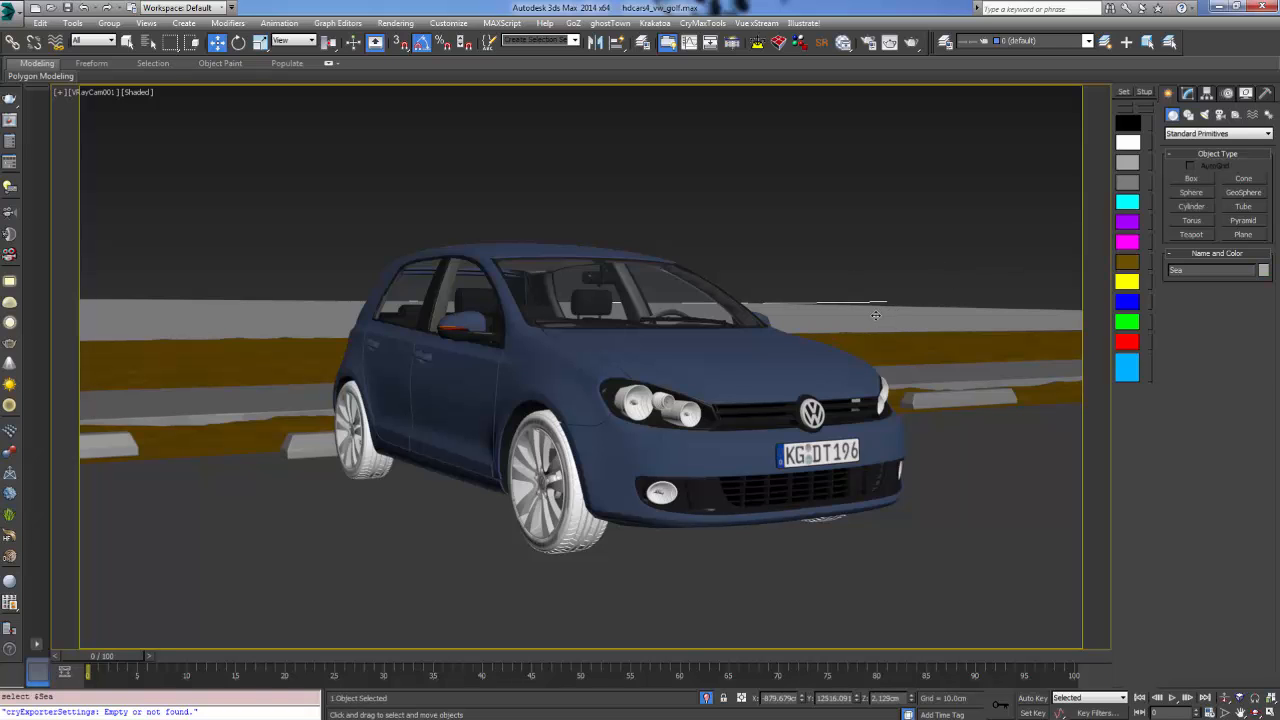
key("F4")
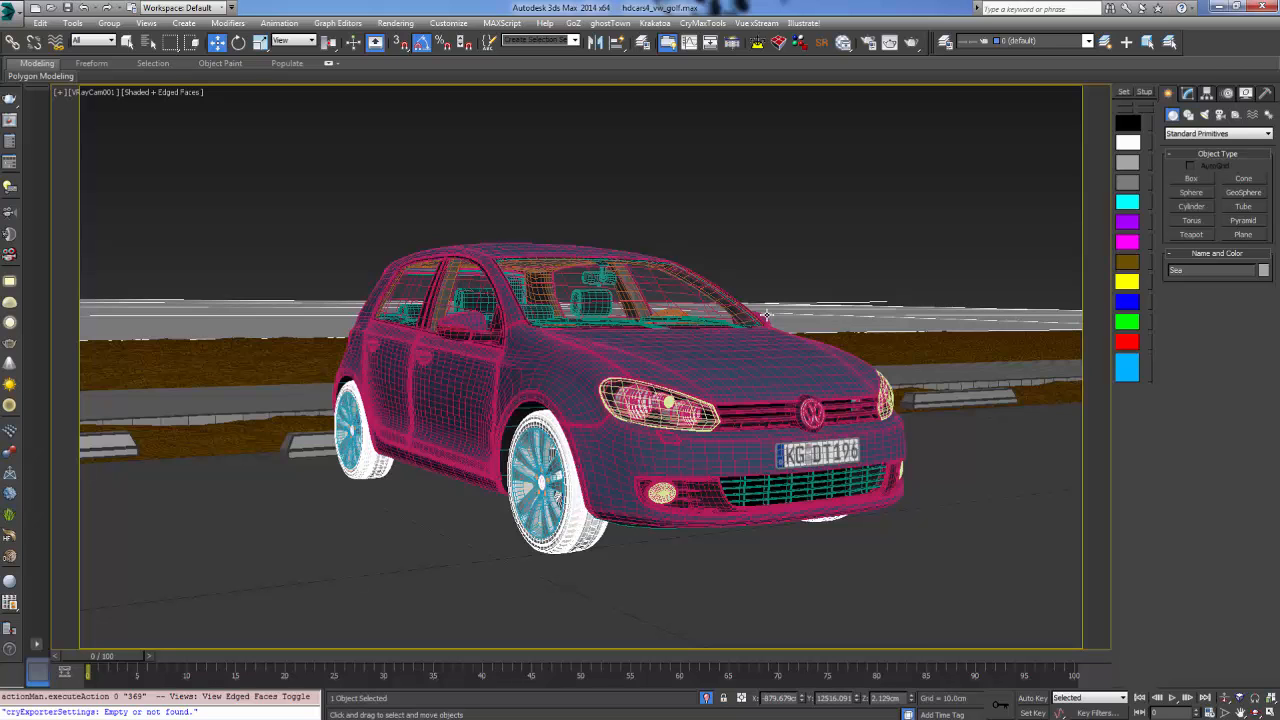
key("alt+w")
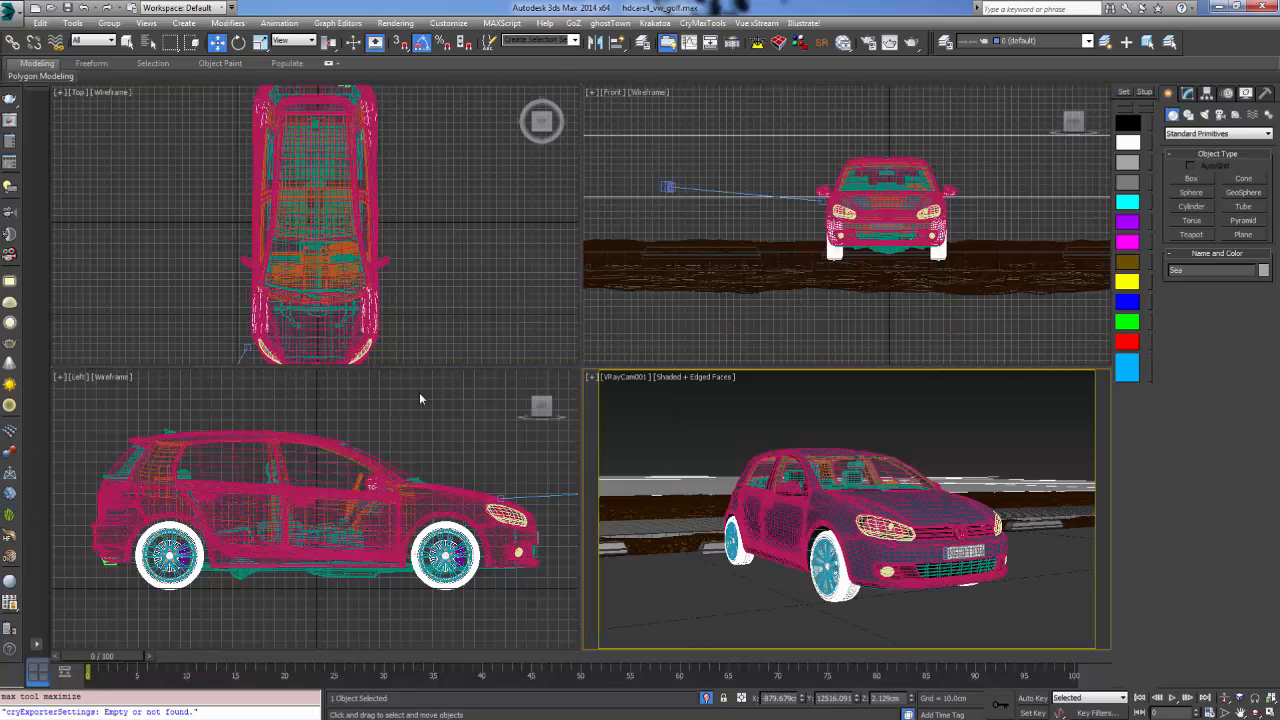
scroll(343, 160, "down", 10)
scroll(369, 183, "down", 5)
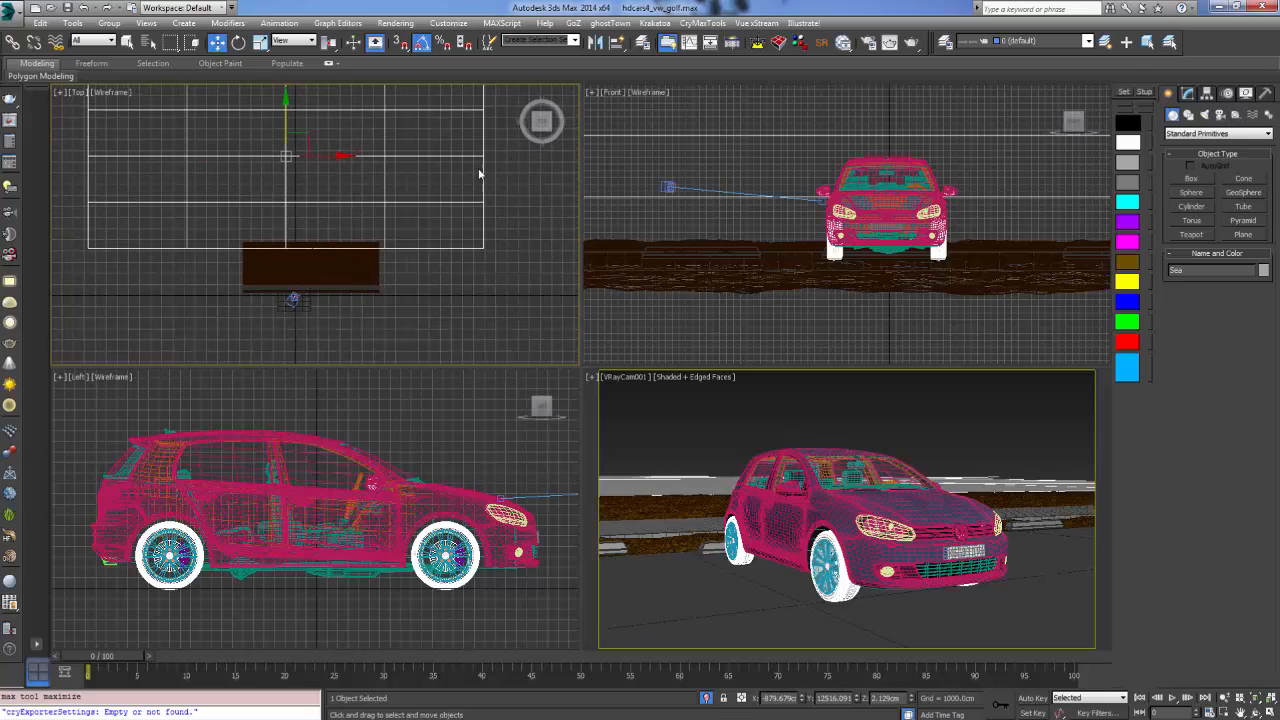
scroll(480, 172, "down", 2)
middle_click_drag(488, 170, 463, 251)
key("r")
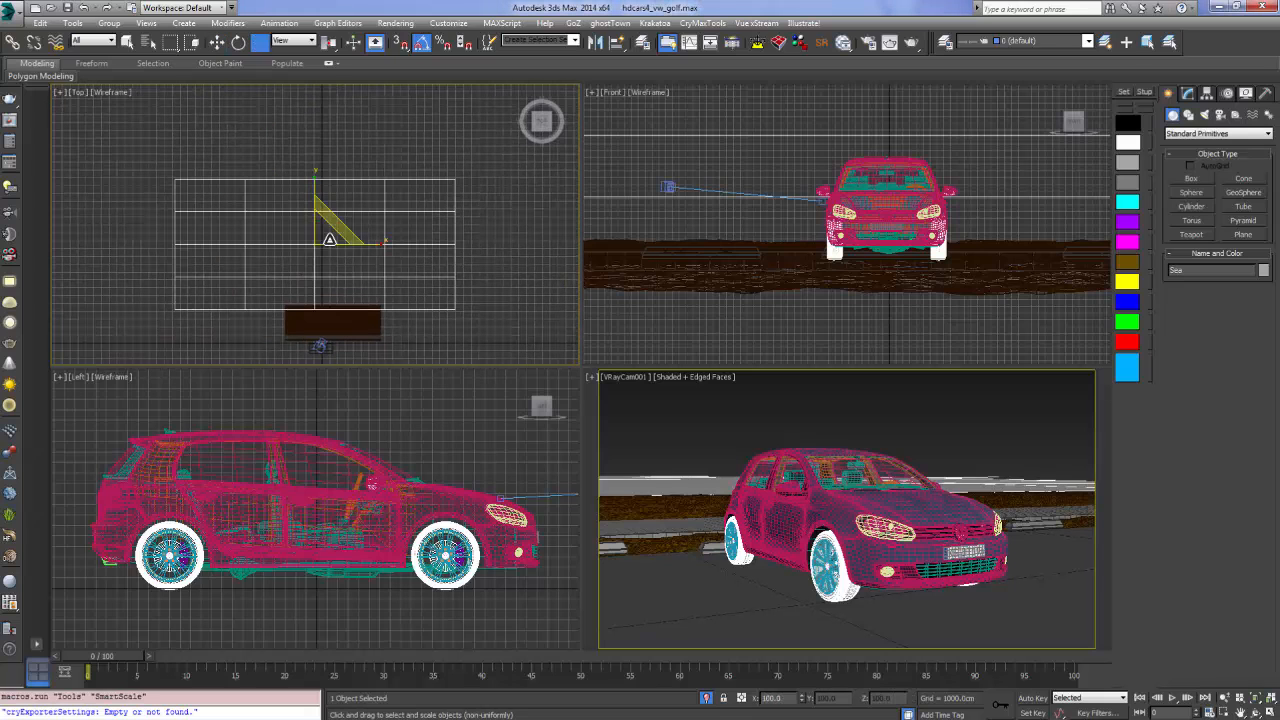
left_click_drag(382, 248, 444, 238)
Stretch the sea plane to about 203% along Y in the Top view
scroll(444, 238, "down", 1)
middle_click_drag(444, 238, 537, 245)
scroll(386, 249, "down", 3)
scroll(411, 246, "up", 2)
scroll(525, 246, "up", 1)
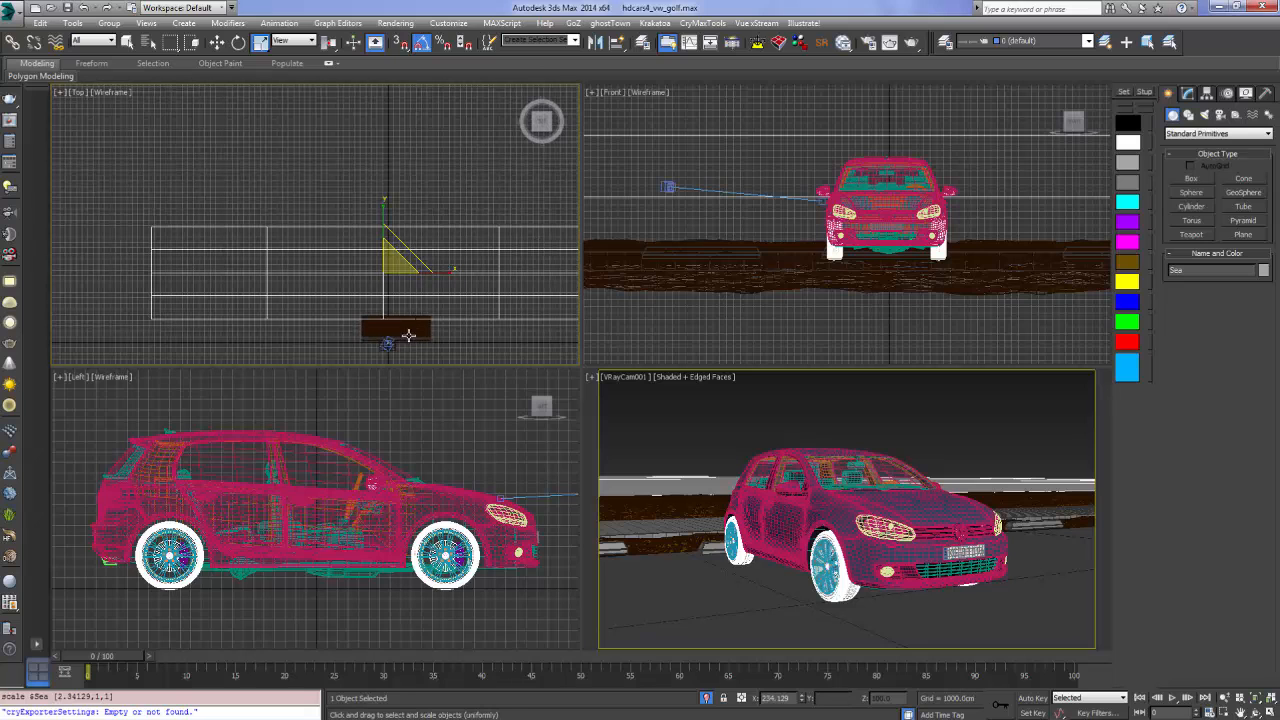
scroll(467, 263, "down", 1)
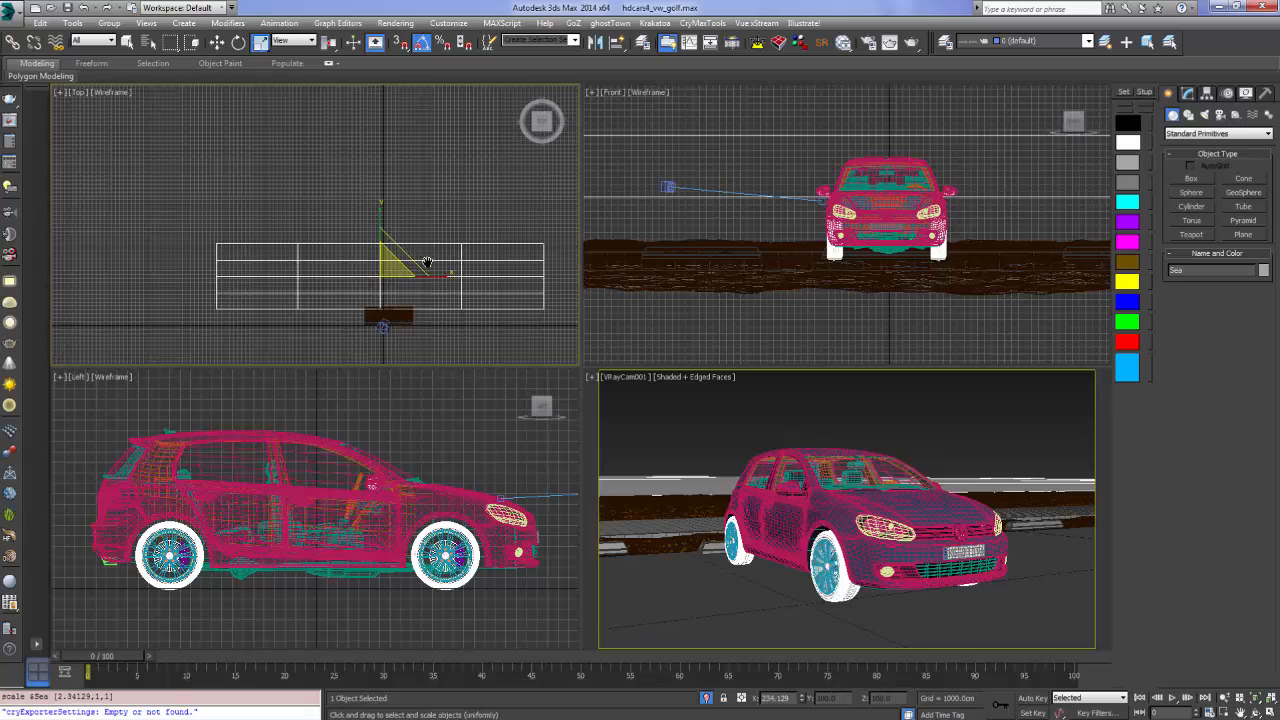
left_click_drag(381, 214, 400, 165)
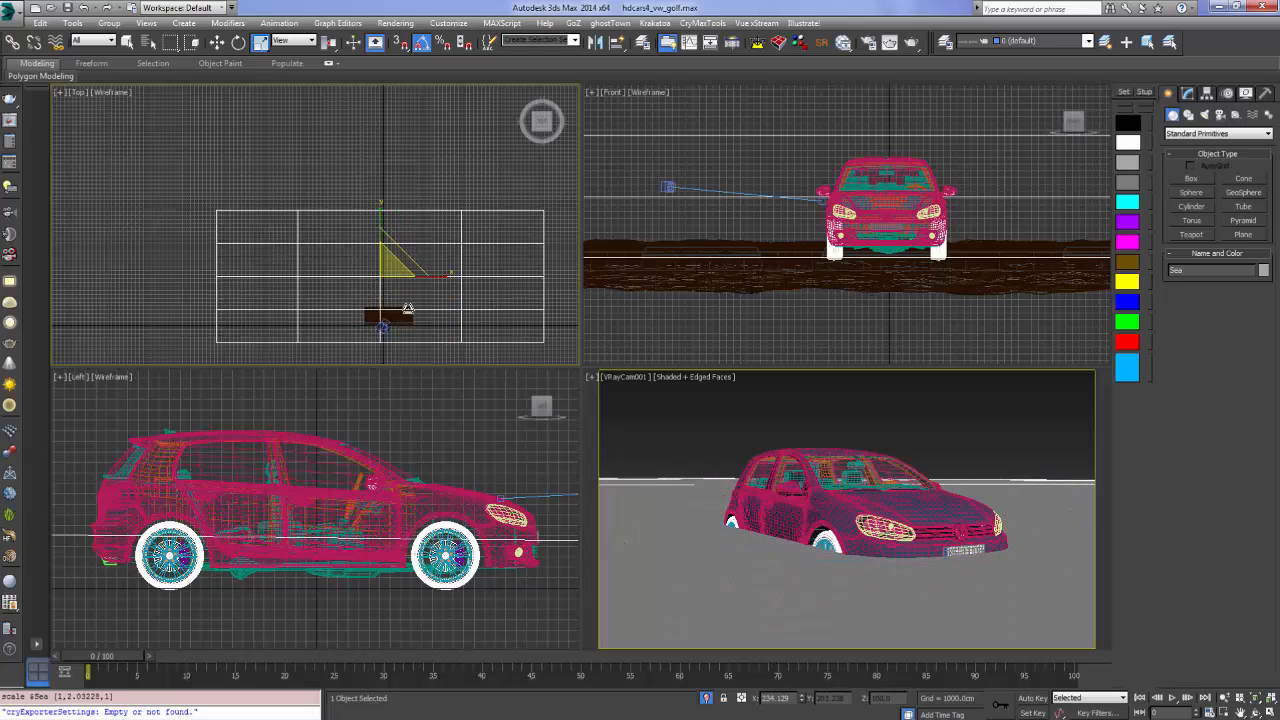
Move the sea plane about 8524 cm along Y away from the car, deselect it and maximize the VRayCam001 view
key("w")
left_click_drag(382, 232, 382, 198)
scroll(397, 343, "up", 5)
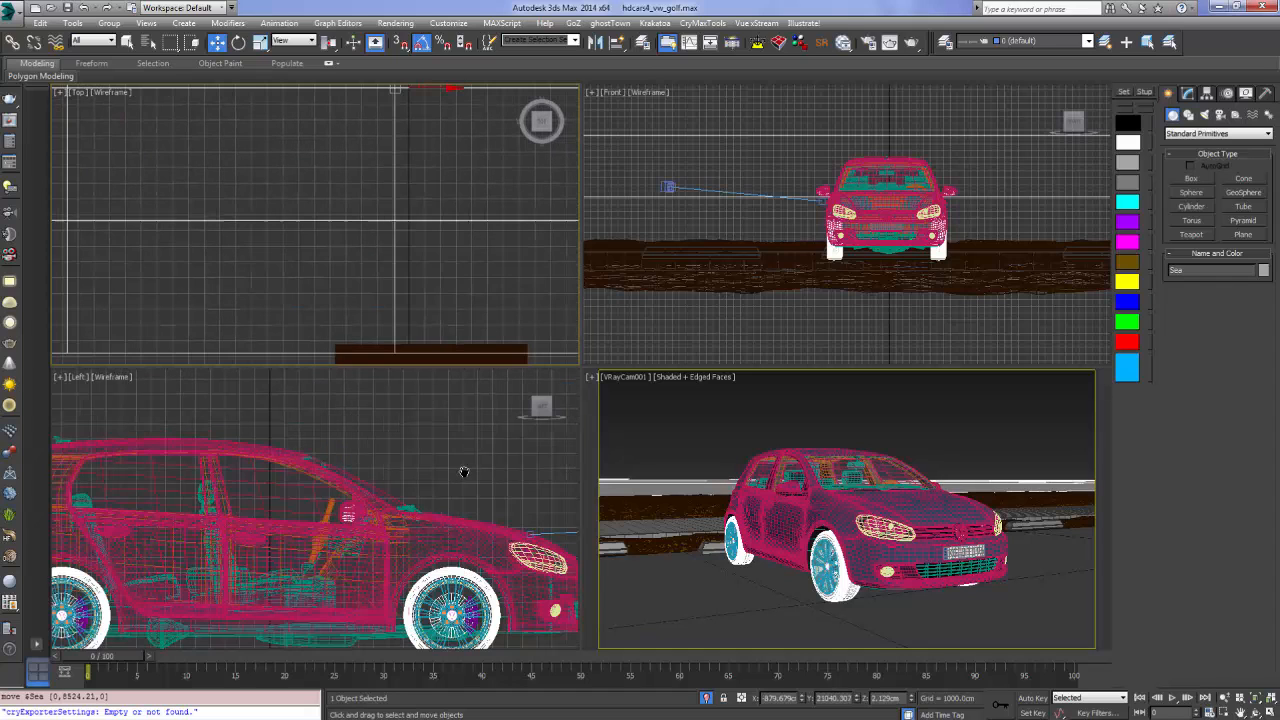
middle_click_drag(409, 346, 406, 260)
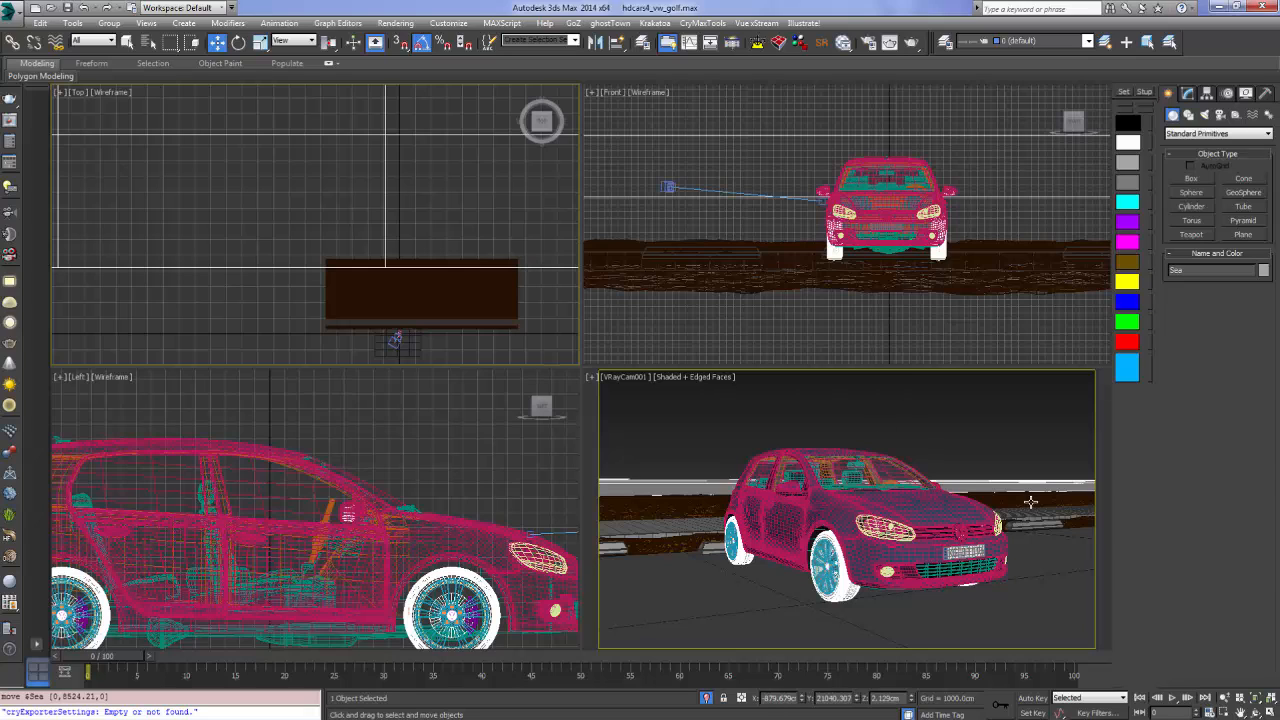
left_click(916, 427)
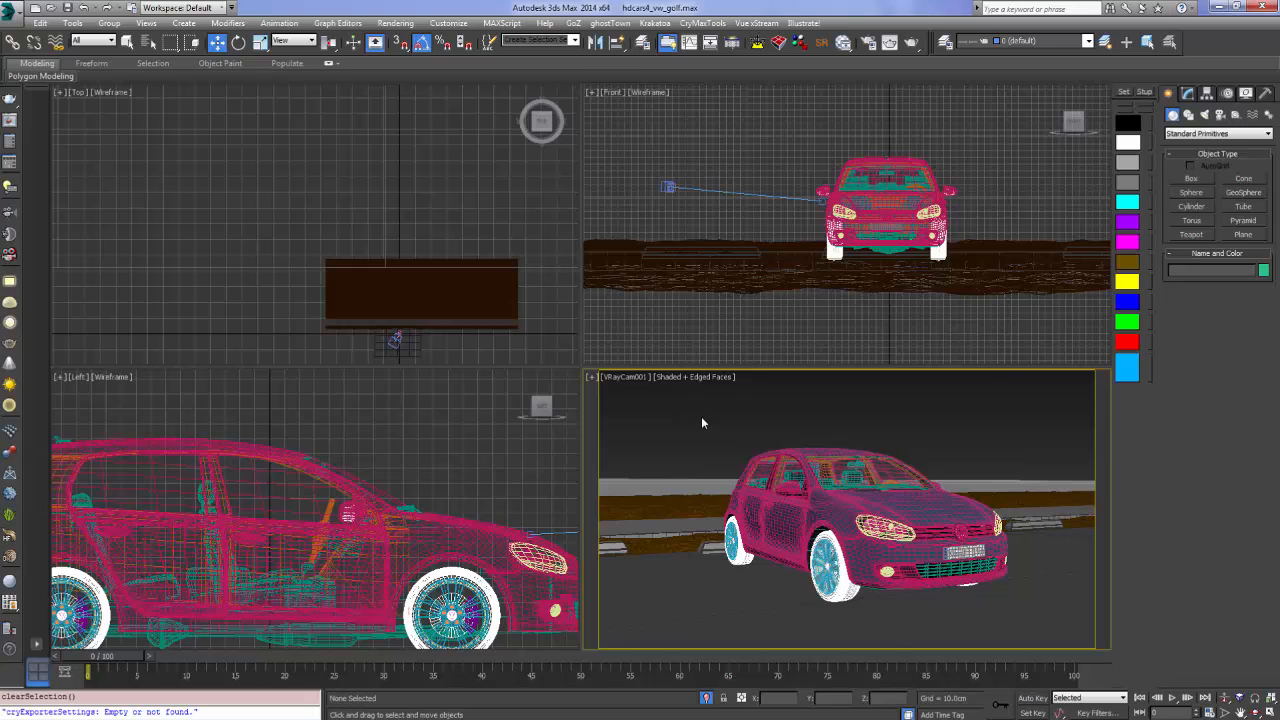
key("alt+w")
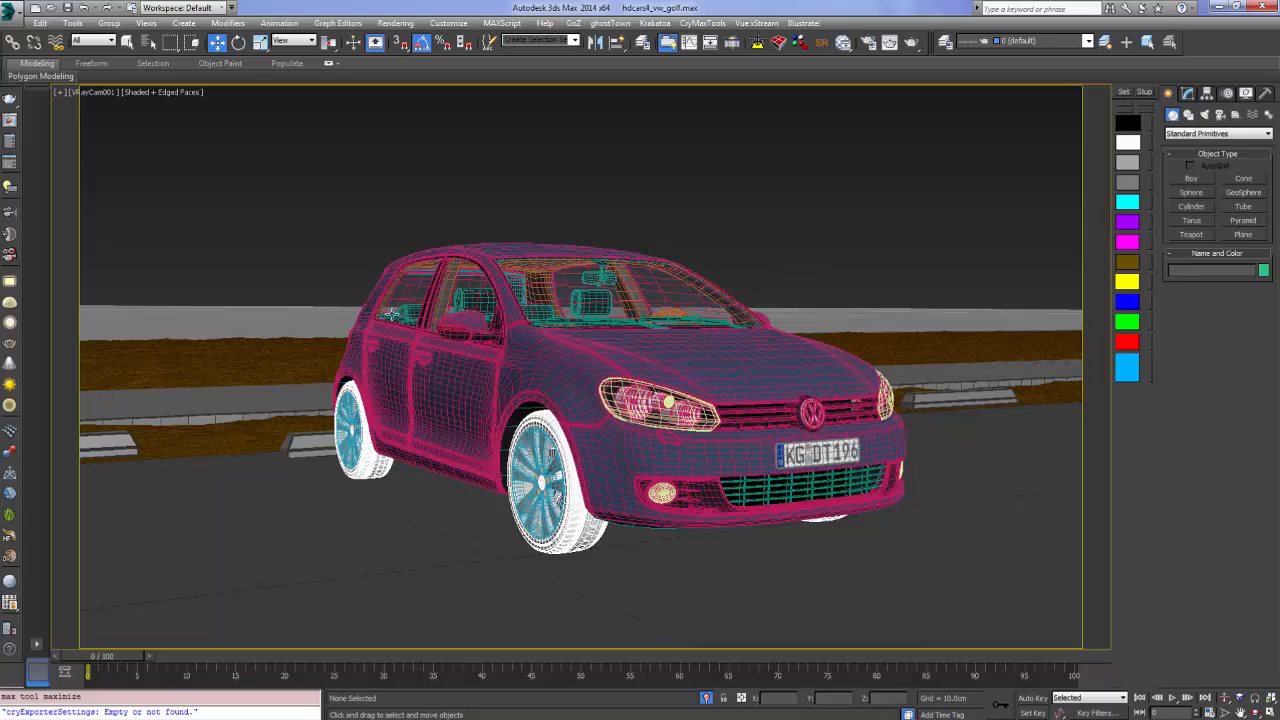
Open the V-Ray render settings and check the frame buffer options
left_click(395, 22)
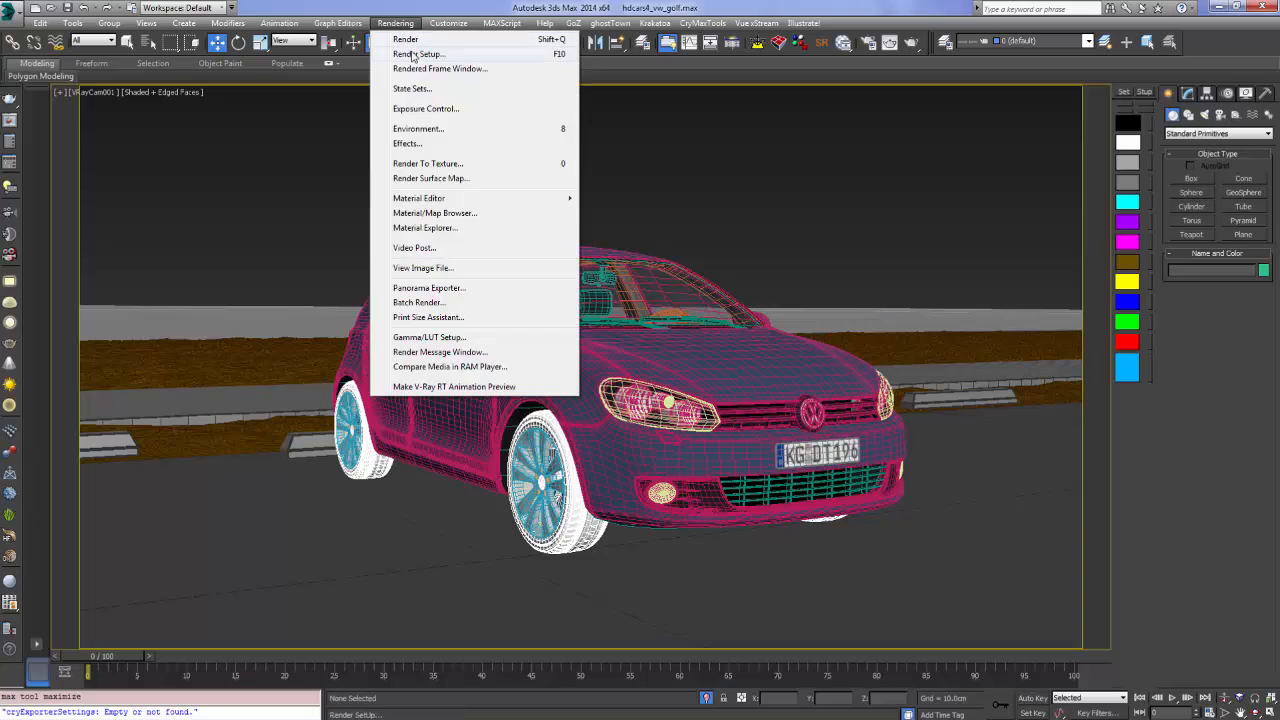
left_click(422, 53)
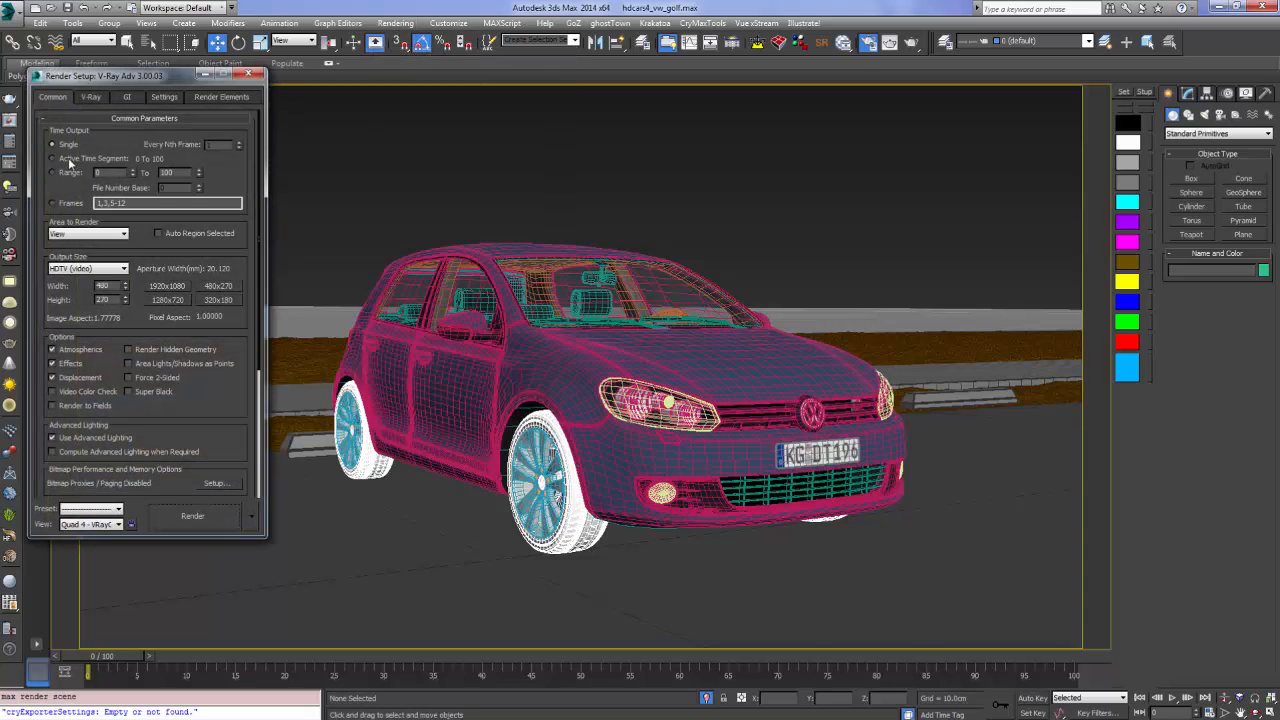
scroll(70, 260, "down", 3)
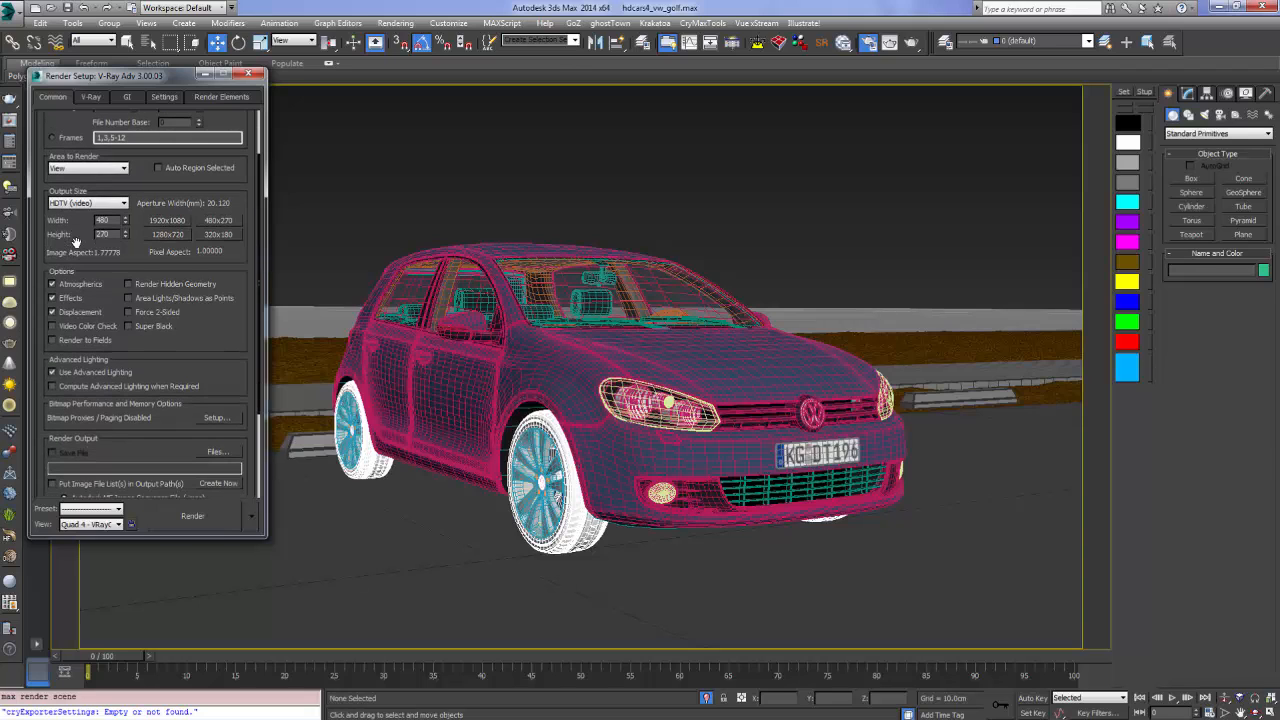
left_click_drag(76, 243, 108, 97)
left_click(92, 97)
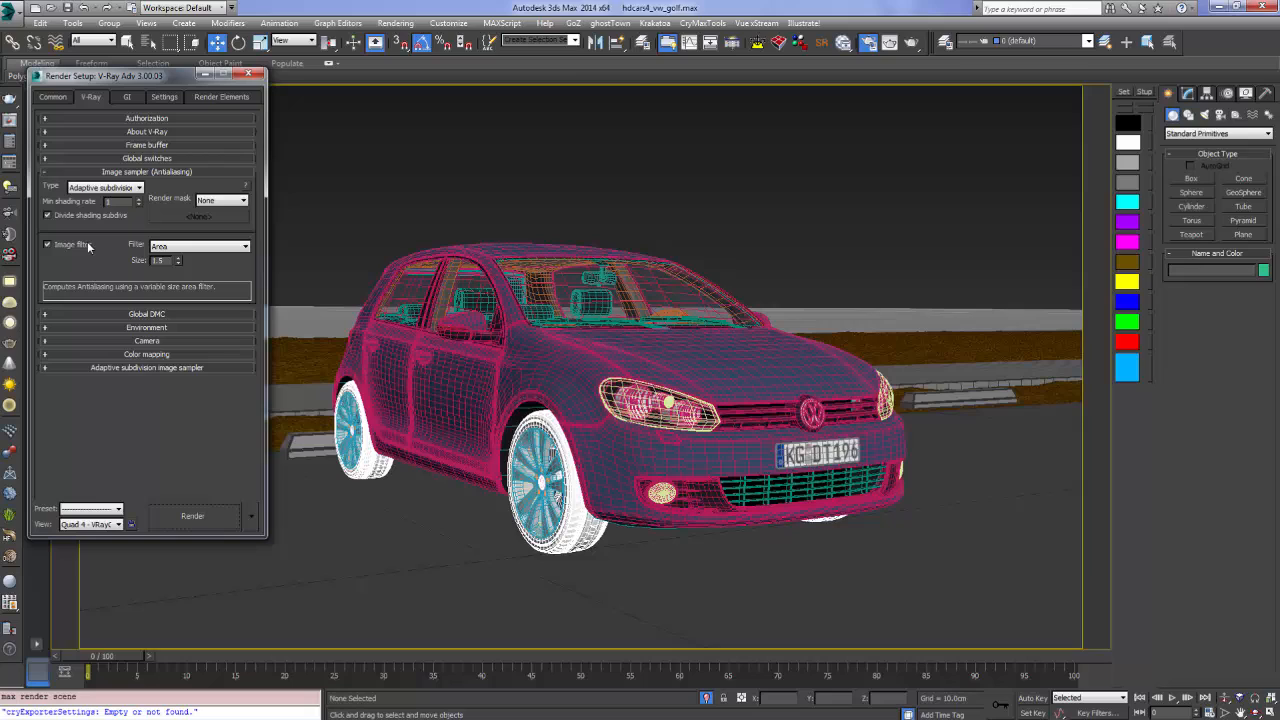
left_click(53, 147)
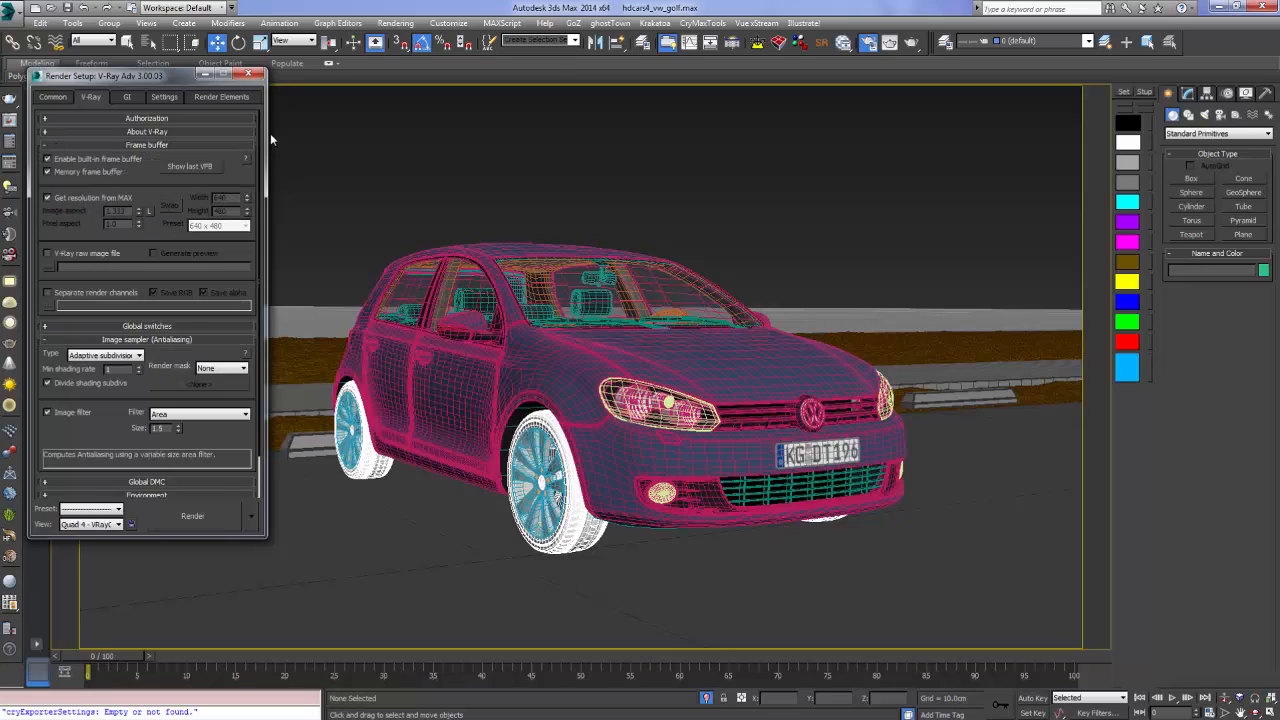
left_click(51, 144)
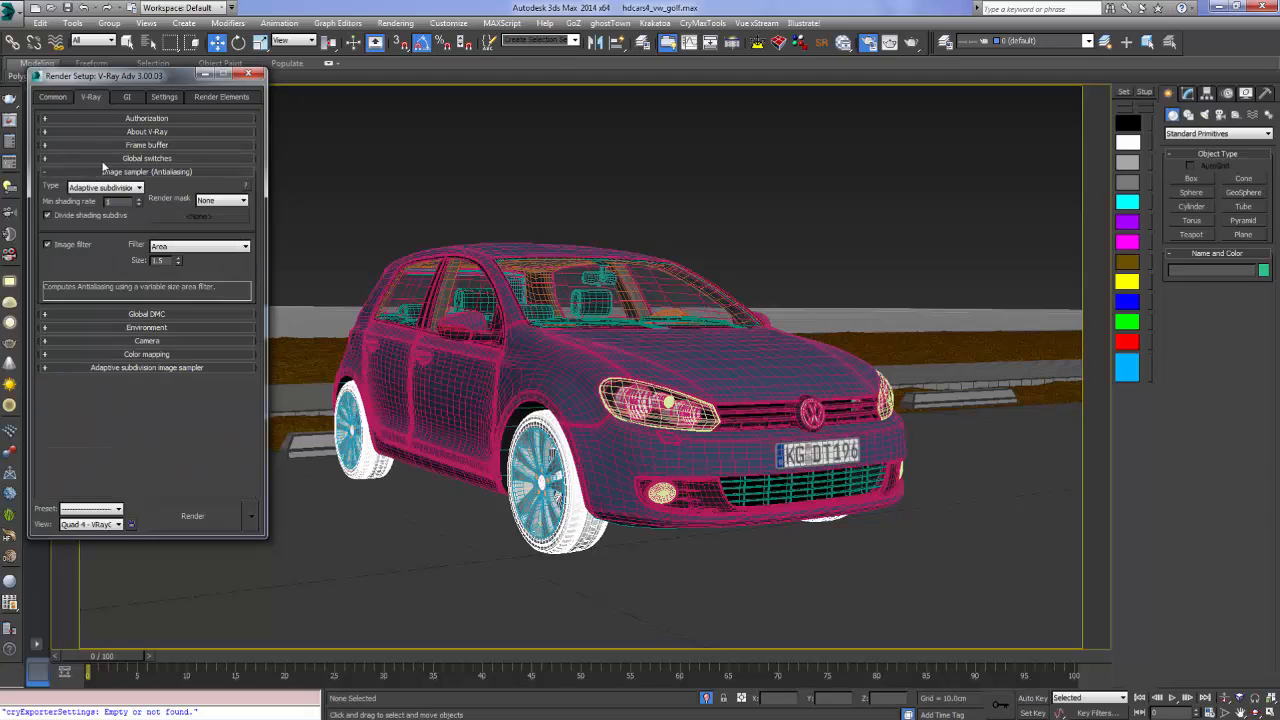
Turn off hidden lights and enable the material override in the V-Ray global switches
left_click(48, 159)
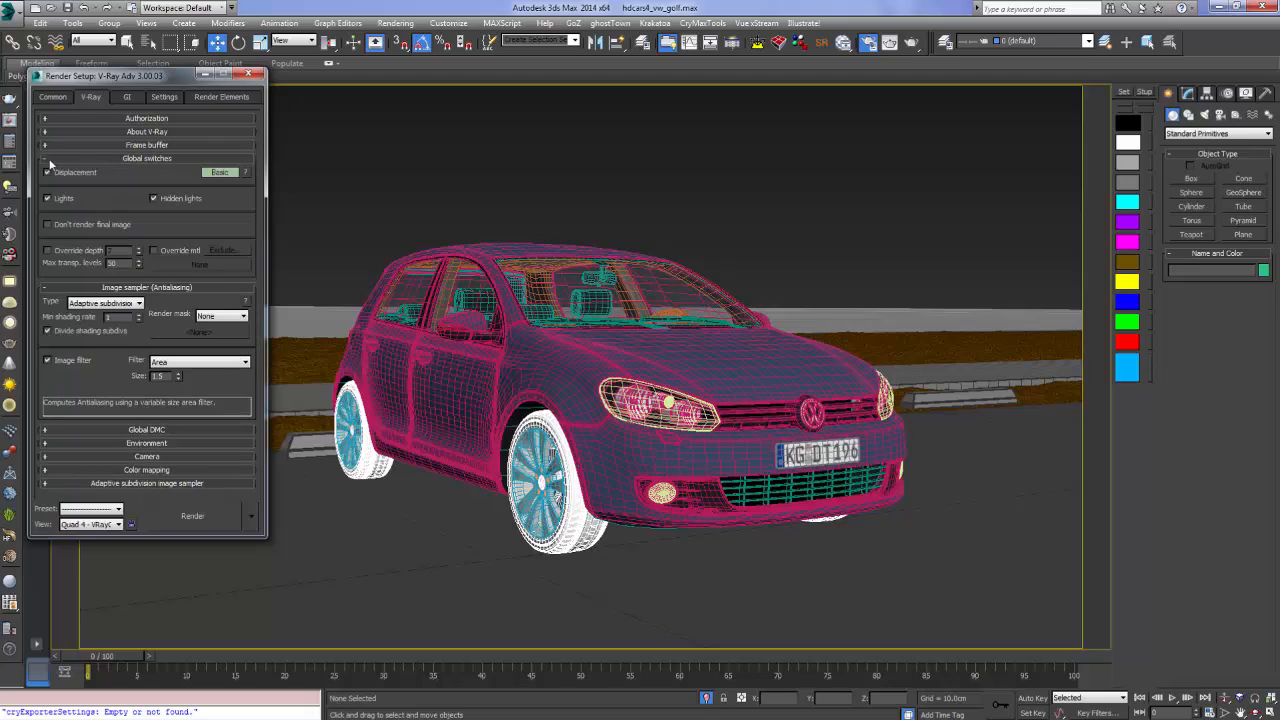
left_click(155, 198)
left_click(154, 250)
Open the Slate Material Editor beside the render settings and create a new VRayMtl in an empty area of View1
key("m")
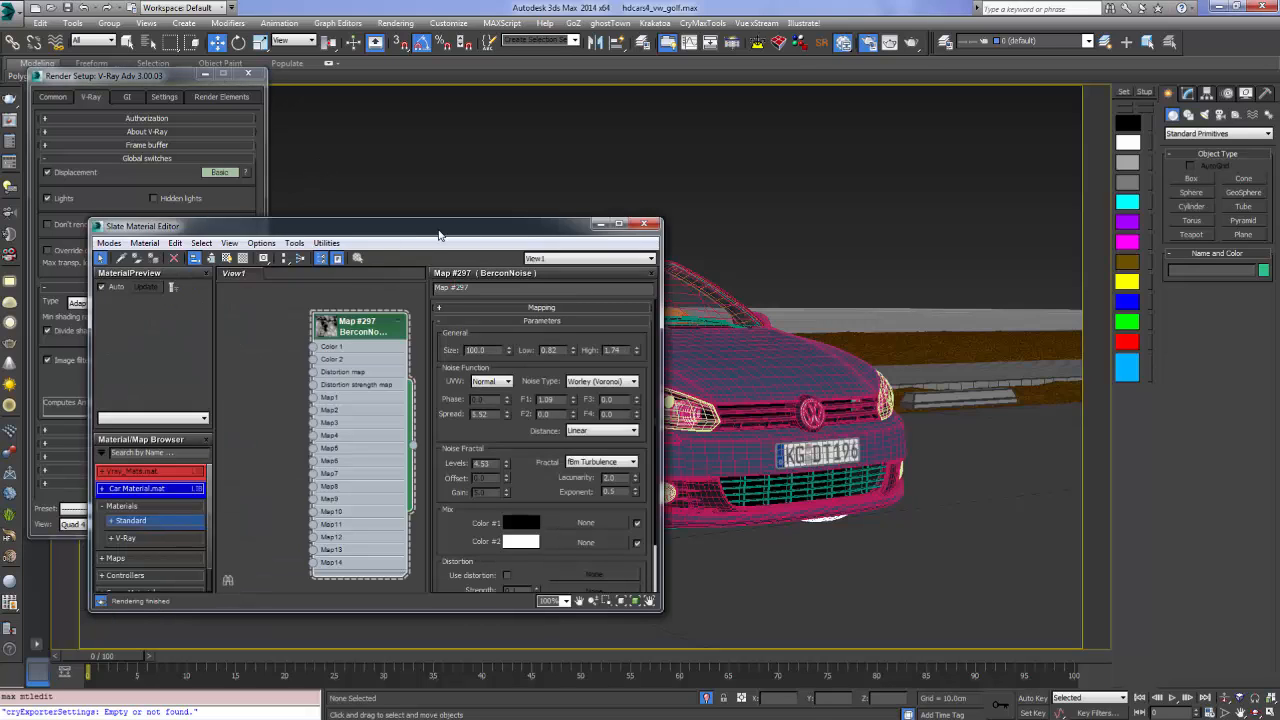
left_click_drag(439, 232, 754, 105)
left_click(713, 194)
middle_click_drag(686, 285, 666, 232)
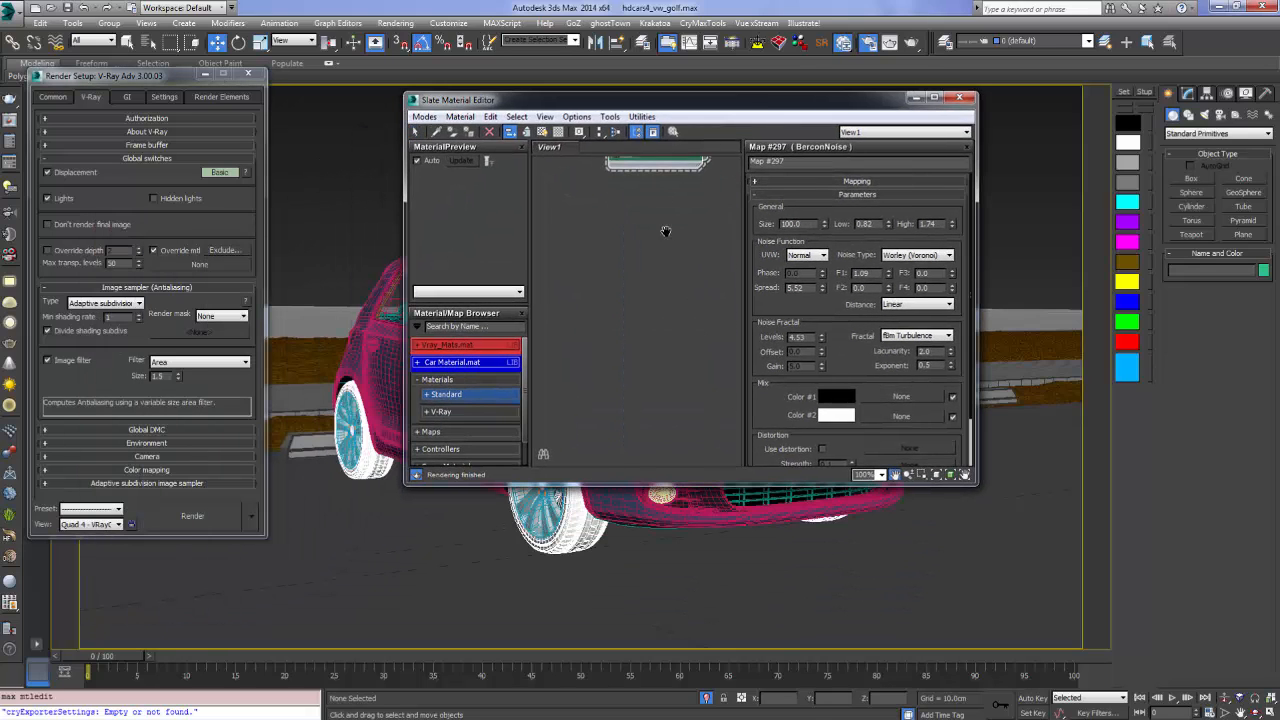
right_click(664, 234)
mouse_move(700, 271)
mouse_move(820, 286)
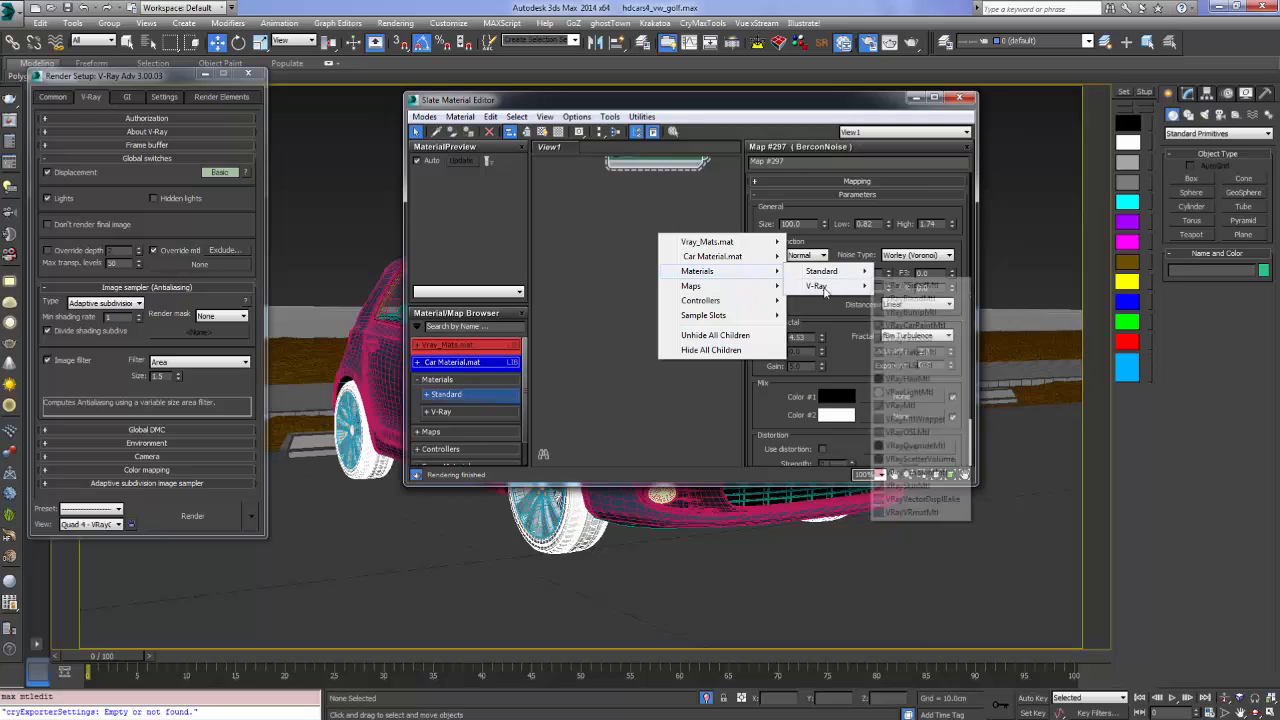
left_click(902, 405)
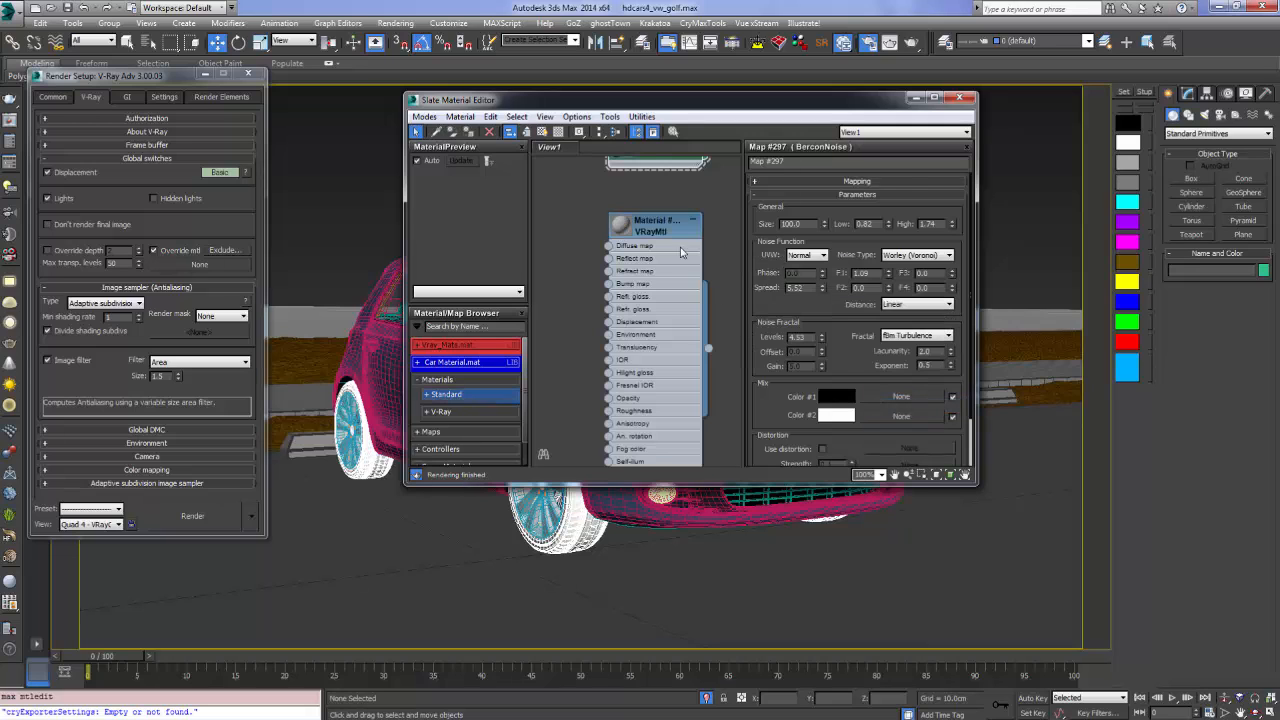
Display the new VRayMtl's parameters and assign it as an instance to the render override material slot
left_click_drag(656, 226, 668, 227)
double_click(669, 227)
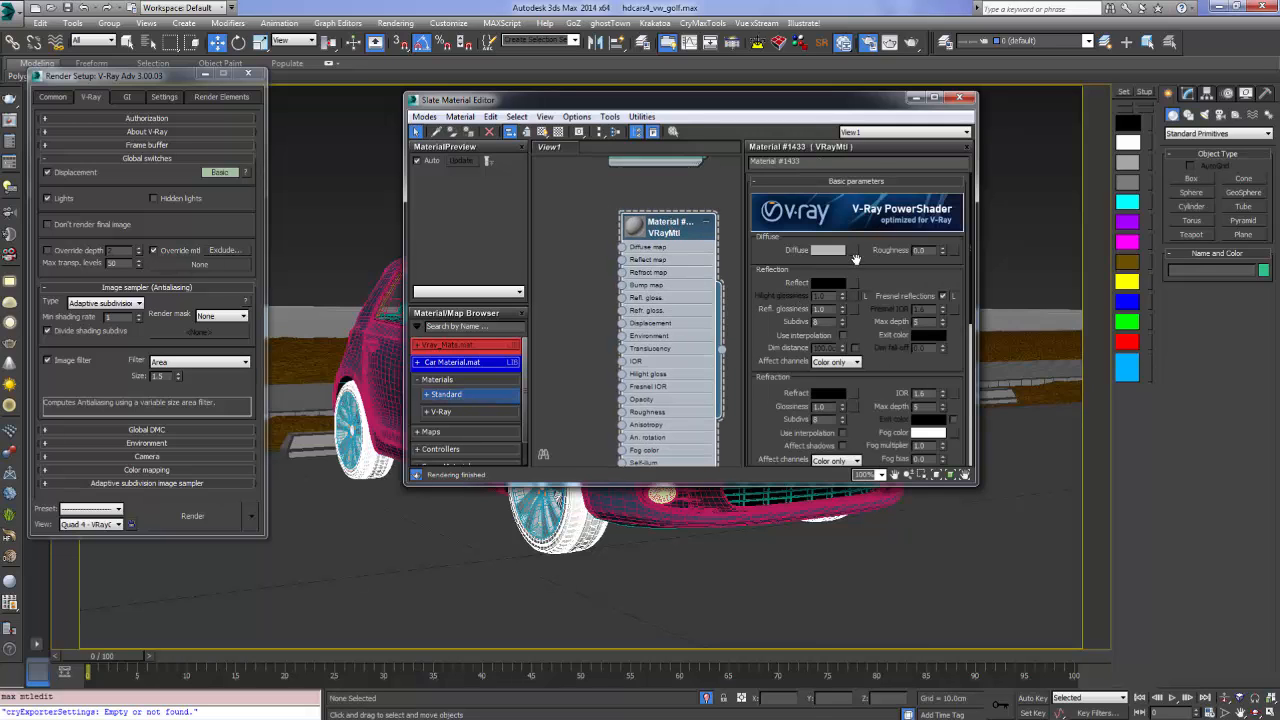
left_click_drag(721, 349, 192, 268)
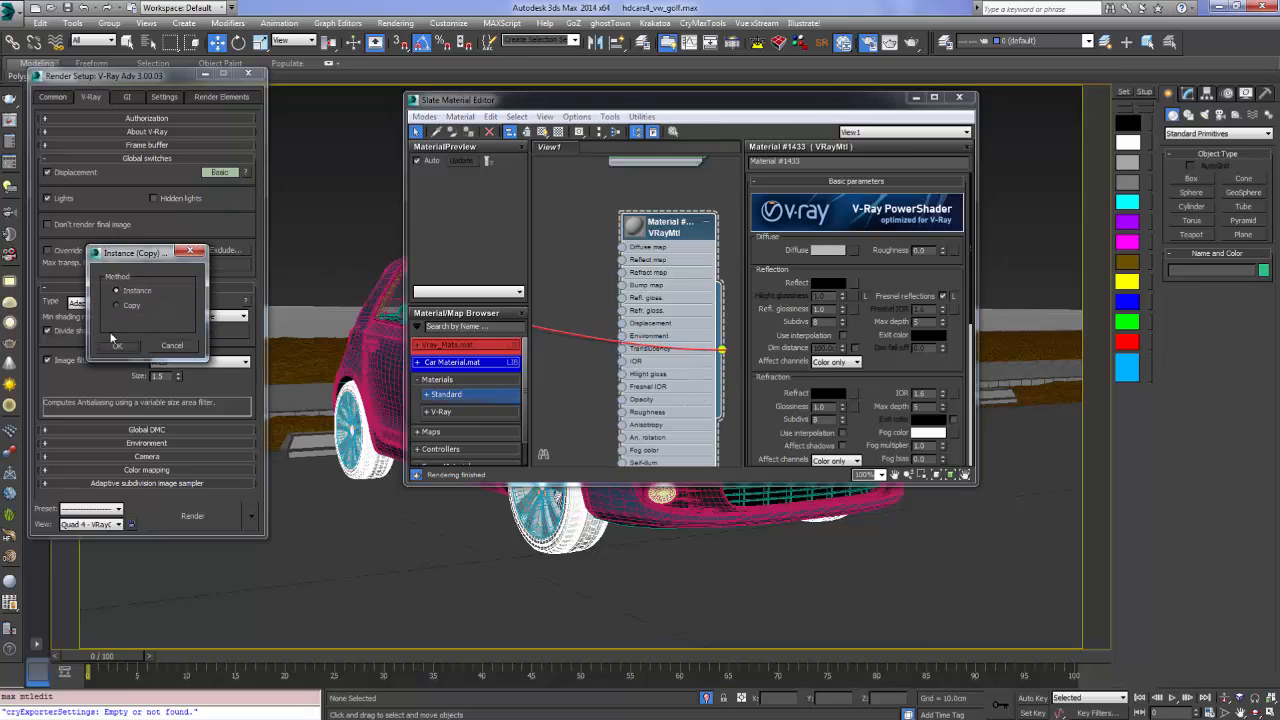
left_click(120, 346)
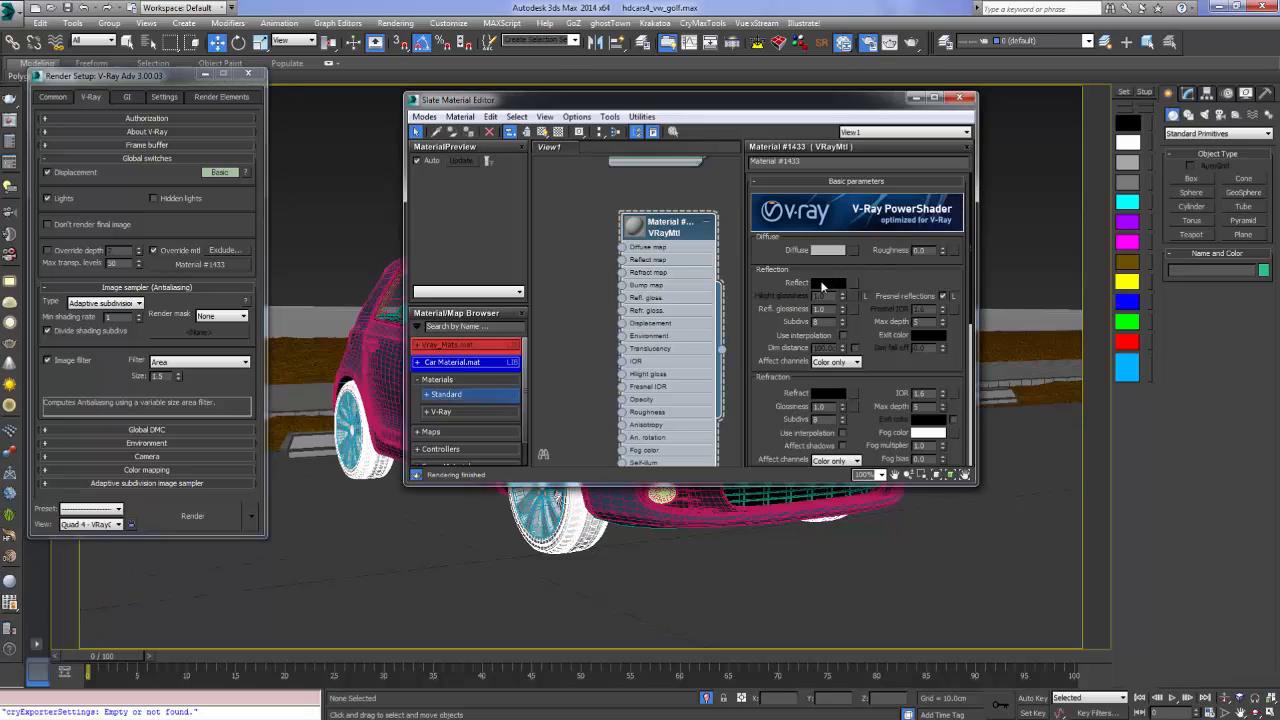
Set the override material's reflection colour to grey 29, its reflection glossiness to 0.3 and its reflection subdivs to 90
left_click(827, 283)
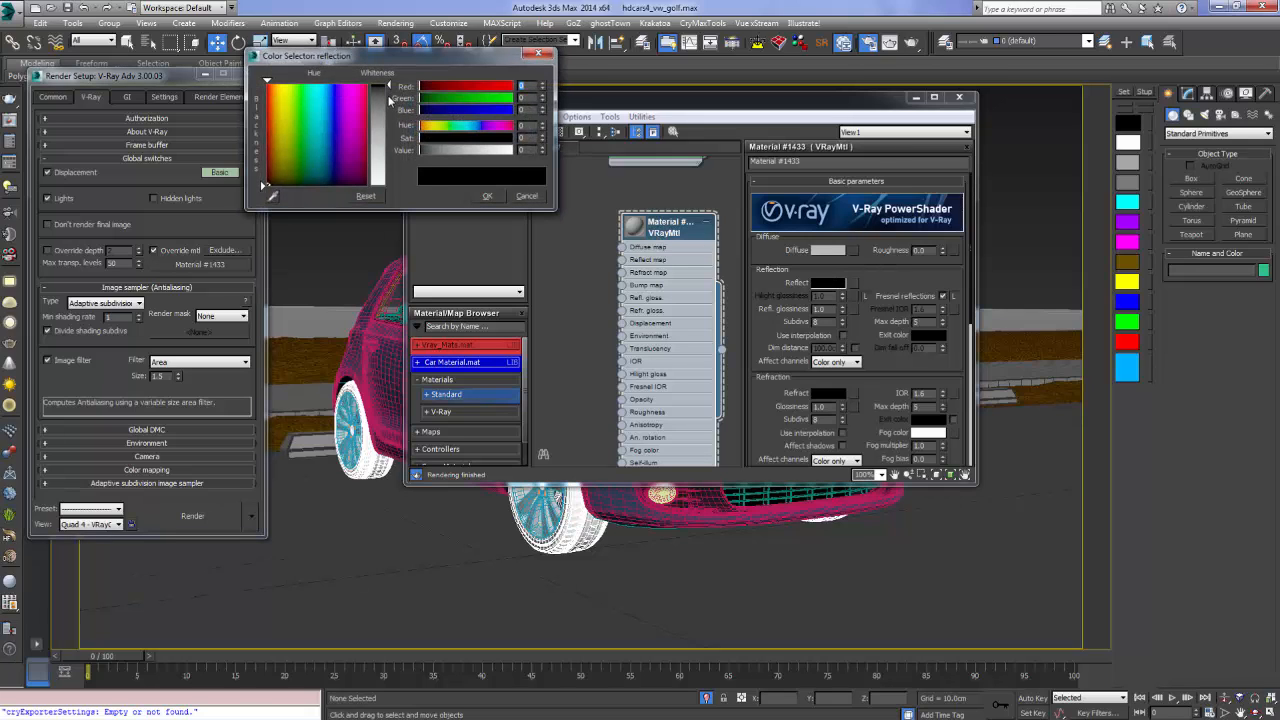
left_click_drag(389, 95, 389, 98)
left_click(487, 196)
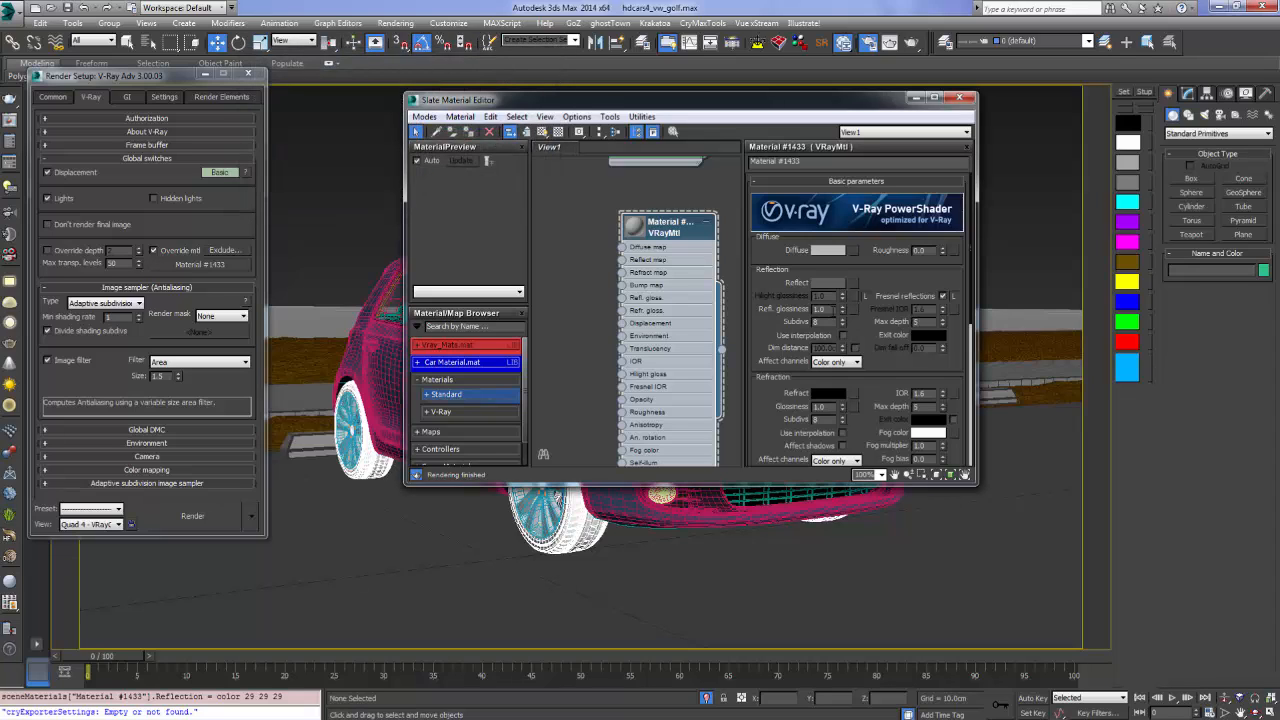
left_click_drag(832, 310, 749, 304)
type("0.3")
key("Return")
left_click_drag(820, 321, 745, 304)
key("Return")
Enable shaded viewport display for the override material, collapse its slots under an enlarged node preview and show a preview background
left_click(543, 132)
double_click(642, 228)
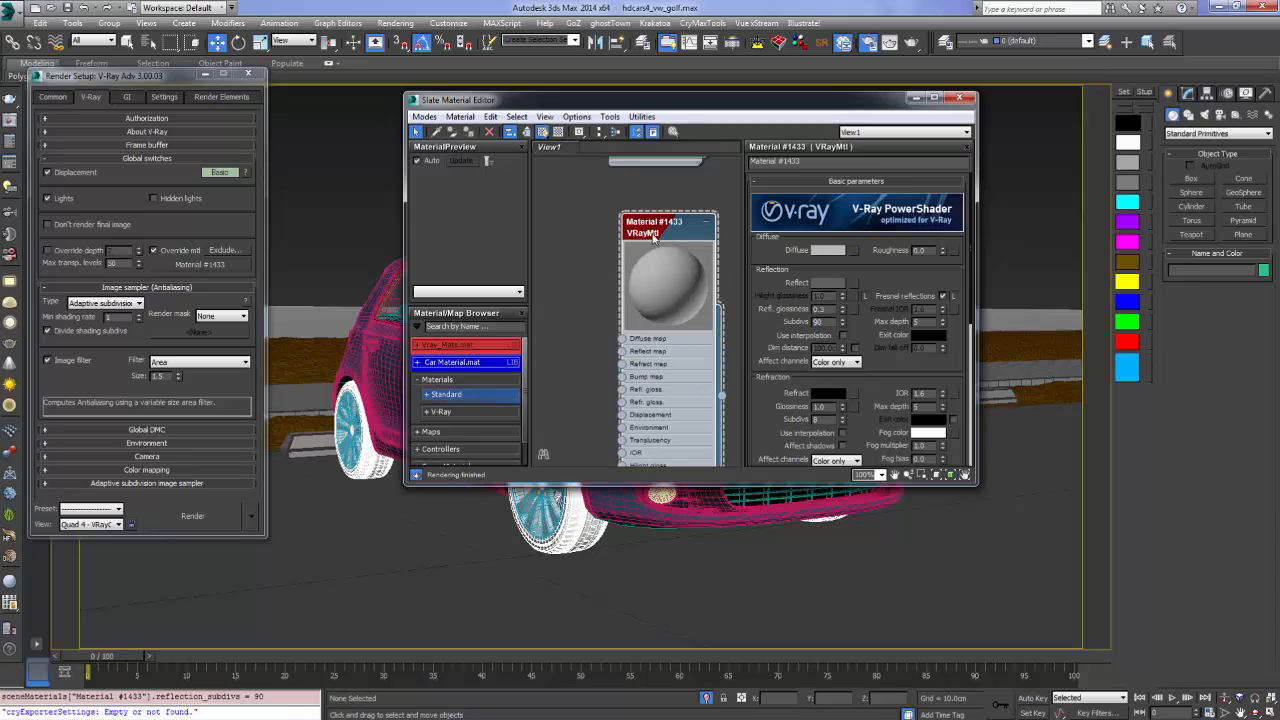
left_click(706, 224)
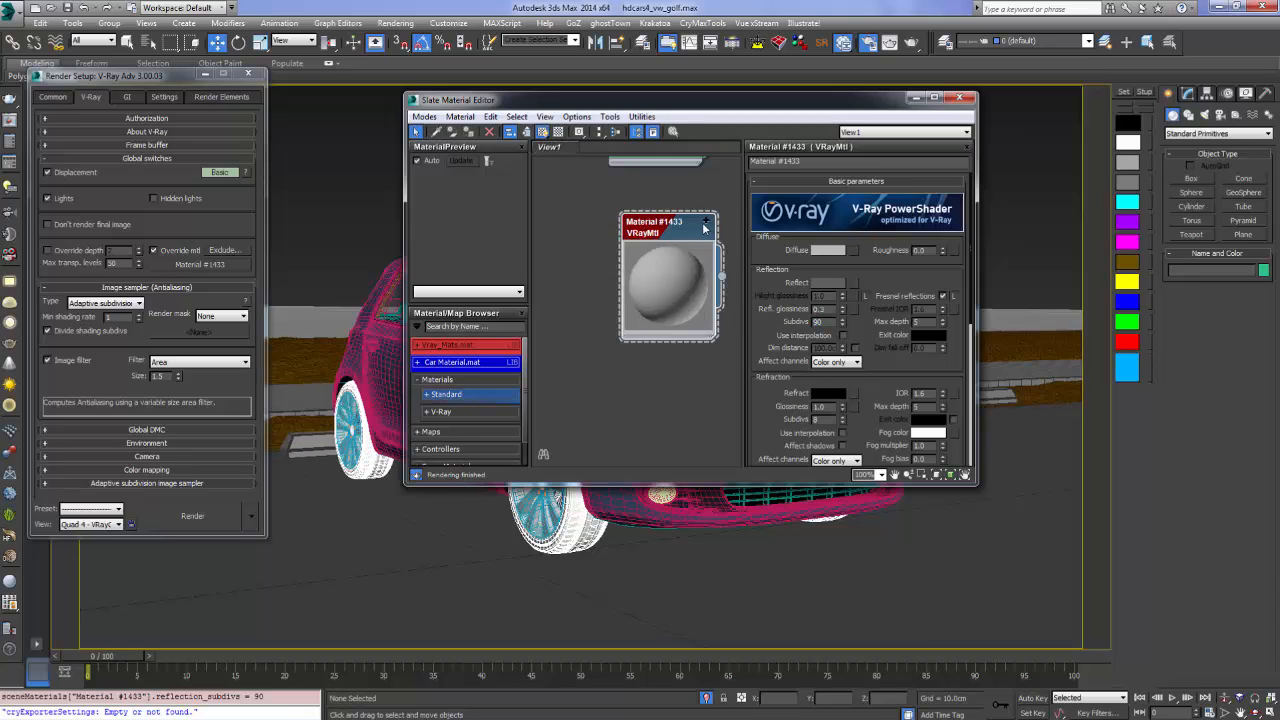
left_click(558, 132)
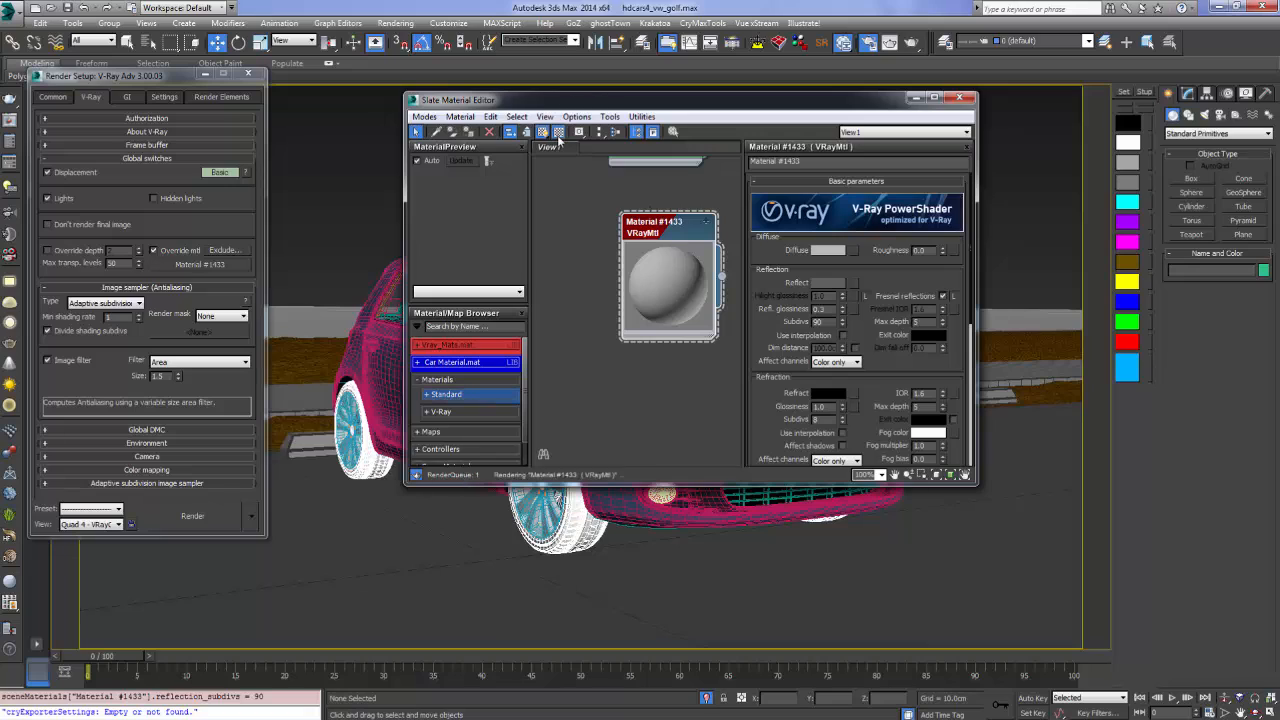
right_click(683, 284)
left_click(628, 343)
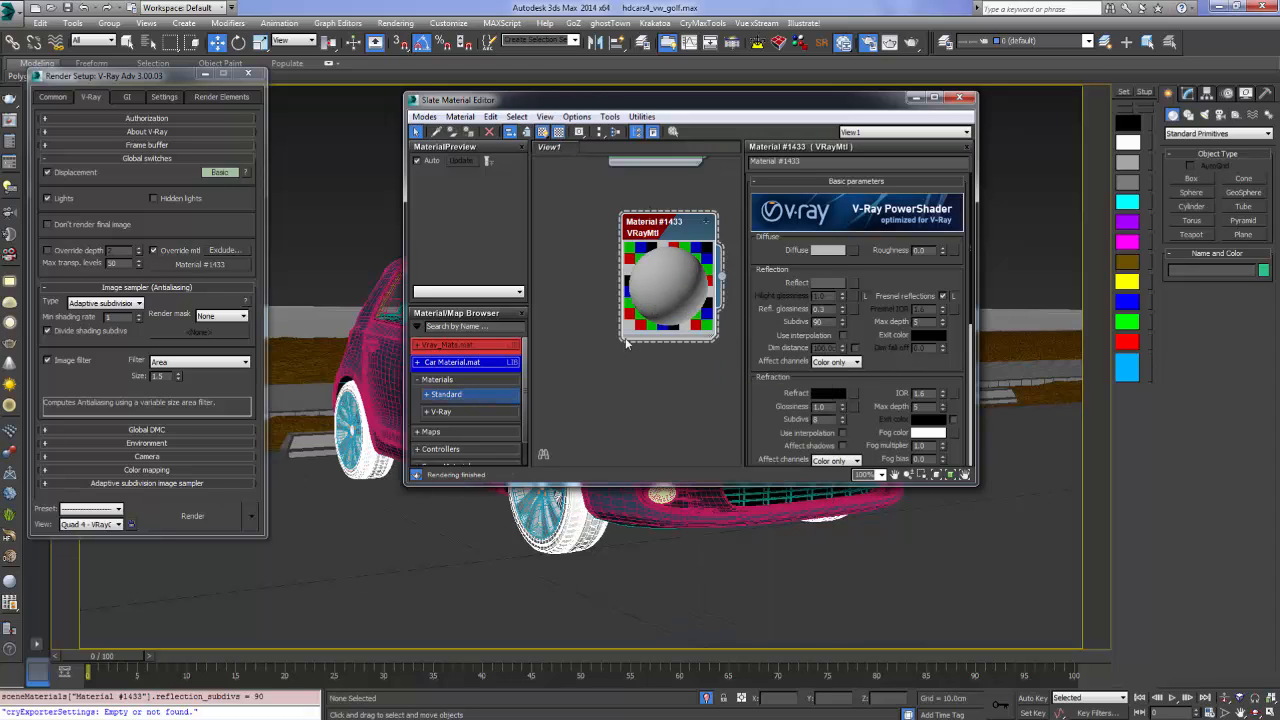
Open a separate preview window for the override material and enlarge it
right_click(664, 287)
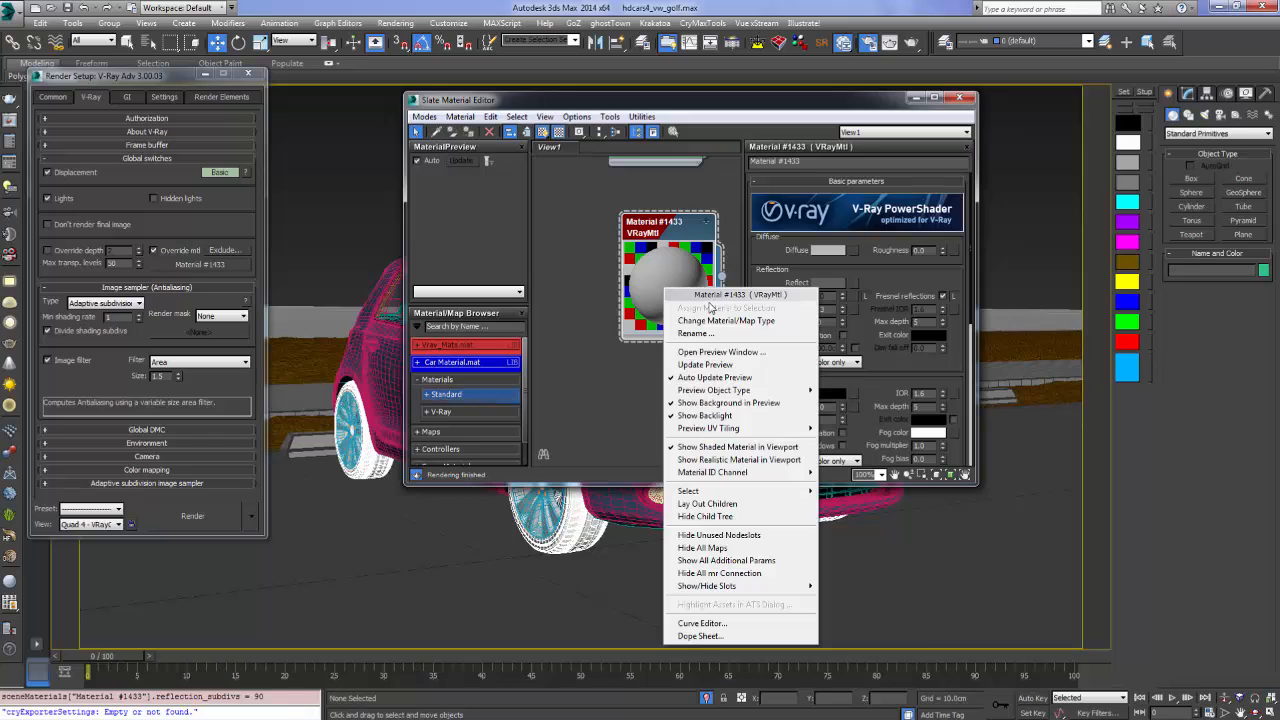
left_click(733, 353)
left_click_drag(733, 358, 559, 244)
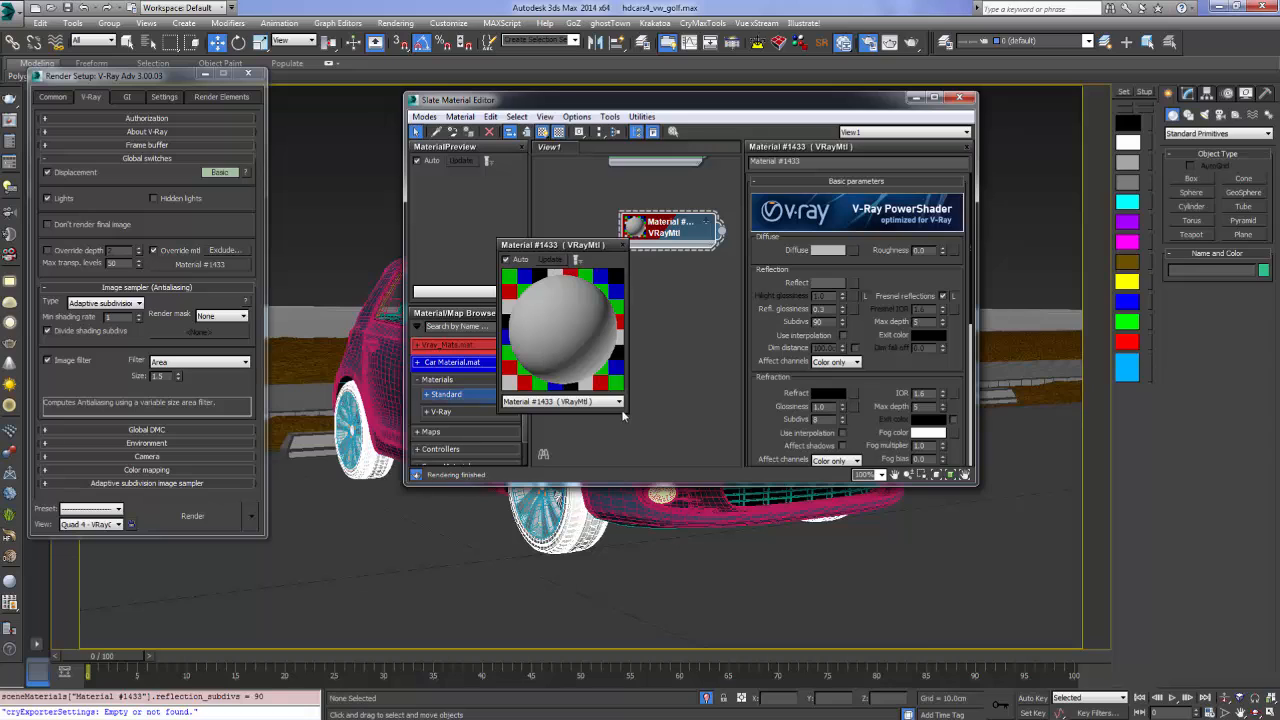
left_click_drag(624, 408, 722, 507)
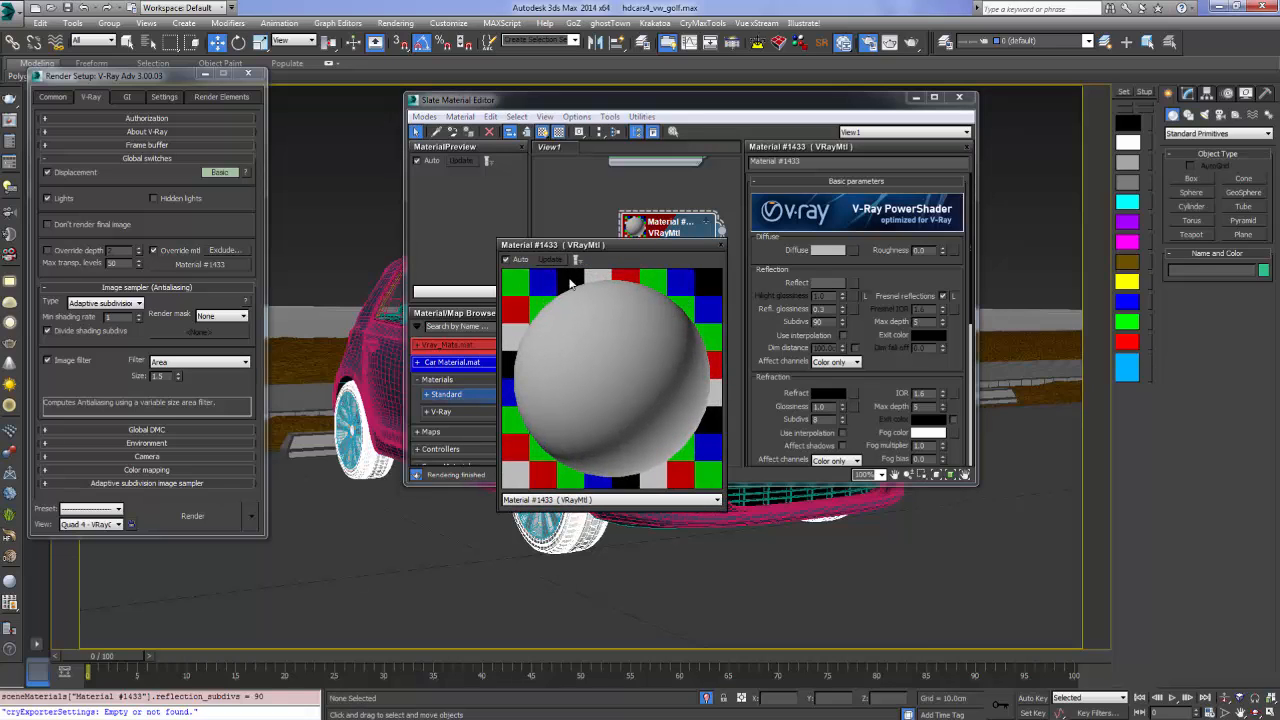
Darken the override material's reflection colour to grey 18 and set its diffuse colour to grey 111
left_click_drag(641, 245, 538, 210)
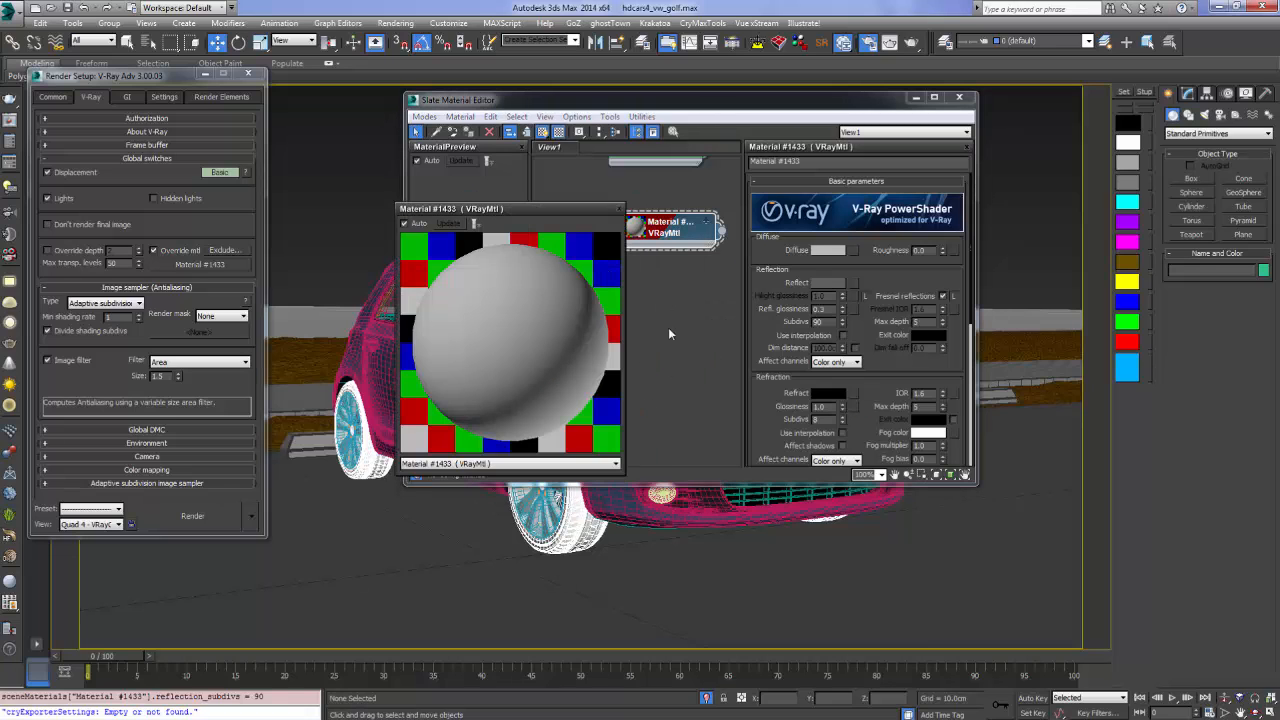
left_click(830, 284)
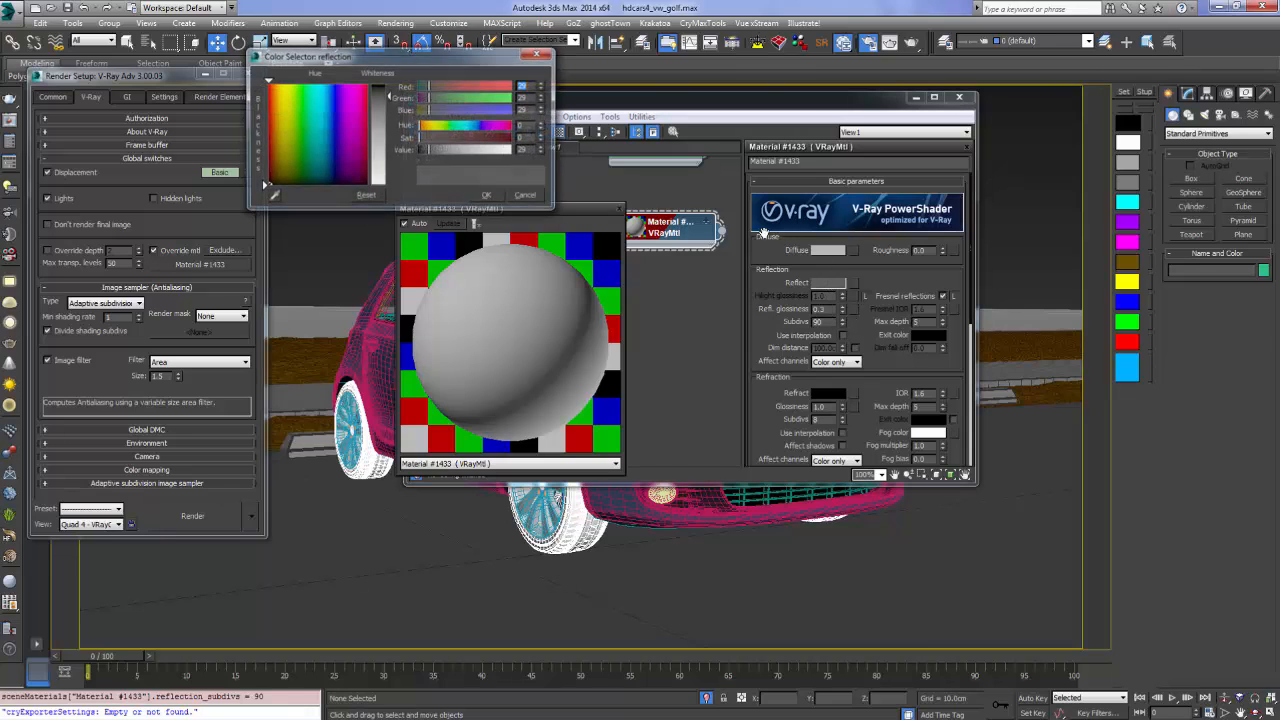
mouse_move(391, 99)
left_mouse_down()
mouse_move(390, 183)
mouse_move(380, 176)
mouse_move(393, 98)
left_mouse_up()
left_click(487, 196)
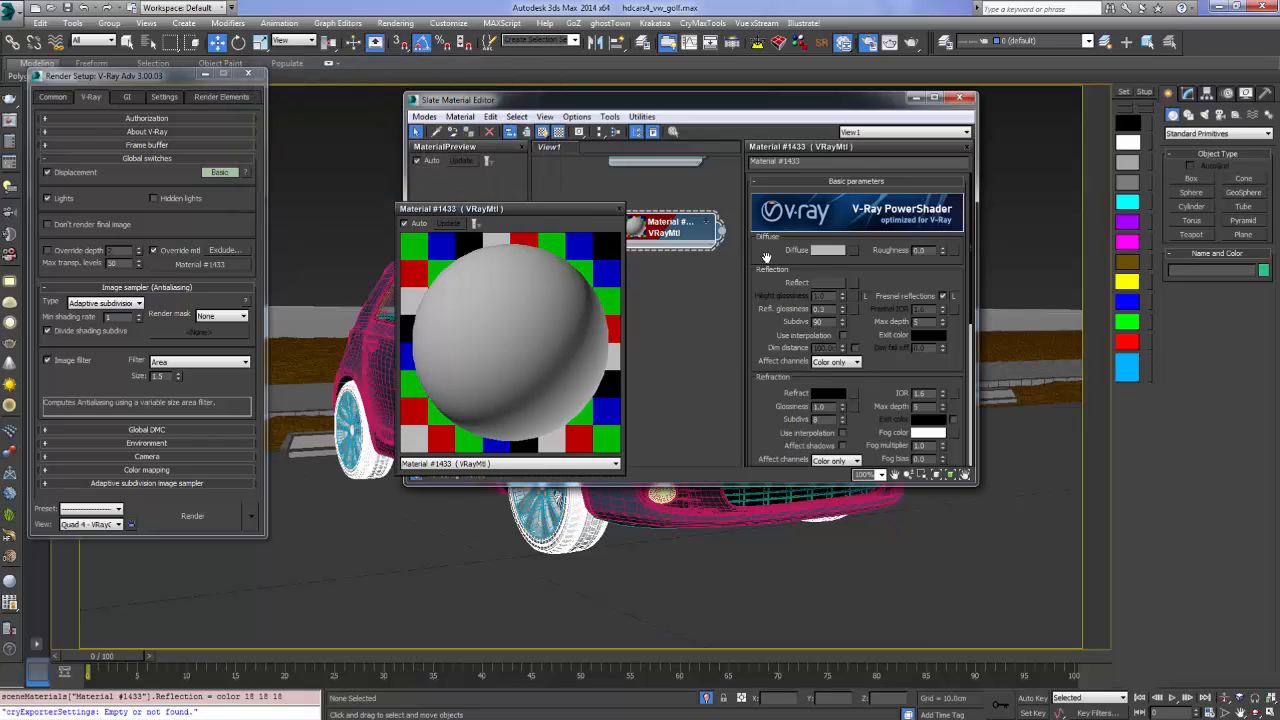
left_click(828, 251)
left_click_drag(392, 135, 393, 126)
left_click(489, 198)
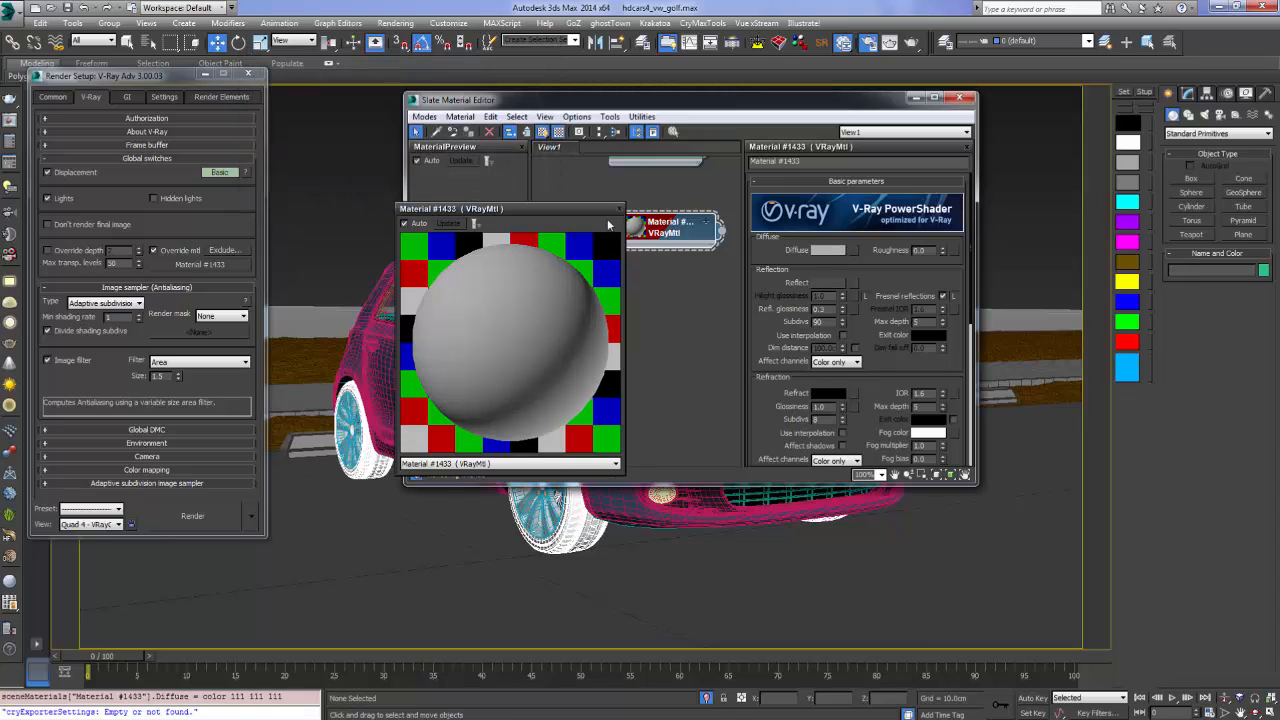
left_click(943, 297)
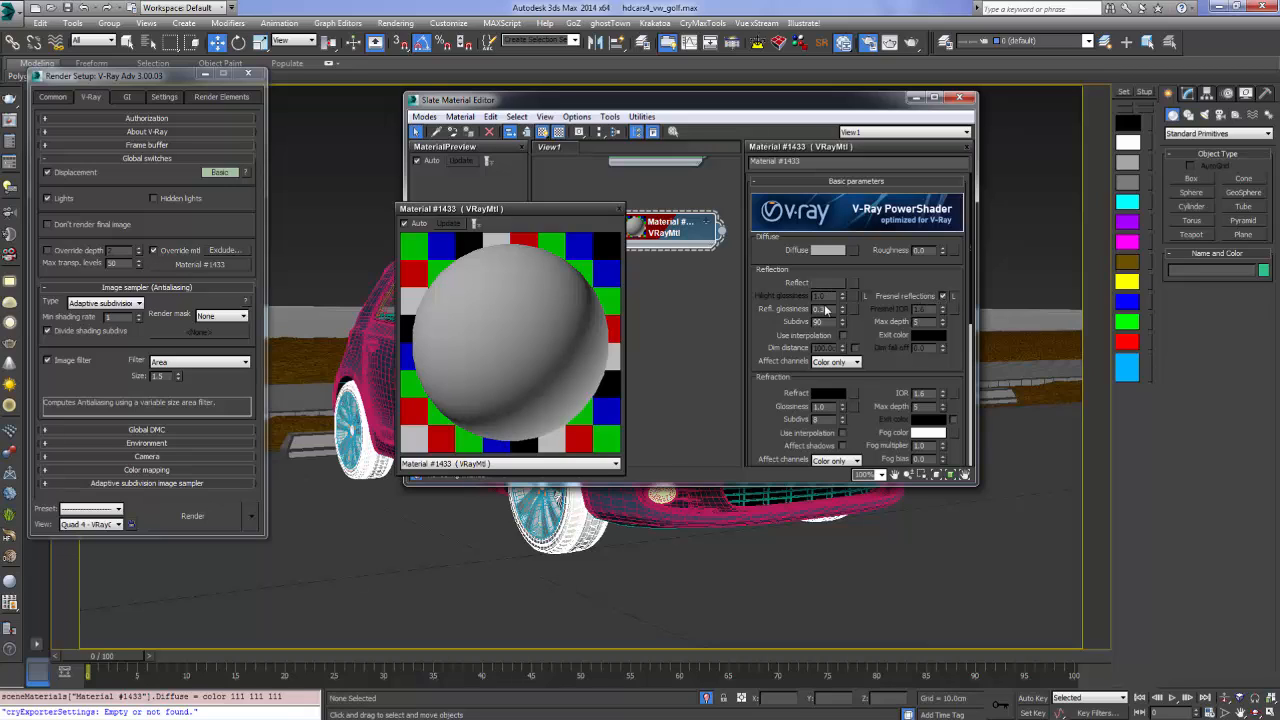
Close the material preview, the Slate Material Editor and the Render Setup window
left_click(620, 208)
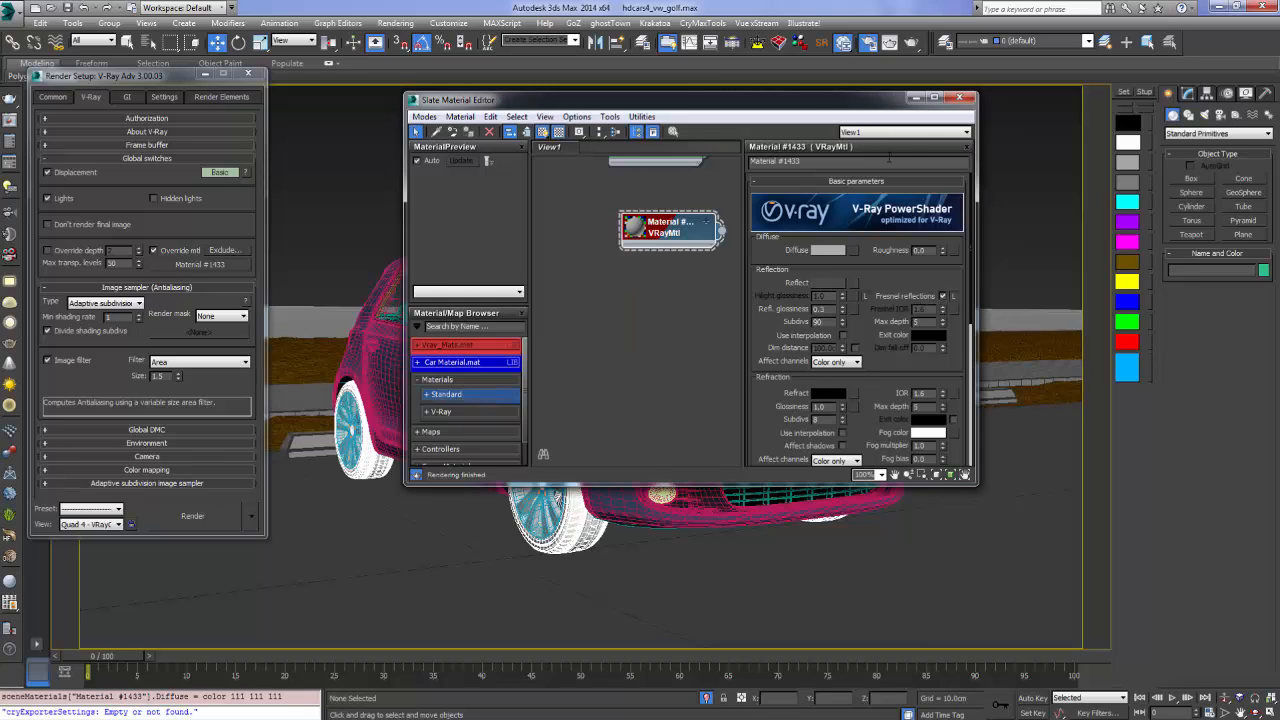
left_click(963, 100)
left_click(252, 75)
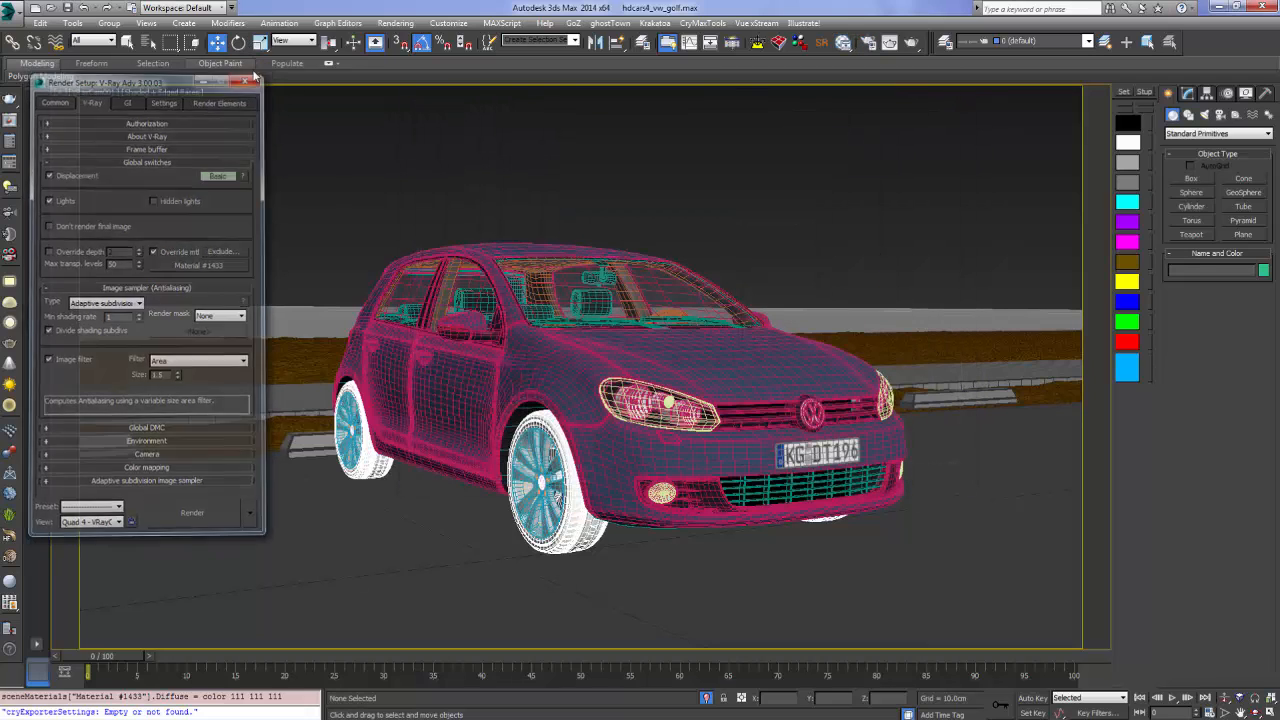
Reopen Render Setup, disable the image filter and set the image sampler type to Adaptive
left_click(401, 23)
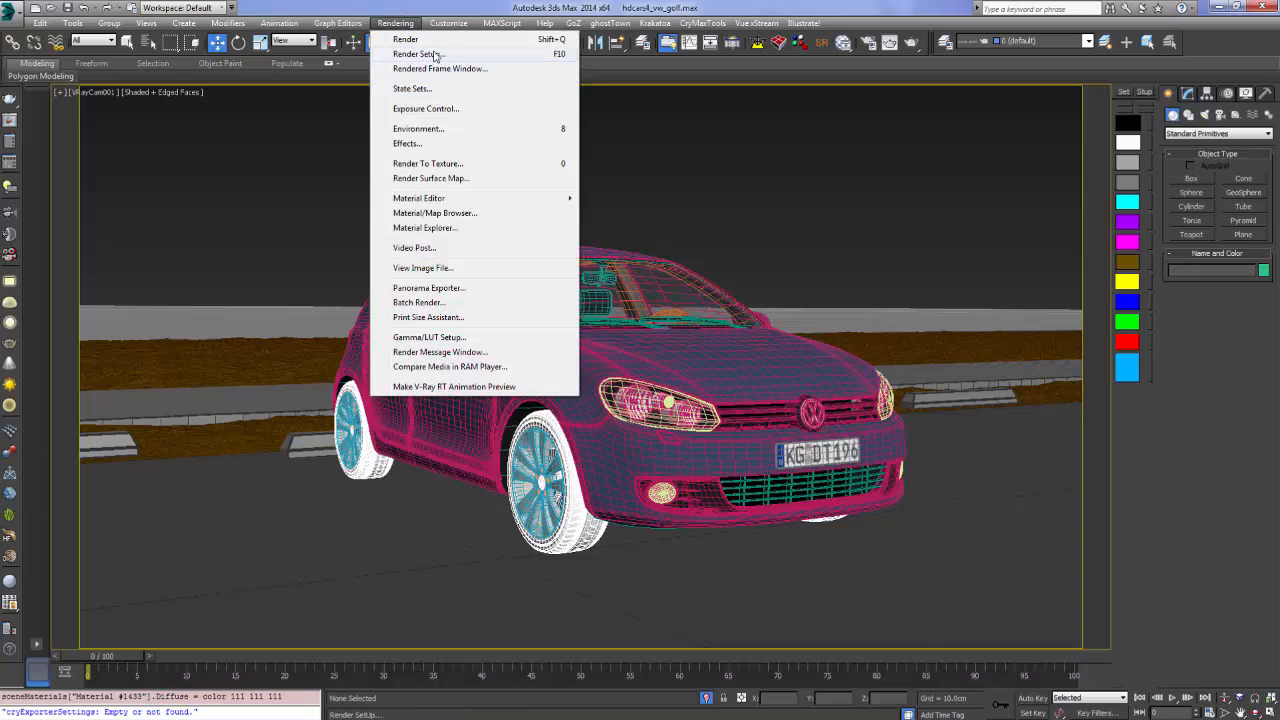
left_click(432, 54)
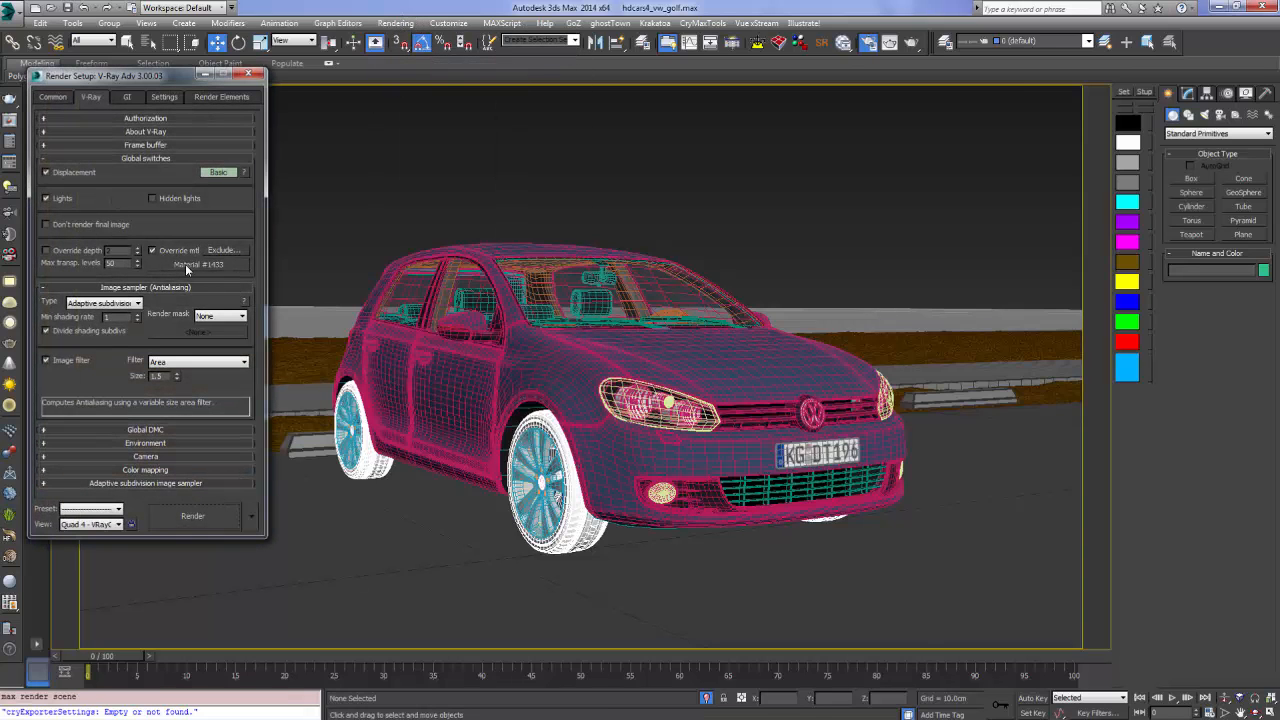
left_click(57, 159)
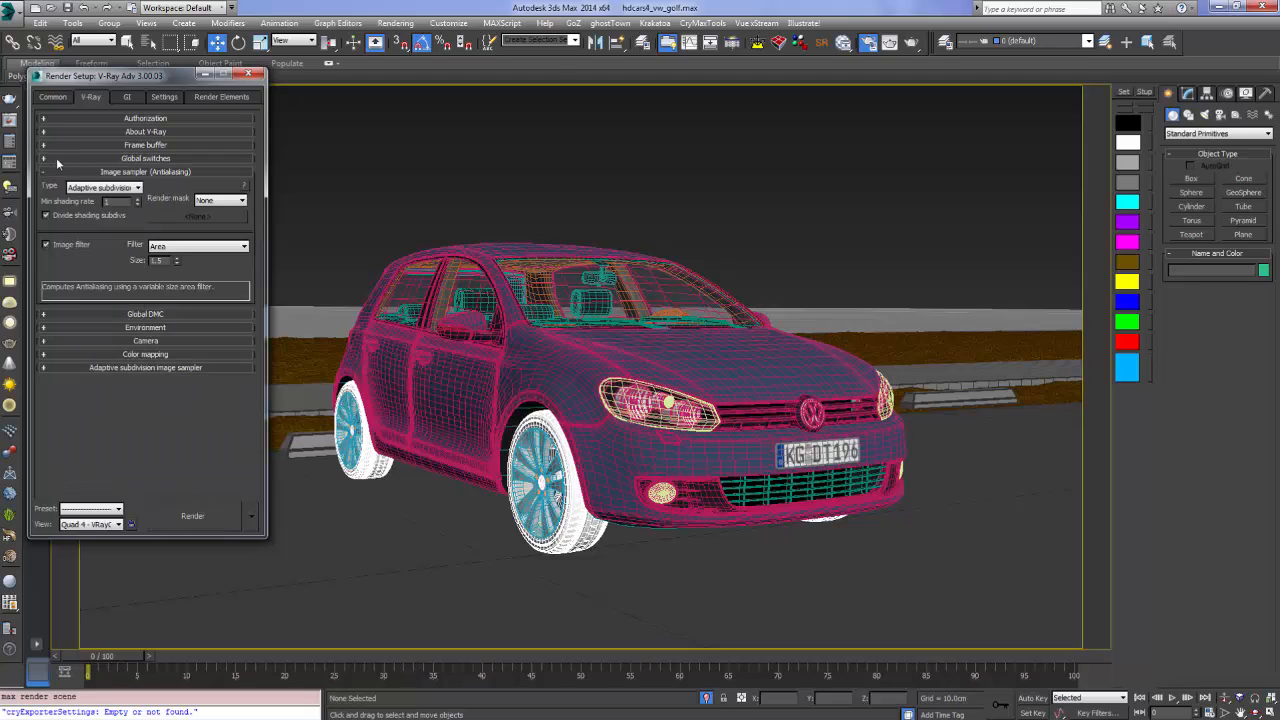
left_click(45, 245)
left_click(47, 315)
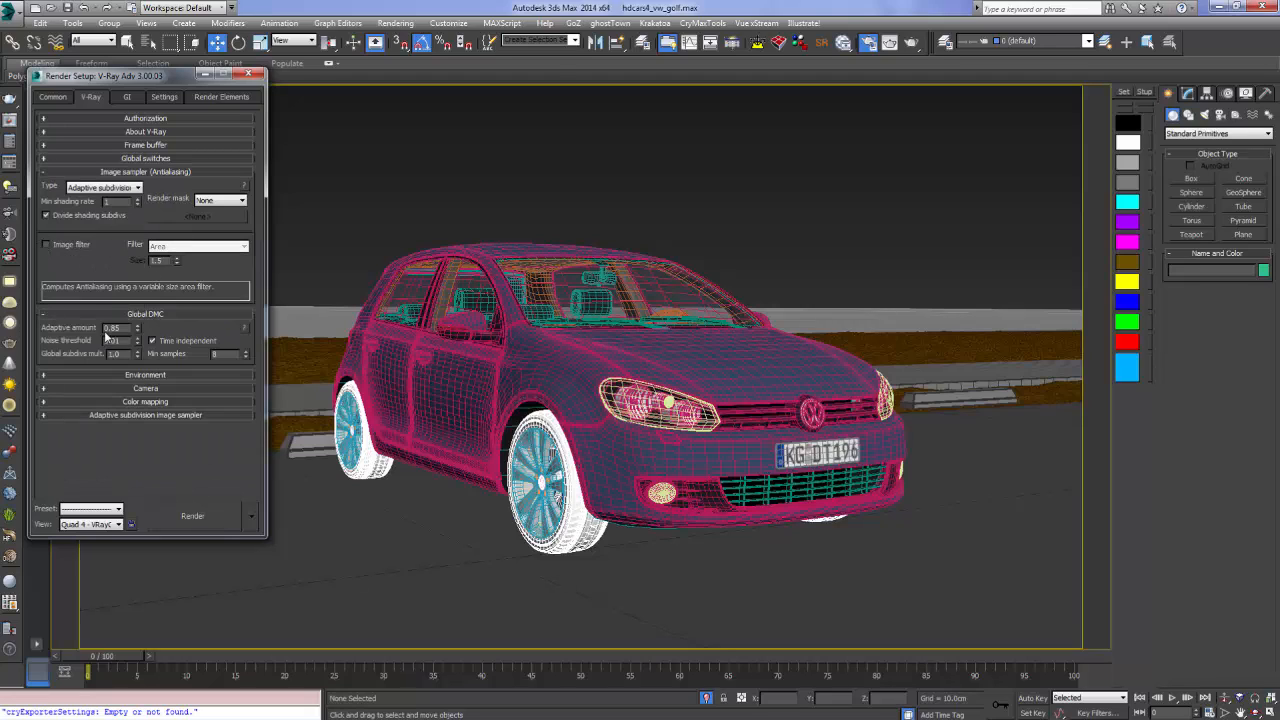
left_click(97, 190)
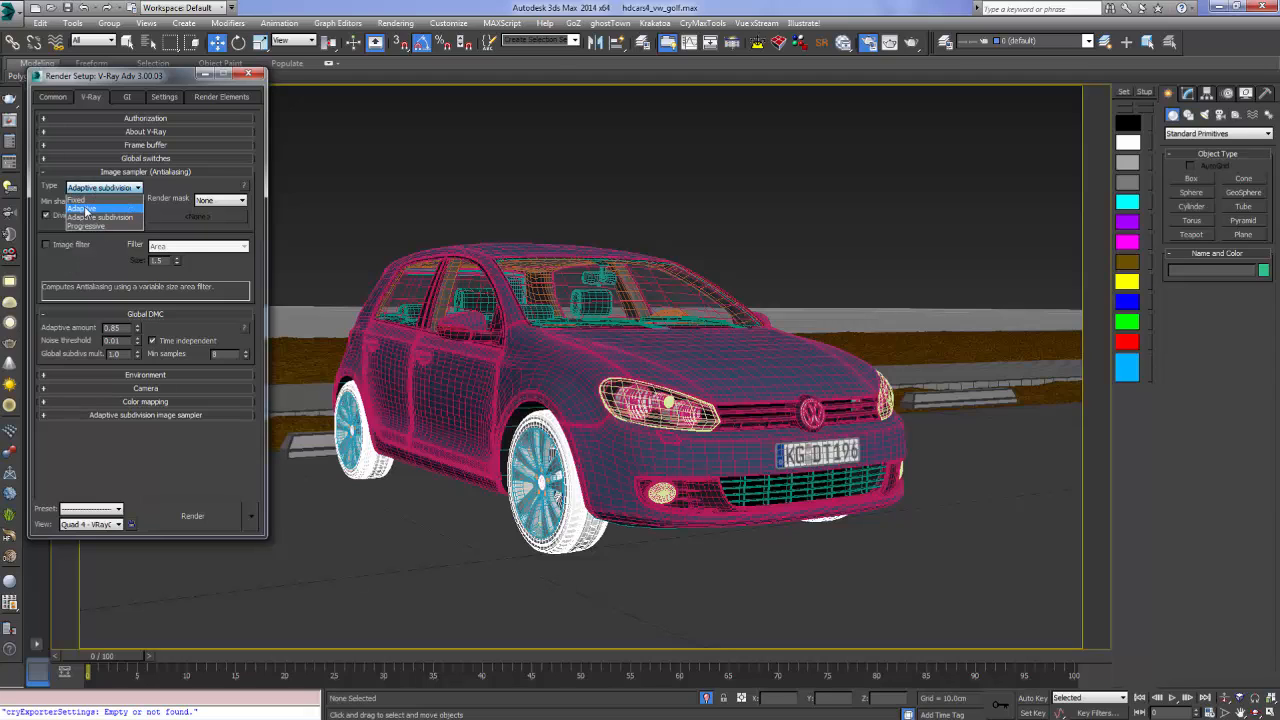
left_click(86, 210)
Set the adaptive image sampler's max subdivs to 8 and stop it using the DMC sampler threshold
left_click(57, 315)
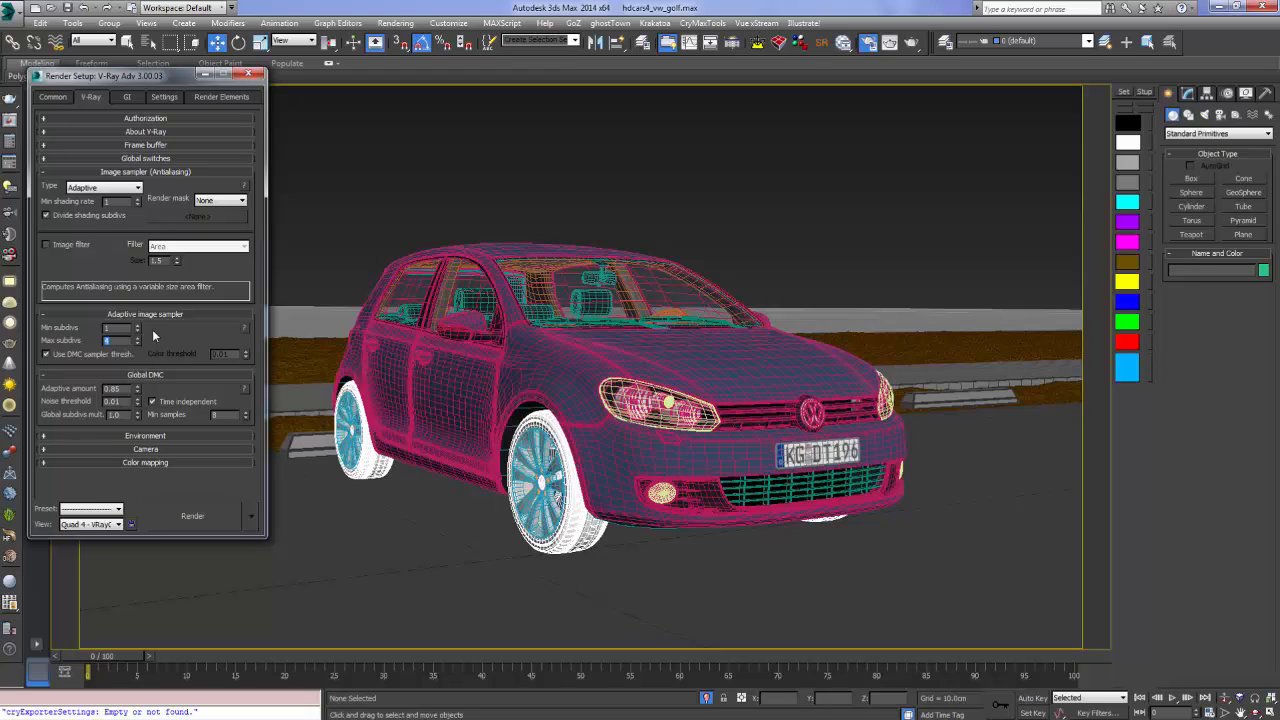
left_click(46, 353)
type("5")
key("Return")
left_click(71, 375)
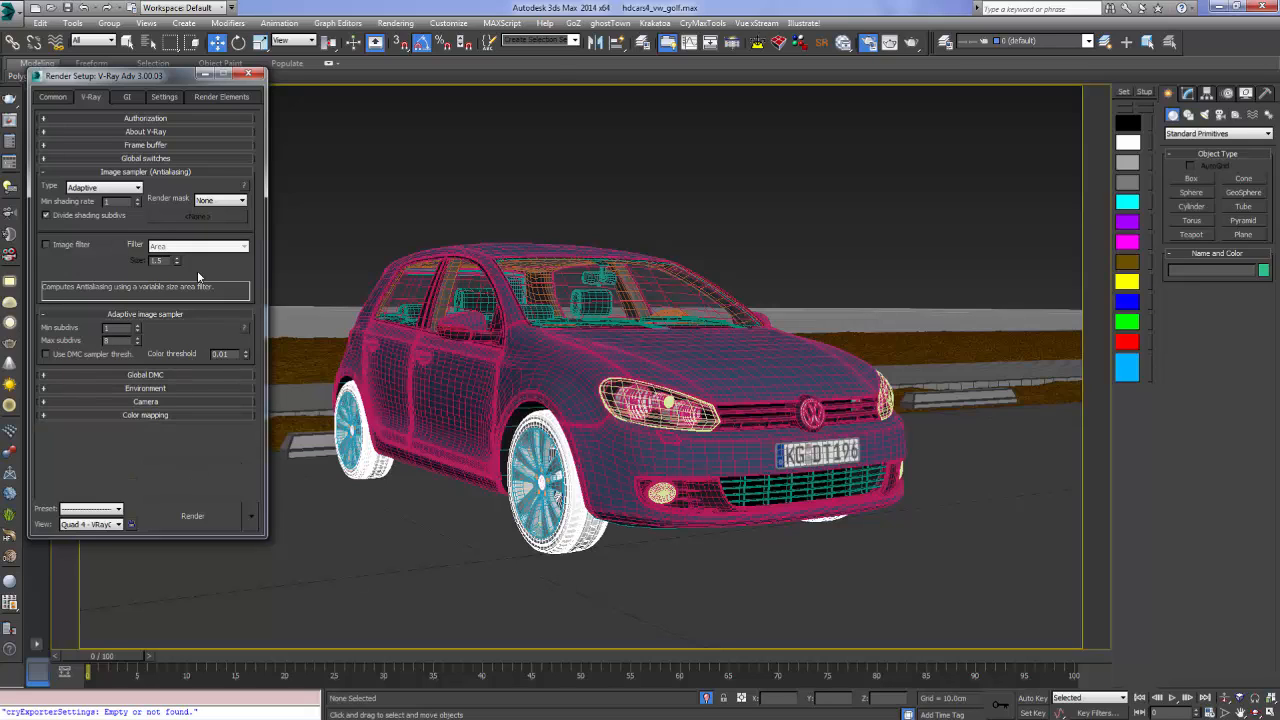
Enable global illumination with Irradiance map as the primary engine and Light cache as the secondary engine
left_click(129, 96)
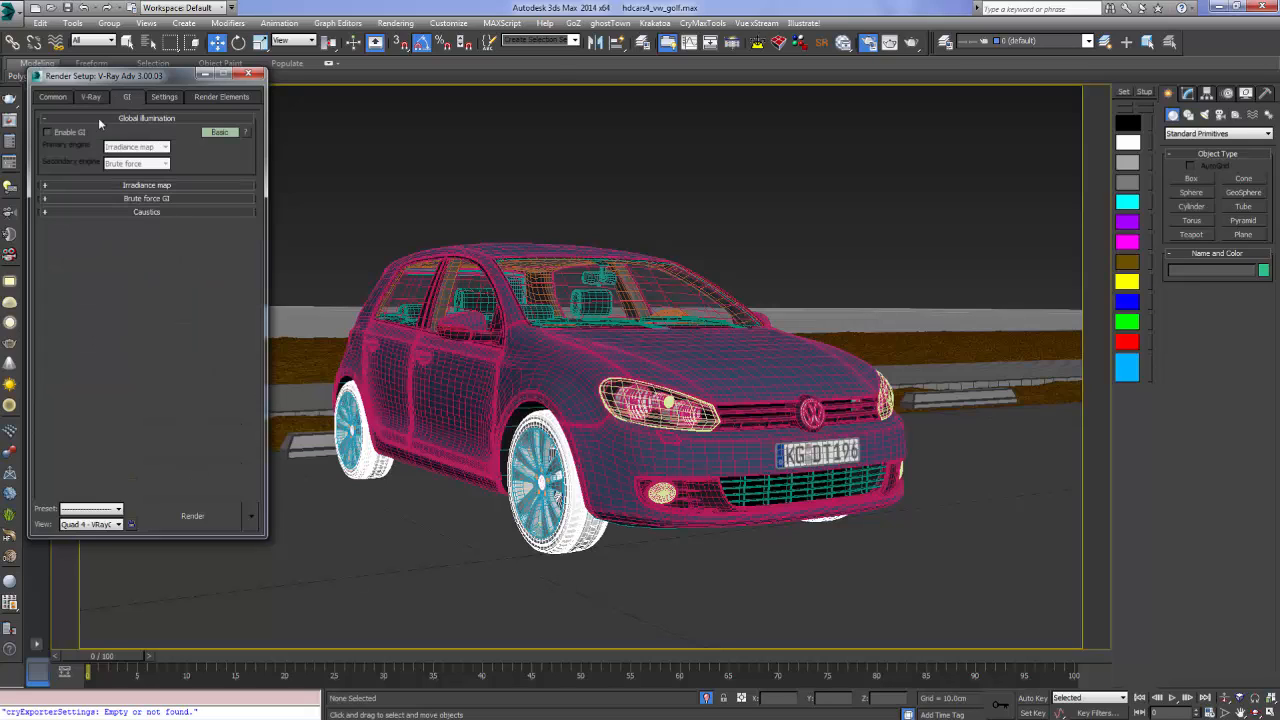
left_click(47, 132)
left_click(140, 147)
left_click(141, 158)
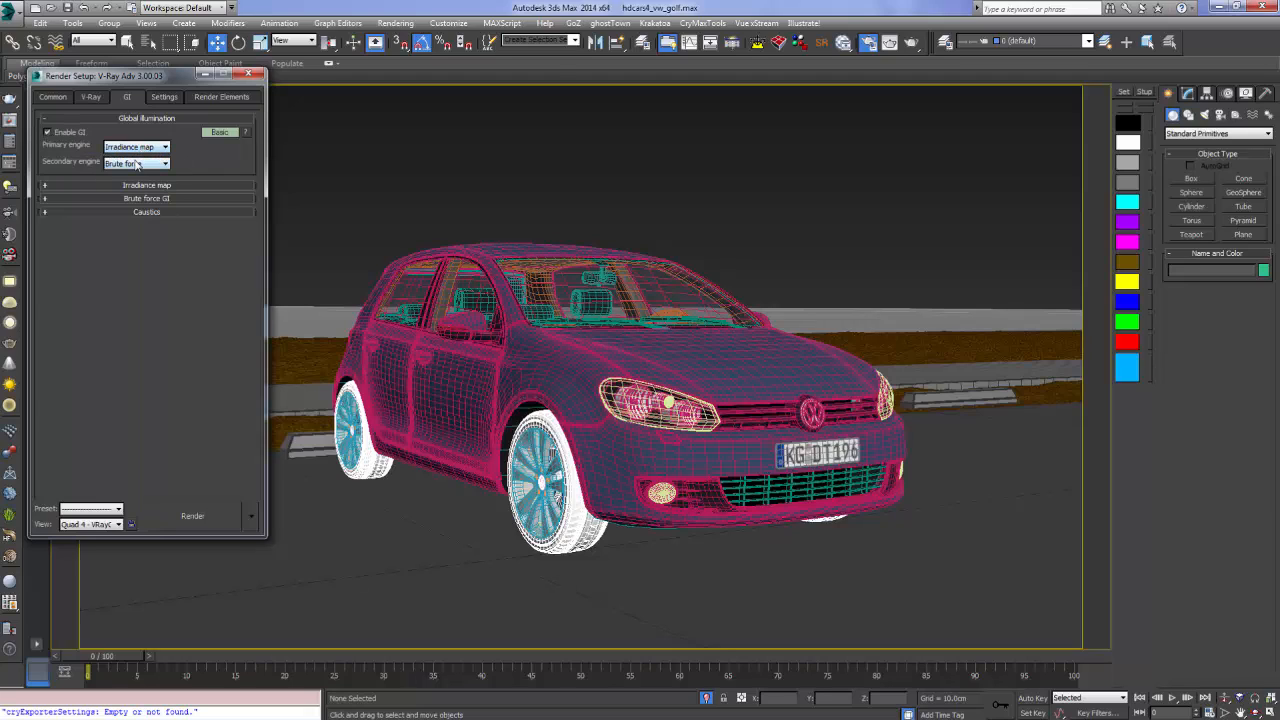
left_click(137, 163)
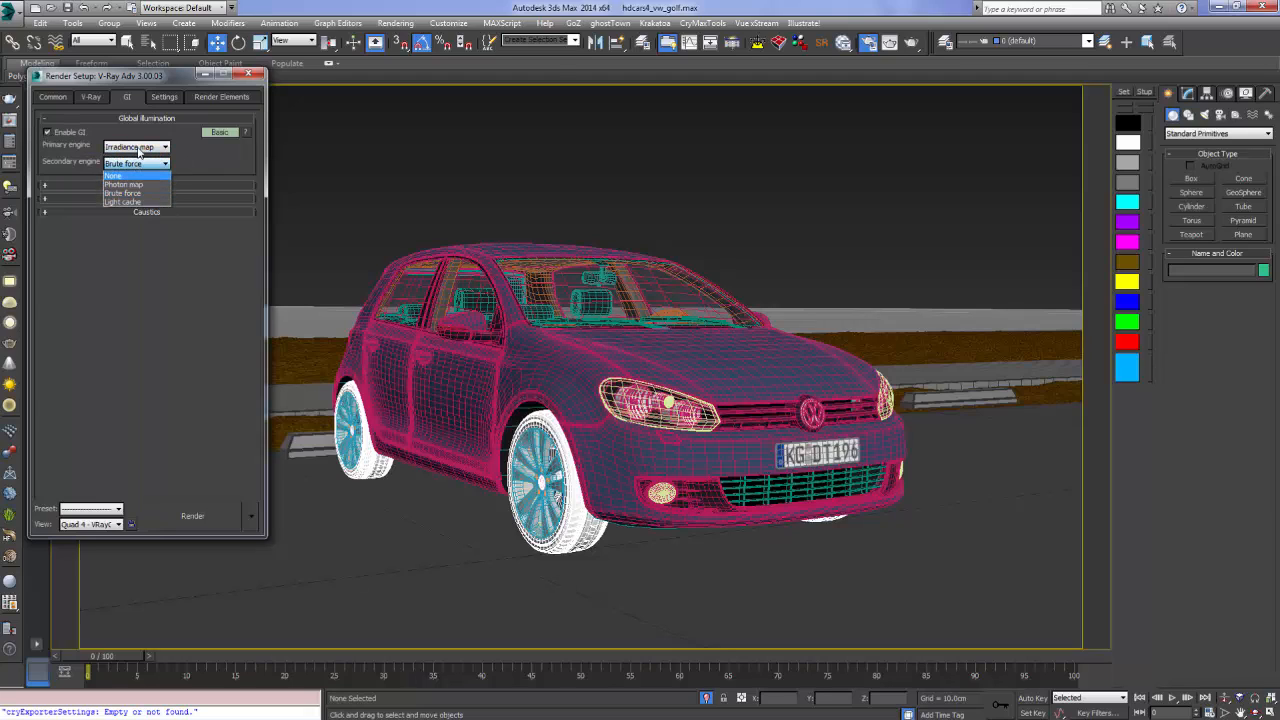
left_click(127, 202)
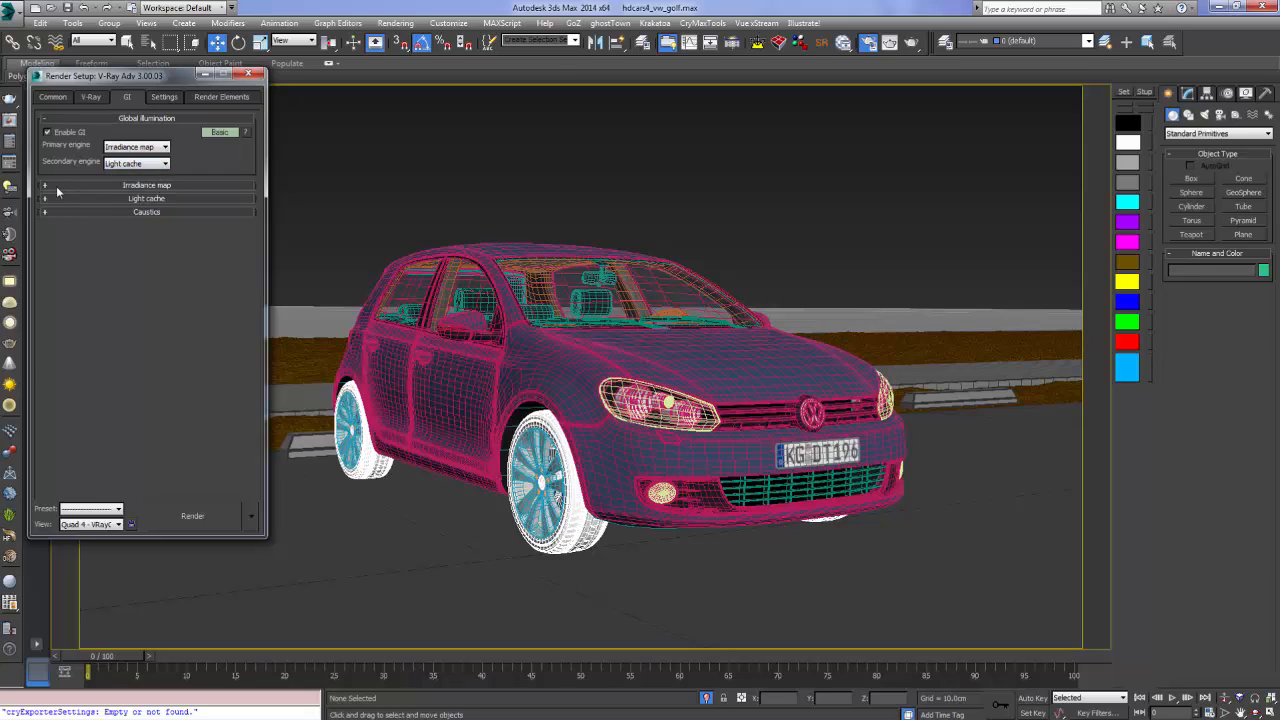
Set the irradiance map's current preset to Medium
left_click(57, 190)
left_click(127, 202)
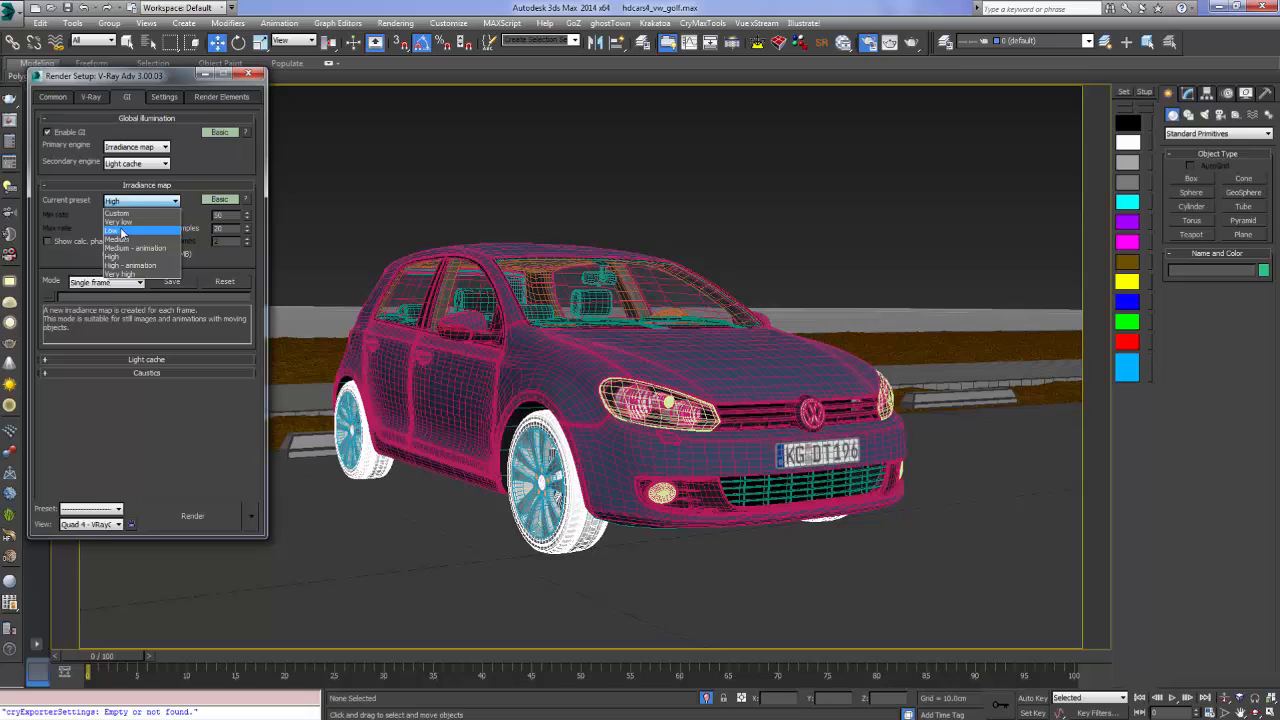
left_click(120, 239)
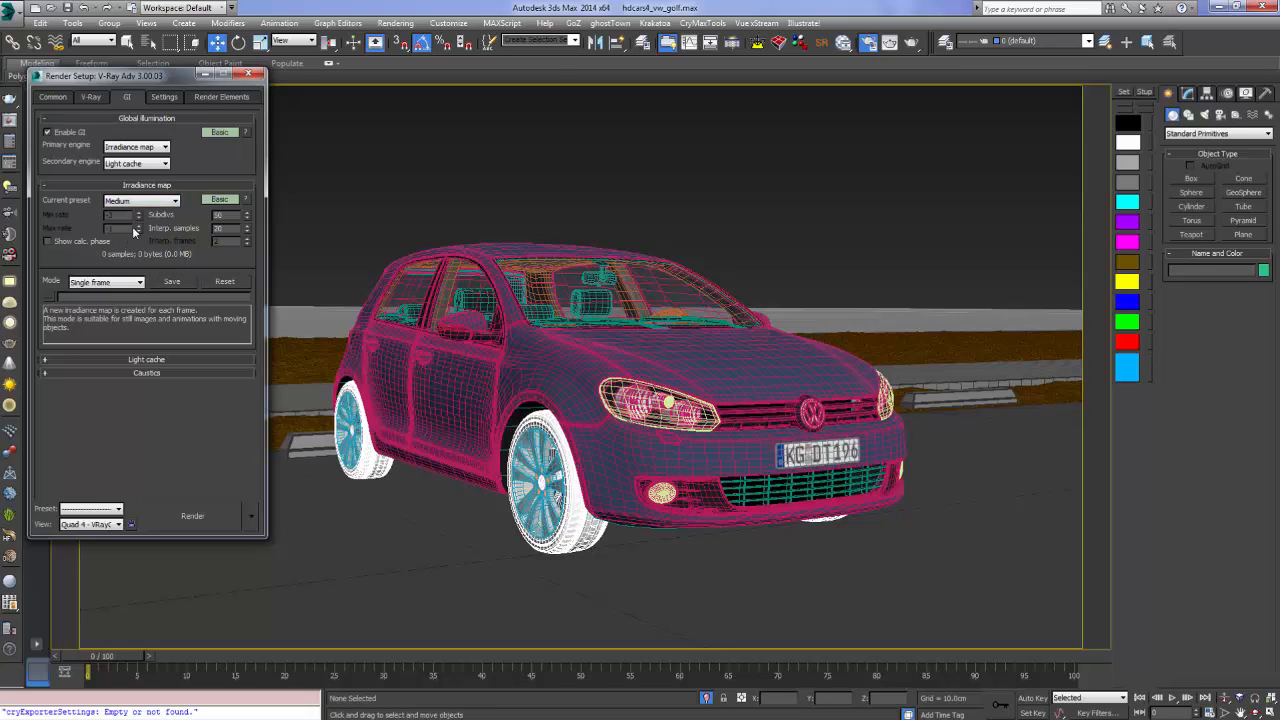
left_click(62, 187)
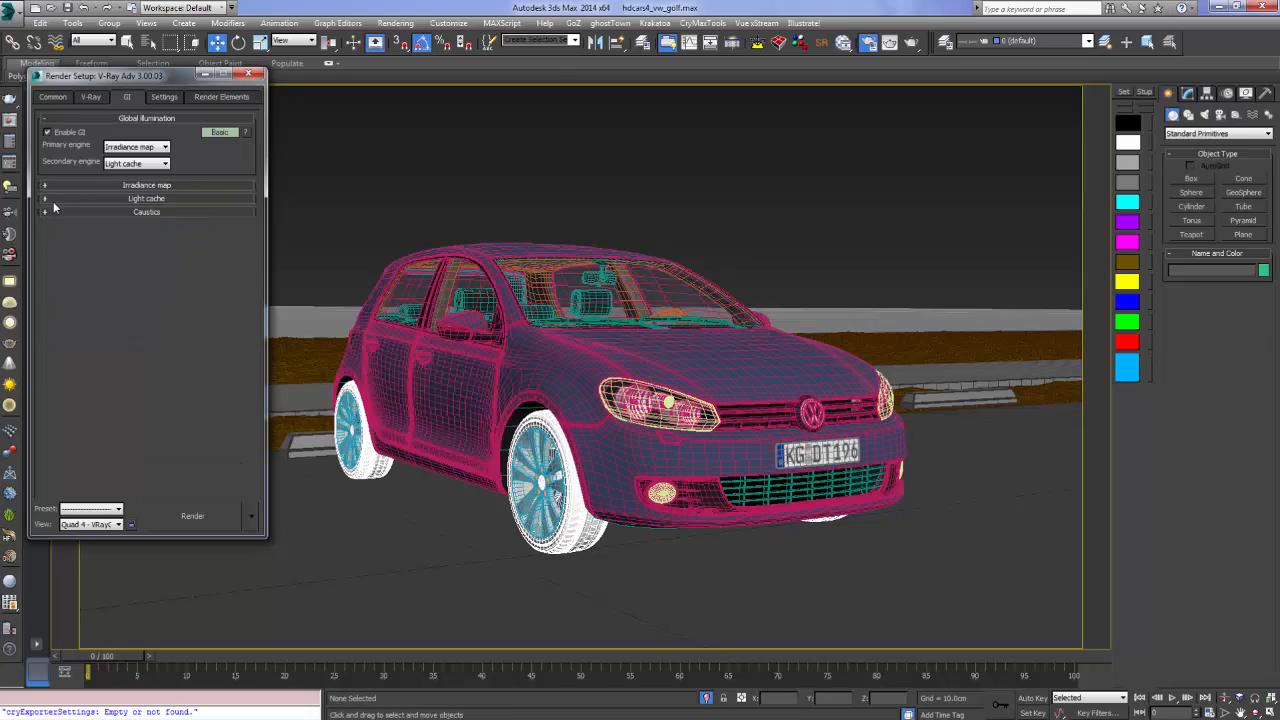
Set the light cache subdivs to 650, check the V-Ray system settings and close Render Setup
left_click(54, 201)
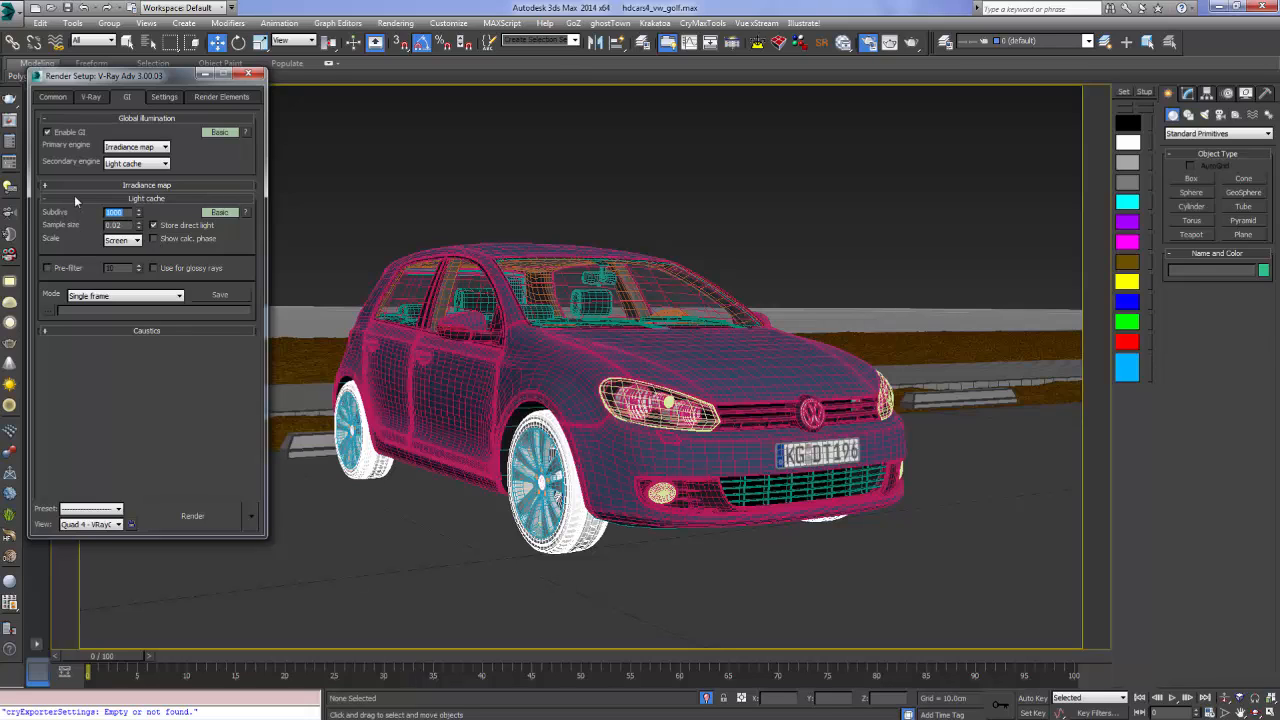
type("650")
key("Return")
left_click(54, 200)
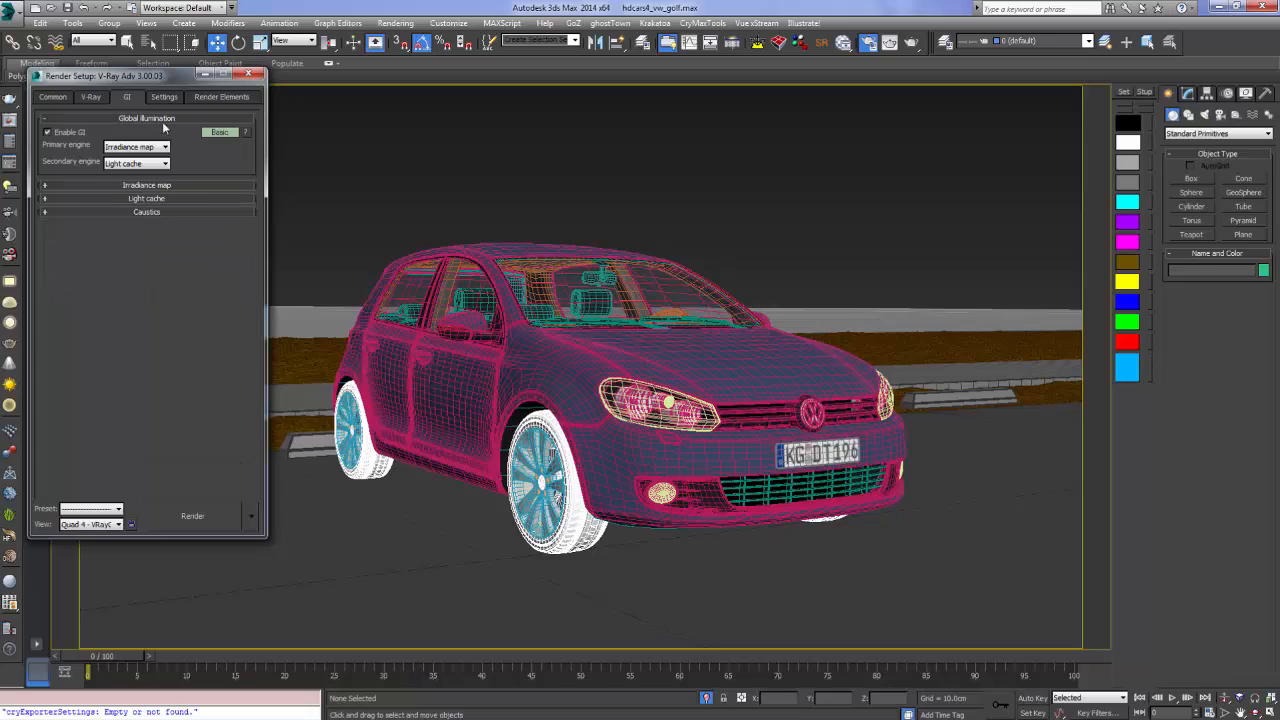
left_click(164, 97)
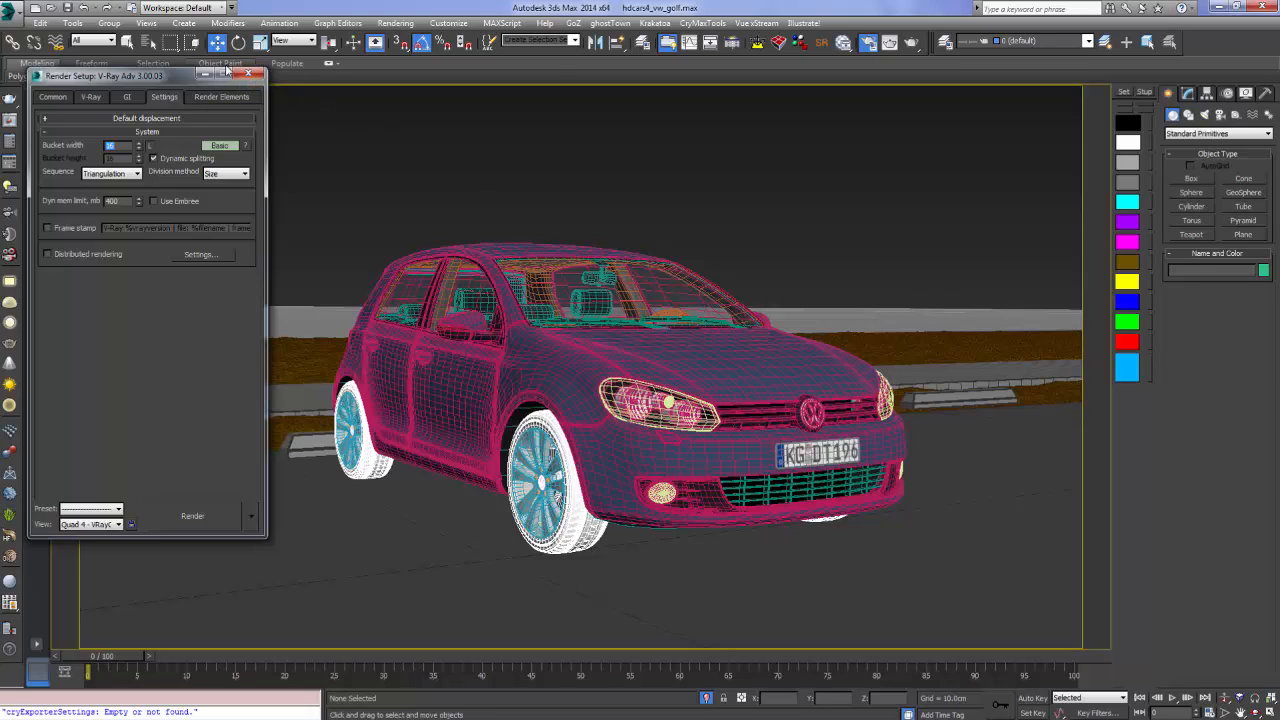
left_click(254, 77)
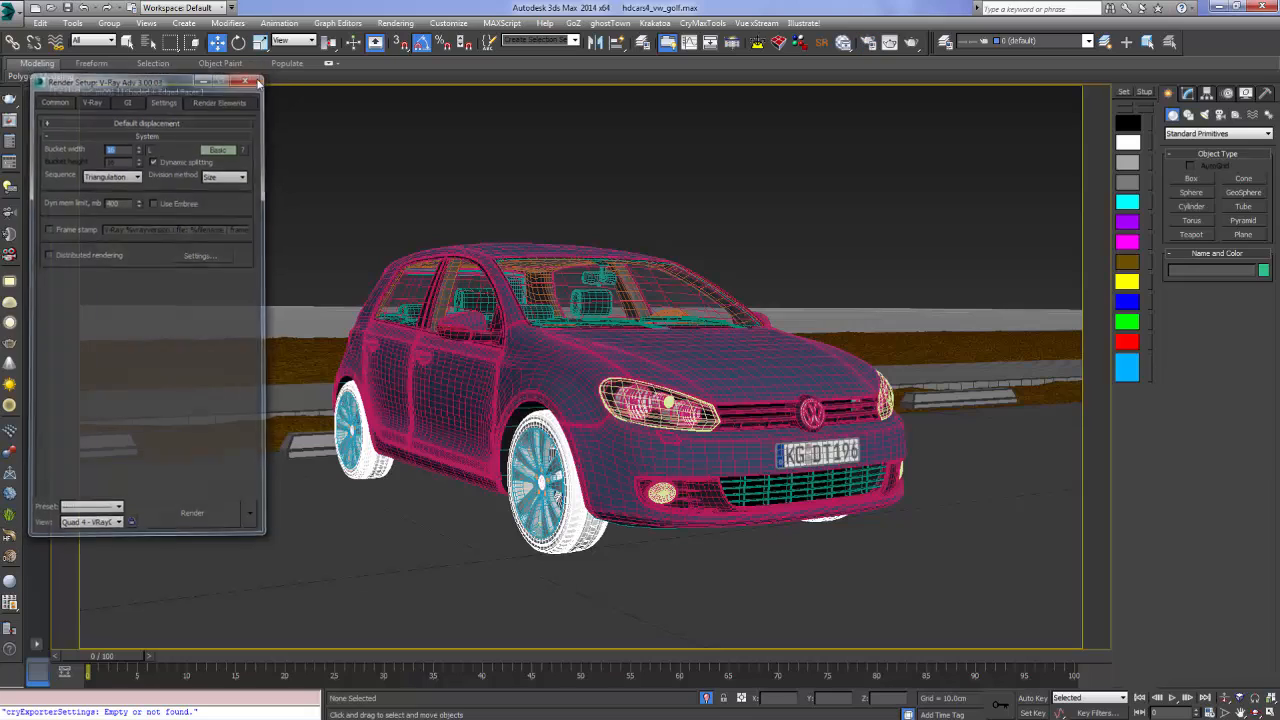
Place a V-Ray dome light on the ground beside the car's rear wheel
left_click(10, 303)
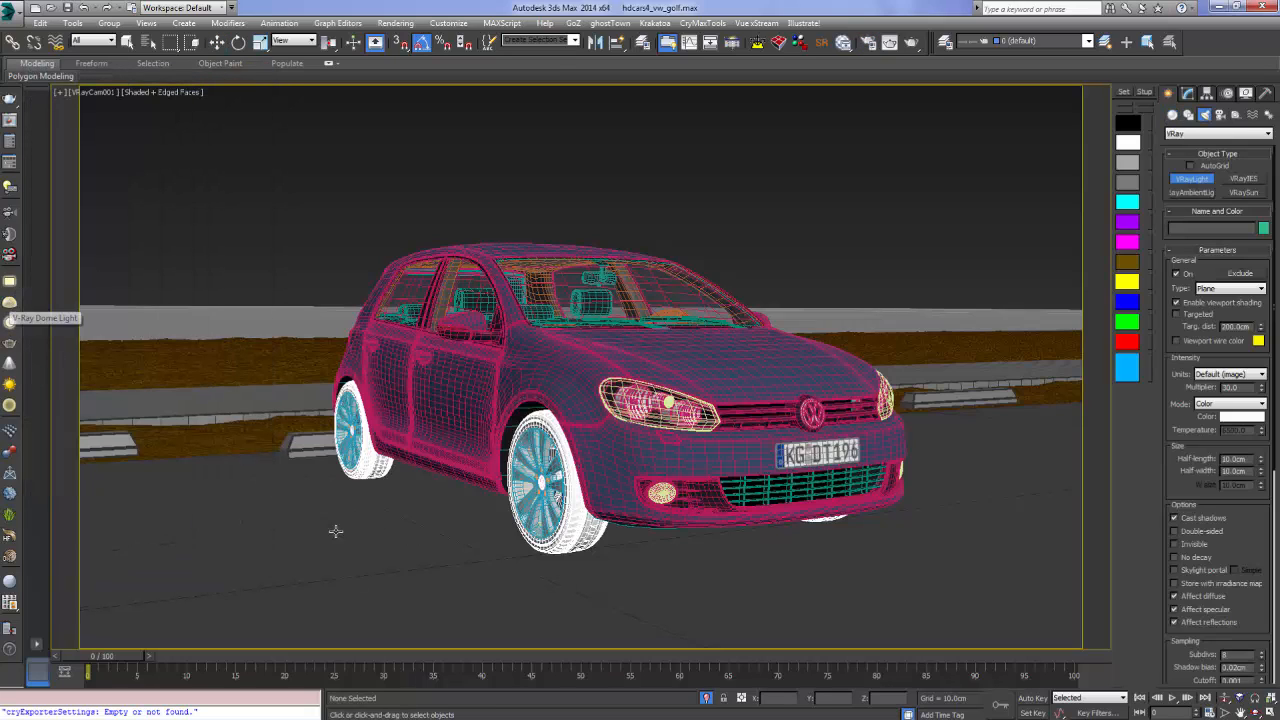
left_click(297, 492)
right_click(551, 185)
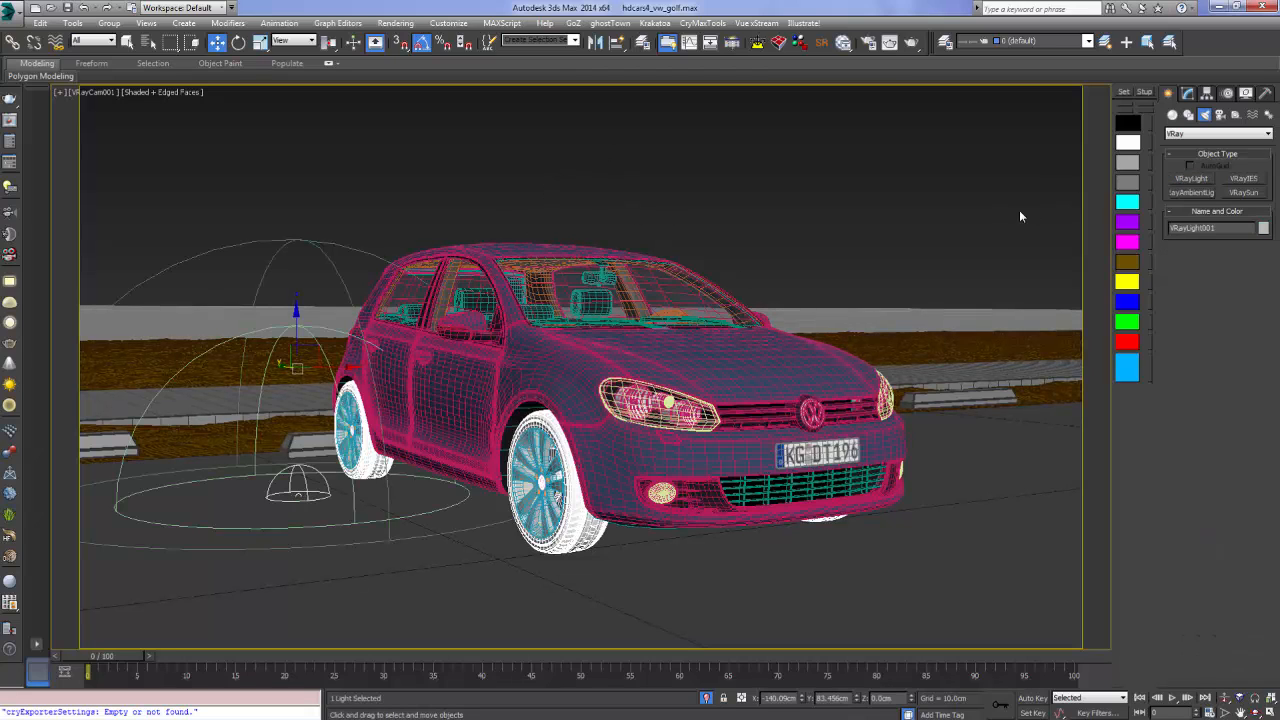
Assign a VRayHDRI map as the dome light's texture
left_click(1188, 92)
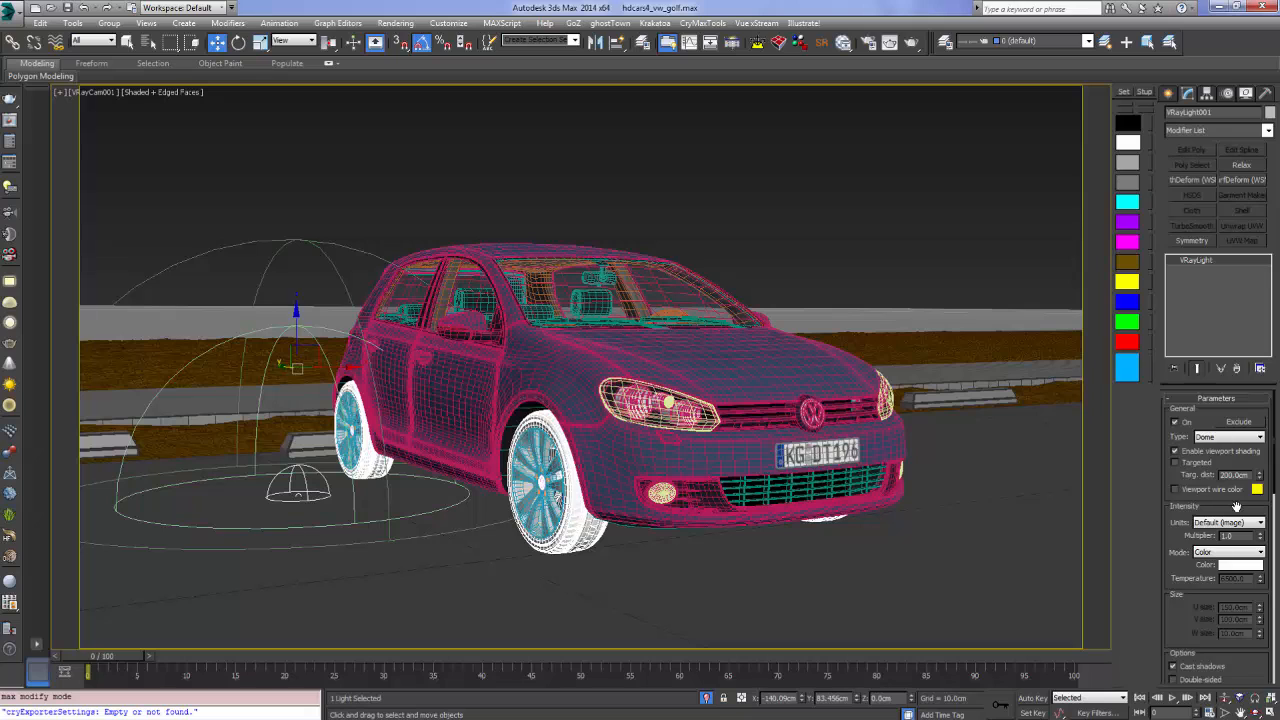
left_click_drag(1236, 507, 1254, 123)
left_click(1203, 485)
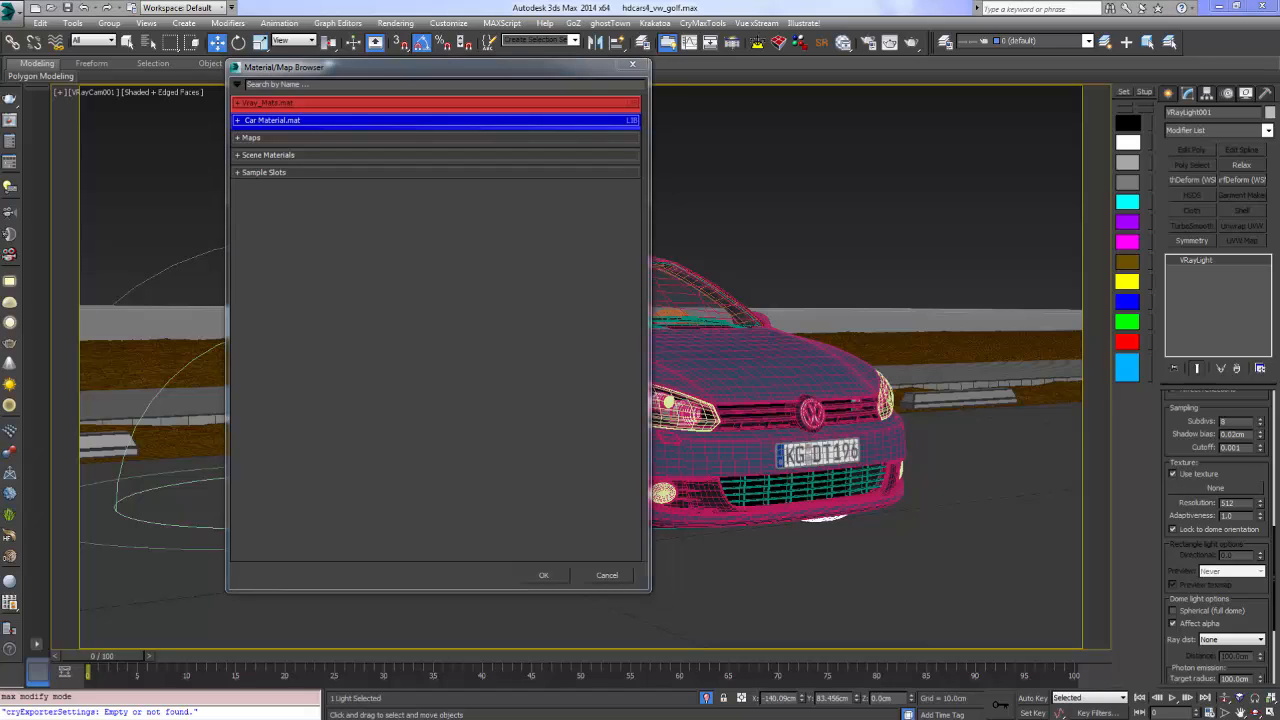
left_click(237, 139)
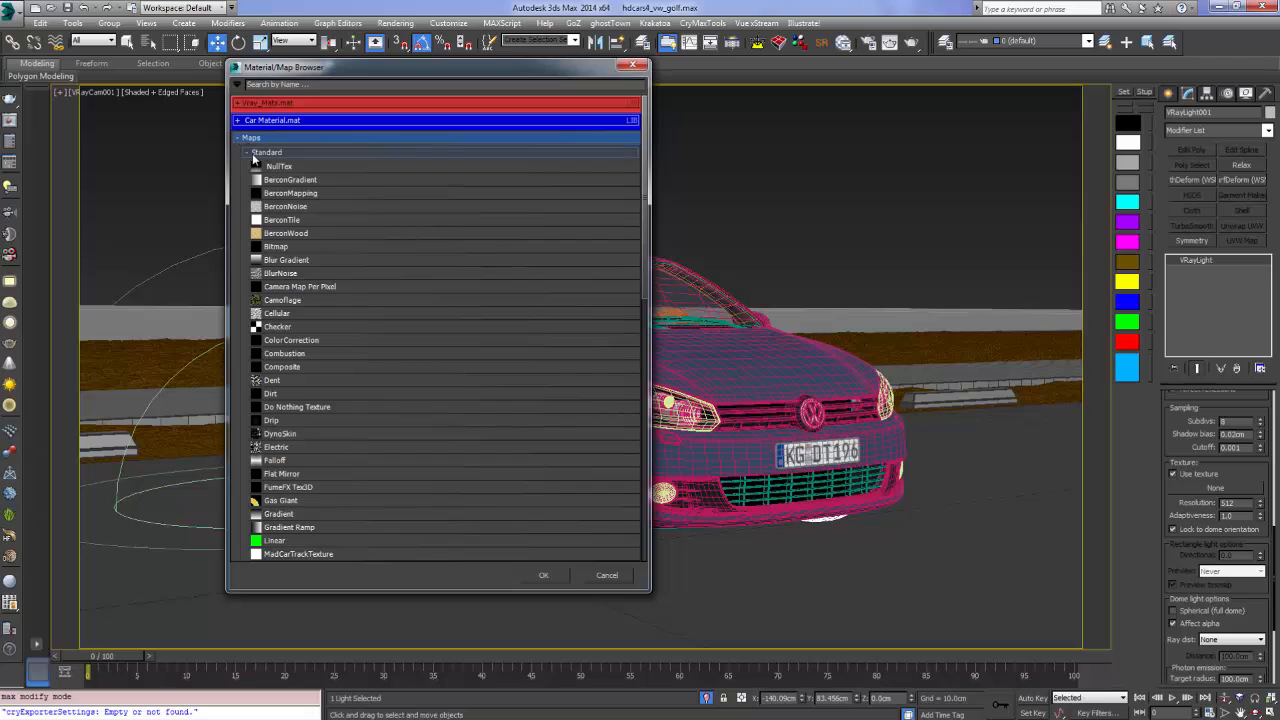
left_click(253, 155)
left_click(254, 170)
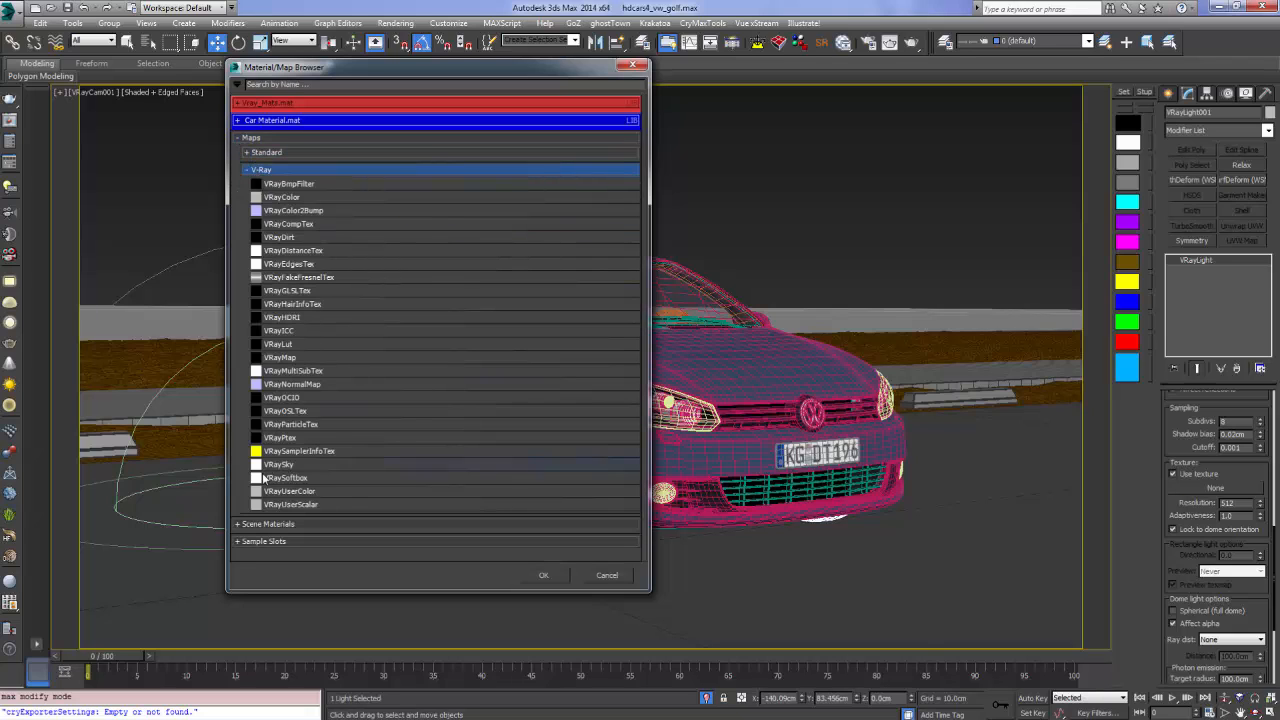
double_click(293, 317)
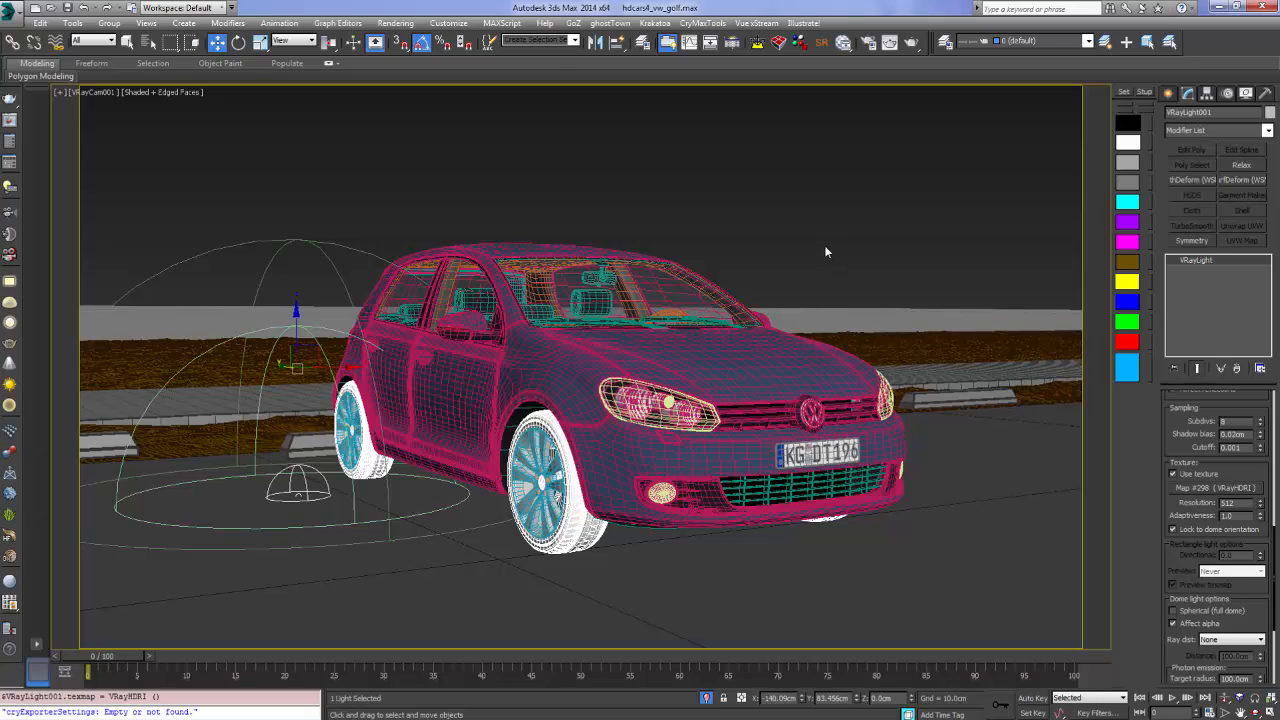
Bring the dome light's VRayHDRI map into the Slate Material Editor and display its parameters
key("m")
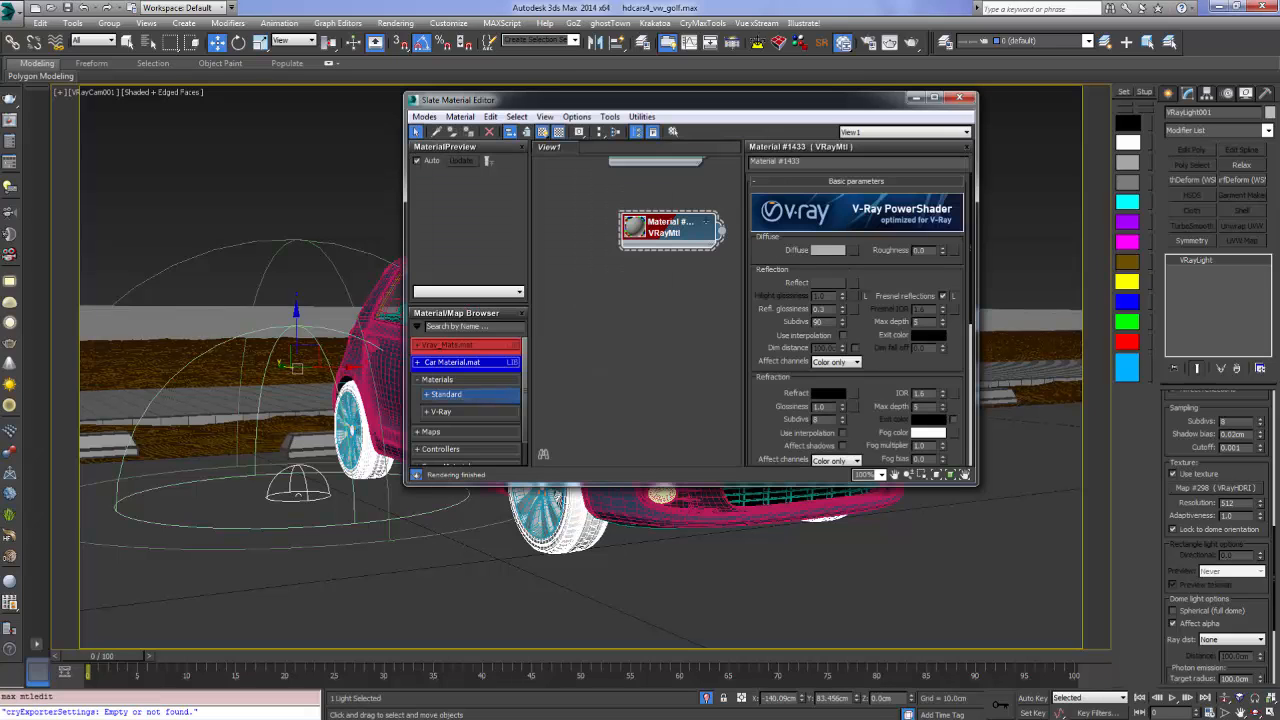
left_click_drag(1240, 490, 627, 322)
left_click(664, 335)
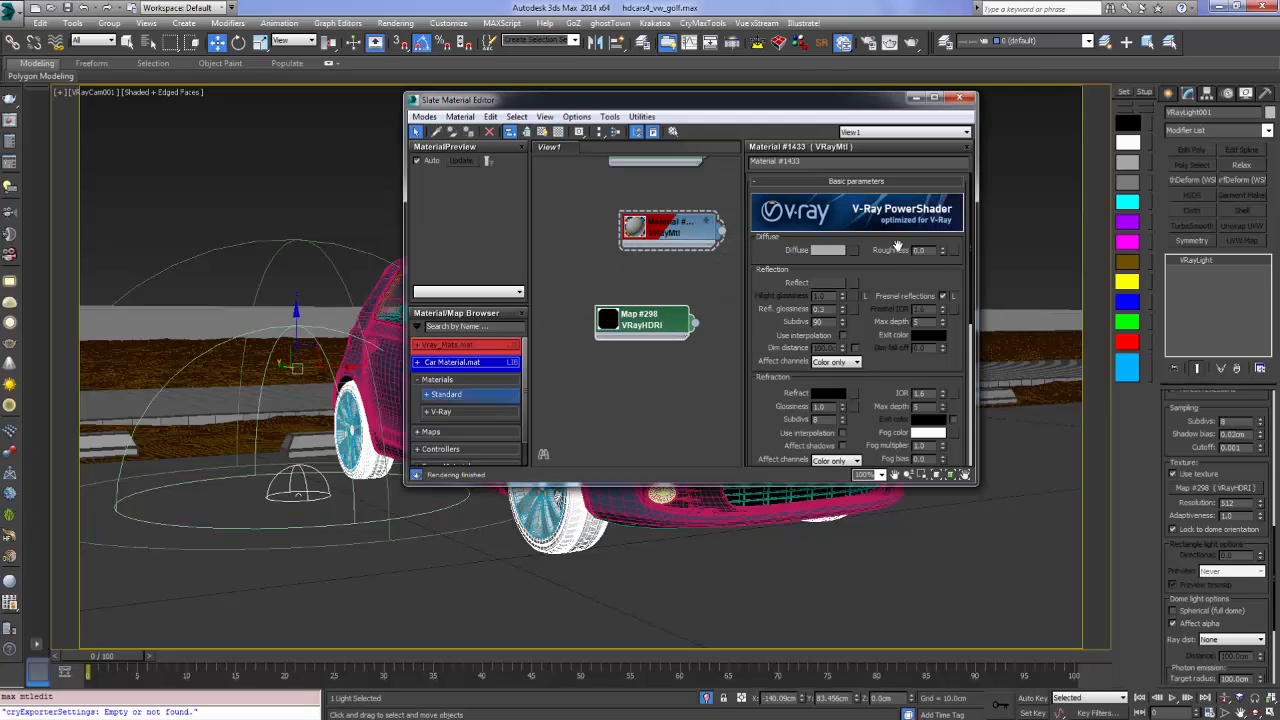
double_click(627, 320)
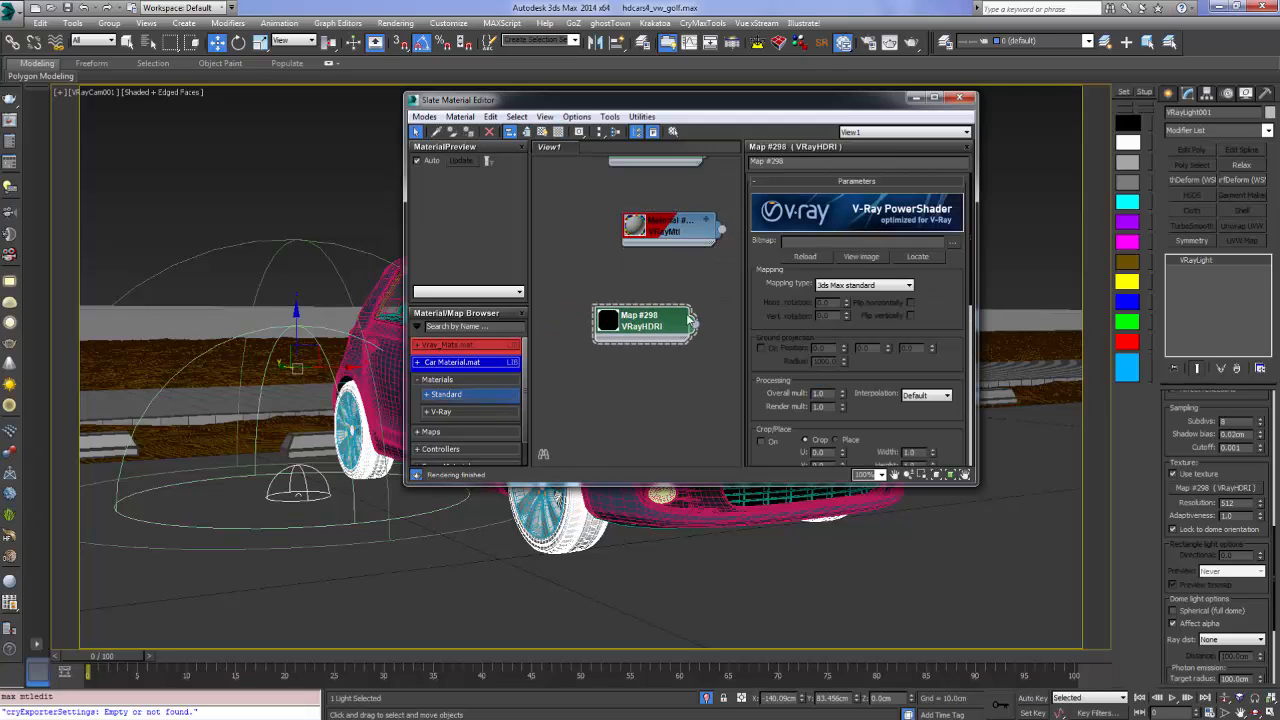
Load the fixed.jpg image from the carenvirement2 folder into the VRayHDRI map and set its mapping type to Spherical
left_click(952, 245)
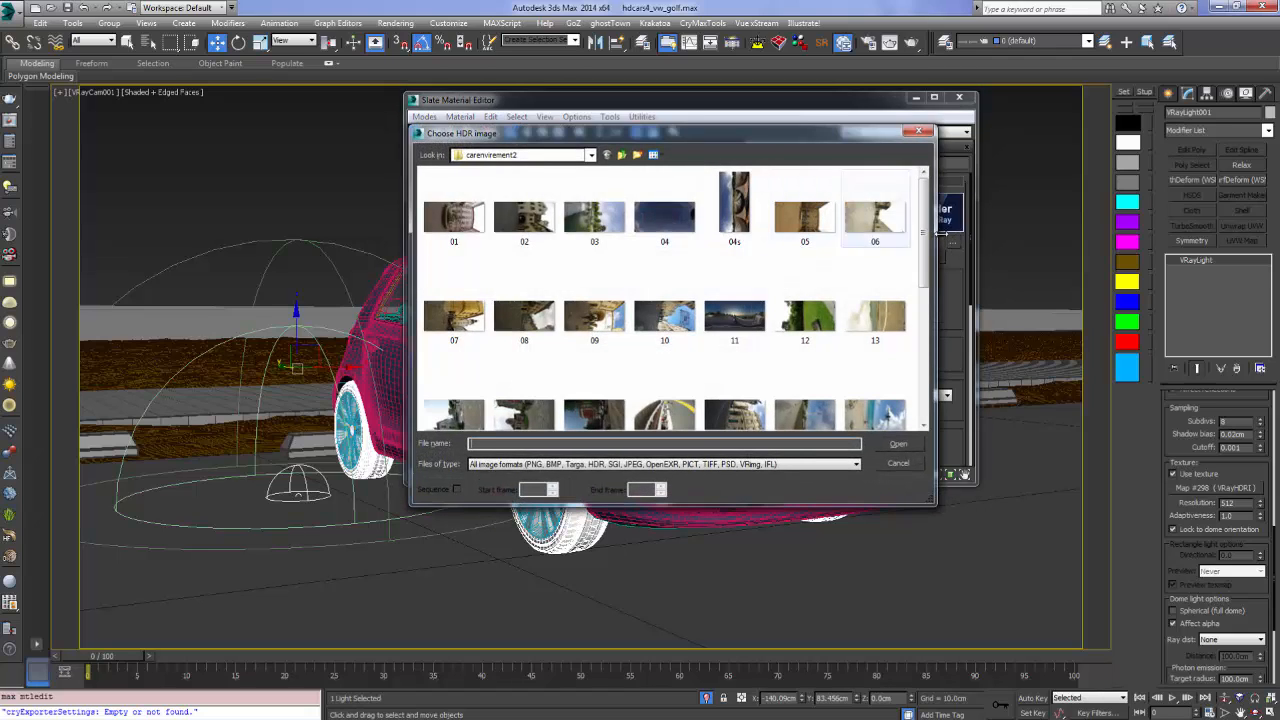
left_click_drag(926, 210, 923, 345)
left_click(895, 412)
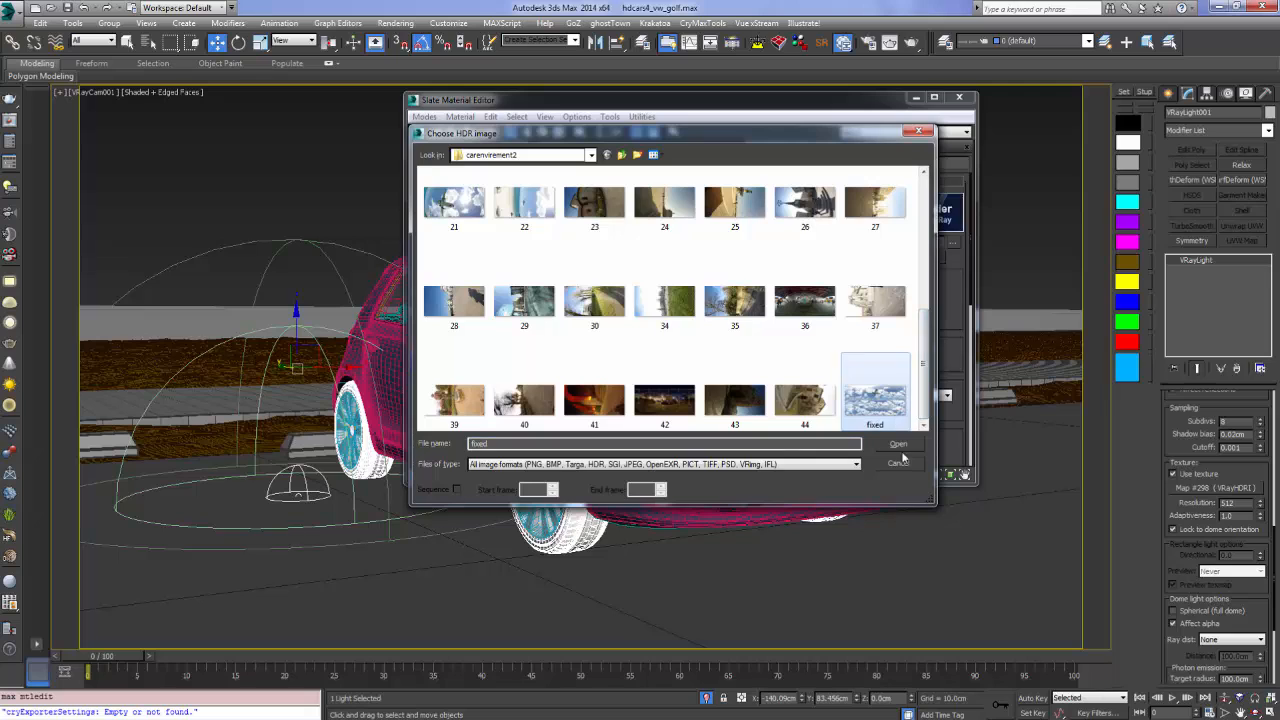
left_click(898, 444)
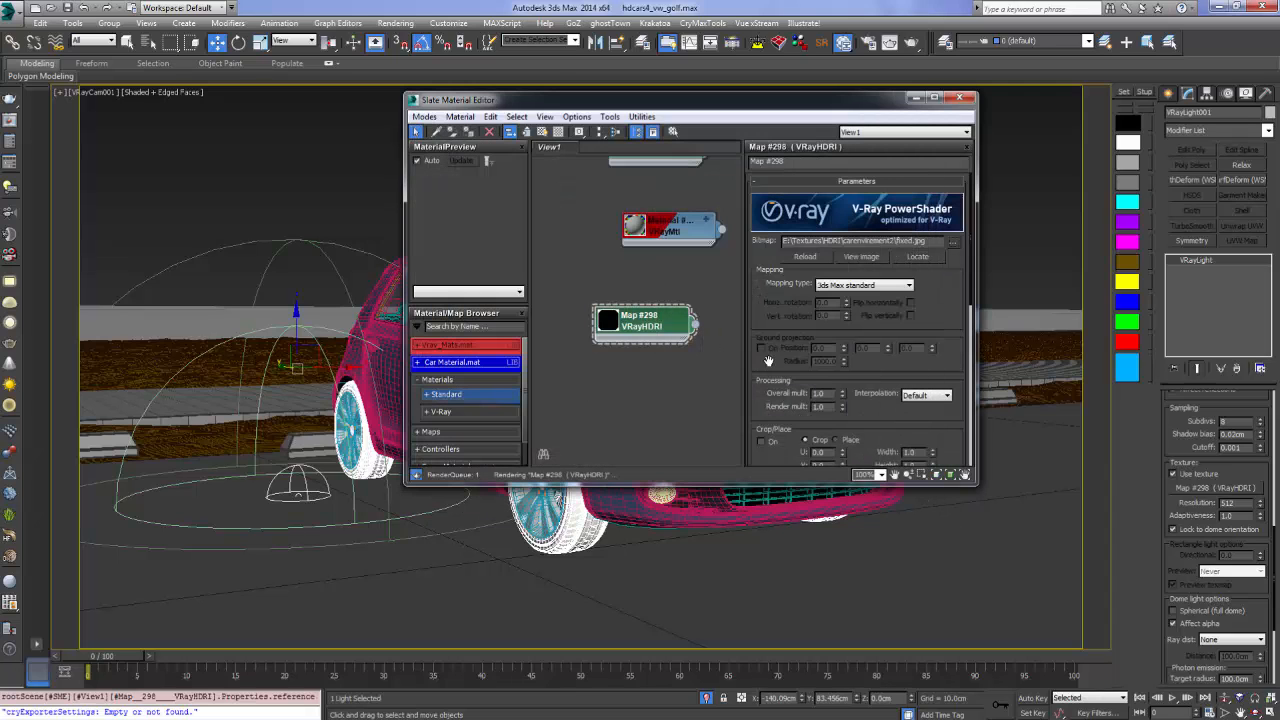
left_click(862, 286)
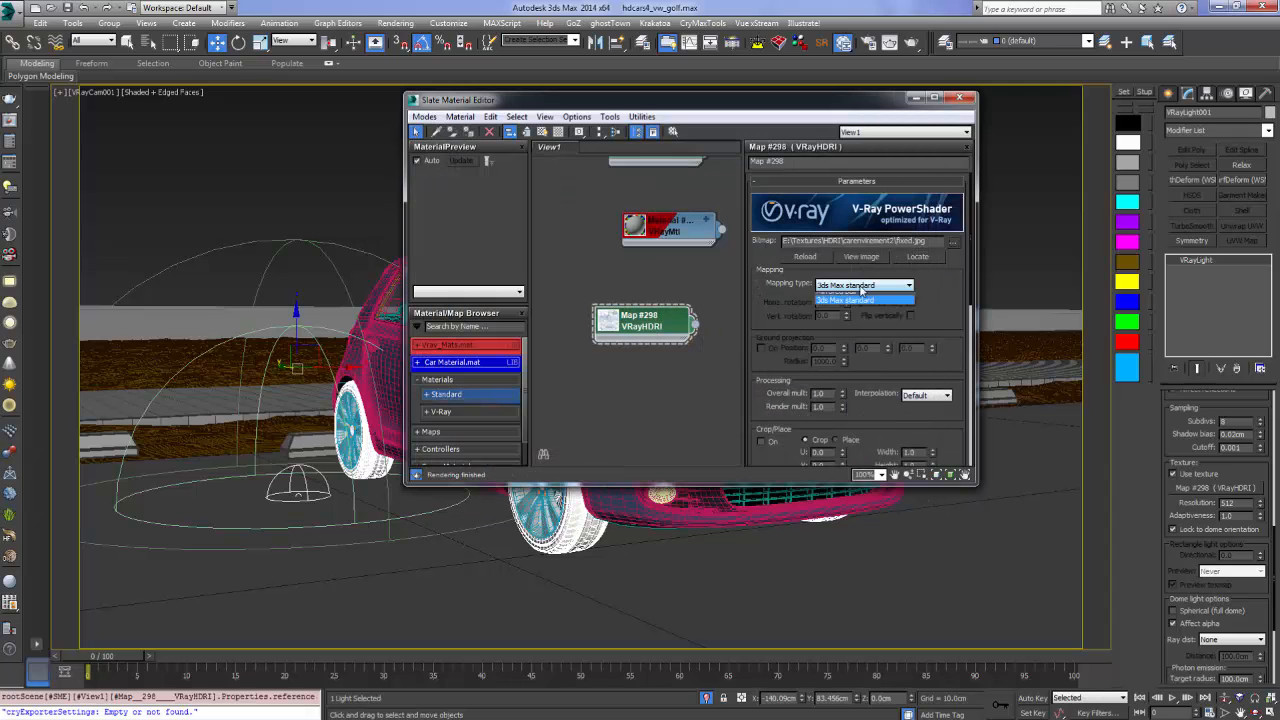
left_click(846, 314)
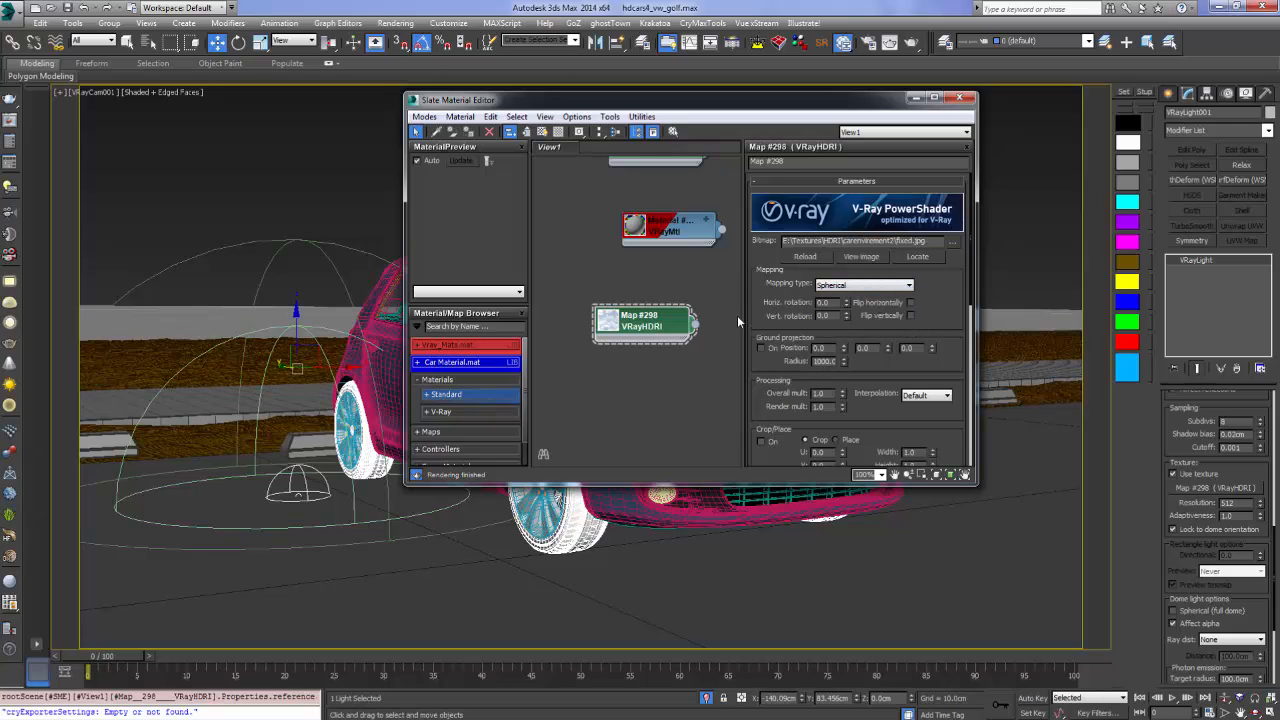
Close the Slate Material Editor and render a test frame of the car through the V-Ray camera
left_click(960, 99)
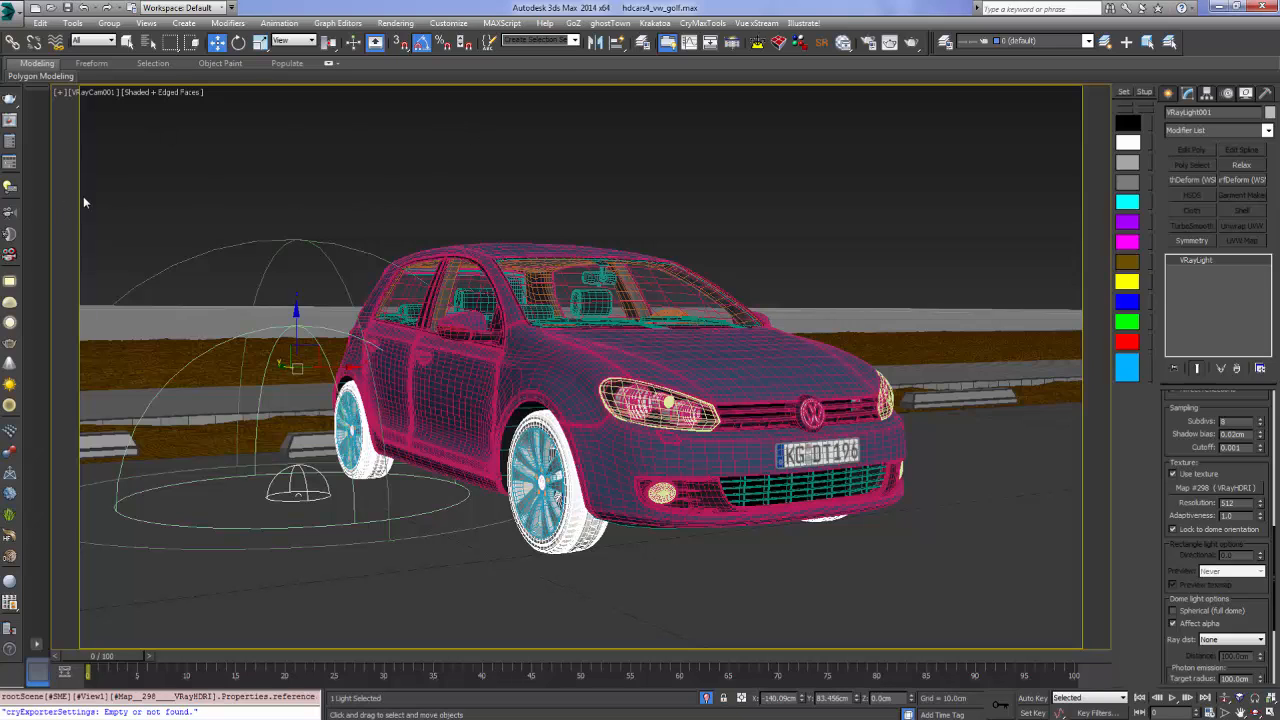
key("shift+q")
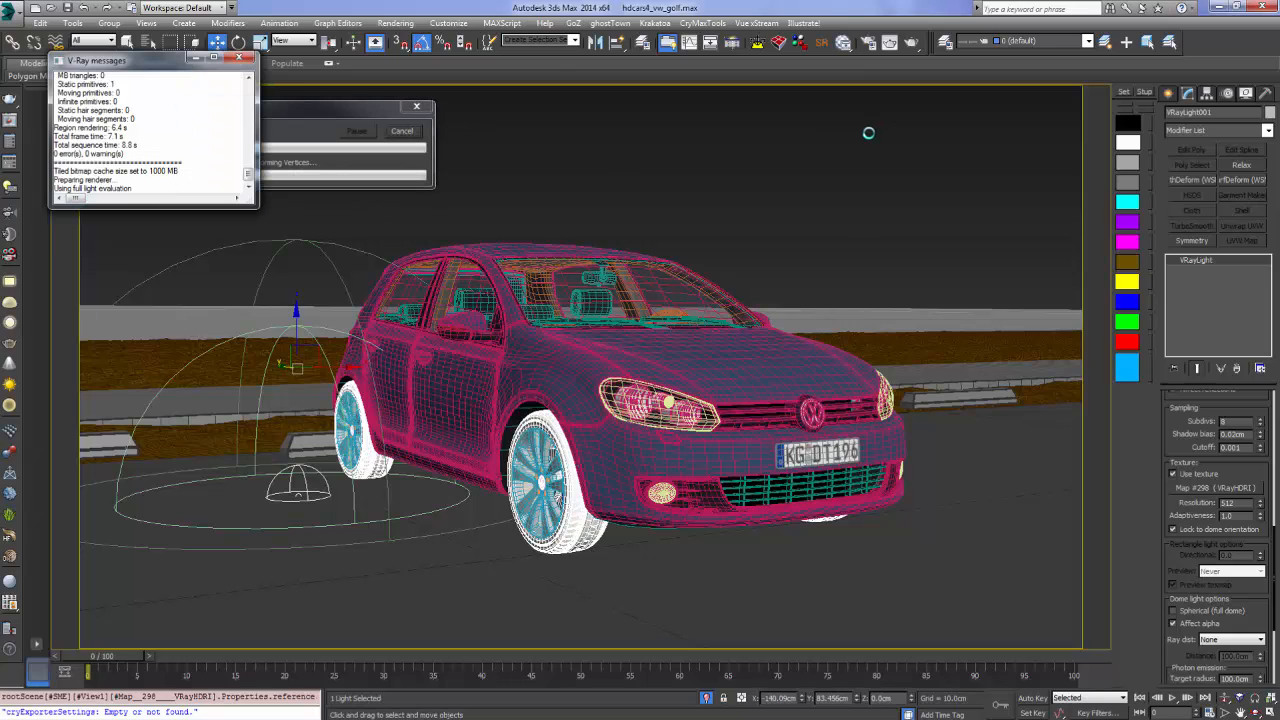
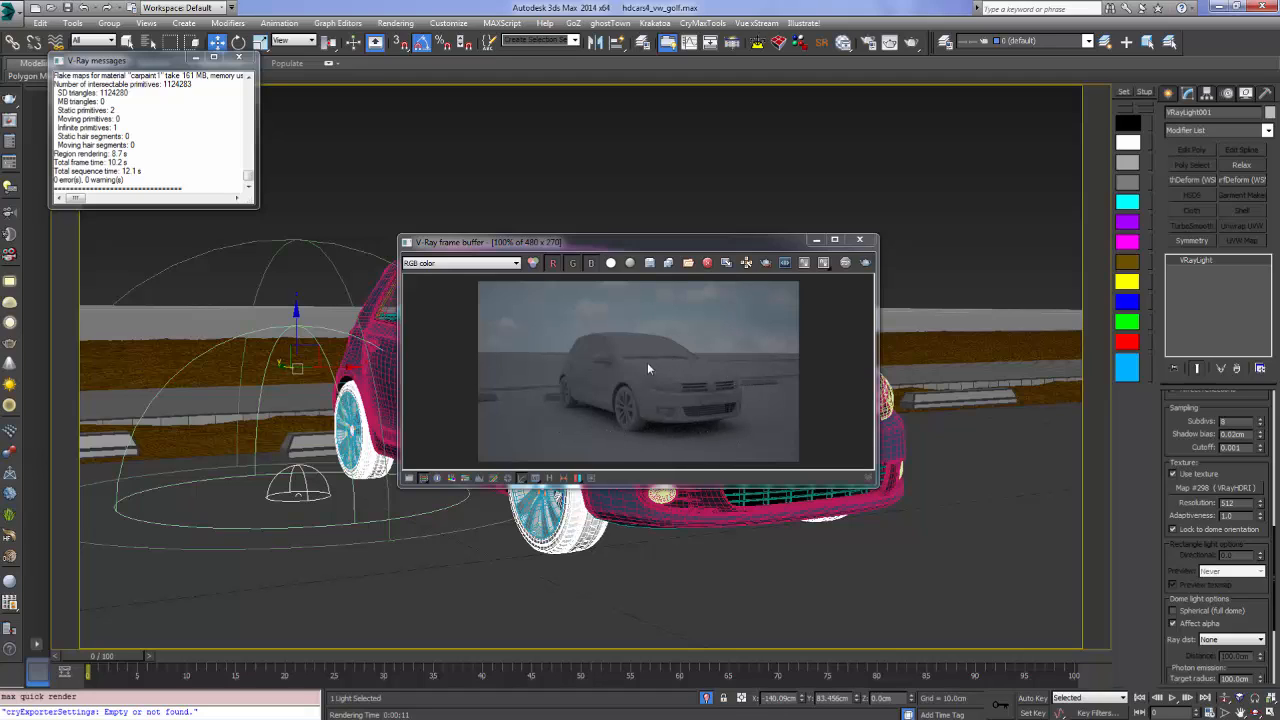
left_click(629, 241)
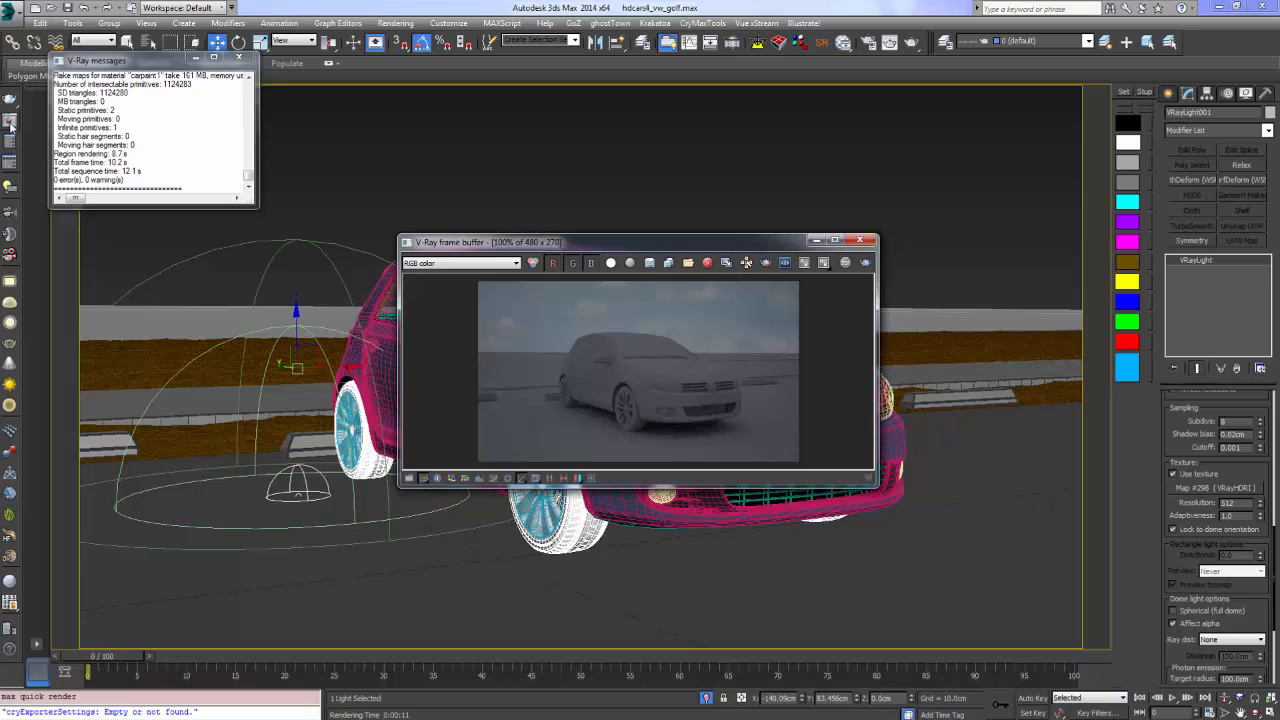
Switch the irradiance map preset to Custom and set its min rate to -4
key("F10")
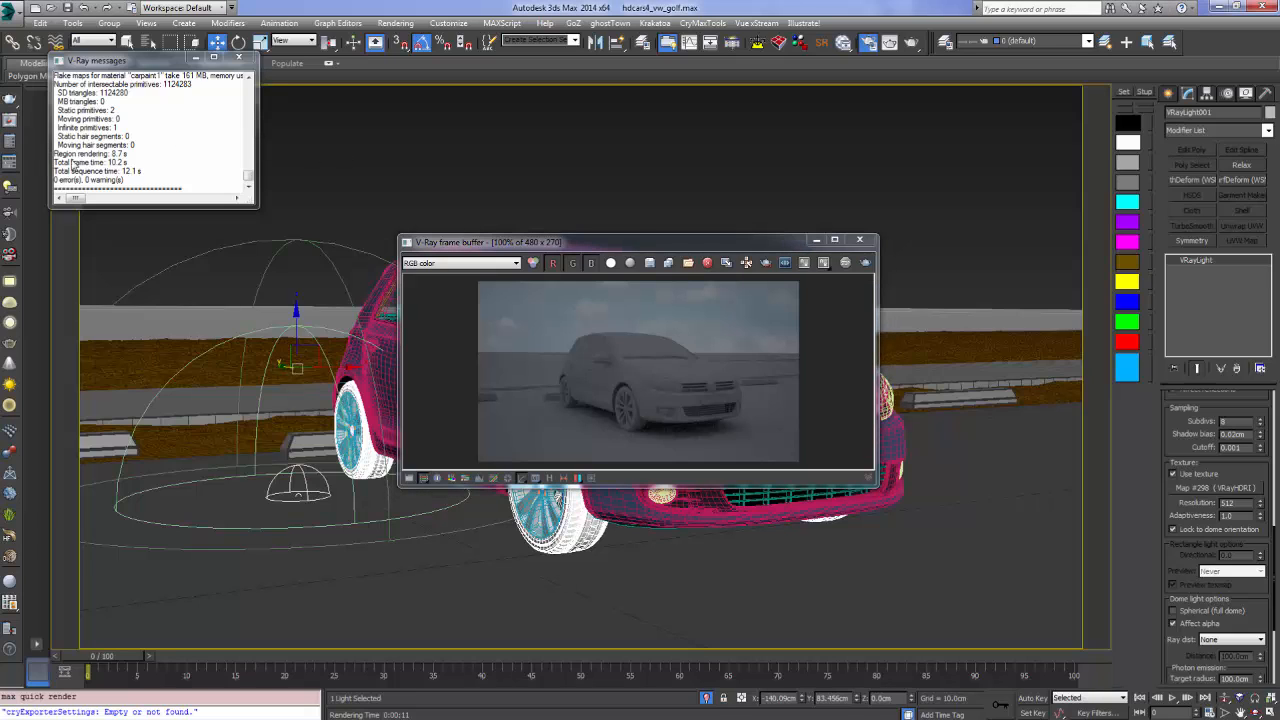
left_click(126, 97)
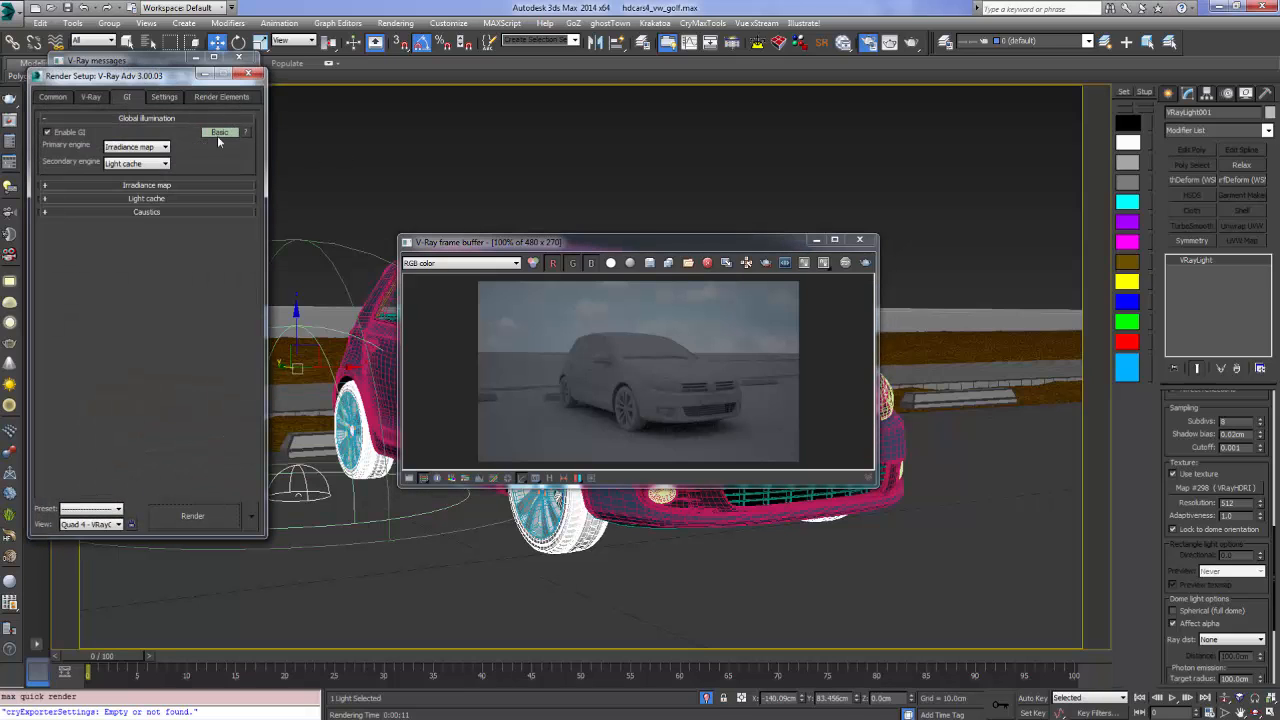
left_click(54, 187)
left_click(140, 201)
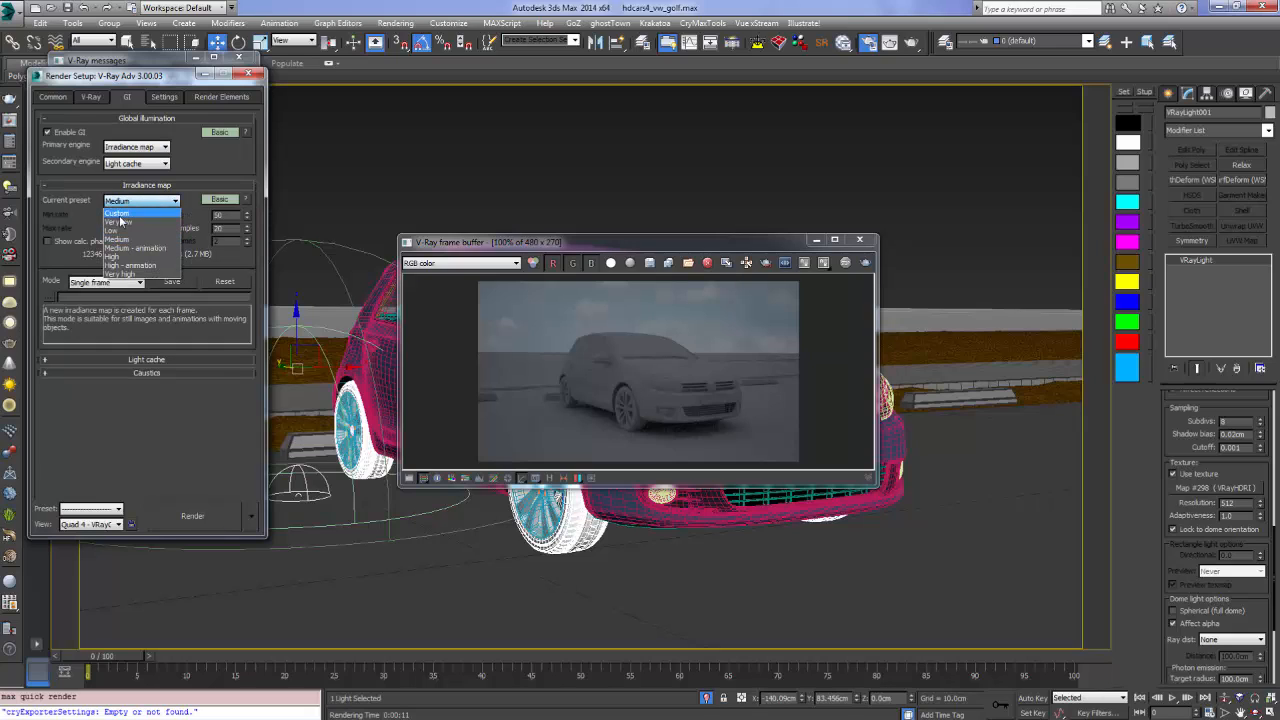
left_click(118, 213)
left_click_drag(118, 215, 52, 219)
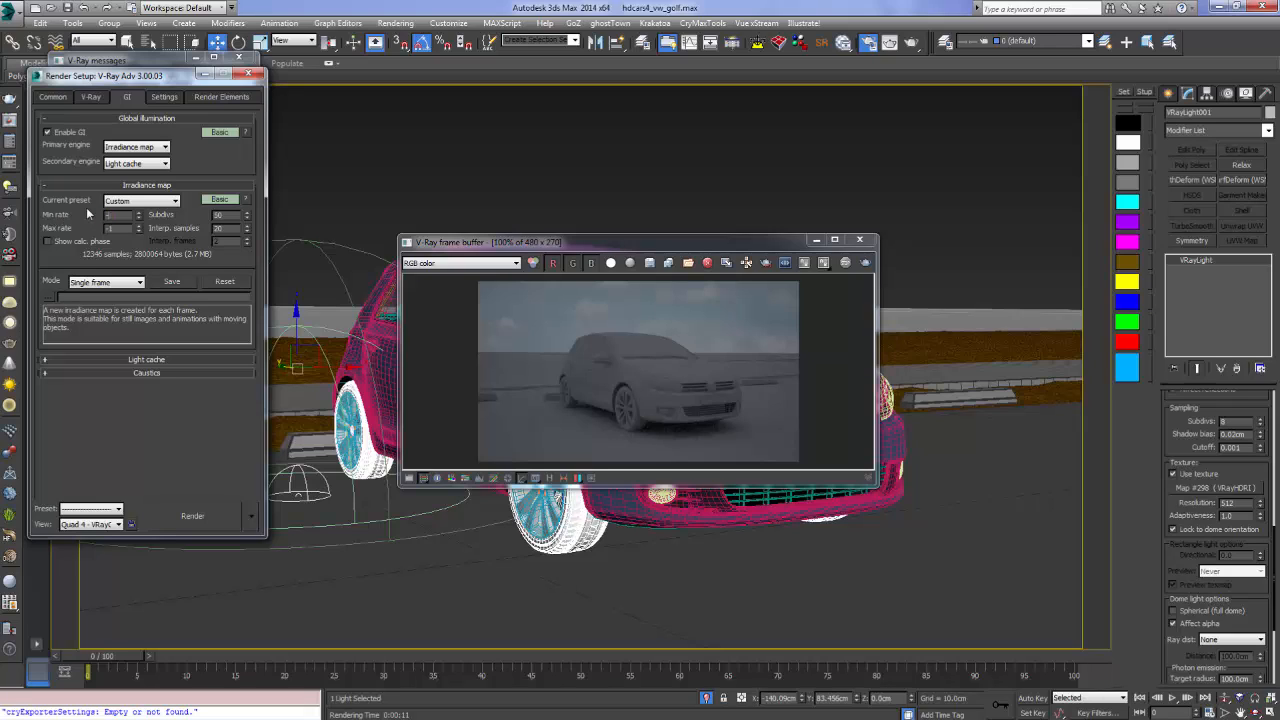
type("-4")
Set the light cache subdivs to 750, check the V-Ray image sampler settings and close Render Setup
left_click(58, 360)
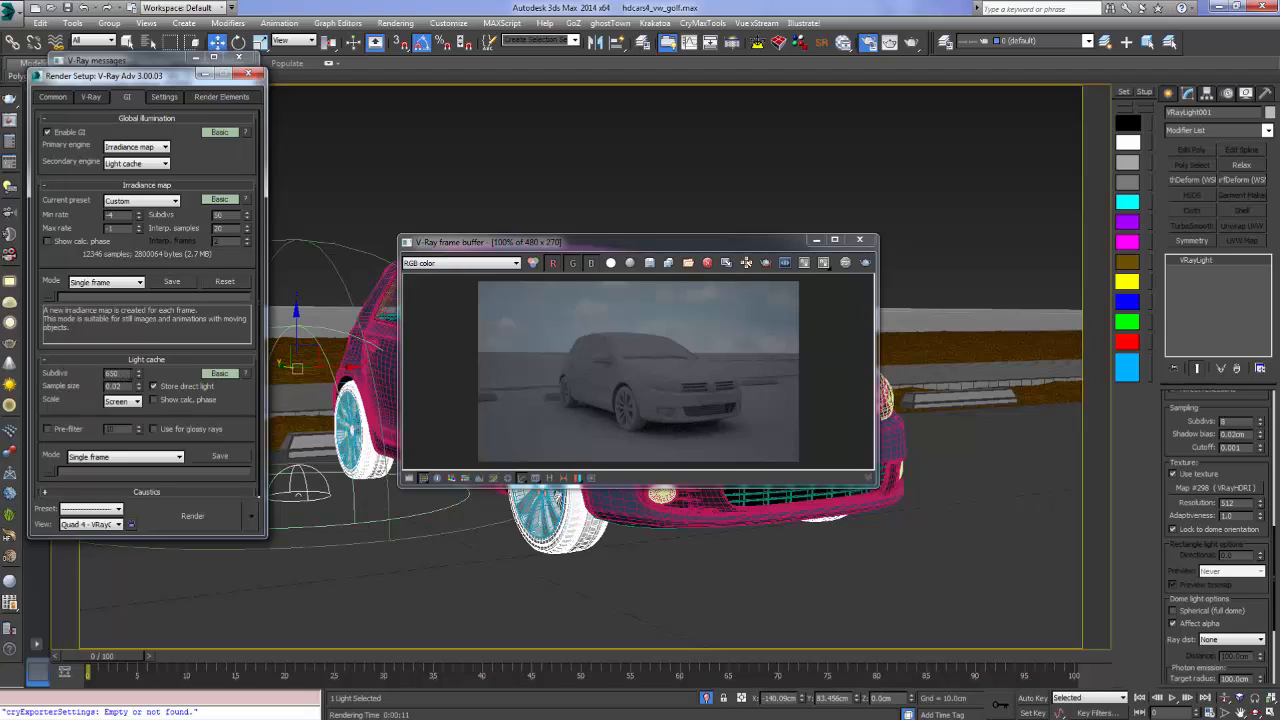
double_click(112, 373)
type("100")
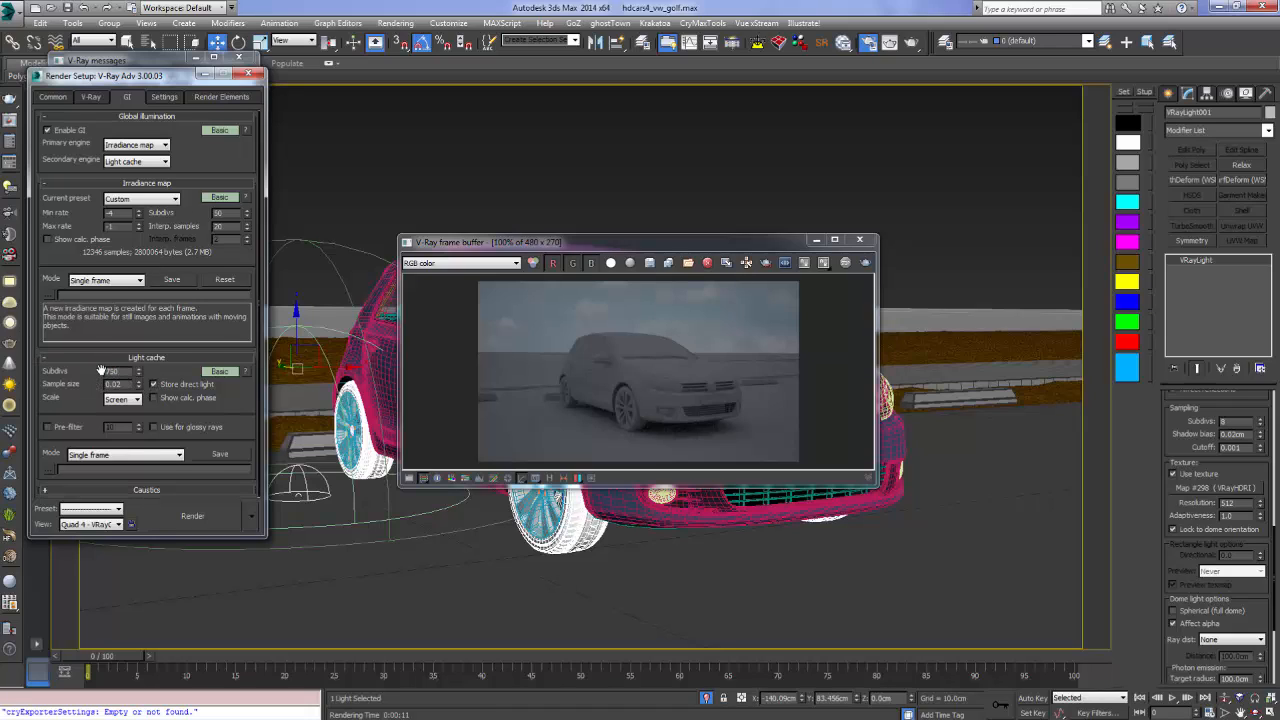
left_click(91, 97)
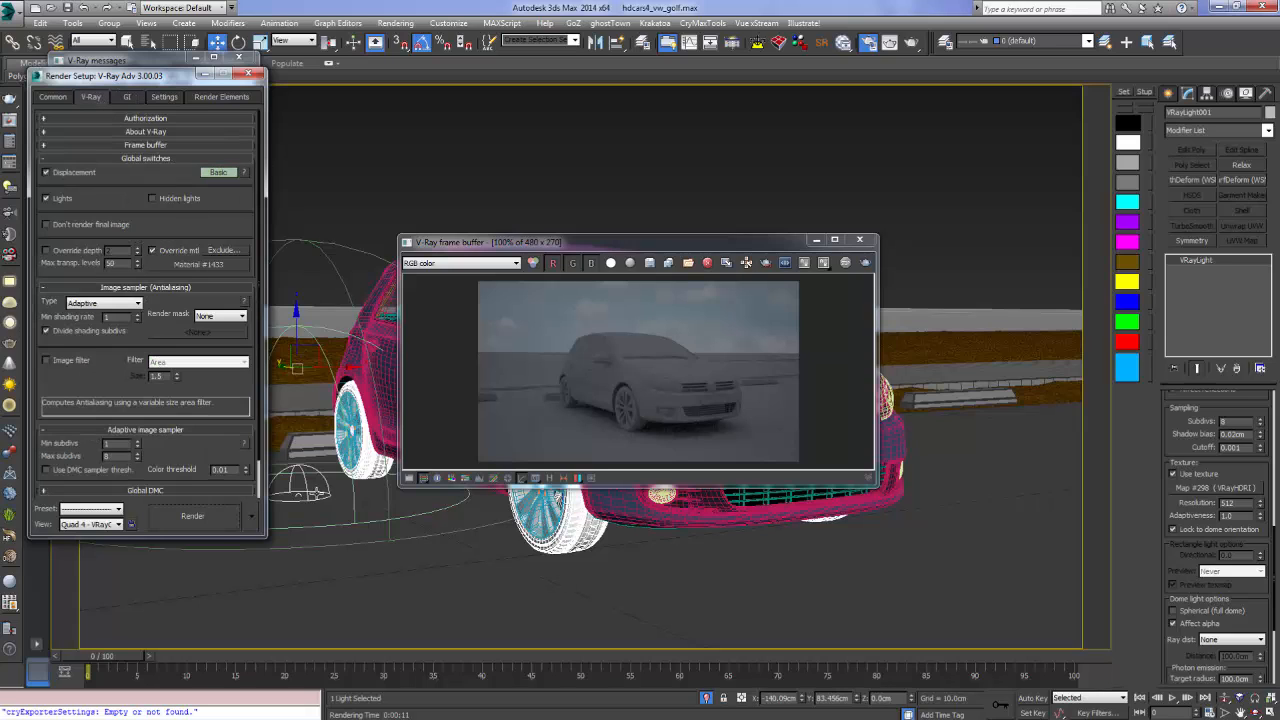
left_click(252, 77)
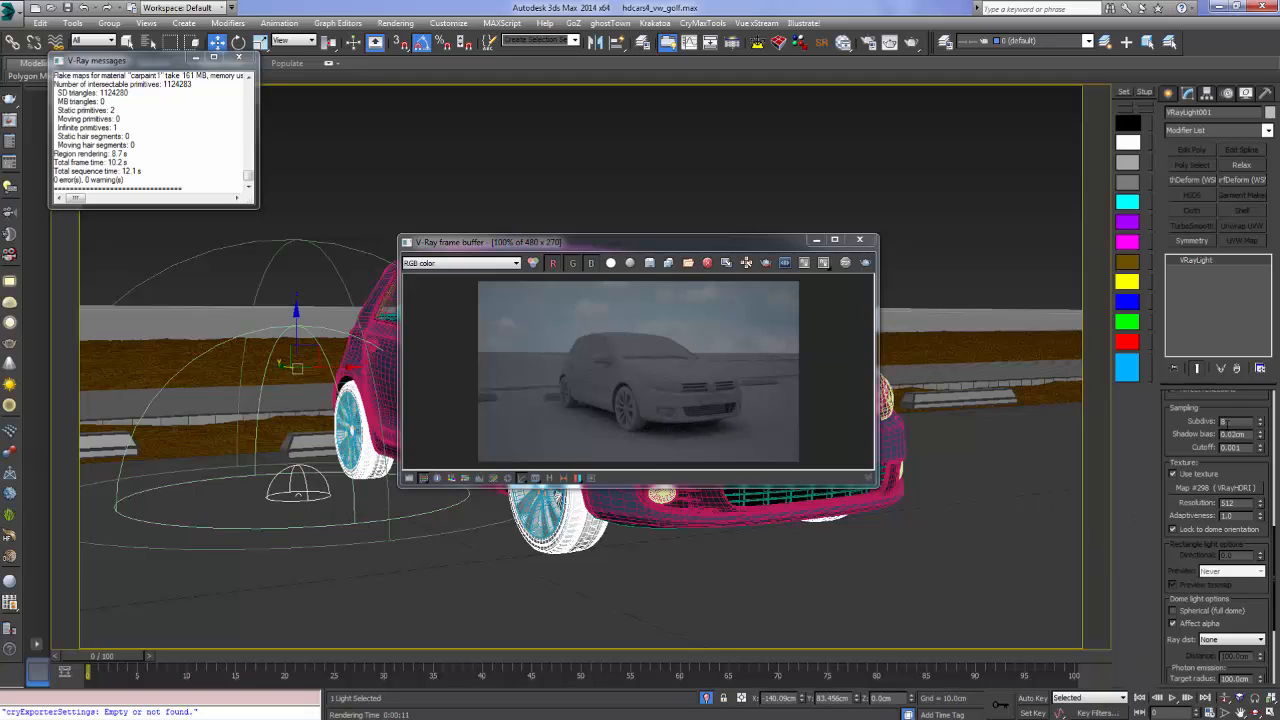
Set the dome light's sampling subdivs to 64 and render the test frame again
left_click_drag(1227, 425, 1187, 408)
key("Return")
left_click(866, 263)
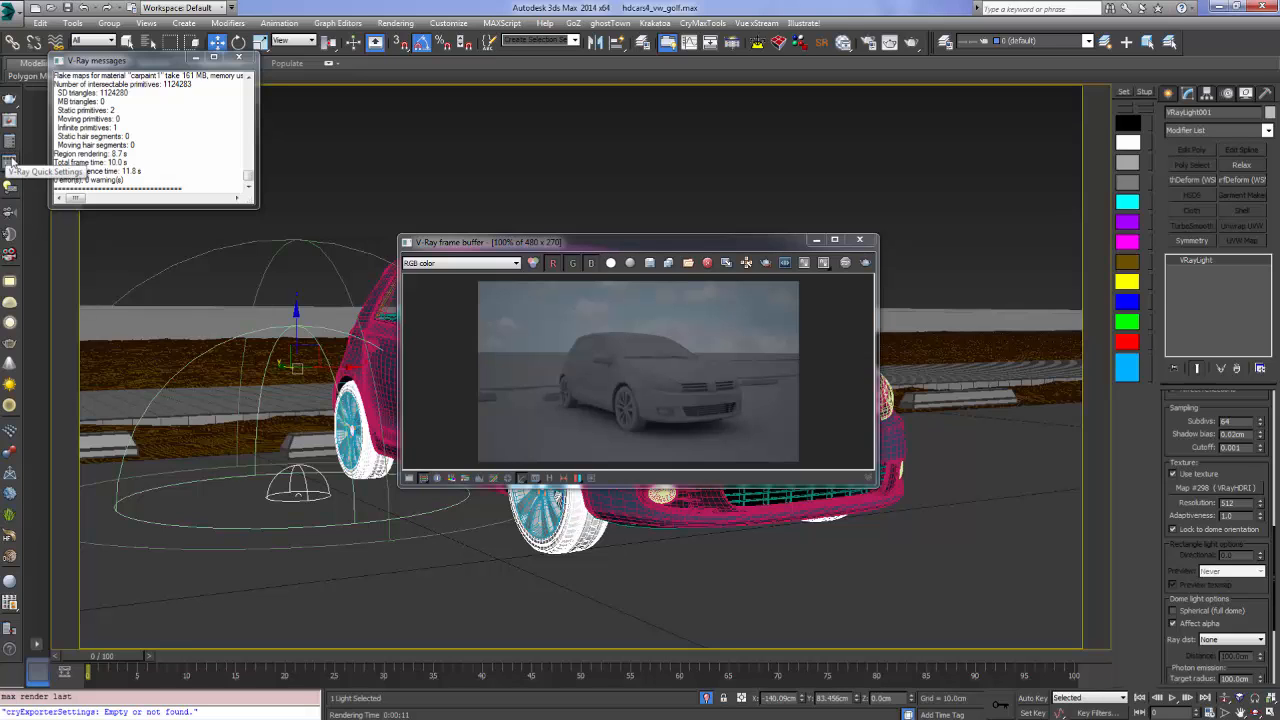
Toggle Show calc. phase for the light cache and the irradiance map, then close Render Setup
left_click(10, 142)
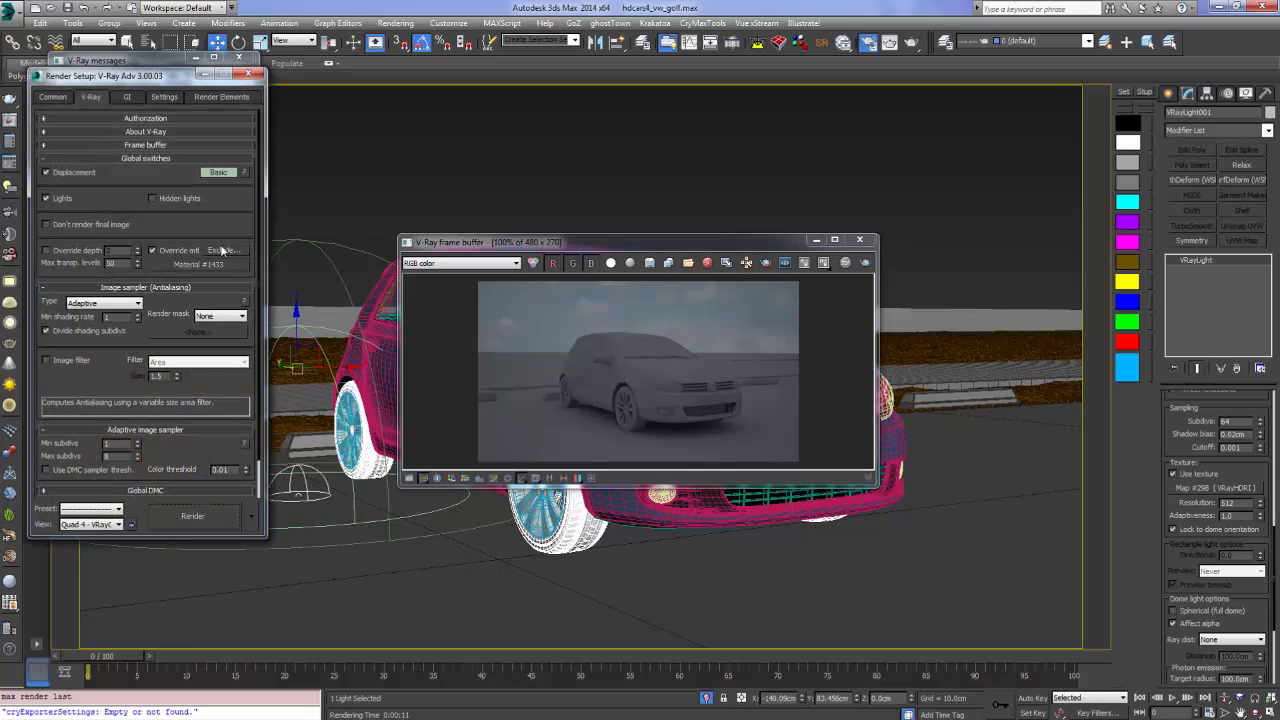
left_click(126, 97)
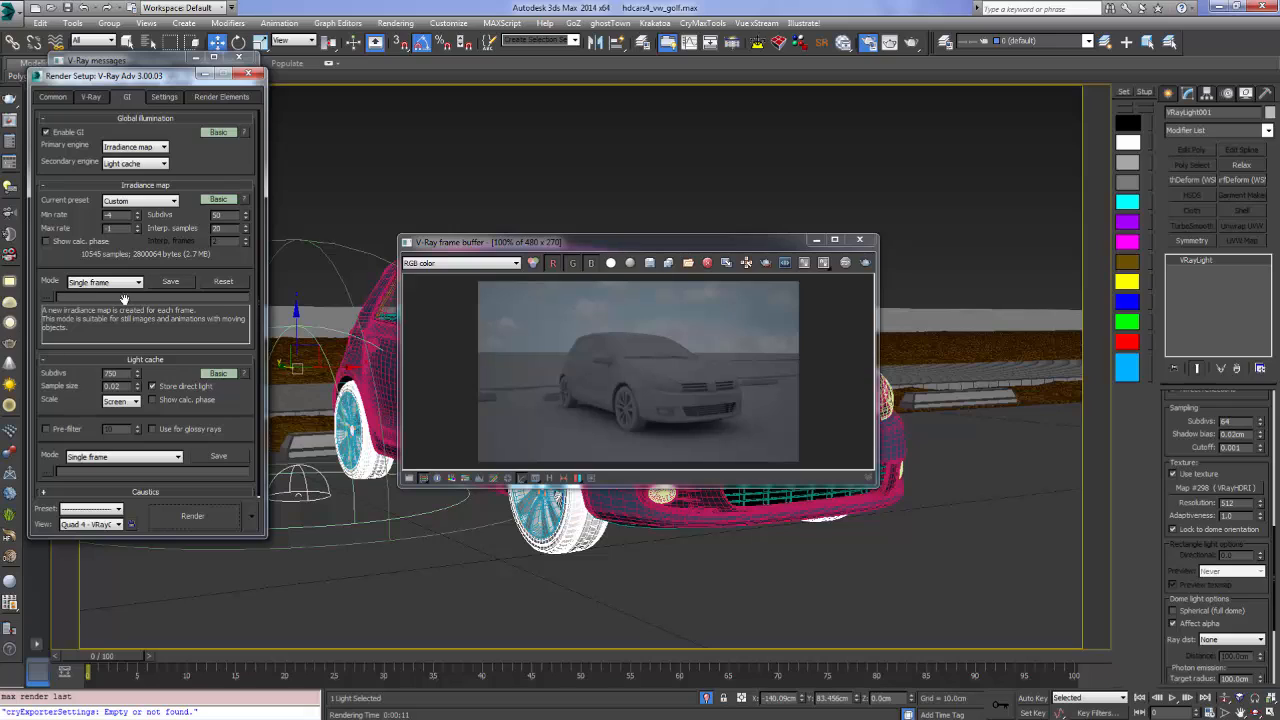
left_click(153, 400)
left_click(54, 241)
left_click(251, 76)
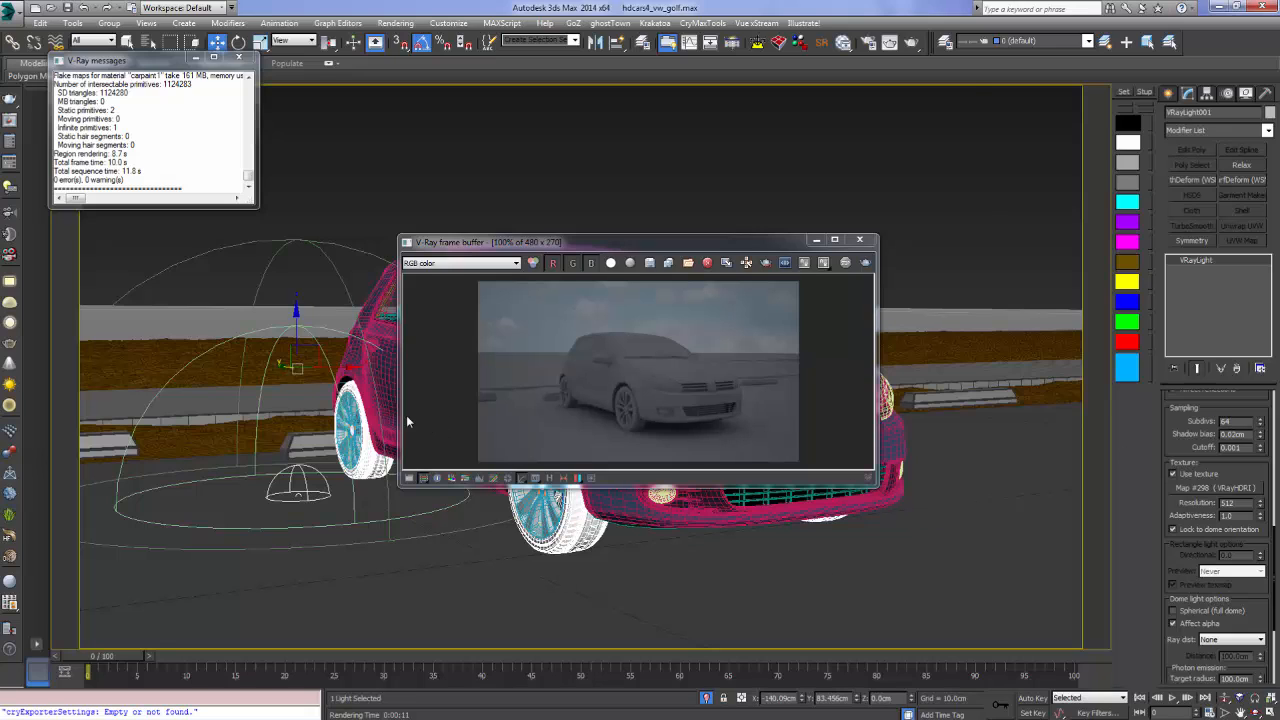
Set the VRayHDRI map's overall multiplier to 2.0, rerender the camera view and close the frame buffer
key("m")
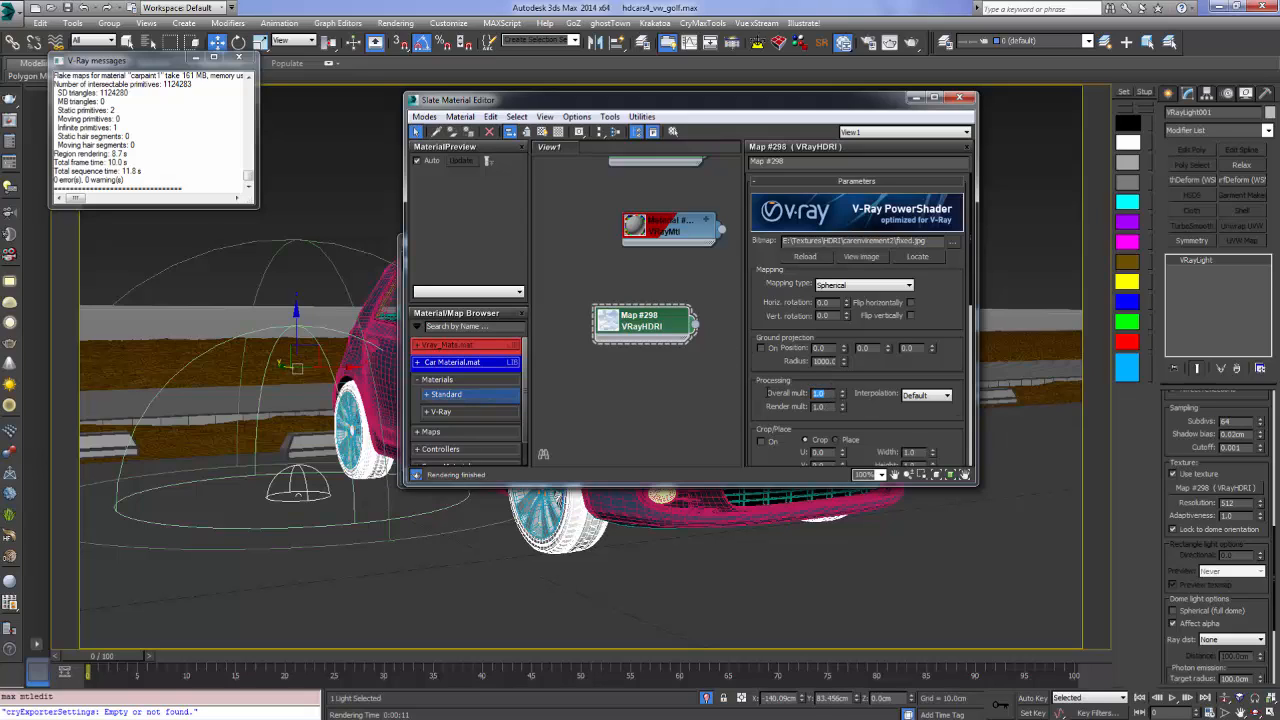
key("Return")
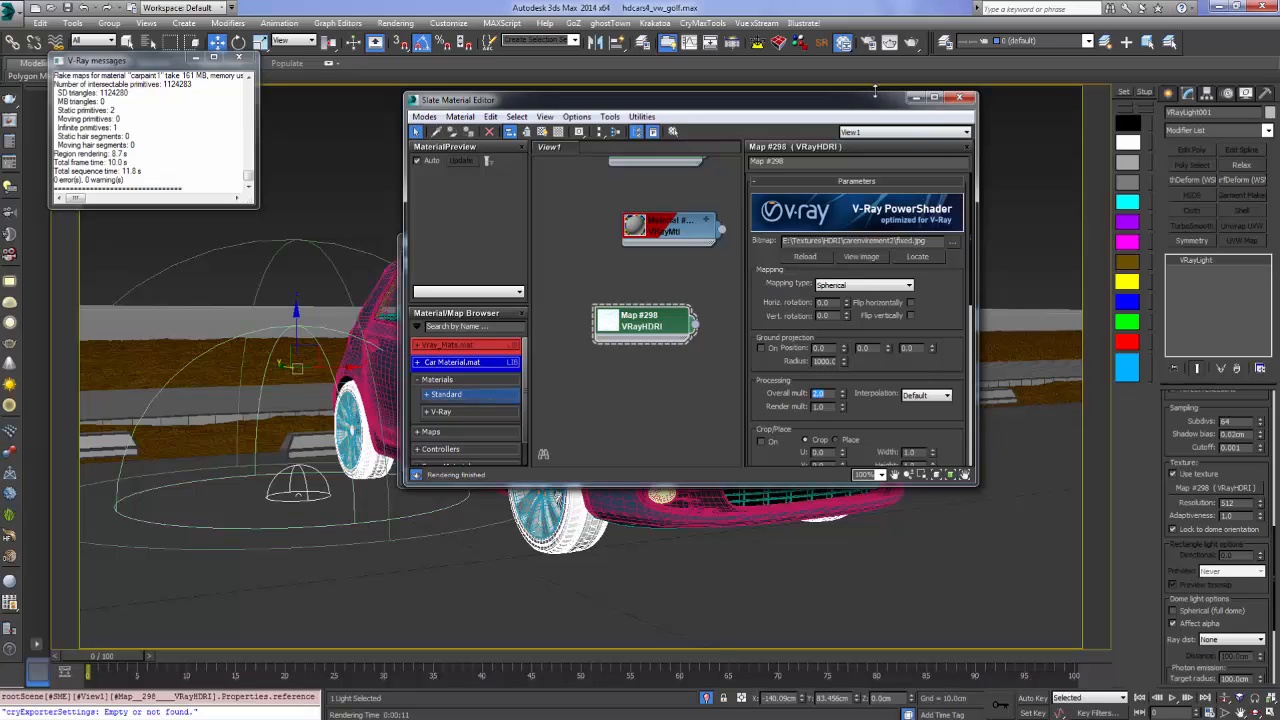
left_click(915, 97)
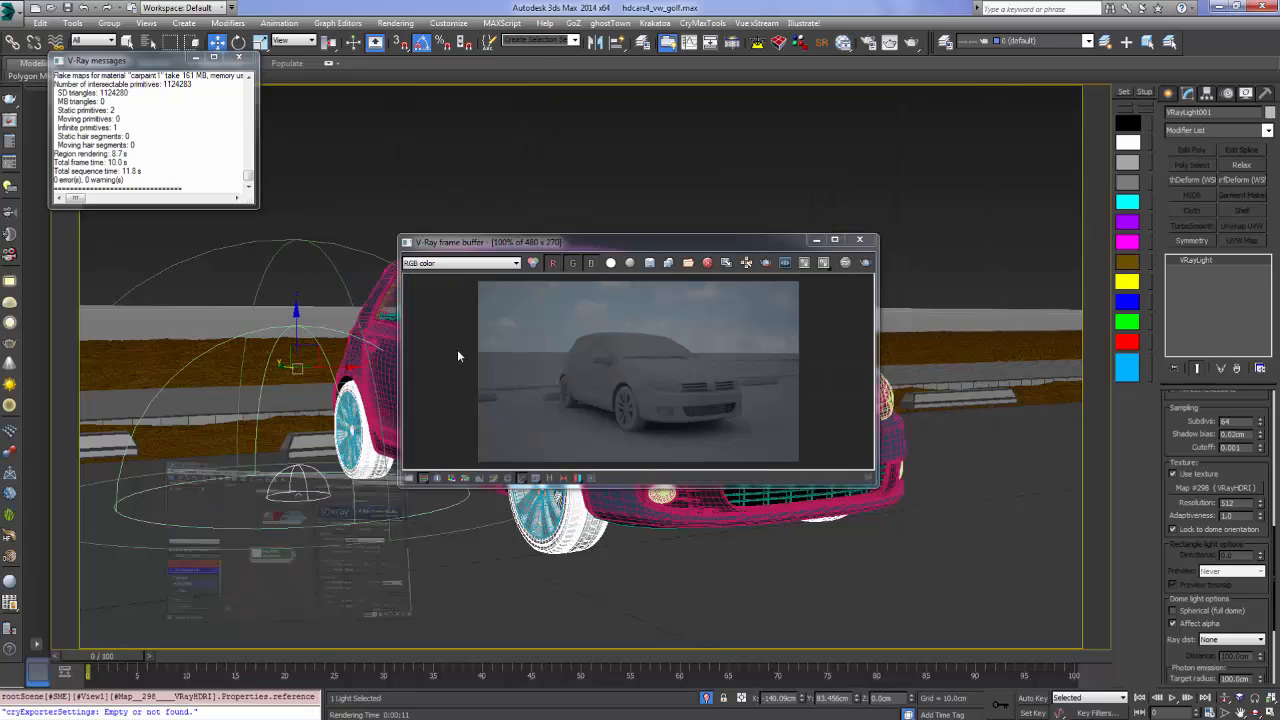
left_click(865, 263)
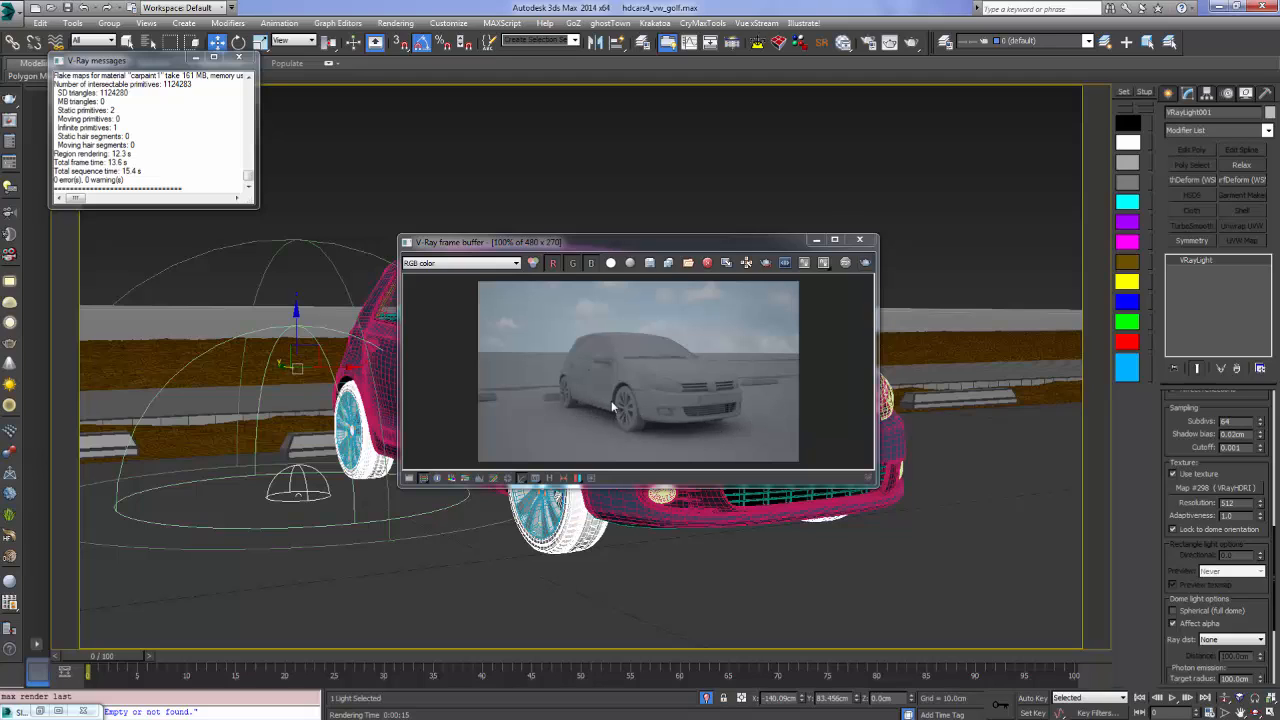
left_click(861, 243)
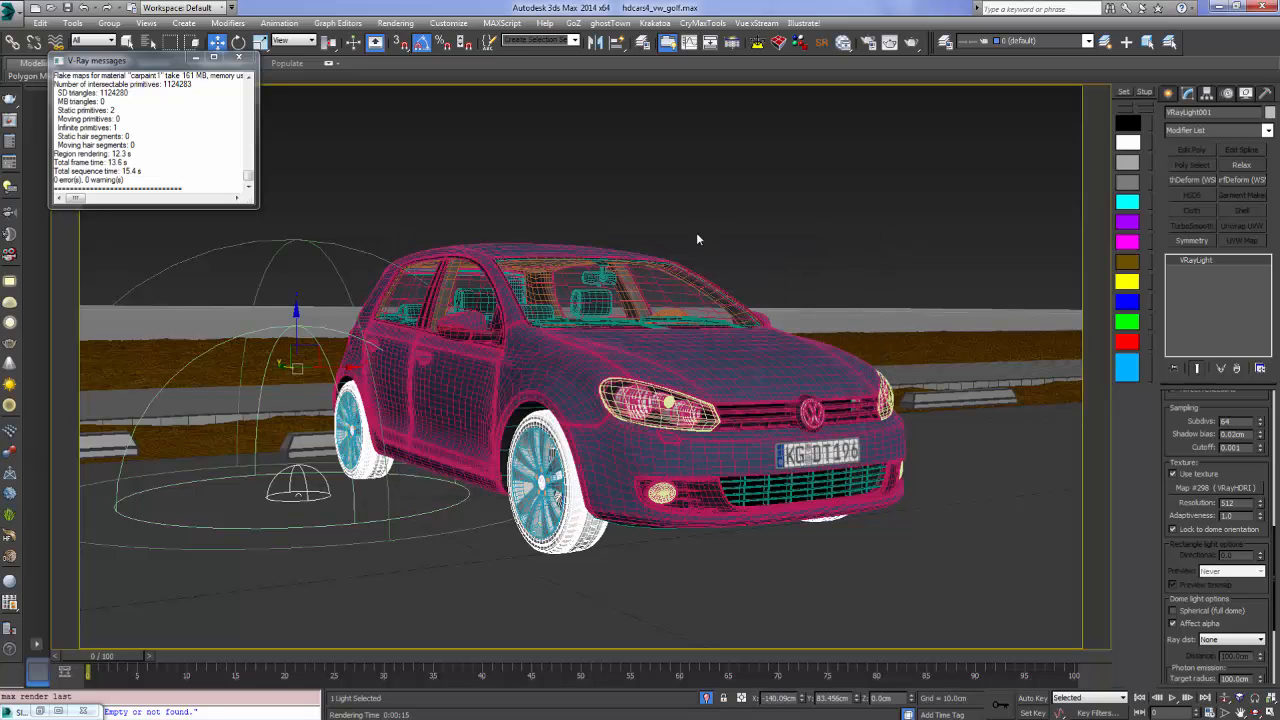
Create a standard Target Direct light high above the scene, aimed down at the car from about 2848 cm away
key("z")
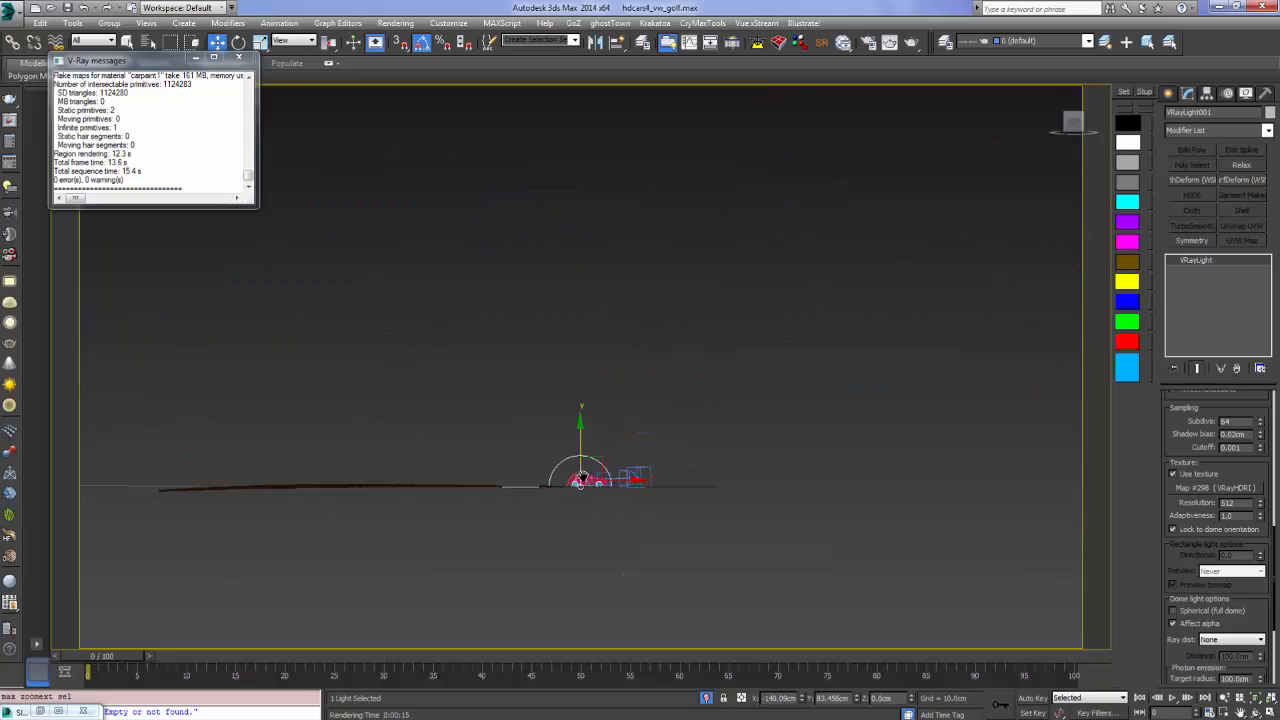
left_click(1169, 92)
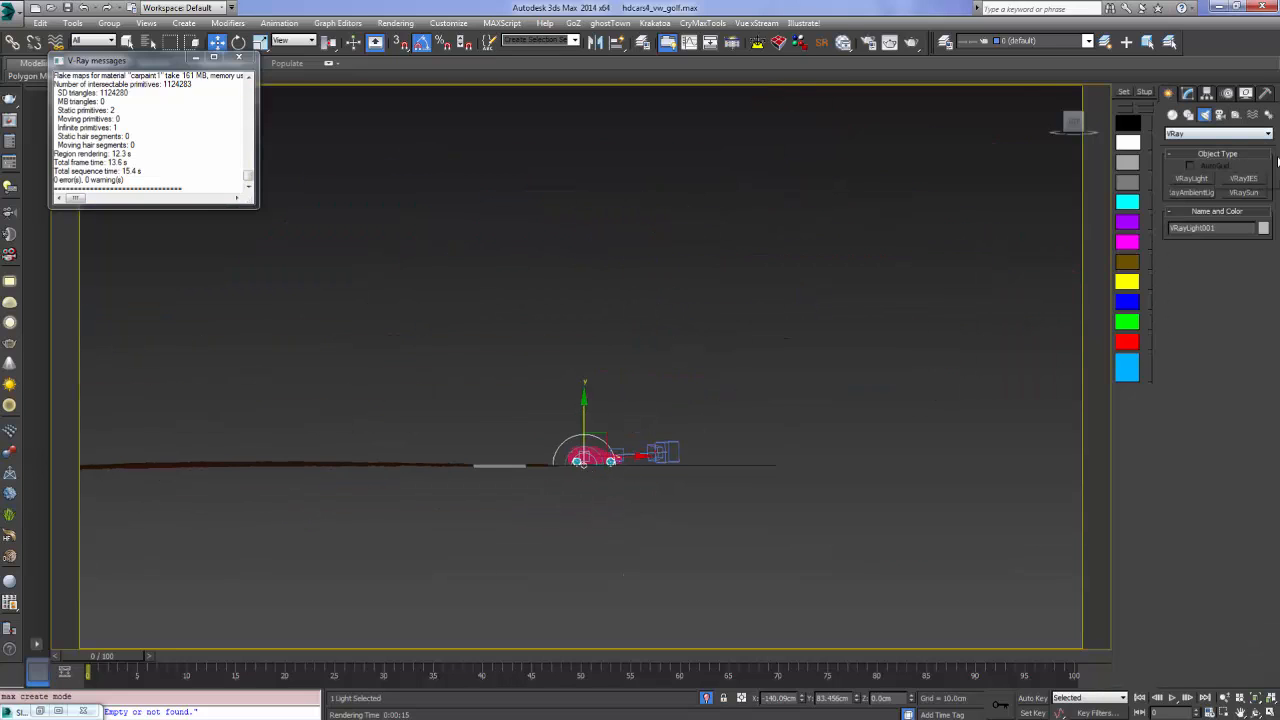
left_click(1232, 135)
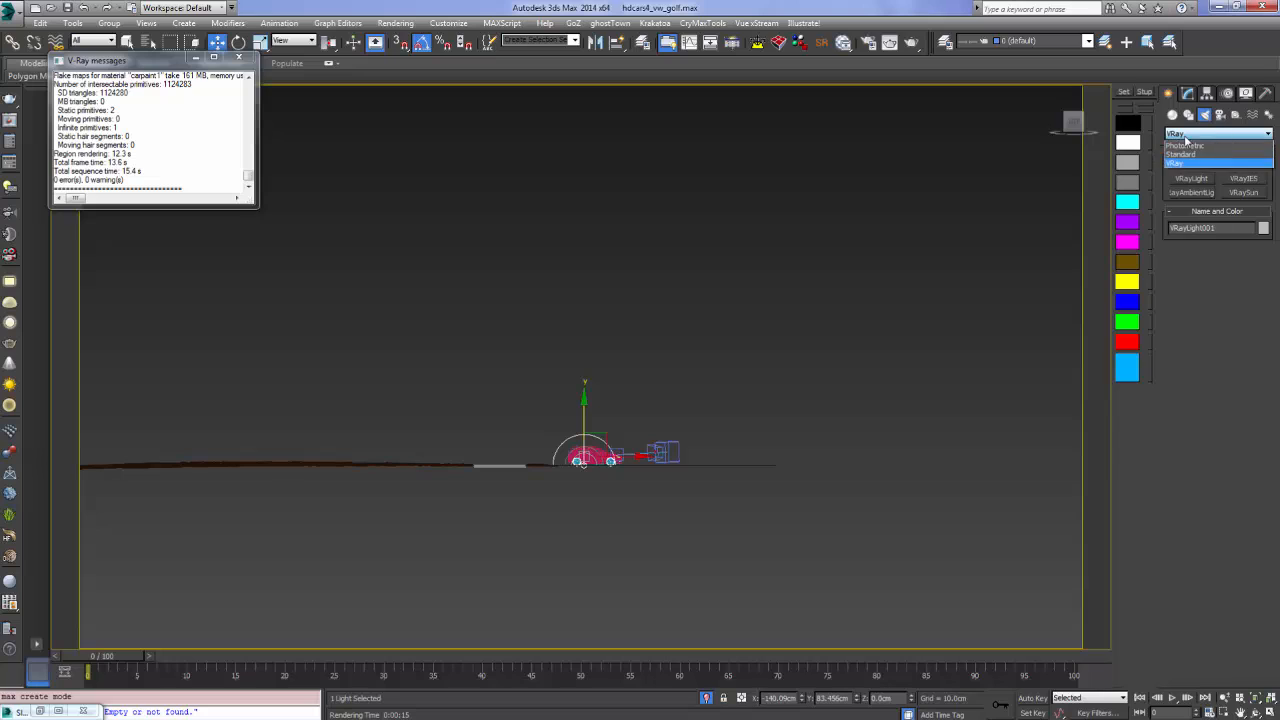
left_click(1225, 147)
left_click(1178, 192)
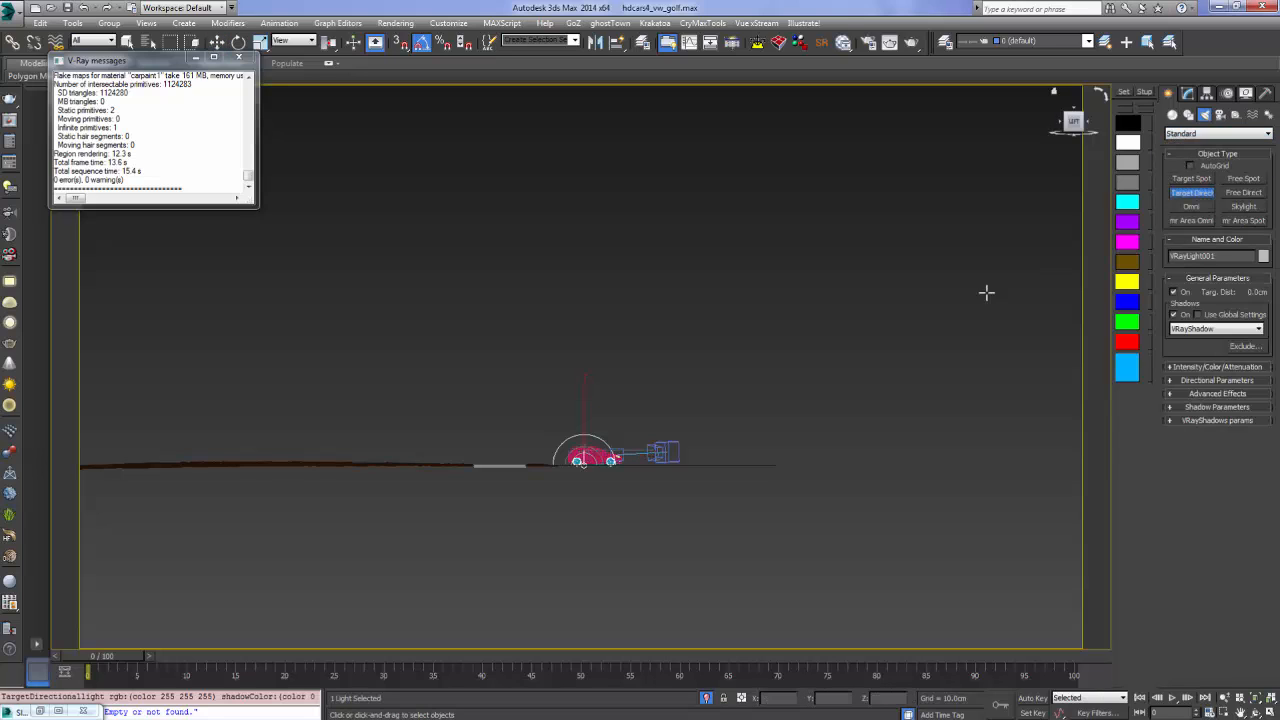
middle_click_drag(739, 345, 730, 436)
left_click_drag(502, 201, 580, 550)
middle_click_drag(671, 363, 631, 423, "alt")
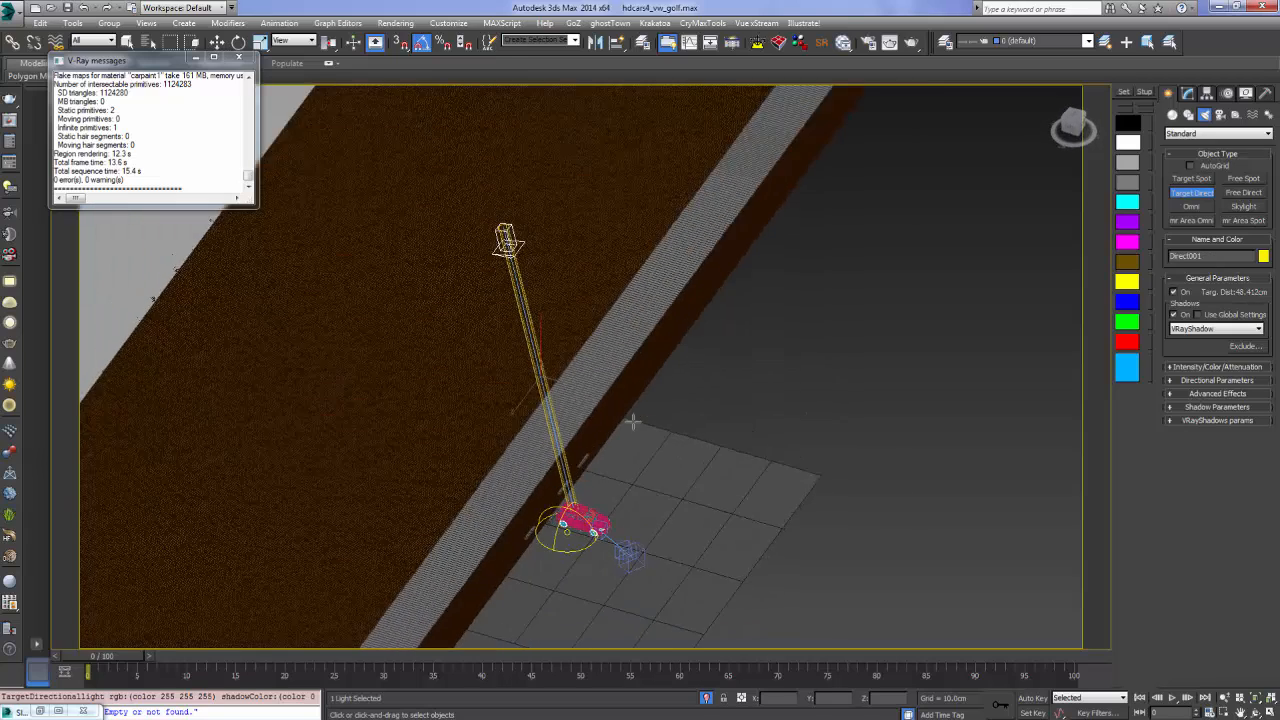
middle_click_drag(637, 488, 609, 408)
key("w")
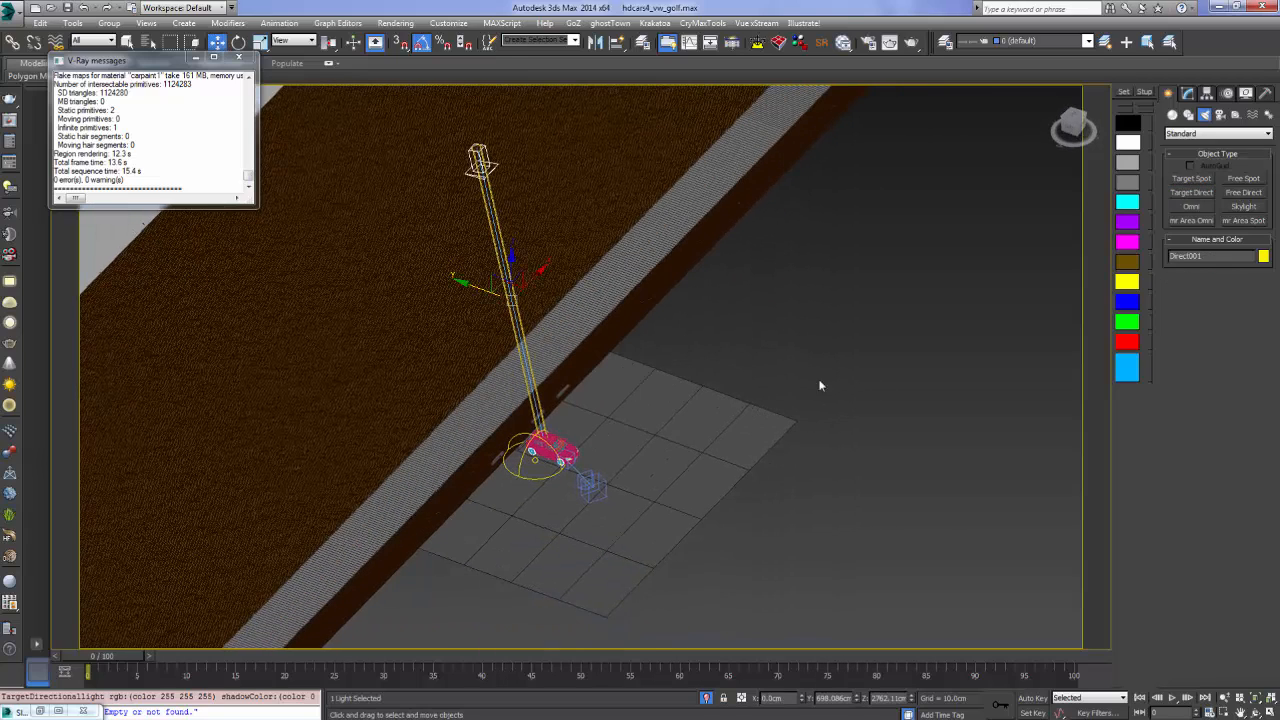
Widen the direct light's cone around the car to a hotspot of about 563 cm and a falloff of about 826 cm
left_click(1186, 93)
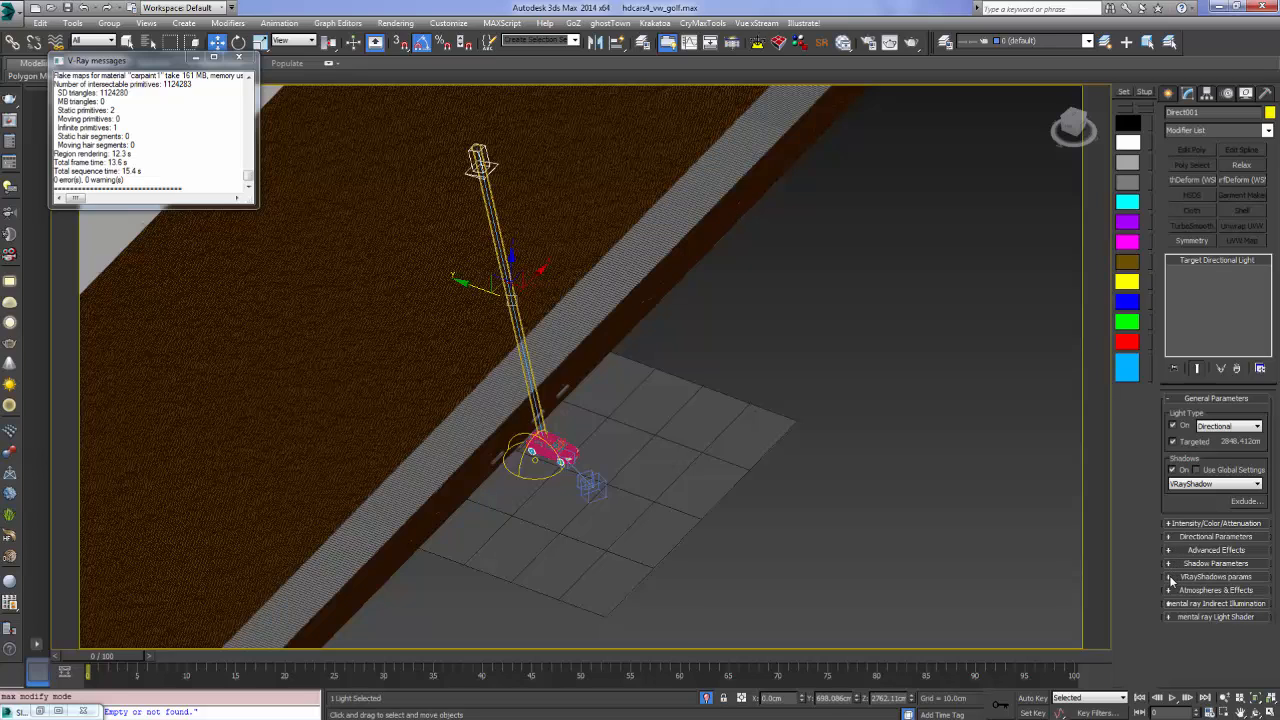
left_click(1171, 538)
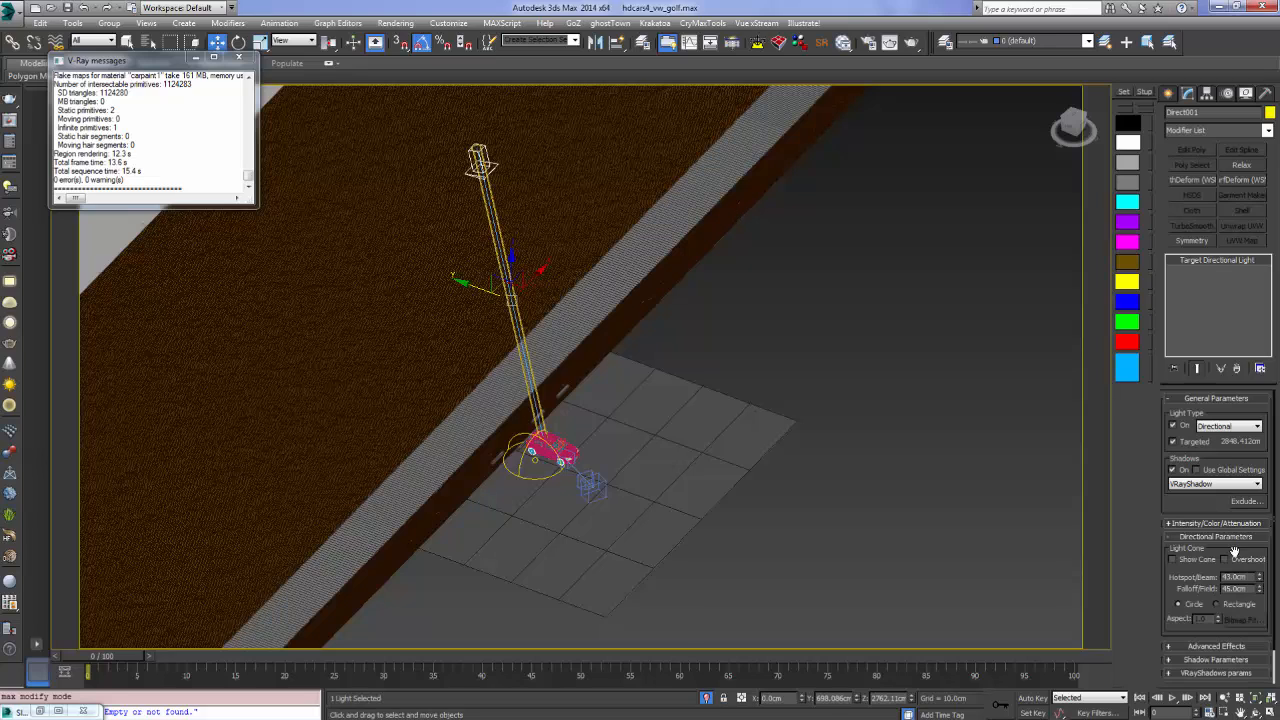
left_click_drag(1257, 585, 1258, 230)
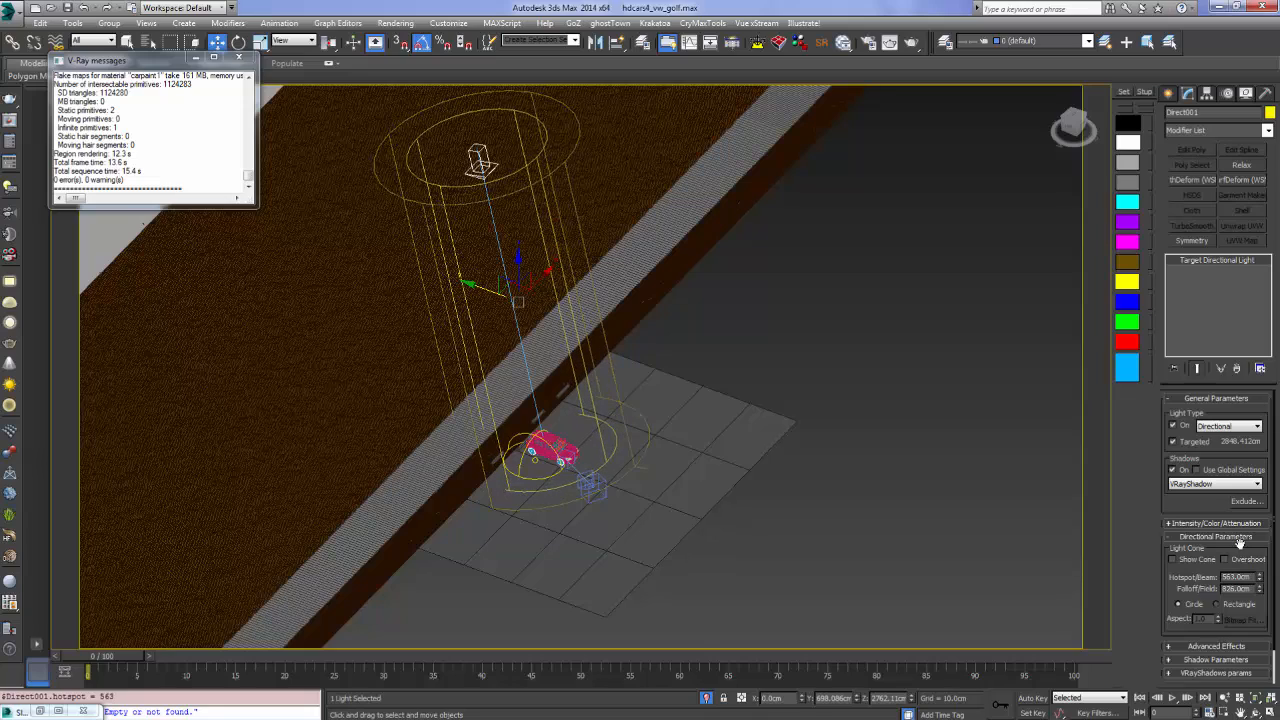
Turn on Overshoot in the direct light's directional parameters
left_click(1224, 559)
middle_click_drag(508, 460, 489, 427, "alt")
scroll(1197, 541, "down", 1)
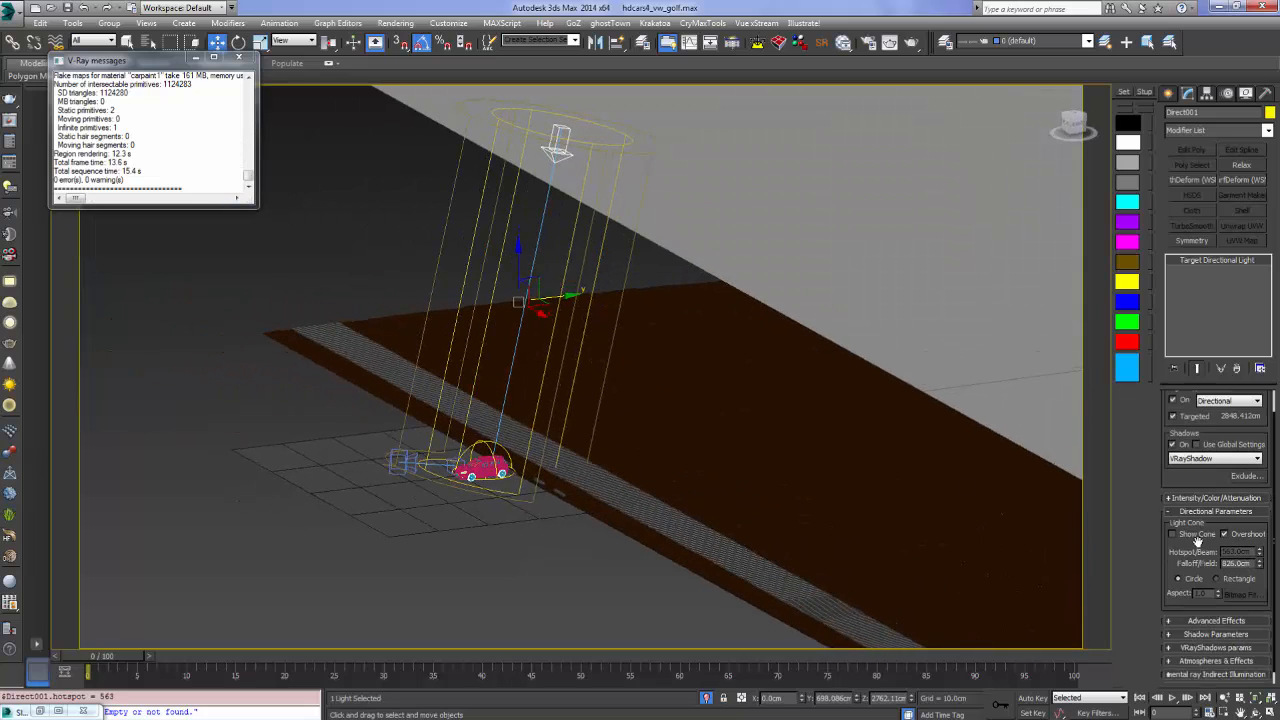
Set the direct light's VRayShadows subdivisions to 64 and test-render the camera view
scroll(1217, 567, "down", 1)
left_click(1188, 636)
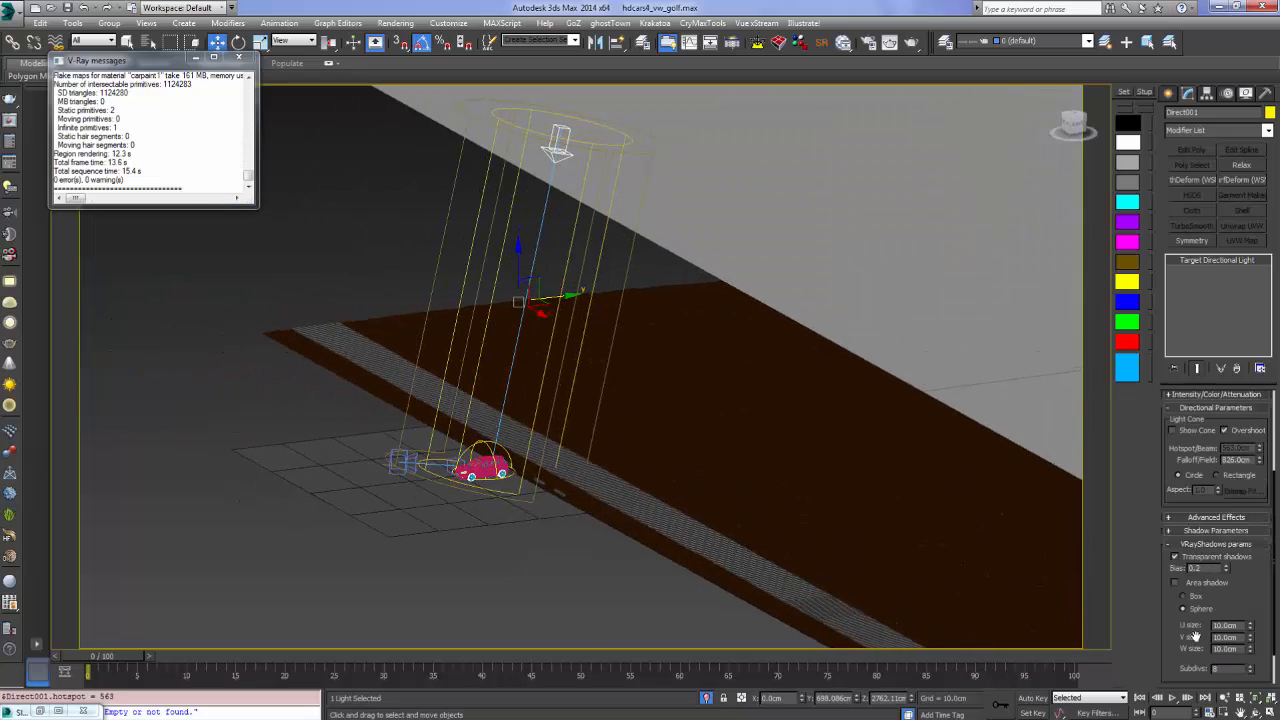
scroll(1250, 570, "down", 5)
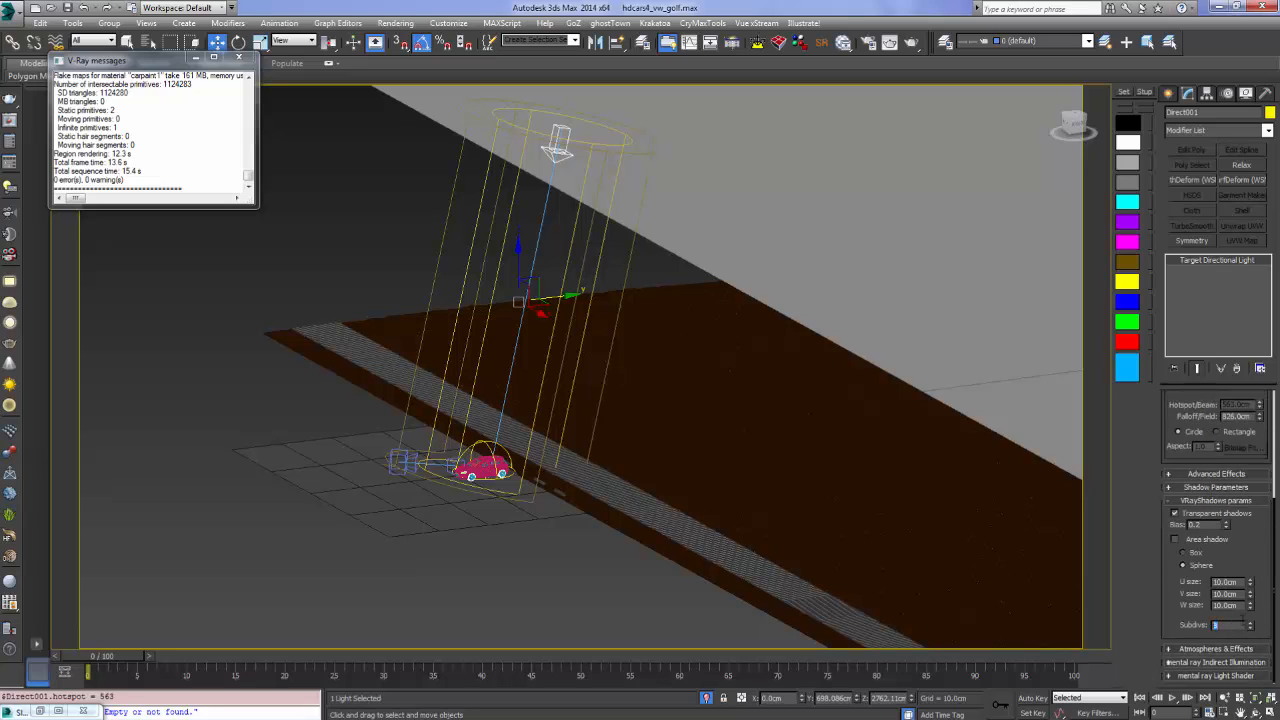
key("Return")
key("c")
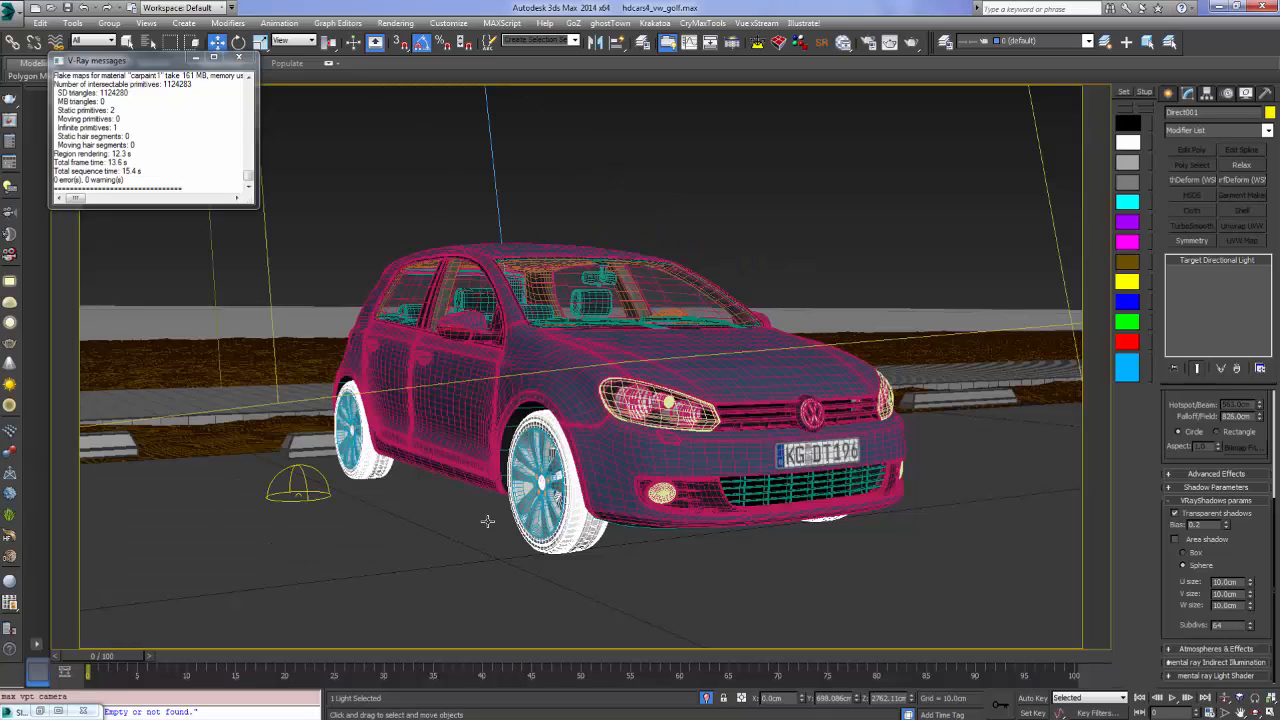
key("shift+q")
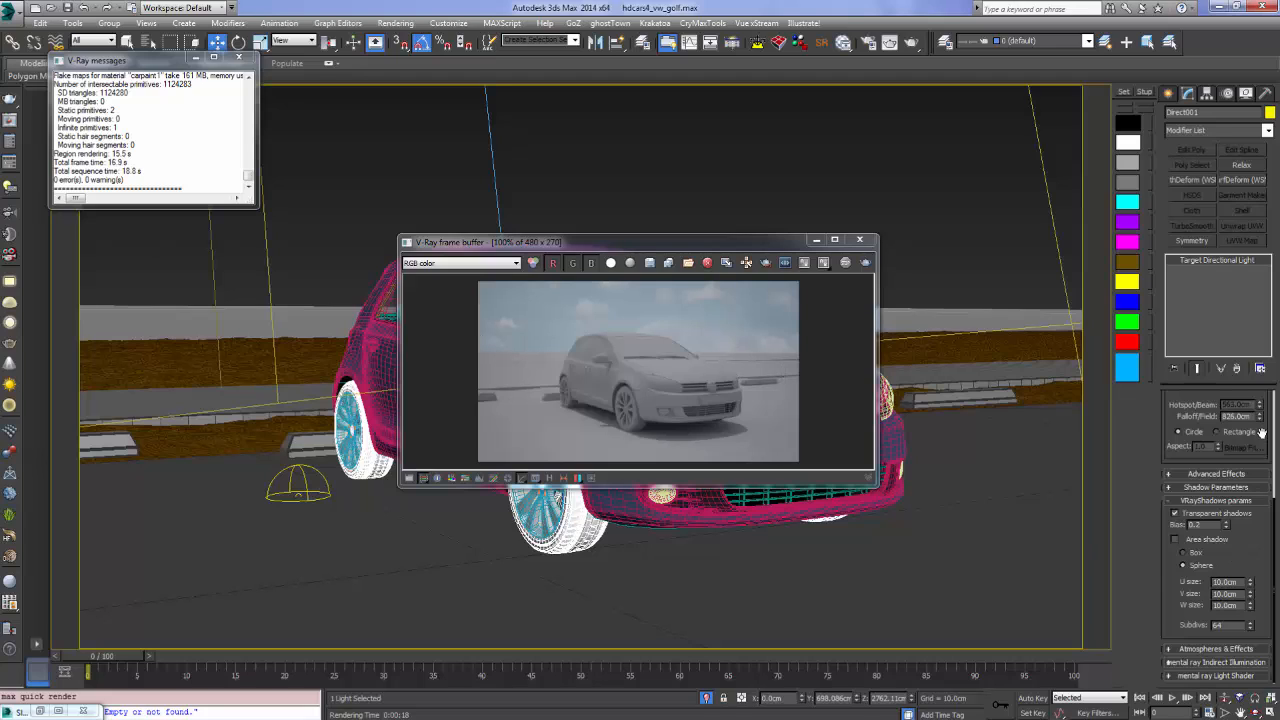
Set the direct light's intensity multiplier to 5.0 and rerender the camera view
left_click_drag(1262, 432, 1254, 618)
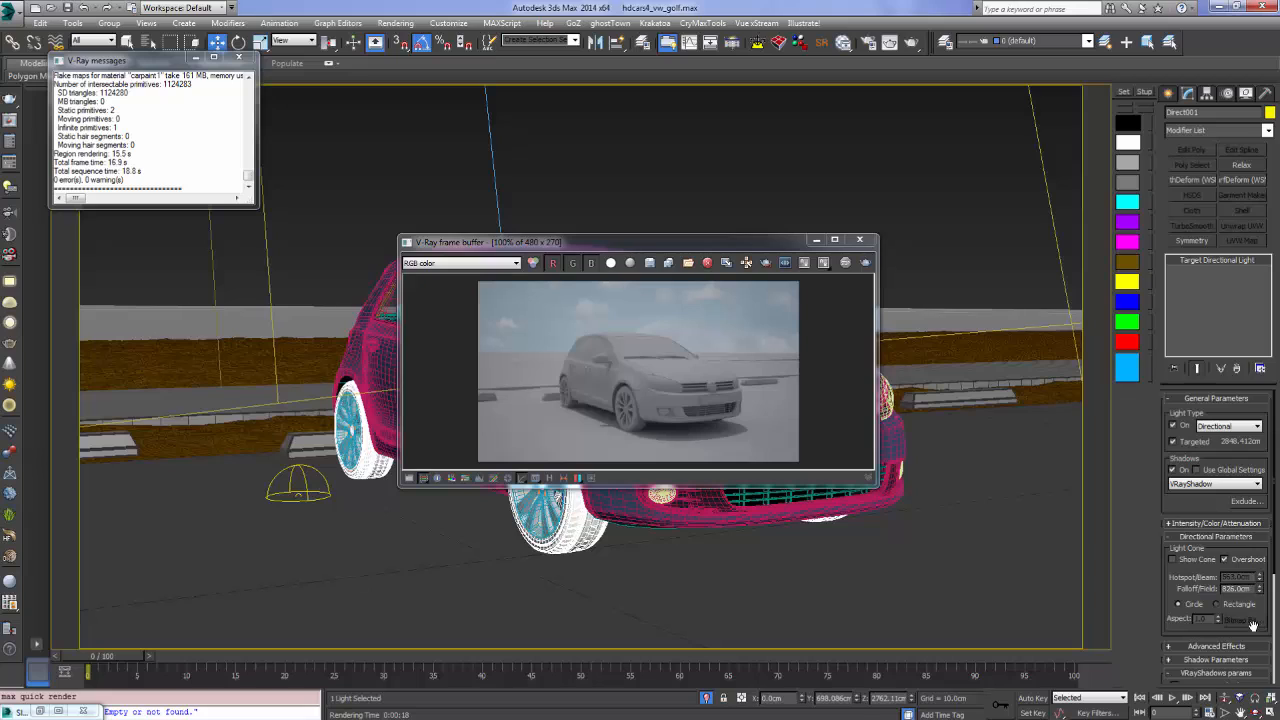
left_click_drag(1222, 505, 1222, 485)
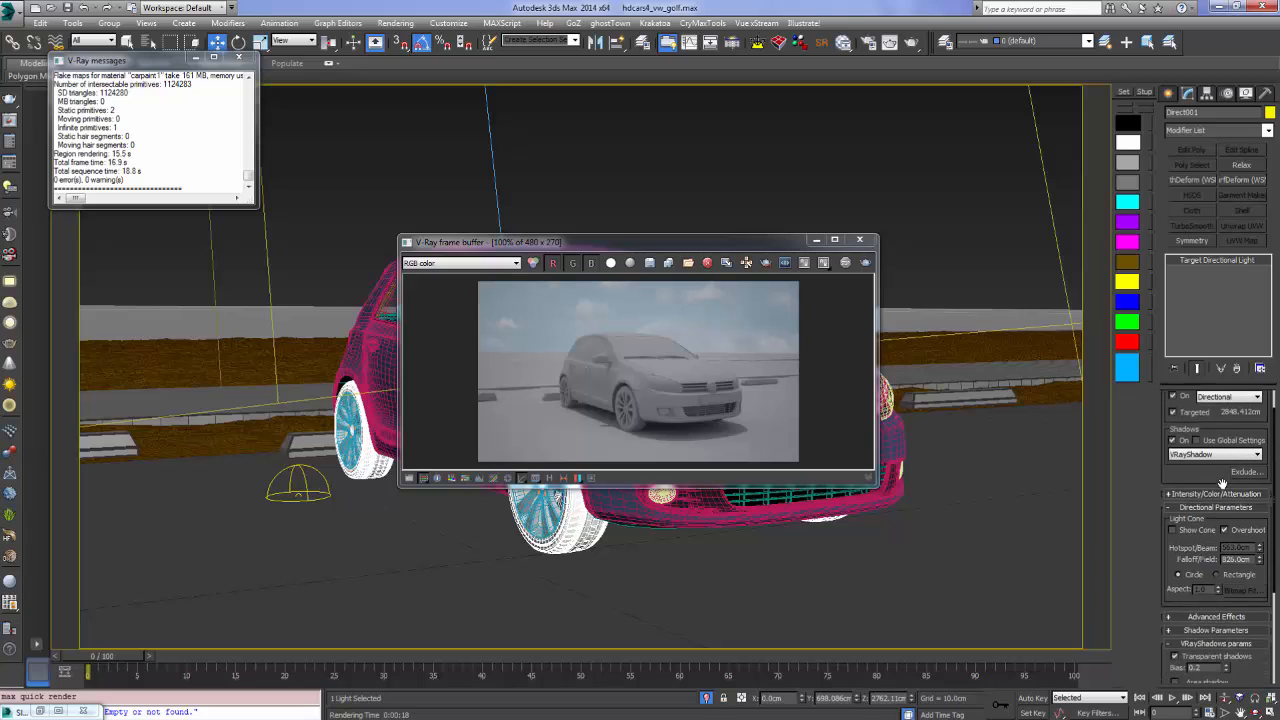
left_click(1181, 496)
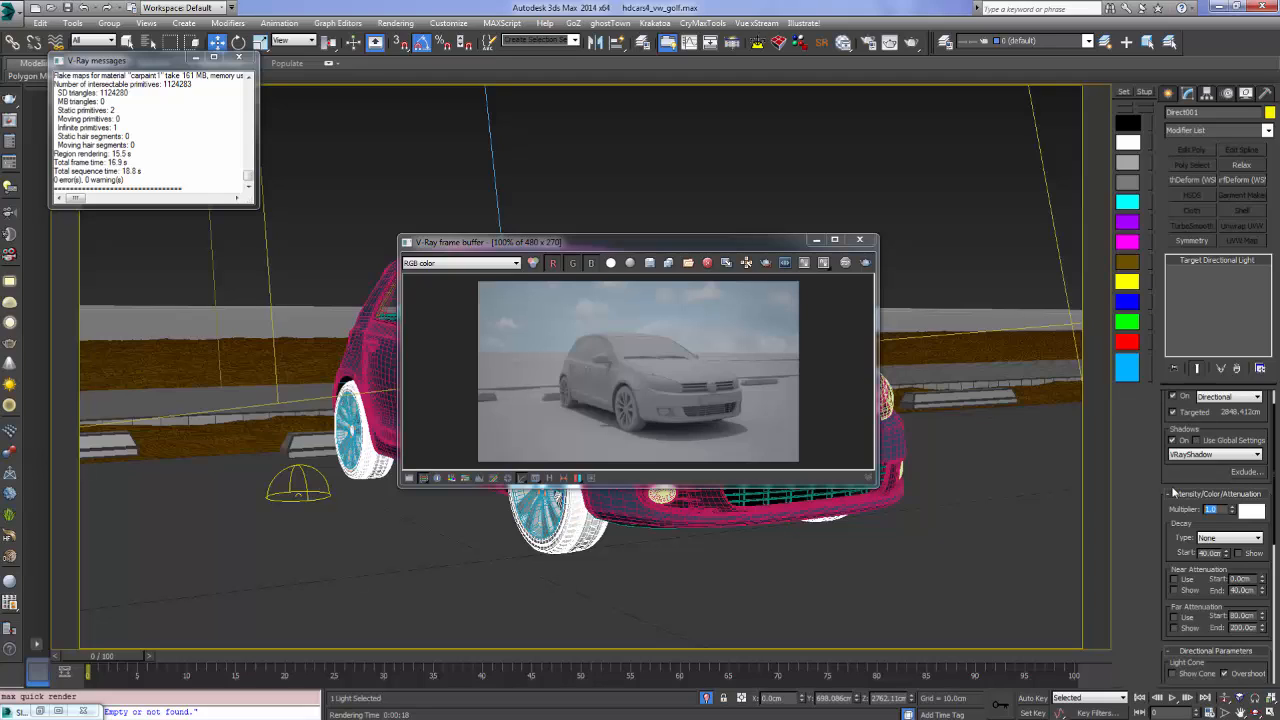
key("Return")
left_click(866, 262)
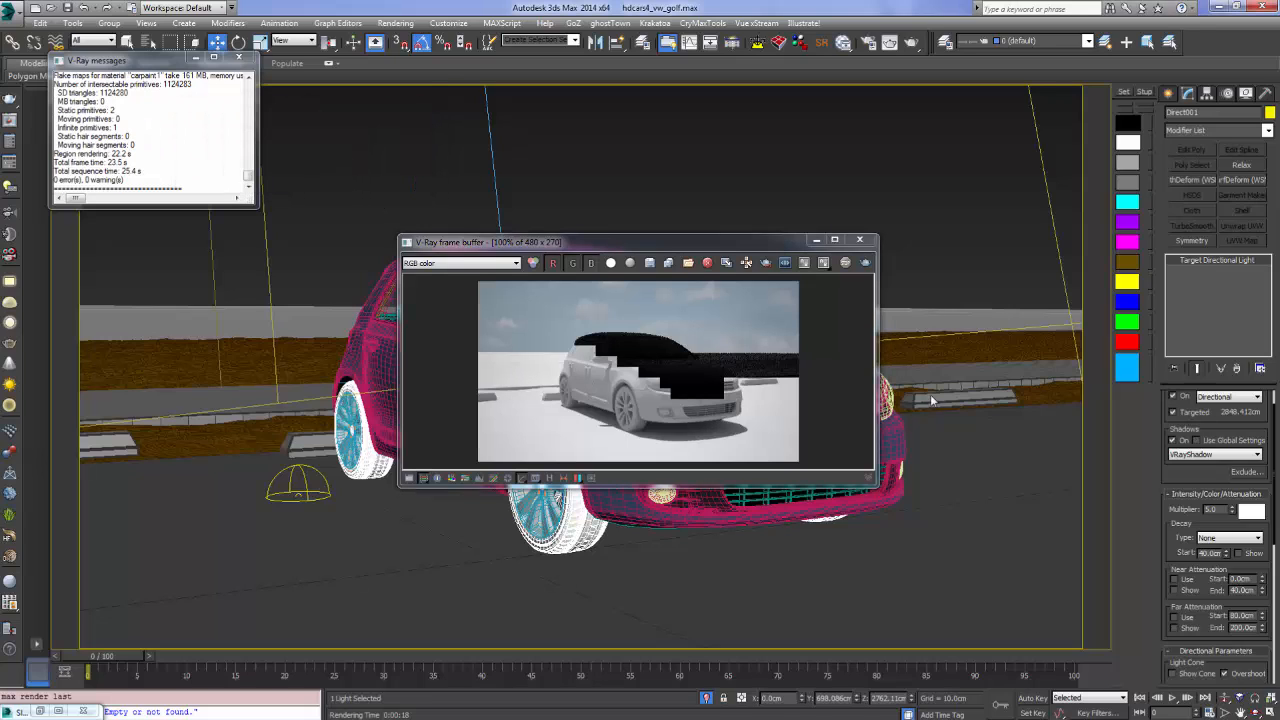
Set the direct light's multiplier to 2.0, rerender the camera view and close the frame buffer
double_click(1211, 509)
type("2")
key("Return")
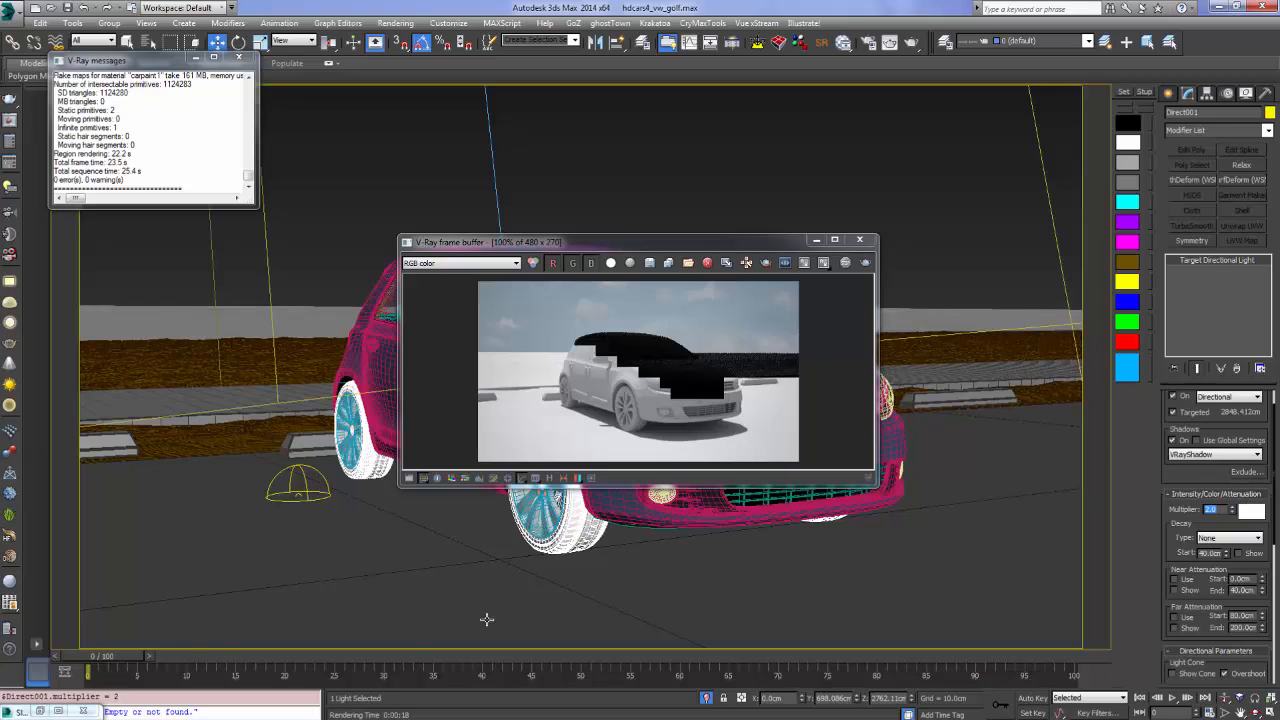
left_click(866, 263)
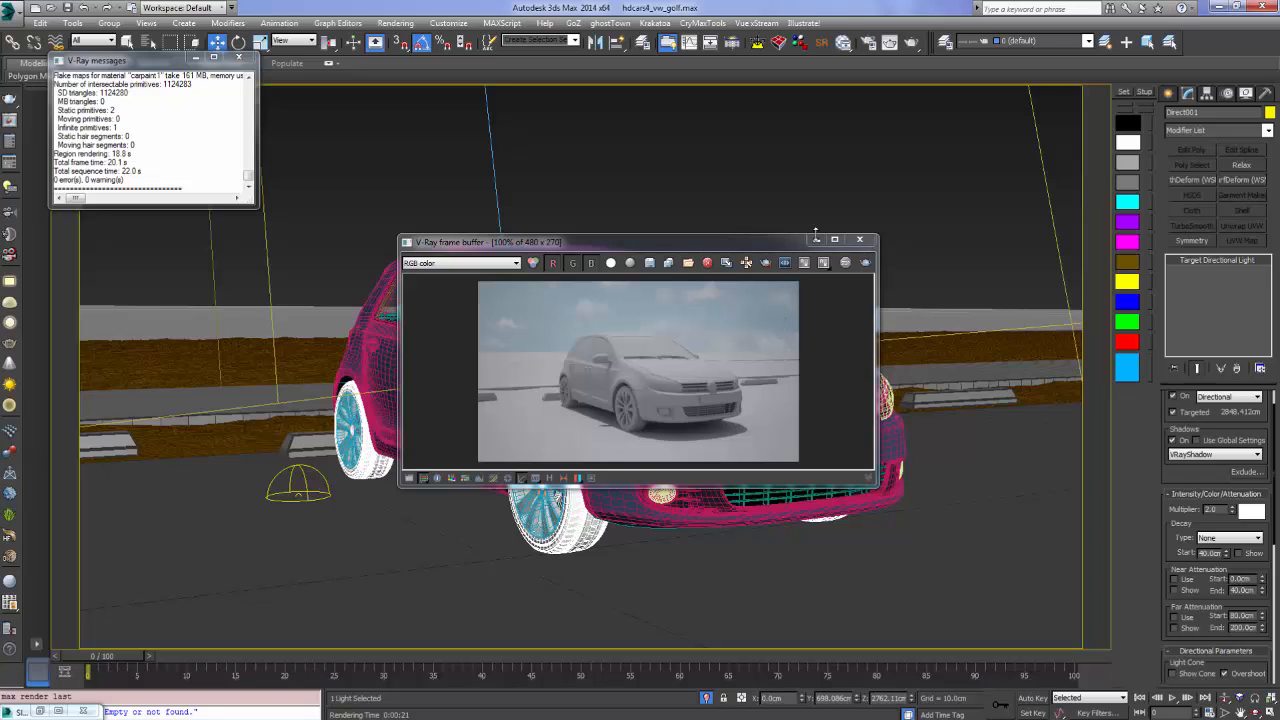
left_click(864, 241)
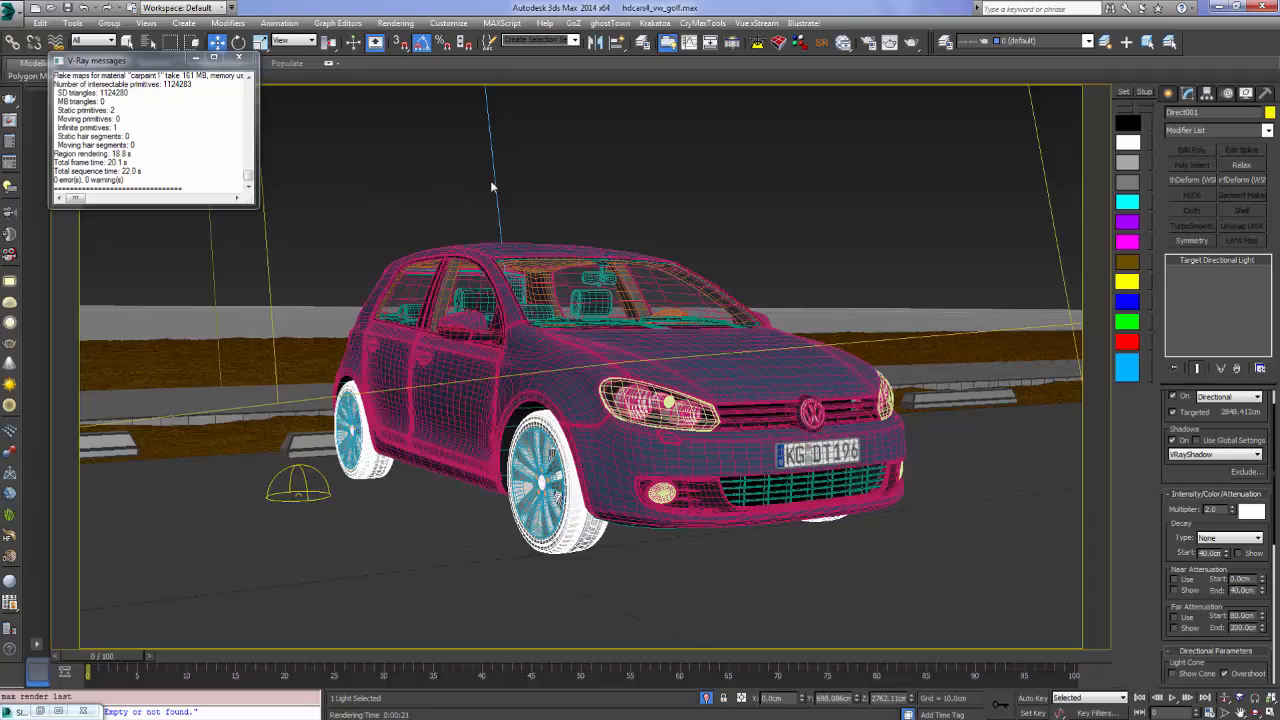
Create a standard sphere with a radius of about 5000 cm beside the car in the perspective view
key("p")
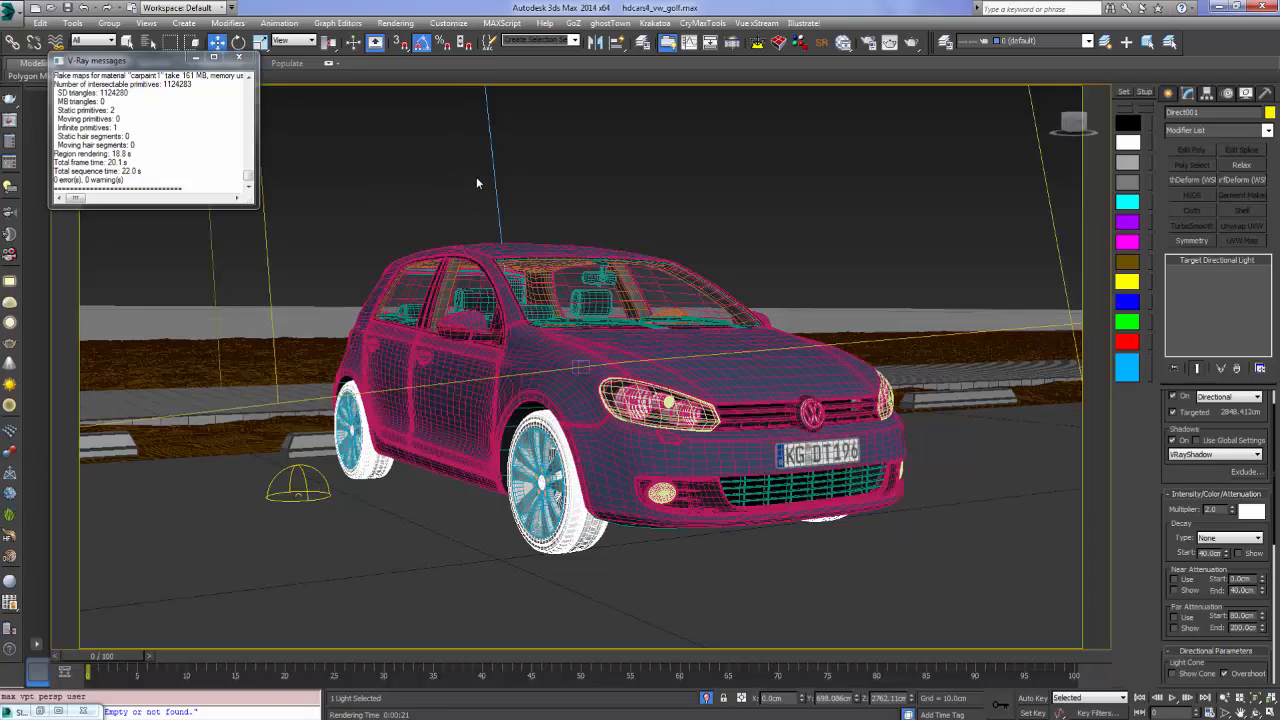
key("z")
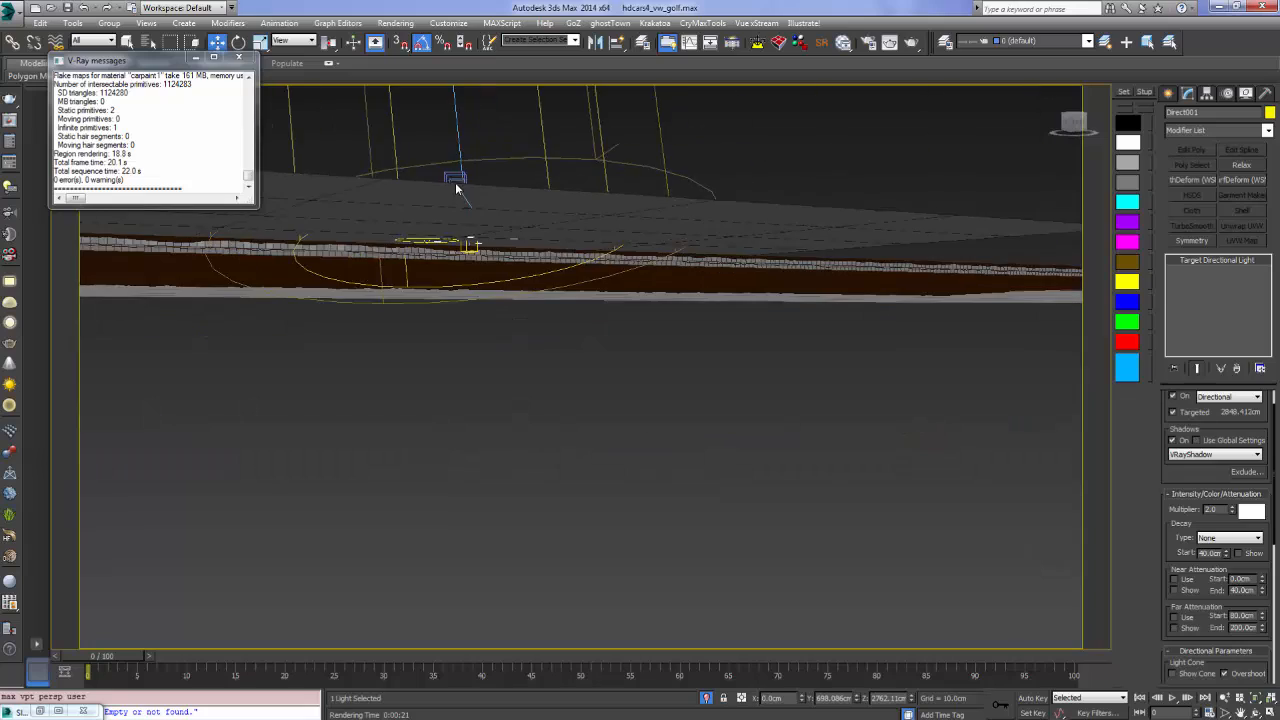
middle_click_drag(473, 261, 751, 323, "alt")
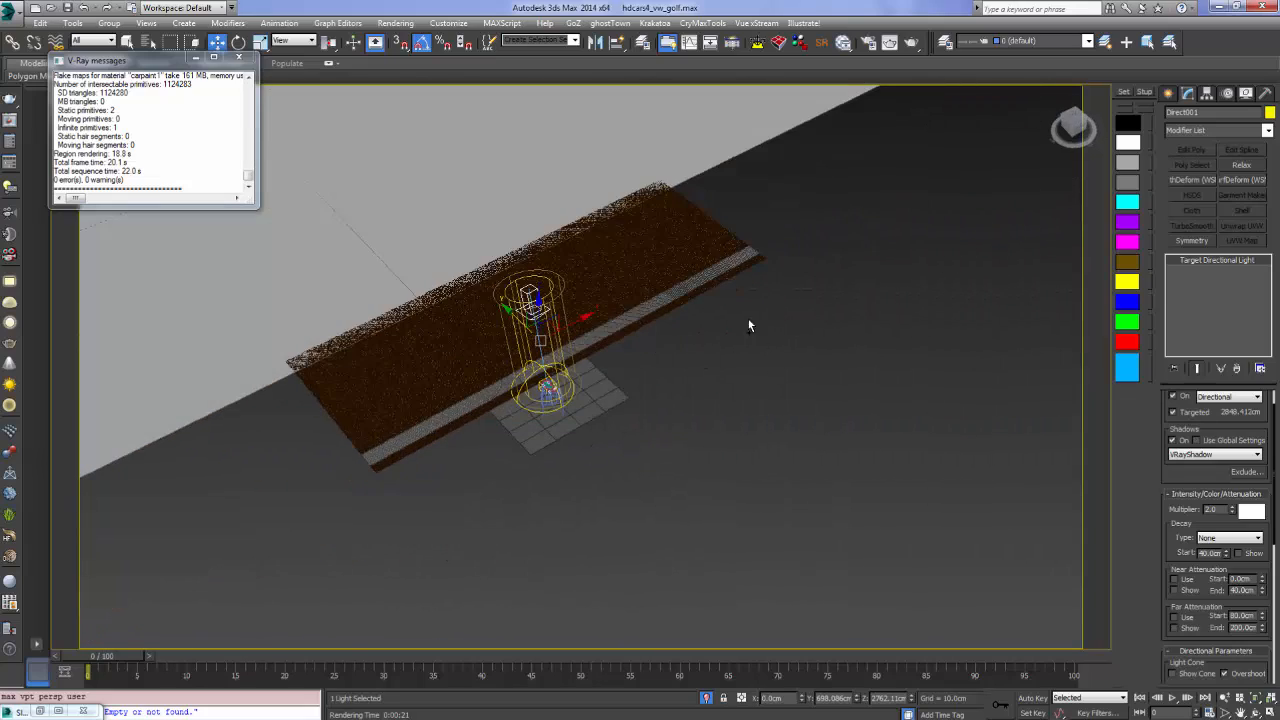
right_click(797, 312)
left_click(738, 279)
left_click_drag(618, 330, 718, 432)
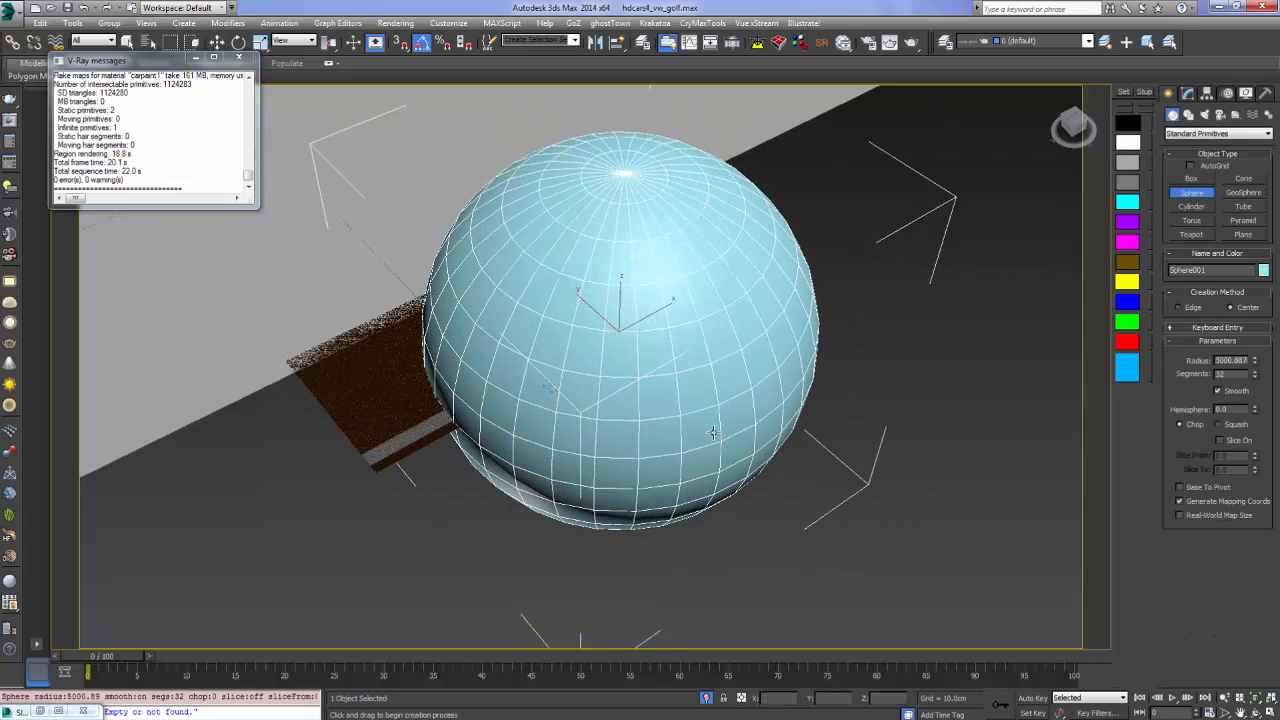
Display the scene in wireframe and align the large sphere to the car with Quick Align
key("F3")
key("w")
scroll(725, 376, "up", 6)
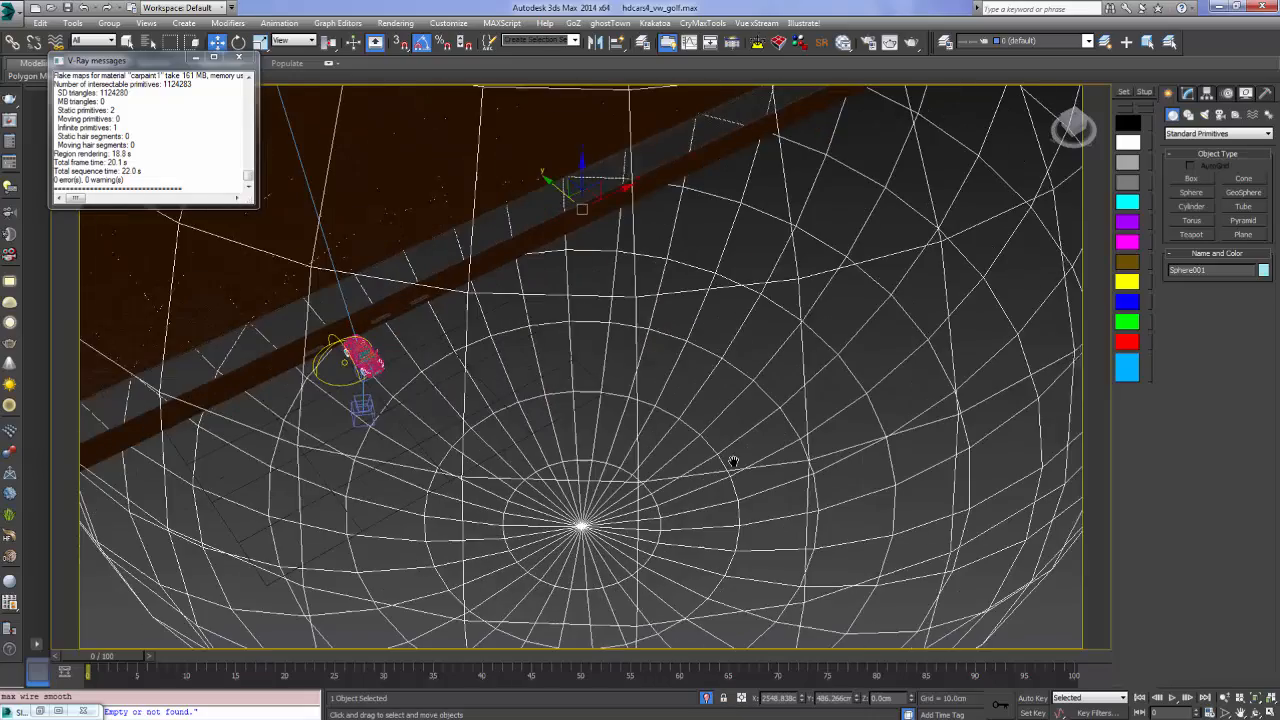
key("shift+a")
left_click(365, 362)
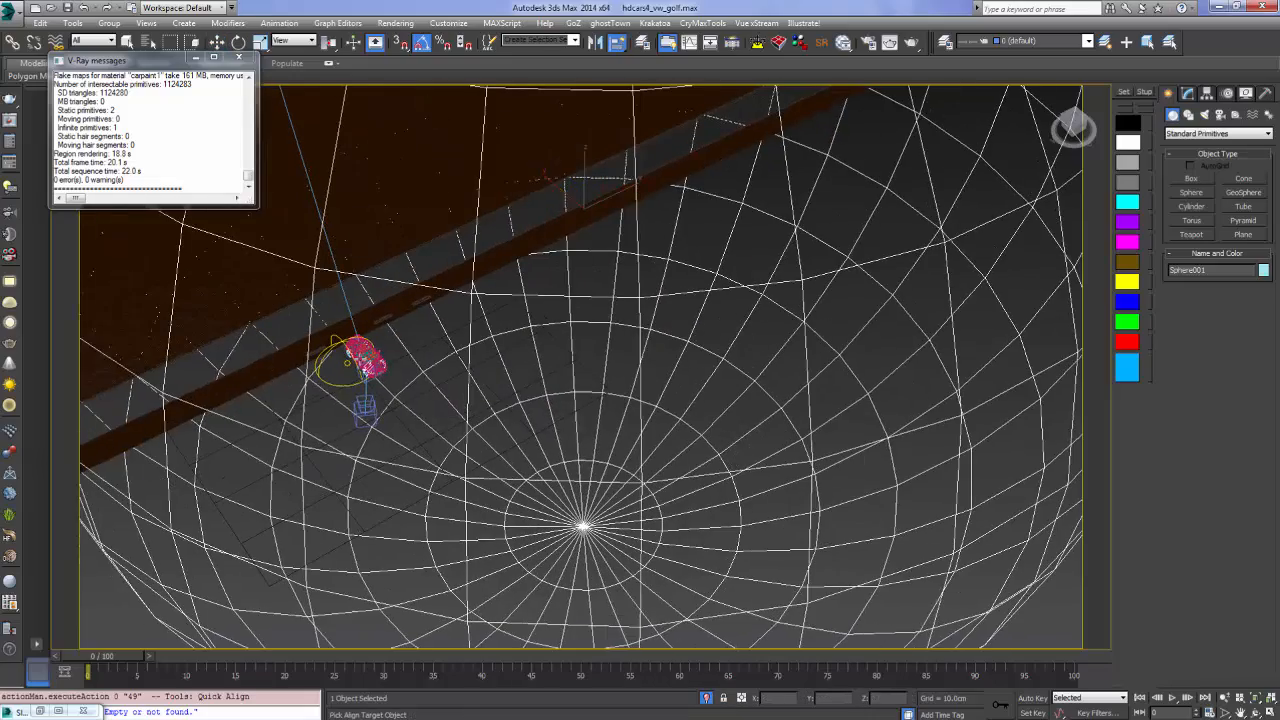
scroll(463, 362, "down", 6)
middle_click_drag(568, 371, 530, 362, "alt")
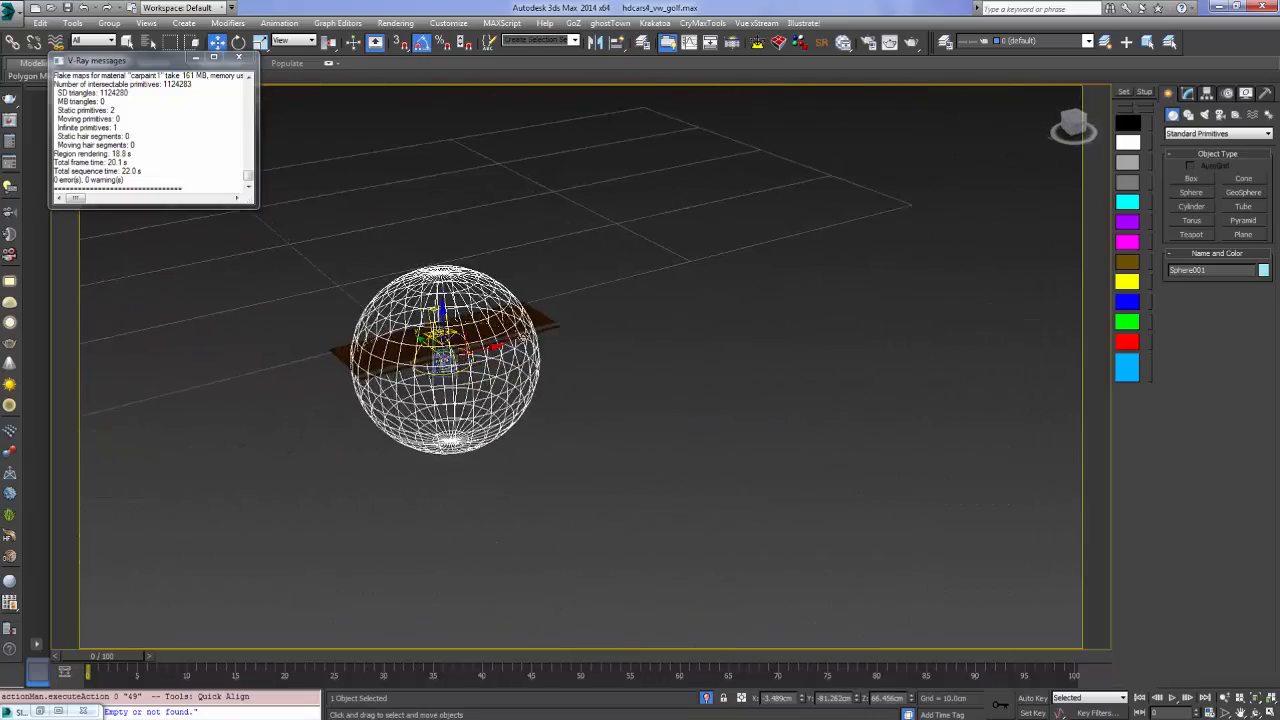
Create a Standard material in the Slate Material Editor and connect the VRayHDRI map to its Diffuse Color
scroll(530, 362, "up", 7)
middle_click_drag(652, 393, 645, 303)
key("m")
right_click(690, 343)
mouse_move(727, 377)
mouse_move(845, 380)
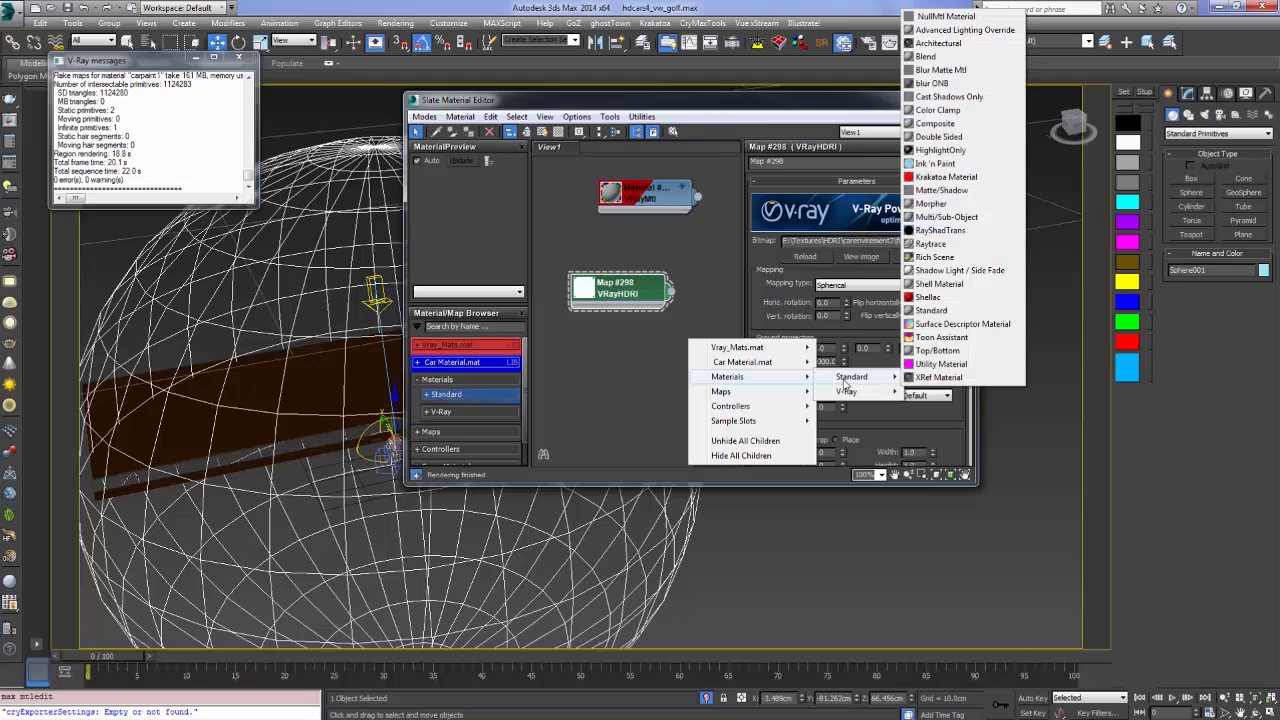
left_click(931, 310)
left_click_drag(659, 304, 636, 277)
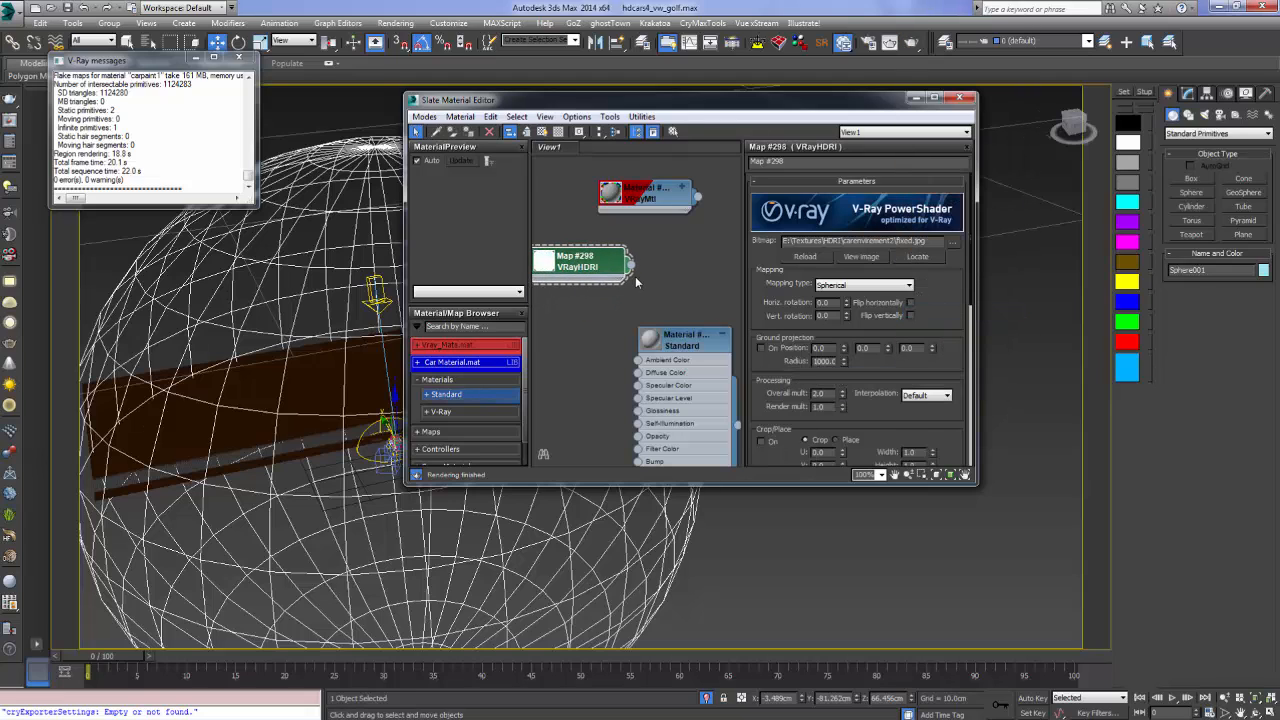
left_click_drag(637, 372, 638, 372)
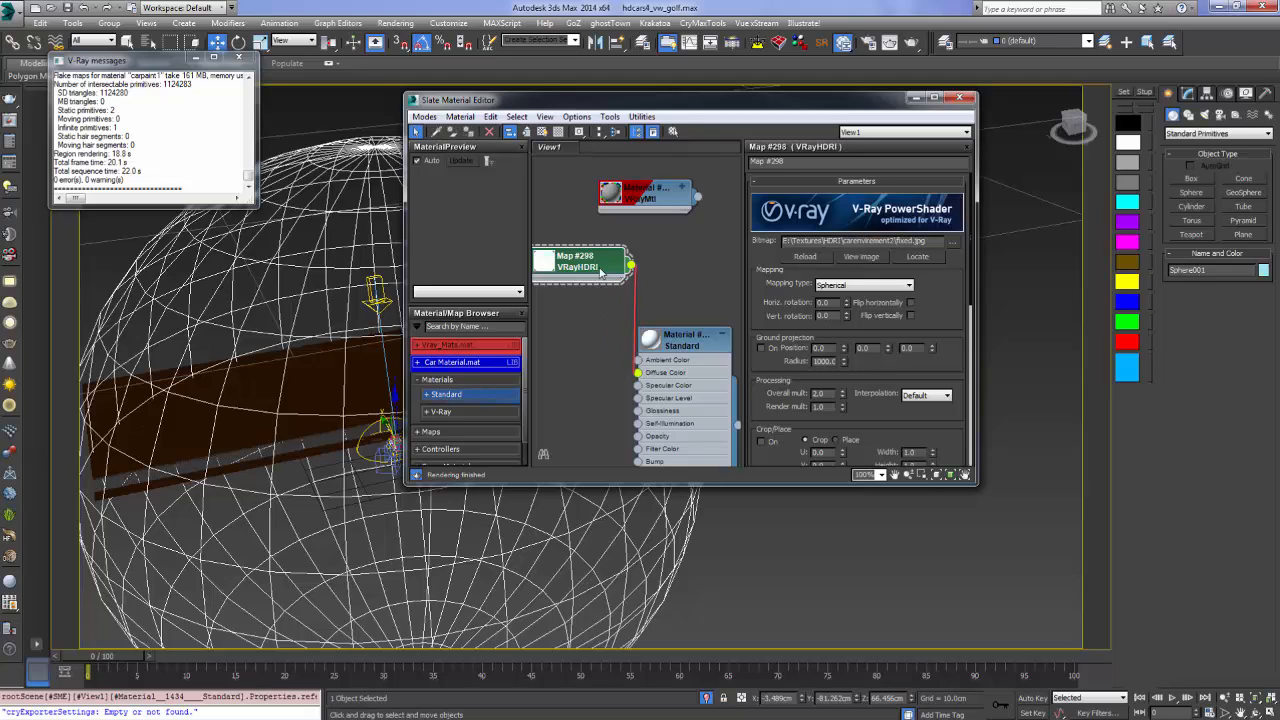
Switch the viewport back to shaded display and set the VRayHDRI map's mapping type to 3ds Max standard
middle_click_drag(648, 287, 762, 290)
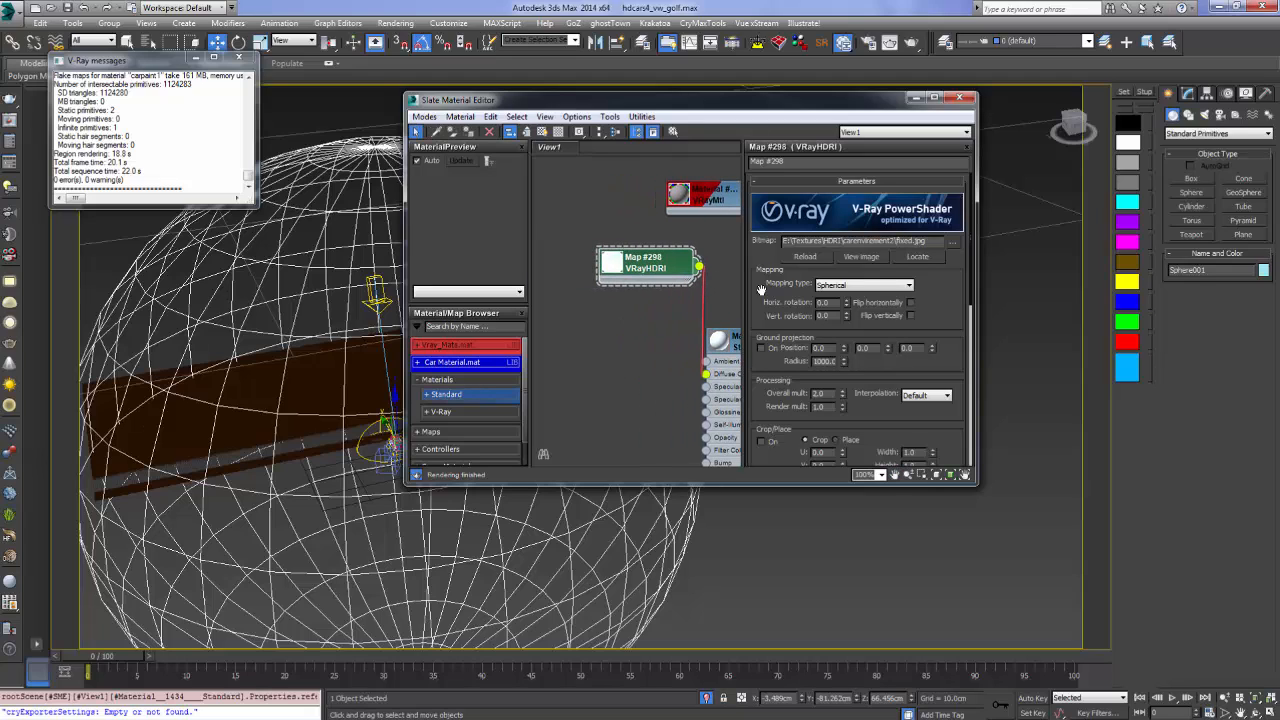
left_click_drag(650, 263, 633, 288)
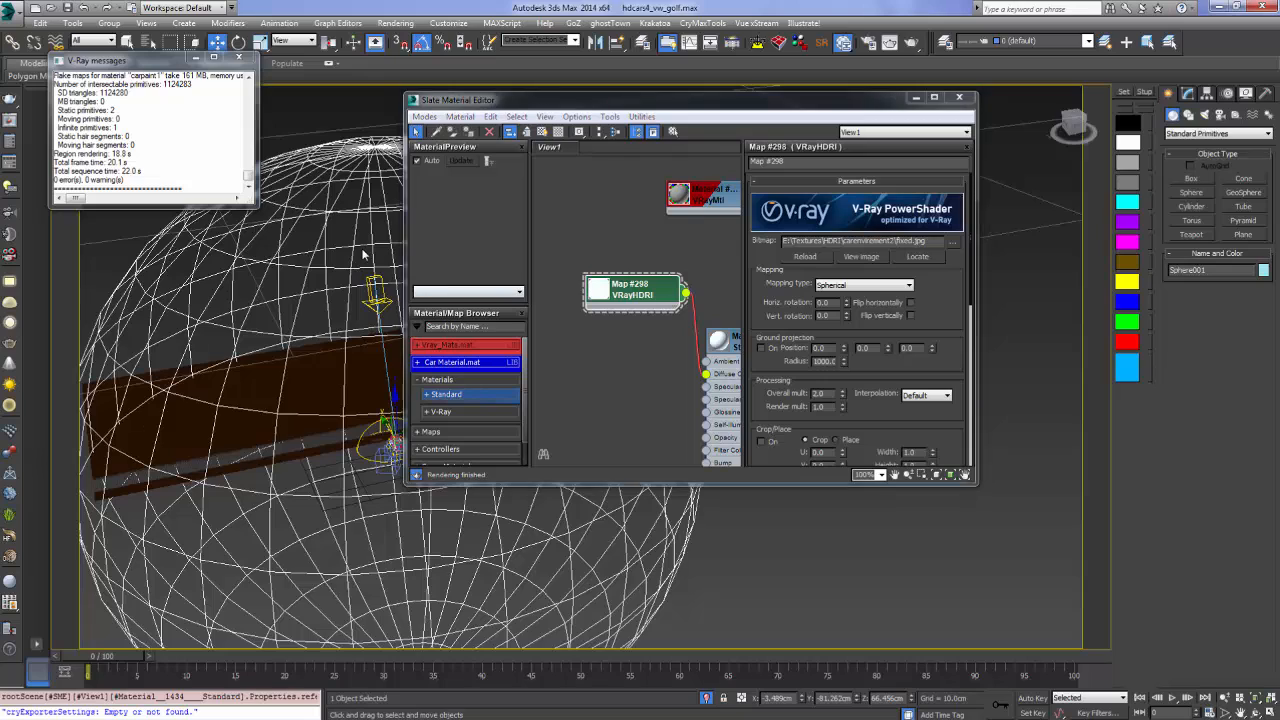
key("F3")
left_click(845, 285)
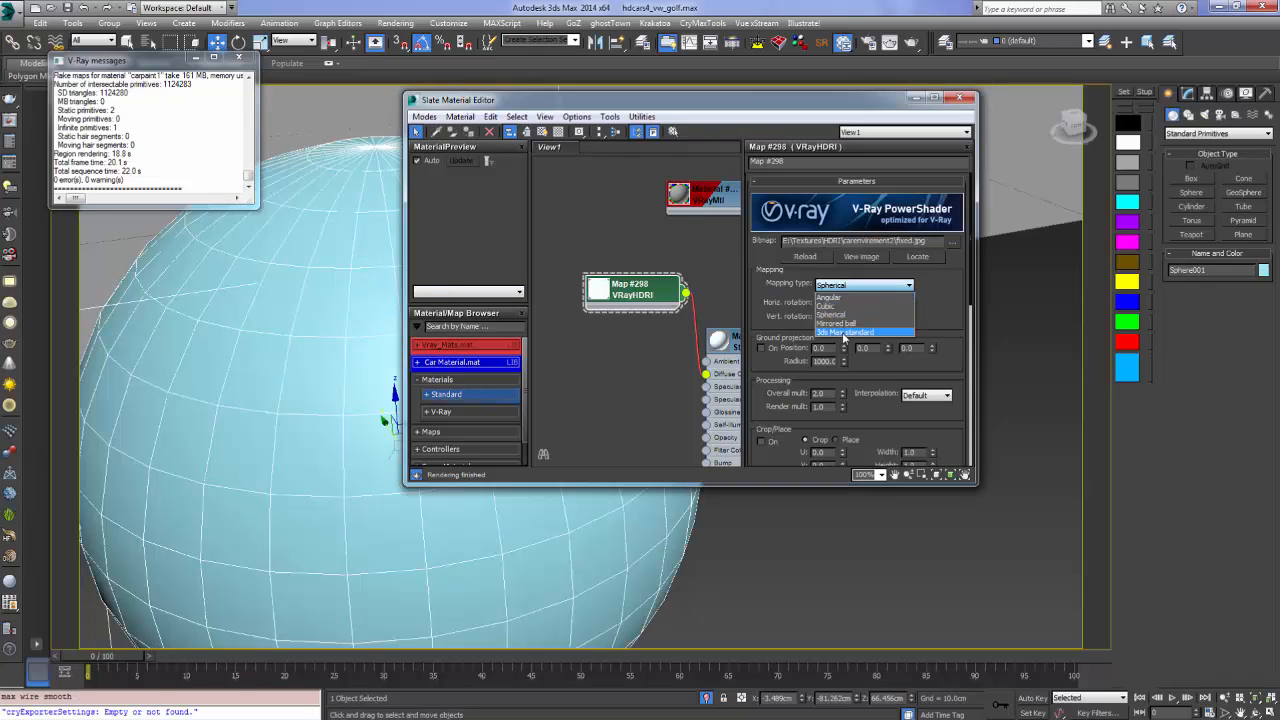
left_click(845, 332)
Assign the new Standard material to the sphere and show its texture in the viewport
middle_click_drag(790, 415, 693, 351)
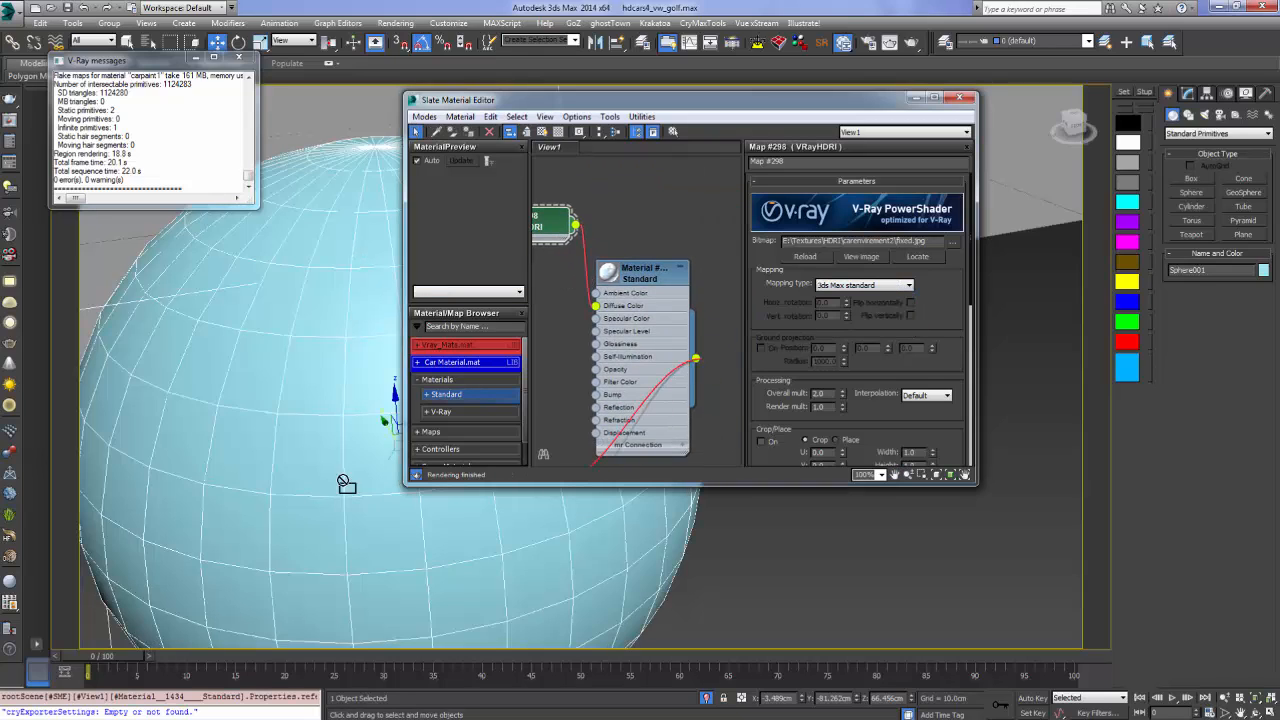
left_click_drag(345, 484, 265, 463)
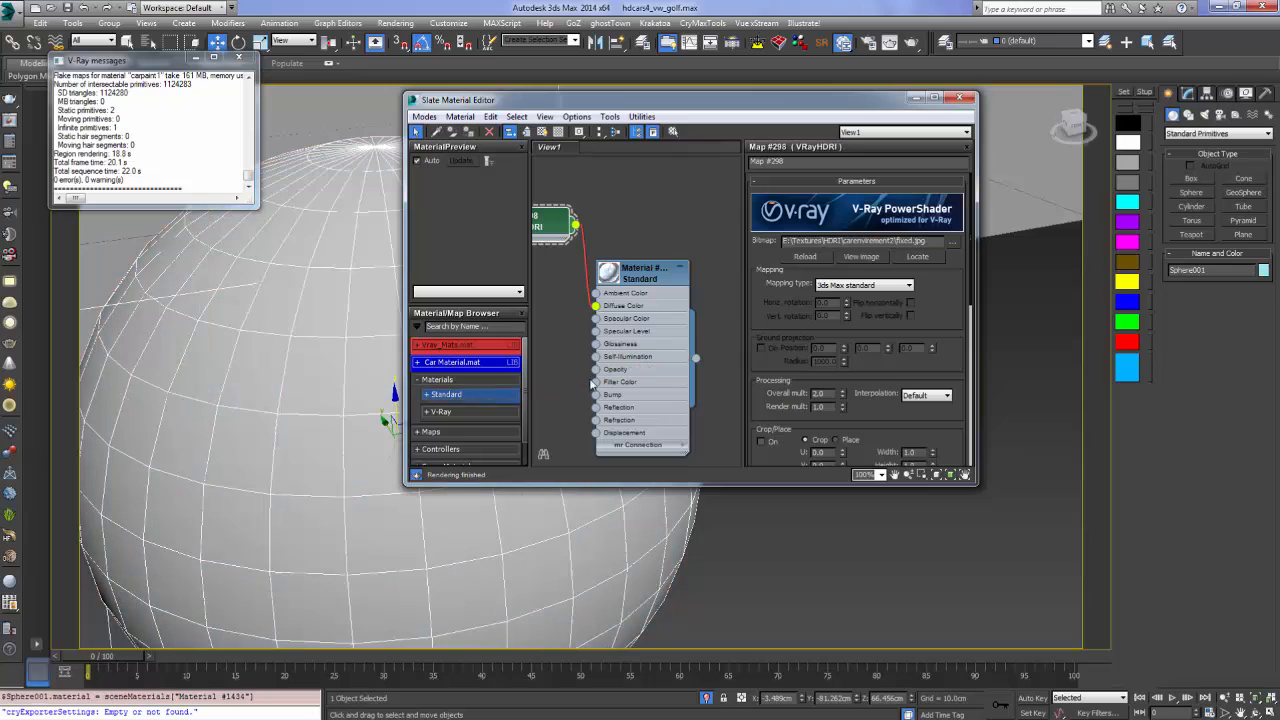
left_click(542, 132)
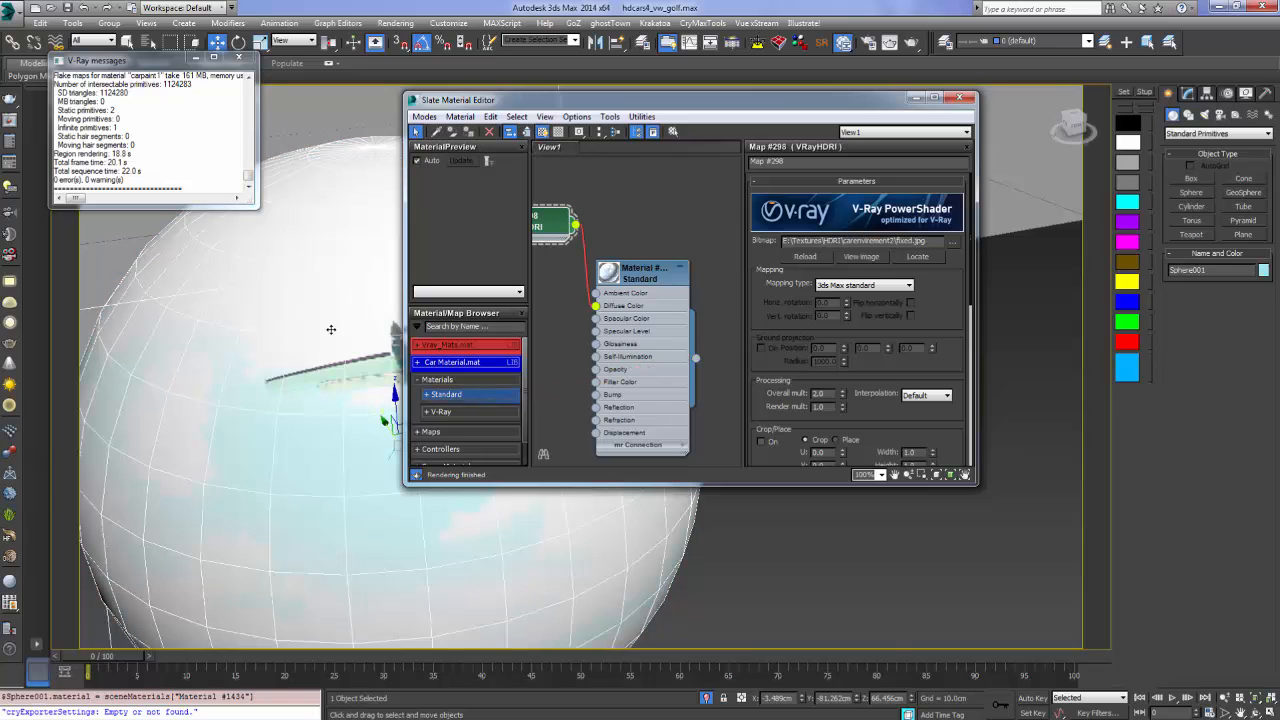
scroll(331, 329, "down", 5)
key("F3")
key("F3")
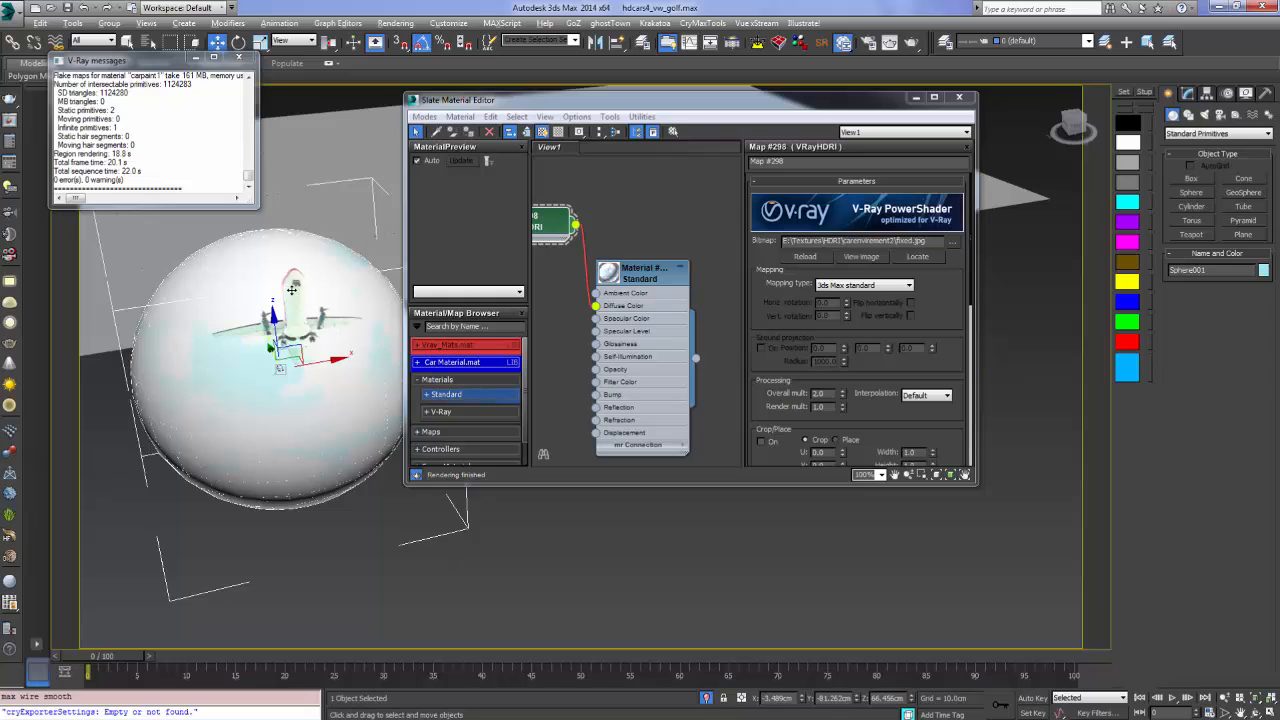
Set the VRayHDRI map's overall multiplier to 0.5
middle_click_drag(292, 290, 368, 329, "alt")
middle_click_drag(590, 273, 742, 262)
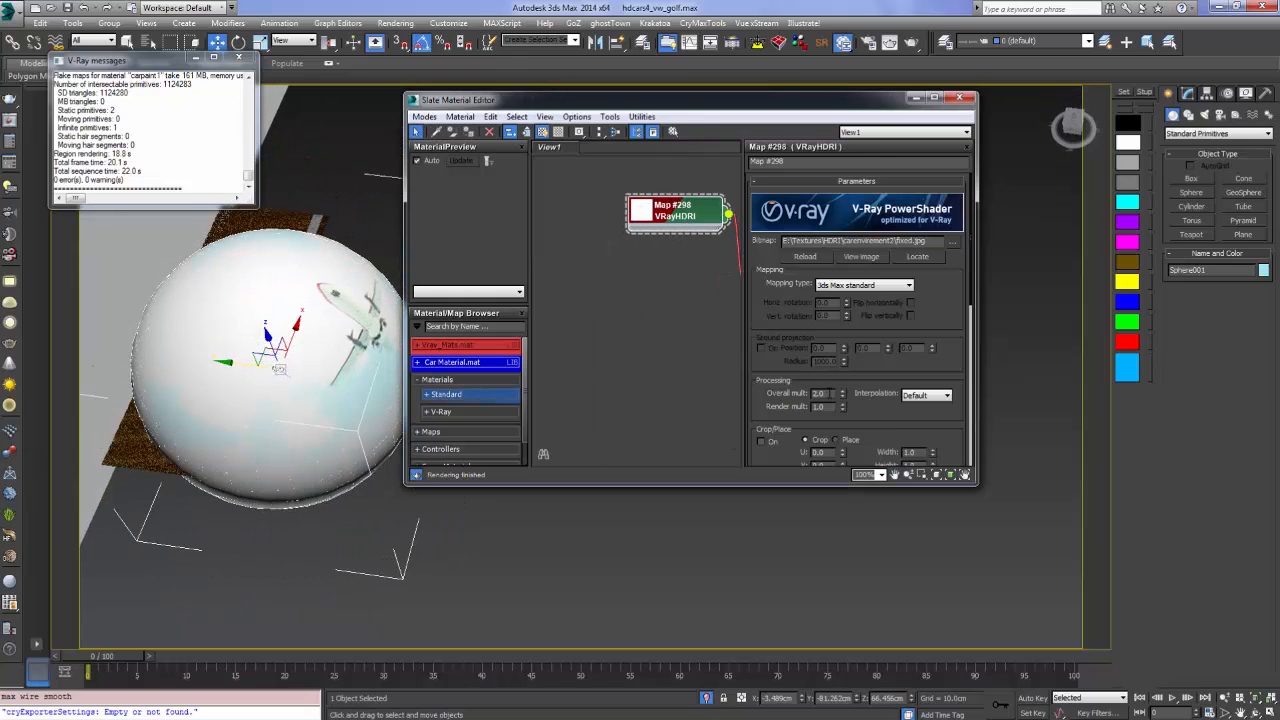
type("0.5")
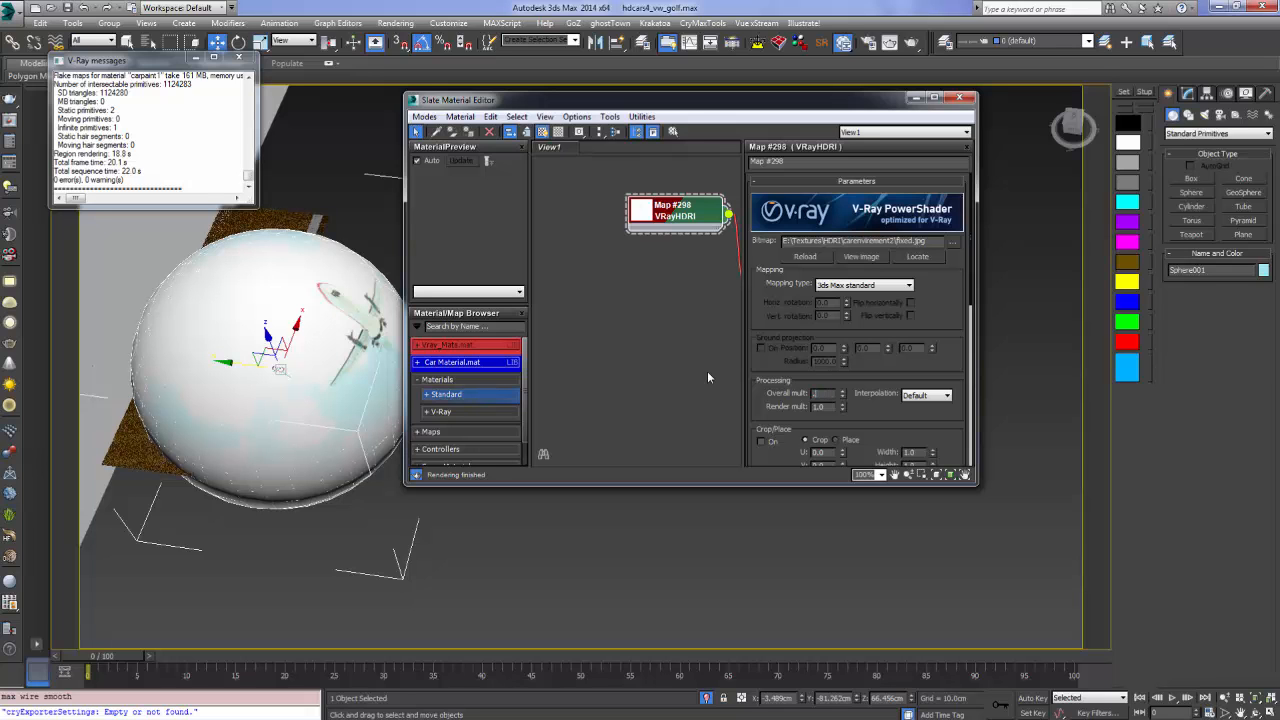
key("Return")
Examine the sky texture around the sphere, deselecting it and hiding the edged faces
middle_click_drag(337, 308, 385, 295, "alt")
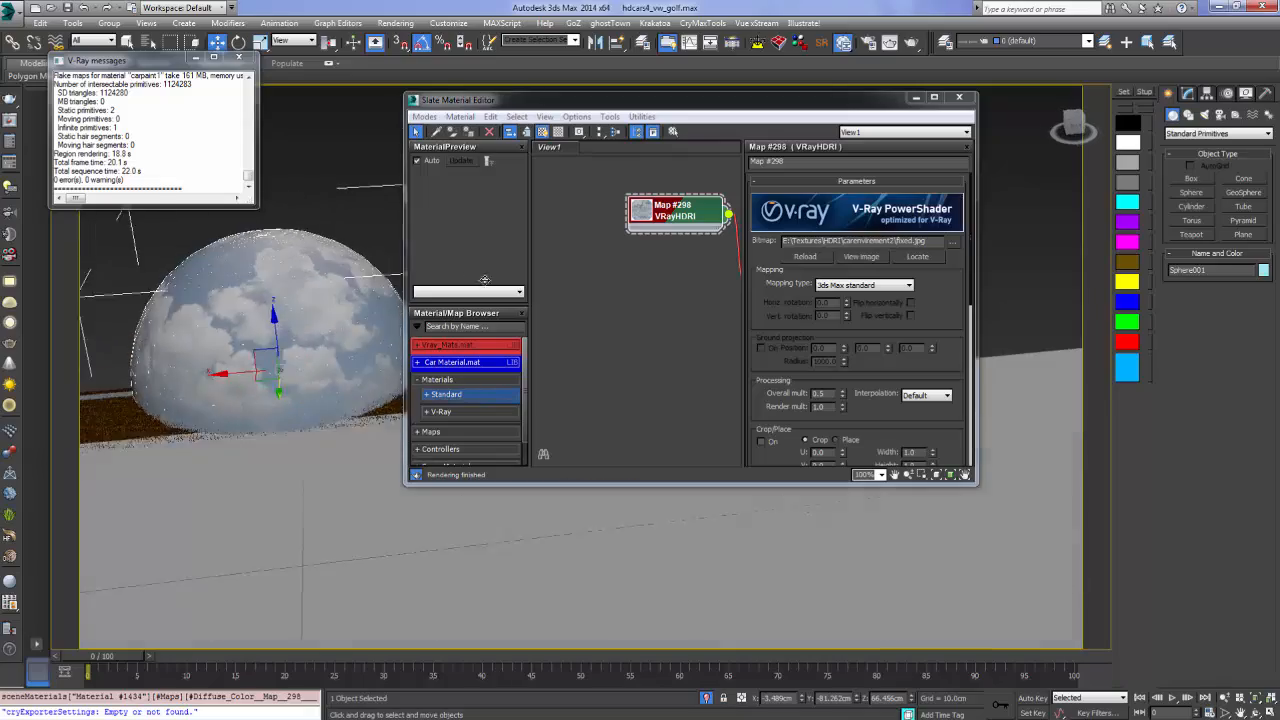
scroll(284, 214, "up", 6)
scroll(300, 340, "down", 5)
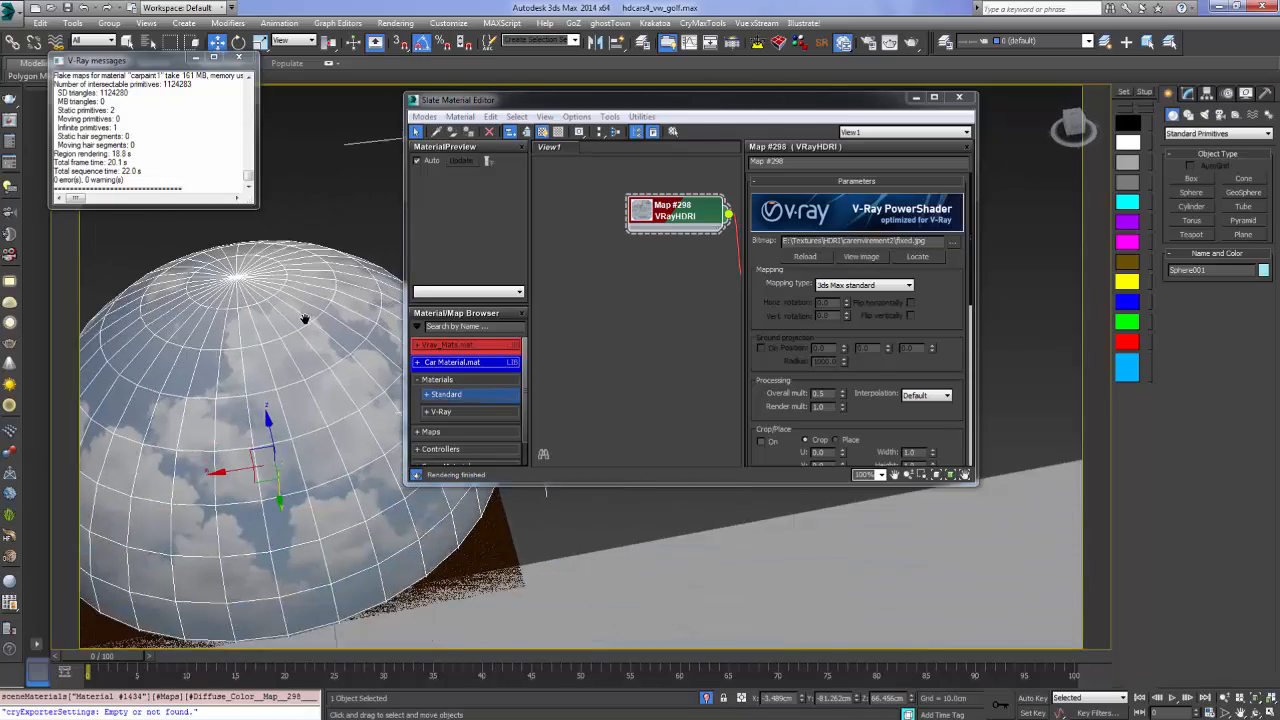
middle_click_drag(309, 314, 401, 234, "alt")
left_click(368, 233)
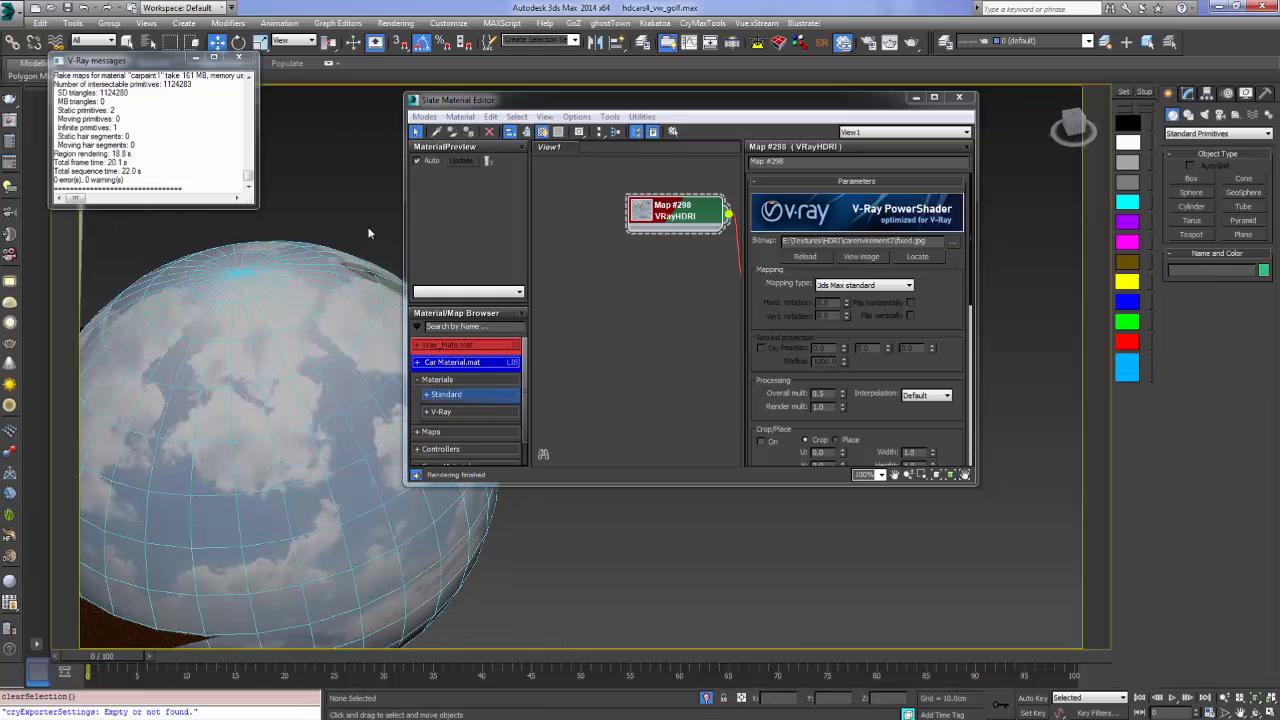
key("F4")
middle_click_drag(249, 300, 231, 350, "alt")
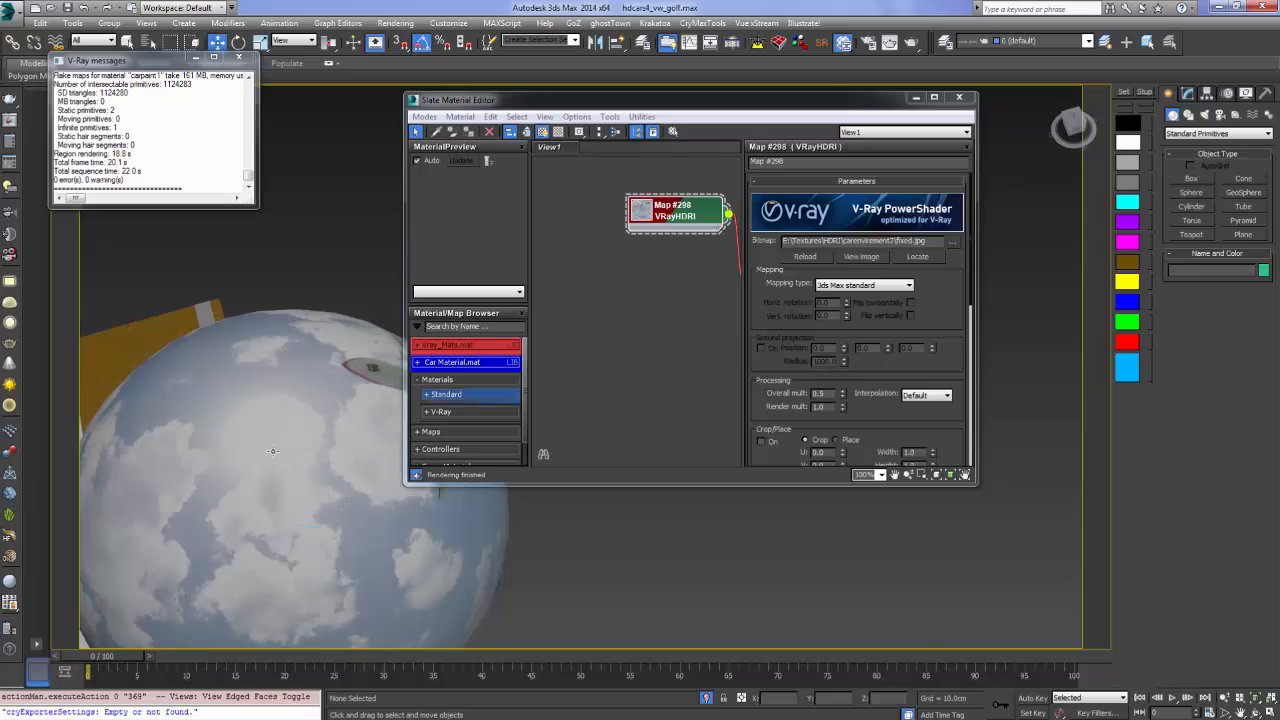
Restrict selection to lights and pick the direct light inside the sphere in wireframe, restoring shaded display
scroll(271, 352, "down", 3)
key("F3")
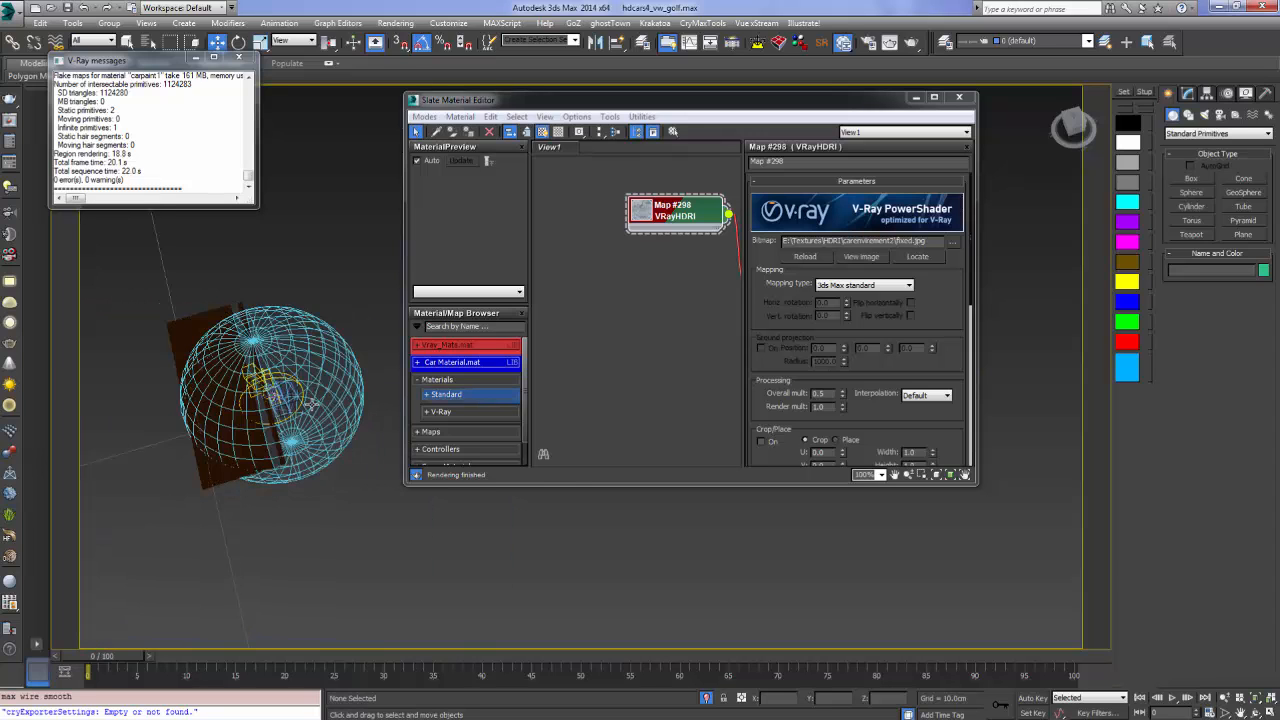
scroll(290, 420, "up", 5)
middle_click_drag(374, 409, 172, 397)
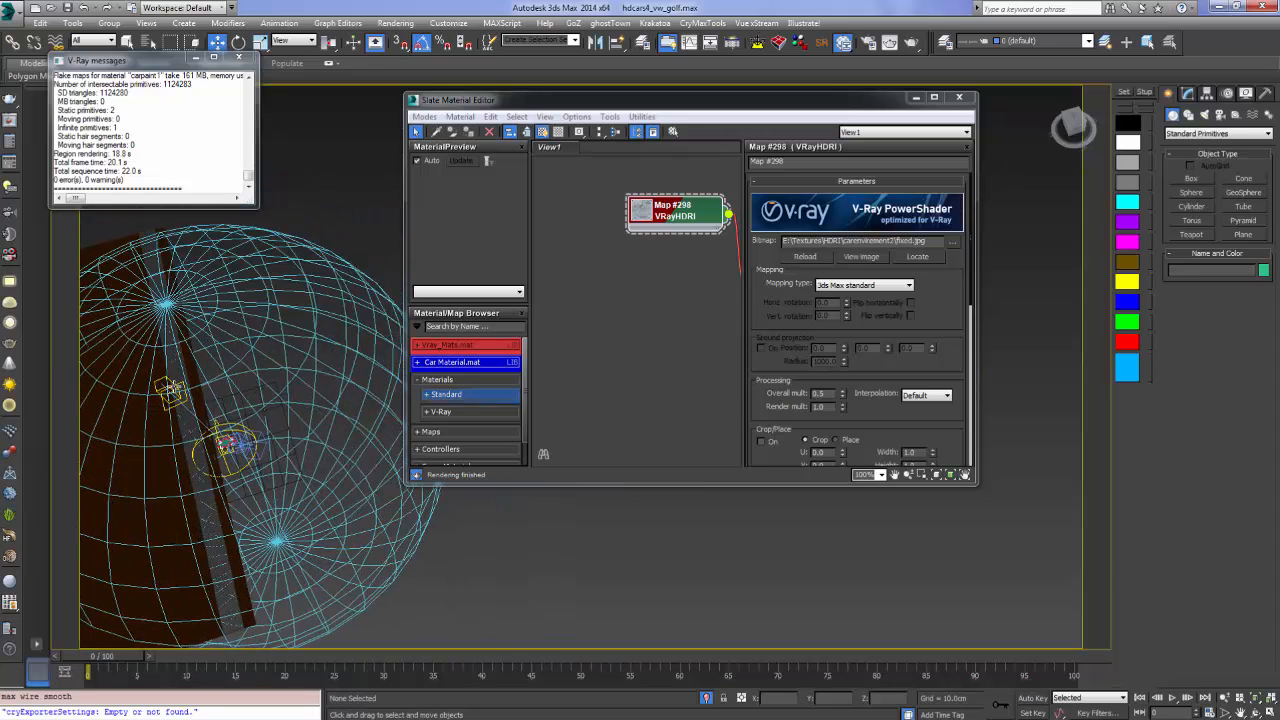
left_click(98, 44)
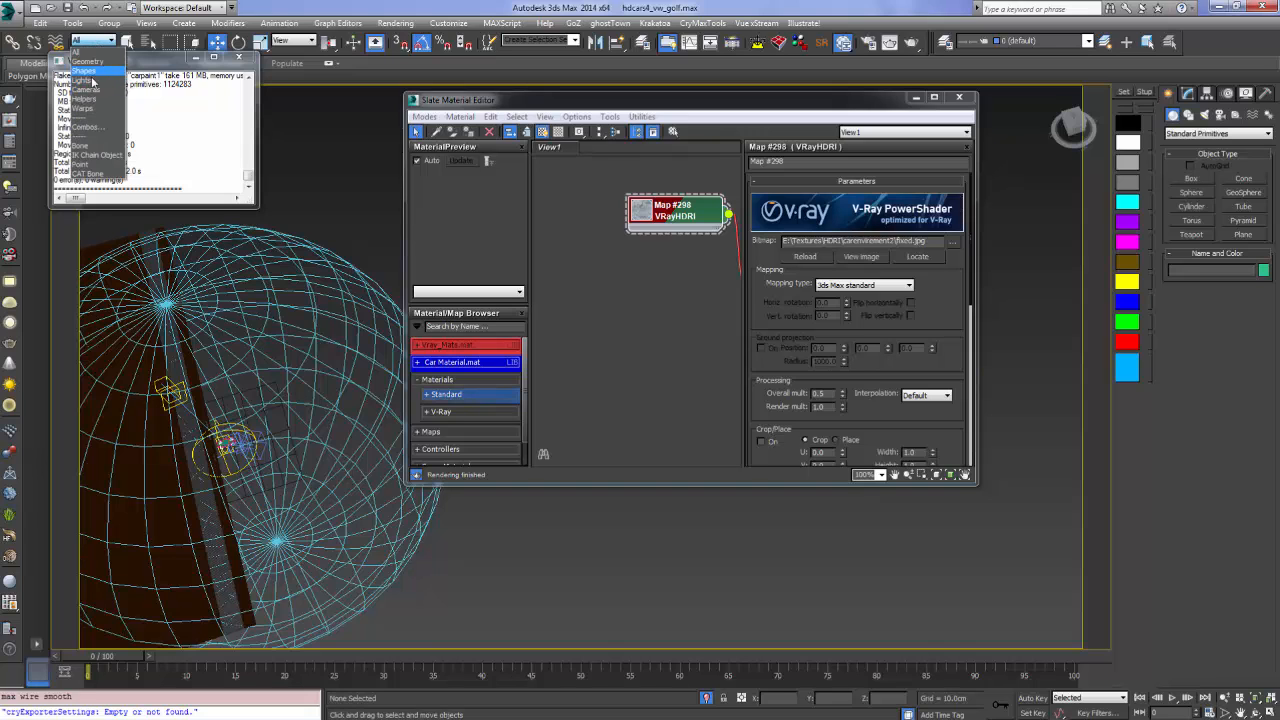
left_click(88, 80)
left_click(162, 388)
key("F3")
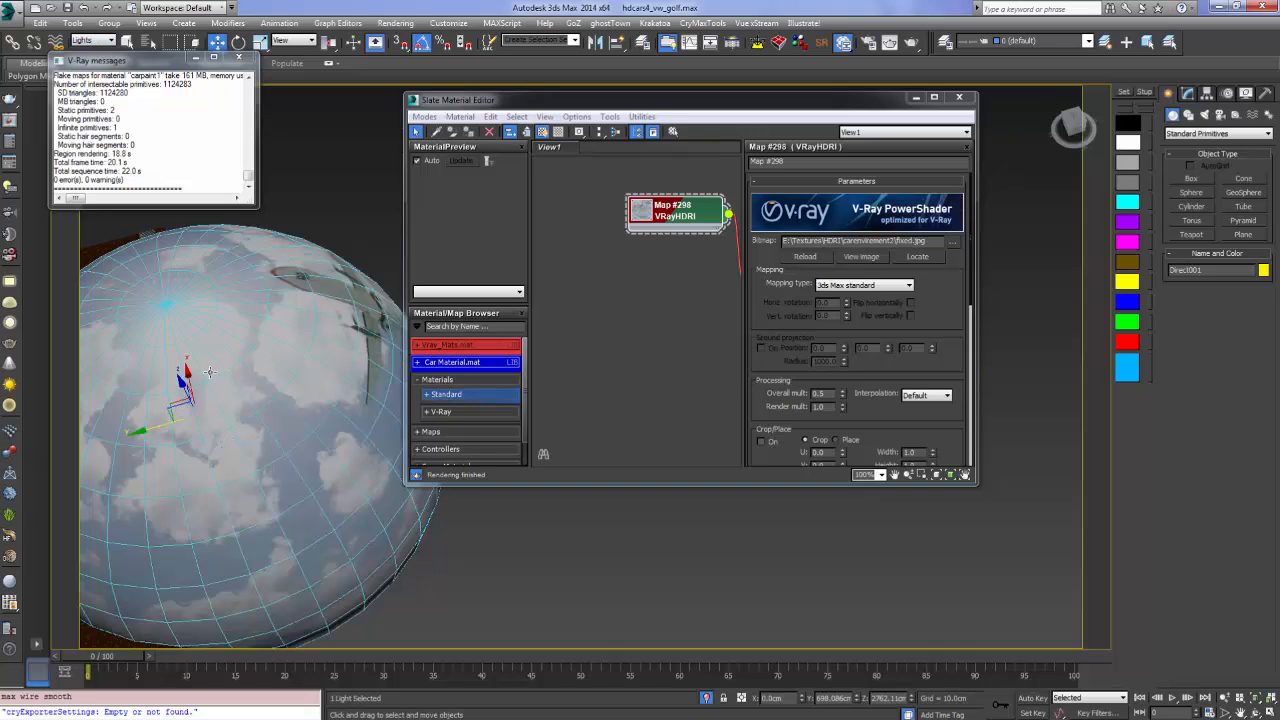
Raise the direct light about 3878 cm above the sphere, hide edged faces, and shift it to about -869 cm in X
middle_click_drag(288, 378, 285, 354, "alt")
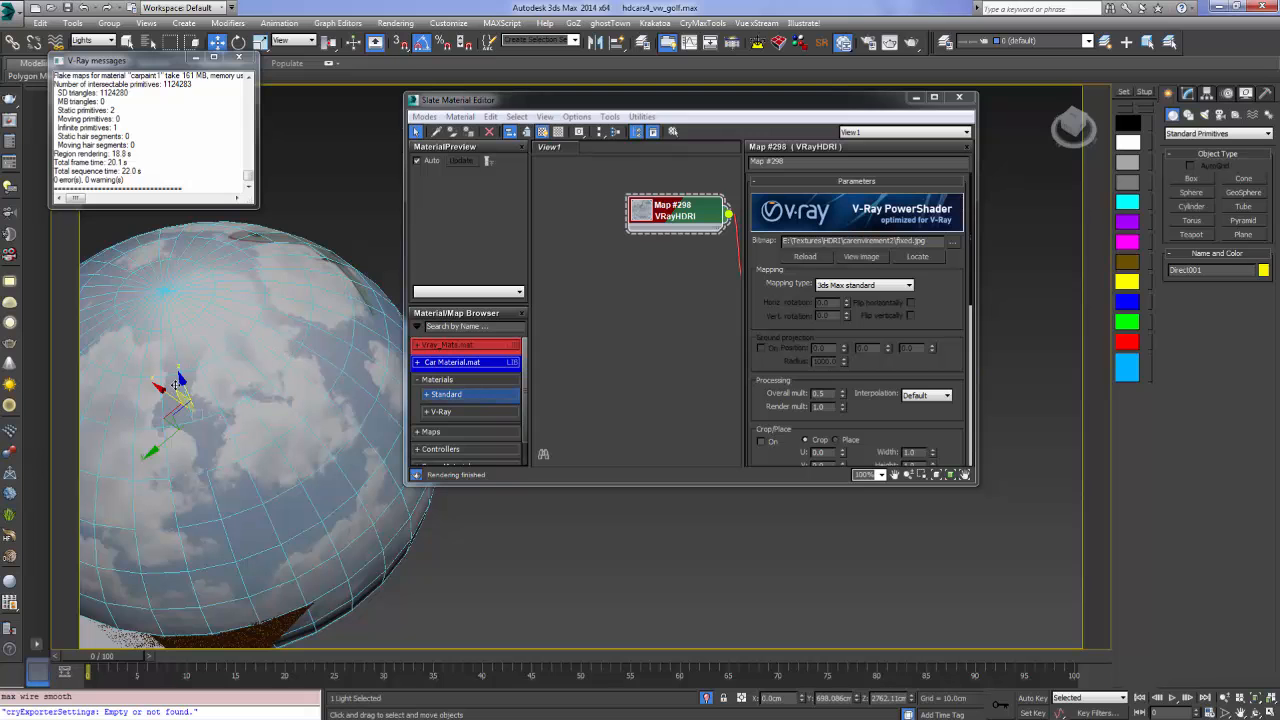
left_click_drag(180, 378, 202, 308)
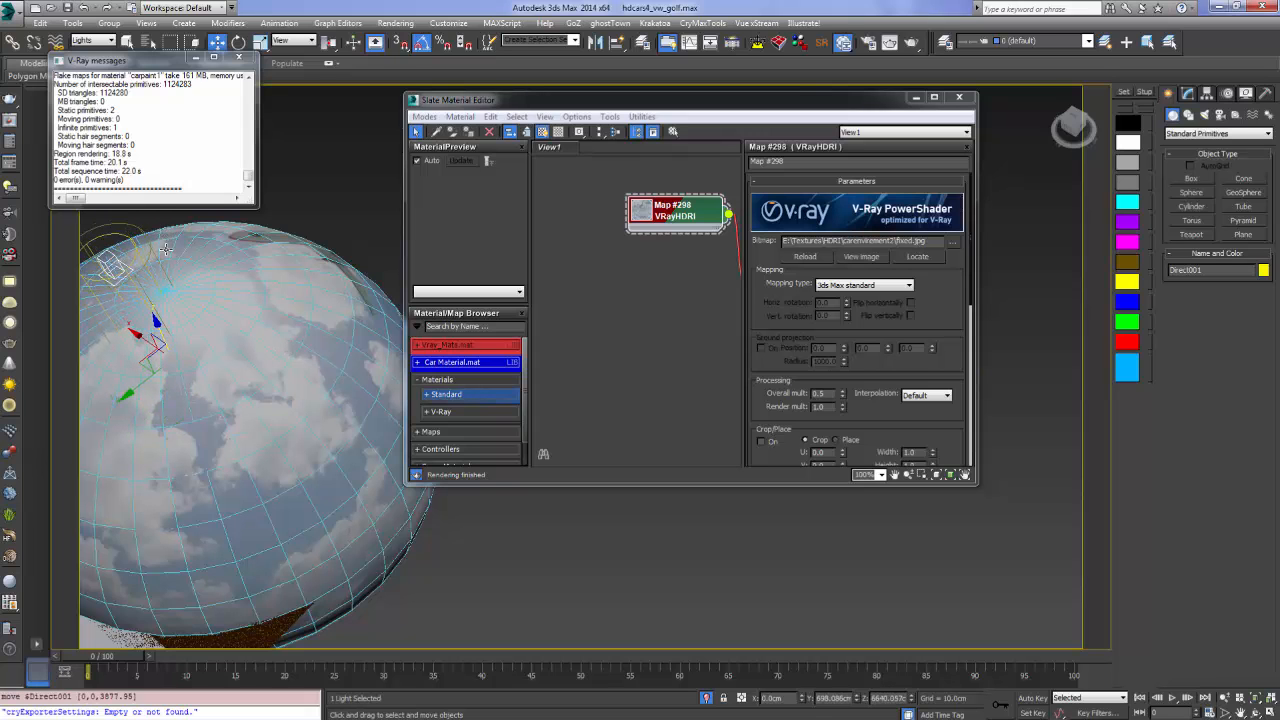
middle_click_drag(202, 308, 346, 376, "alt")
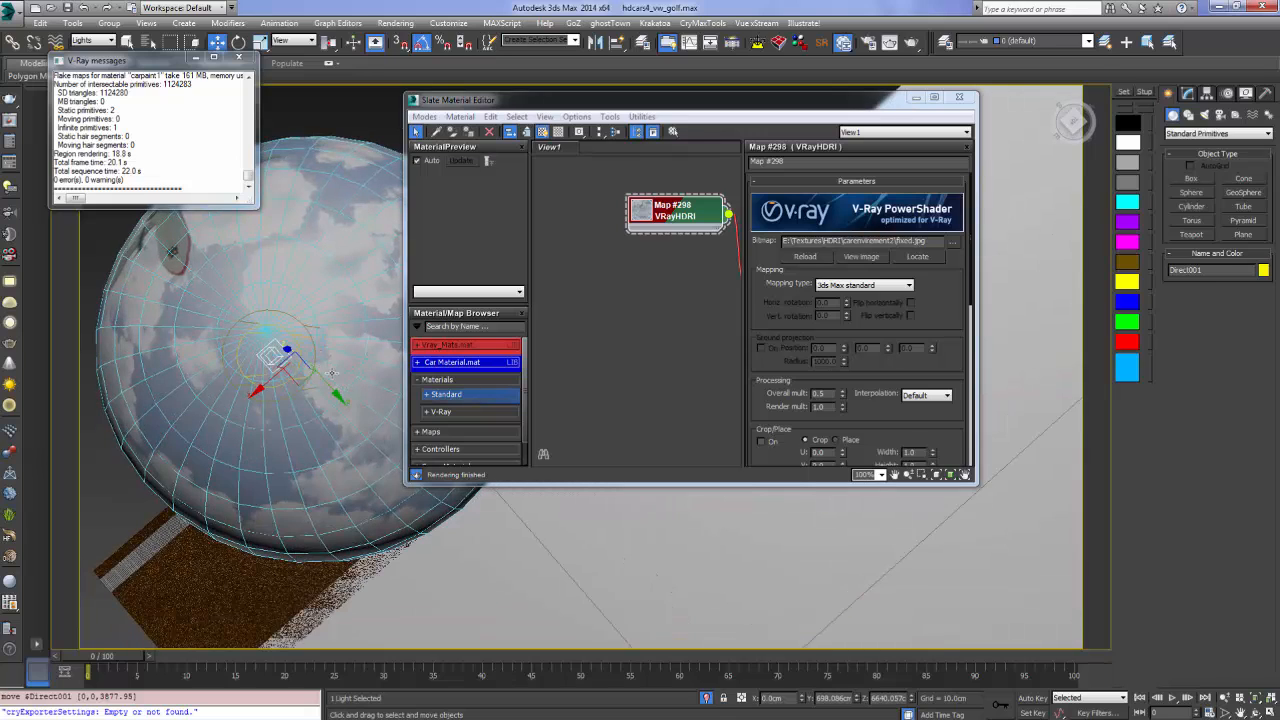
key("F4")
left_click_drag(336, 392, 321, 380)
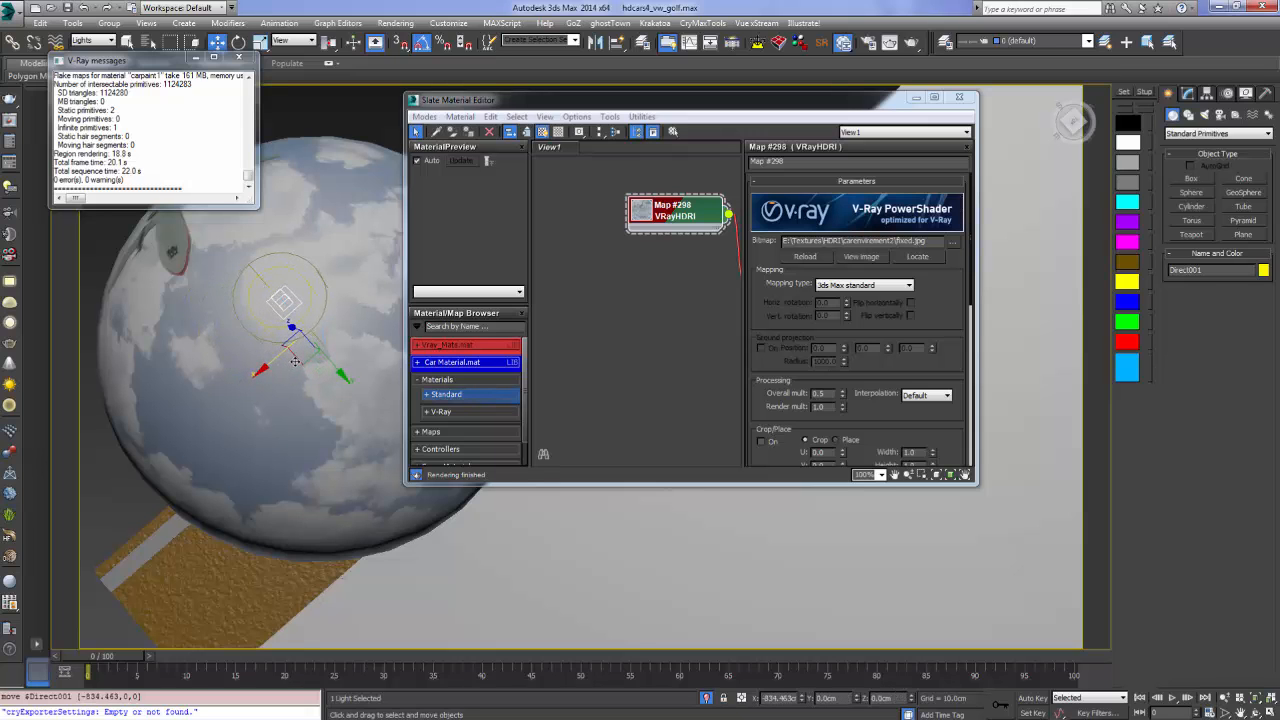
Fine-tune the direct light's position over the sky texture to about X -1123 cm and Y -44 cm
middle_click_drag(293, 366, 607, 295, "alt")
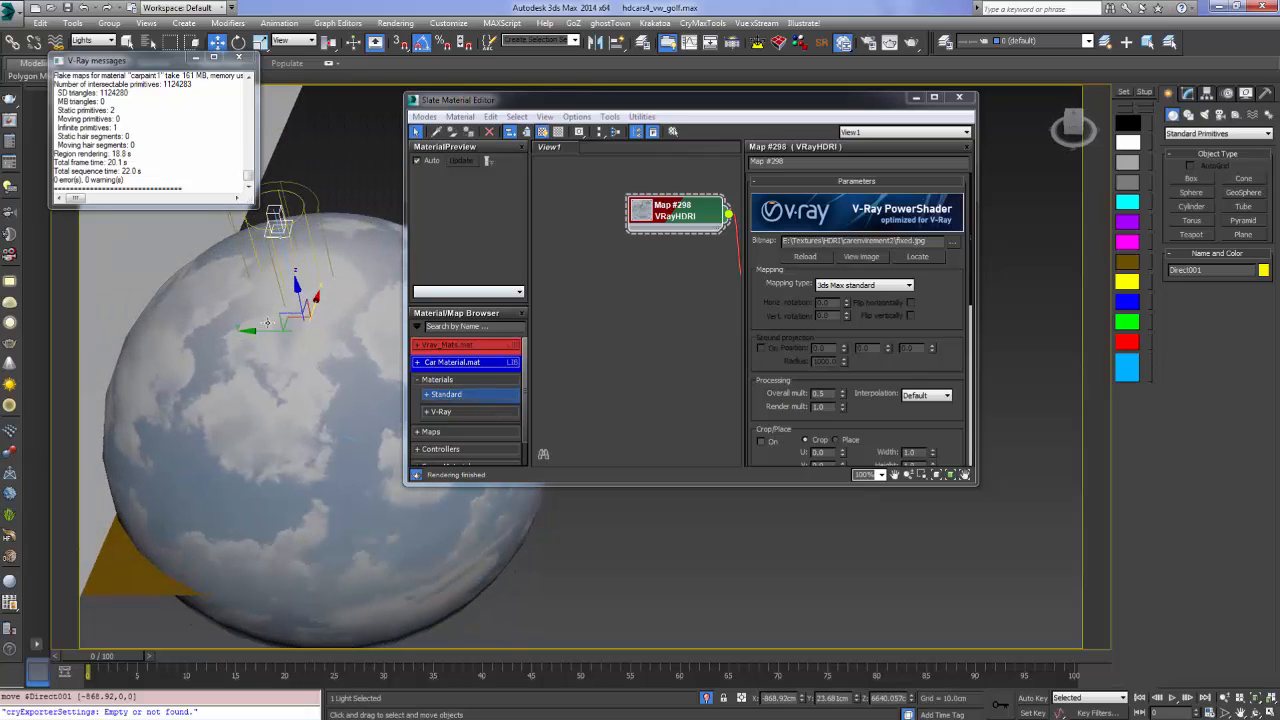
left_click_drag(252, 334, 243, 334)
middle_click_drag(243, 334, 432, 318, "alt")
left_click_drag(250, 326, 262, 330)
middle_click_drag(287, 320, 276, 362, "alt")
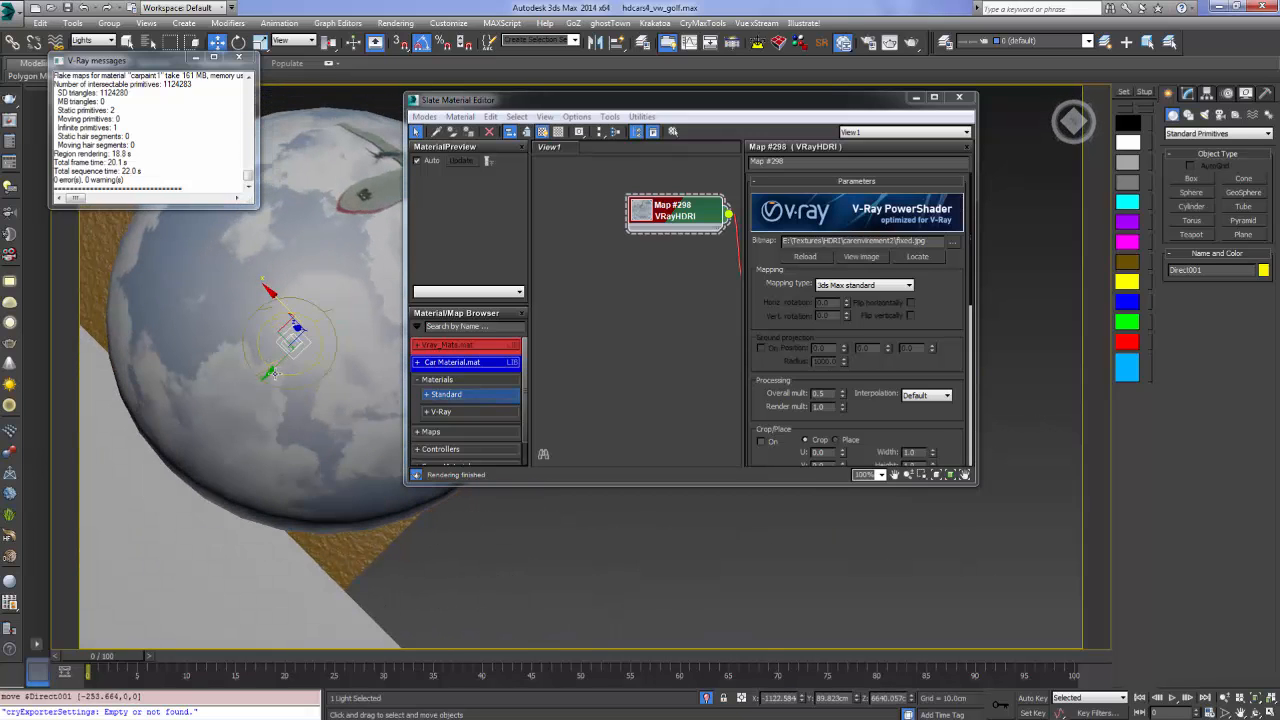
left_click_drag(268, 372, 271, 368)
middle_click_drag(272, 367, 296, 292, "alt")
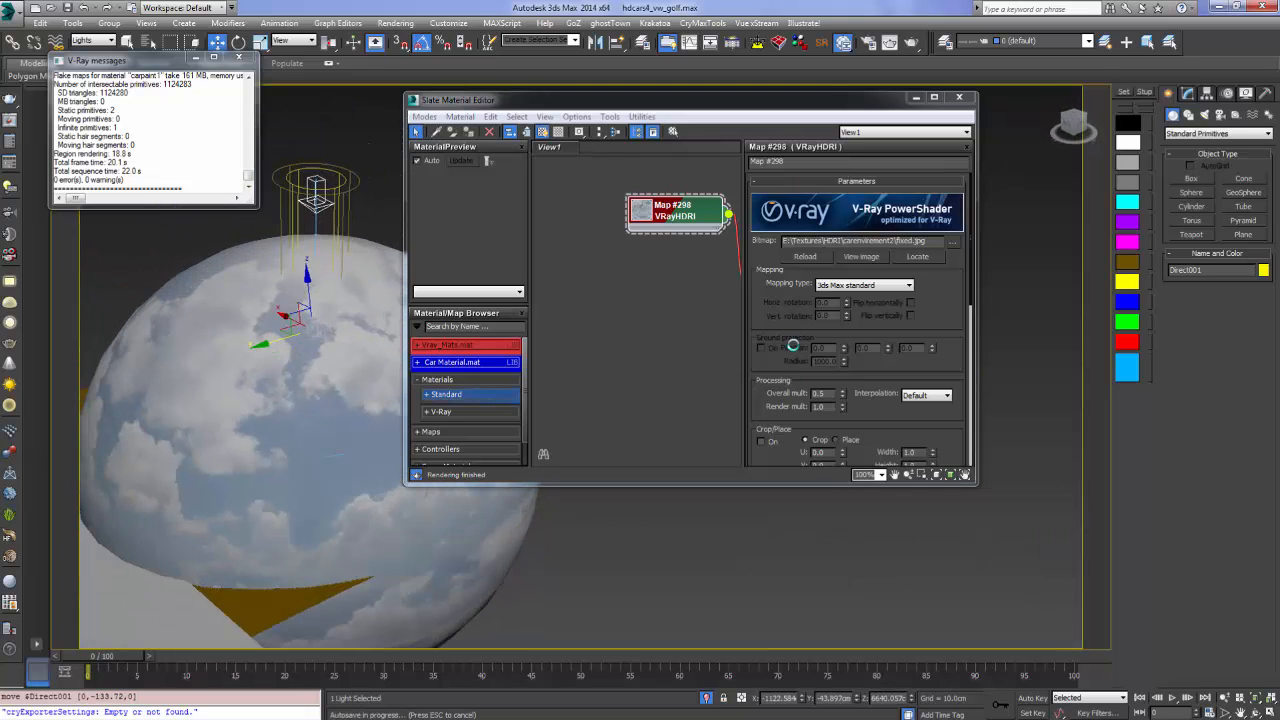
Set the VRayHDRI map's mapping type back to Spherical and deselect the direct light
left_click(840, 285)
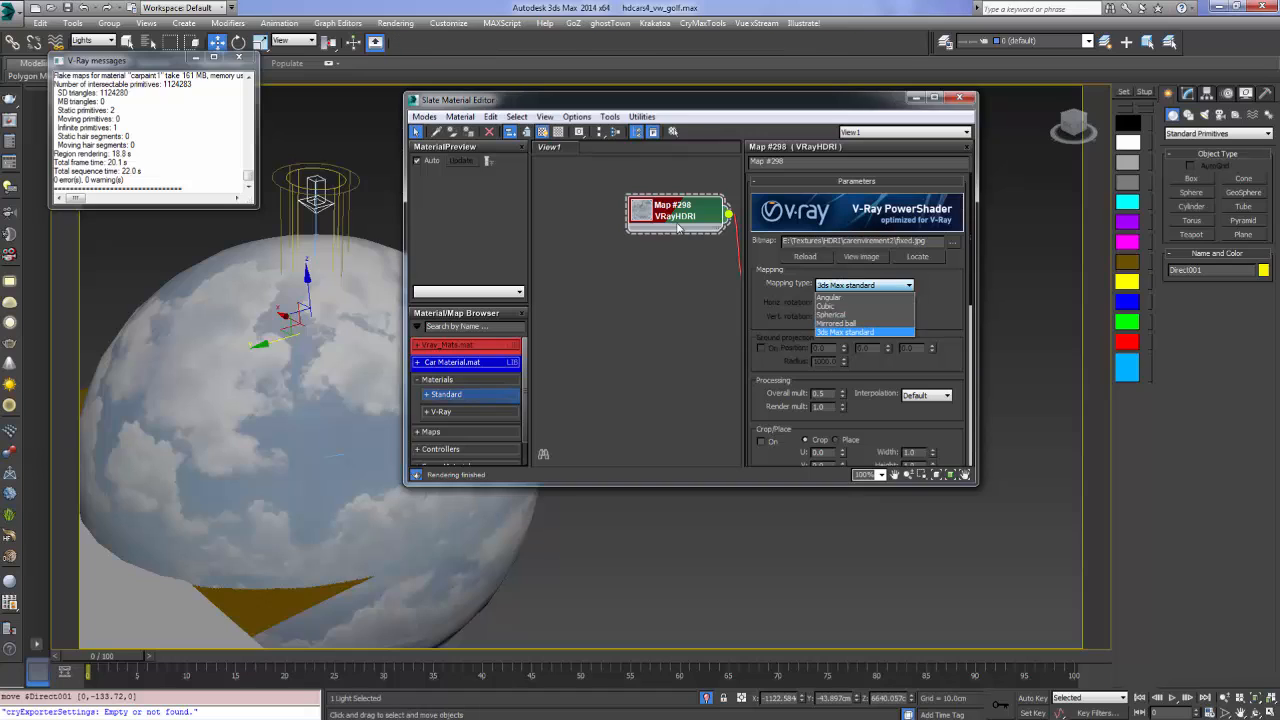
left_click(840, 314)
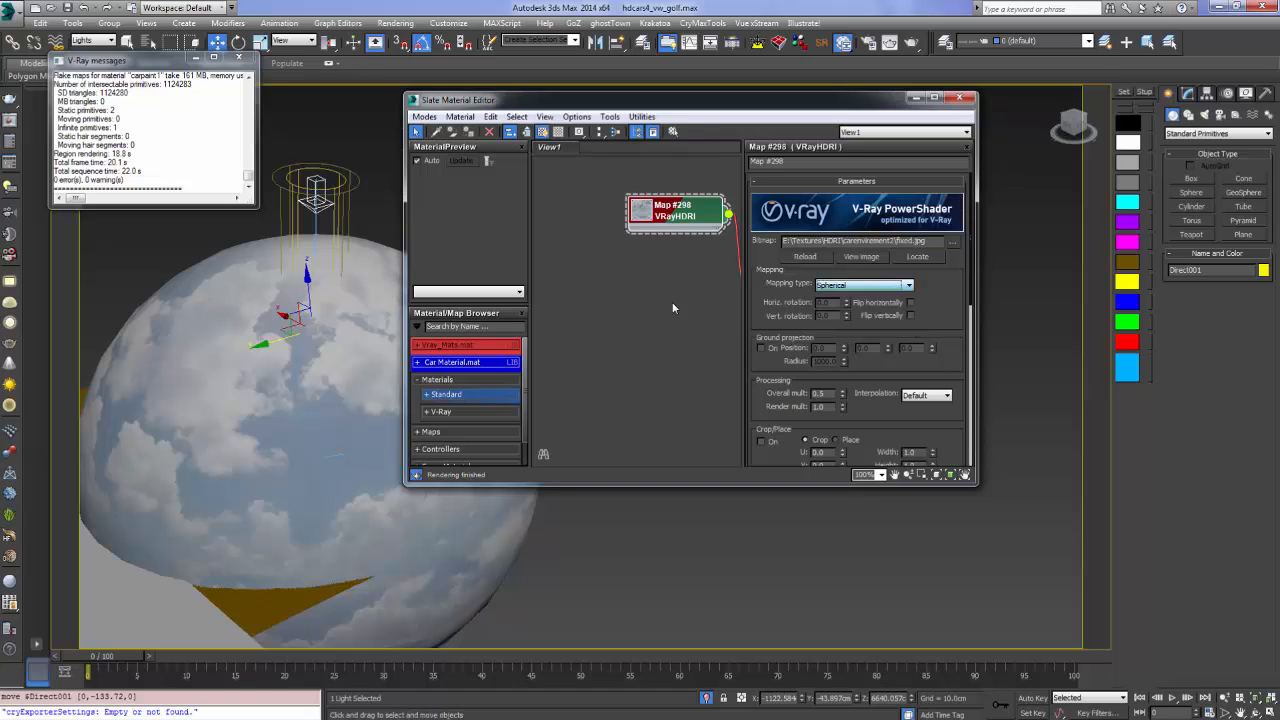
left_click(345, 351)
middle_click_drag(345, 351, 284, 373, "alt")
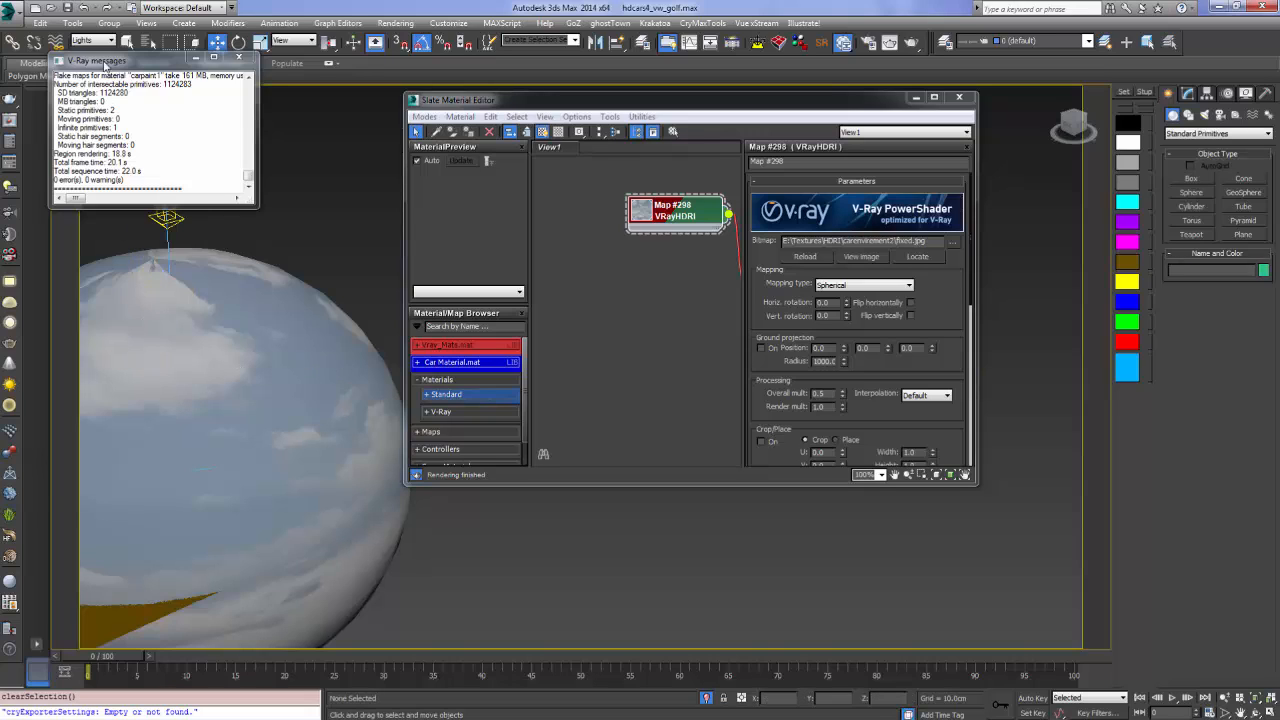
Restrict selection to geometry and delete the HDRI-textured test sphere
left_click(73, 23)
left_click(113, 4)
left_click(98, 40)
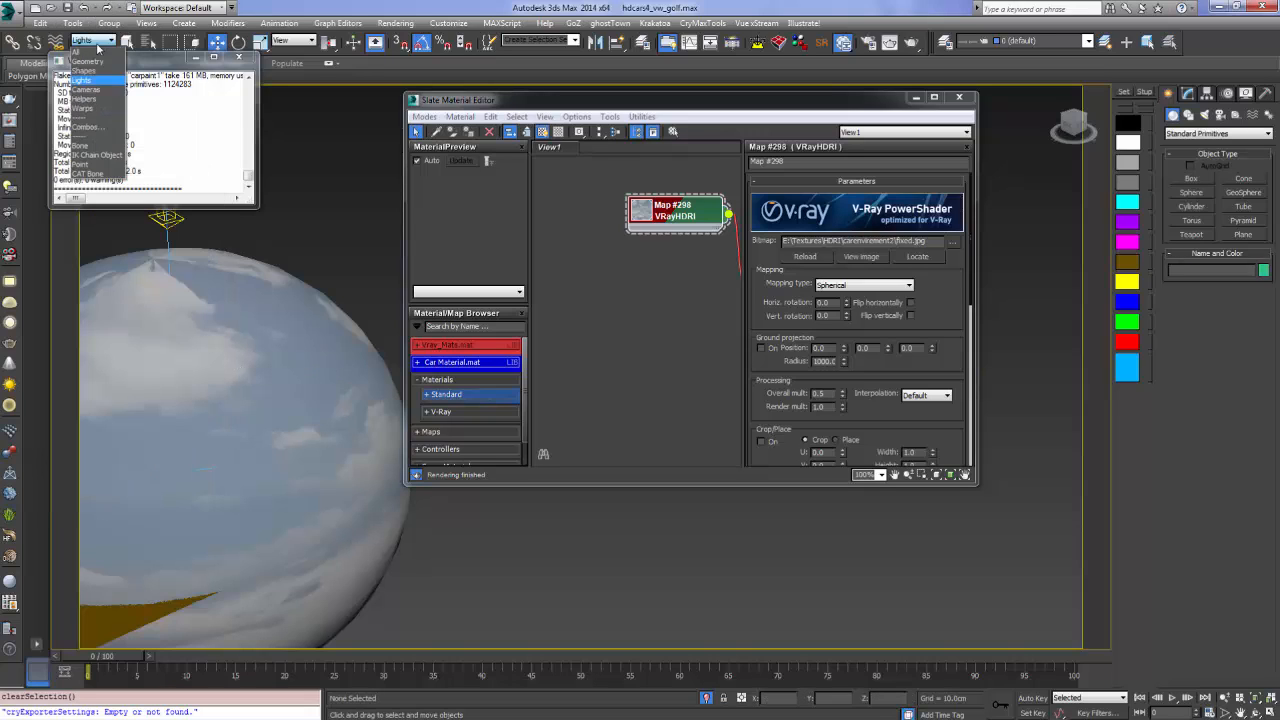
left_click(94, 71)
left_click(230, 310)
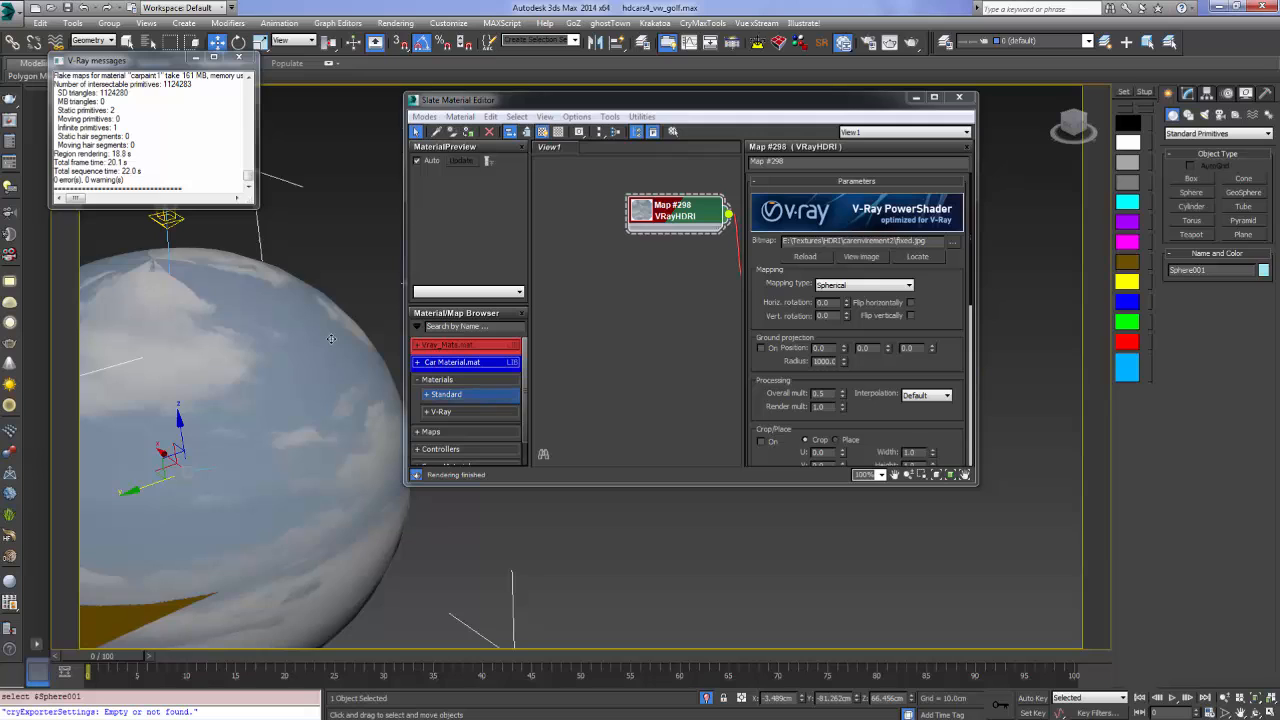
key("Delete")
middle_click_drag(234, 325, 275, 460, "alt")
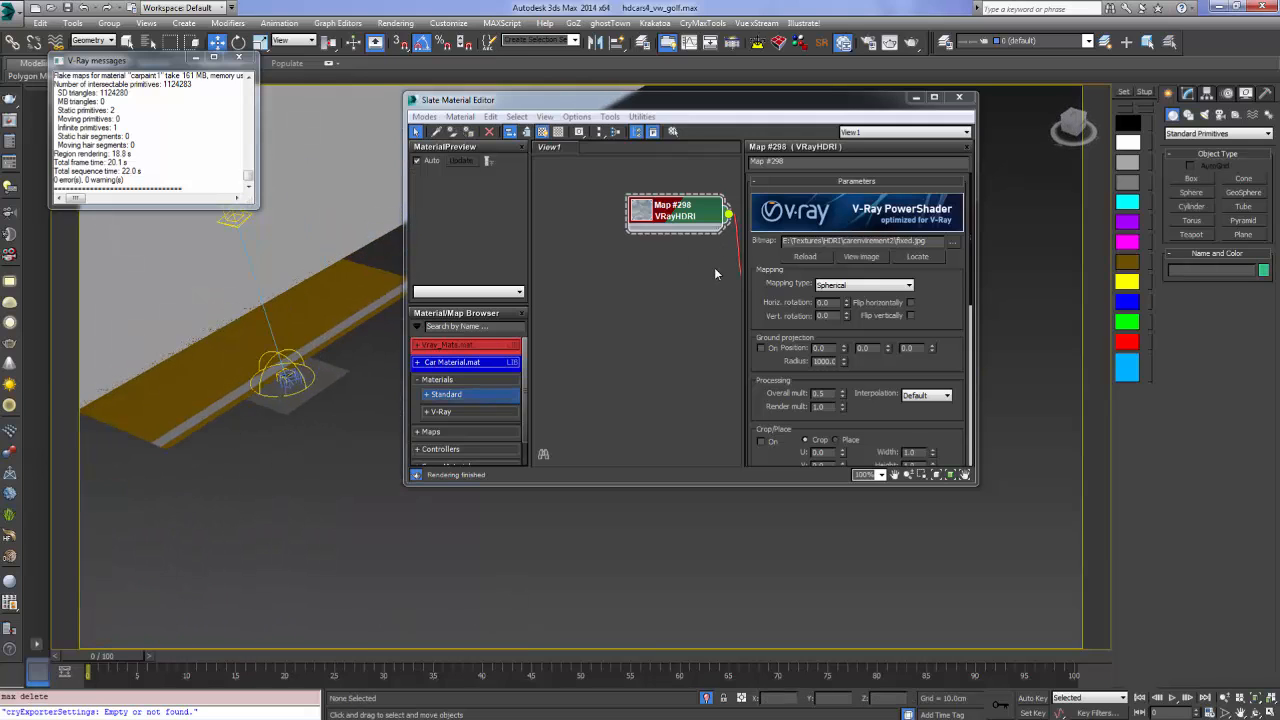
Clean up the material graph beside the VRayHDRI node, return to the camera view and close the Slate Material Editor
middle_click_drag(715, 268, 543, 284)
left_click(625, 287)
key("Delete")
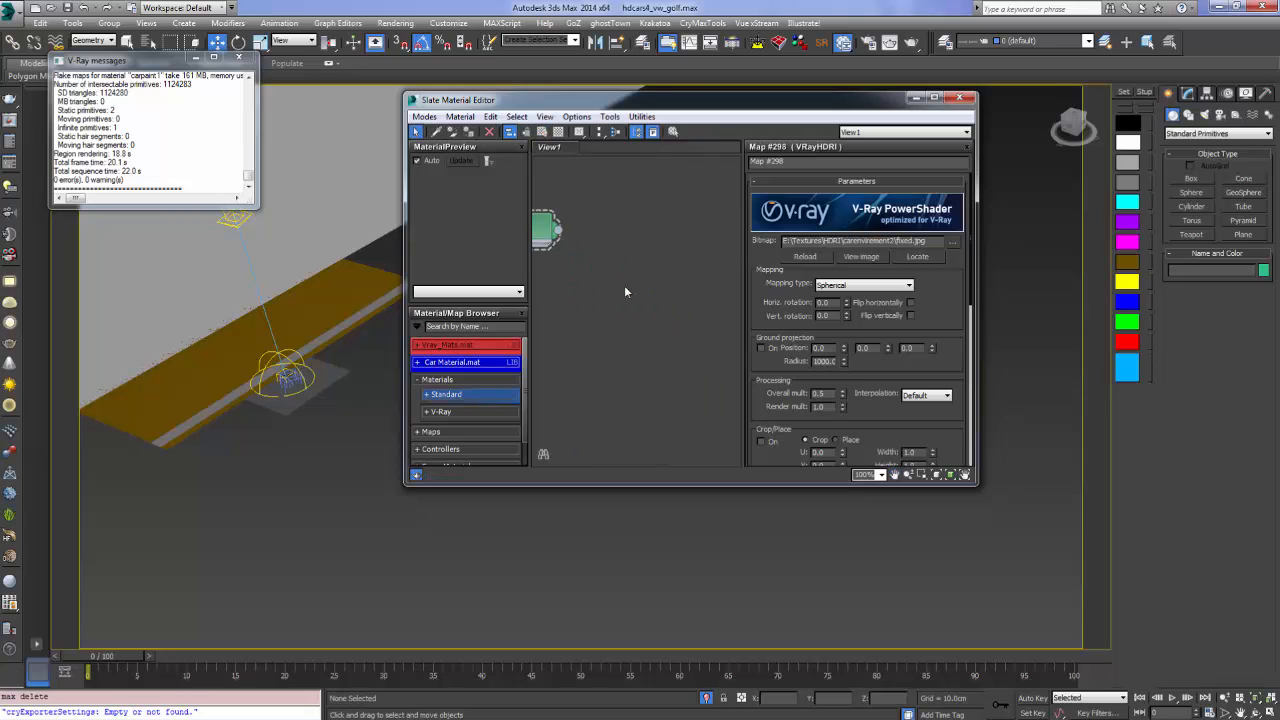
middle_click_drag(379, 473, 404, 512)
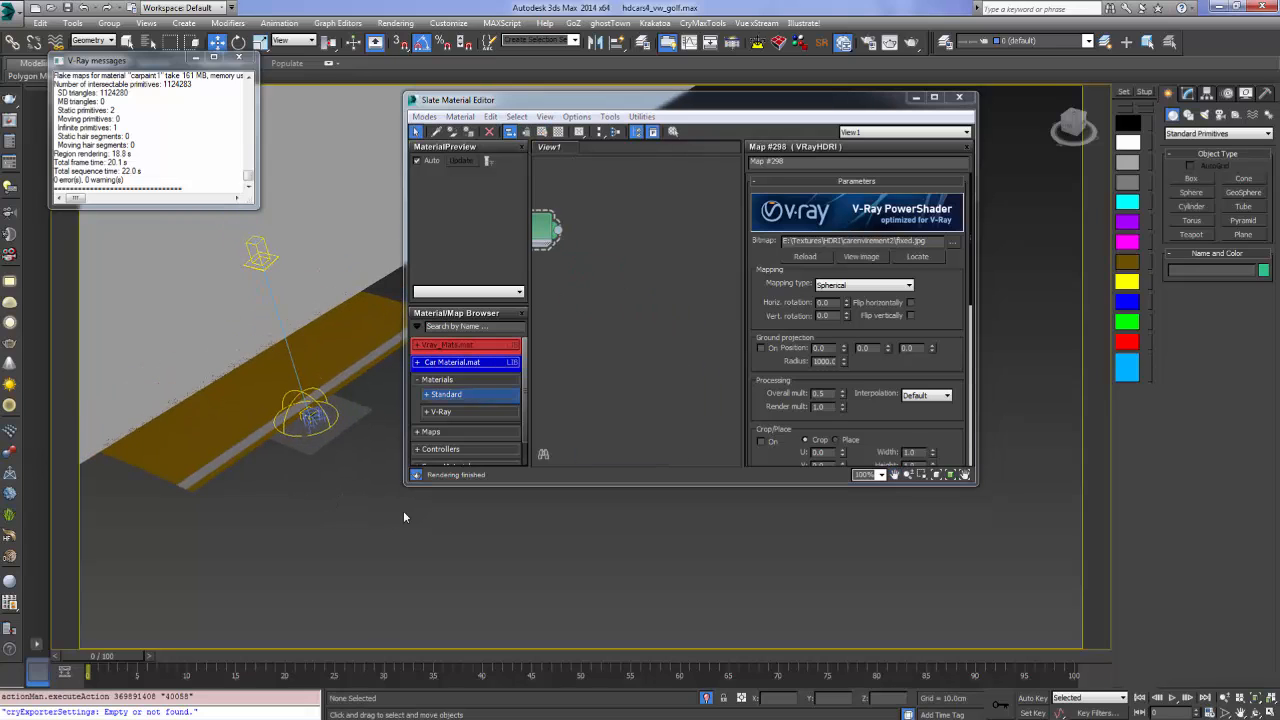
key("c")
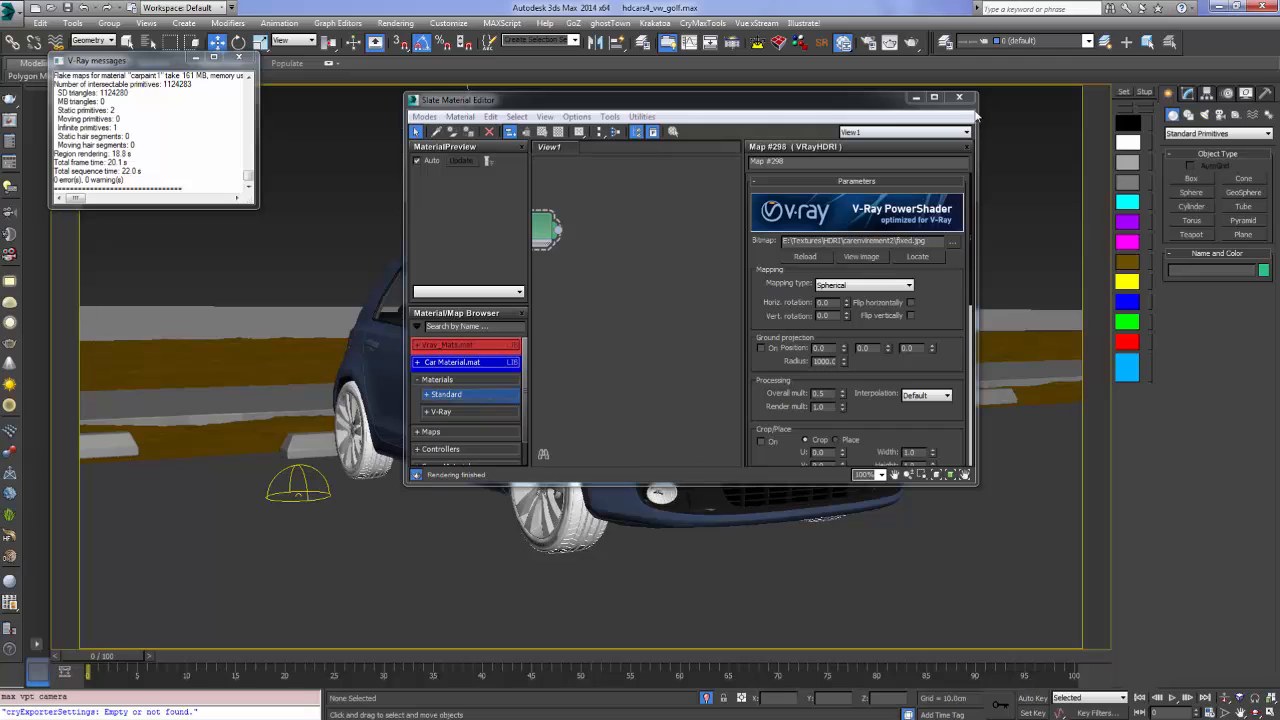
left_click(959, 98)
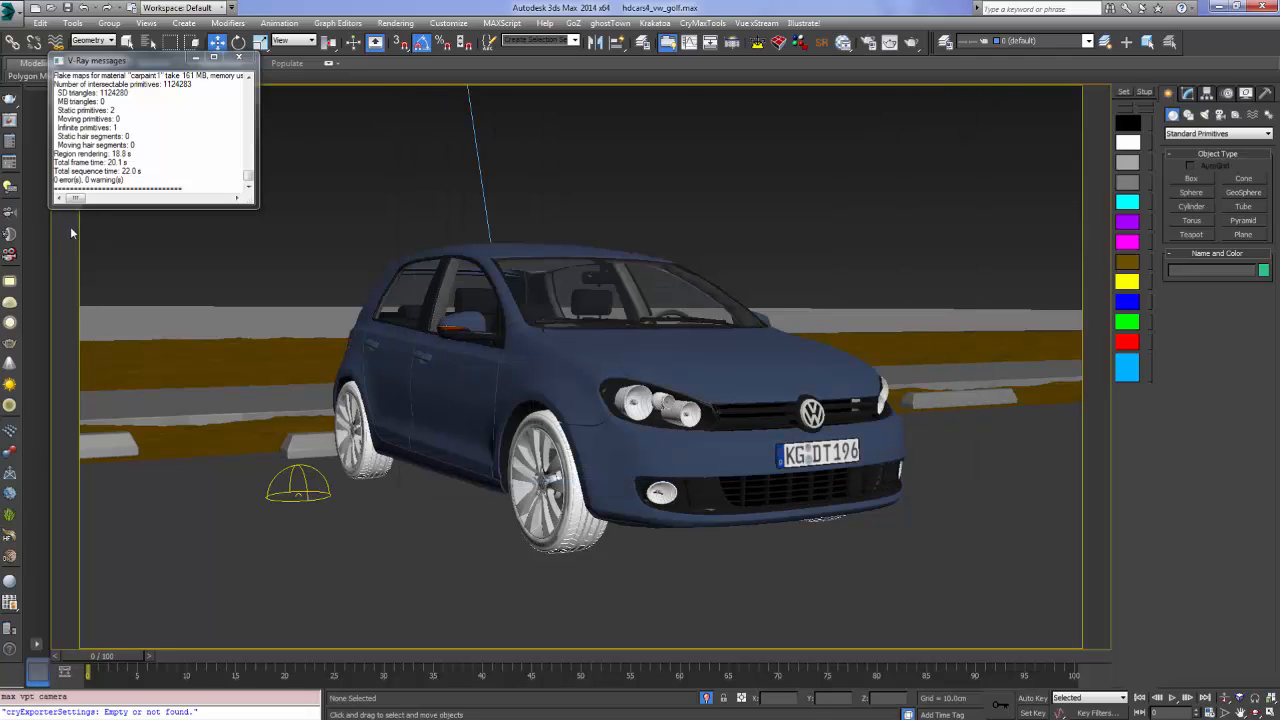
Set the render output size to 1280x720 and render the camera view
left_click(11, 163)
left_click(774, 195)
key("F10")
left_click(58, 97)
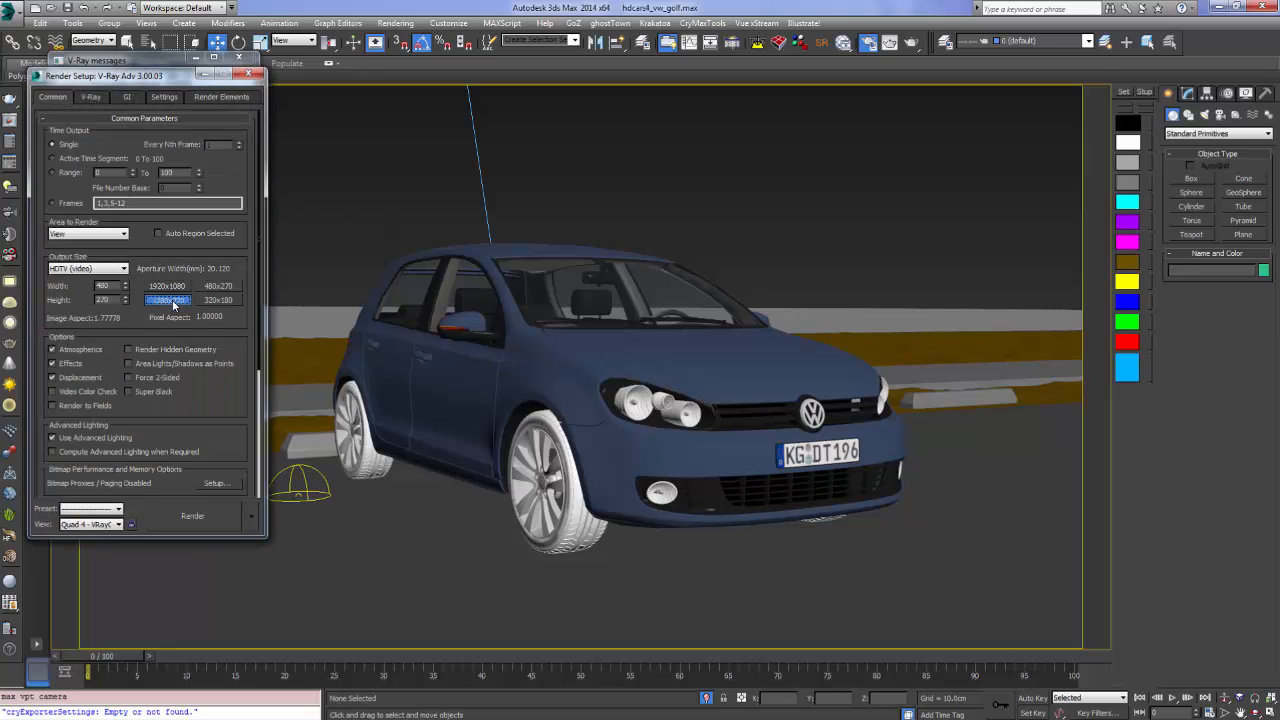
left_click(193, 518)
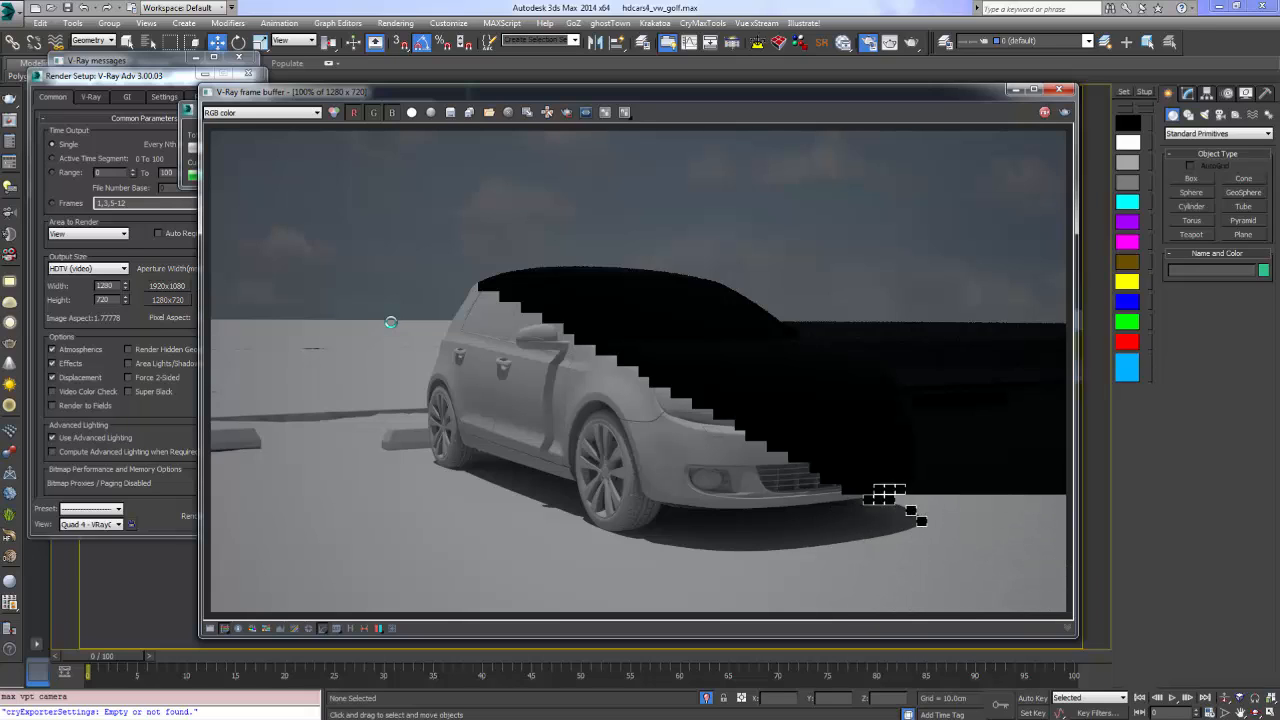
Turn off the frame buffer's sRGB display and define a render region around the car's front grille and bumper
left_click(375, 628)
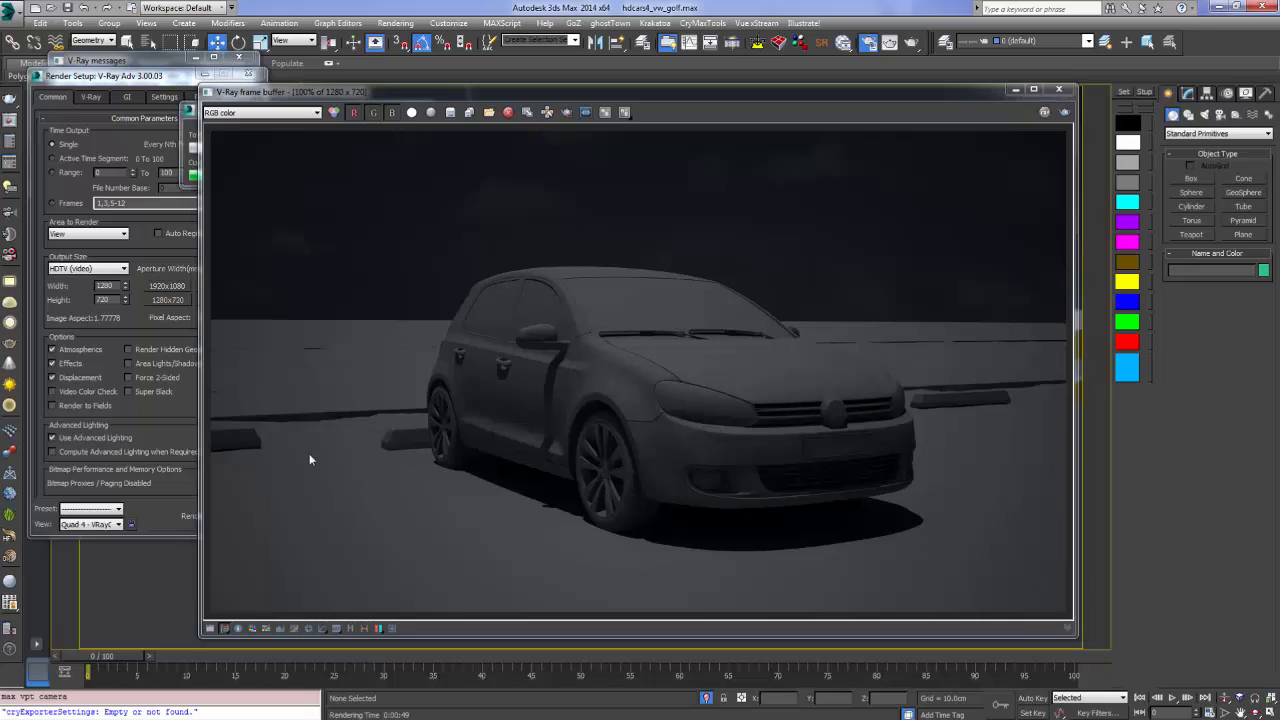
left_click(565, 113)
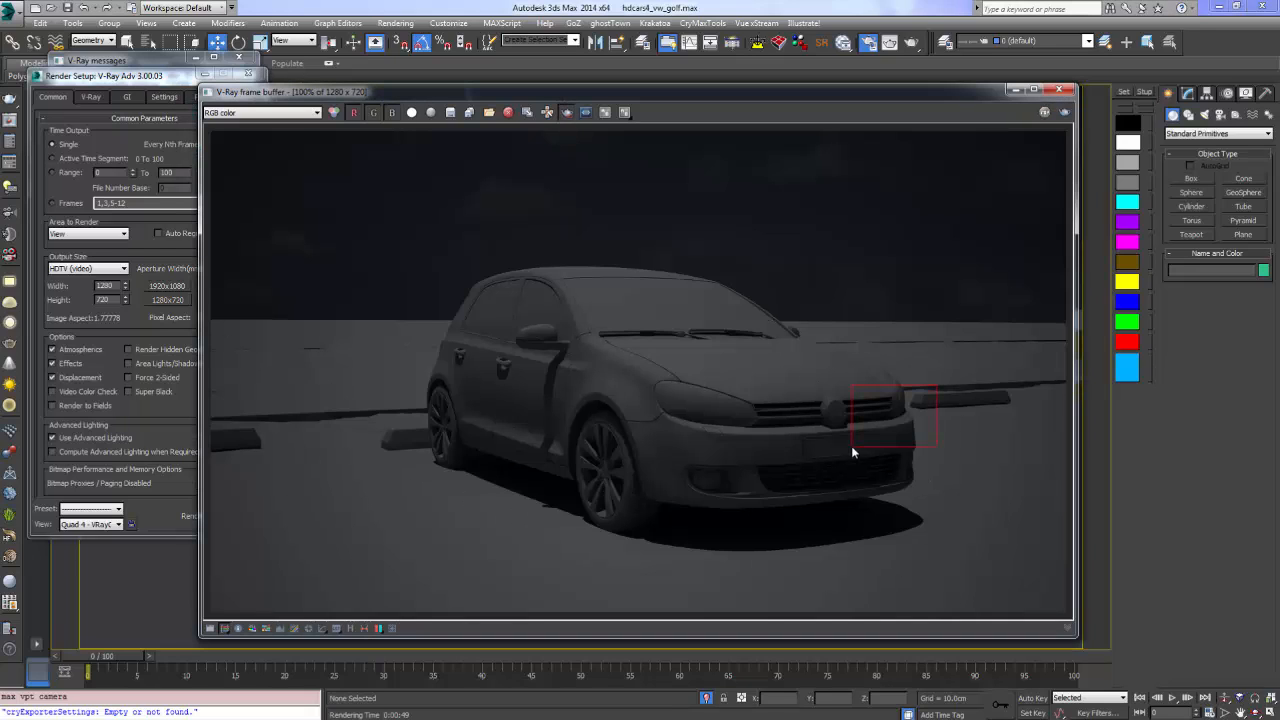
left_click_drag(851, 445, 824, 469)
Shrink and reposition the V-Ray frame buffer, and close the Render Setup and V-Ray messages windows
left_click_drag(990, 91, 853, 109)
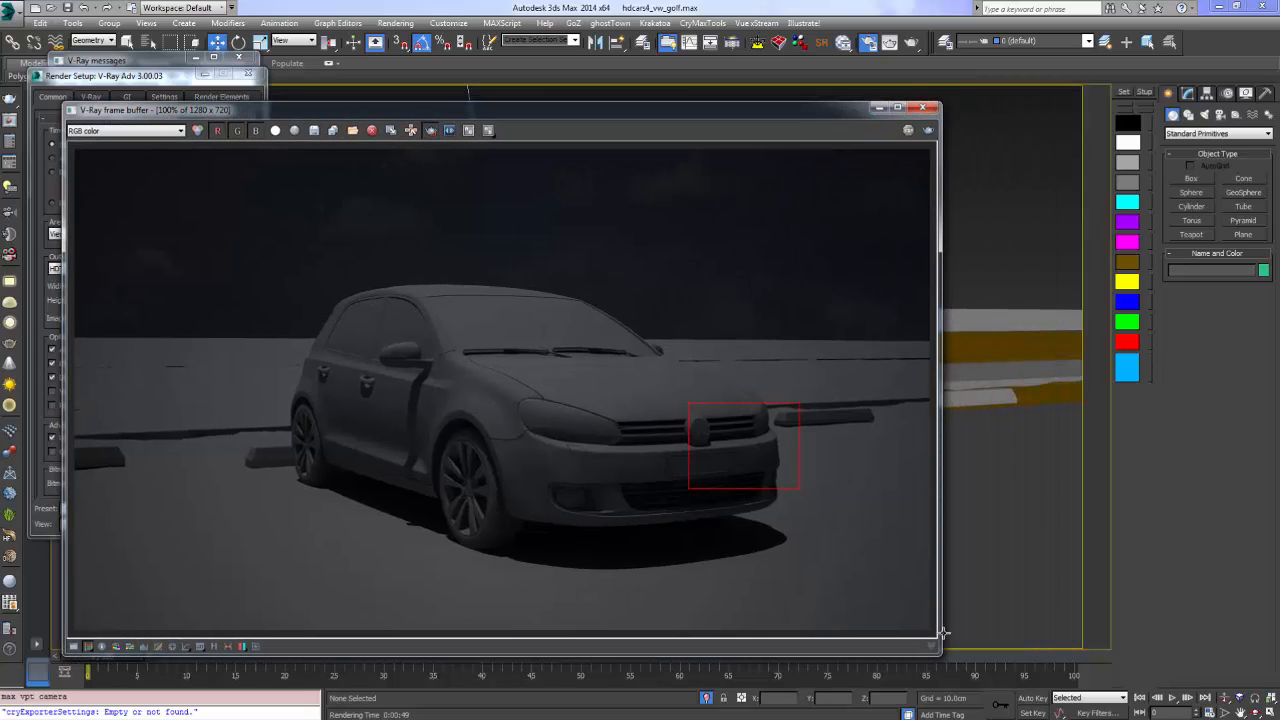
left_click_drag(938, 653, 893, 588)
left_click(250, 75)
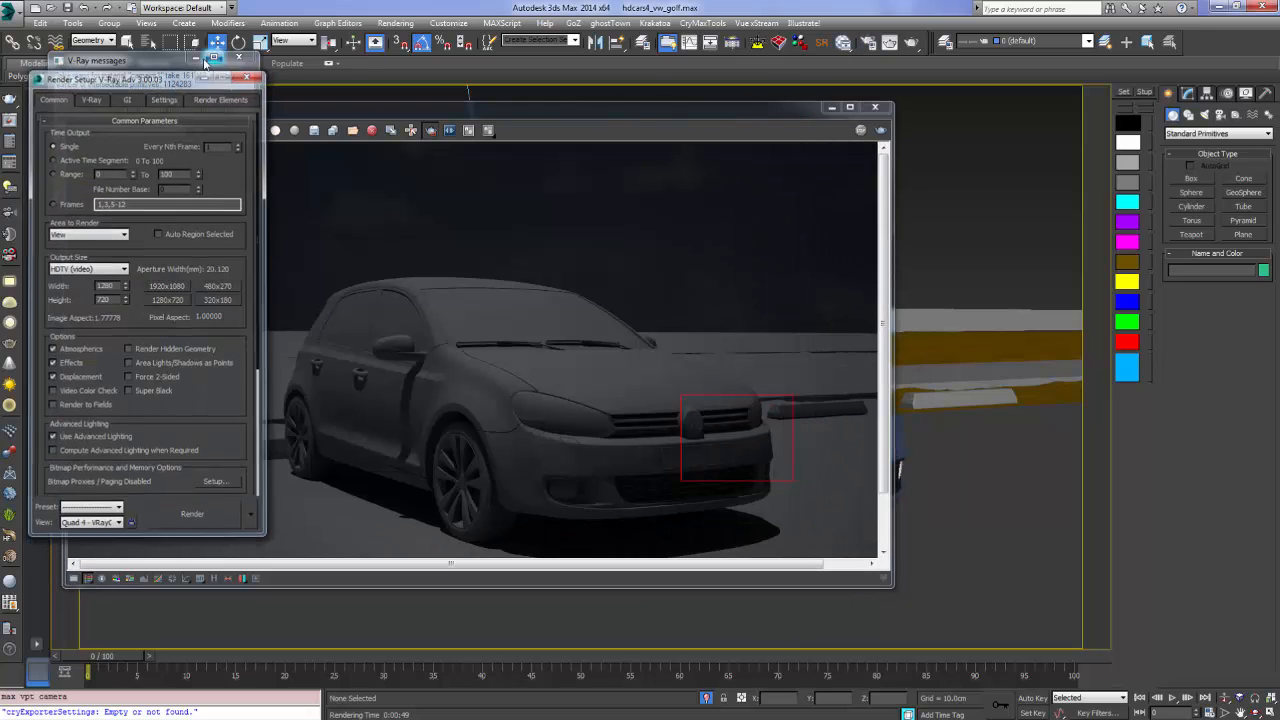
left_click(250, 75)
left_click(243, 56)
left_click_drag(258, 111, 282, 119)
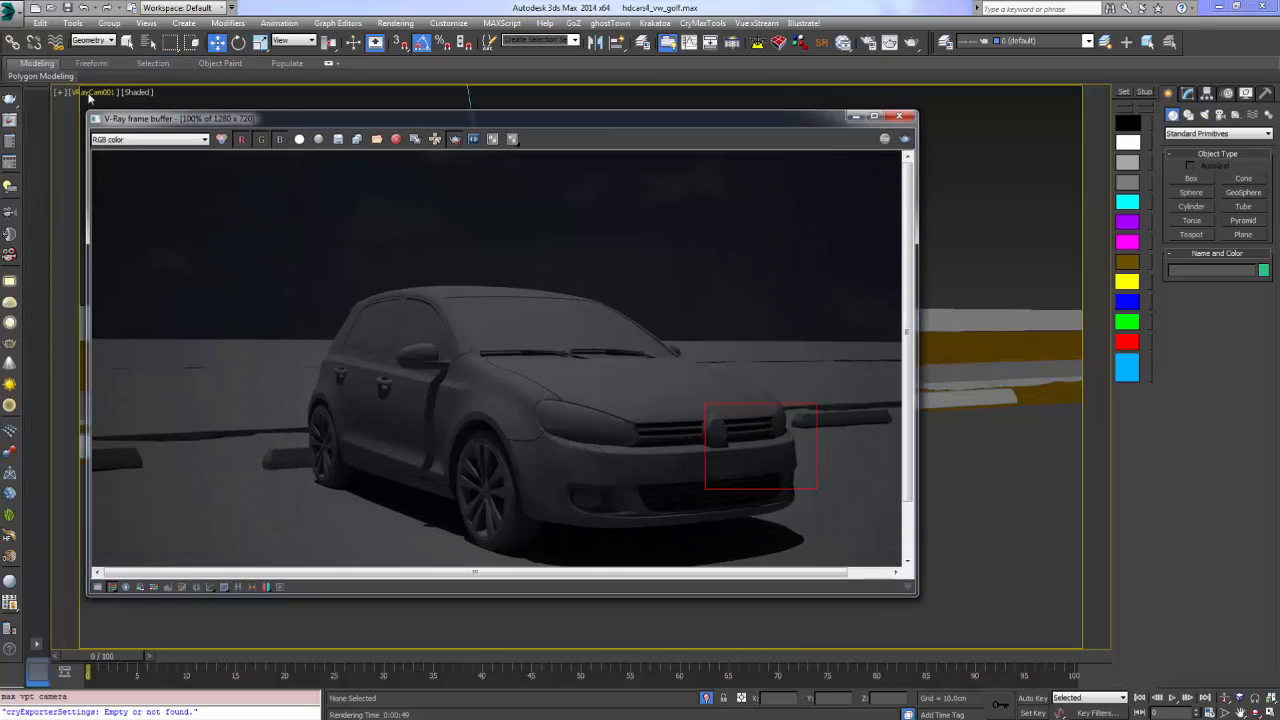
Select the V-Ray physical camera, set its shutter speed to 10, and render the front grille region
left_click(92, 92)
left_click(137, 366)
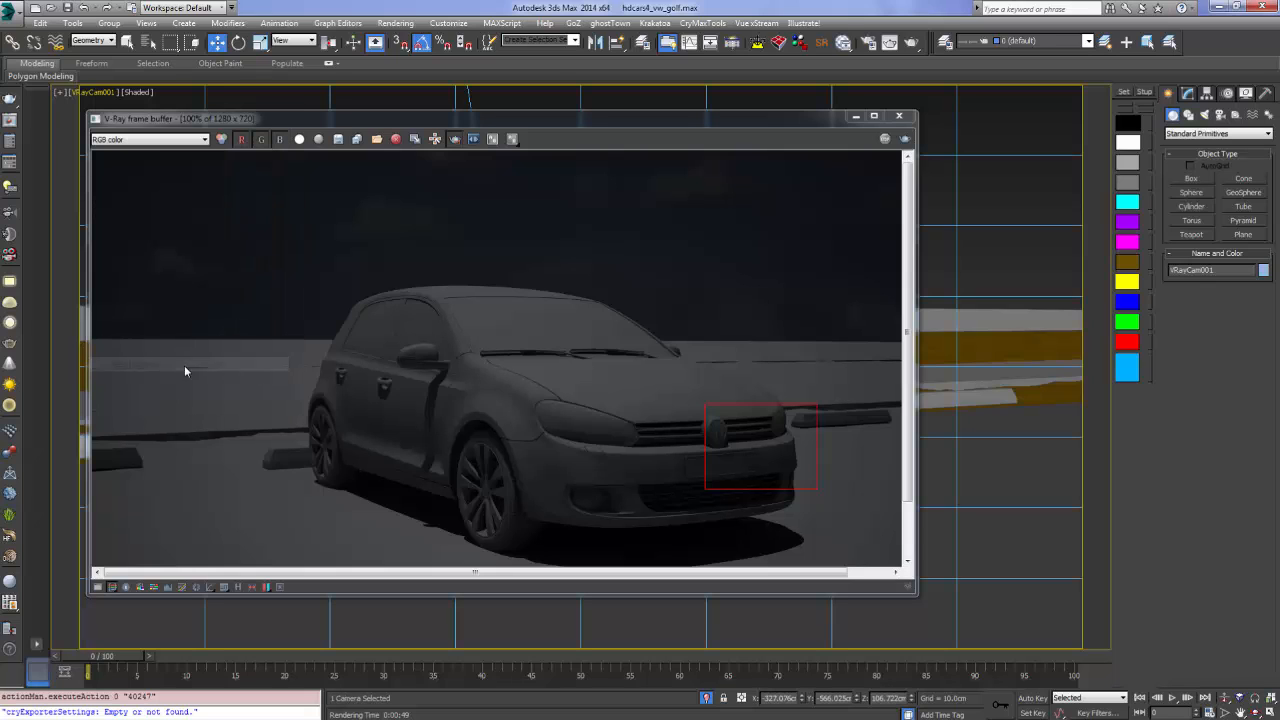
left_click(1187, 93)
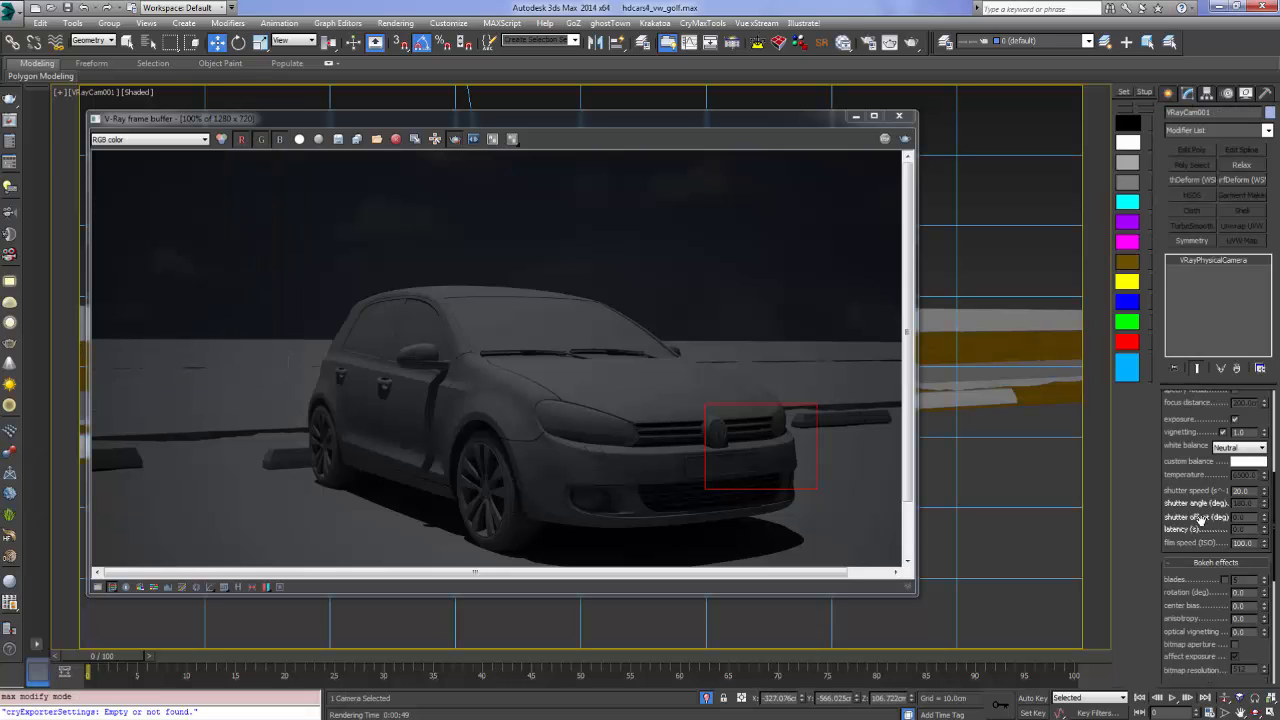
left_click_drag(1215, 530, 1213, 470)
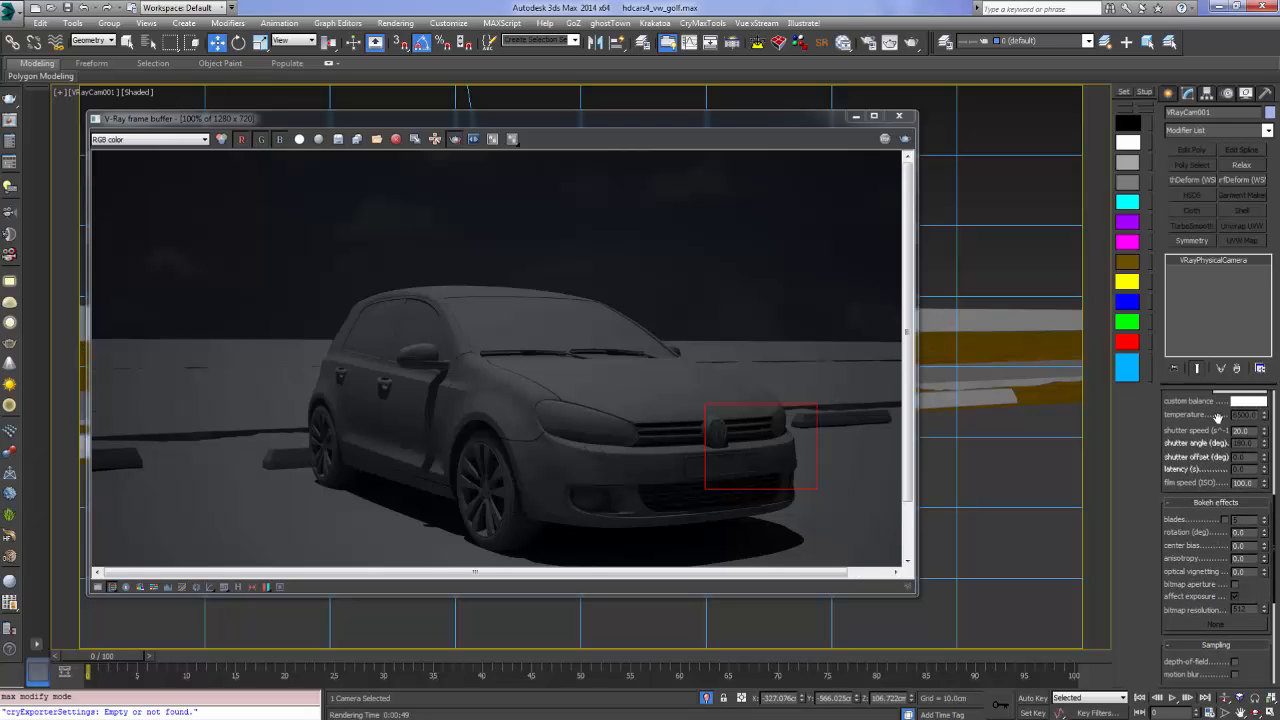
left_click_drag(1217, 416, 1247, 458)
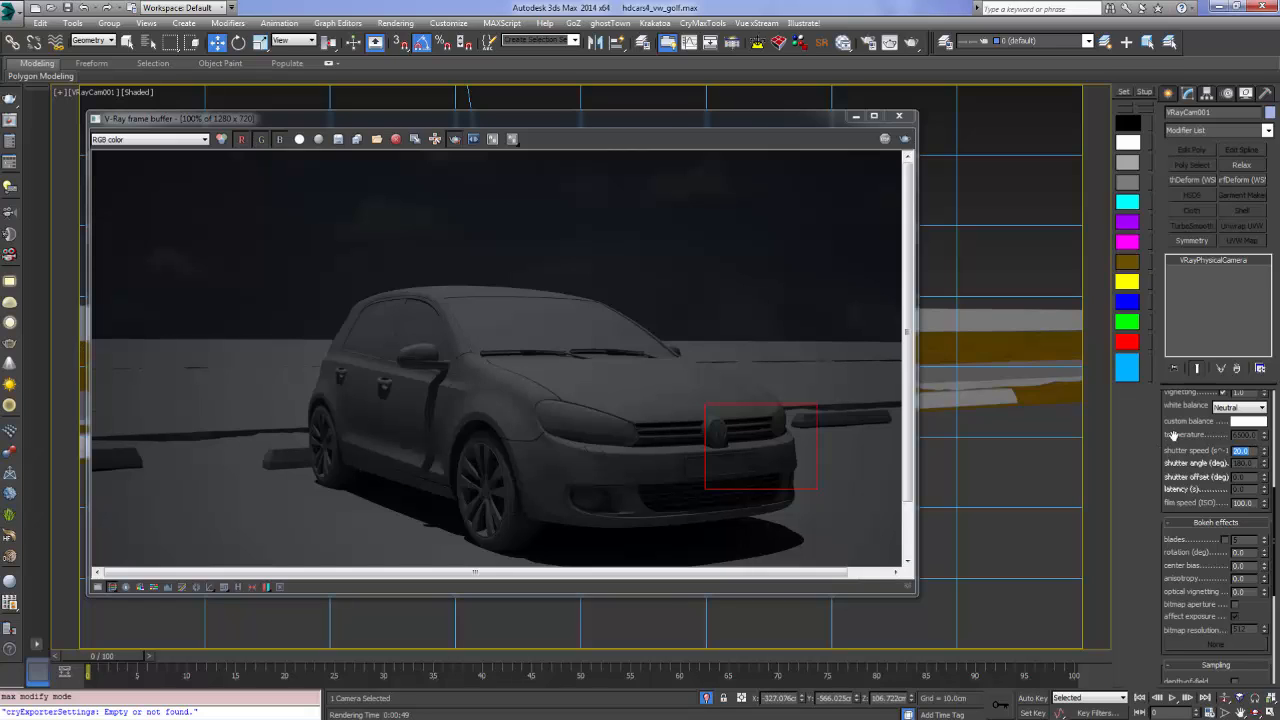
key("Return")
left_click(905, 139)
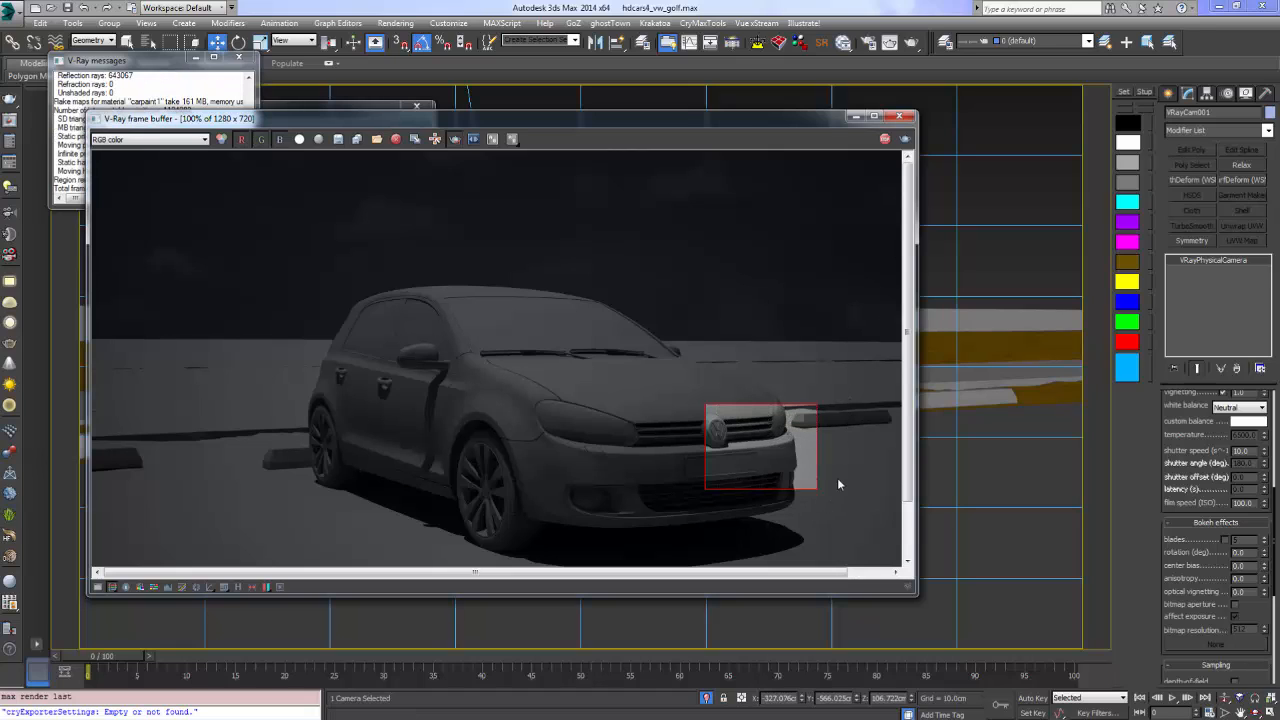
Set the camera's shutter speed to 4 and re-render the front grille region
double_click(1240, 451)
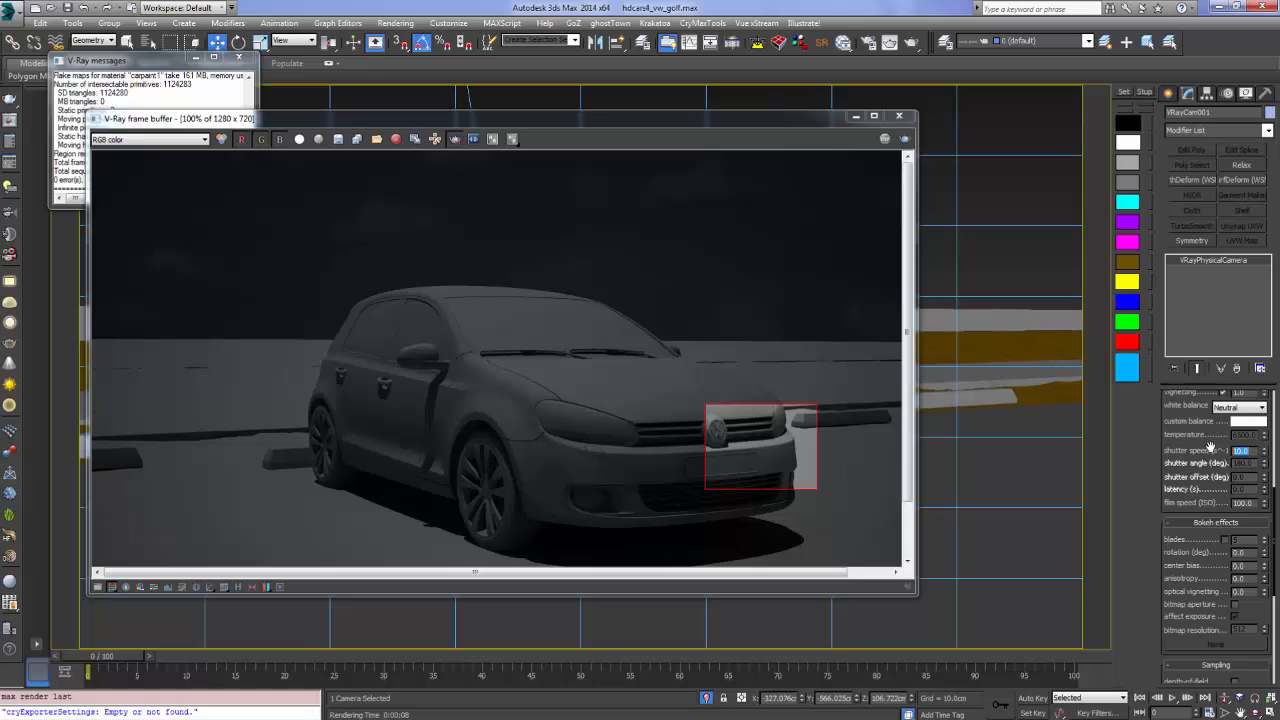
type("4")
key("Return")
key("shift+q")
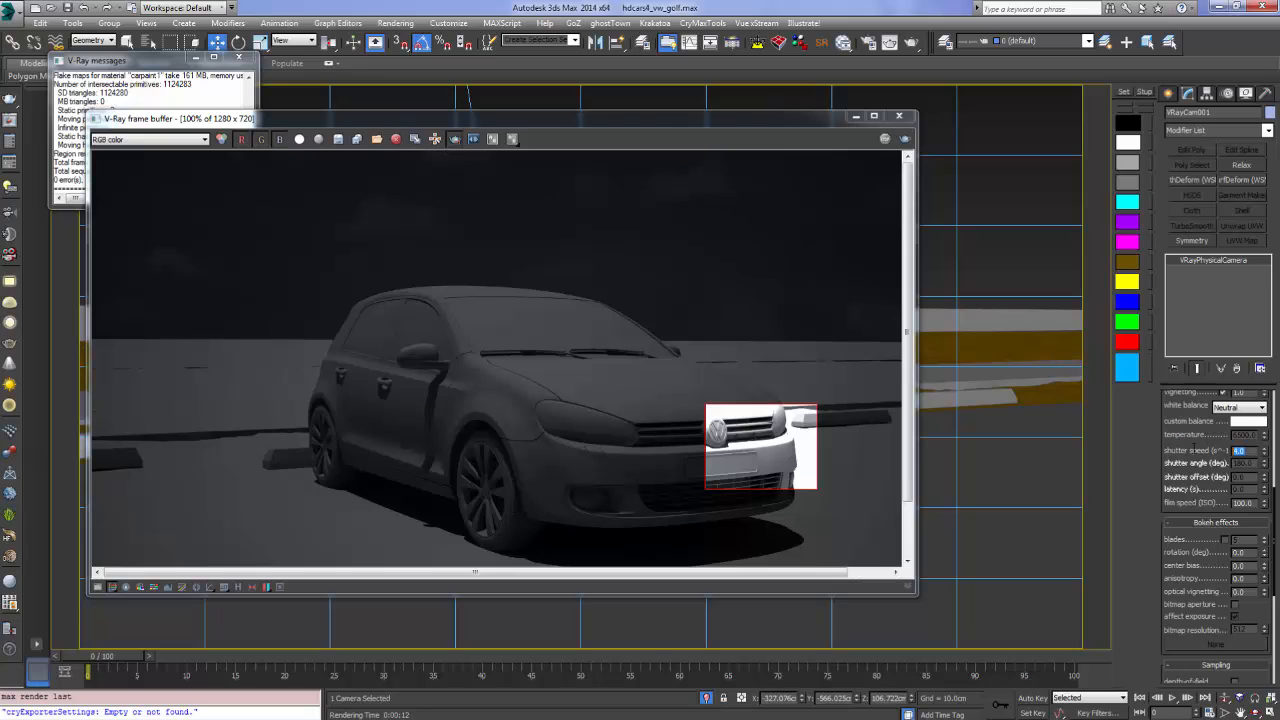
Set the camera's shutter speed to 6, re-render the grille region, and start a full-frame render with region rendering turned off
key("Return")
left_click(904, 139)
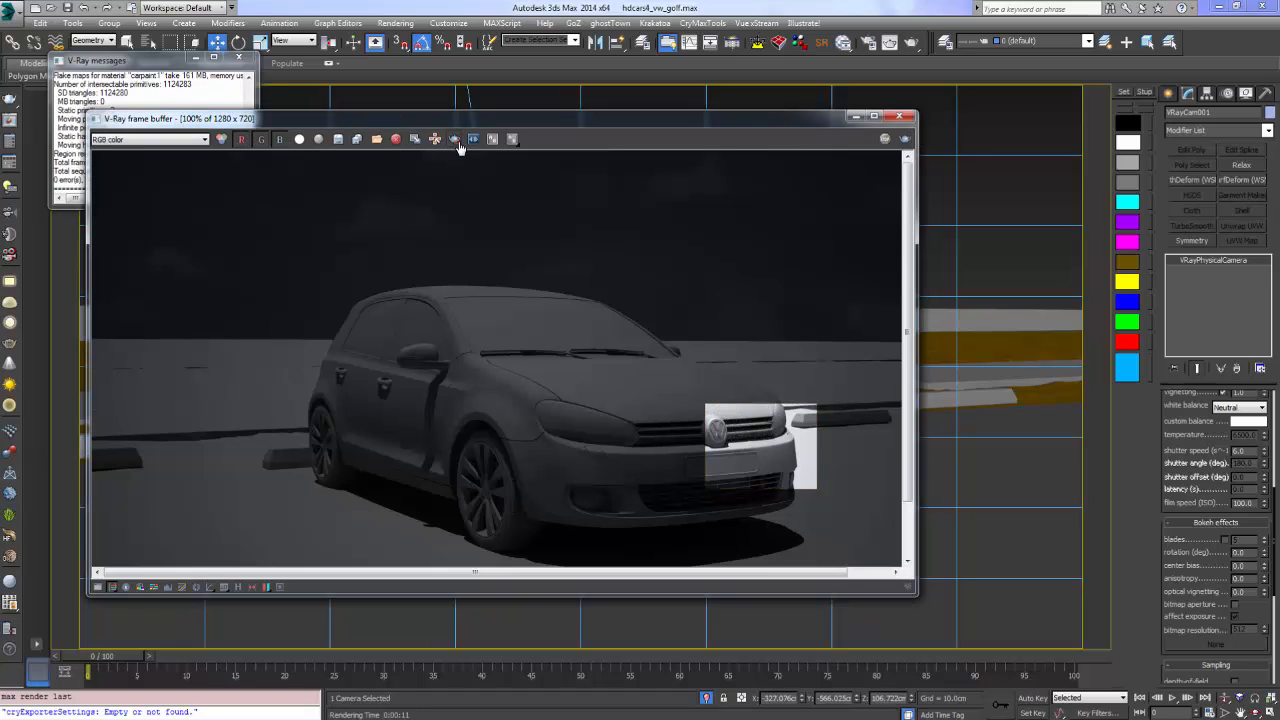
left_click(904, 140)
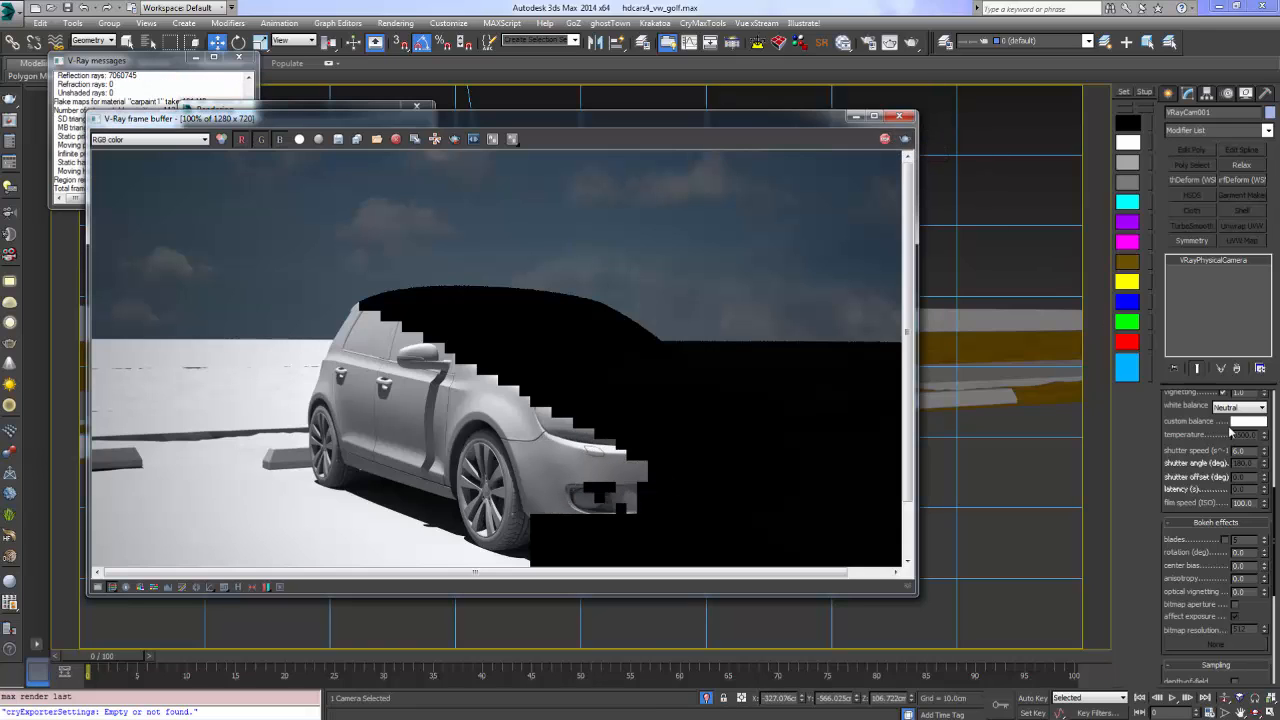
Set the VRayHDRI map's overall multiplier to 2.0 in the Slate Material Editor and close the editor
left_click_drag(800, 115, 803, 162)
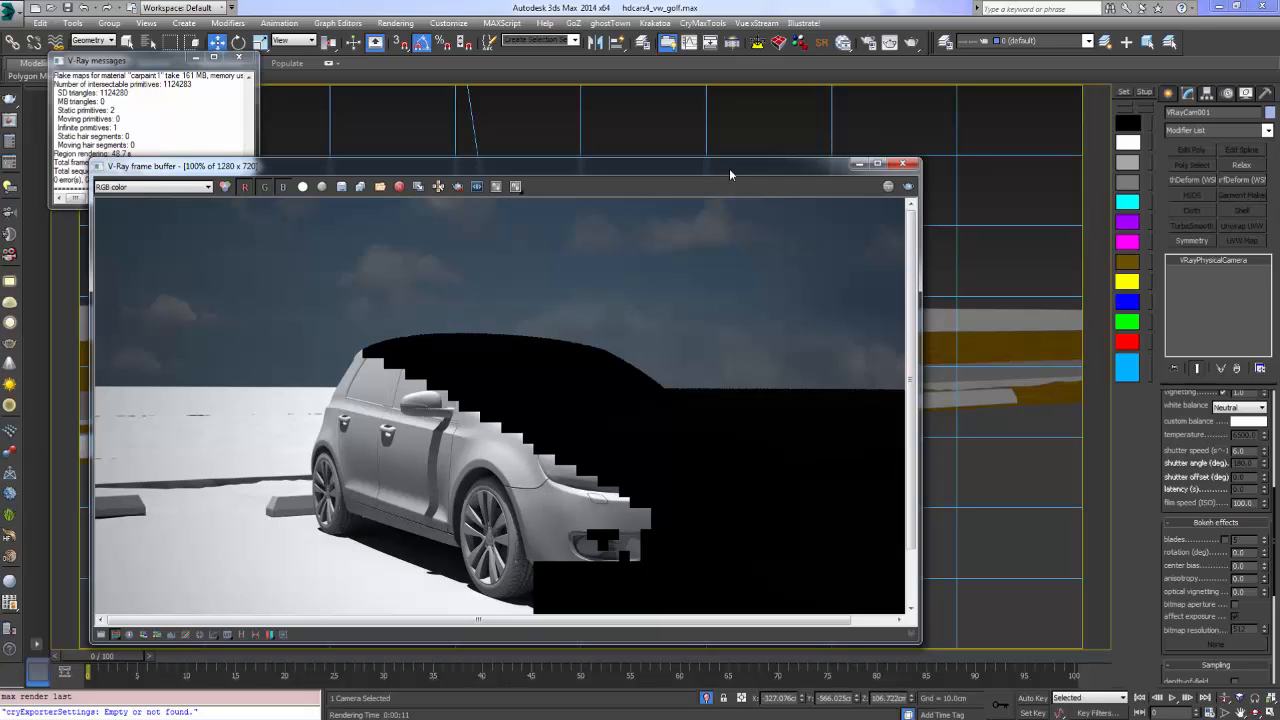
left_click_drag(817, 167, 652, 299)
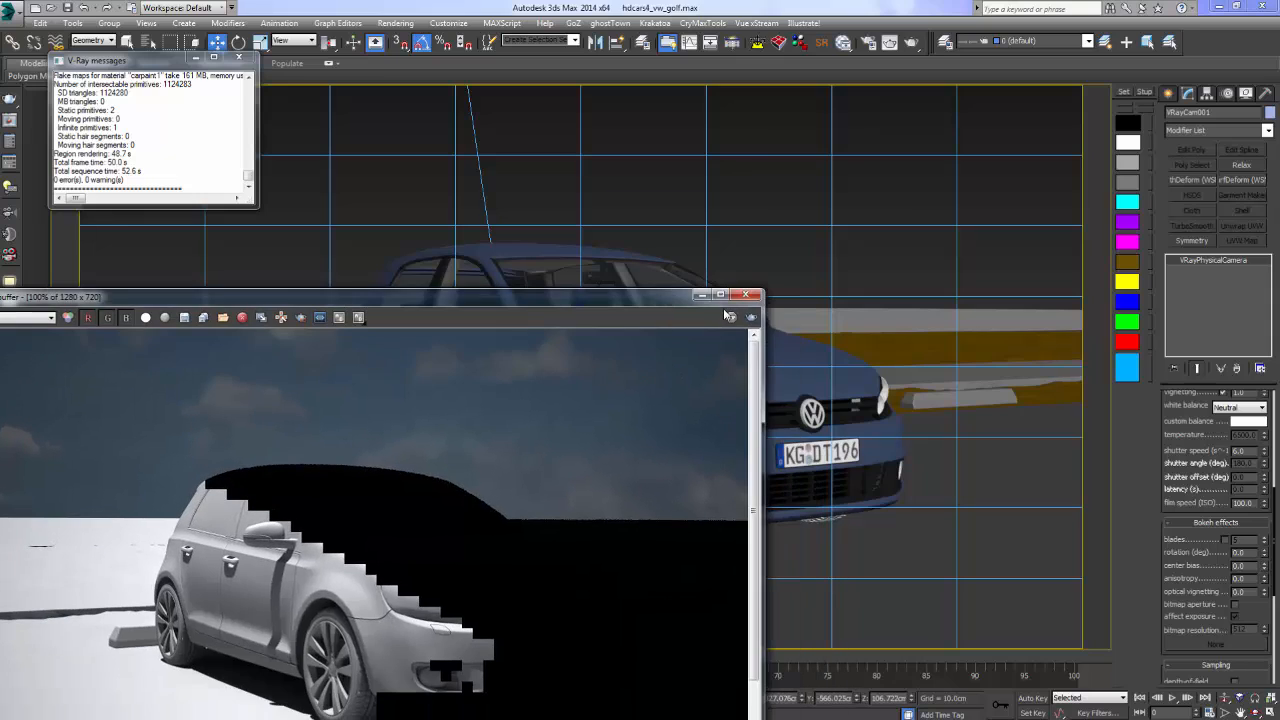
key("m")
middle_click_drag(603, 276, 733, 287)
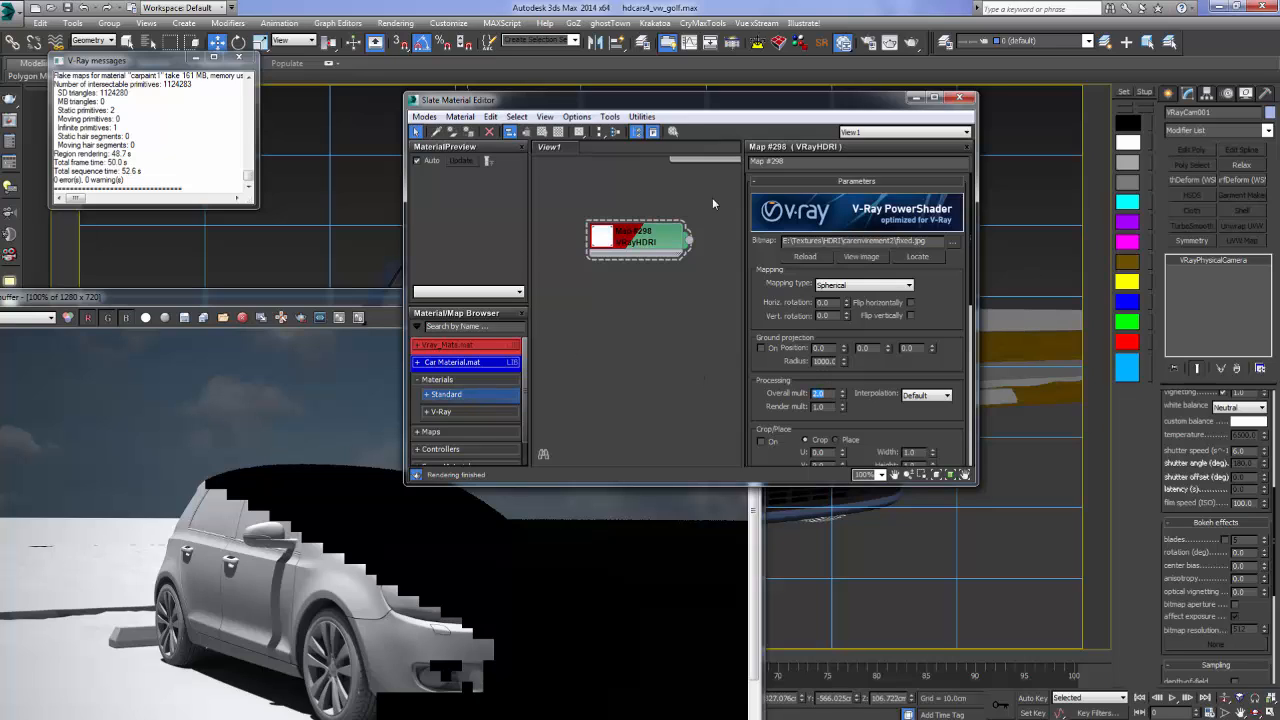
left_click(960, 97)
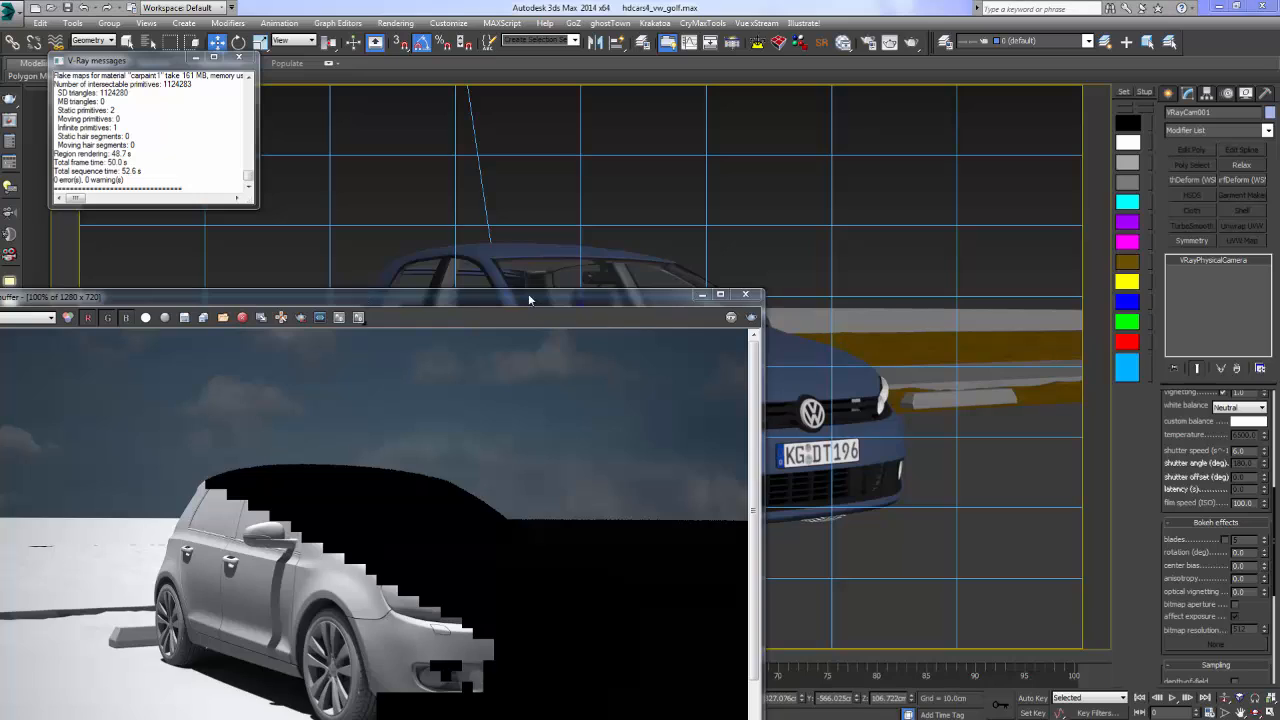
Define a render region across the horizon behind the car, covering sky and ground, and render it
left_click_drag(362, 296, 711, 290)
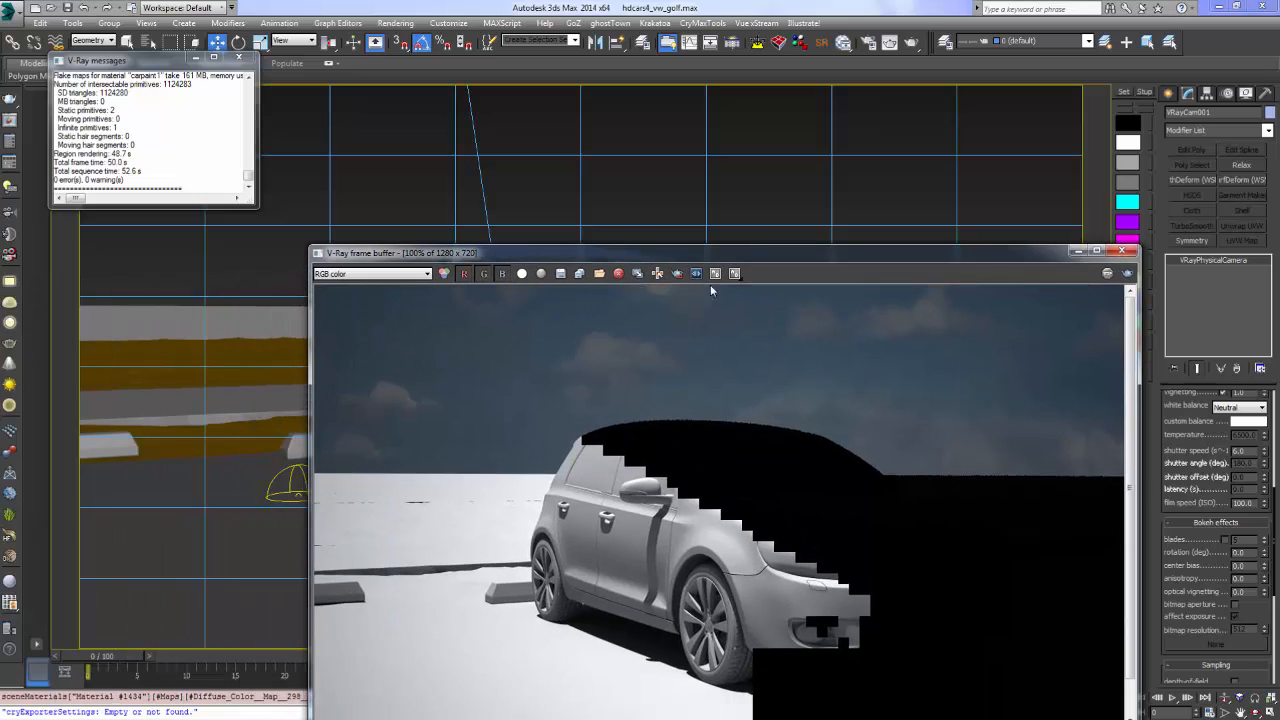
left_click(657, 273)
left_click_drag(357, 413, 455, 538)
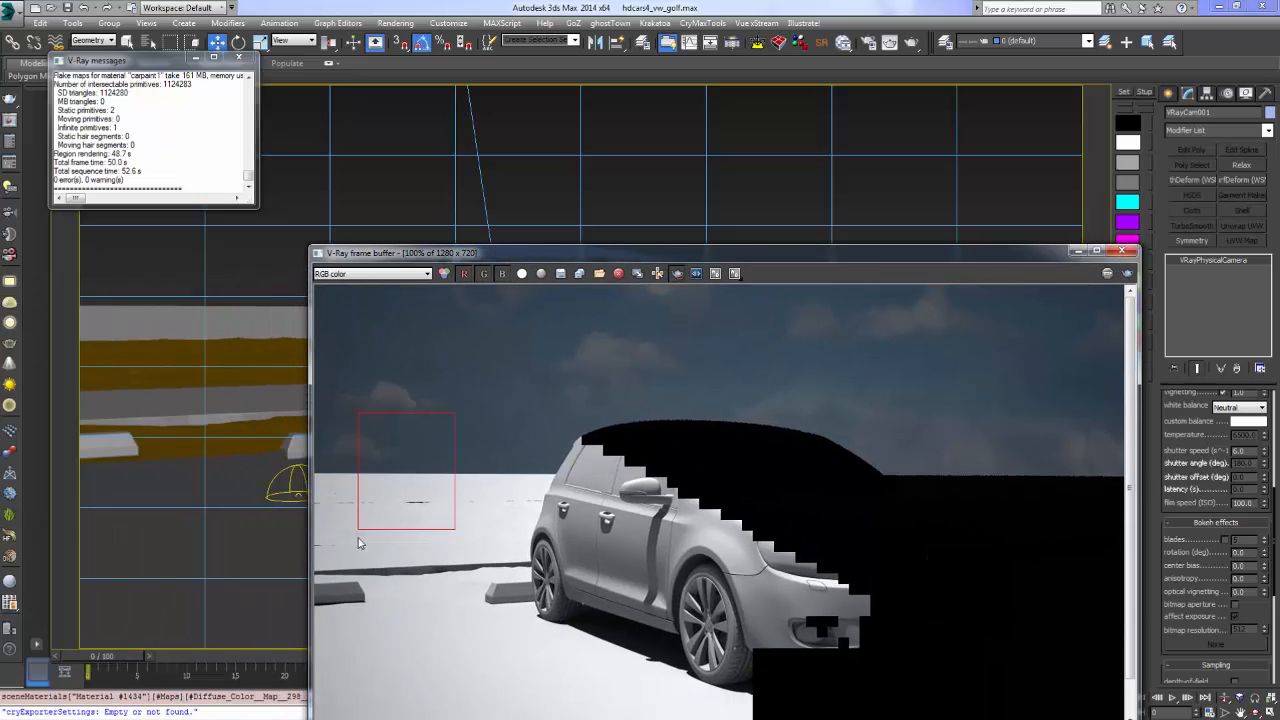
left_click(1129, 273)
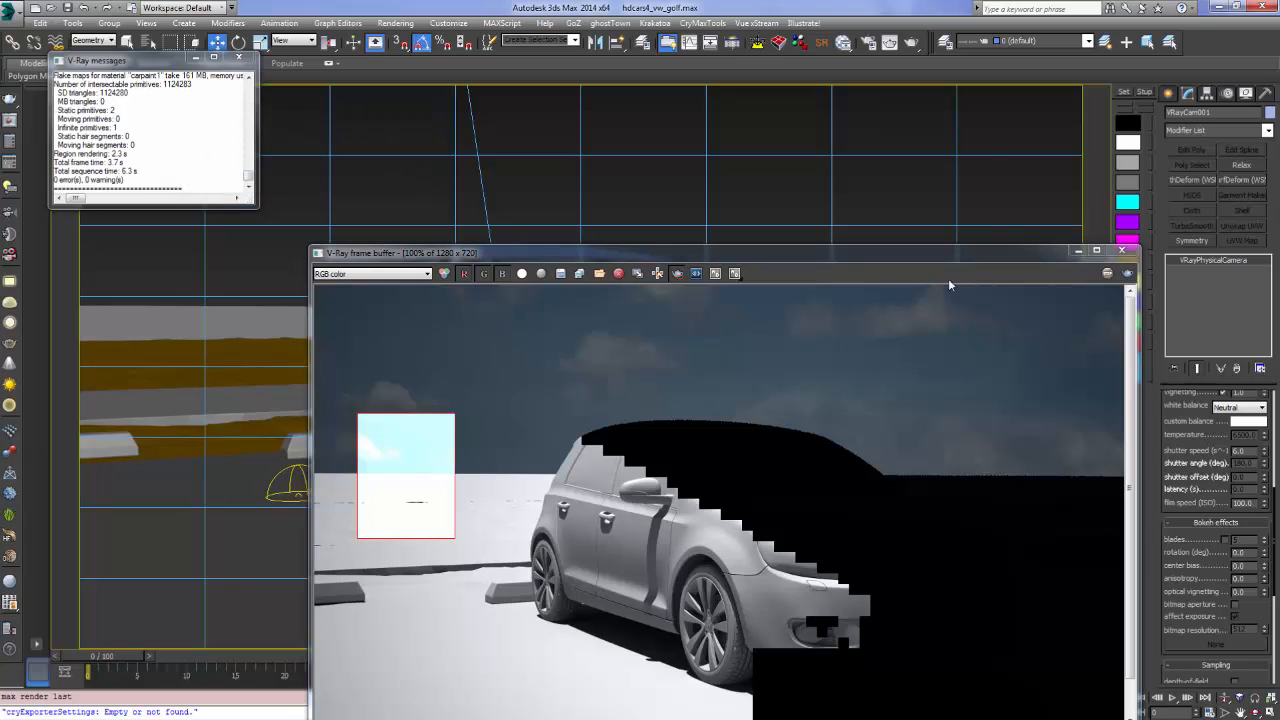
Move the frame buffer clear of the camera settings, close the V-Ray messages window, and reselect the V-Ray physical camera
left_click_drag(1050, 249, 850, 163)
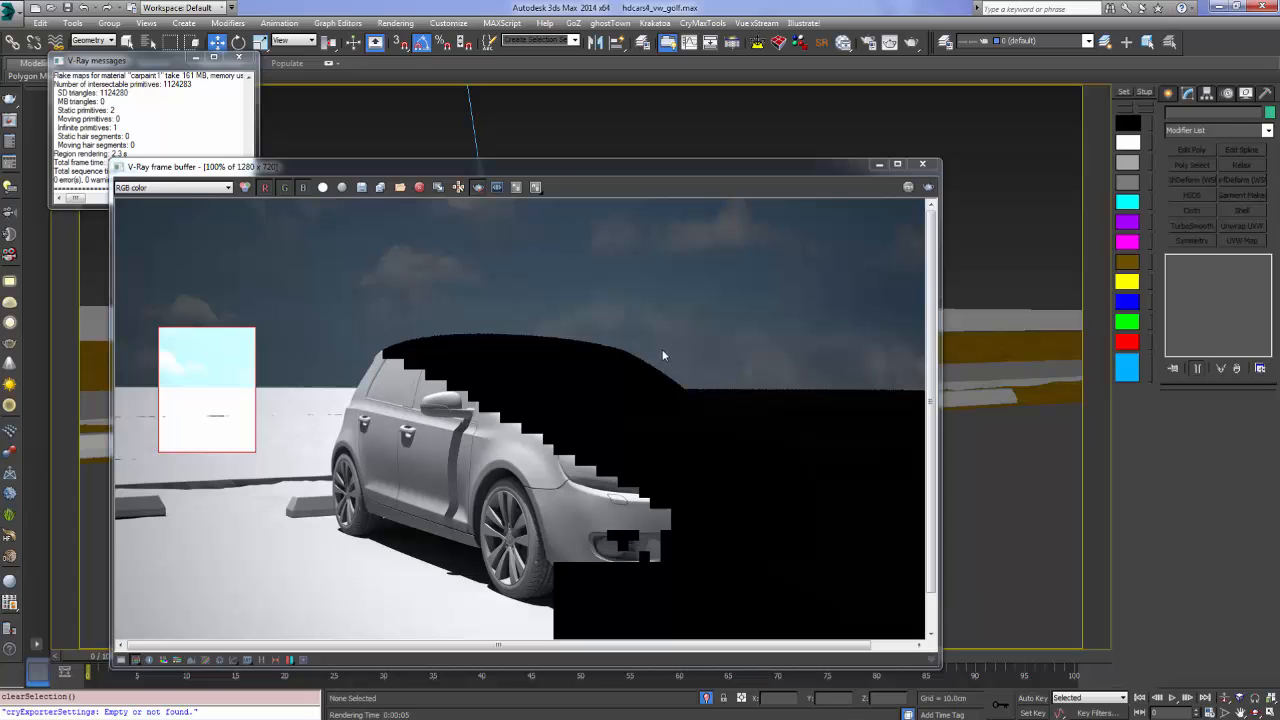
left_click(238, 57)
left_click(91, 92)
left_click(137, 364)
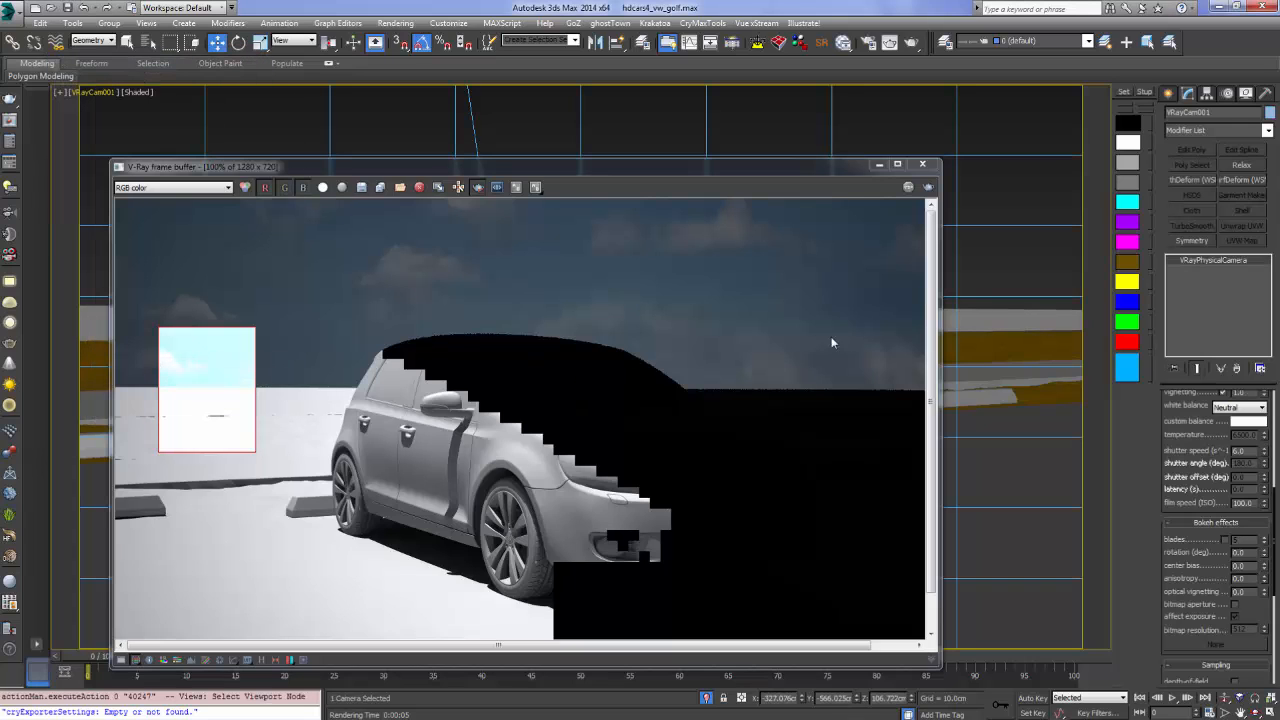
Set the physical camera's shutter speed to 20 and re-render the horizon region
mouse_move(1208, 508)
left_mouse_down()
mouse_move(1203, 398)
mouse_move(1229, 226)
mouse_move(1212, 483)
left_mouse_up()
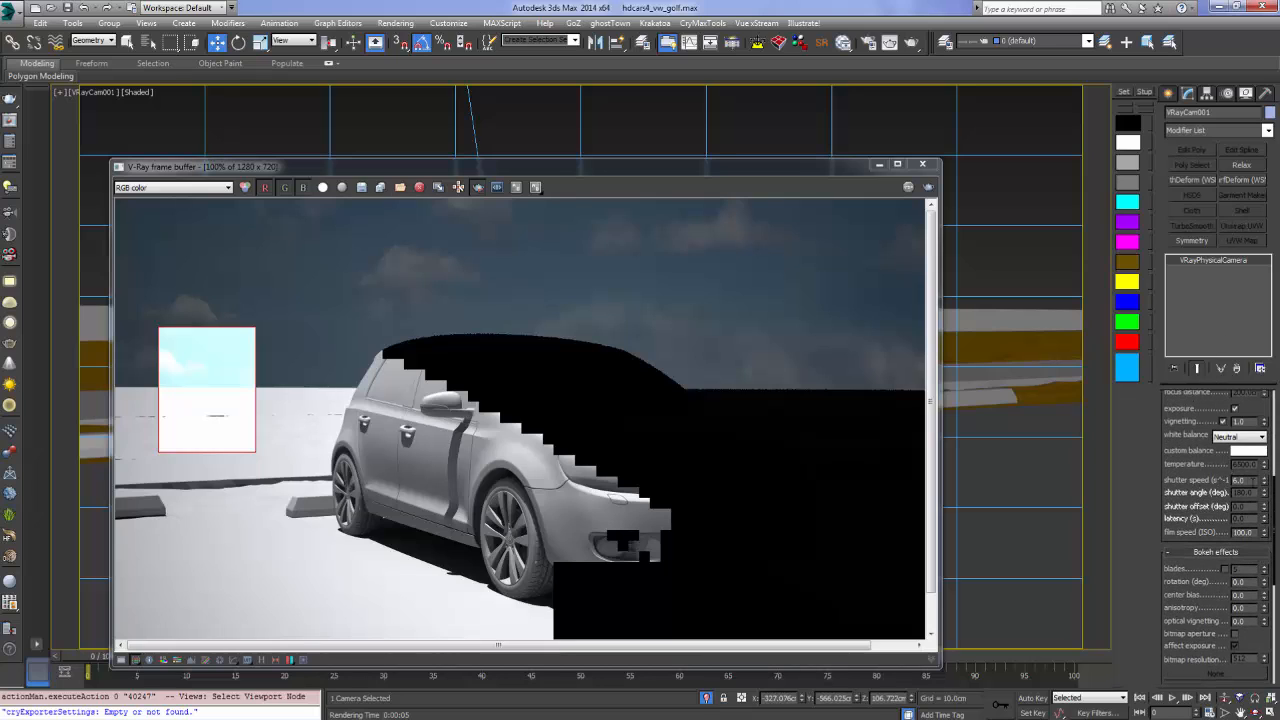
key("Return")
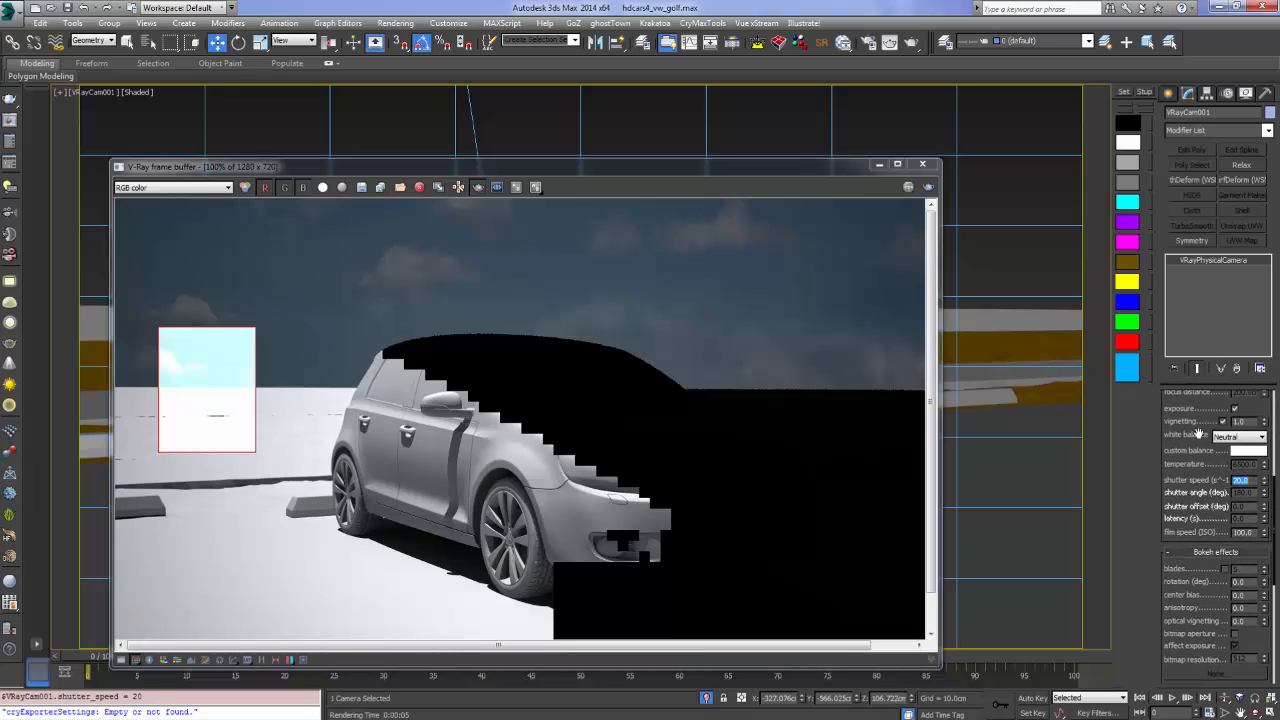
left_click(929, 188)
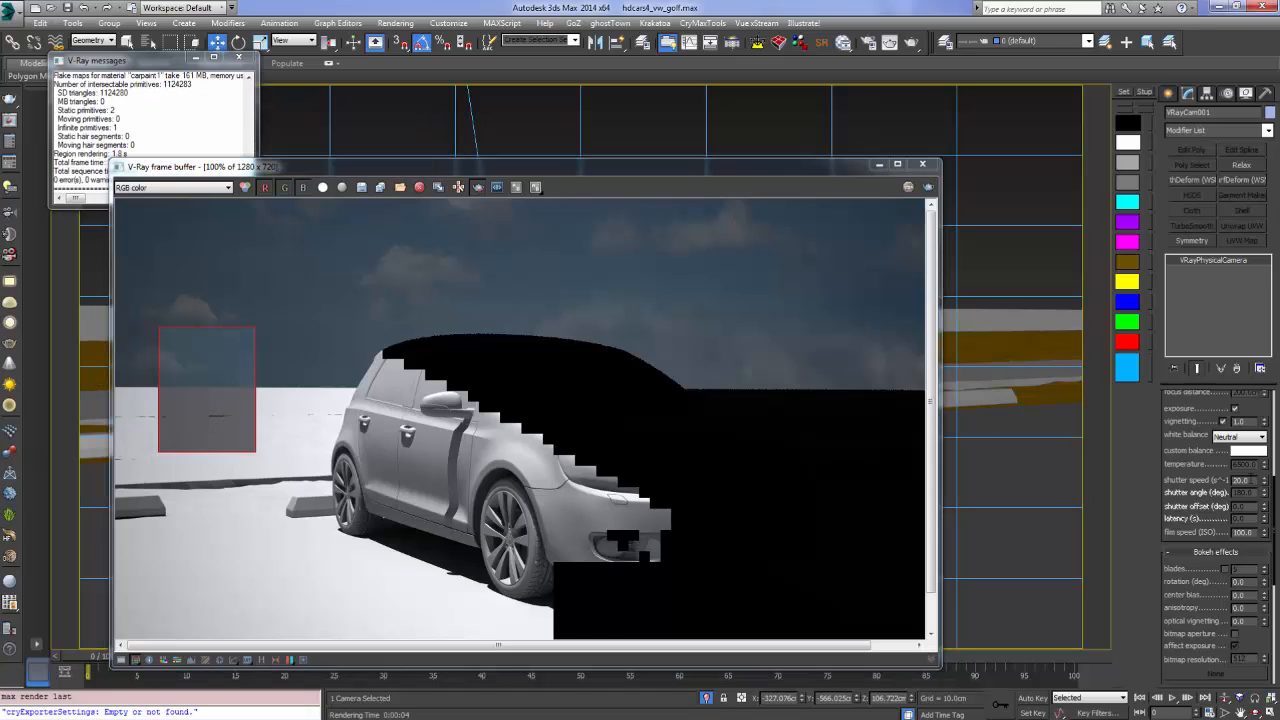
Set the physical camera's shutter speed to 10 and re-render the horizon region
left_click_drag(1250, 478, 1154, 467)
type("10")
key("Return")
left_click(929, 187)
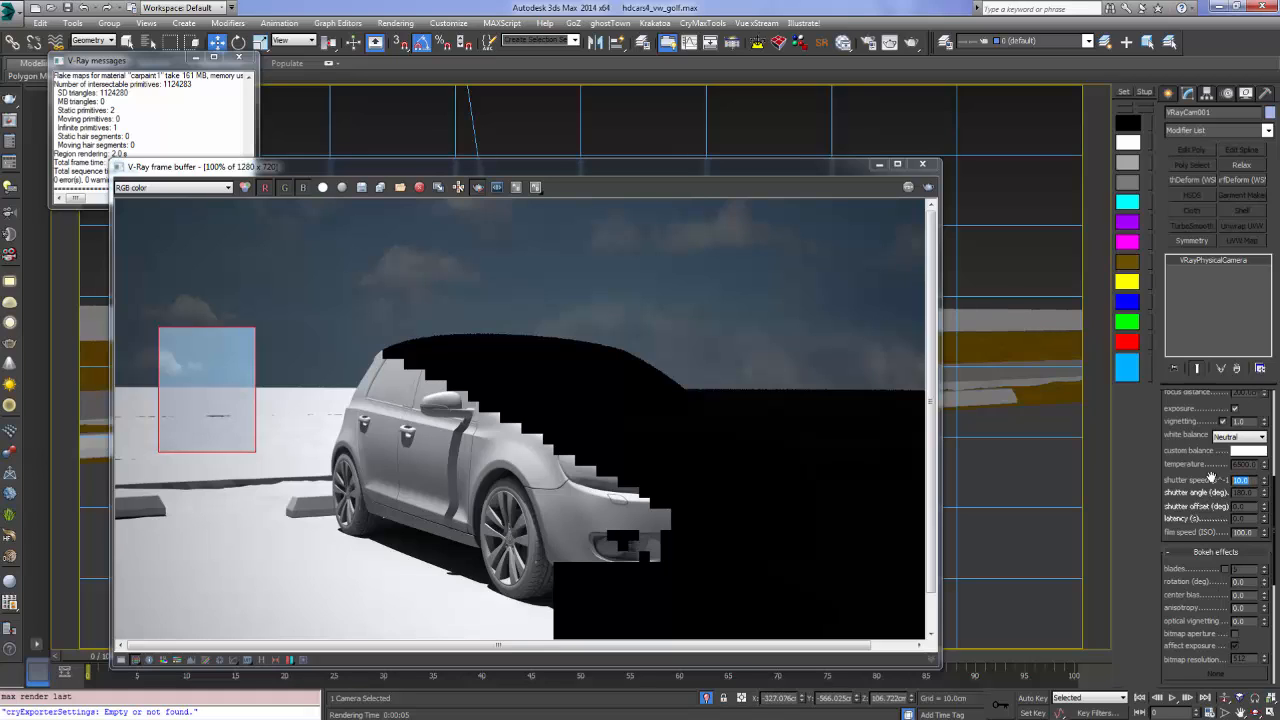
Set the physical camera's shutter speed to 8 and re-render the horizon region
type("8")
key("Return")
left_click(930, 187)
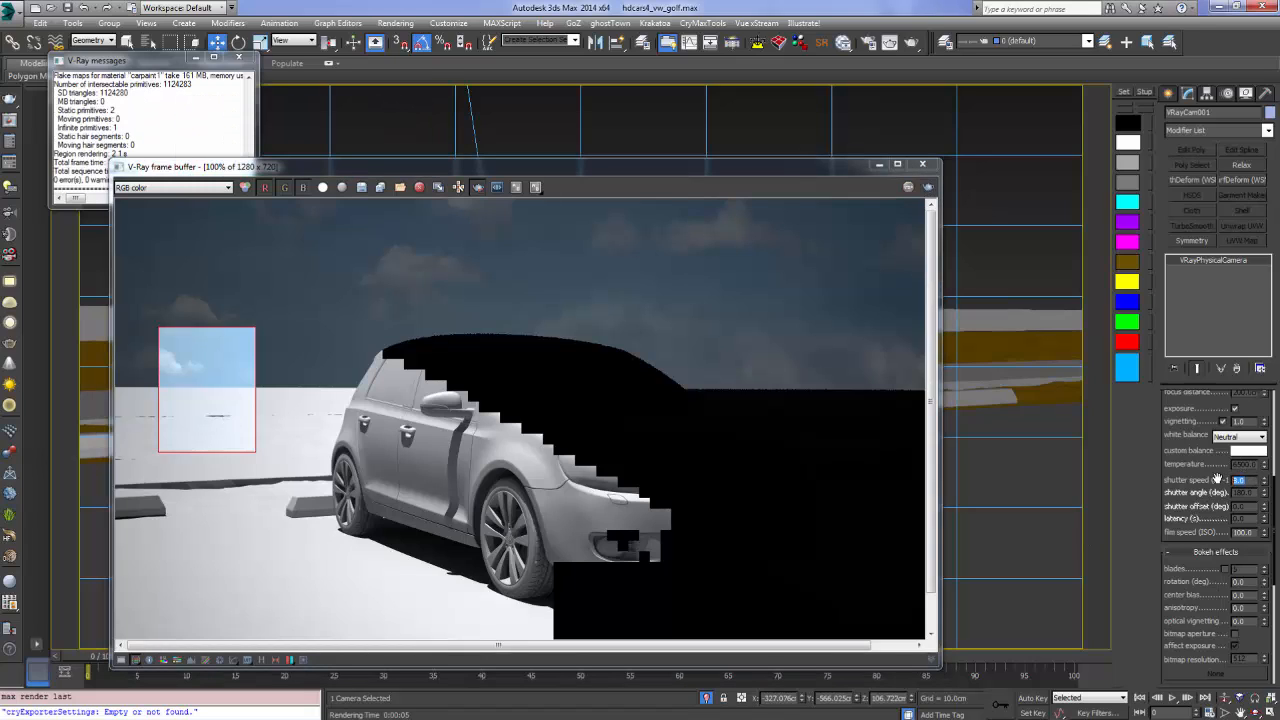
Set the shutter speed to 9, test it on the horizon region, and start a full-frame render with region rendering turned off
key("Return")
left_click(929, 187)
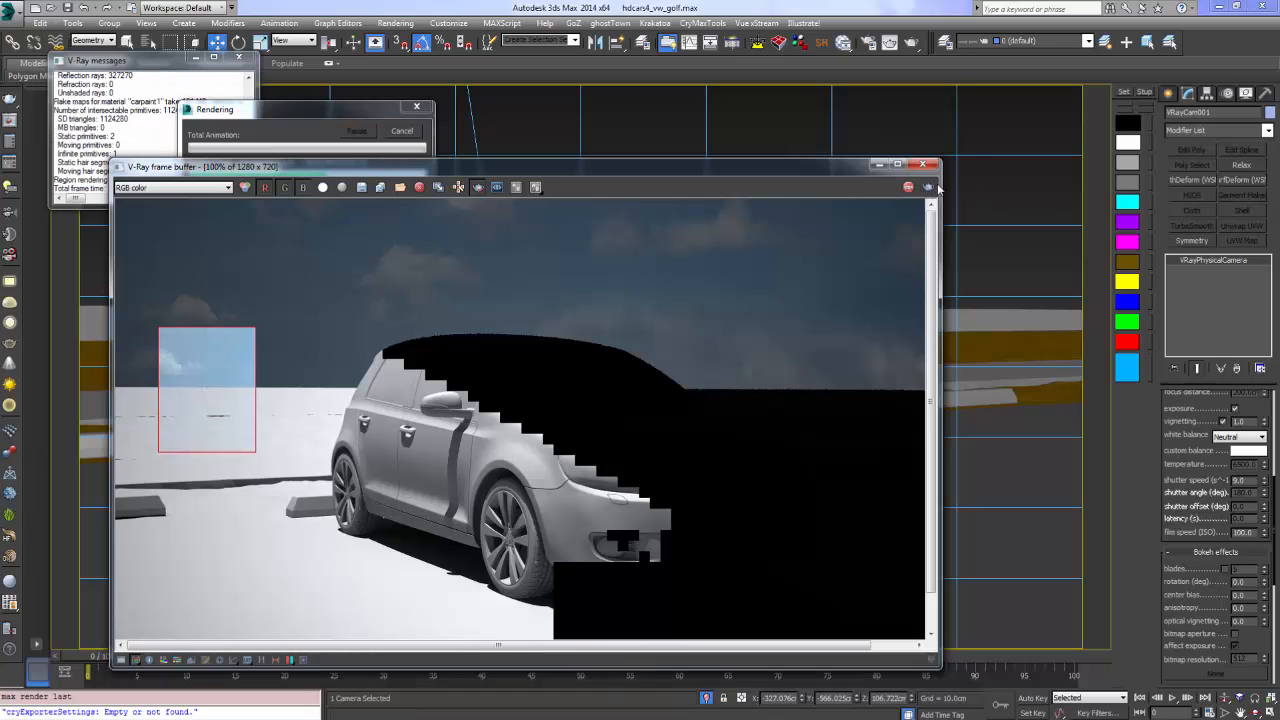
left_click(478, 187)
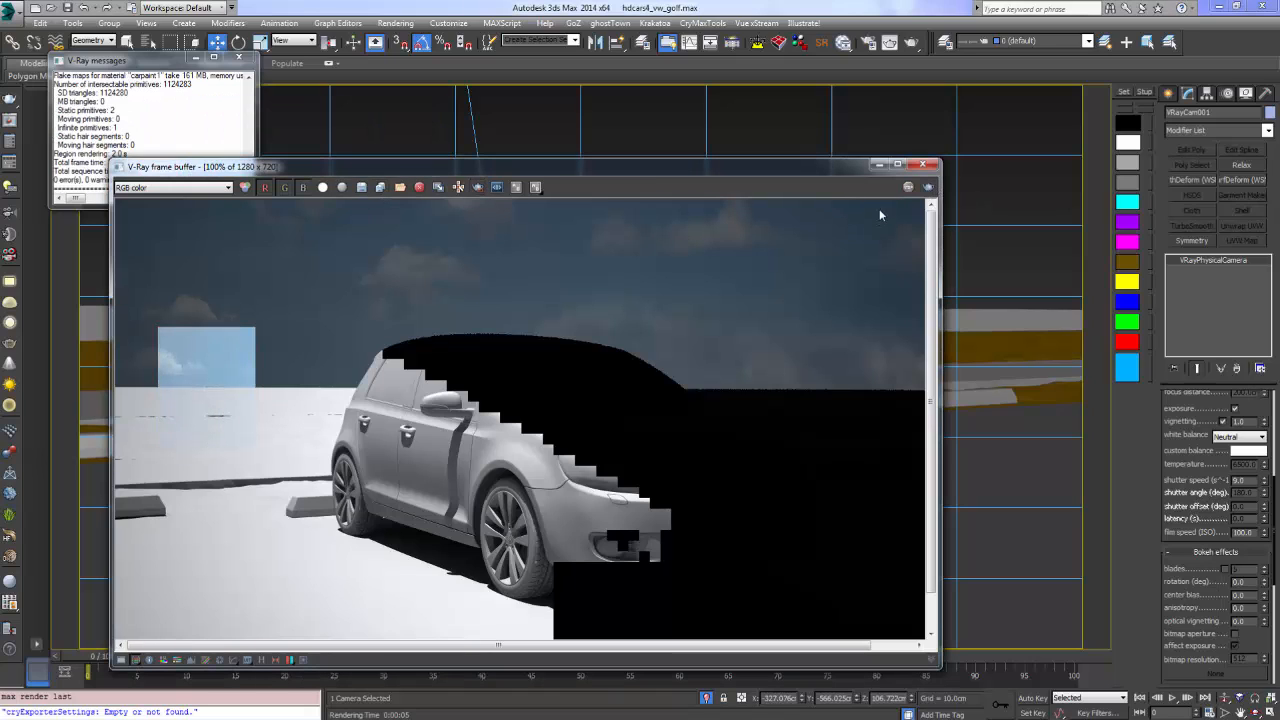
left_click(929, 186)
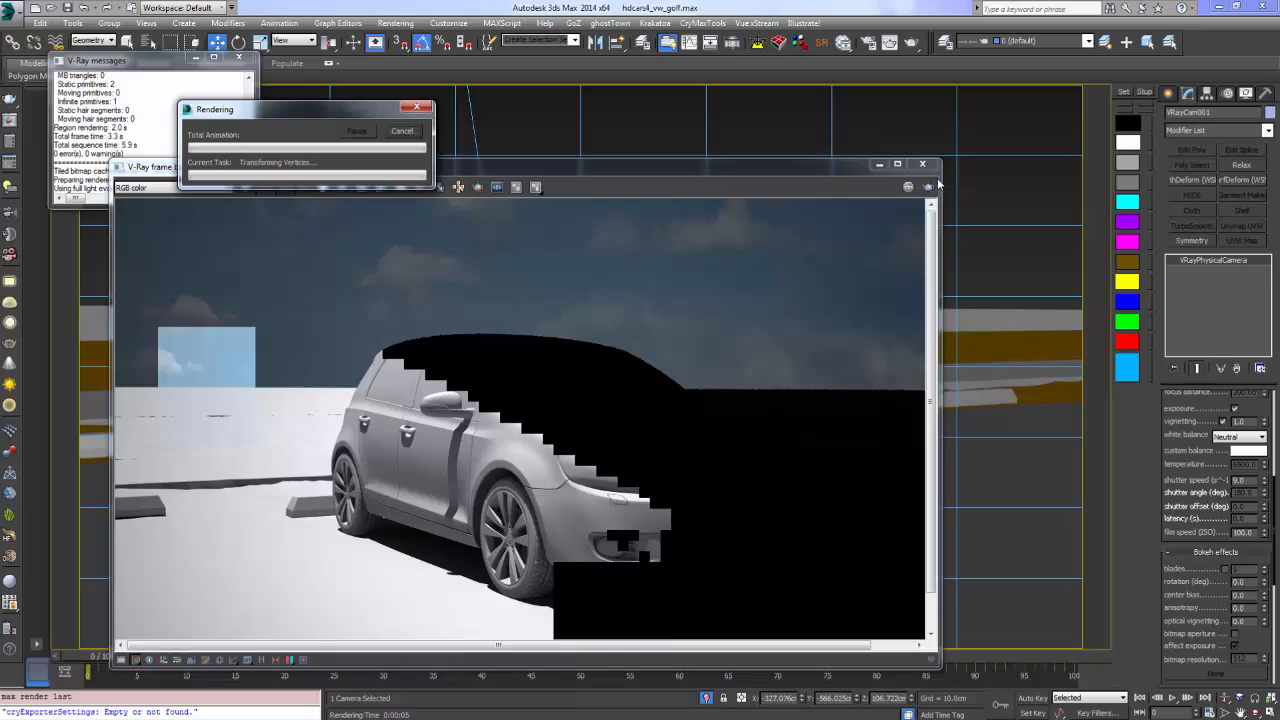